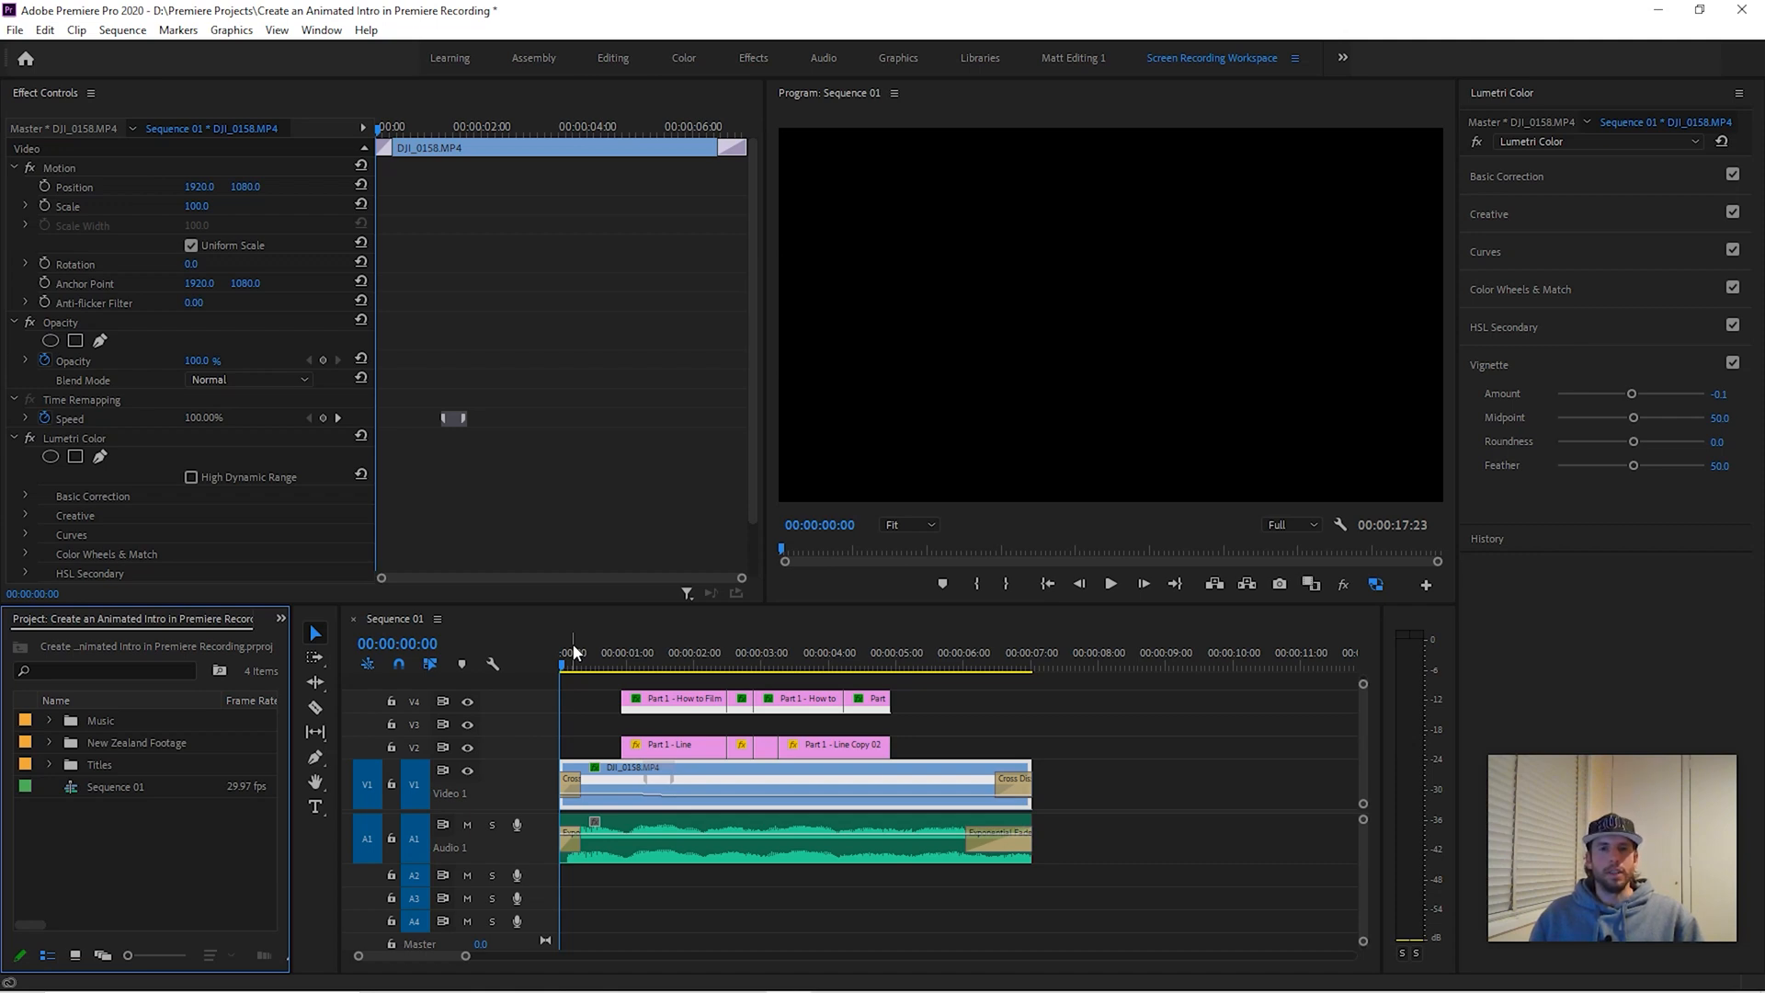
- Preview the finished animated intro in Sequence 01 with the program view enlarged
click(548, 662)
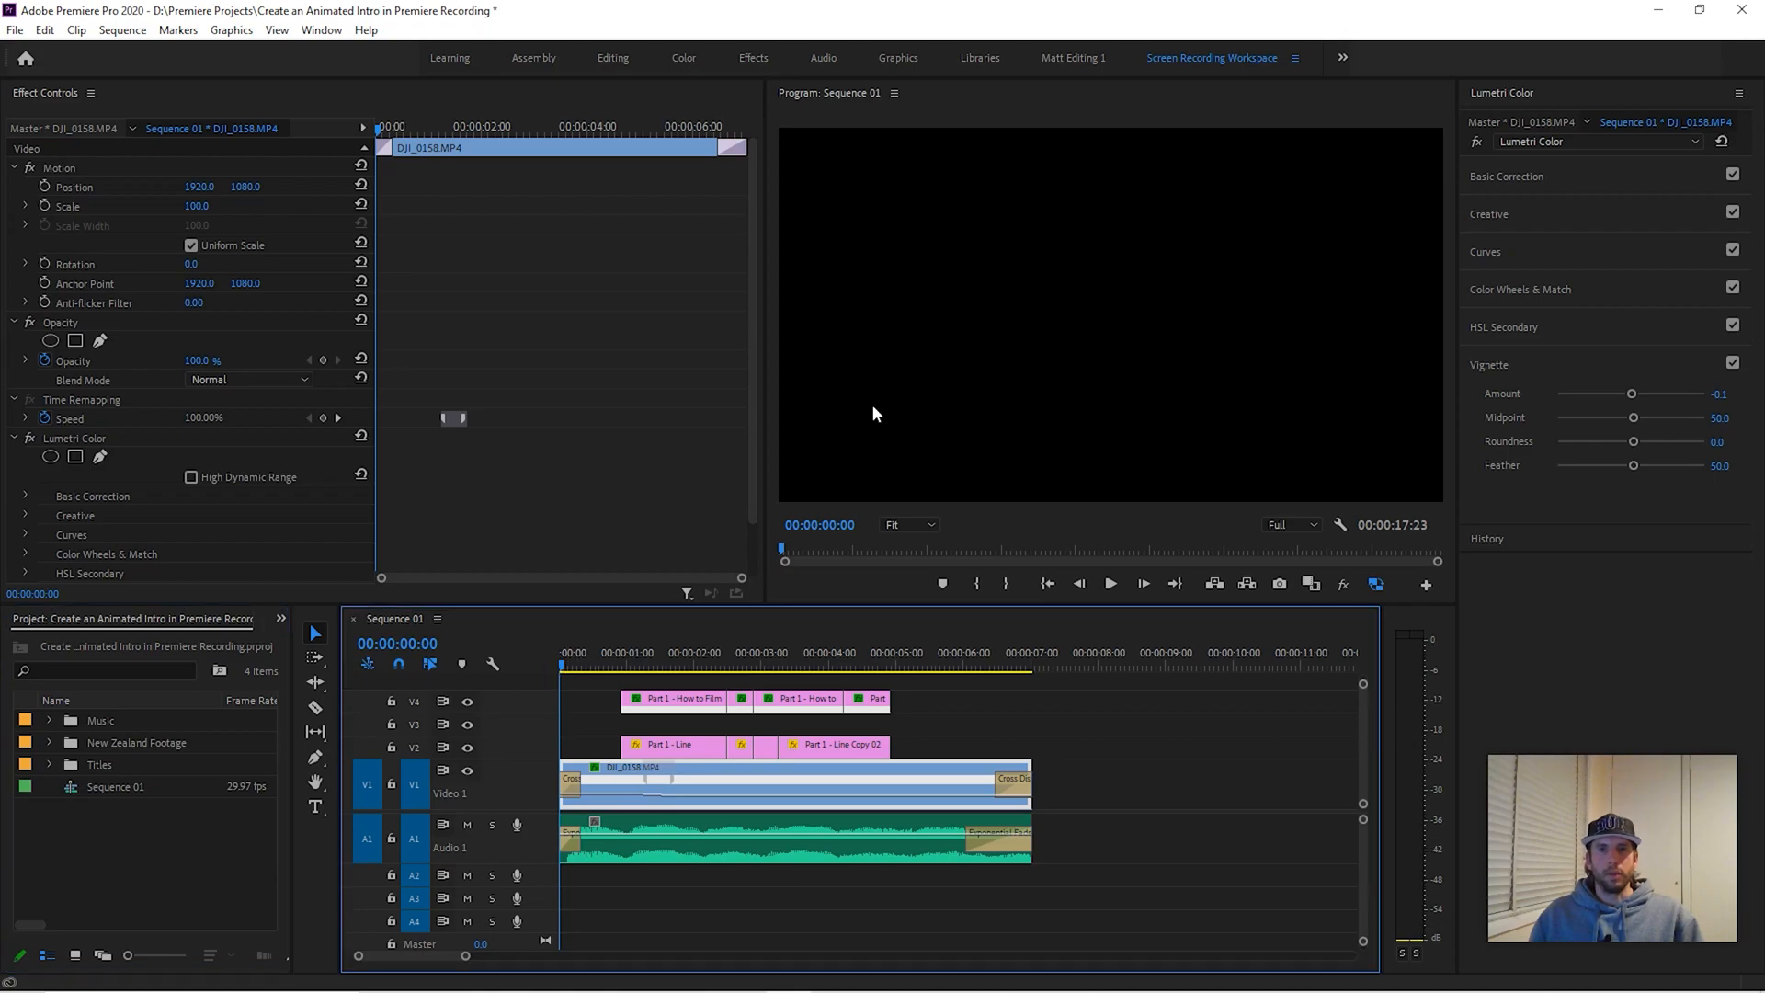
key(grave)
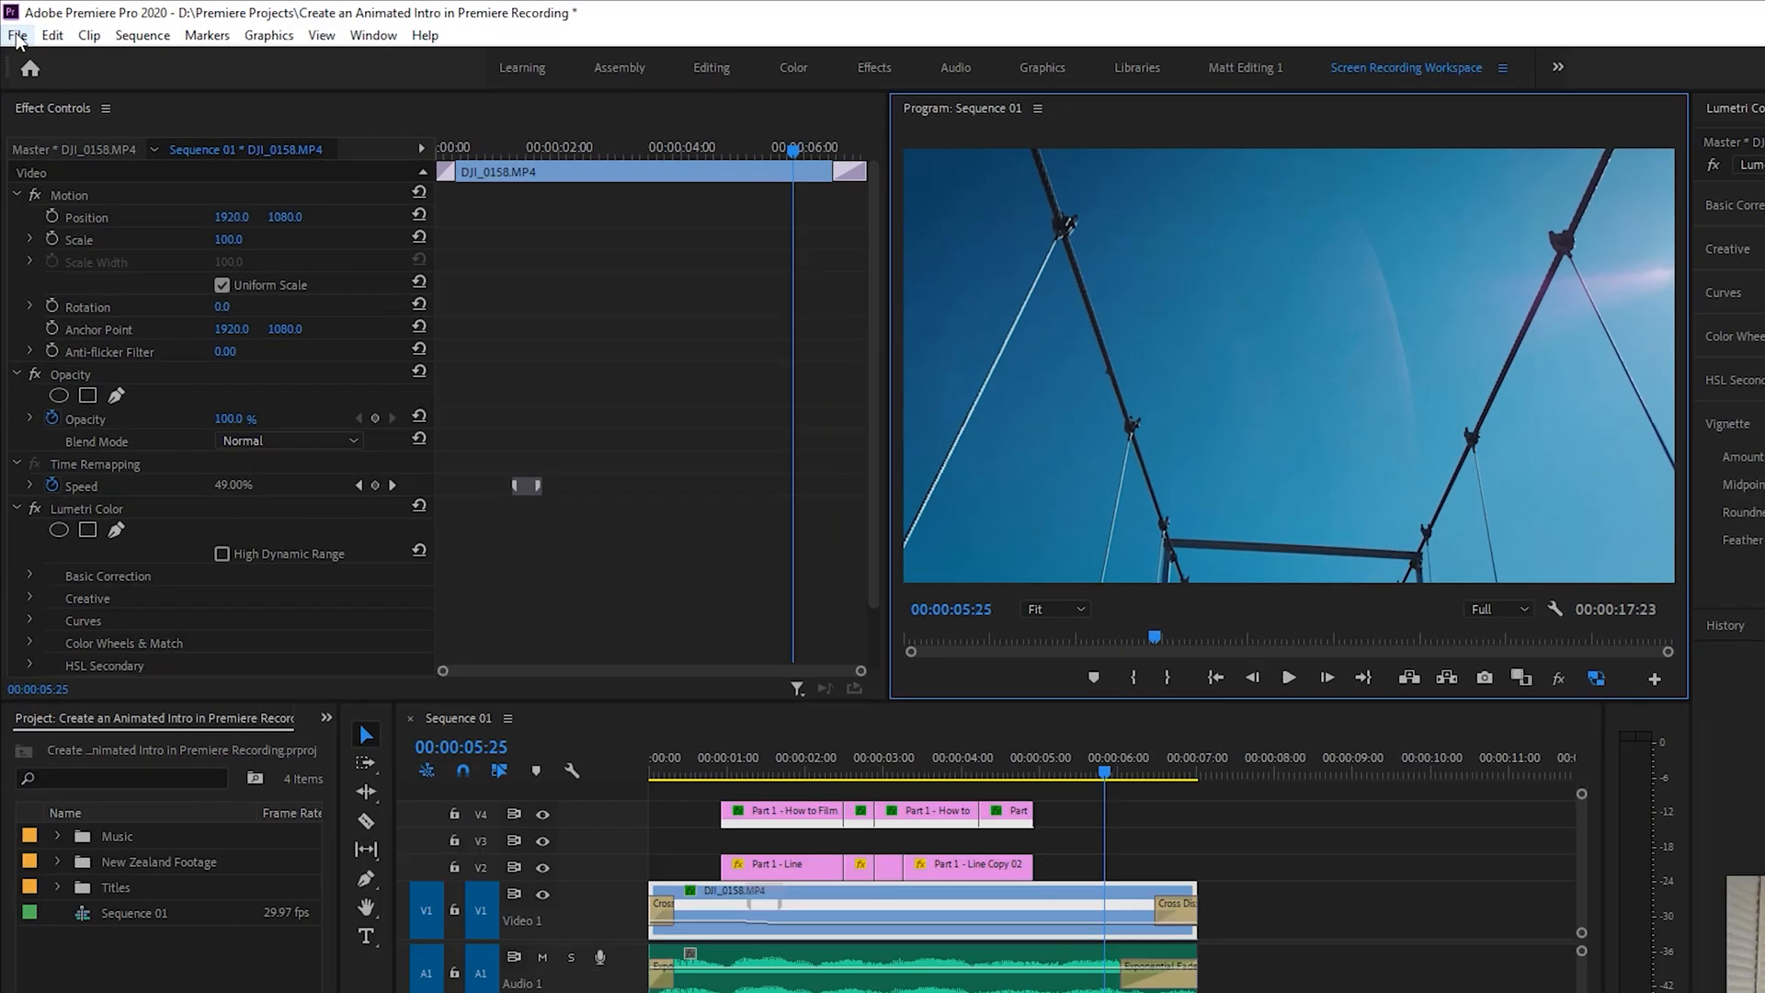
- Create a new sequence named Sequence 05 from the RED R3D HD 4K preset 4K HD 16x9 29.97
click(18, 31)
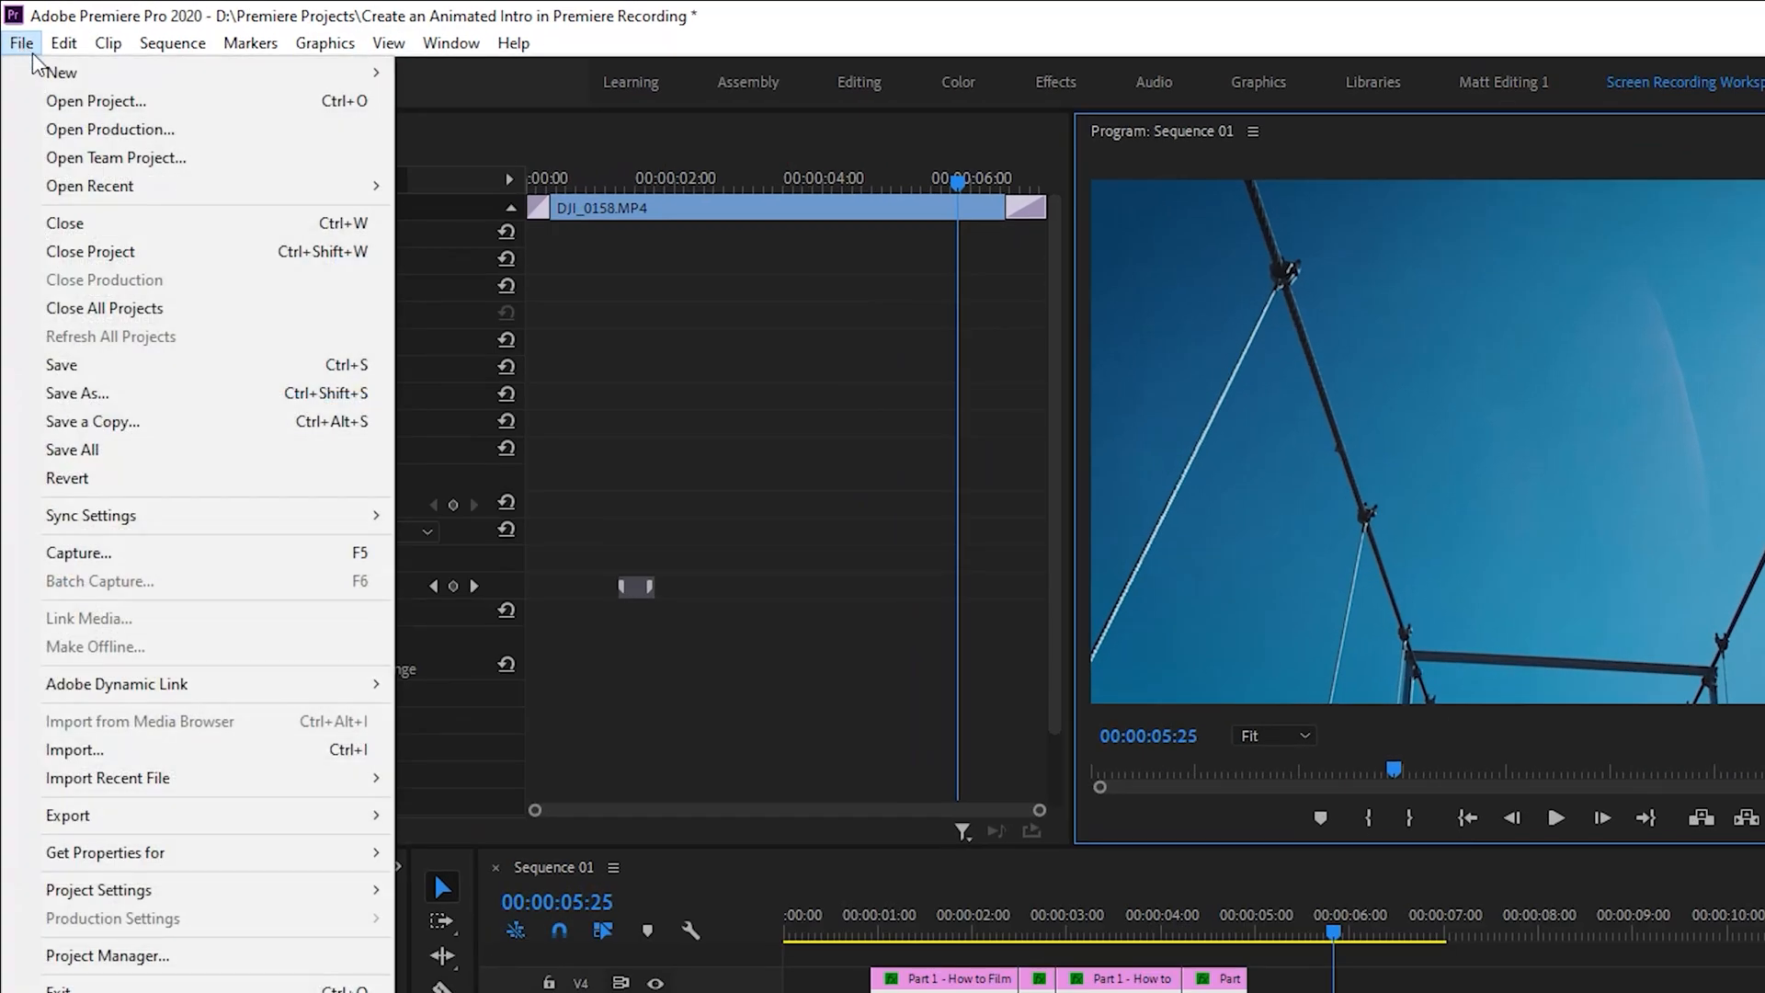
mouse_move(83, 72)
click(520, 162)
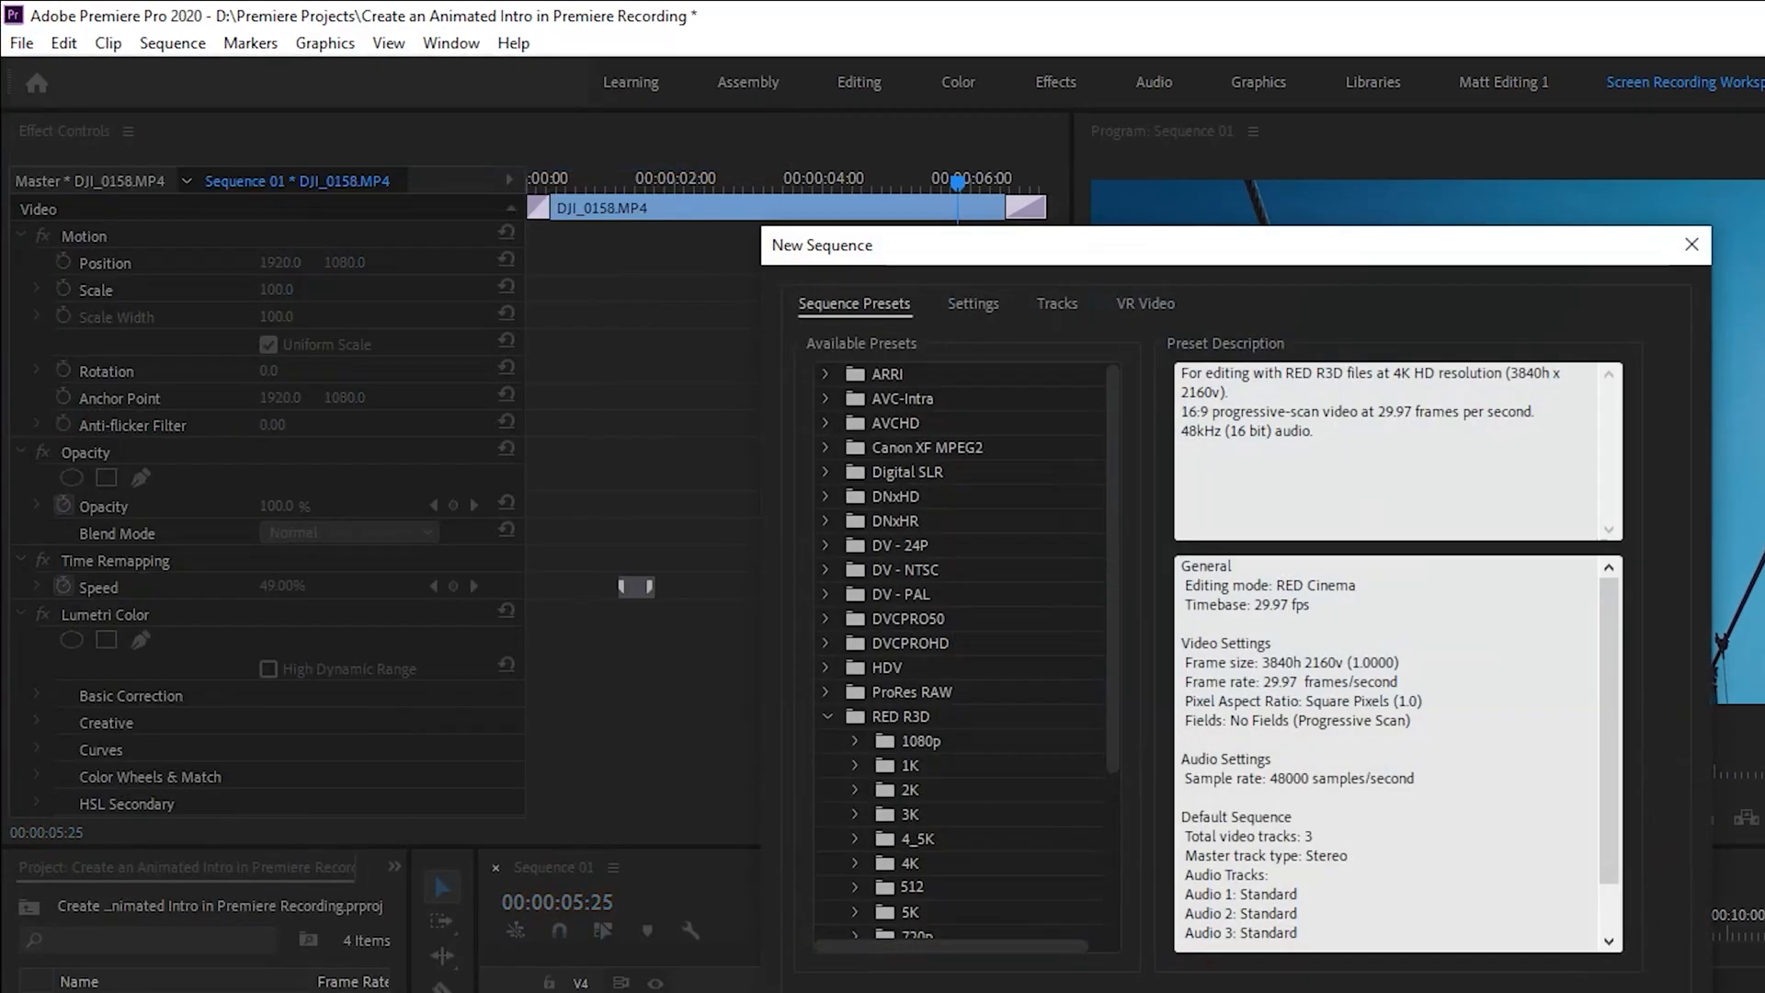
drag(1117, 649, 1122, 772)
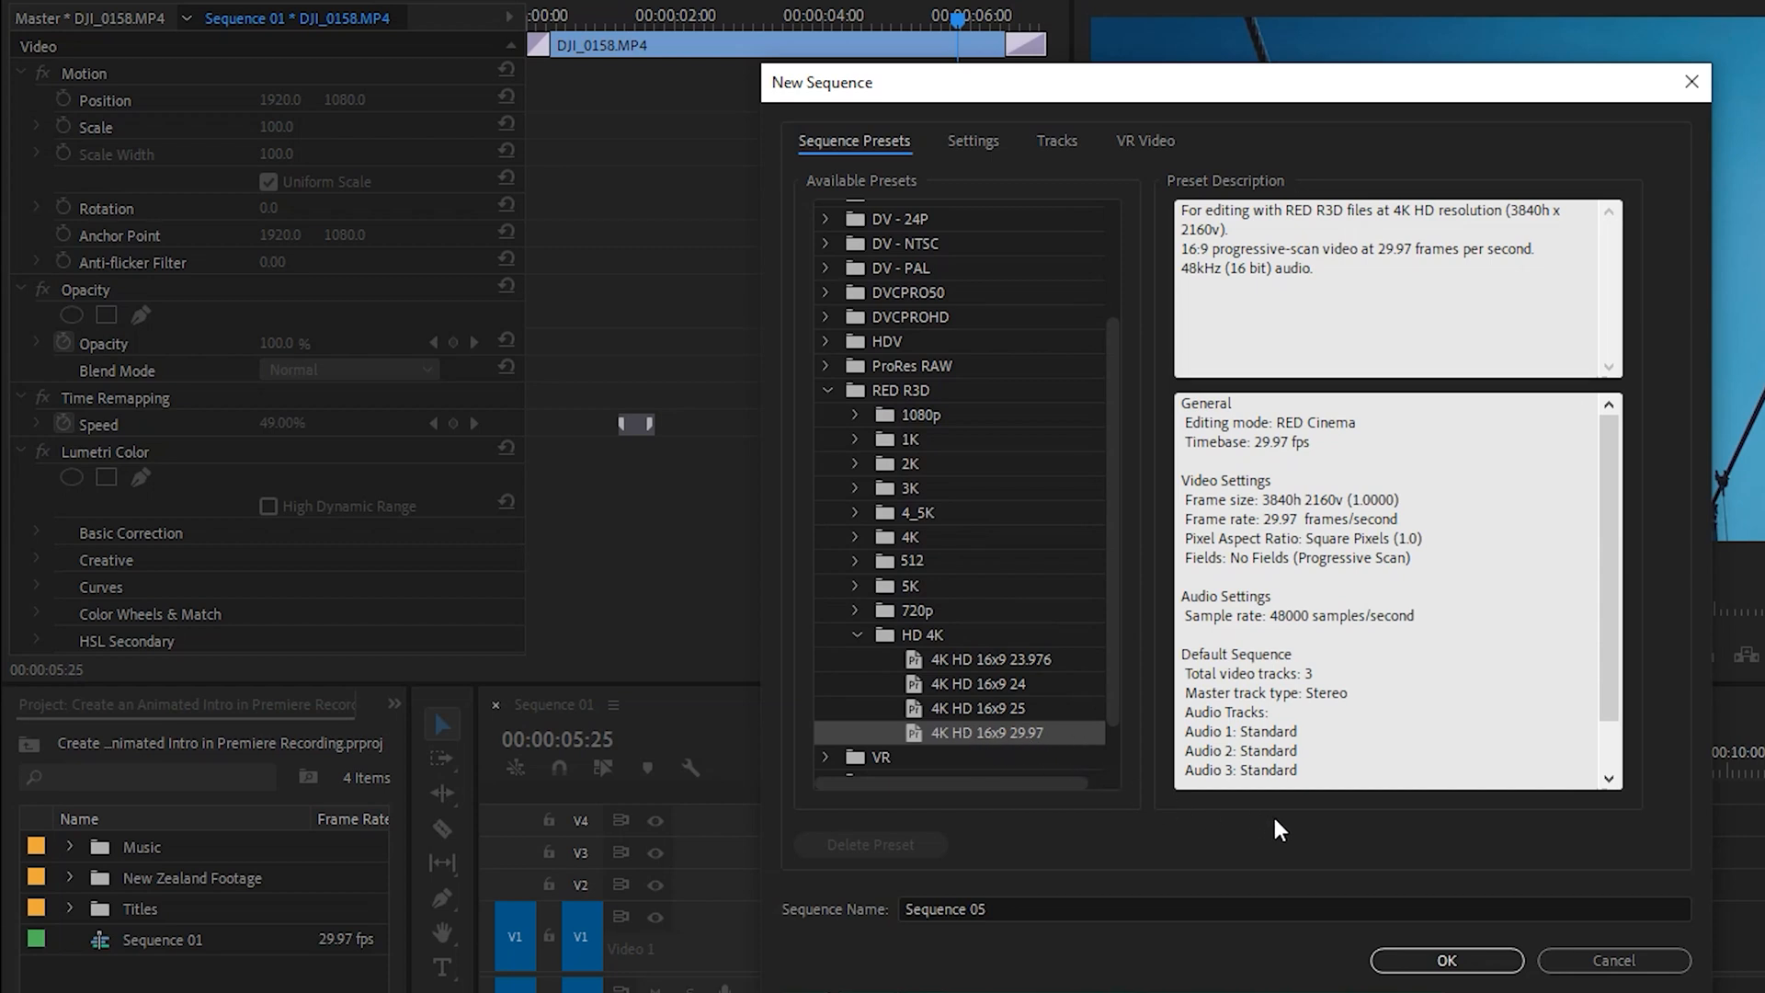
click(1447, 959)
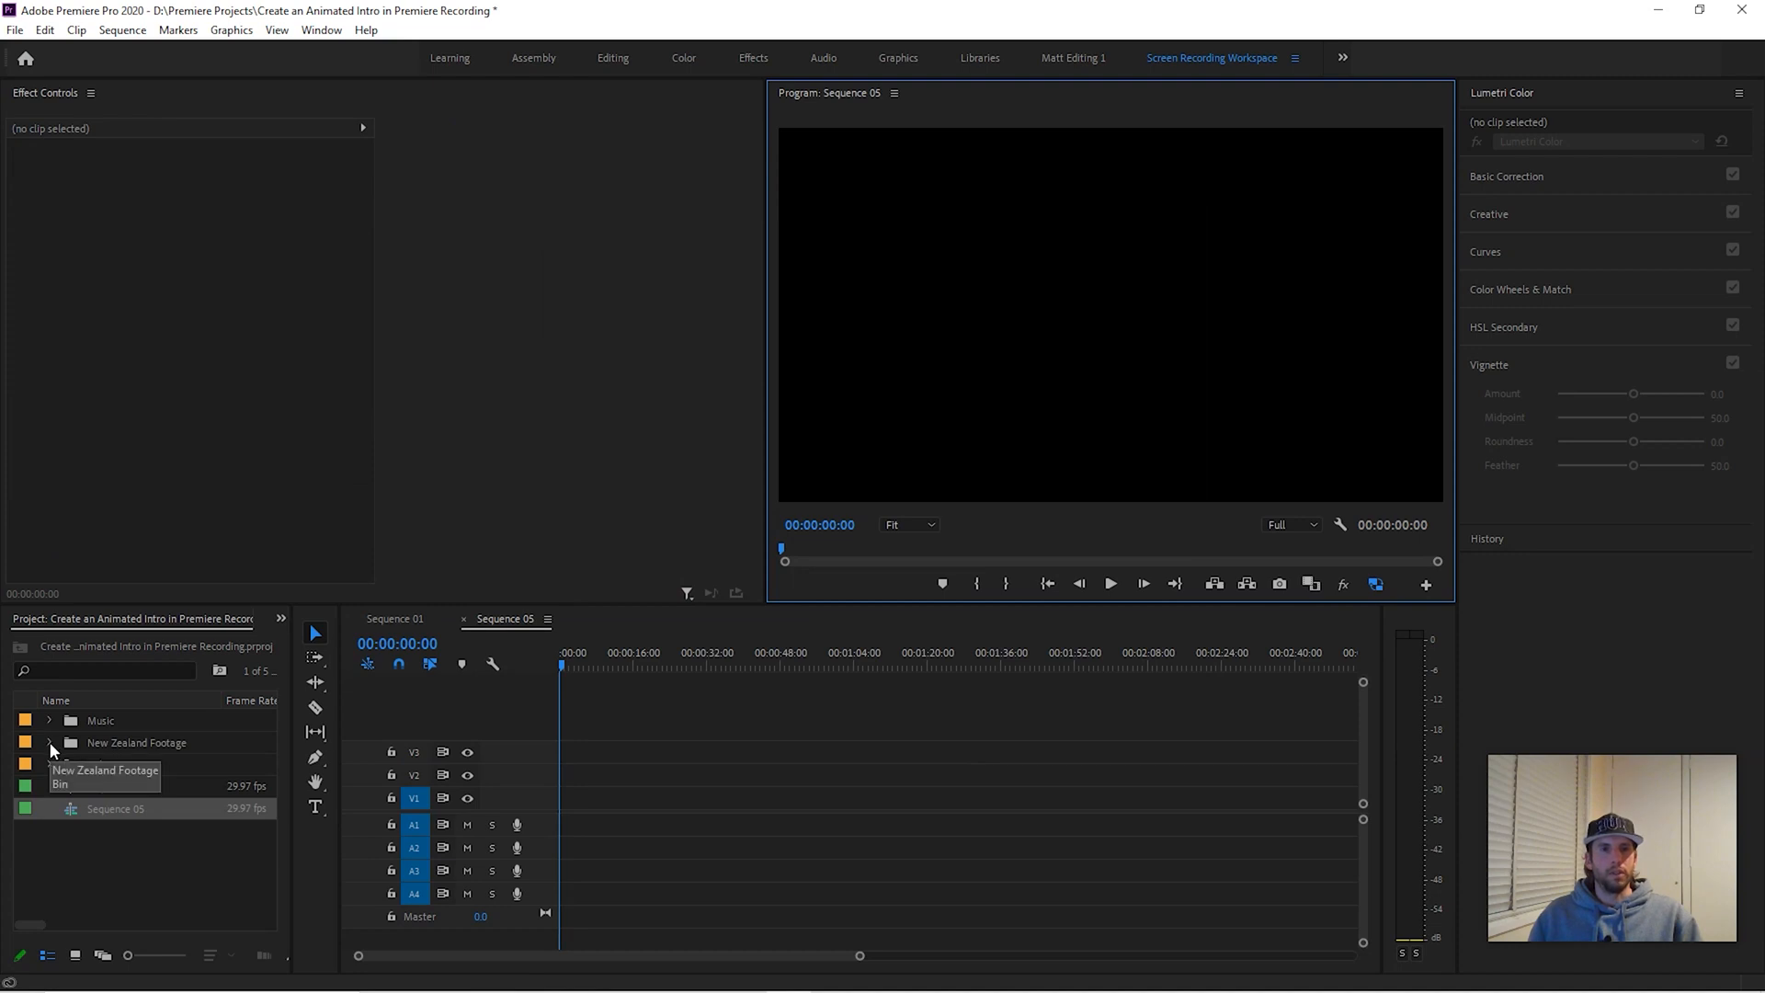
- Place DJI_0158.MP4 from the New Zealand Footage bin at the start of Sequence 05, keeping the existing sequence settings
click(49, 742)
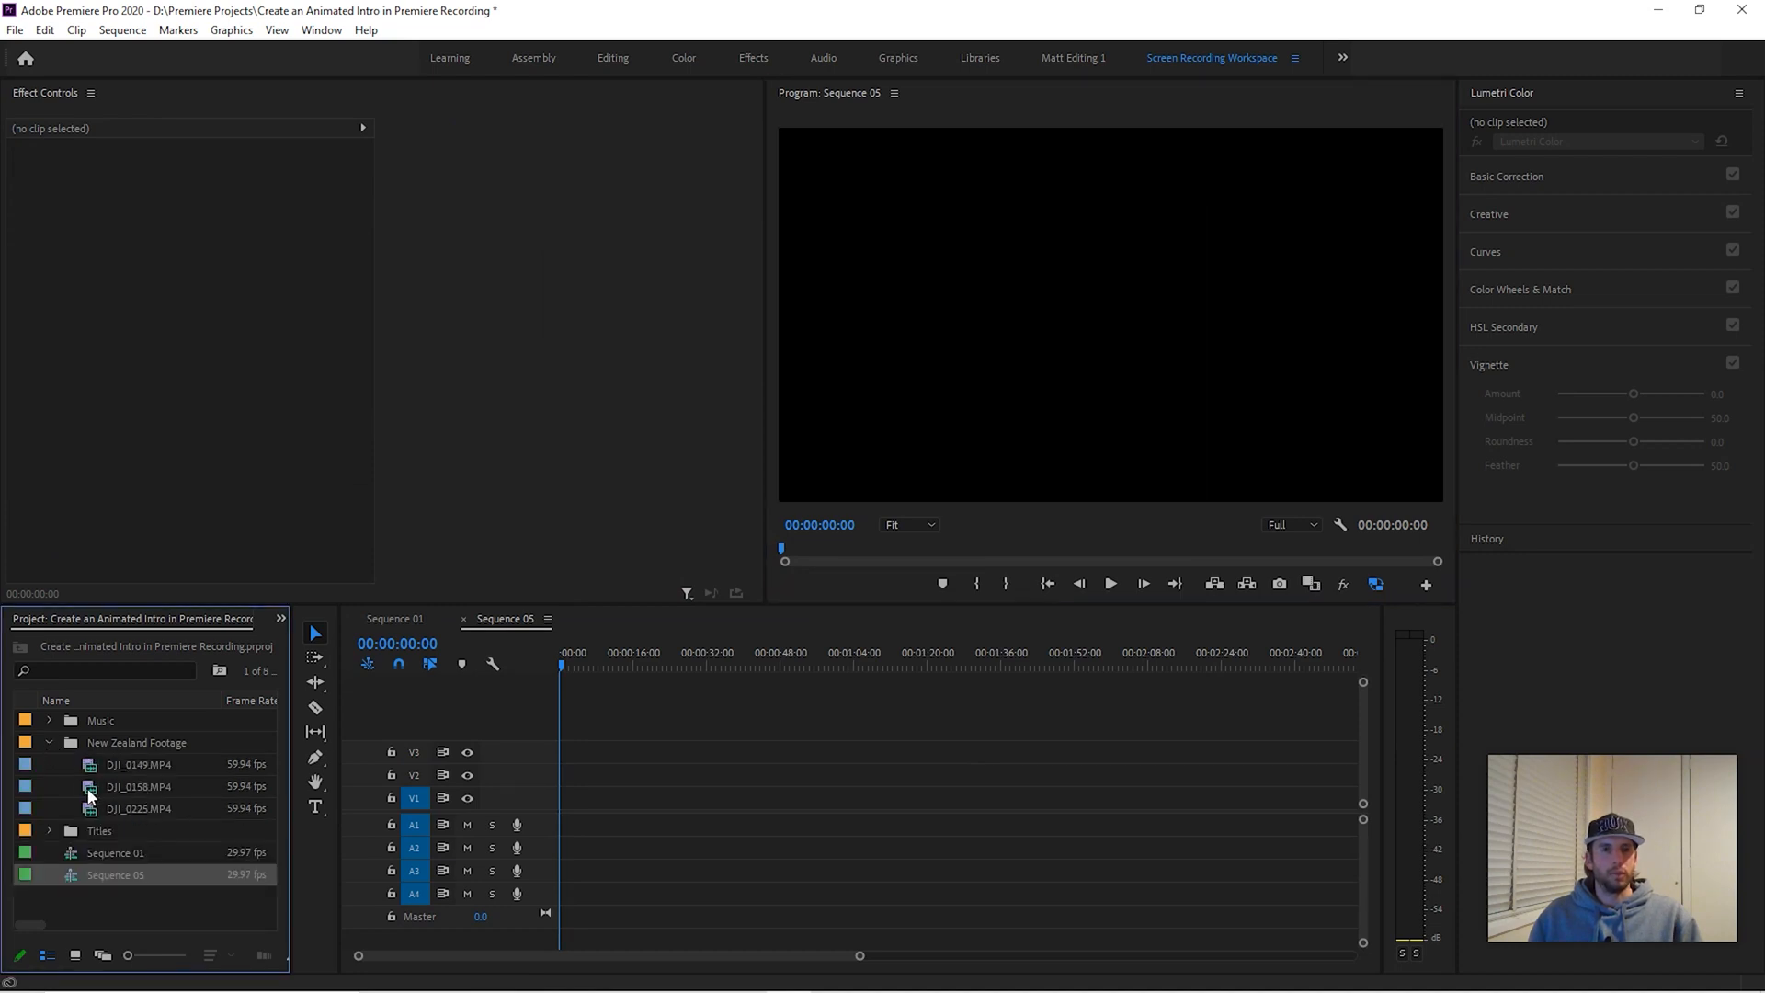
drag(93, 786, 550, 830)
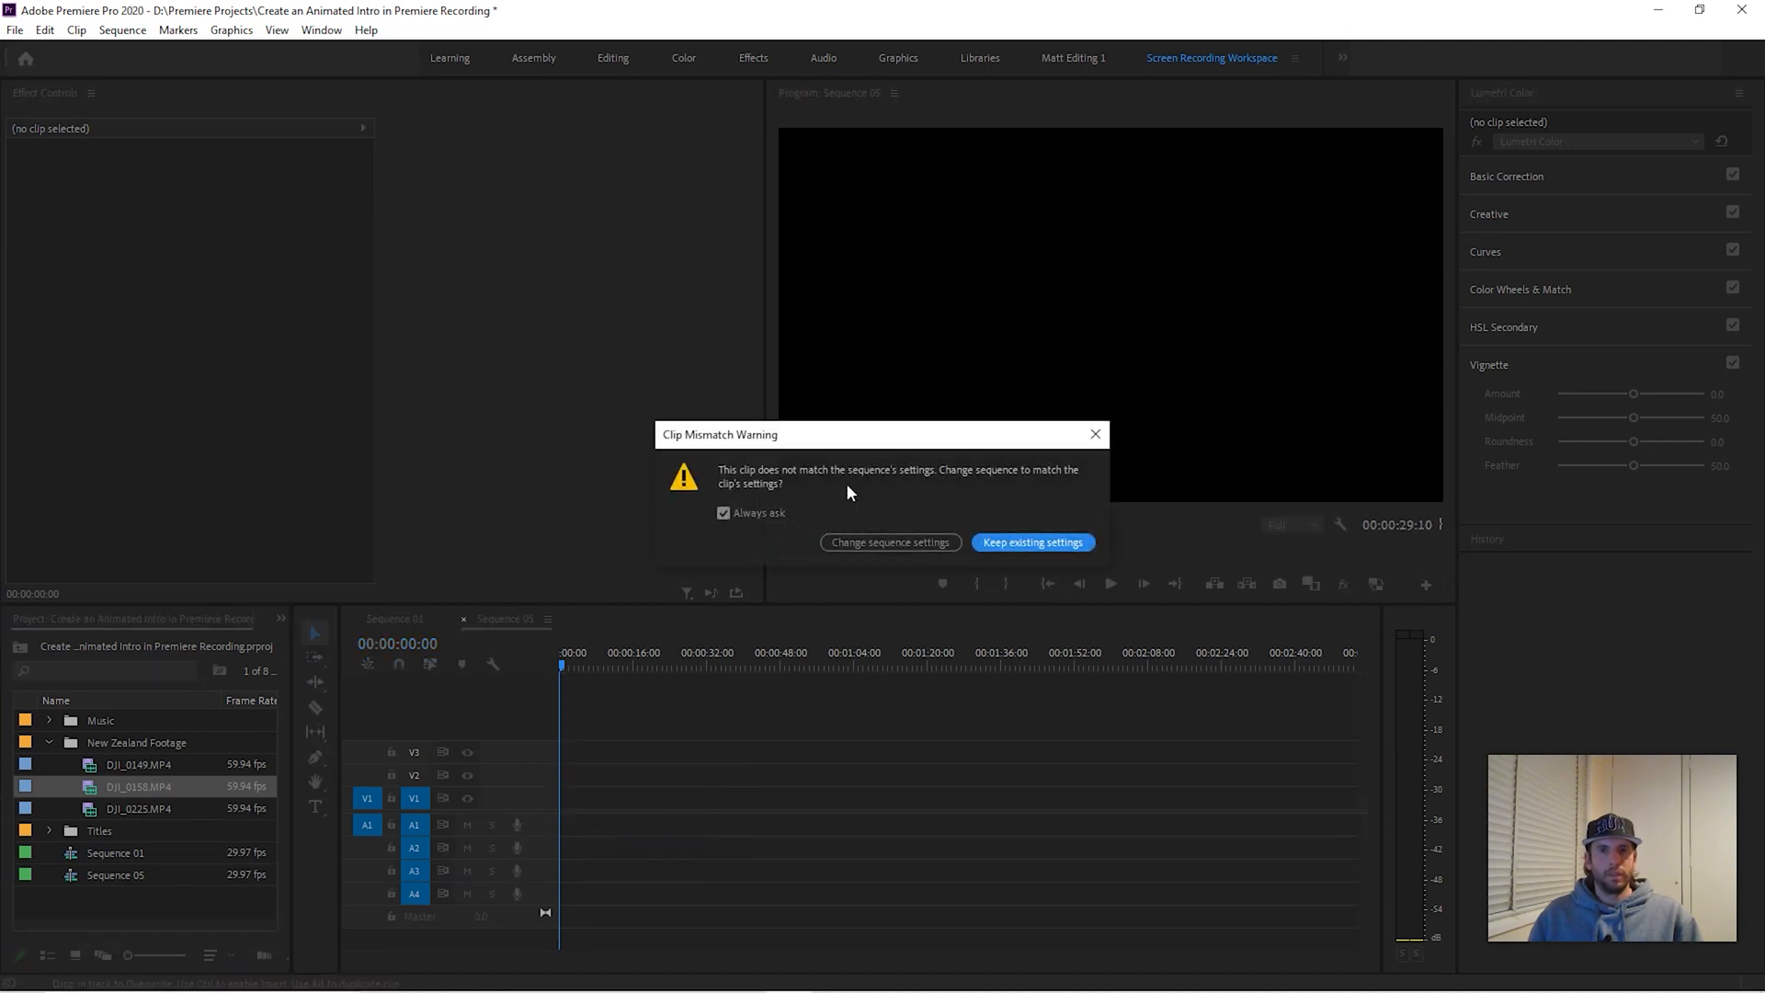
click(1034, 544)
- Delete only the audio portion of the DJI_0158.MP4 clip, keeping its video on V1
drag(583, 668, 670, 632)
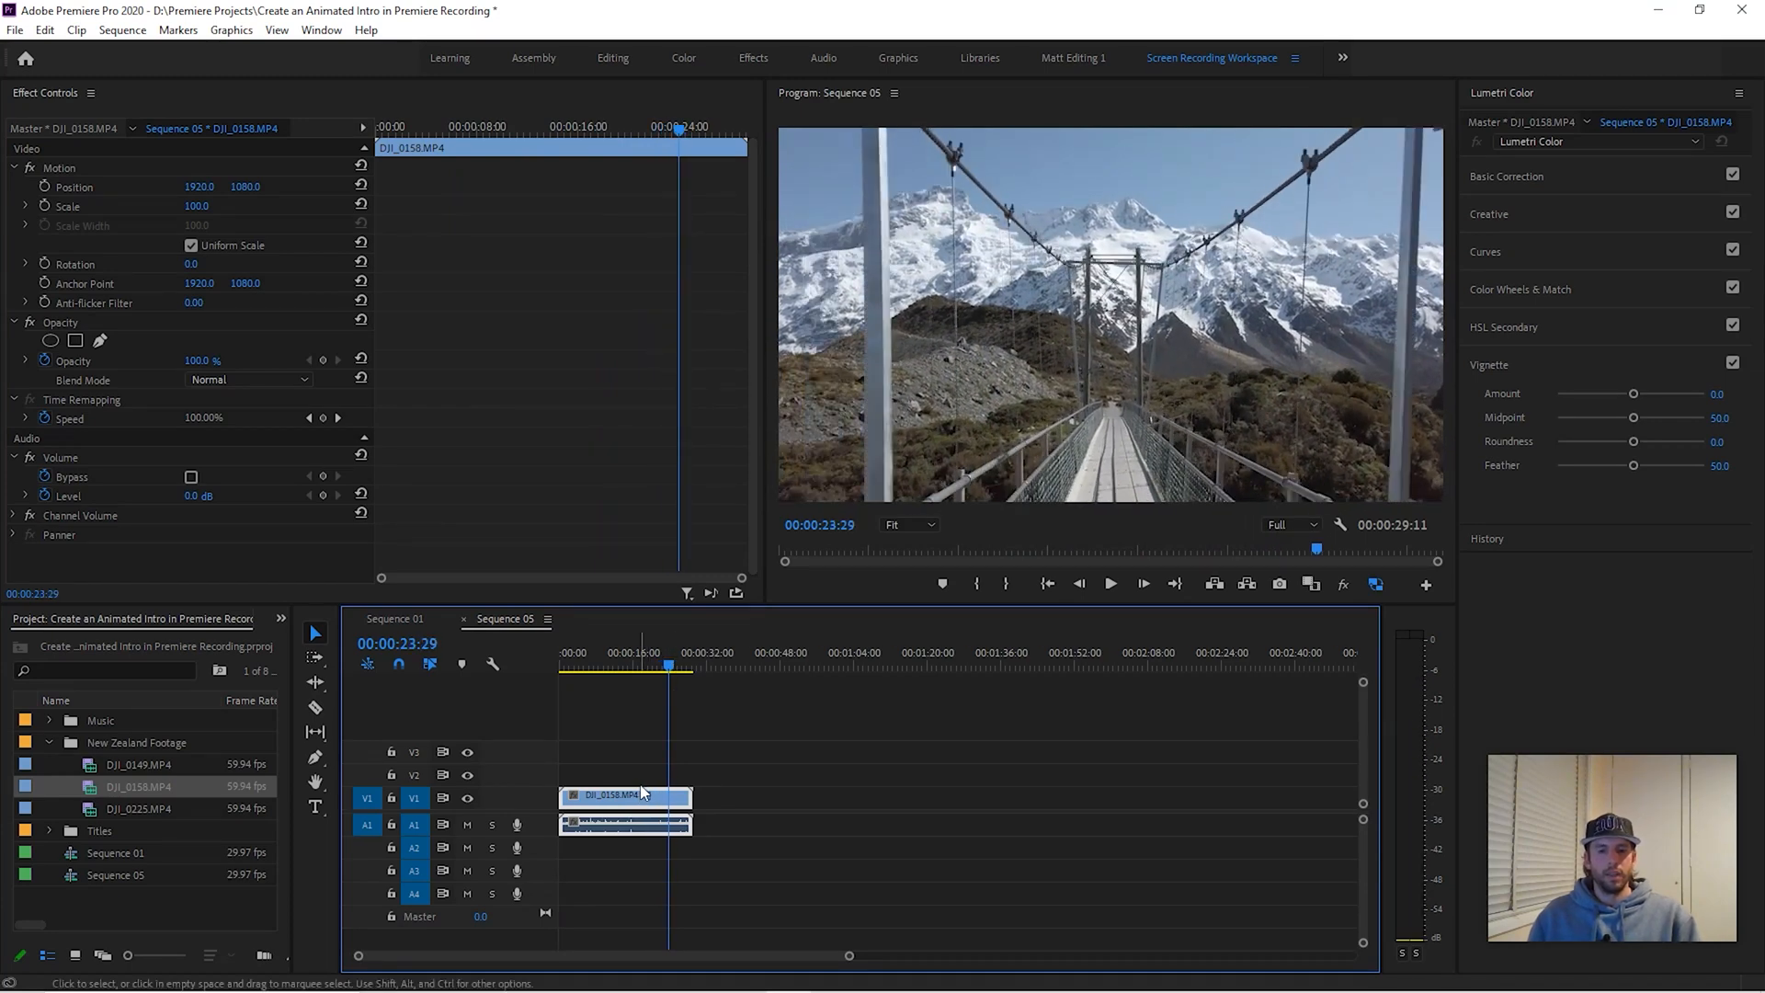
click(748, 805)
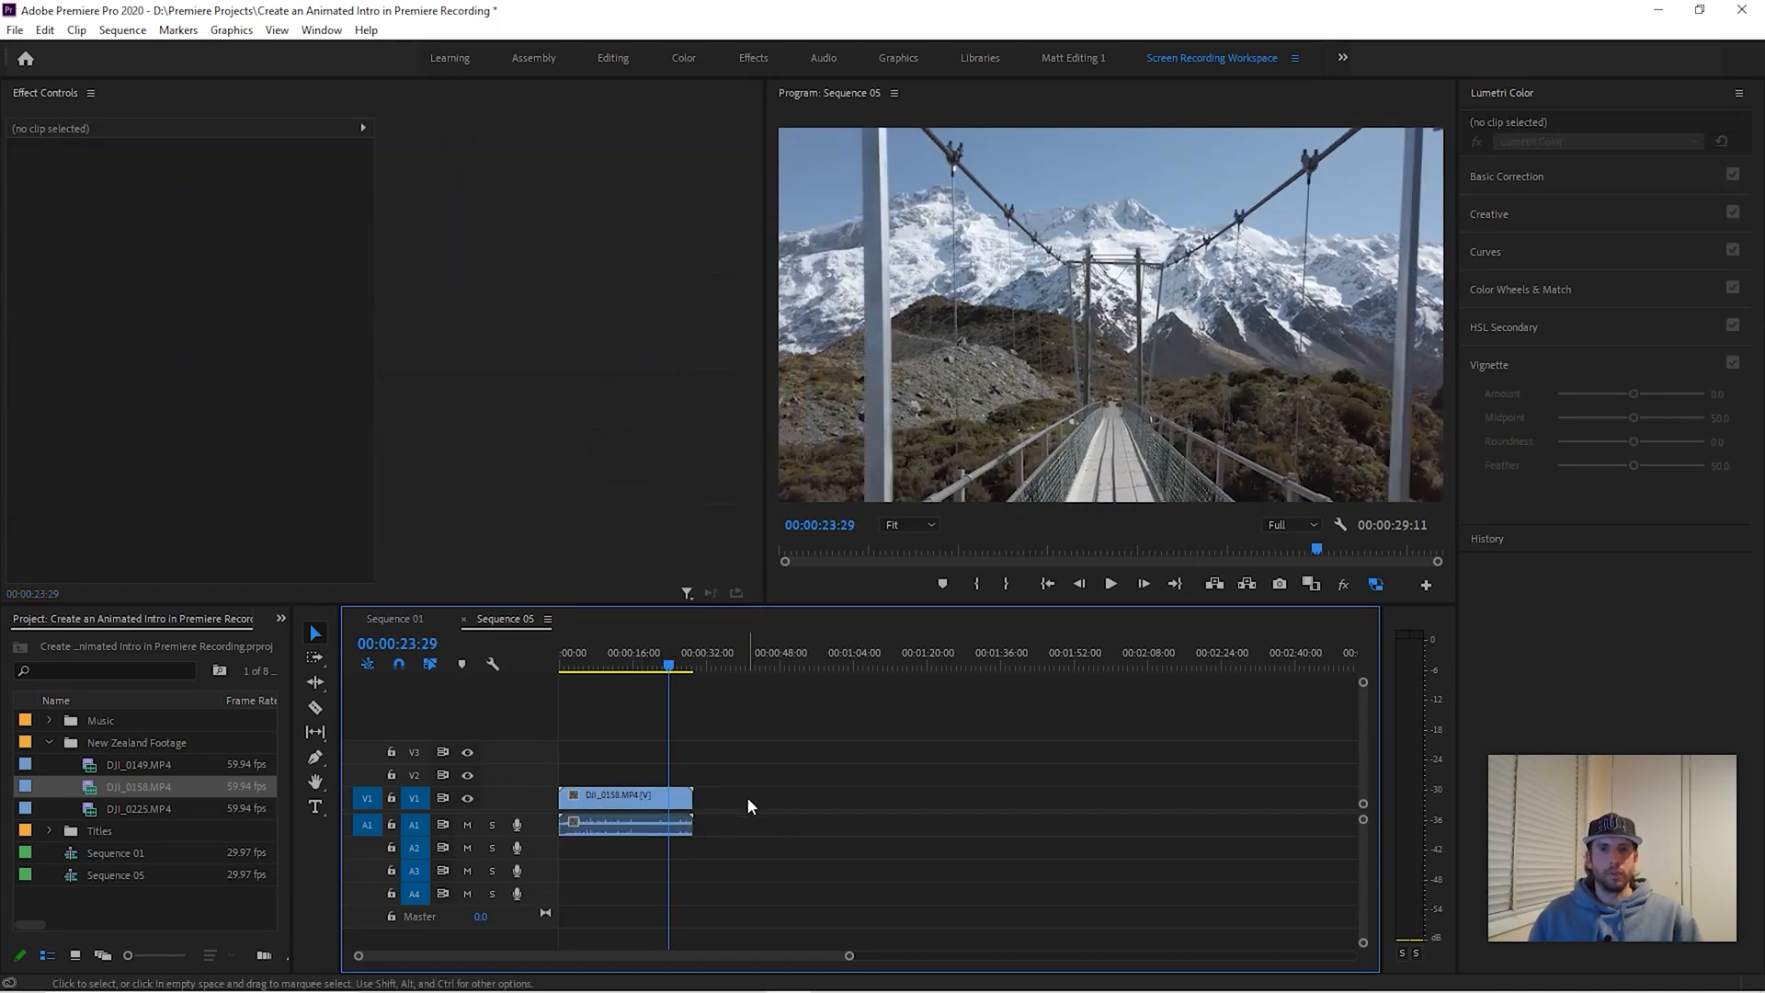
alt+click(639, 822)
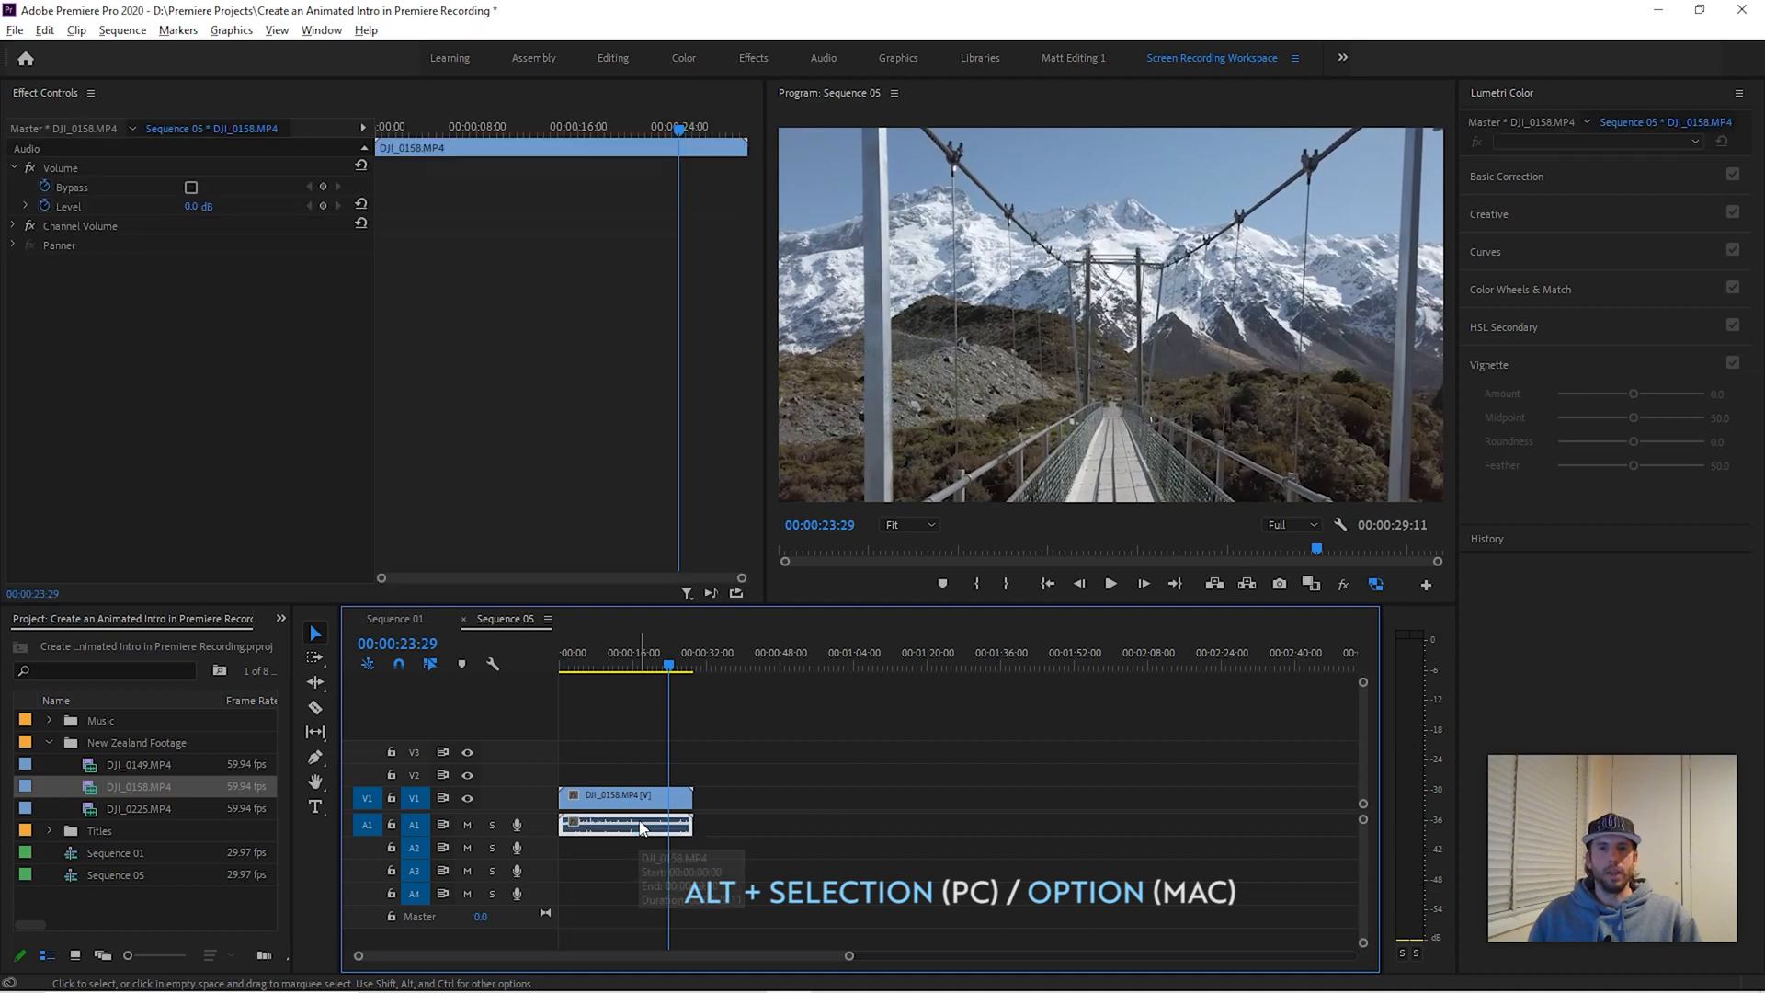
key(Delete)
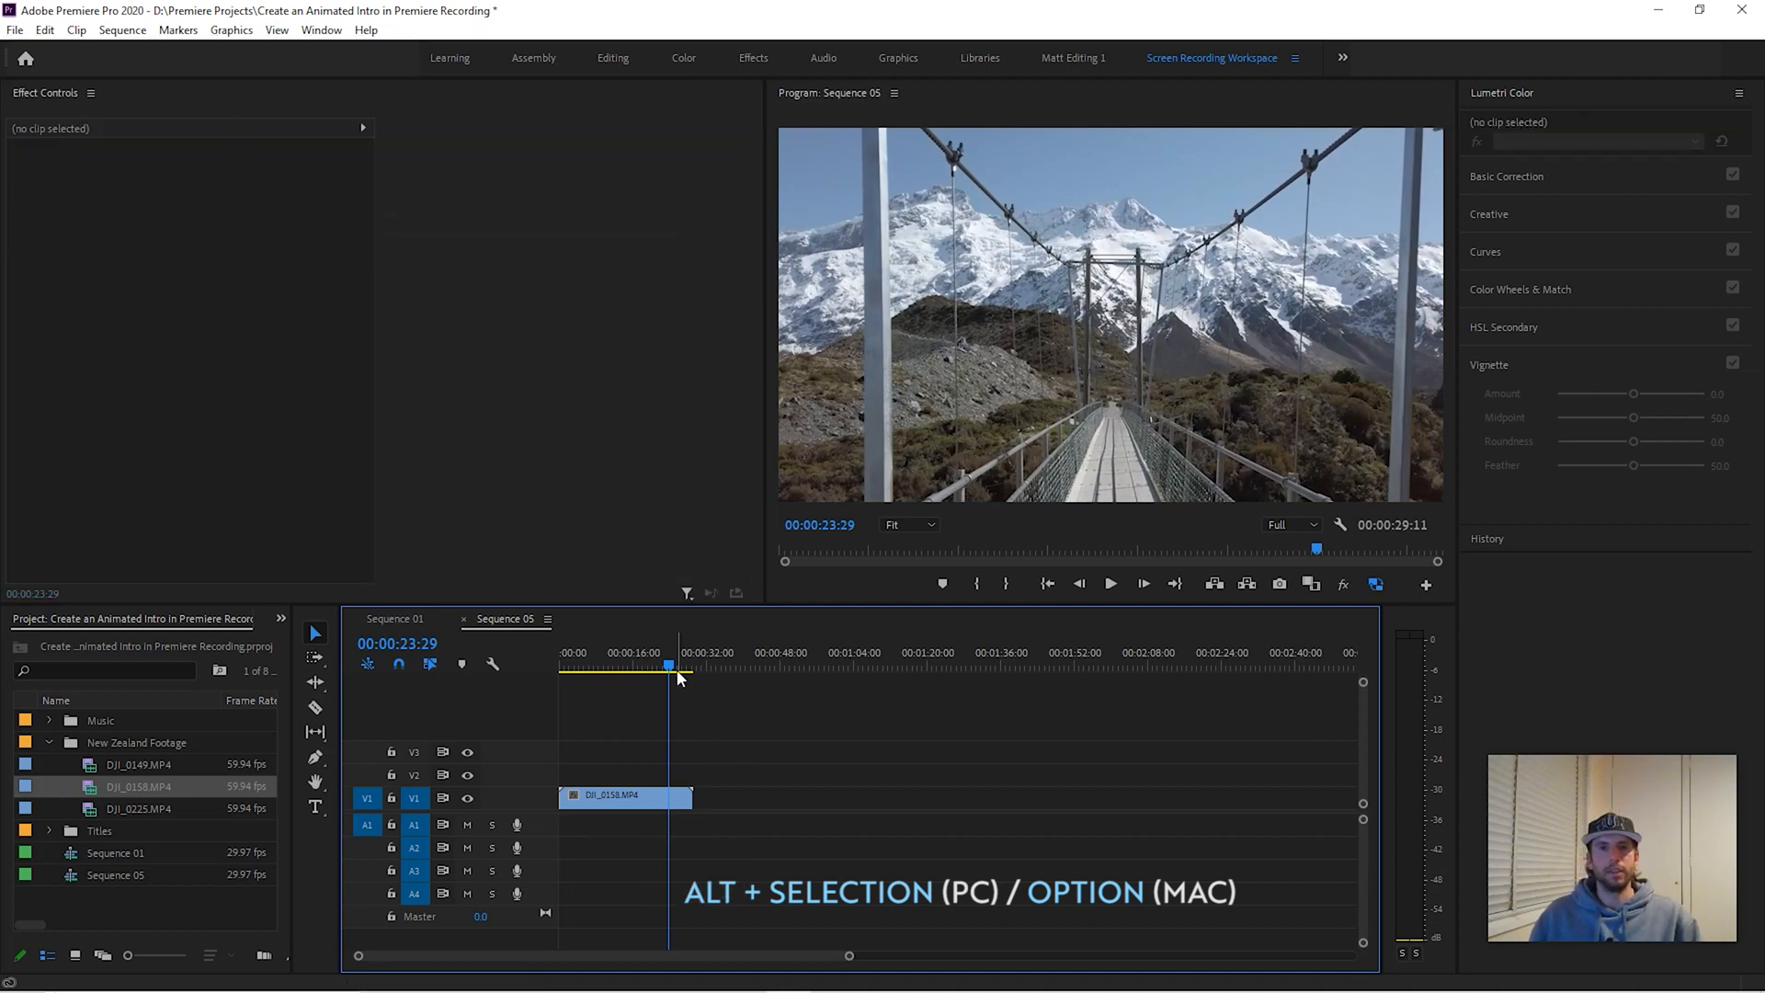
- Ripple-trim the start of DJI_0158.MP4 up to 00:00:23:23 and cut off everything after 00:00:04:28 of the shortened clip
drag(671, 669, 669, 668)
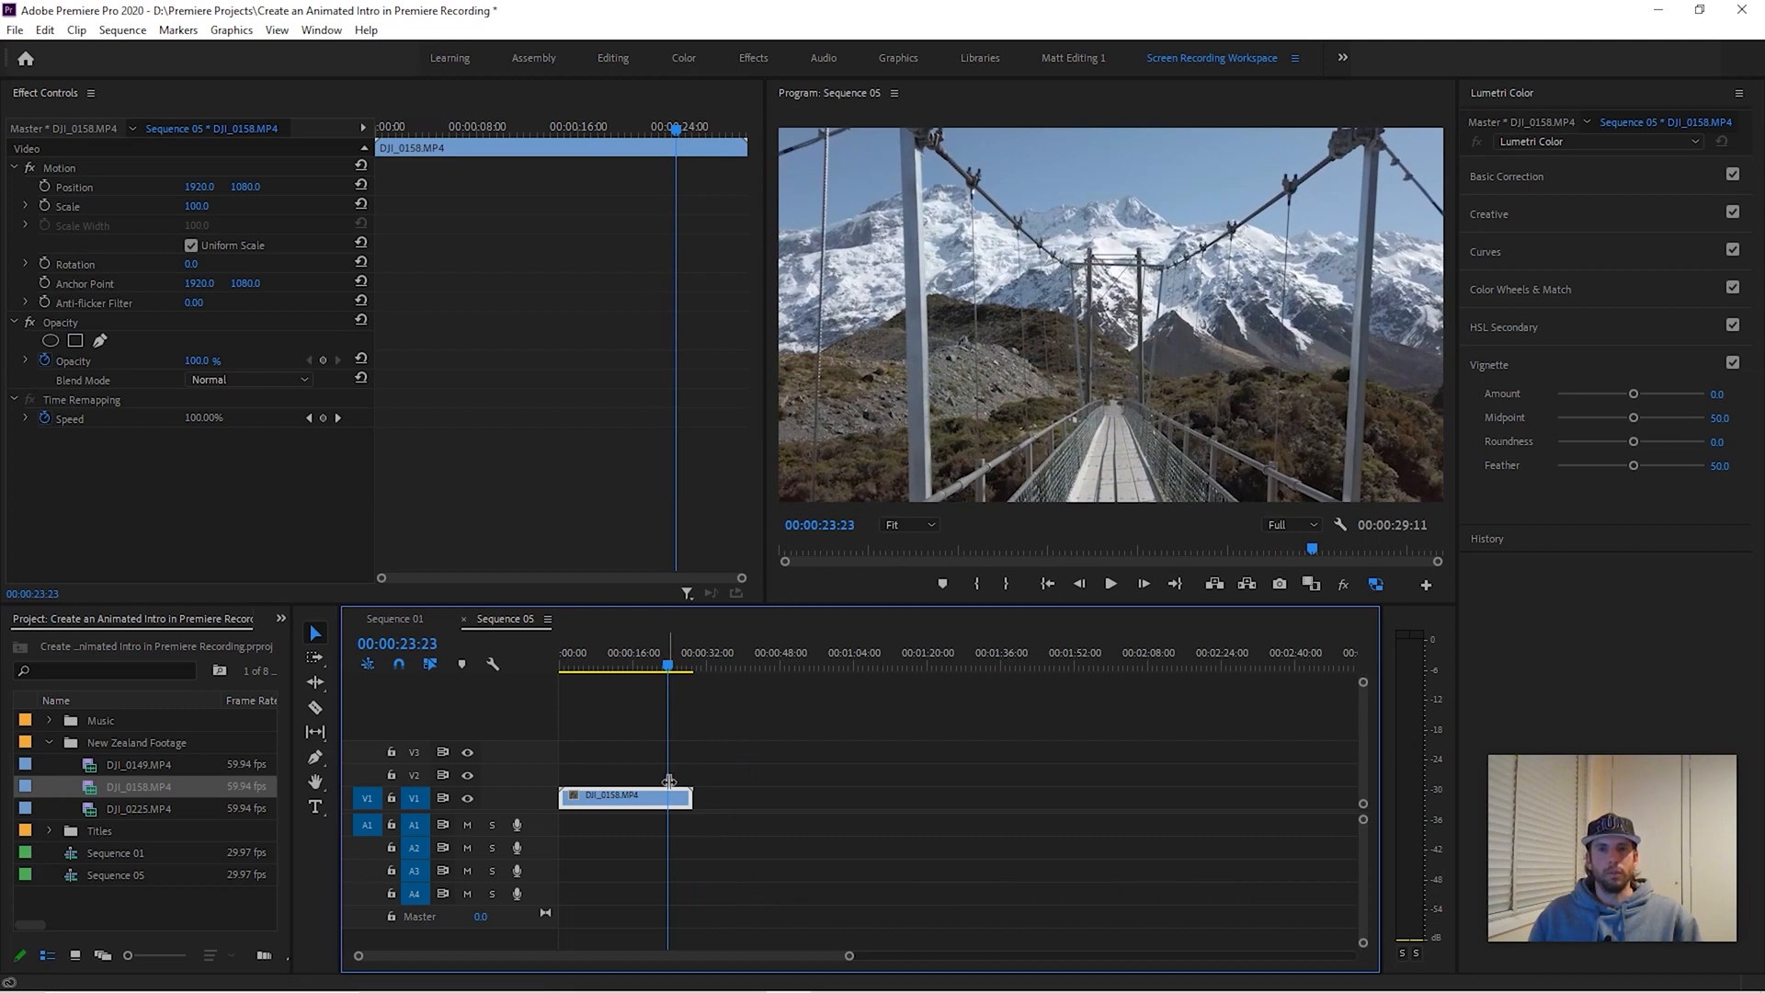
key(q)
key(equal)
key(equal)
key(equal)
key(equal)
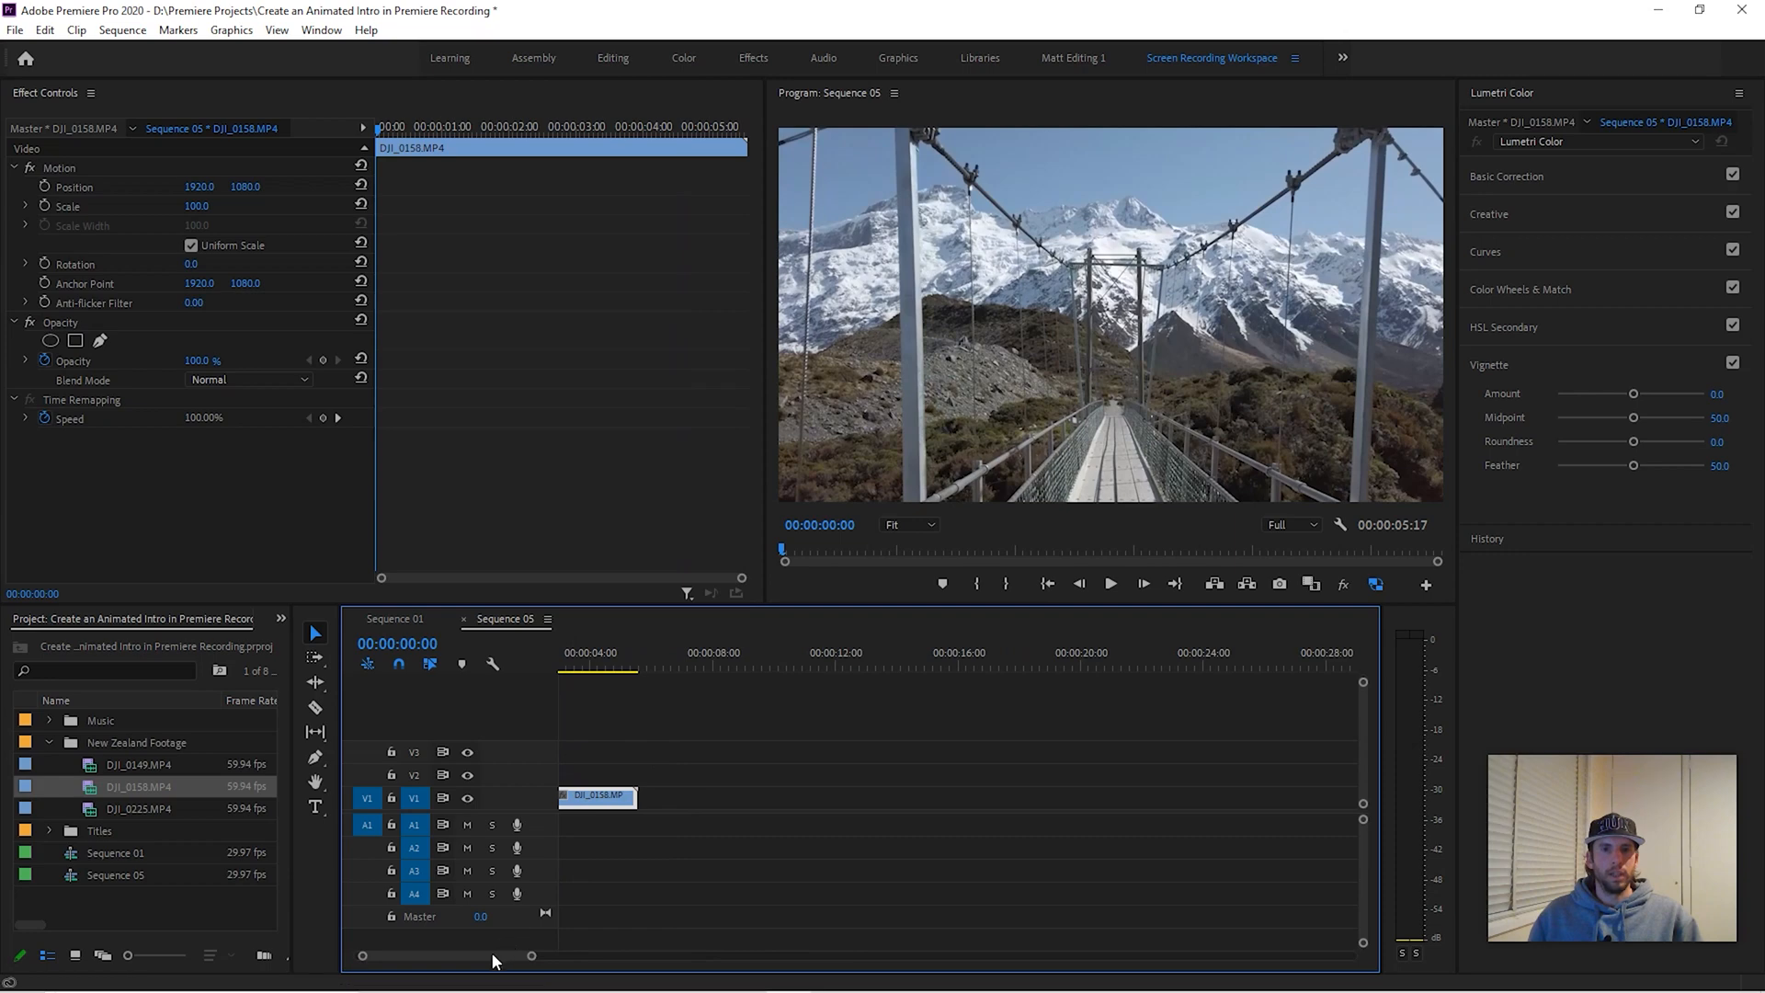
drag(493, 956, 434, 964)
drag(574, 669, 711, 655)
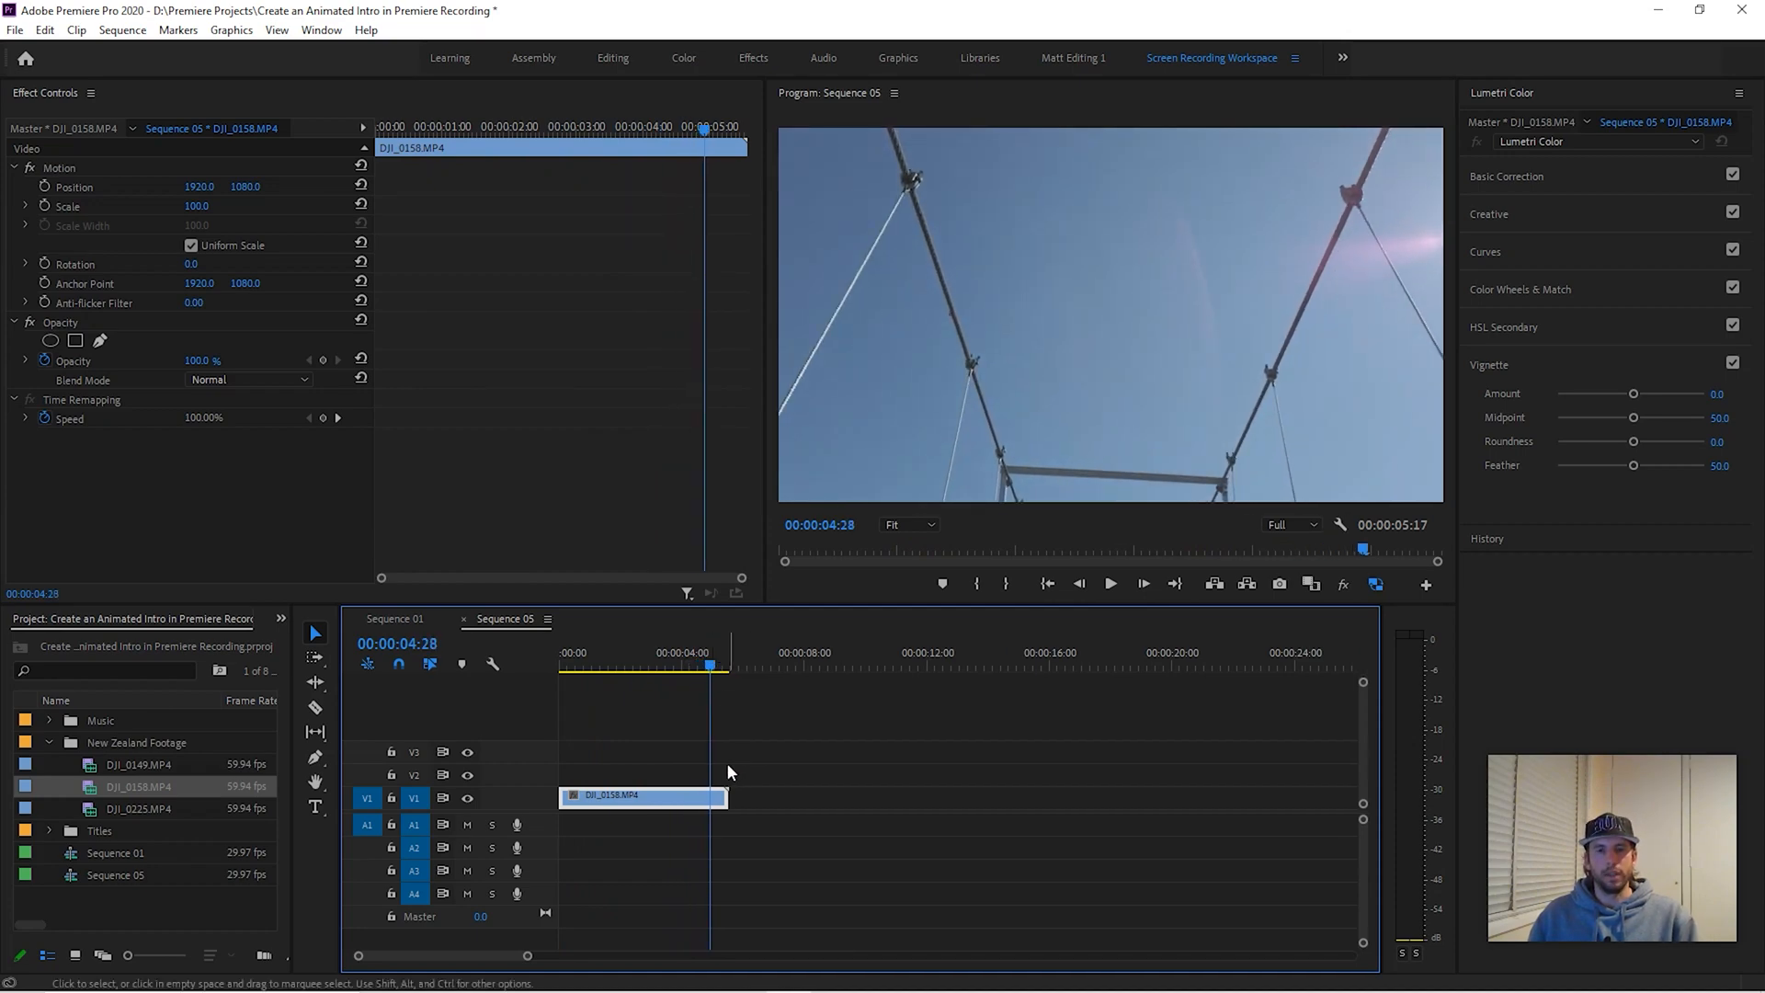
key(w)
- Move the playhead to 00:00:03:25 and create a 3840 × 2160 legacy title named Intro
mouse_move(709, 655)
mouse_down()
mouse_move(583, 678)
mouse_move(677, 660)
mouse_up()
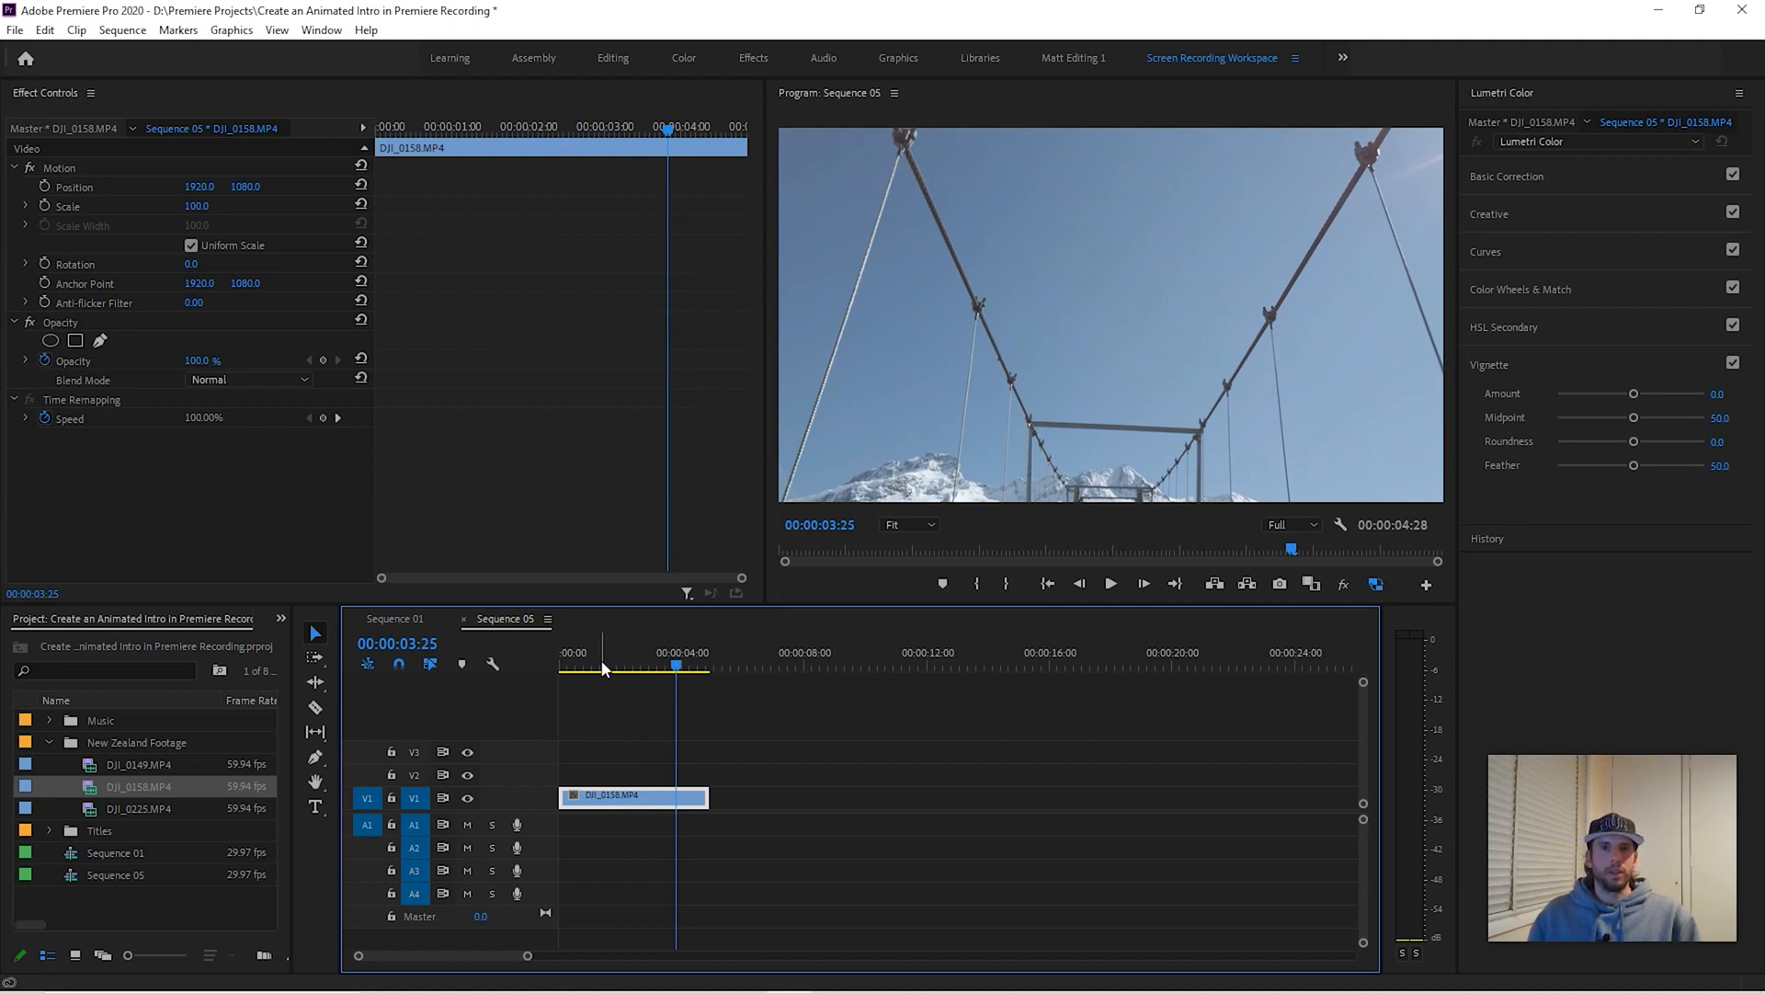
click(13, 31)
mouse_move(37, 52)
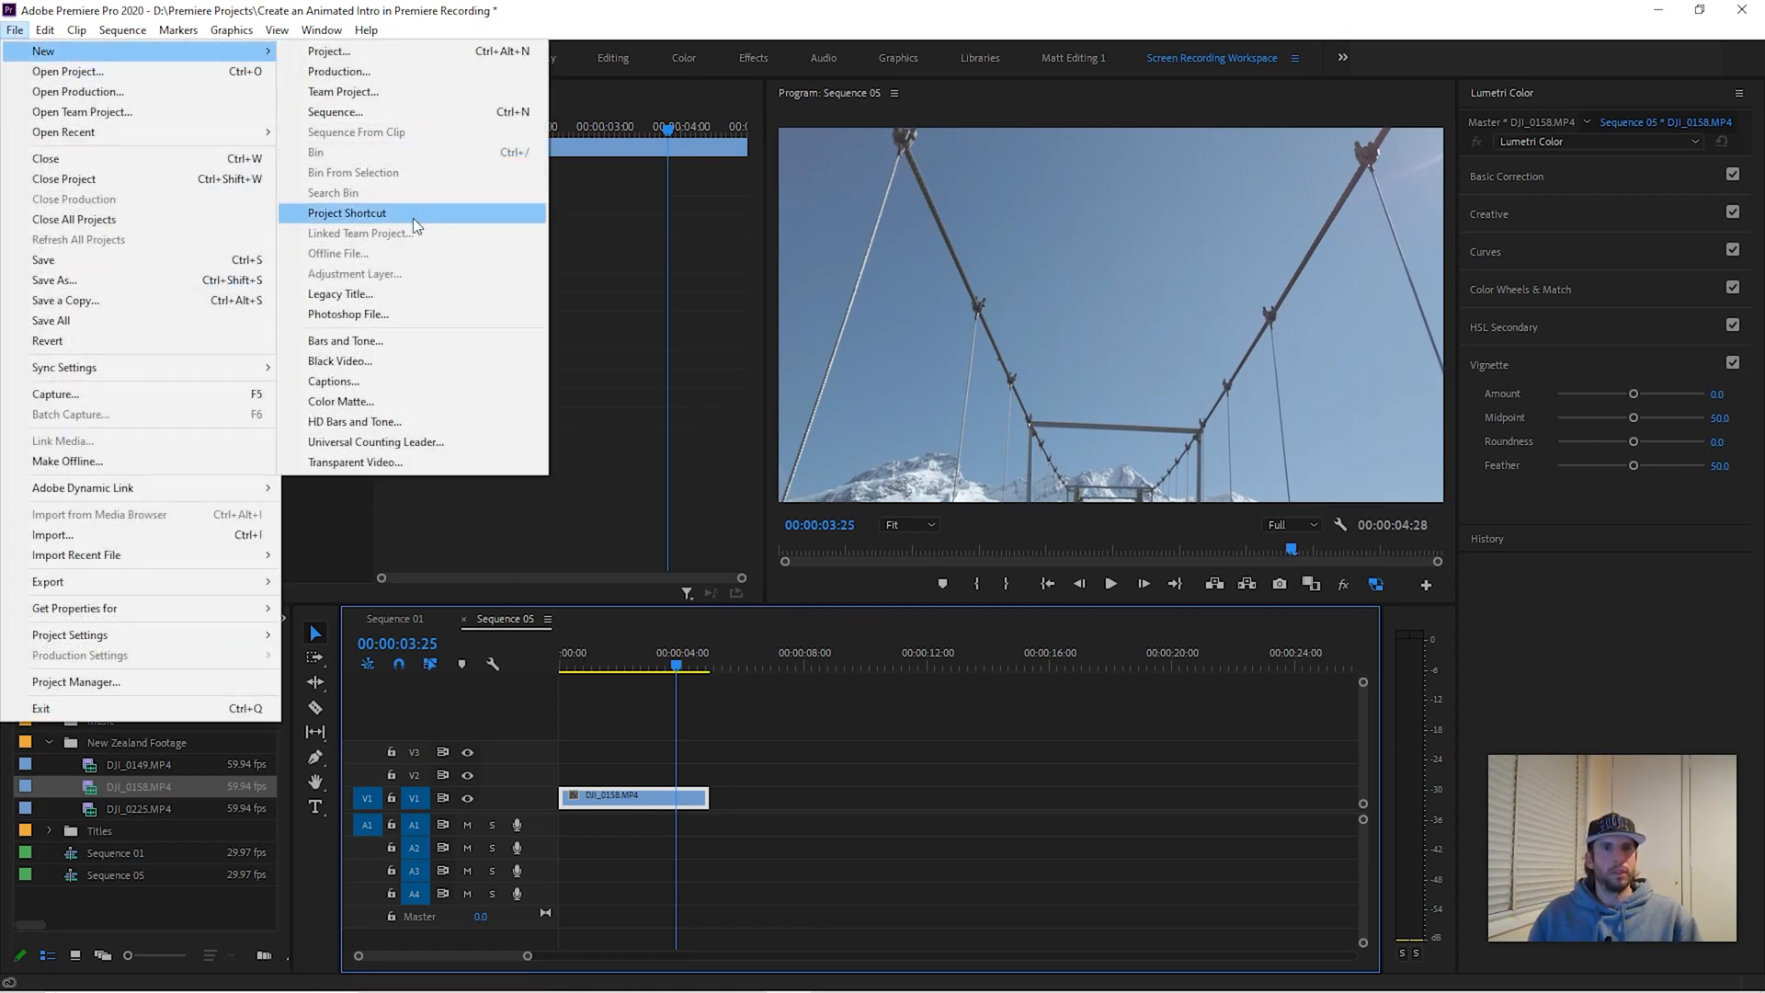
click(392, 292)
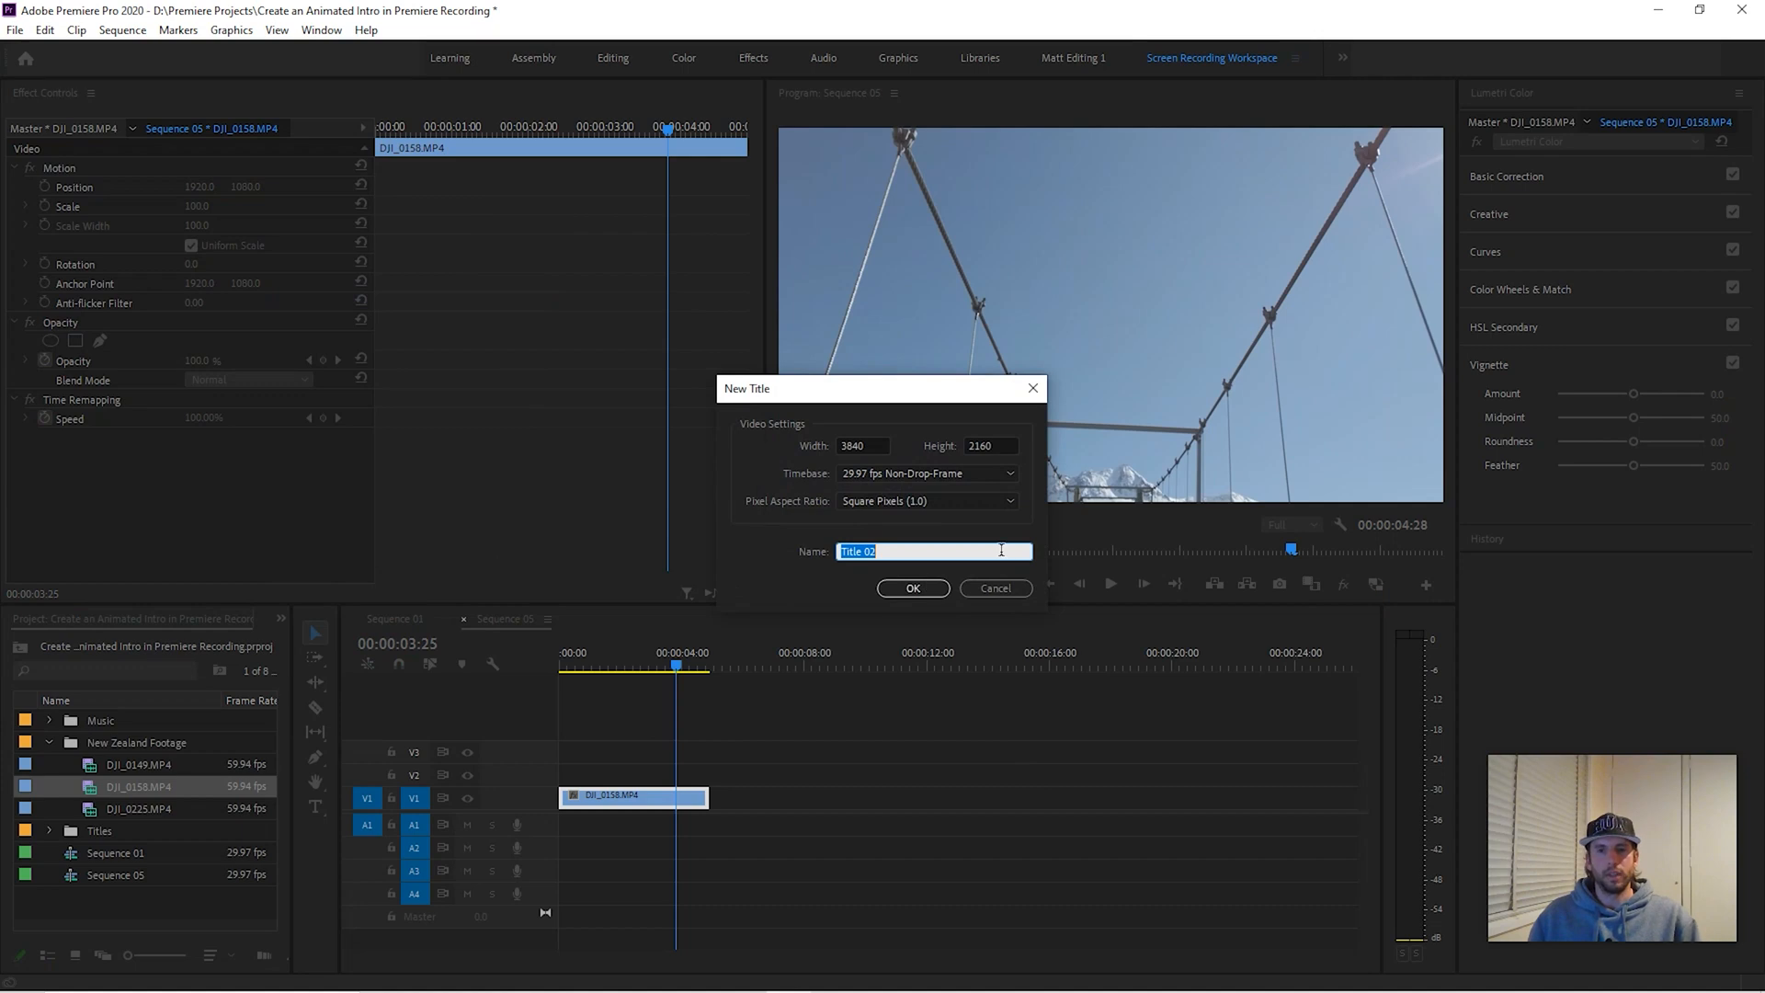
text(Intro)
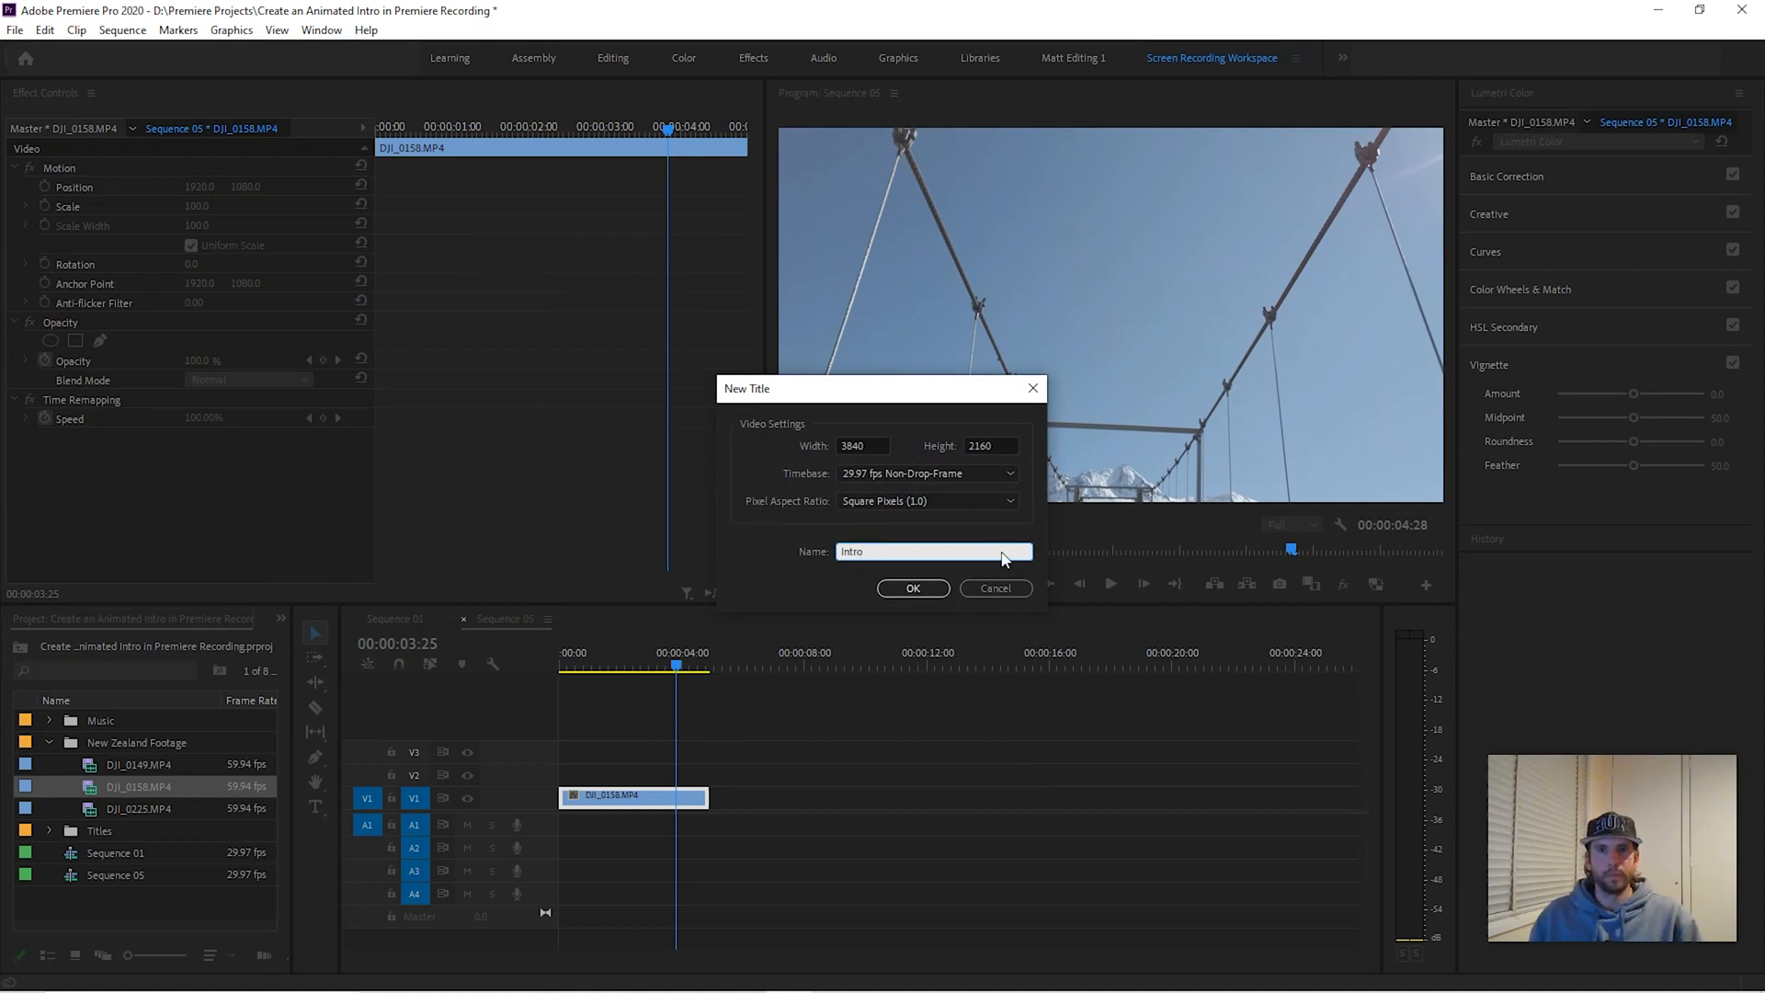
click(913, 589)
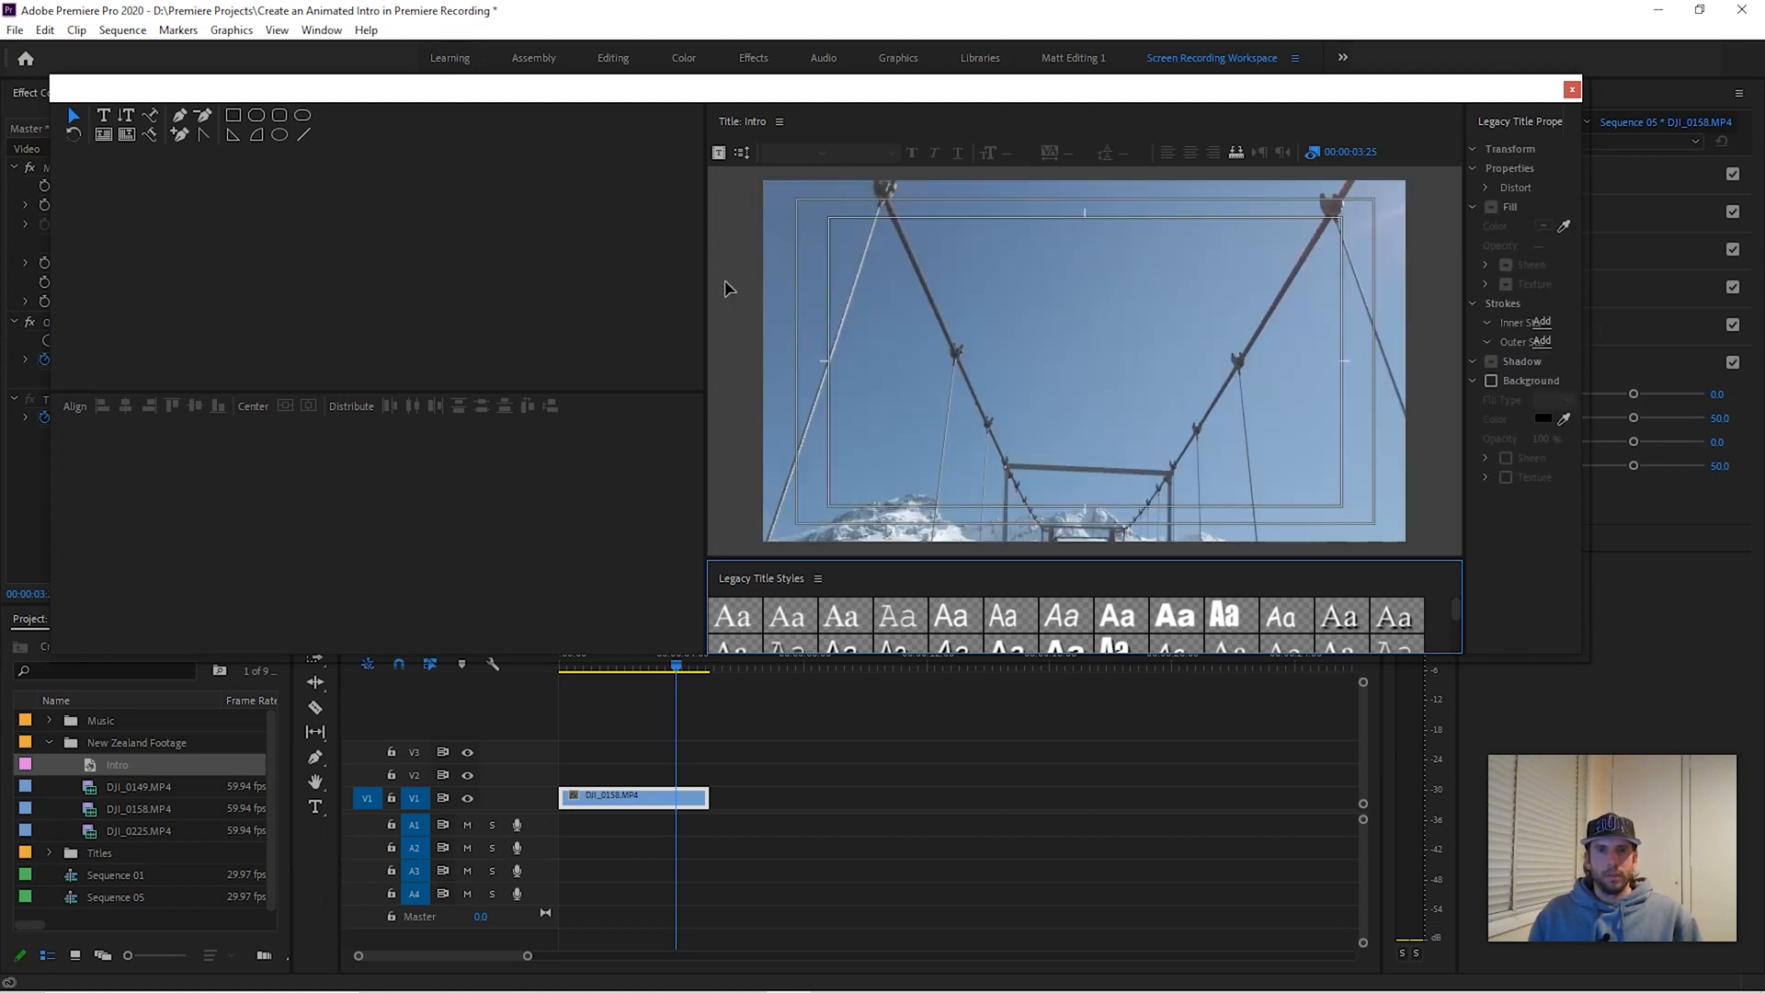
- Draw a text box about 3457 × 398 across the upper sky and enter the centre-aligned text A SHORT FILM
drag(705, 283, 550, 283)
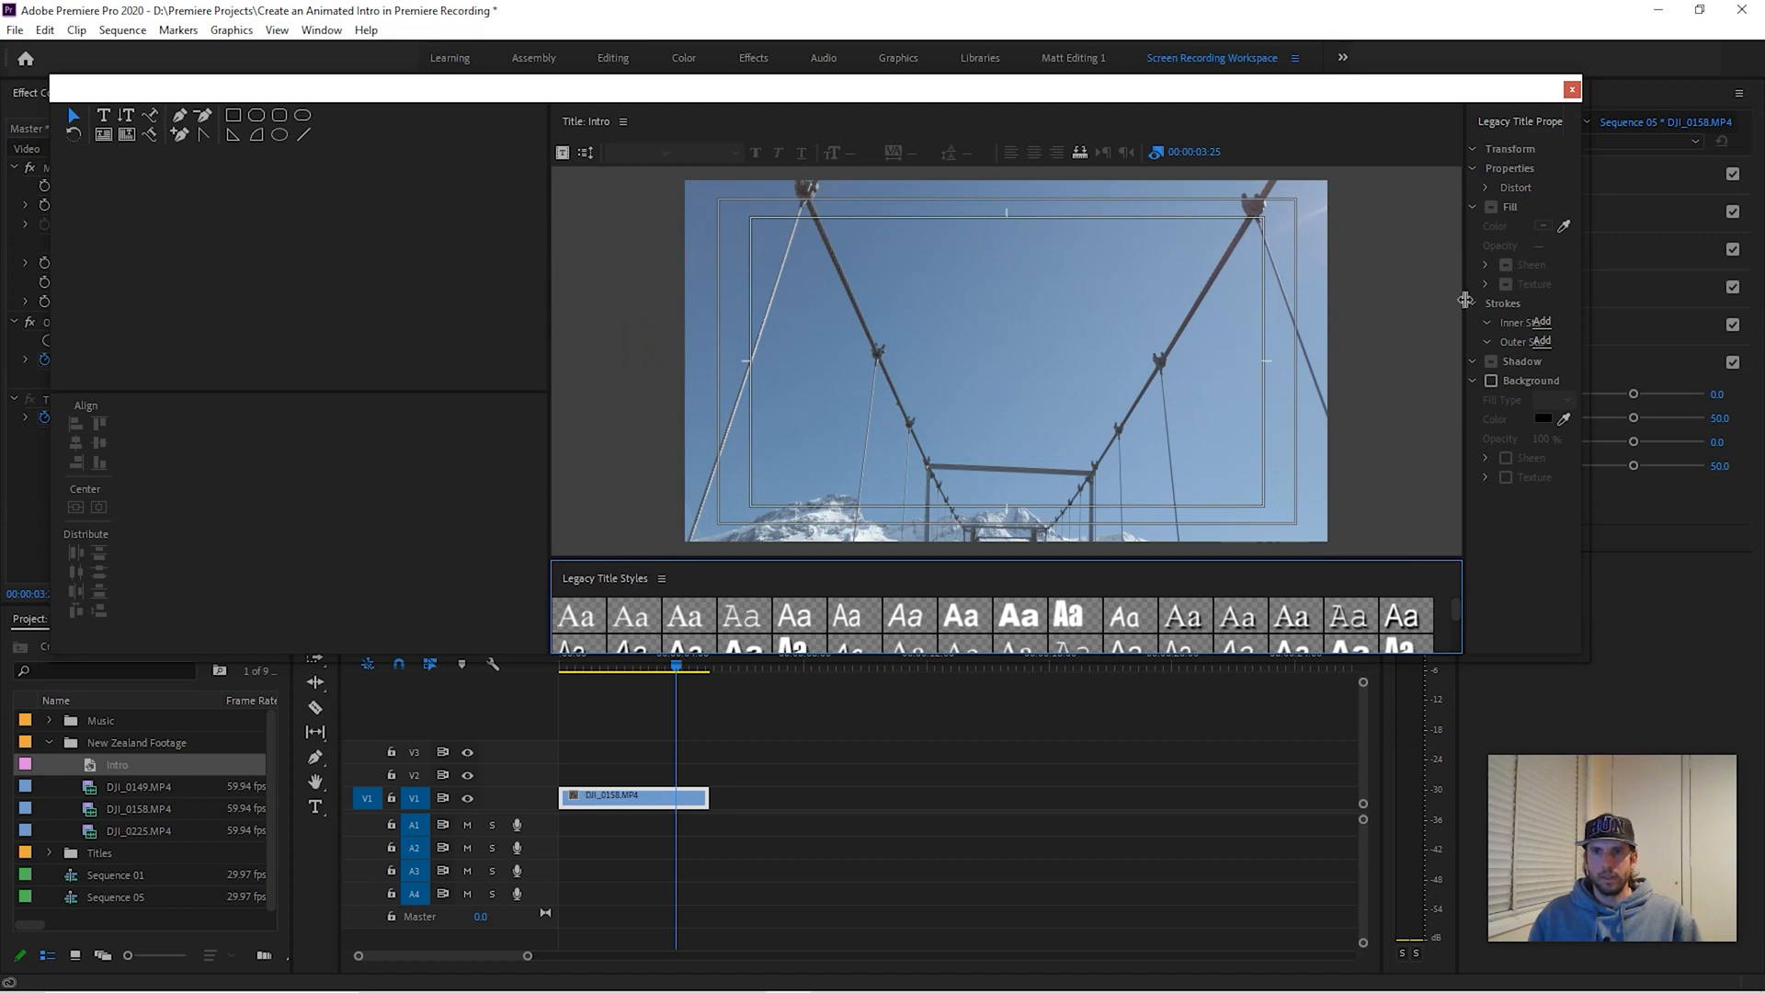
drag(1464, 300, 1308, 300)
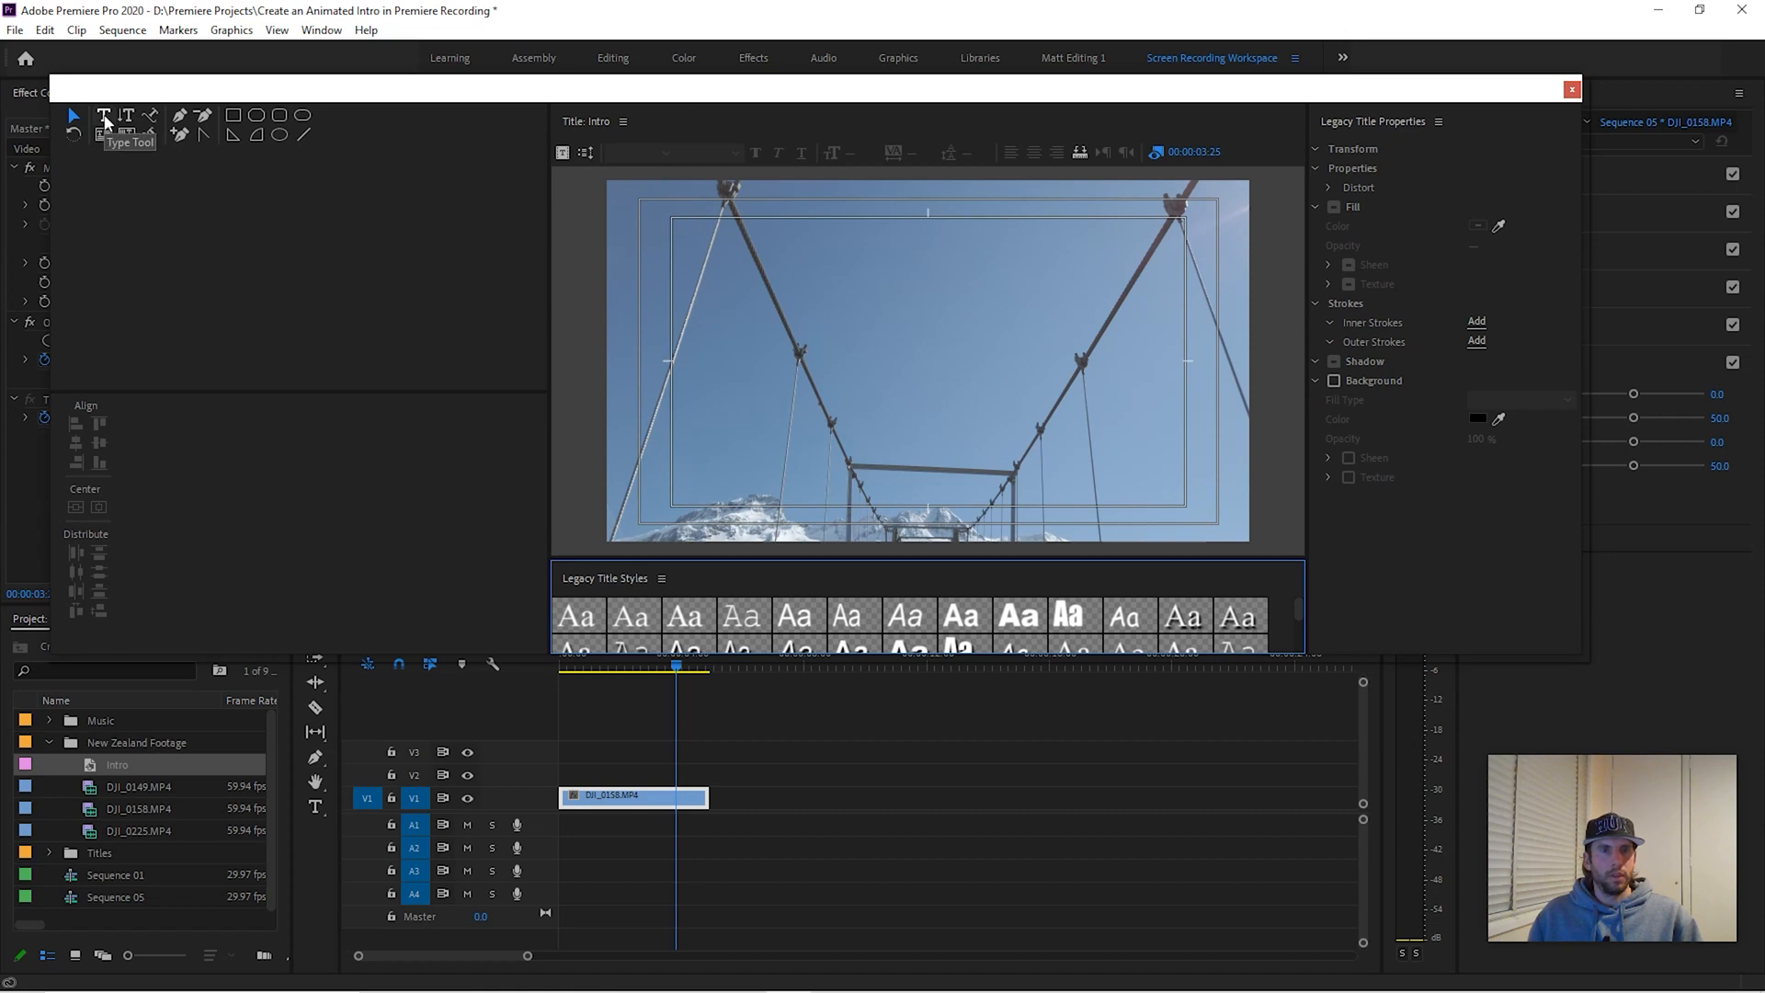
click(104, 118)
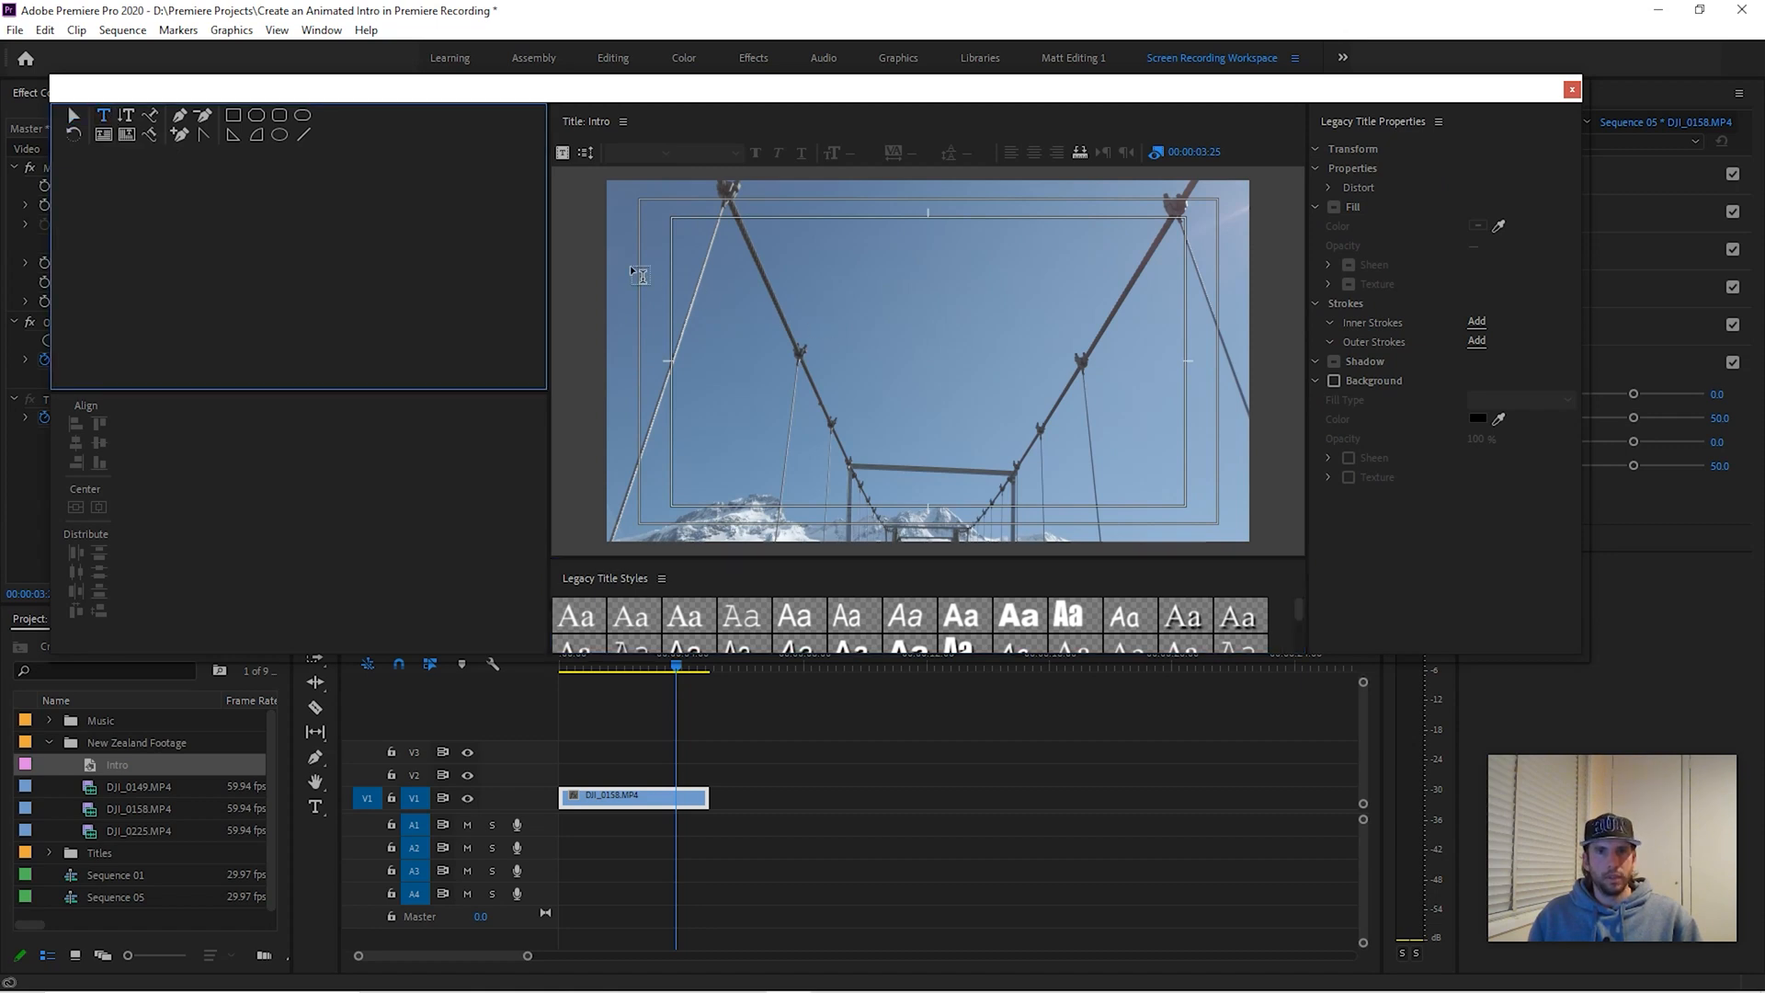
drag(641, 266, 1216, 331)
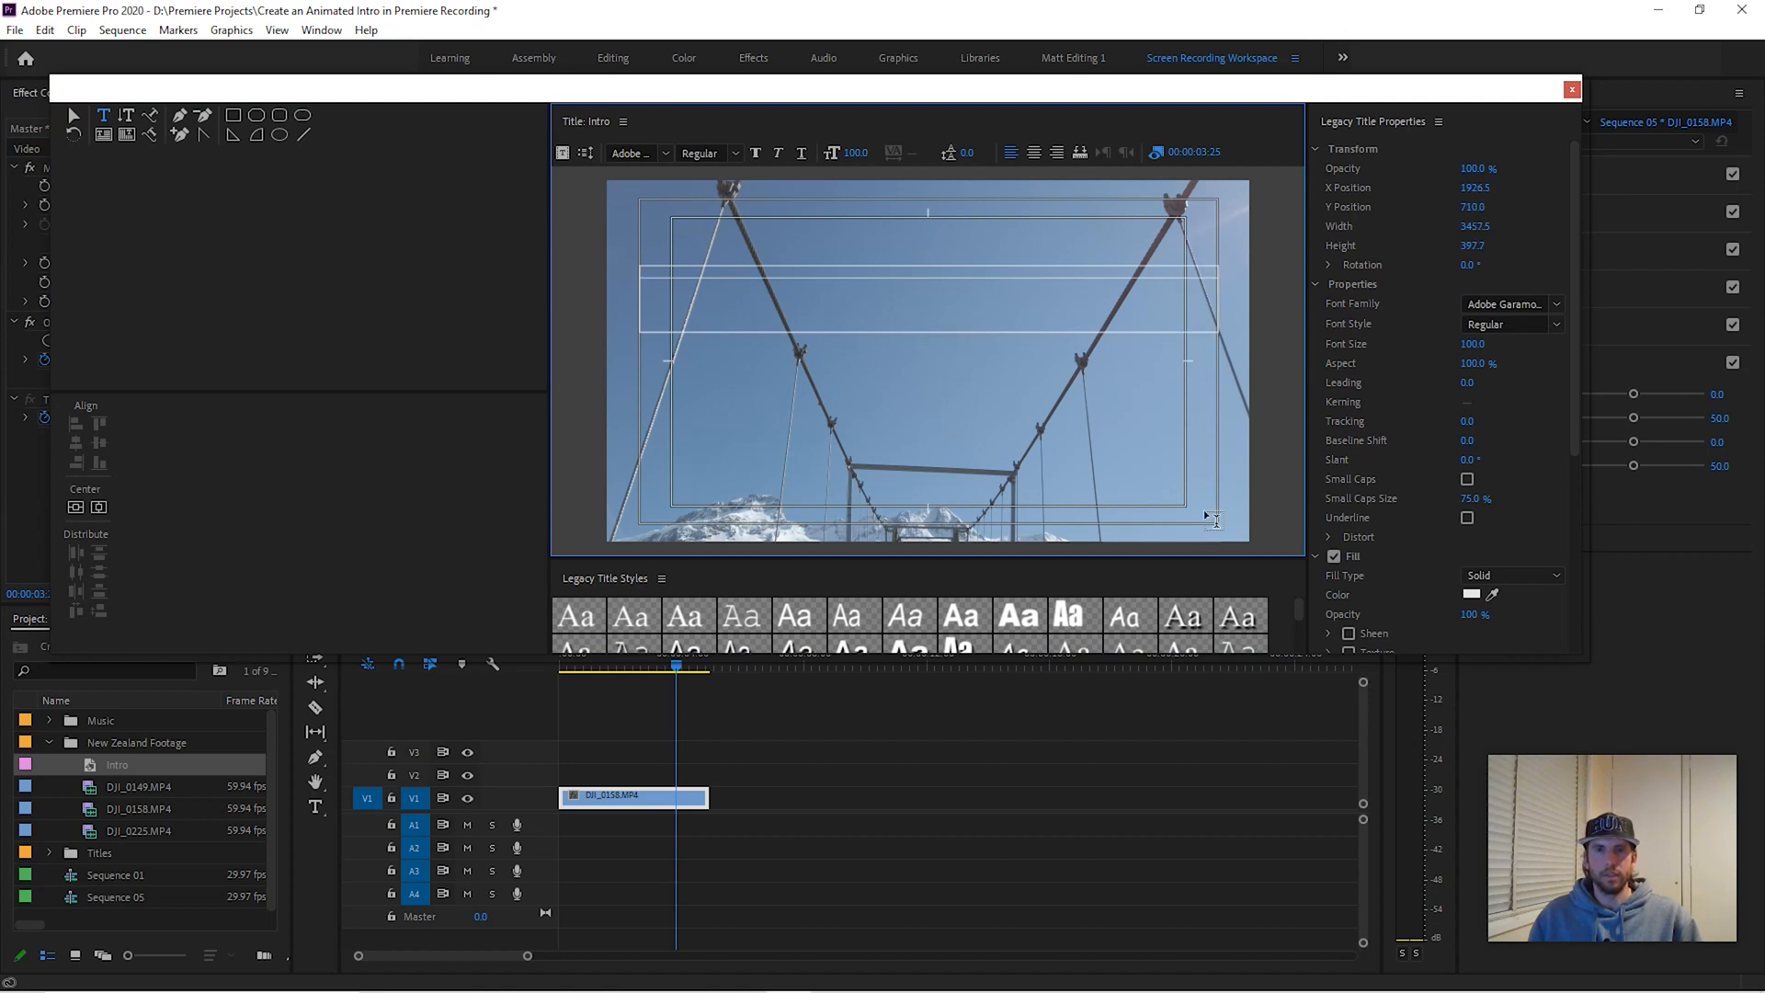
click(1035, 153)
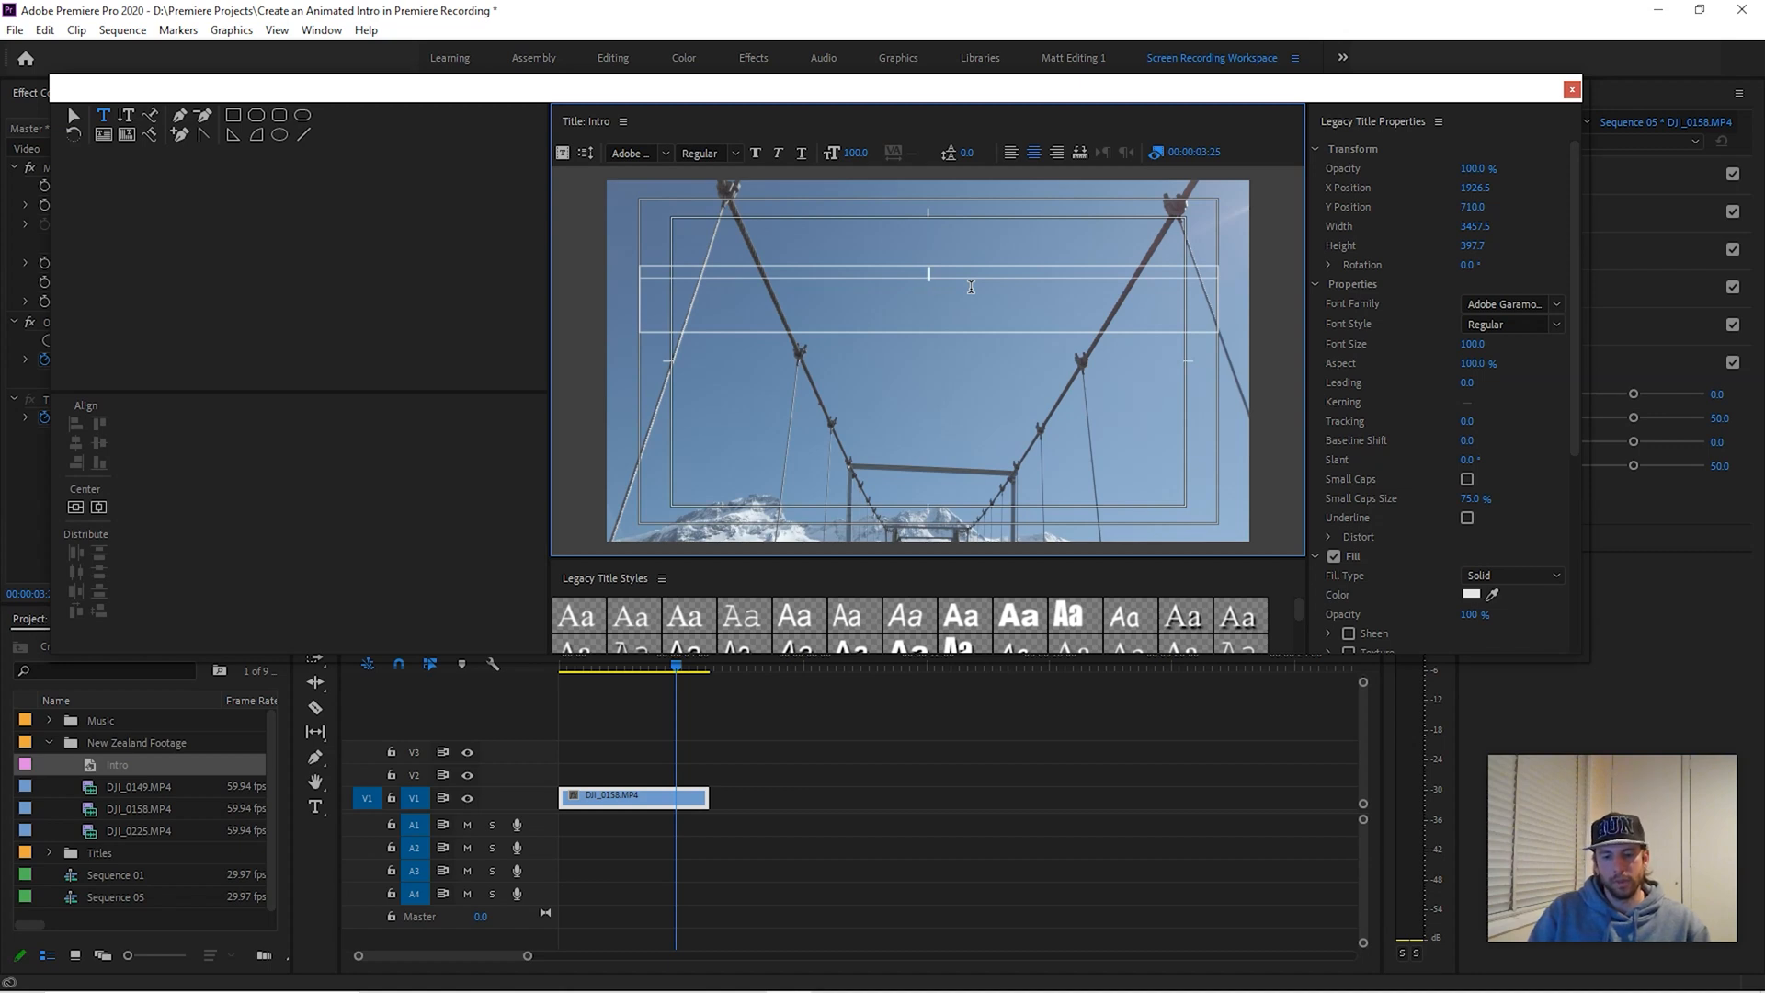
text(HORT FILM)
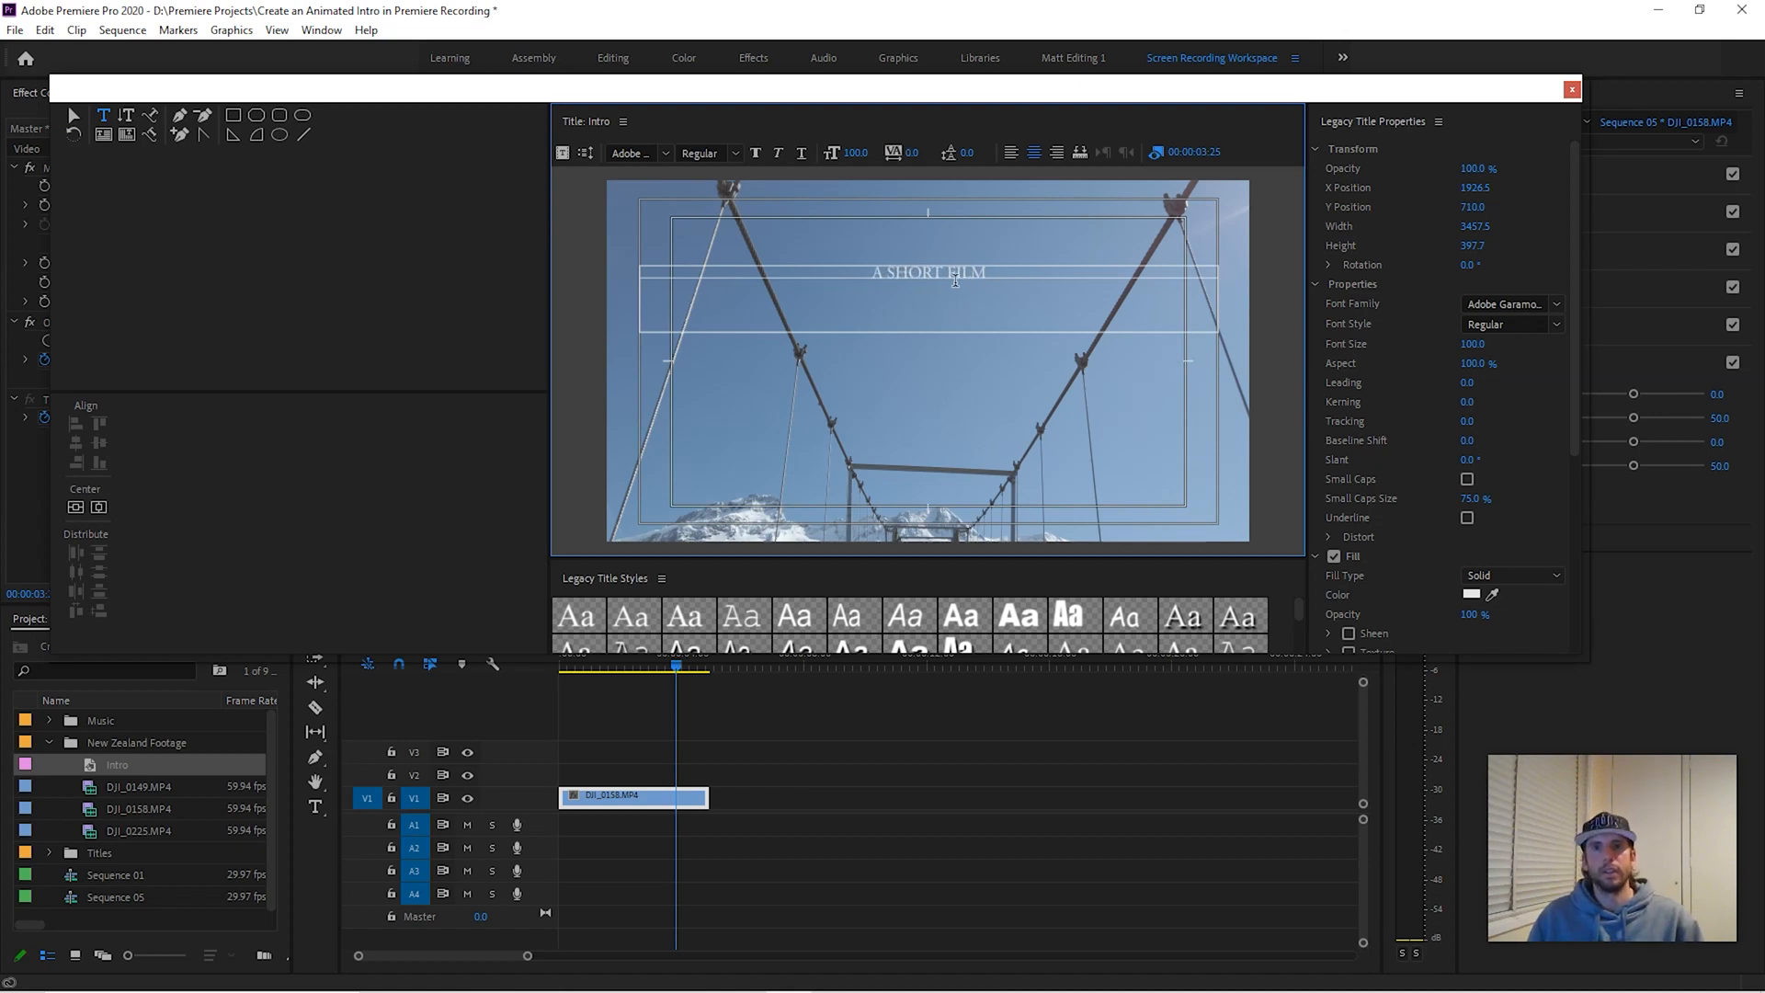
- Change the font family of the A SHORT FILM text to Alwyn New
drag(993, 274, 872, 274)
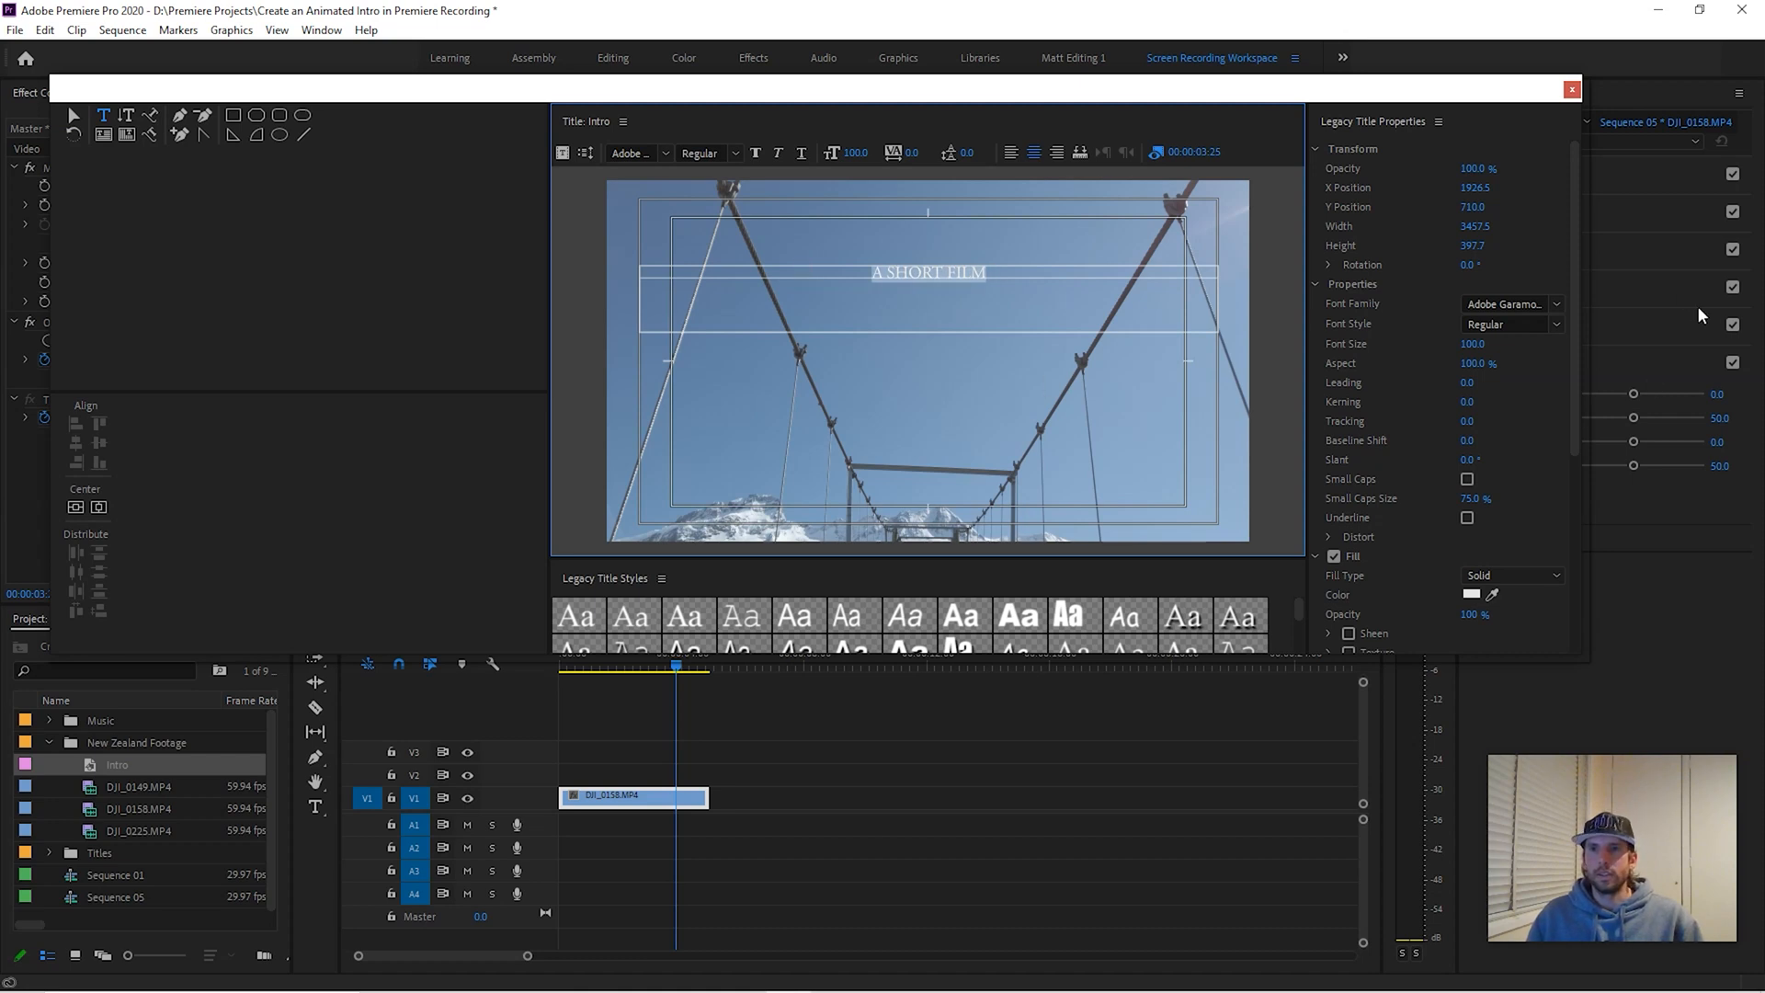
click(1557, 305)
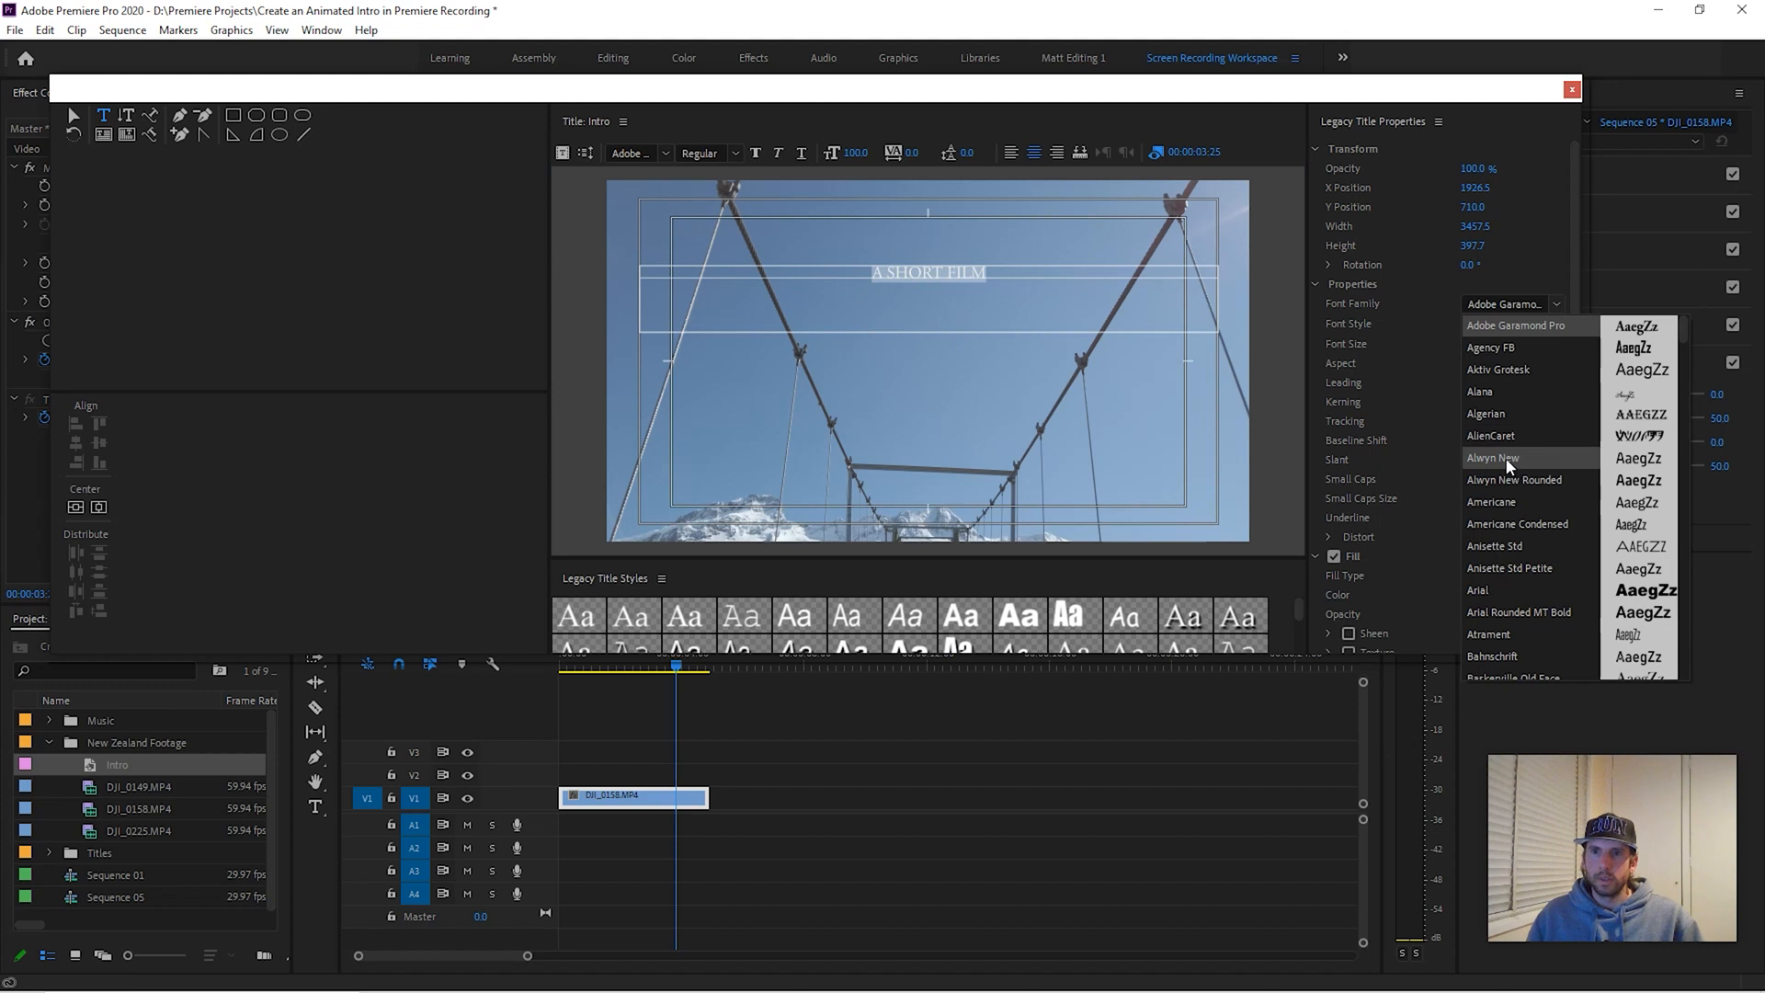
click(1494, 458)
click(936, 275)
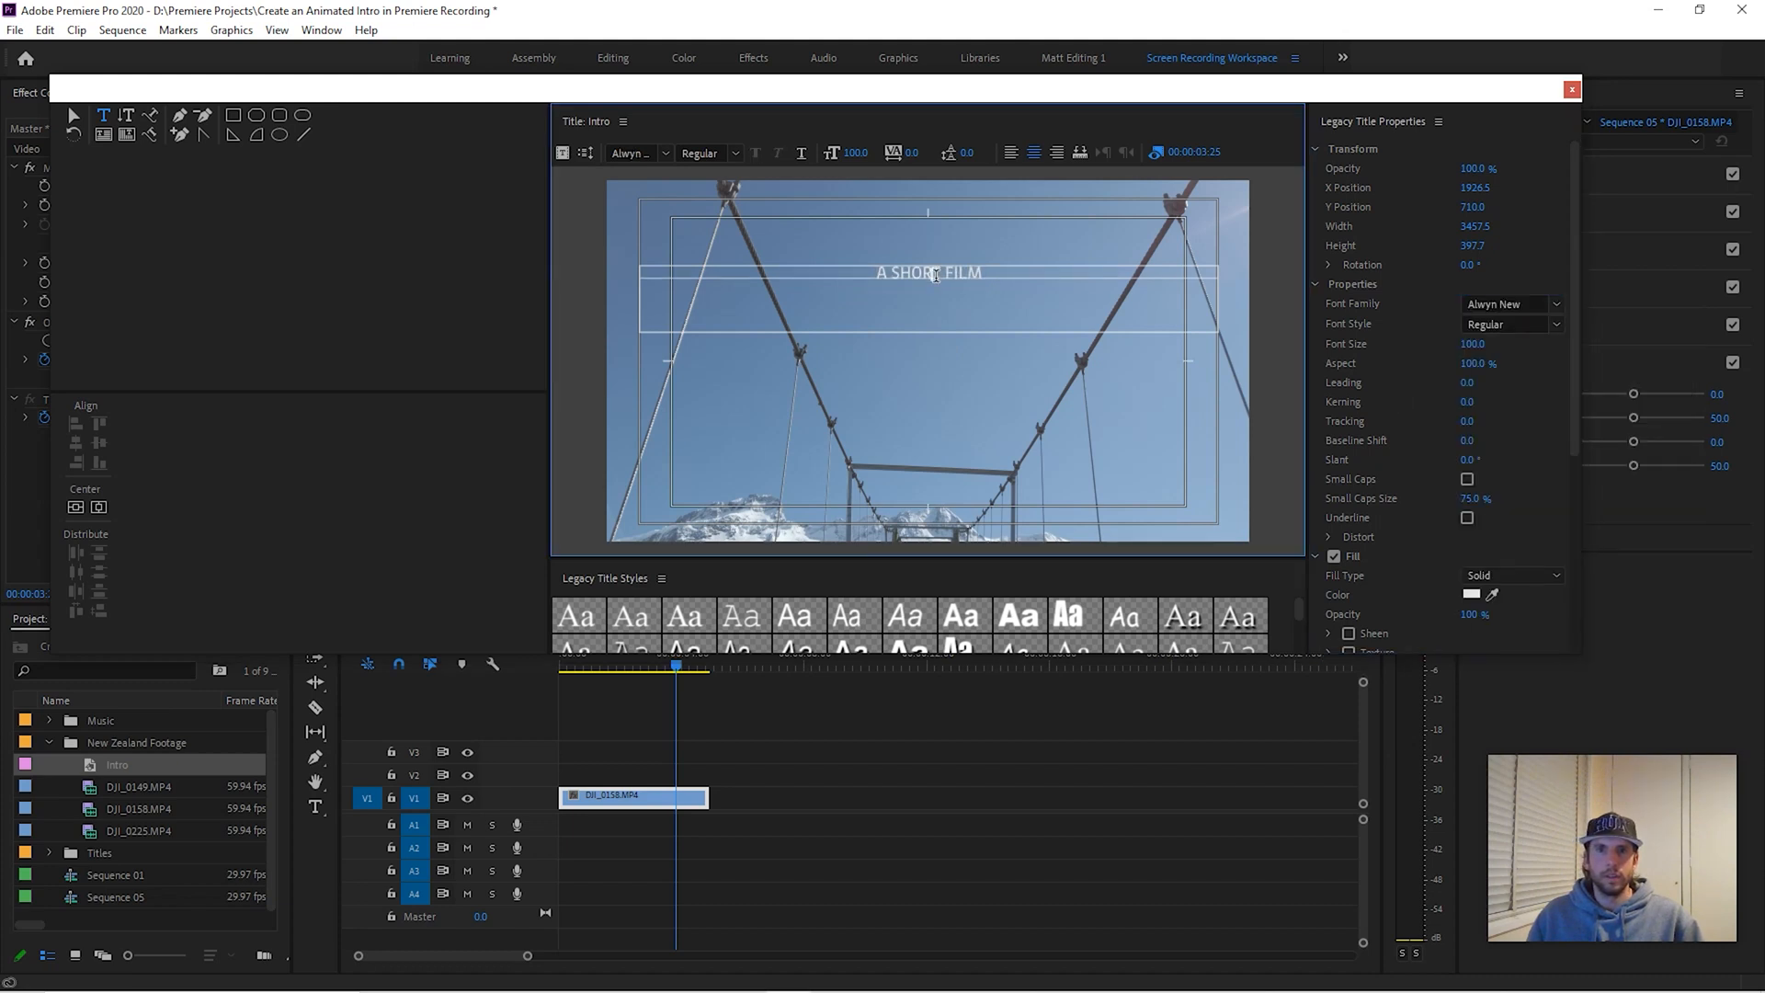
- Try a font size of 140 on the A SHORT FILM text and settle on 135
drag(984, 271, 826, 269)
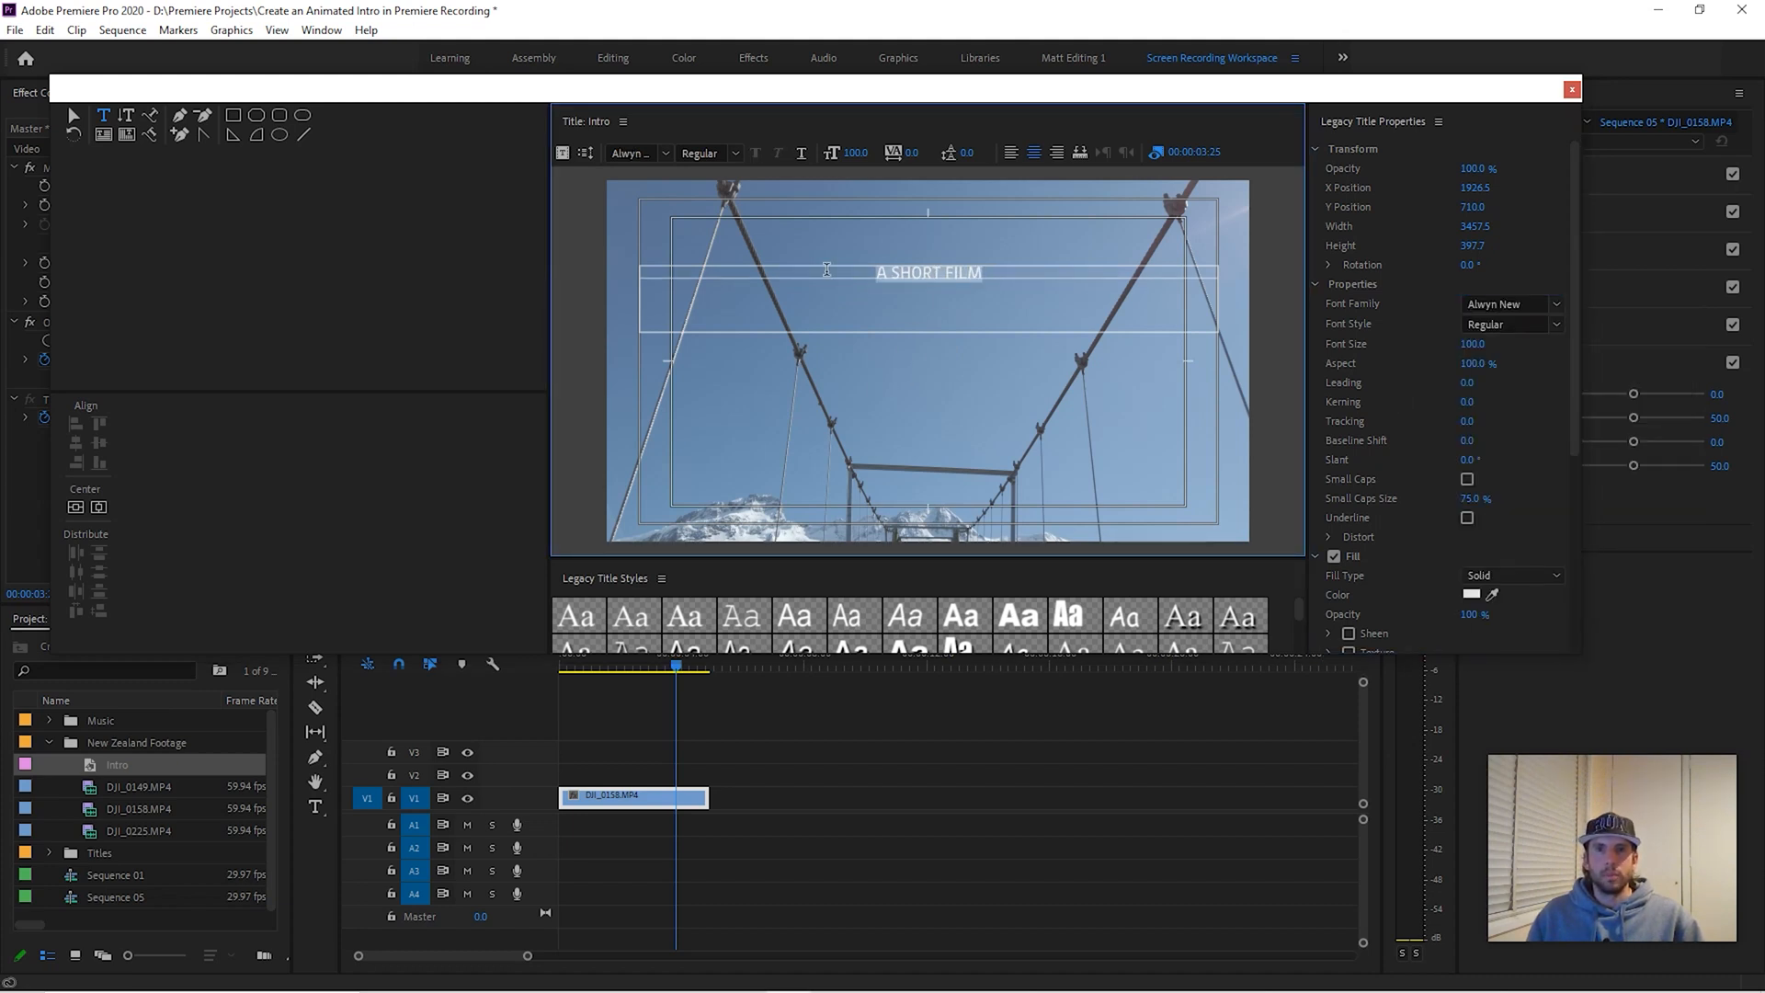
click(1477, 344)
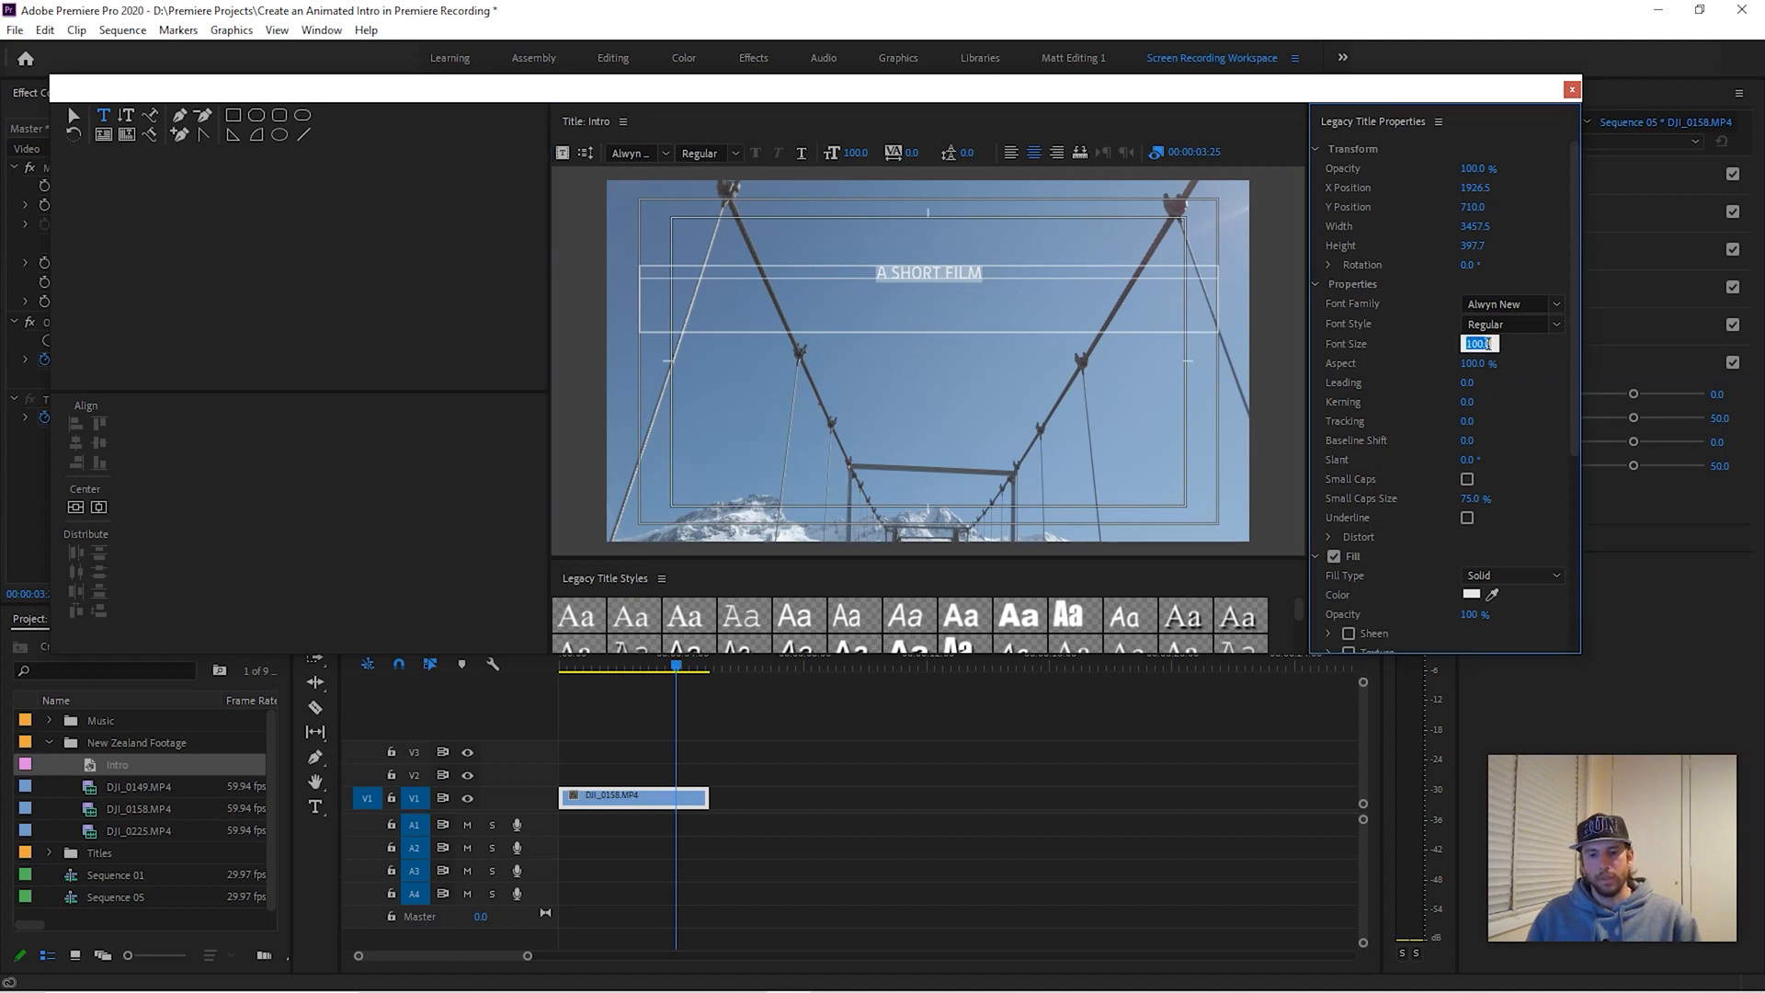
text(140)
key(Return)
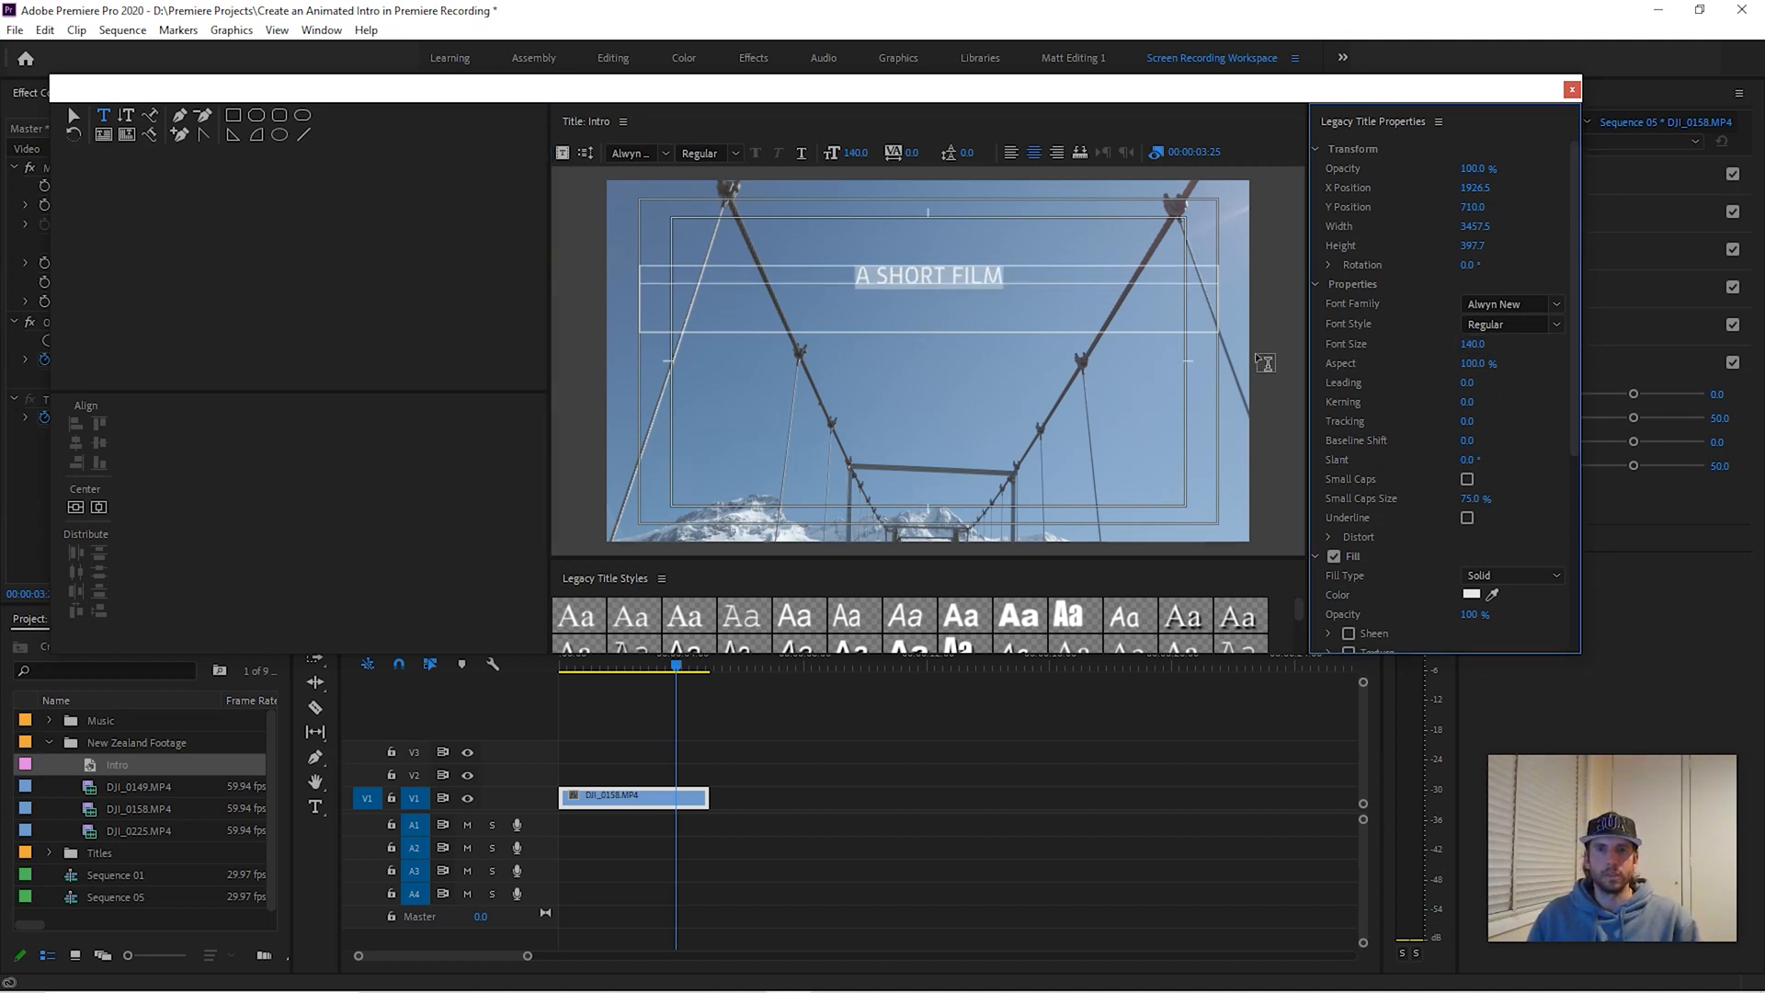
click(1477, 346)
text(135)
key(Return)
- Set the font size of only the leading letter A to 90
click(874, 277)
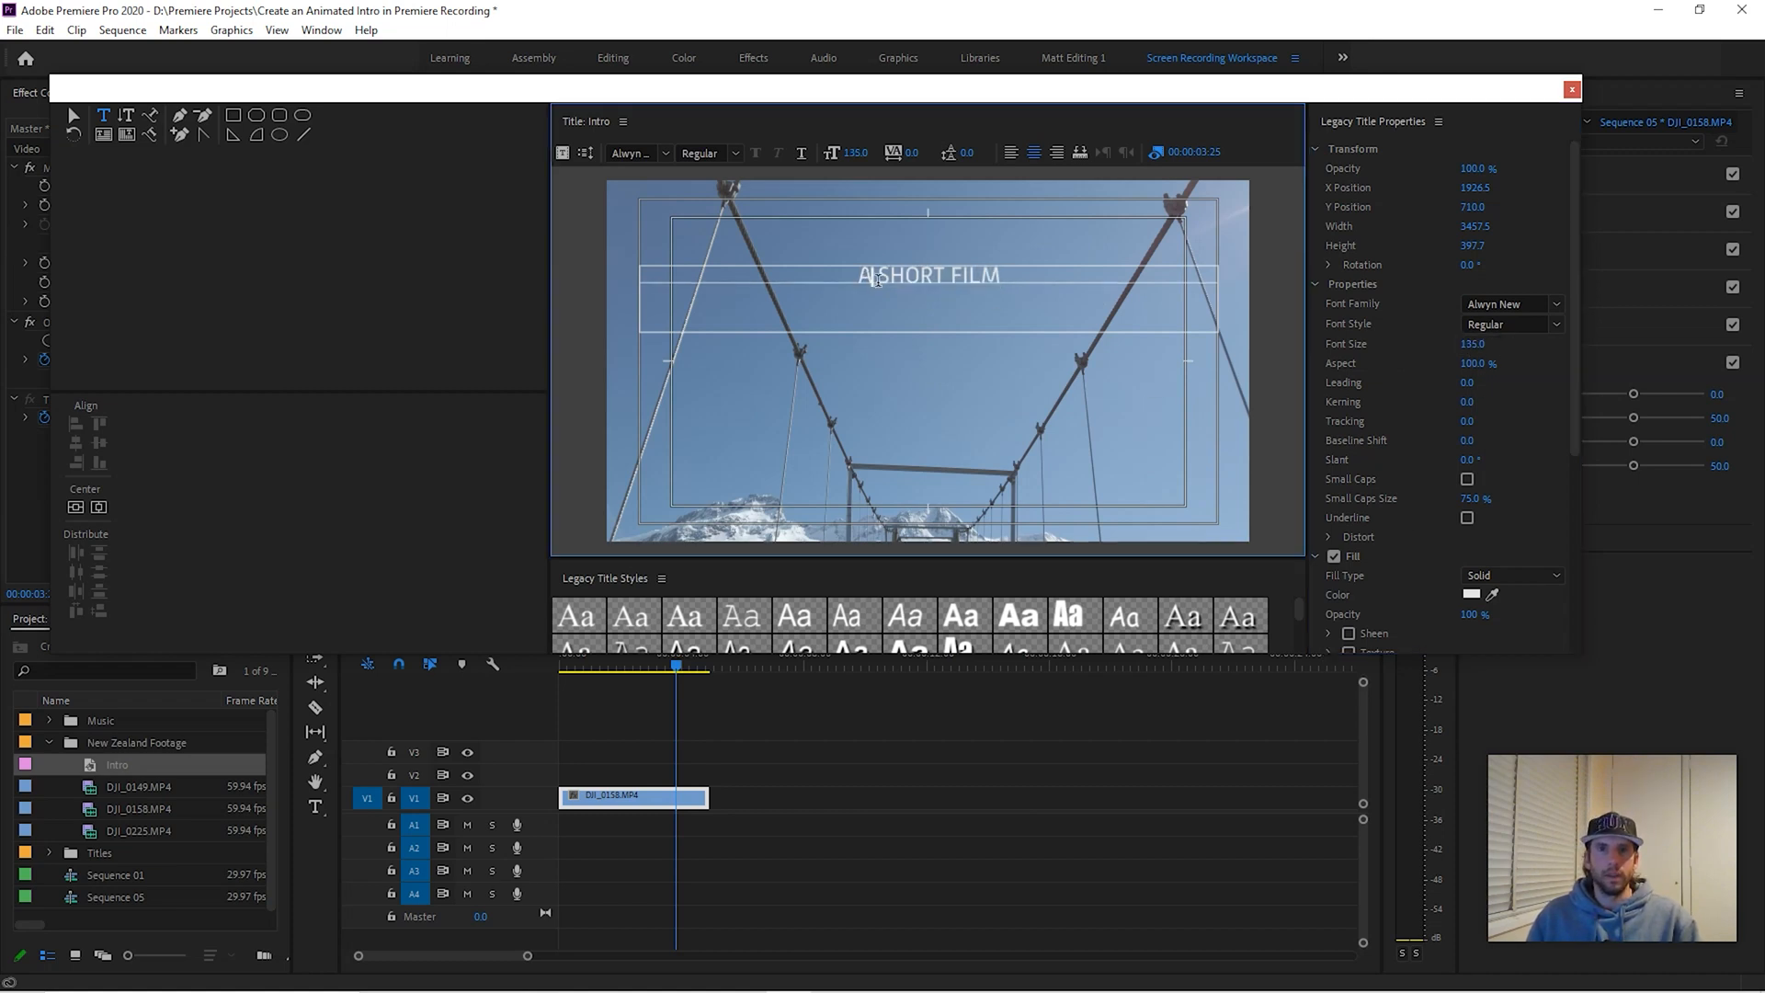
drag(867, 276, 839, 309)
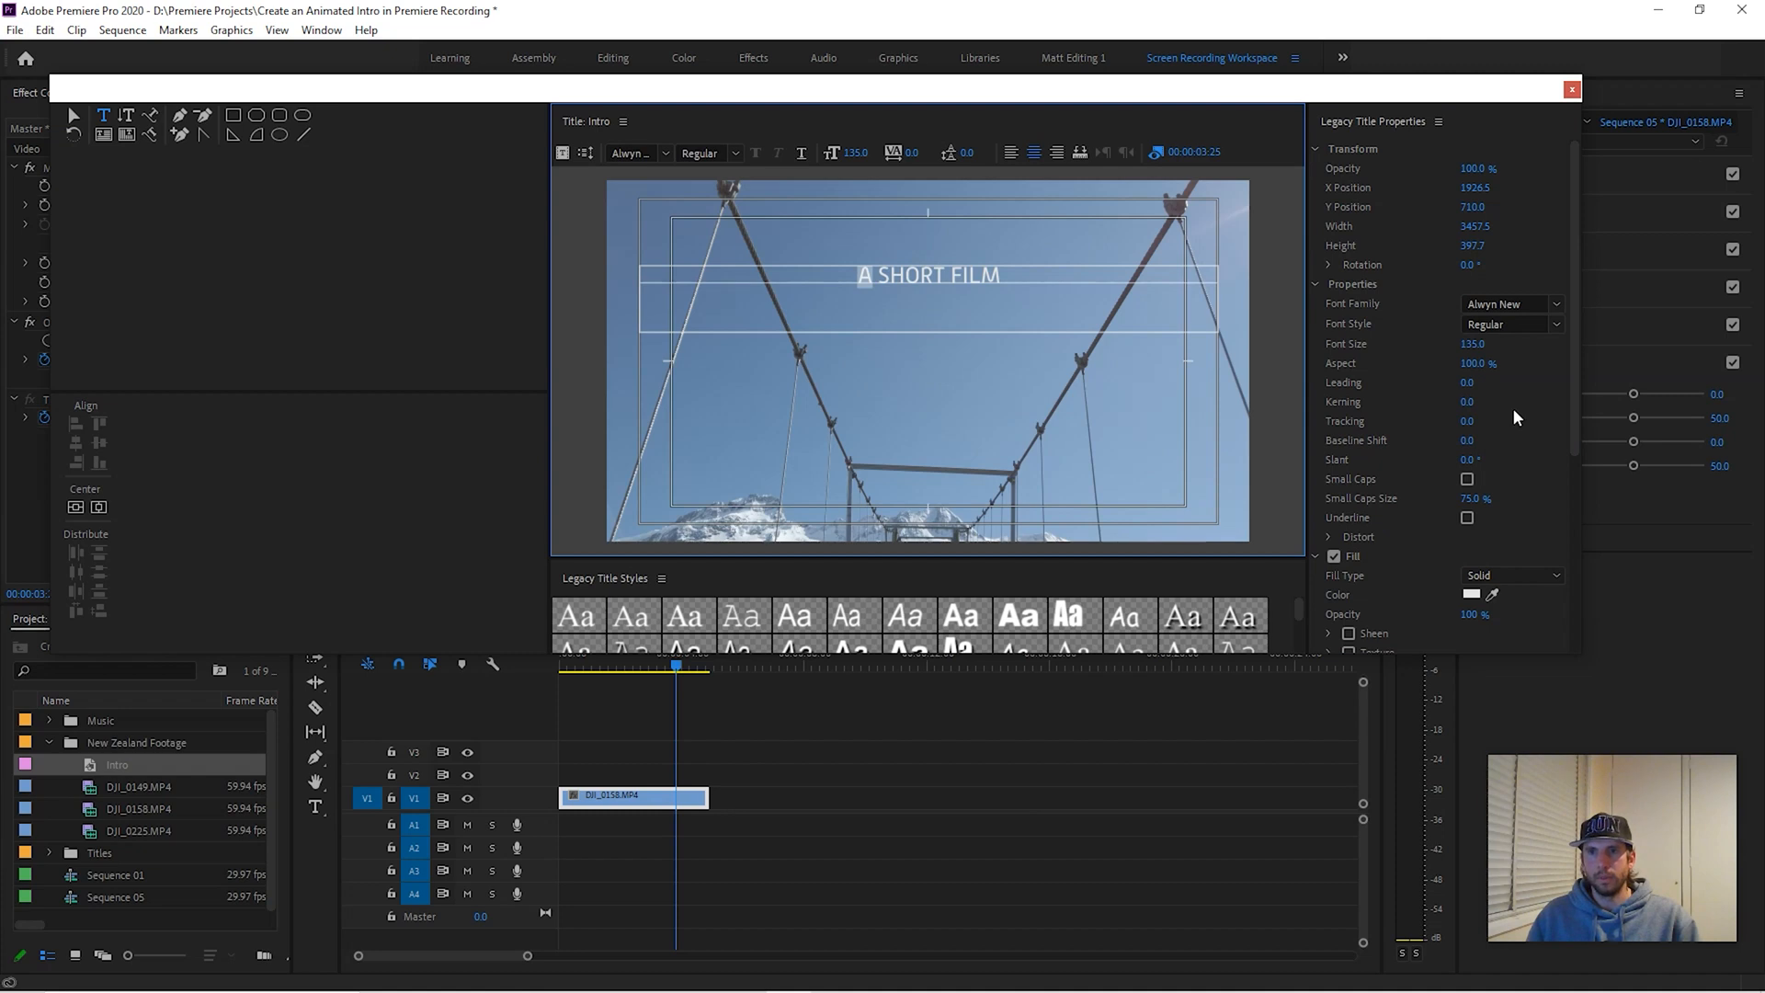
click(1471, 343)
text(90)
key(Return)
- Set the tracking of the whole A SHORT FILM line to 2
click(942, 274)
drag(857, 275, 1043, 280)
click(1468, 424)
text(2)
key(Return)
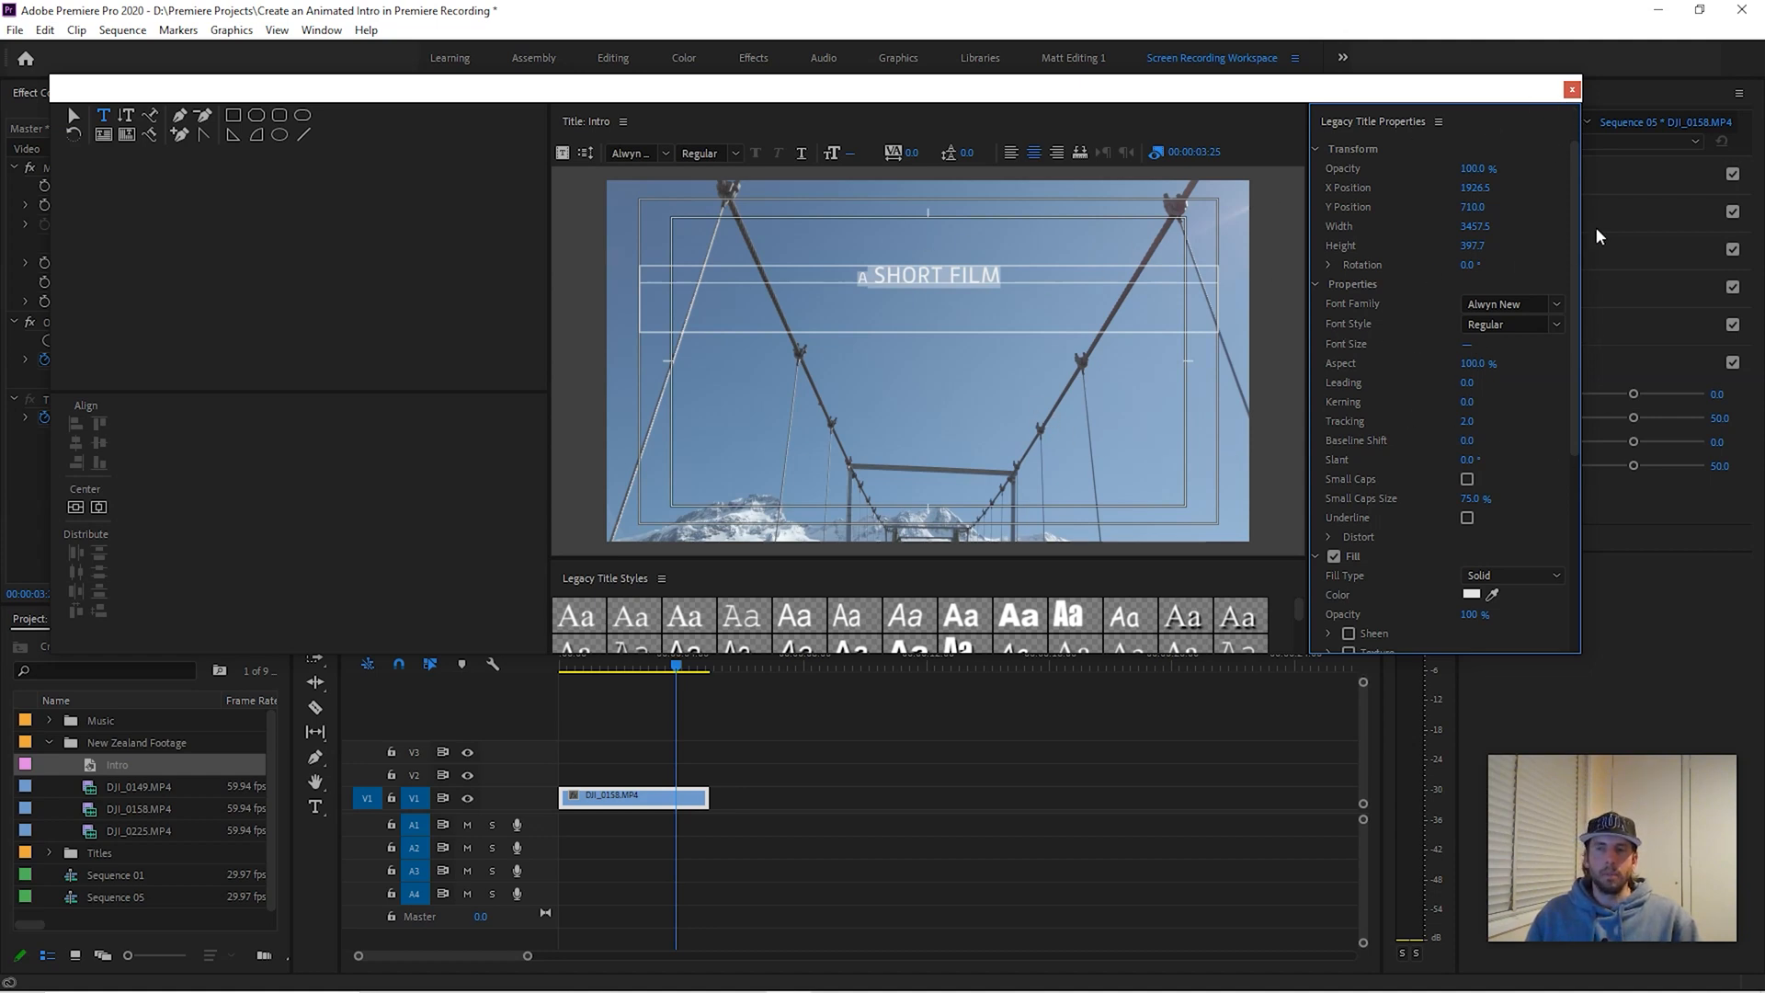
- Close the title editor and create a bin named Intro Text in the project
click(1575, 92)
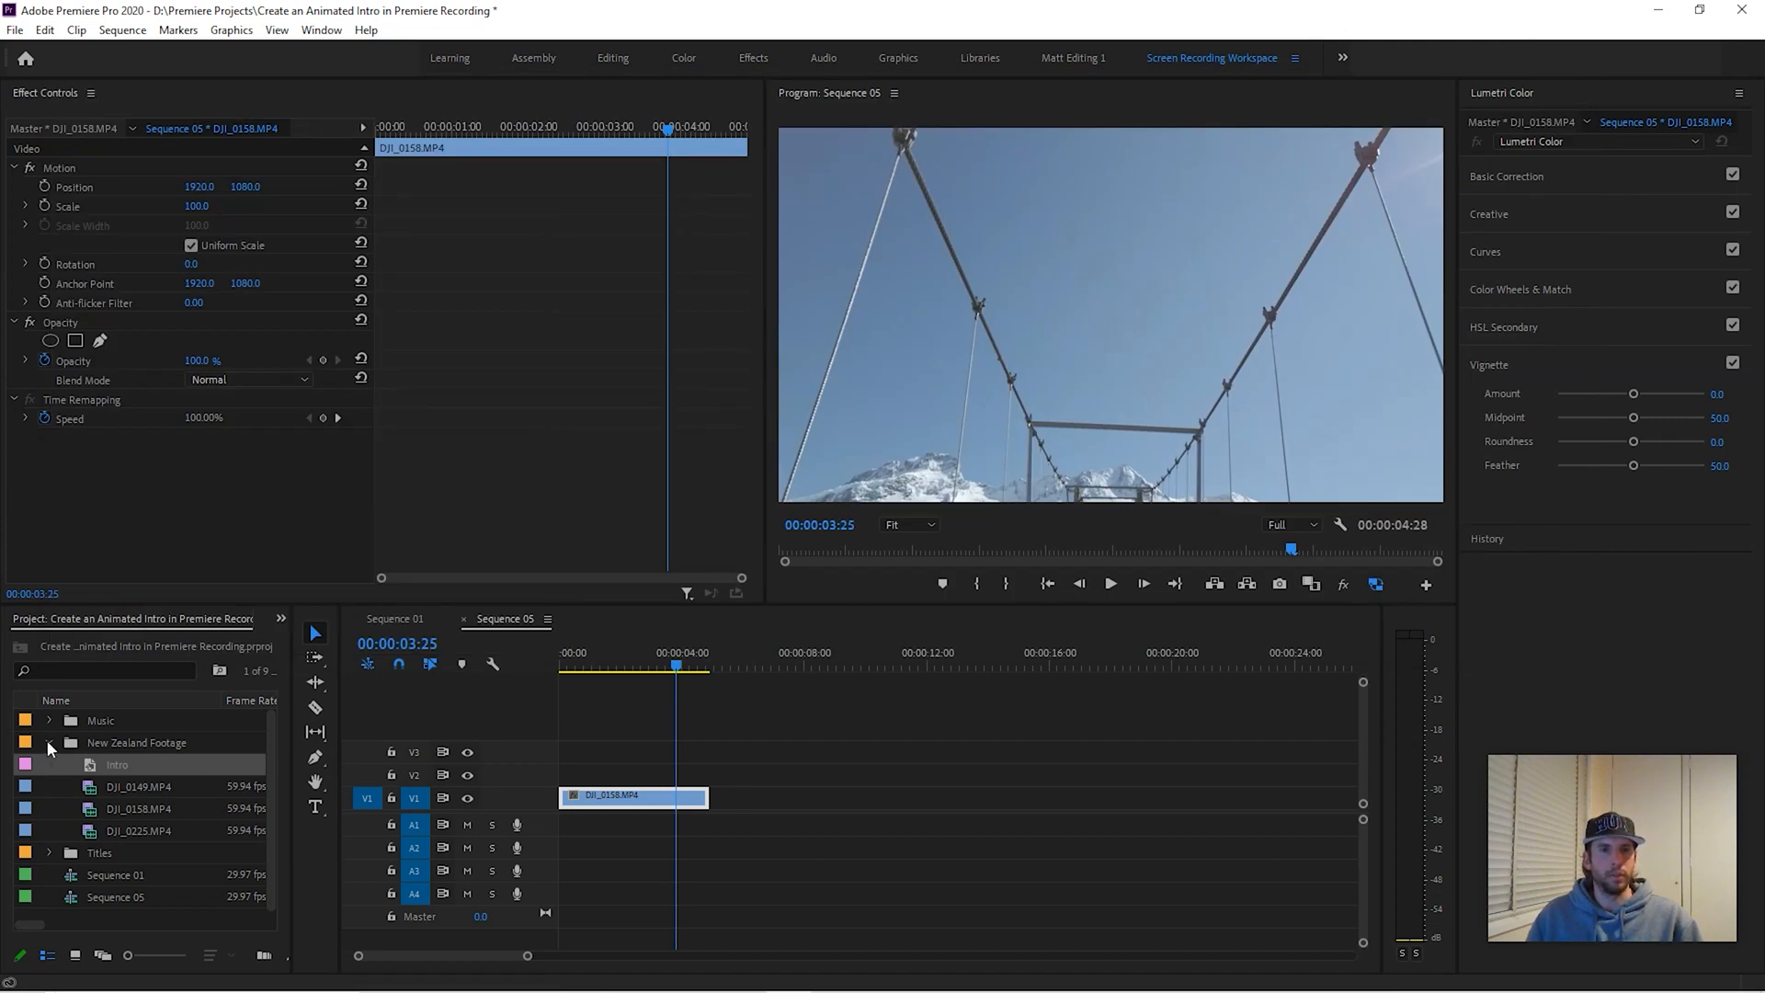
click(272, 763)
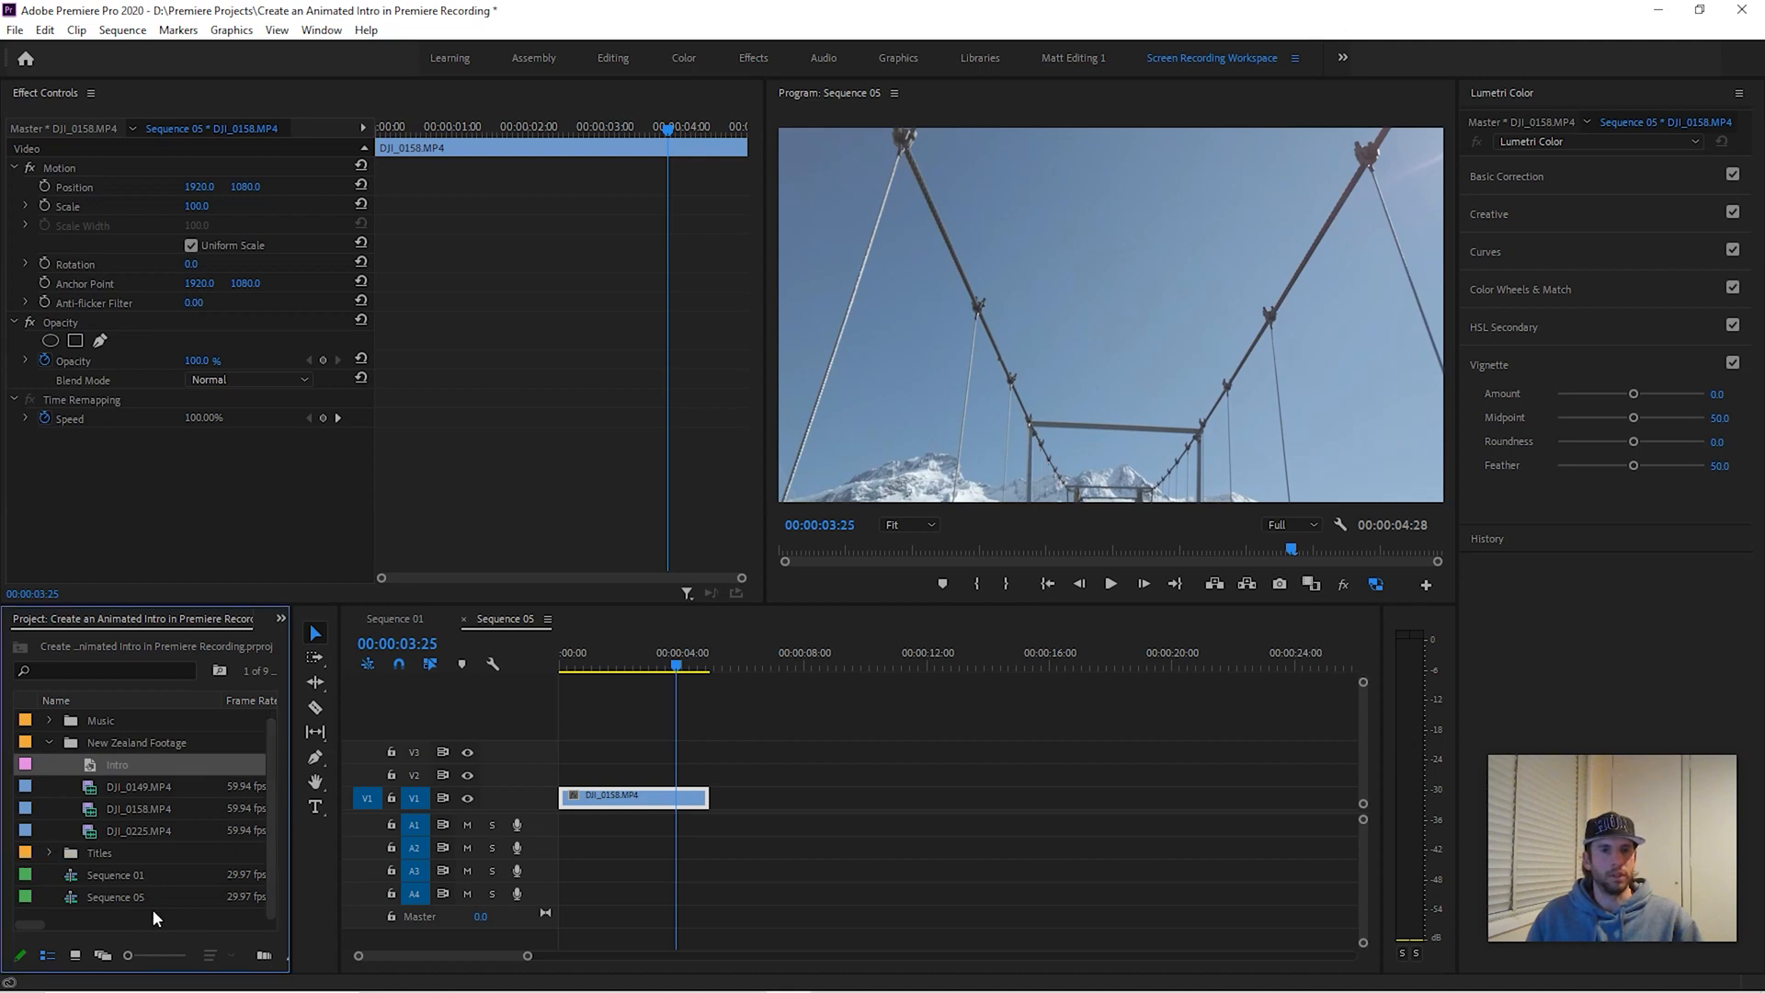
click(126, 917)
right_click(125, 916)
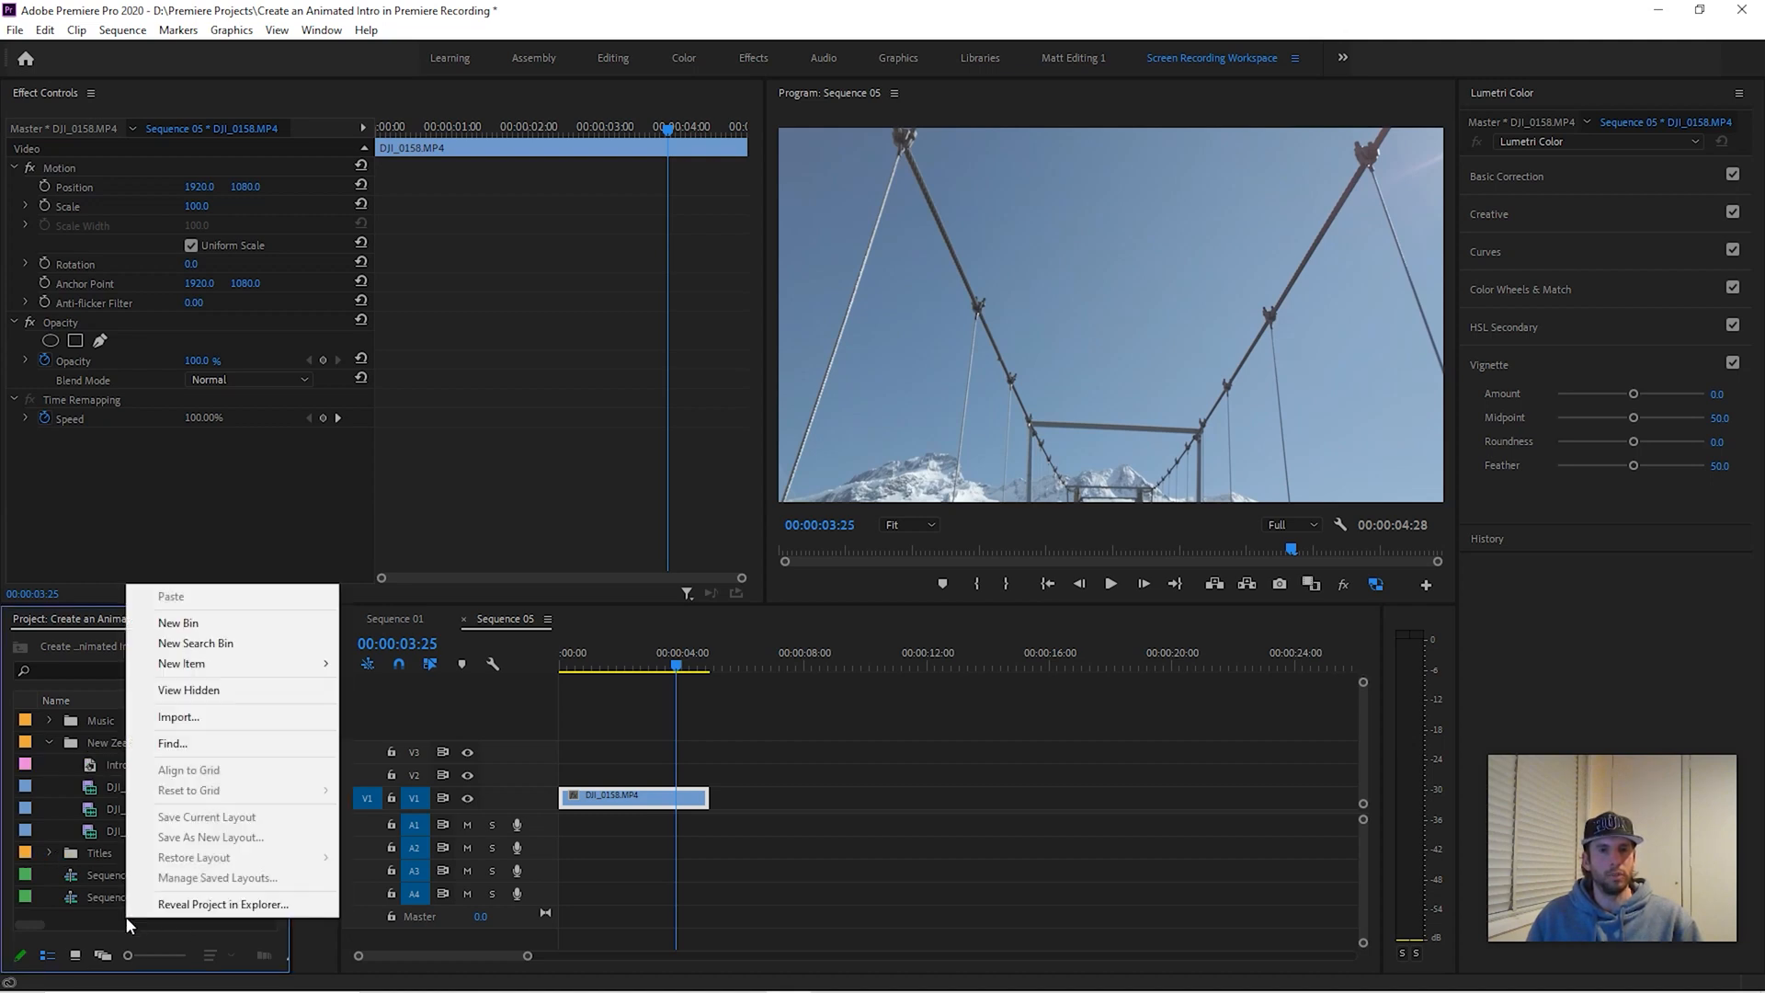
click(218, 626)
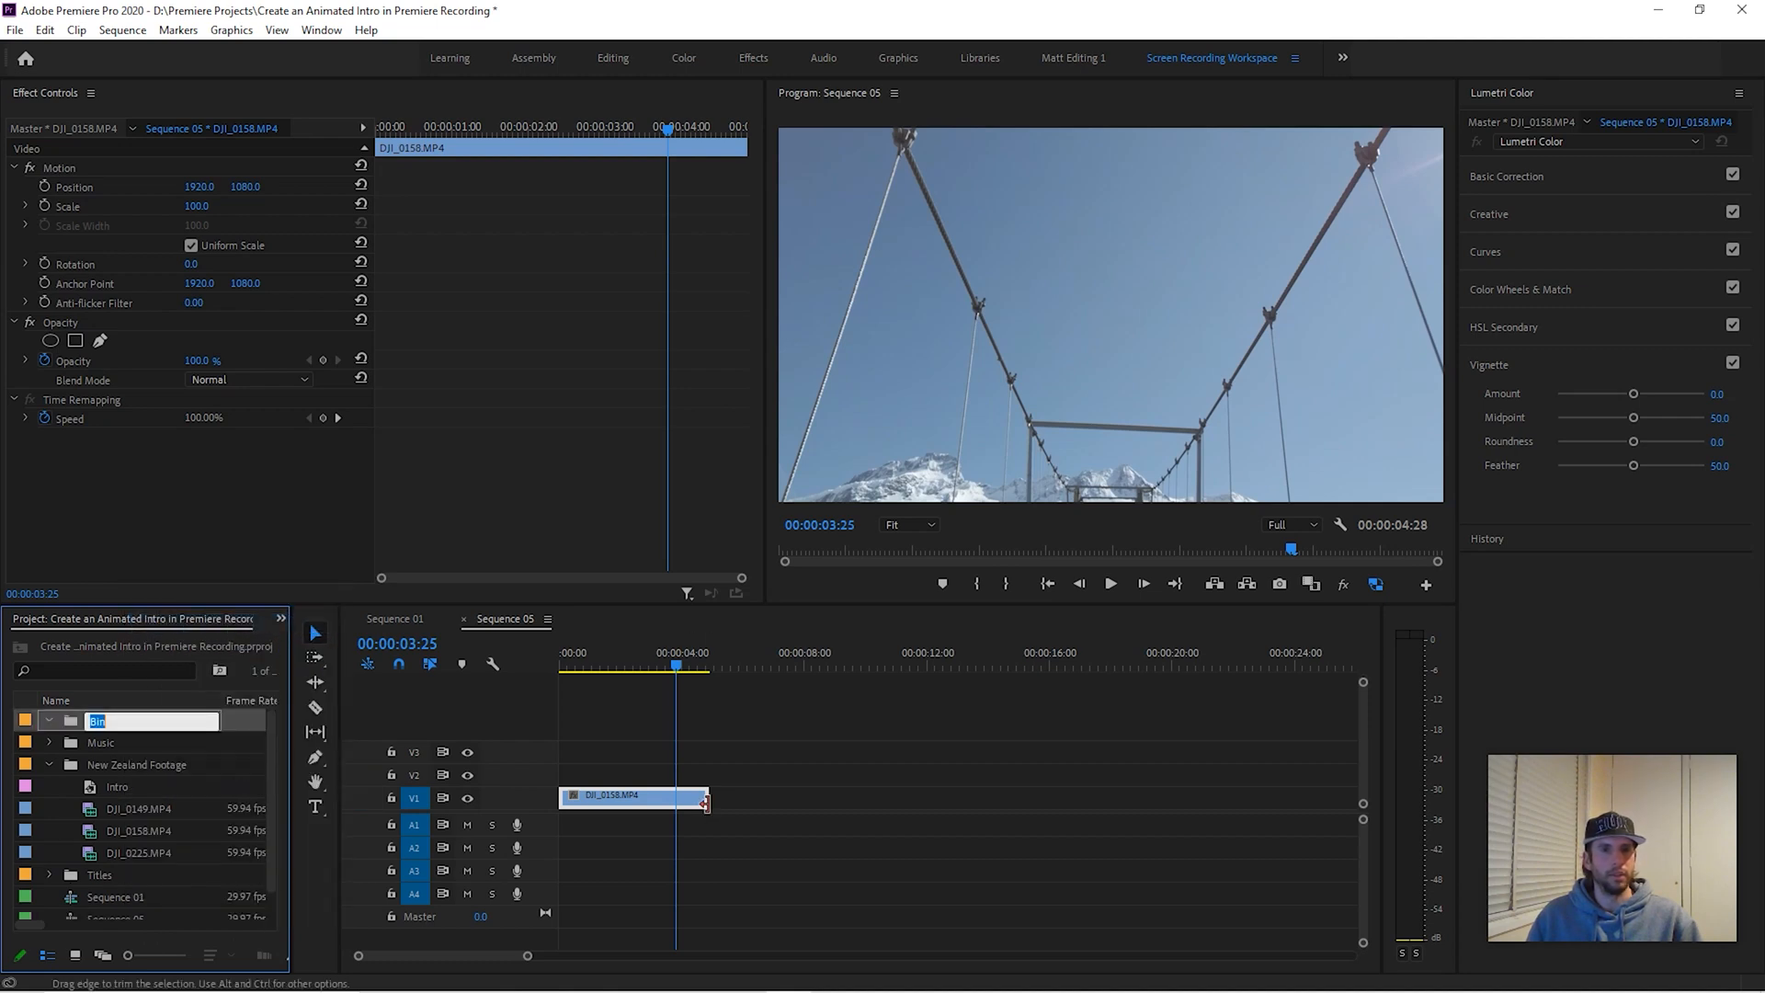
text(INT)
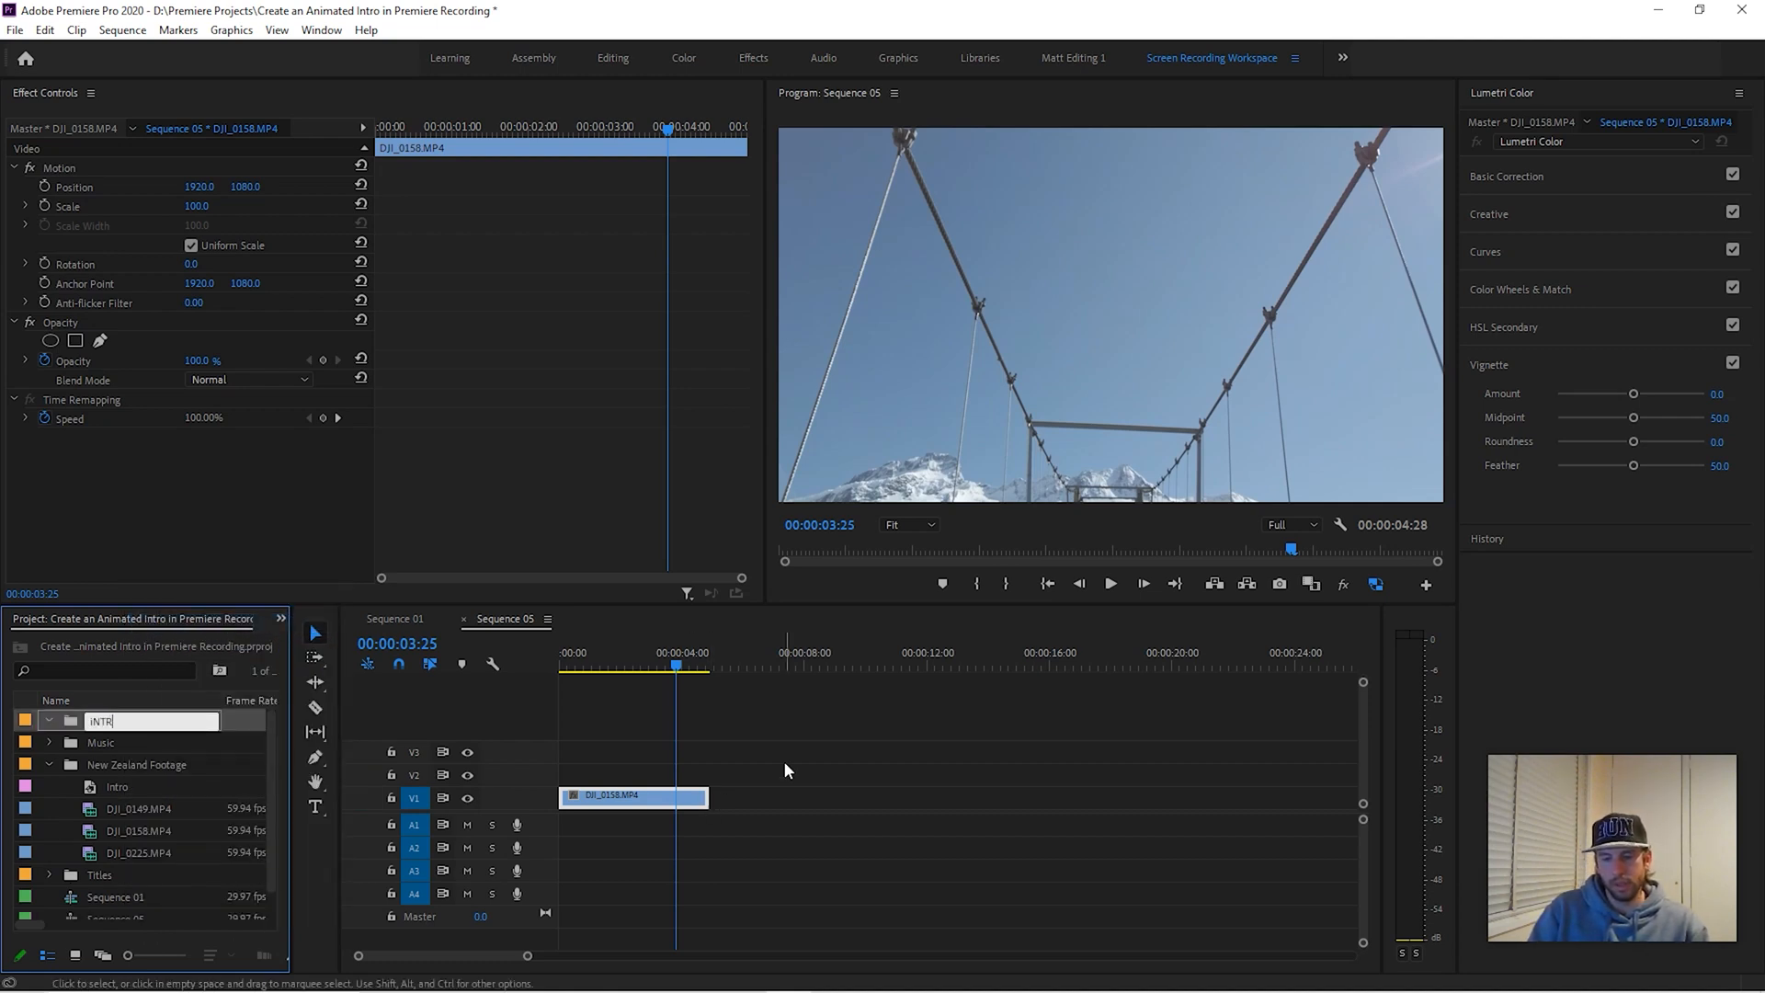
text(RO tEXT)
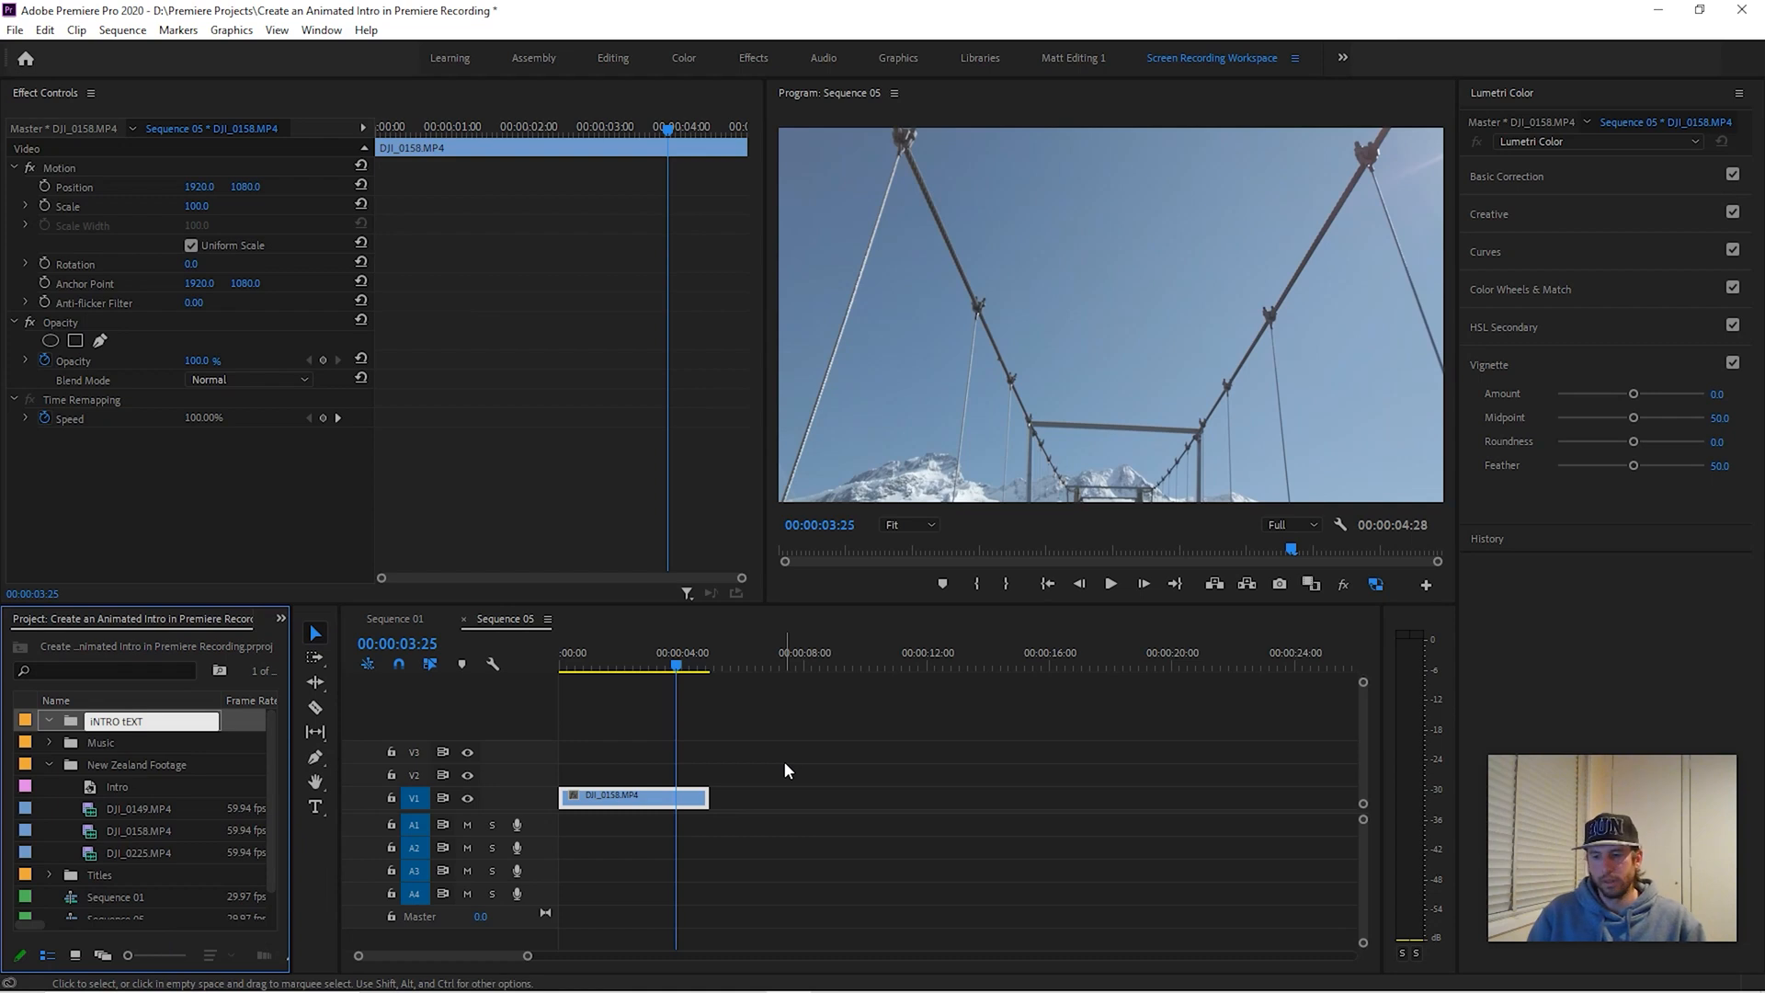
key(BackSpace)
key(BackSpace)
key(BackSpace)
key(BackSpace)
key(BackSpace)
key(BackSpace)
key(BackSpace)
text(tro Text)
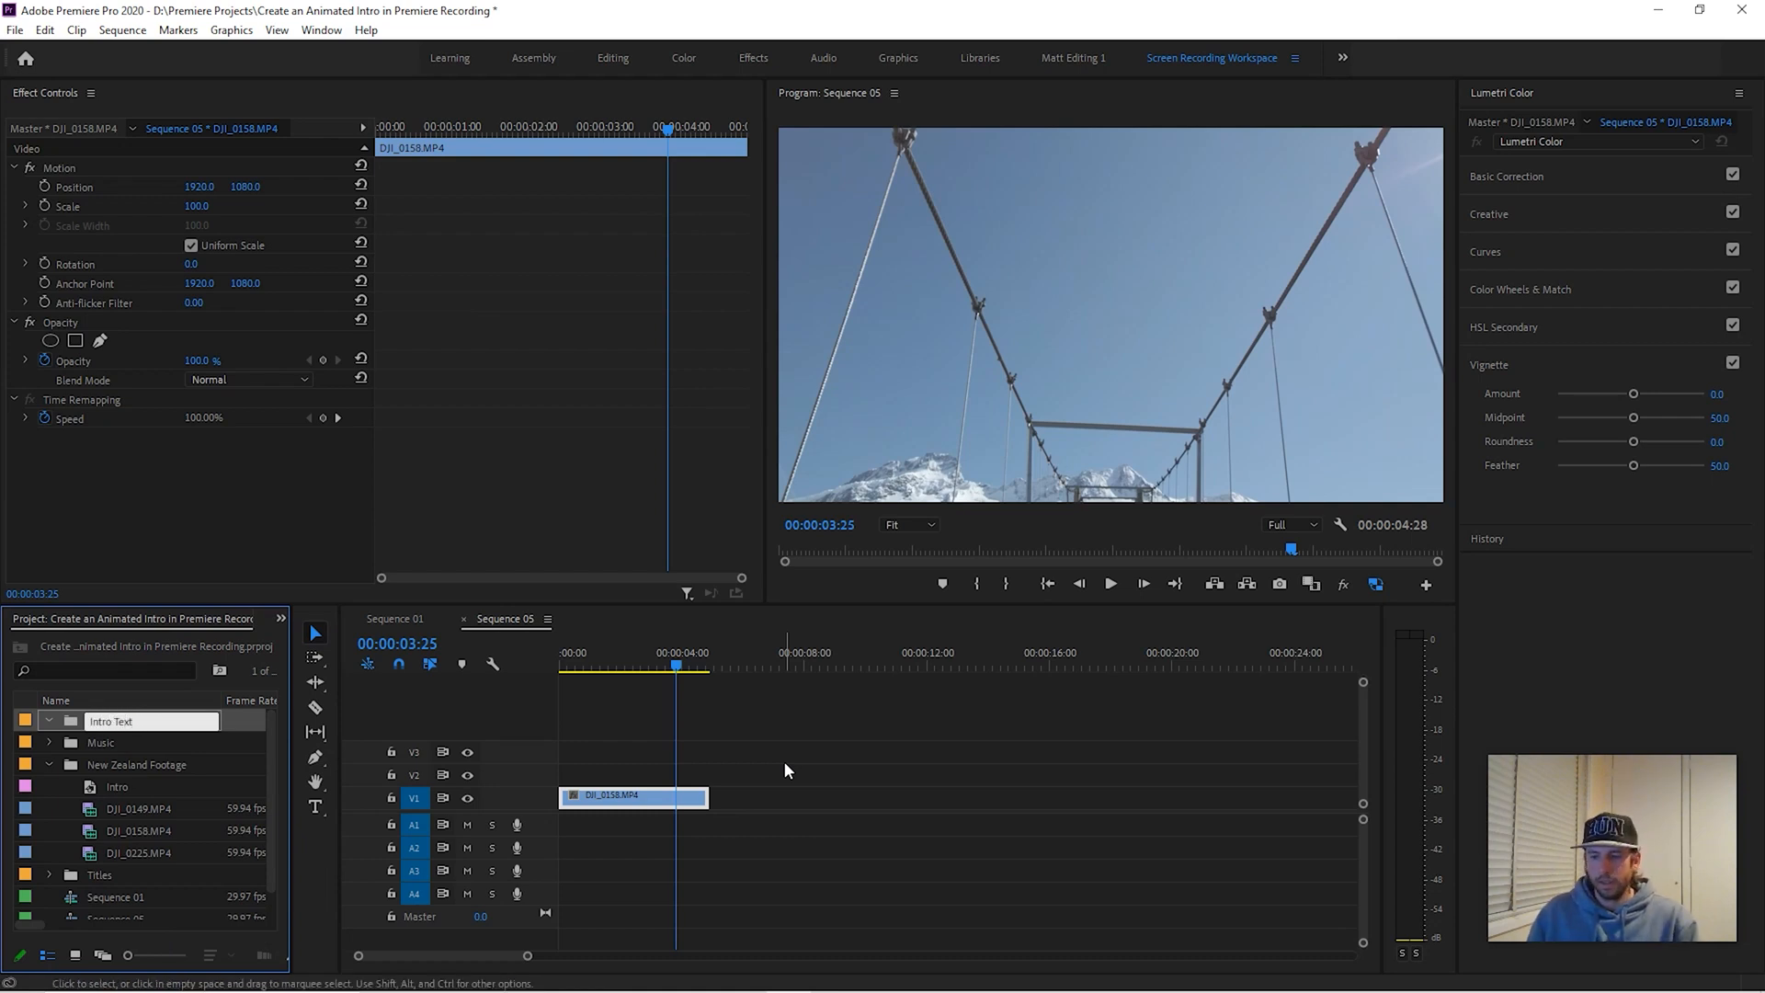
key(Return)
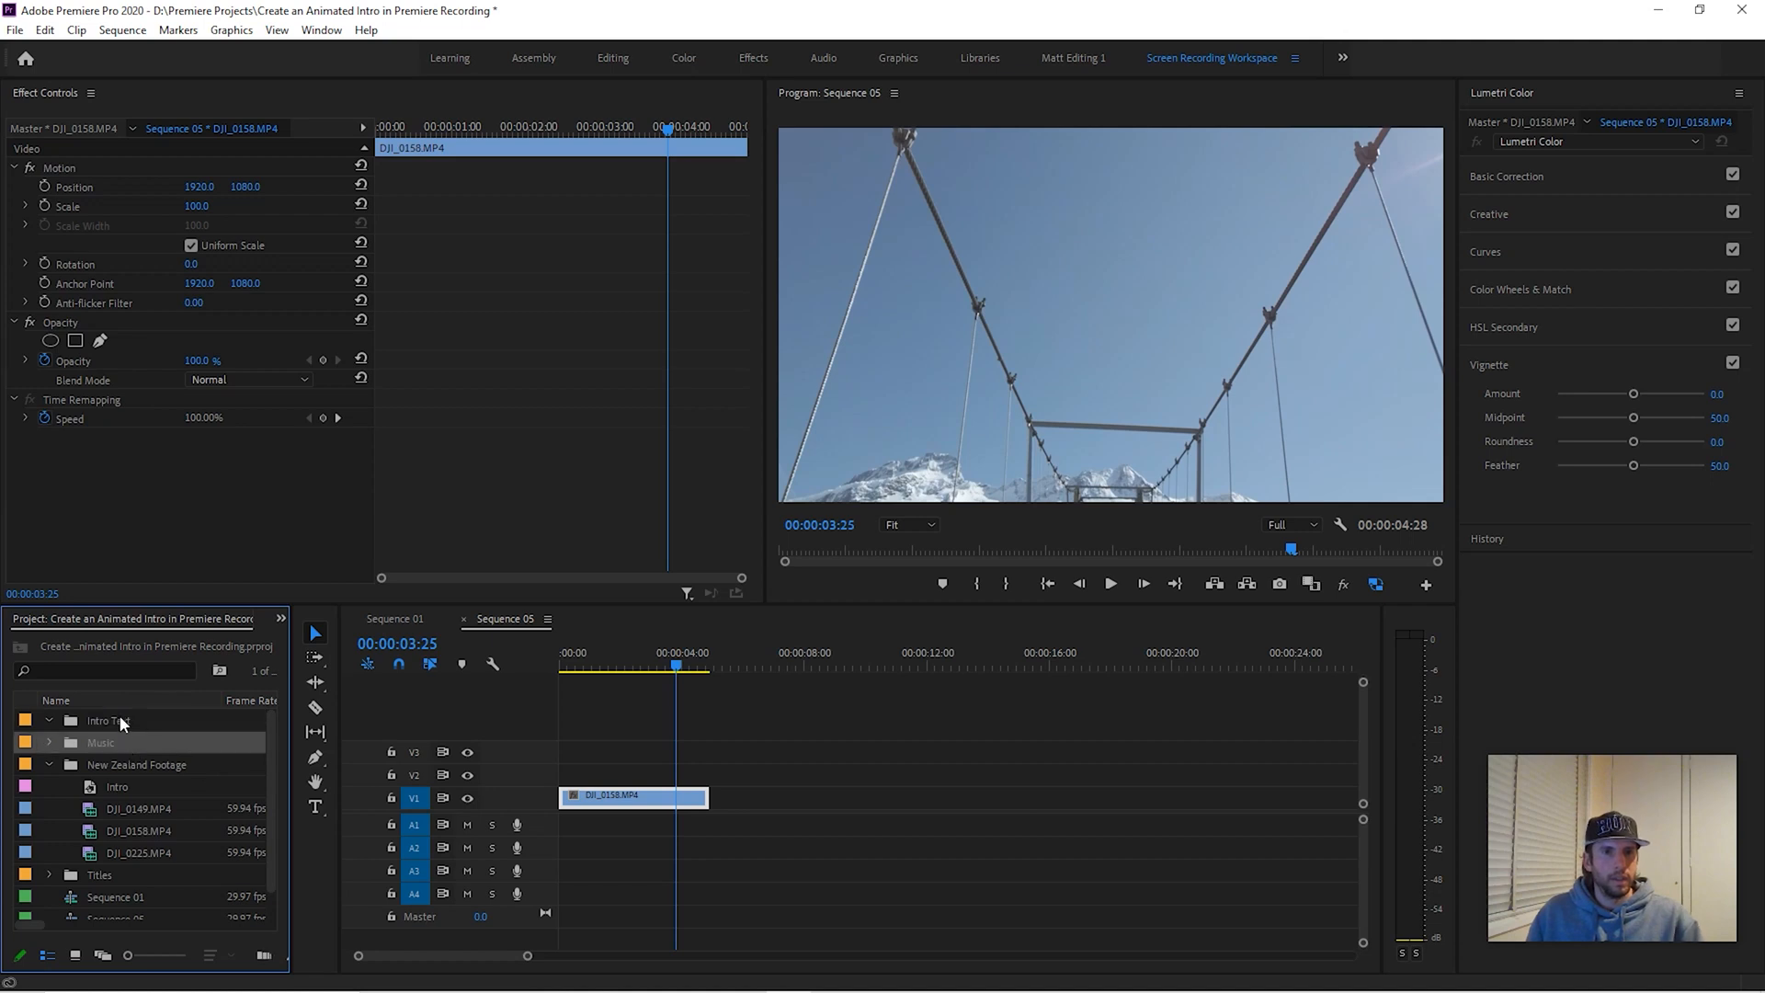
- Move the Intro title into the Intro Text bin and collapse the New Zealand Footage bin
drag(109, 783, 112, 721)
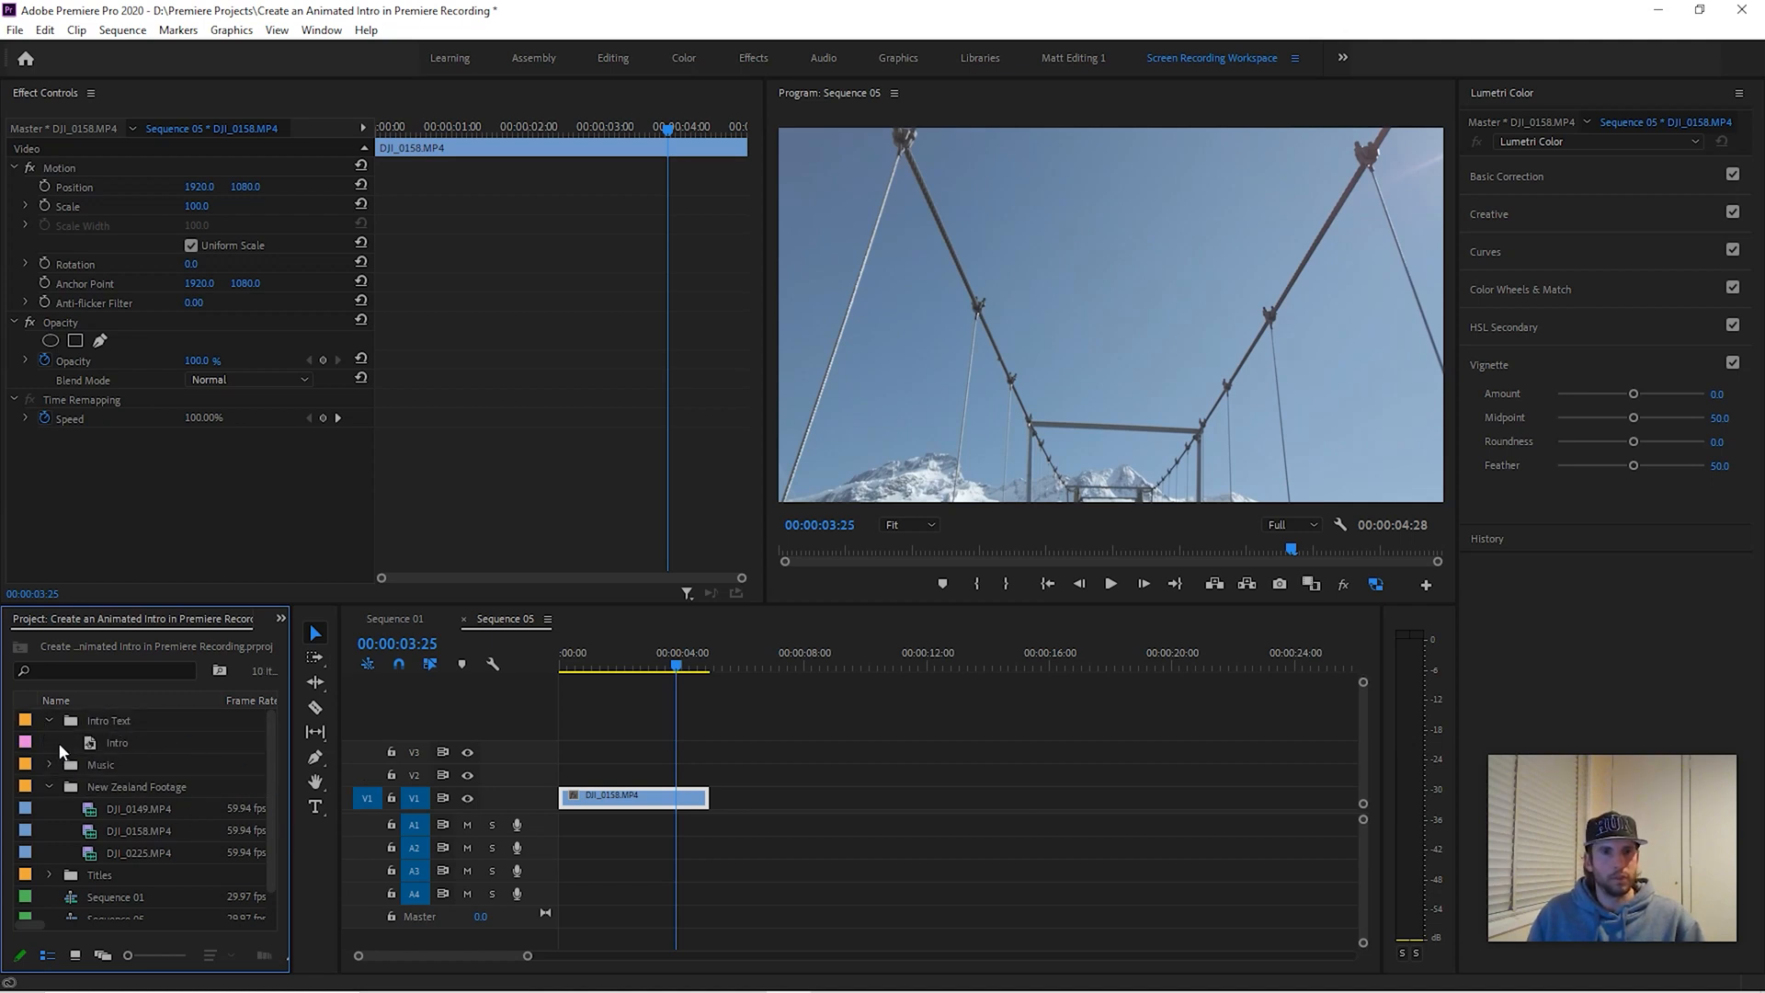
click(50, 787)
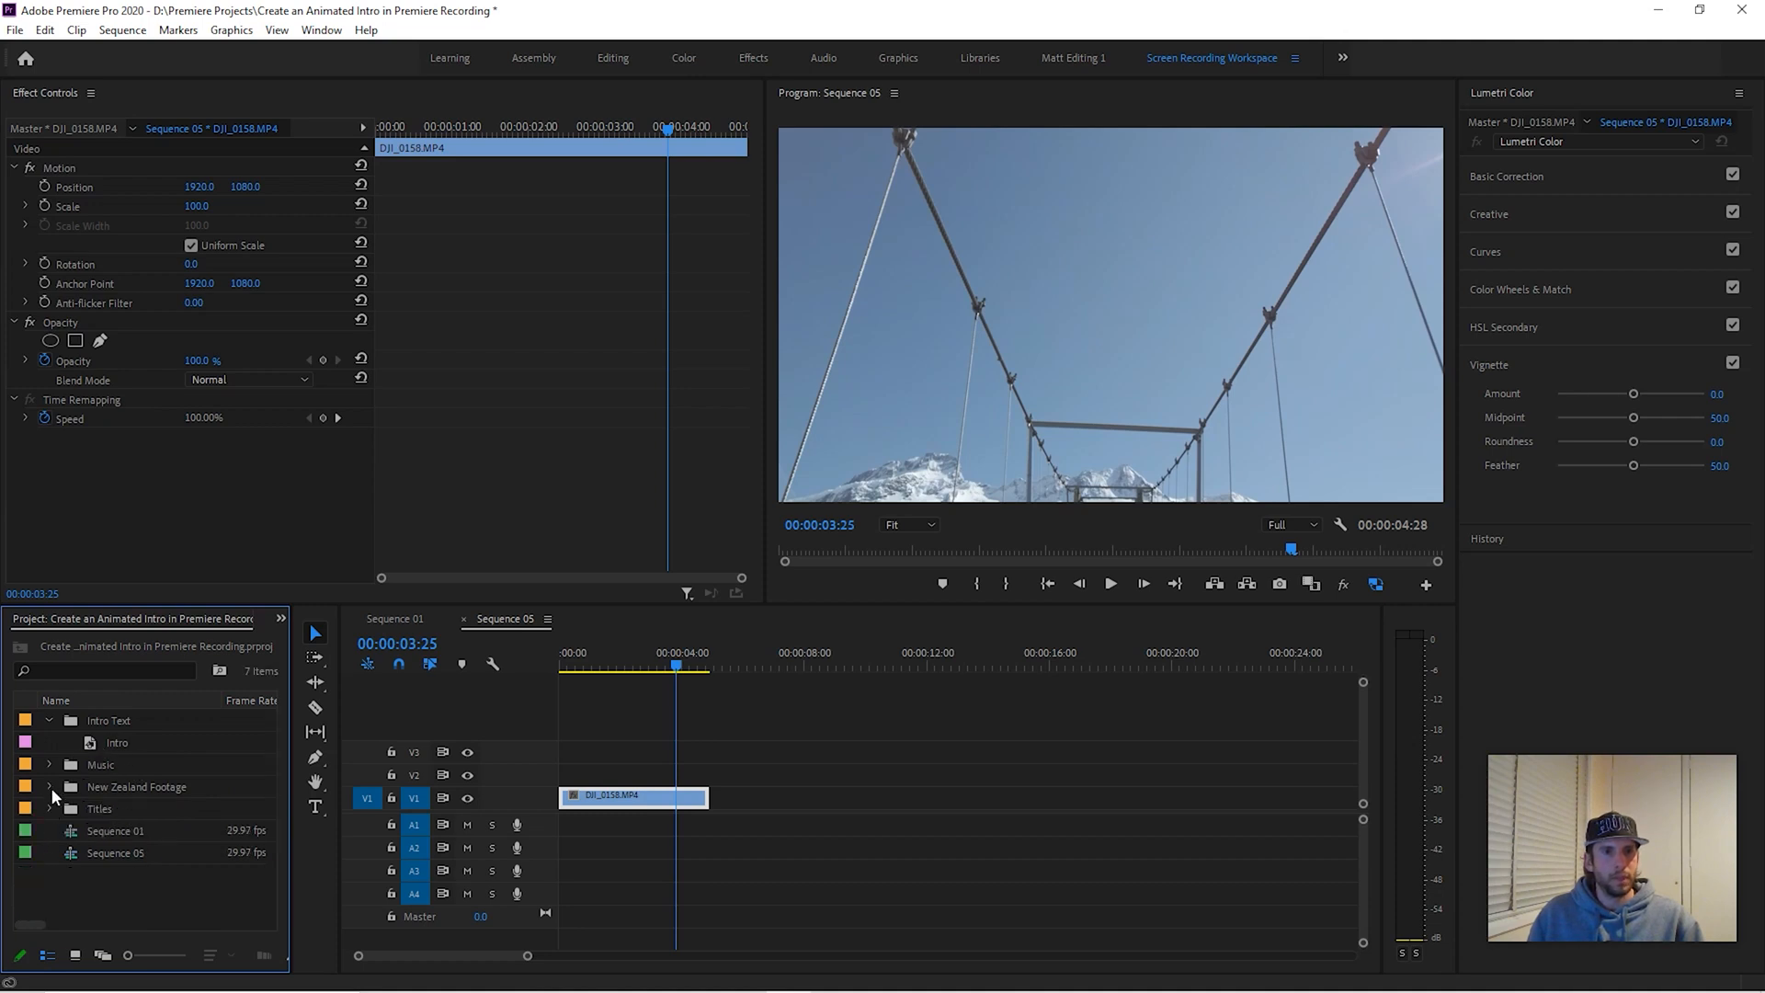
- Place the Intro title on V2 over the last part of DJI_0158.MP4 and trim its end to that clip's end
drag(112, 750, 640, 772)
drag(631, 662, 654, 648)
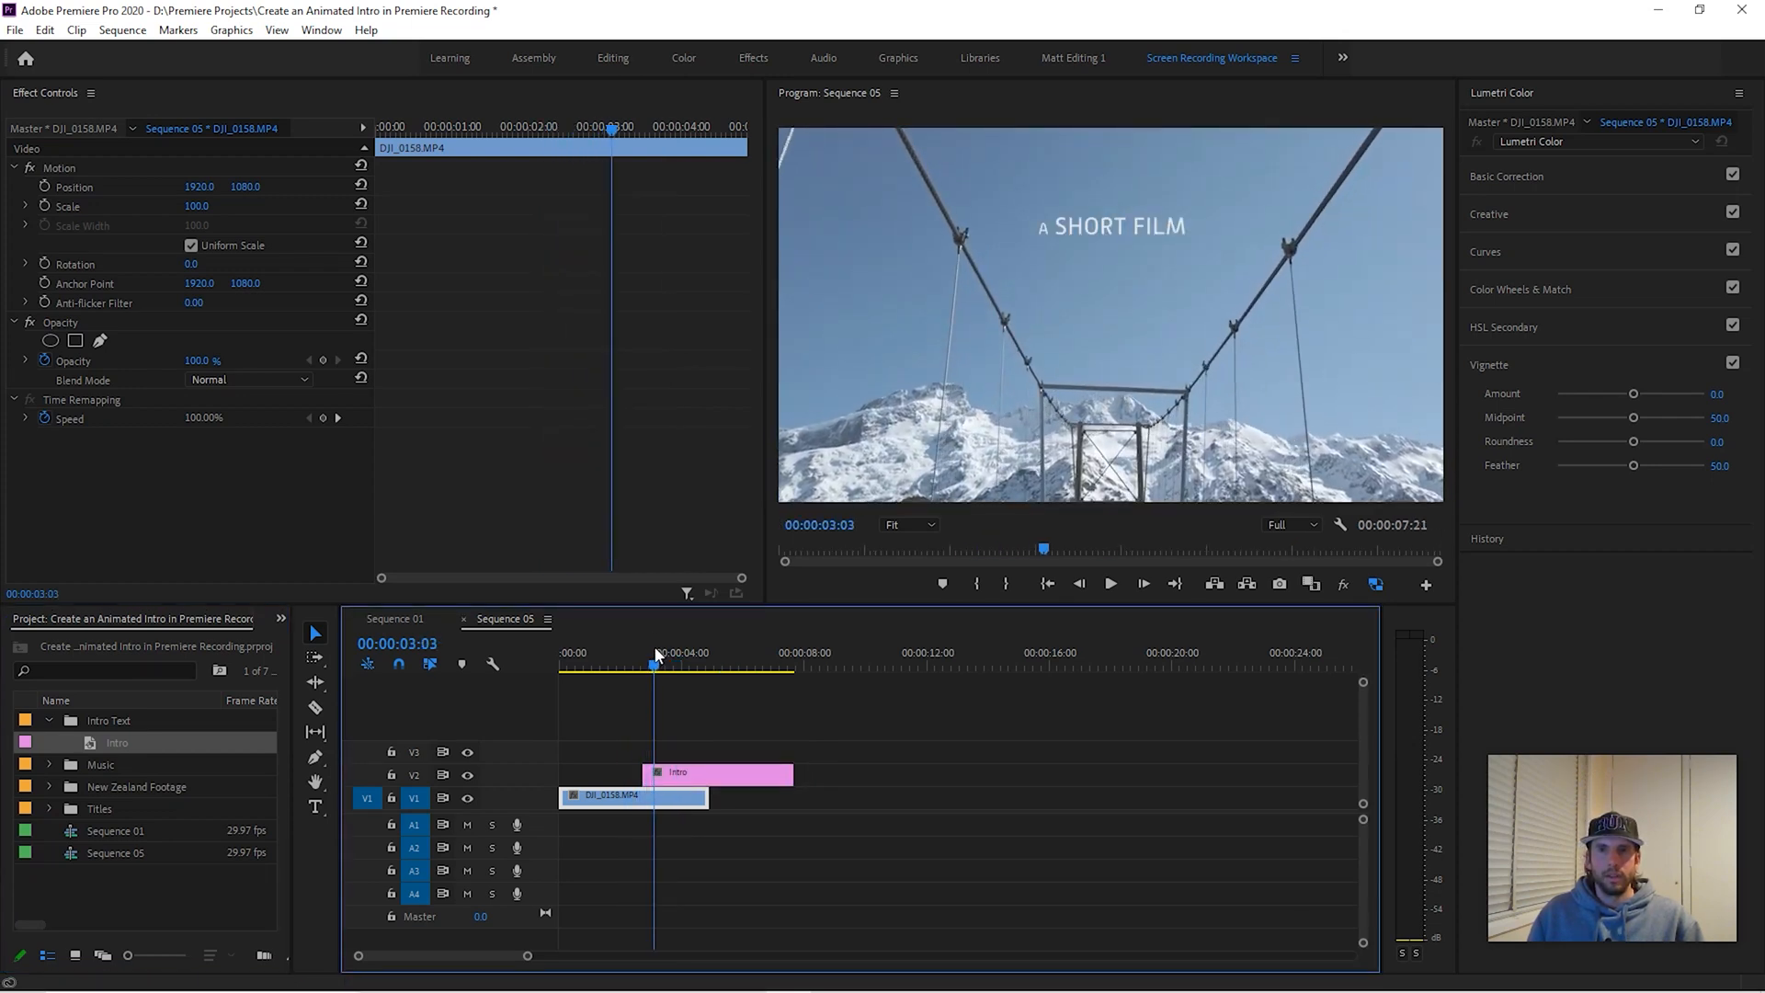
drag(793, 774, 708, 770)
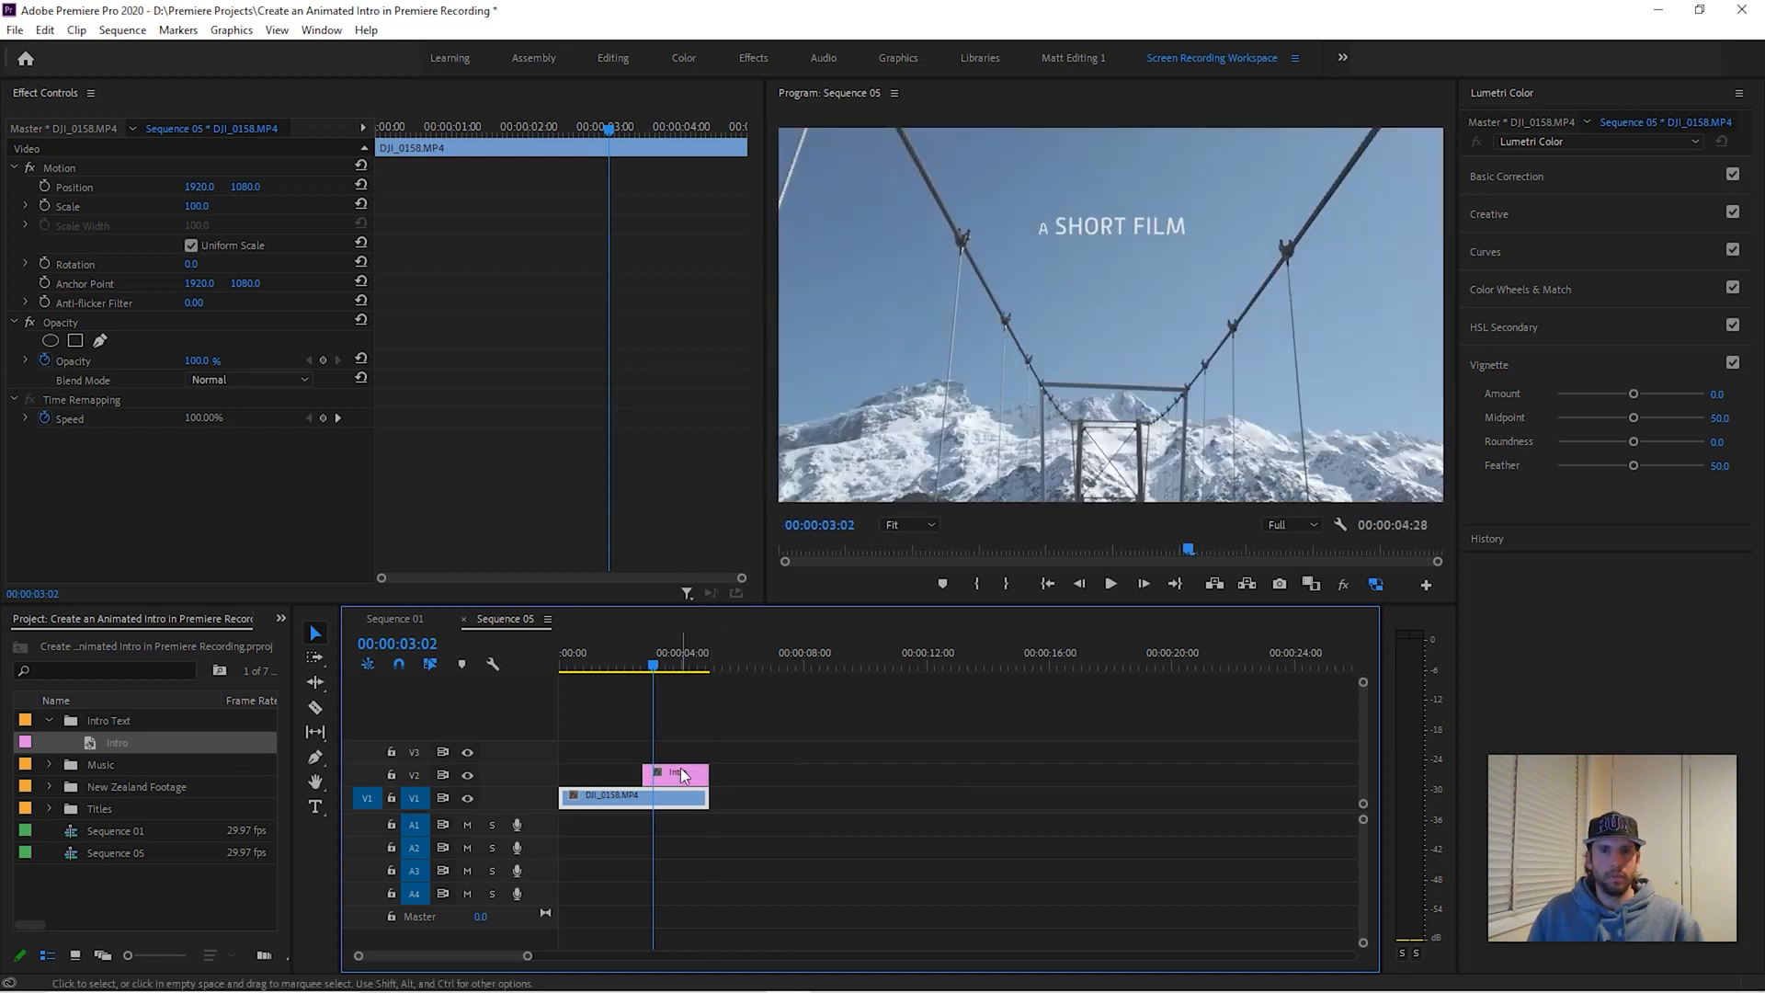
- Shift the Intro clip slightly earlier on V2 so that it starts at 00:00:02:19
mouse_move(652, 671)
mouse_down()
mouse_move(625, 654)
mouse_move(639, 649)
mouse_up()
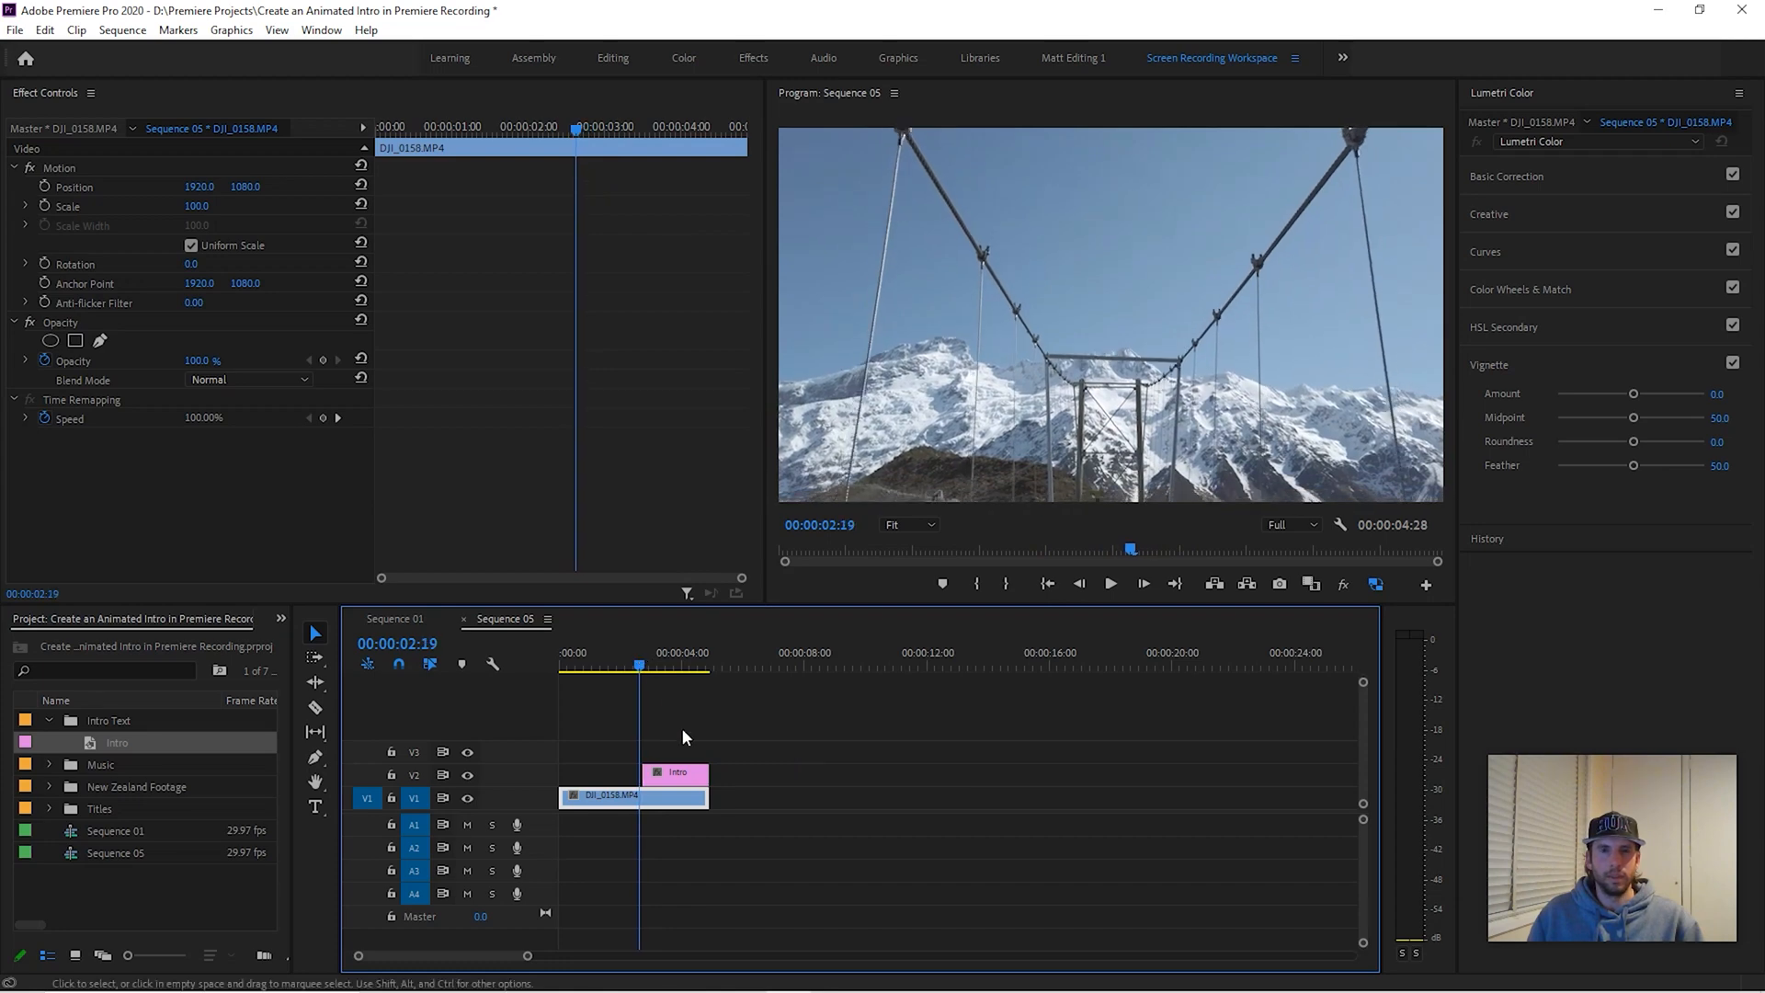
drag(671, 770, 669, 769)
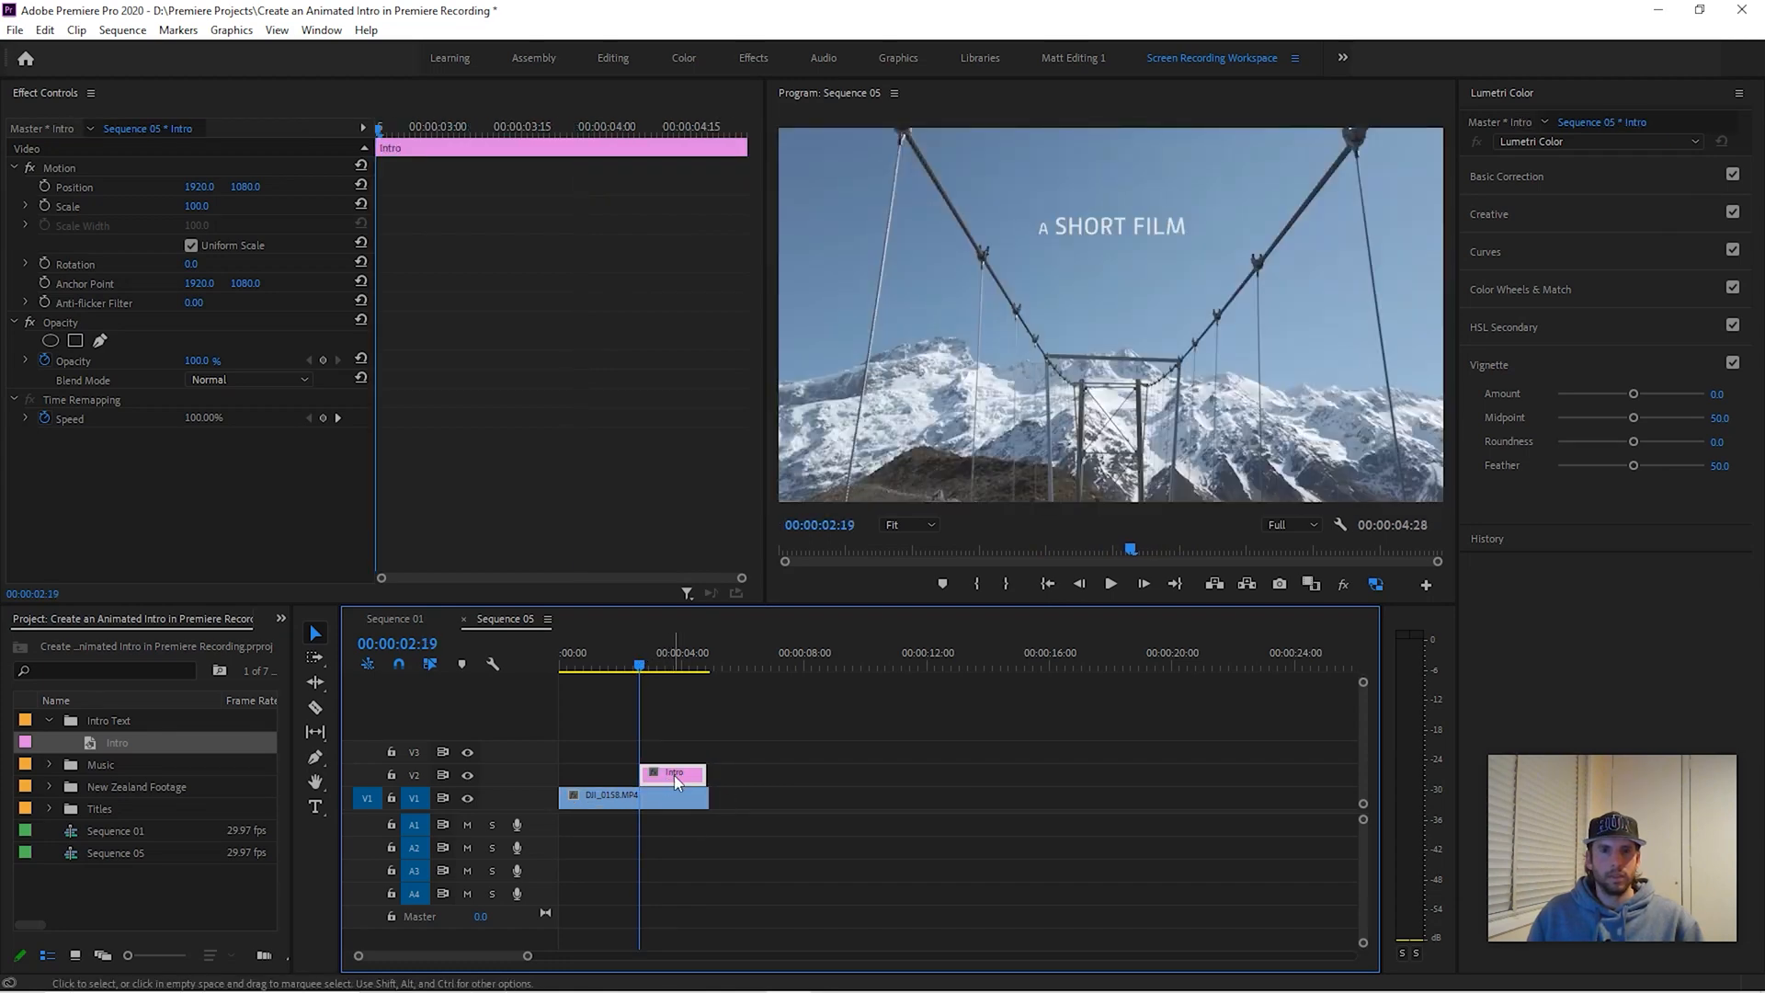
- Reopen the Intro title, shrink the A SHORT FILM text box to about 194 high and lower it to about Y position 1049
double_click(675, 775)
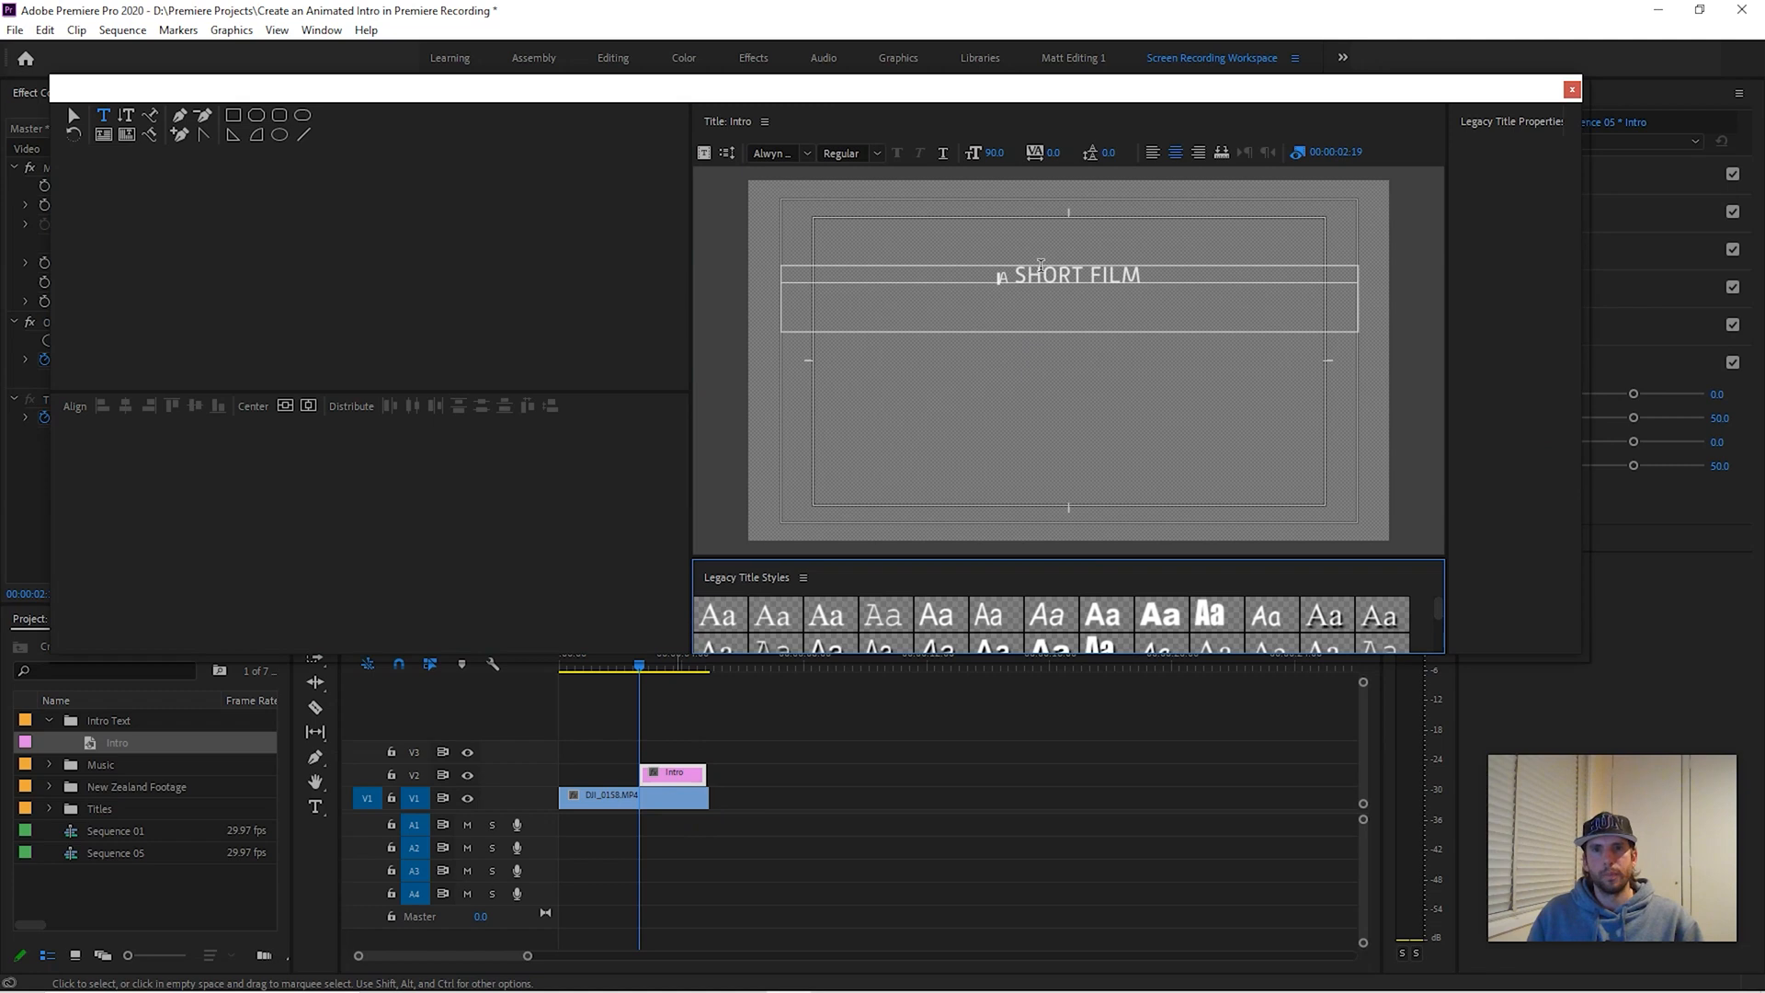
click(75, 117)
click(1094, 273)
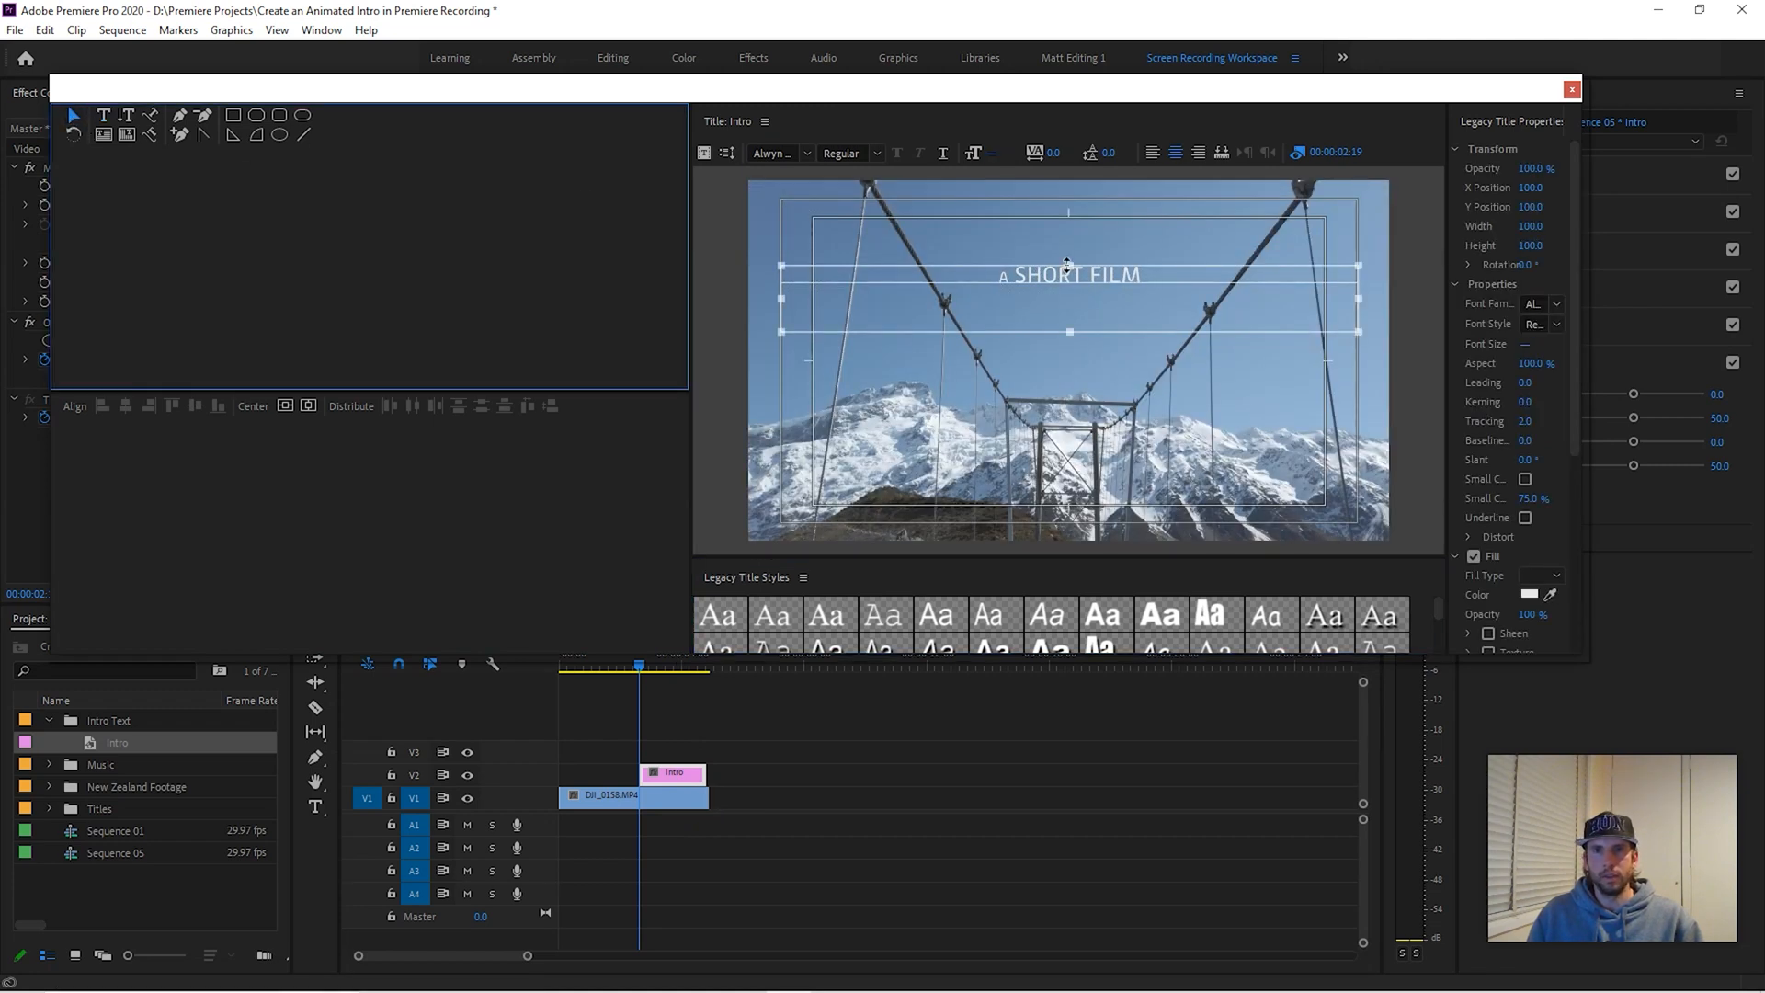
drag(1073, 266, 1098, 359)
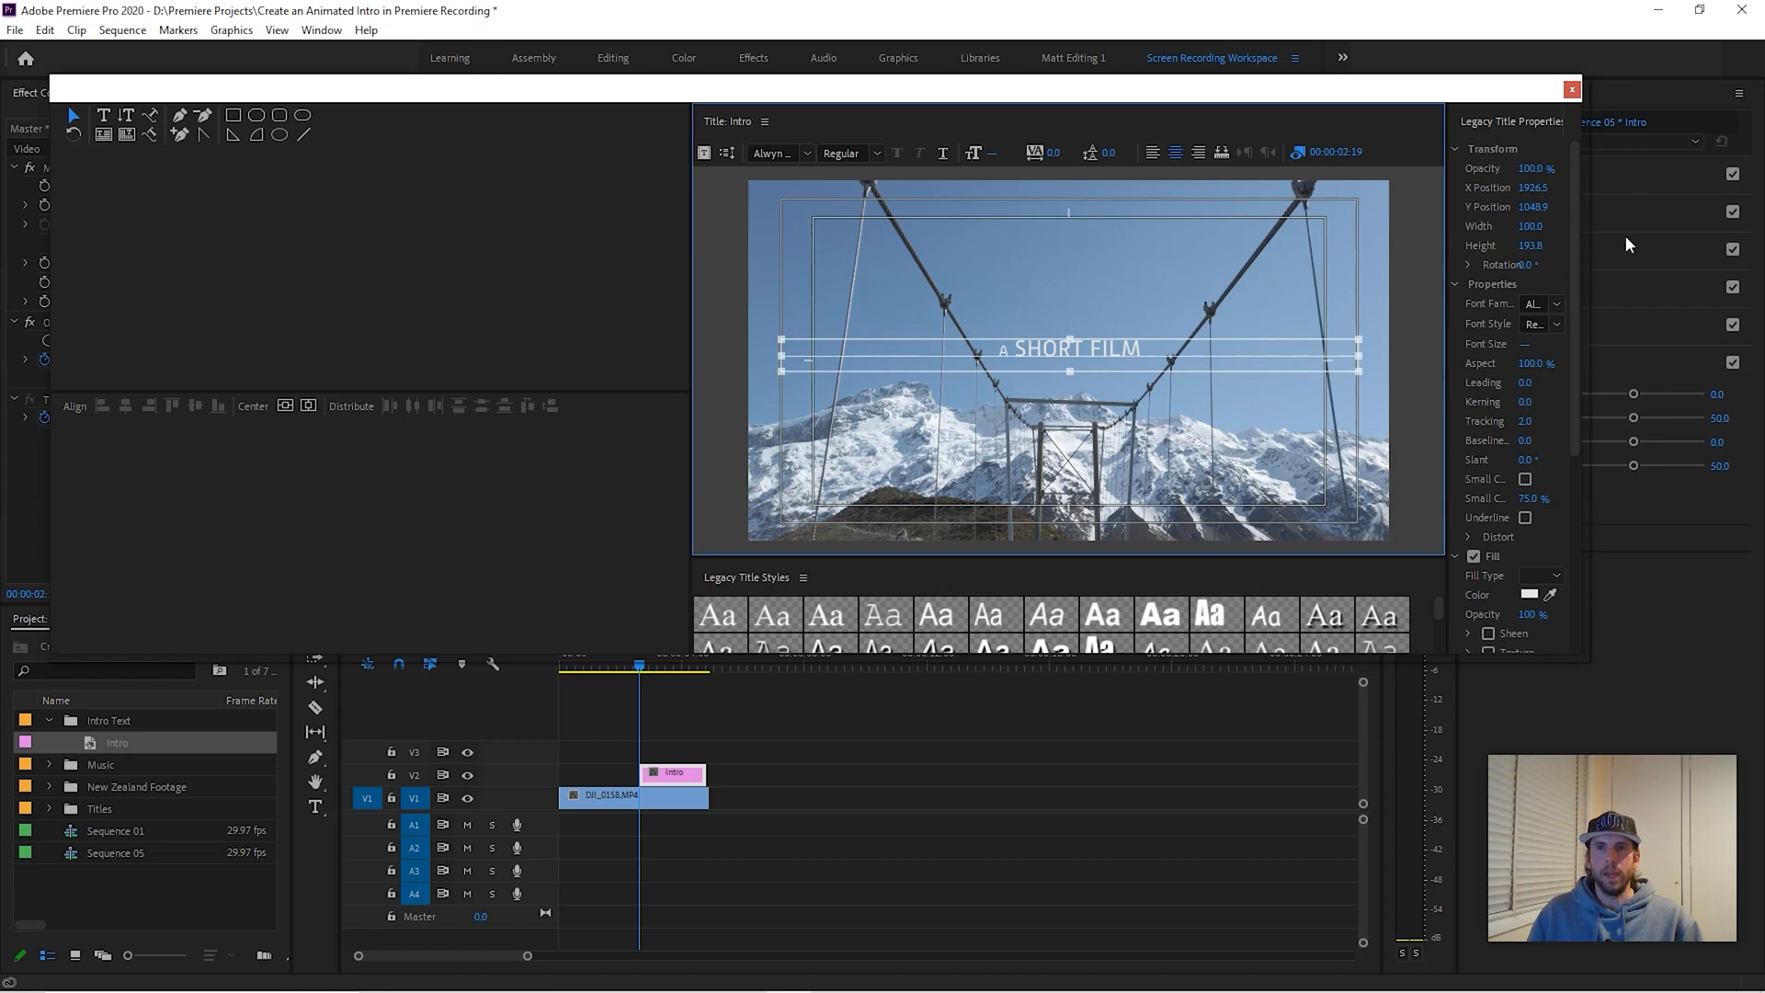
click(1573, 89)
- Move the Intro clip up to V3, leaving V2 free between it and the footage
click(646, 668)
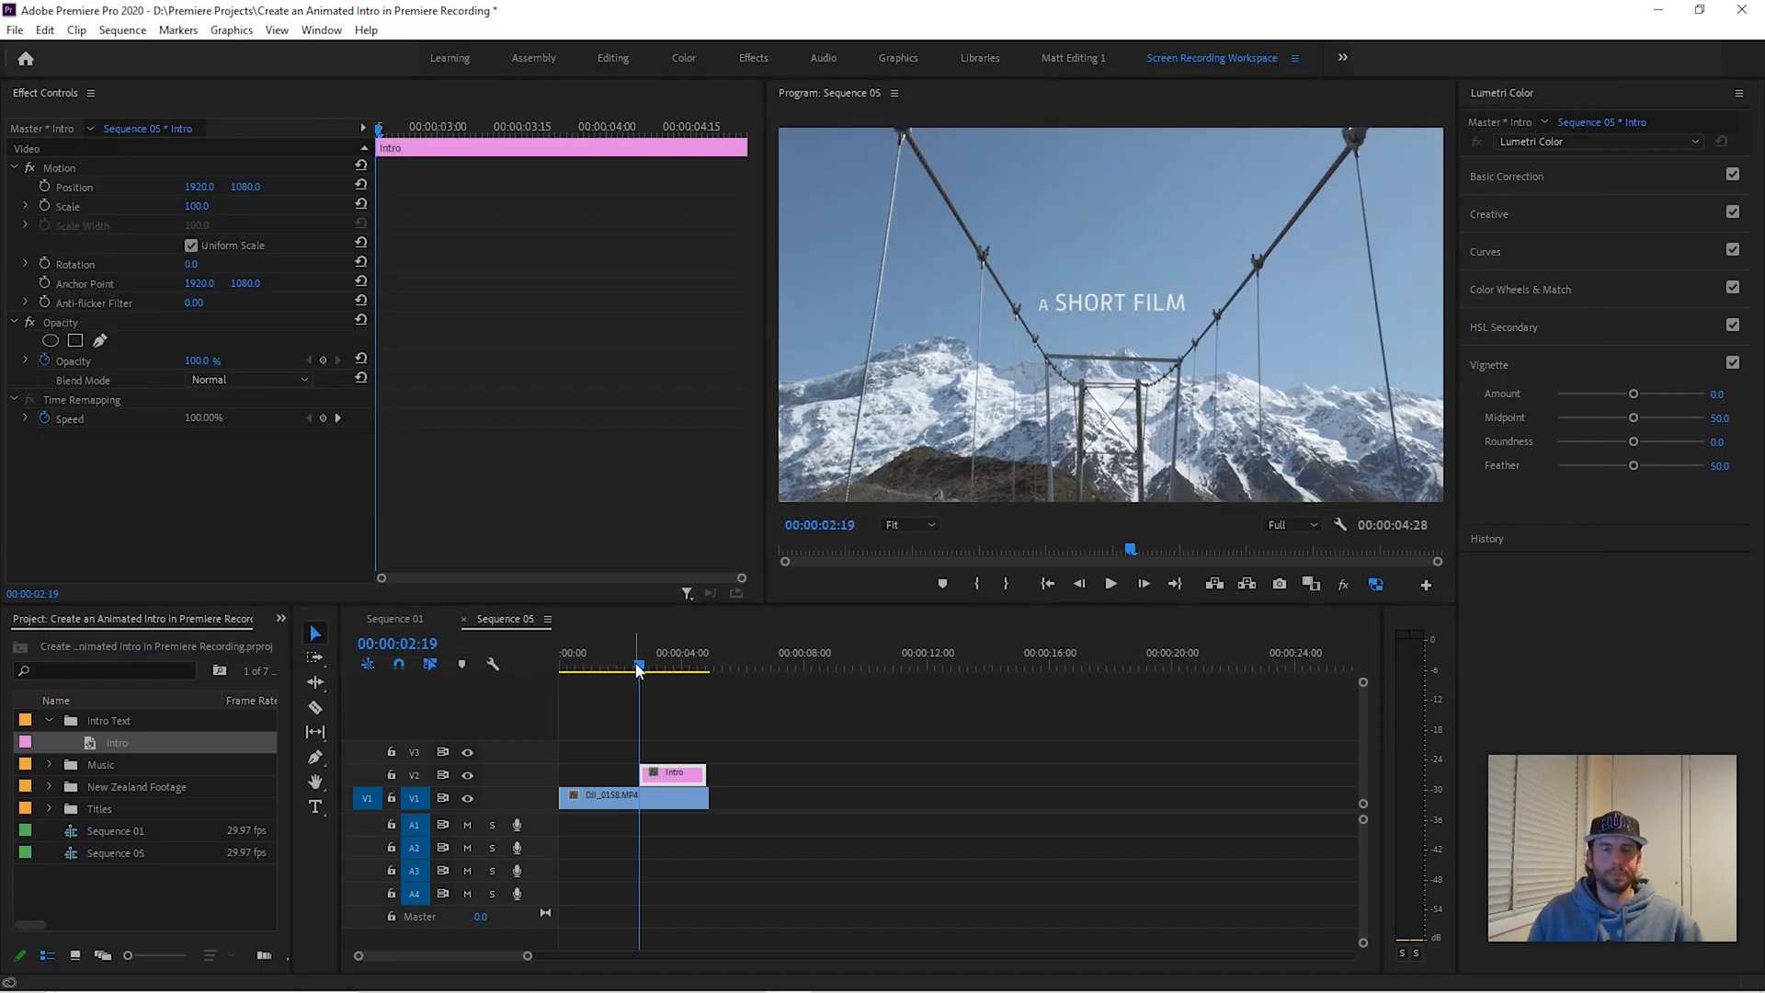
mouse_move(646, 667)
mouse_down()
mouse_move(685, 668)
mouse_move(611, 668)
mouse_move(659, 666)
mouse_up()
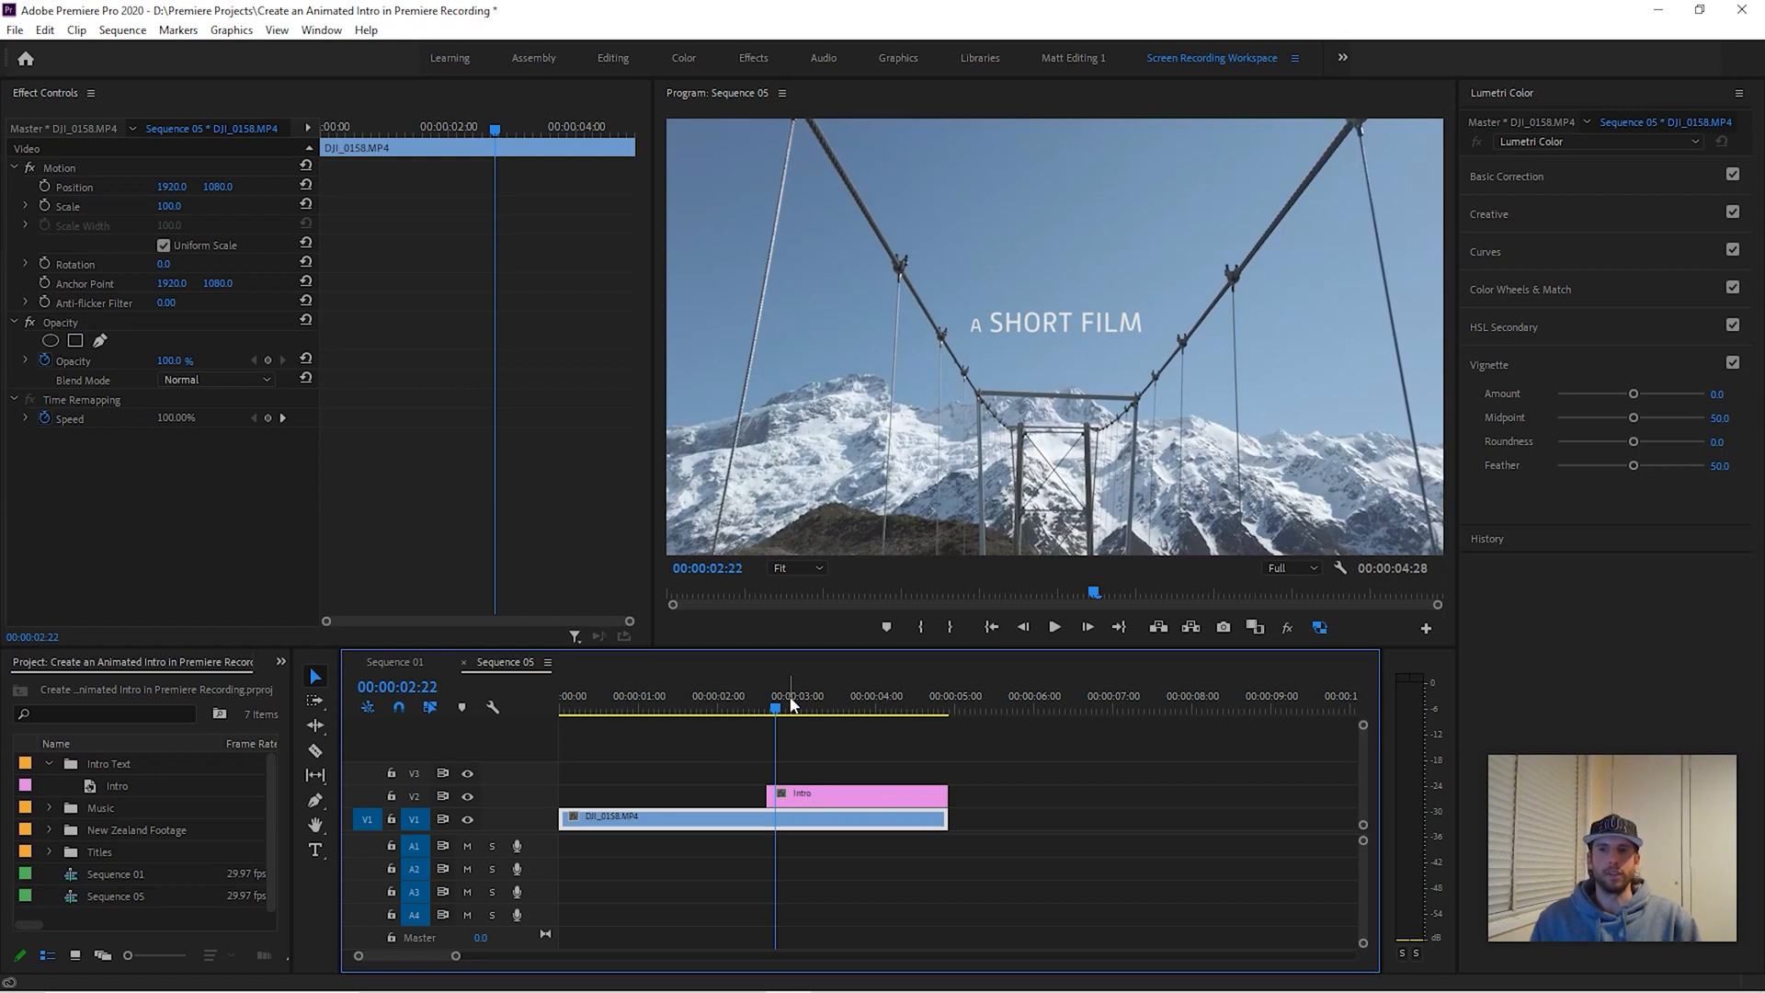
click(837, 801)
drag(836, 802, 839, 779)
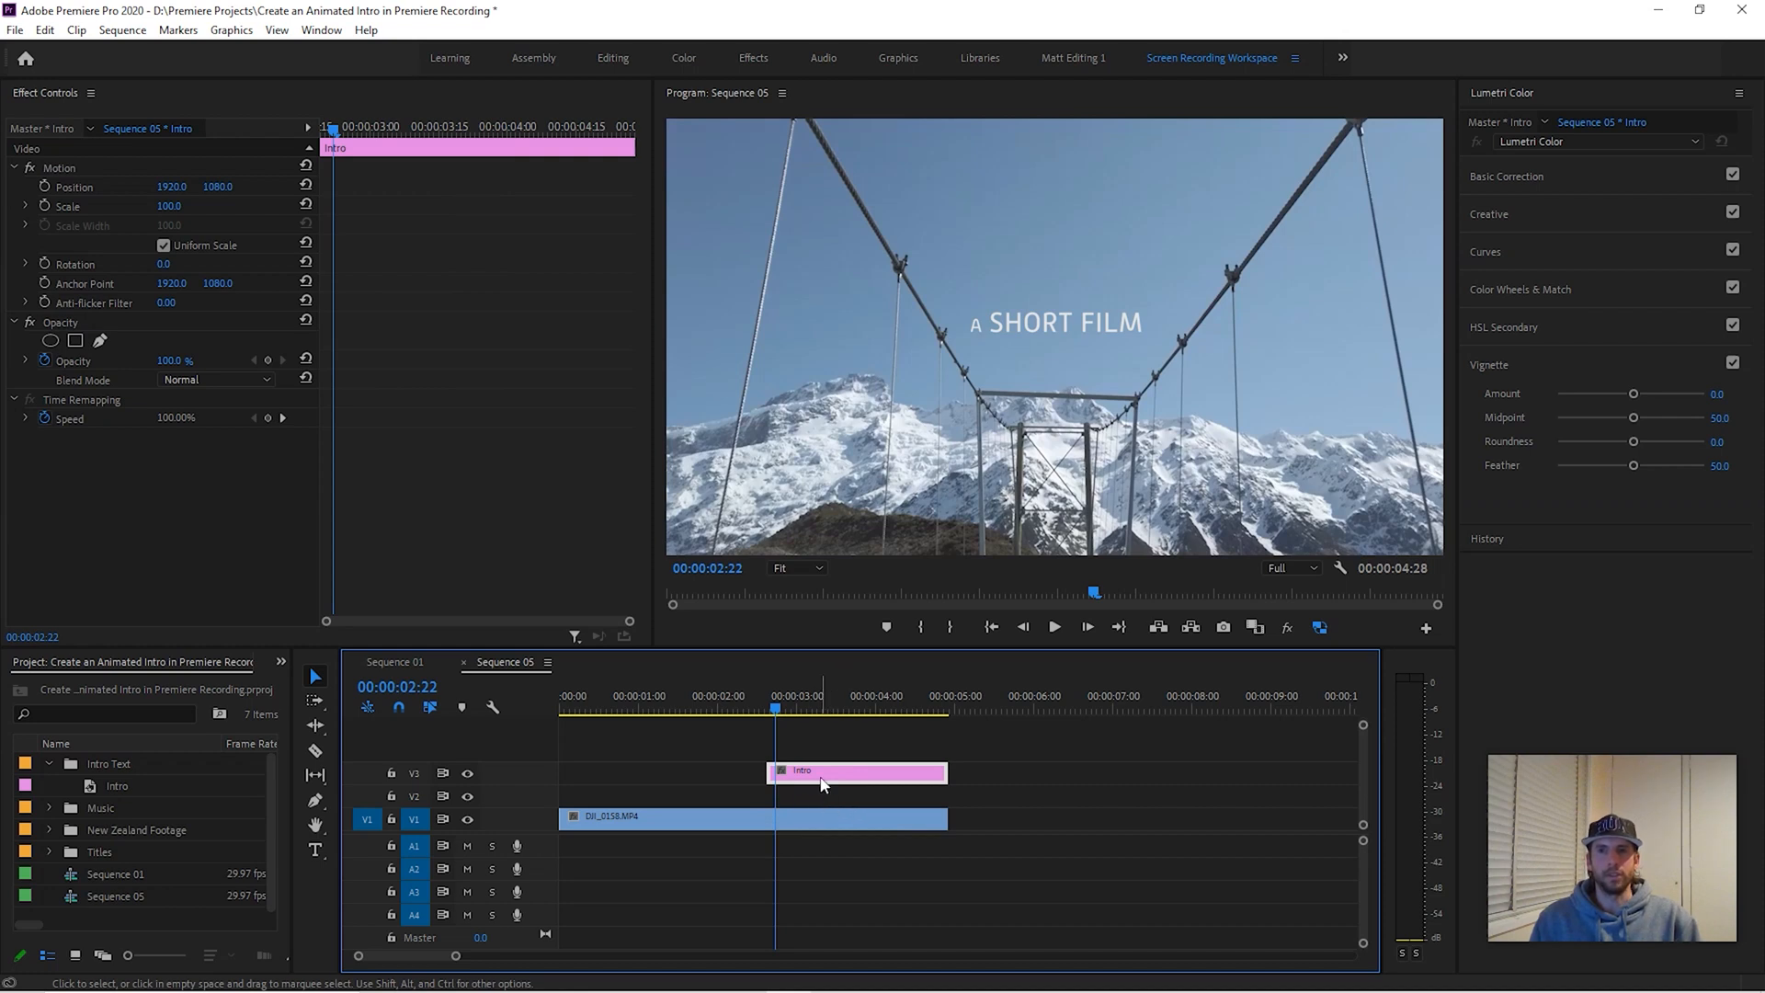
click(748, 772)
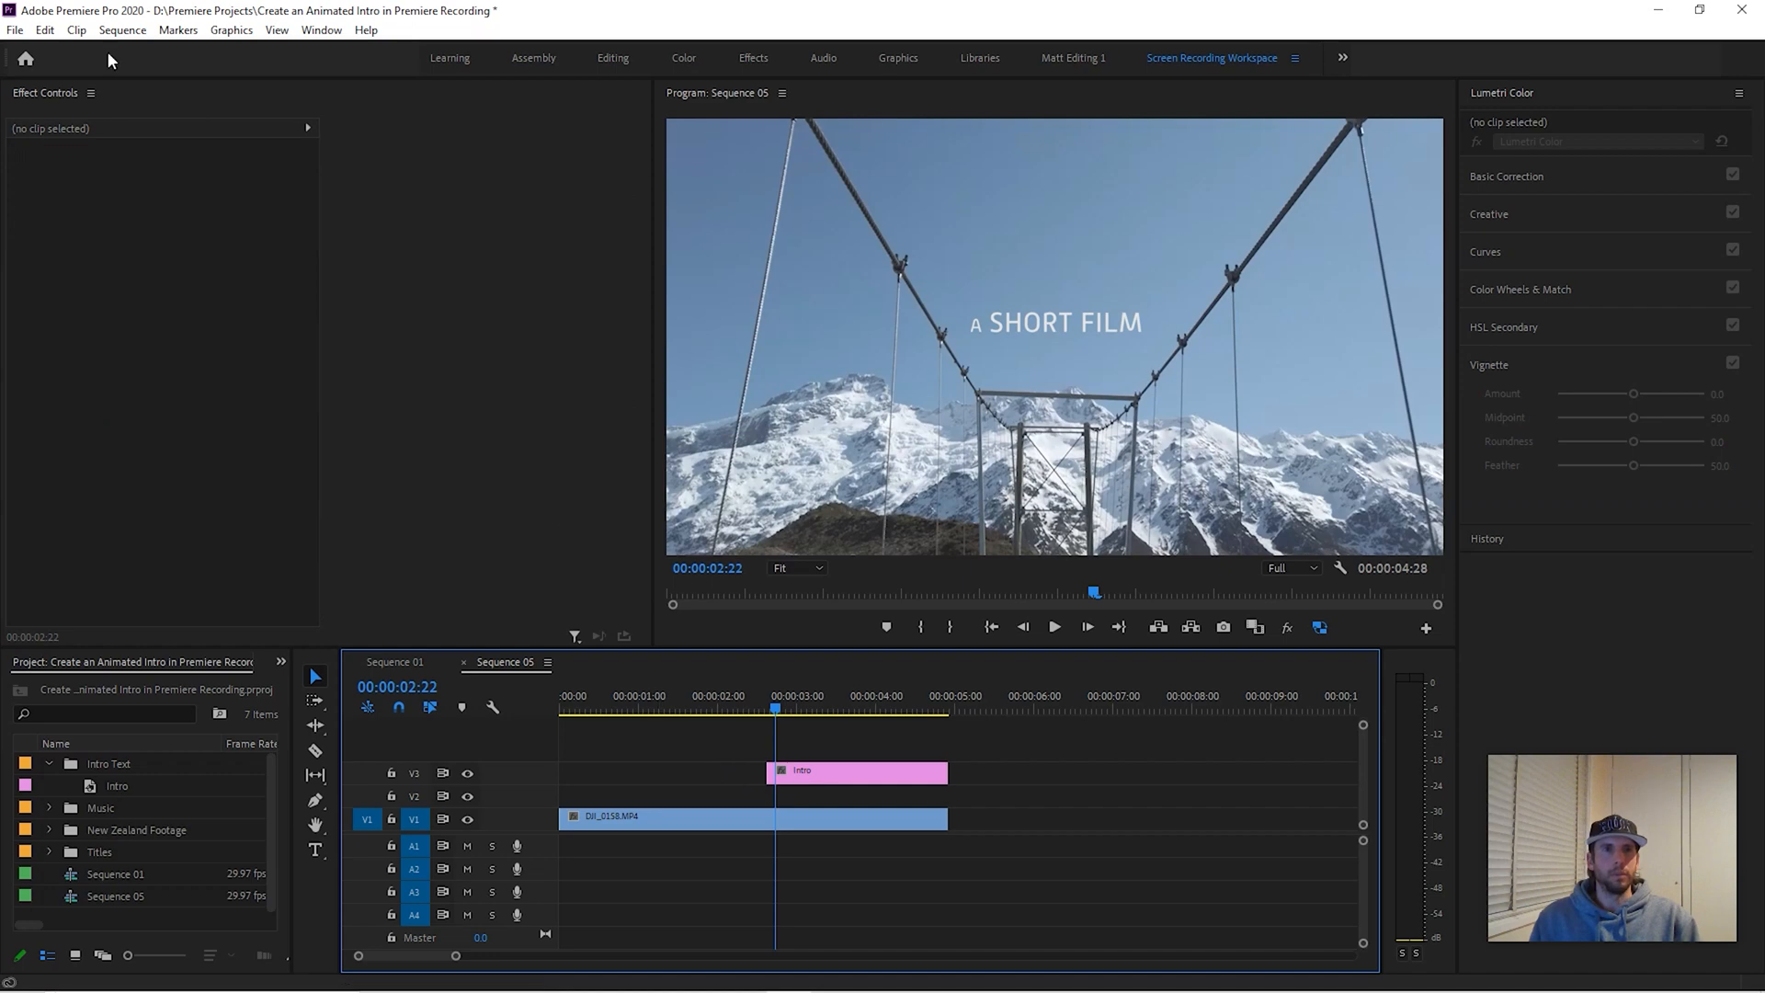
- Create a new 3840 x 2160 legacy title named Line
click(15, 29)
mouse_move(37, 52)
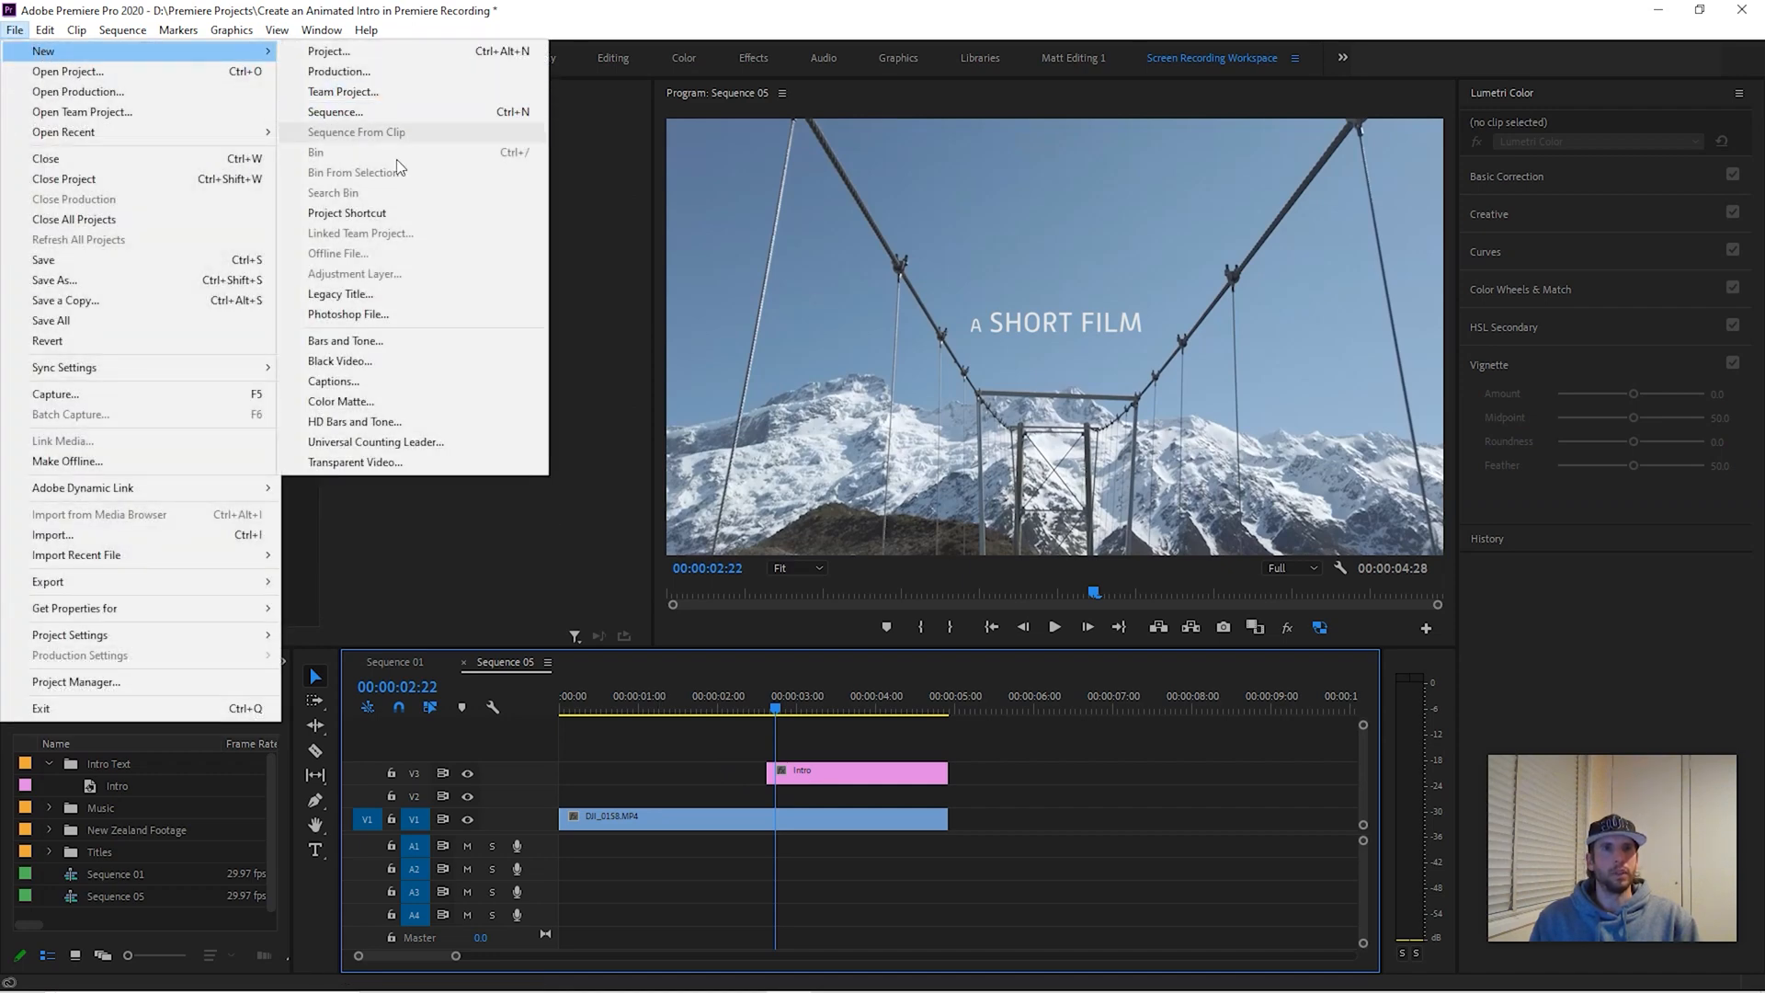
click(340, 293)
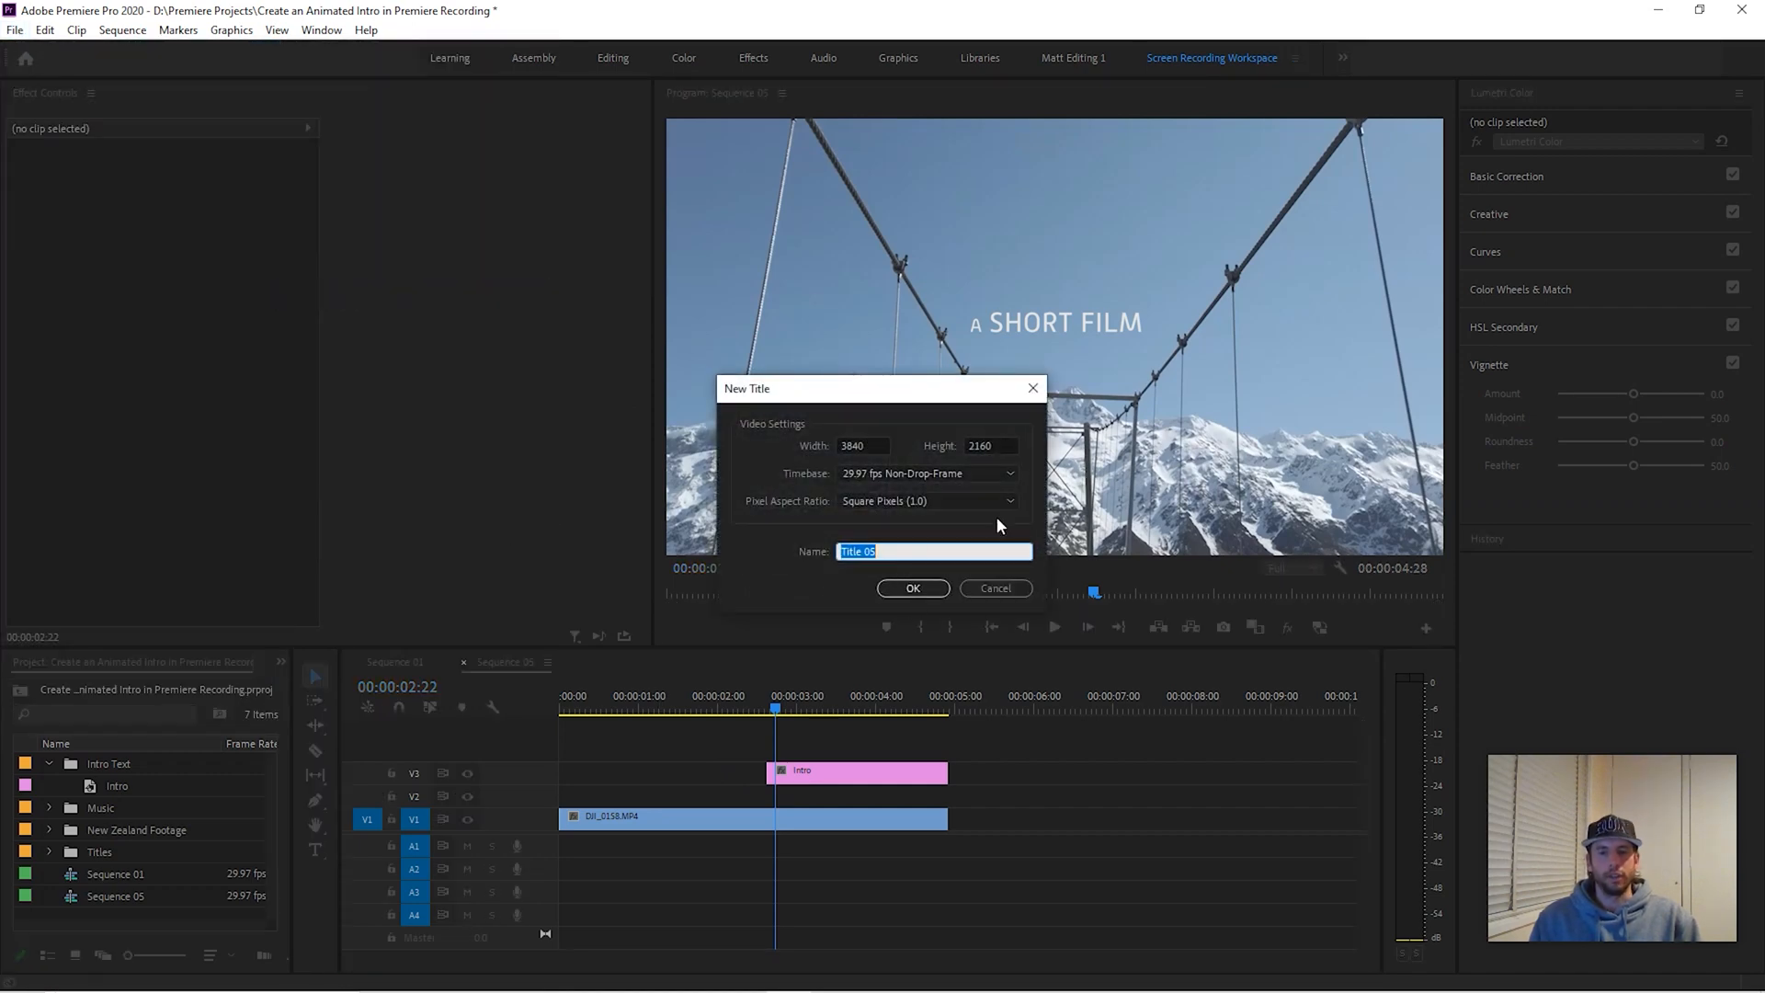
text(Line)
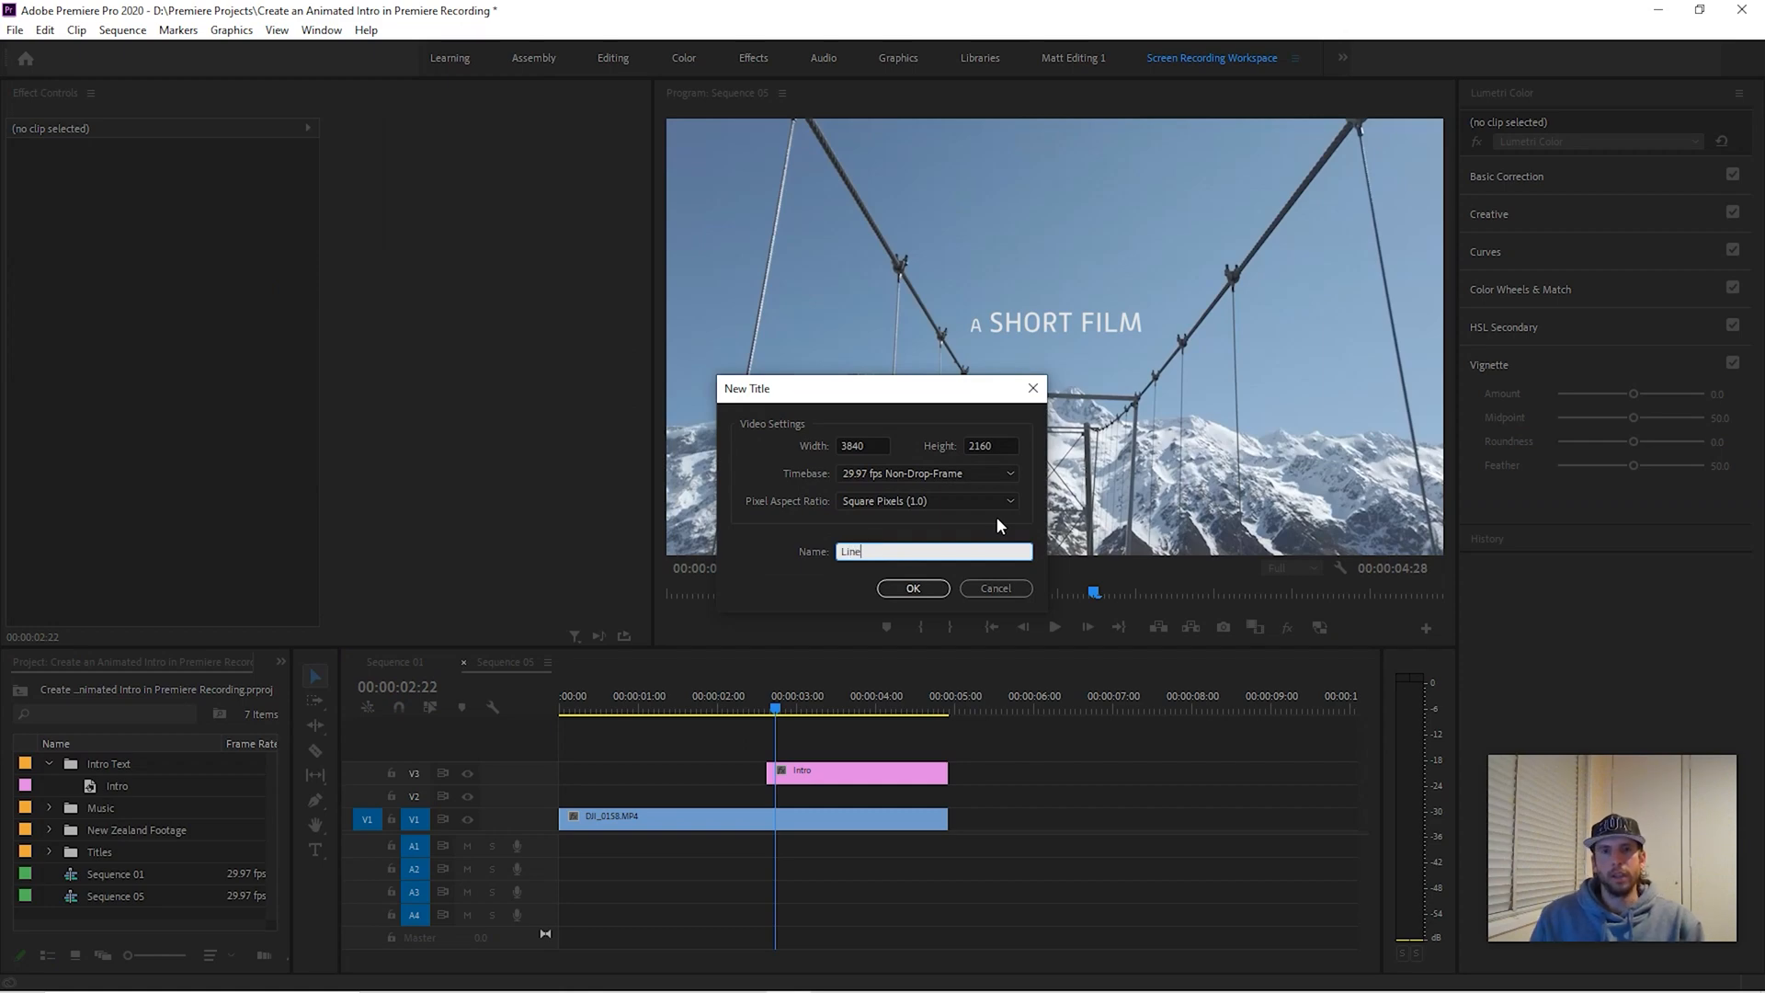
click(915, 588)
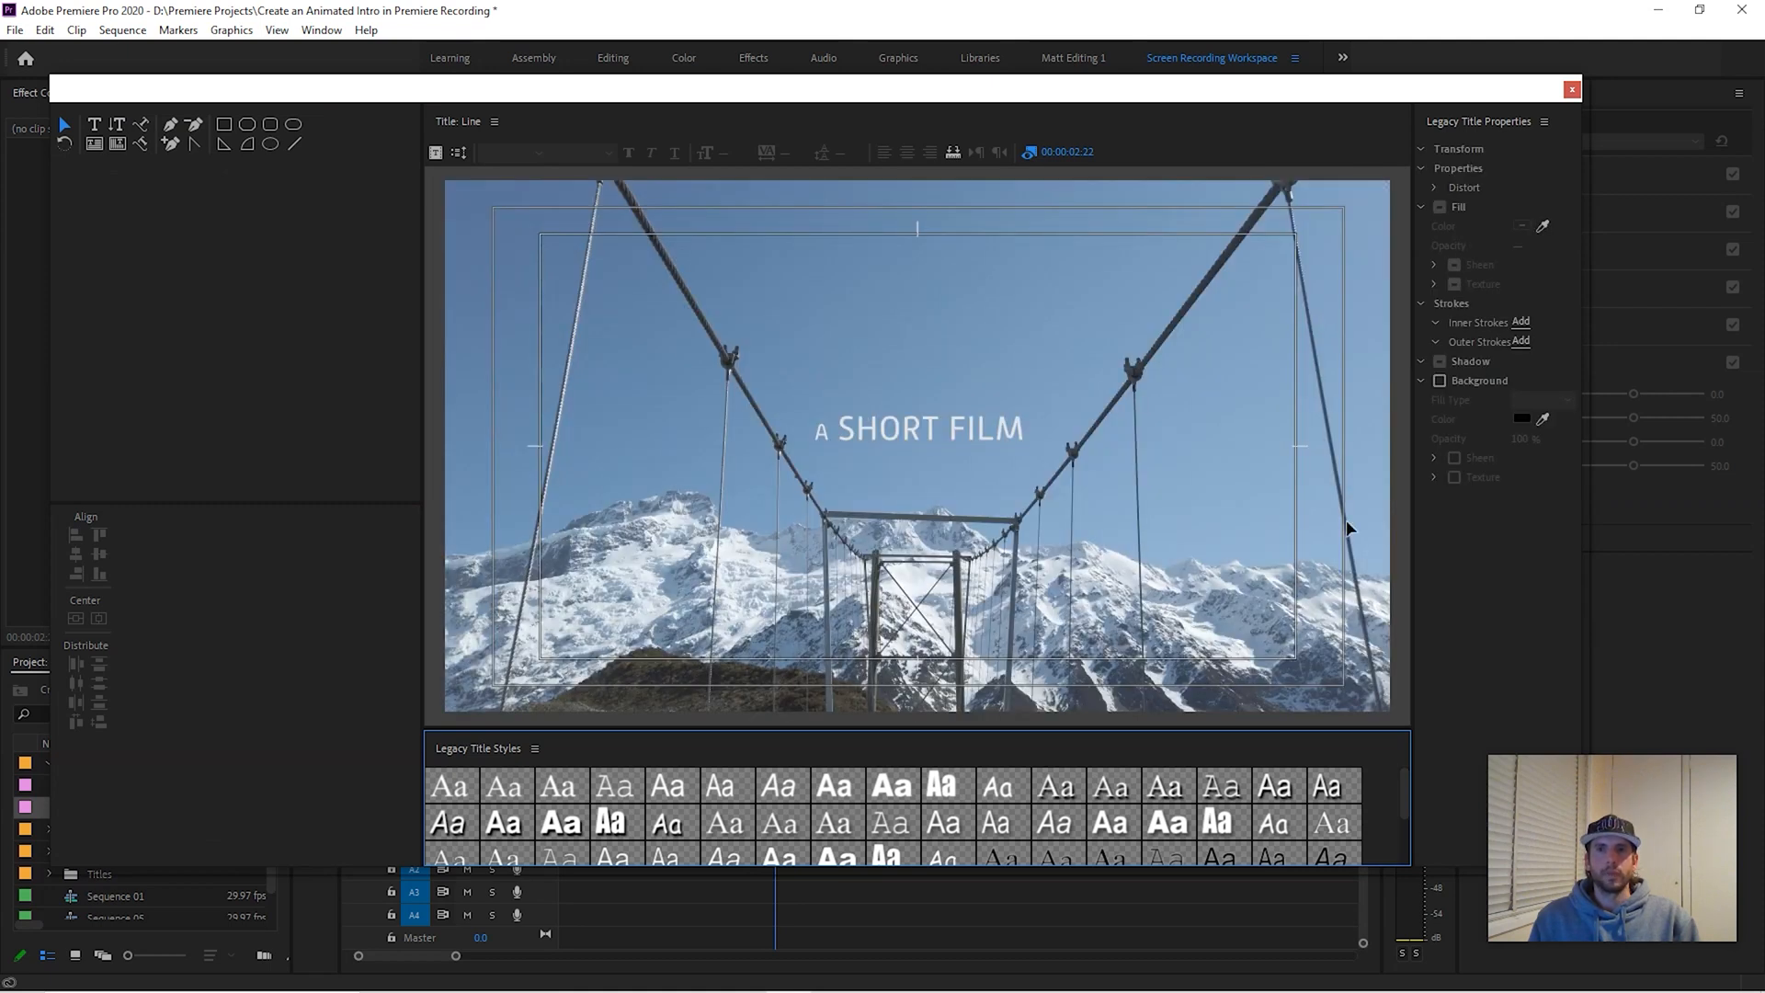
- Draw a horizontal line about 872 wide just beneath the A SHORT FILM text and widen the title properties area
click(294, 144)
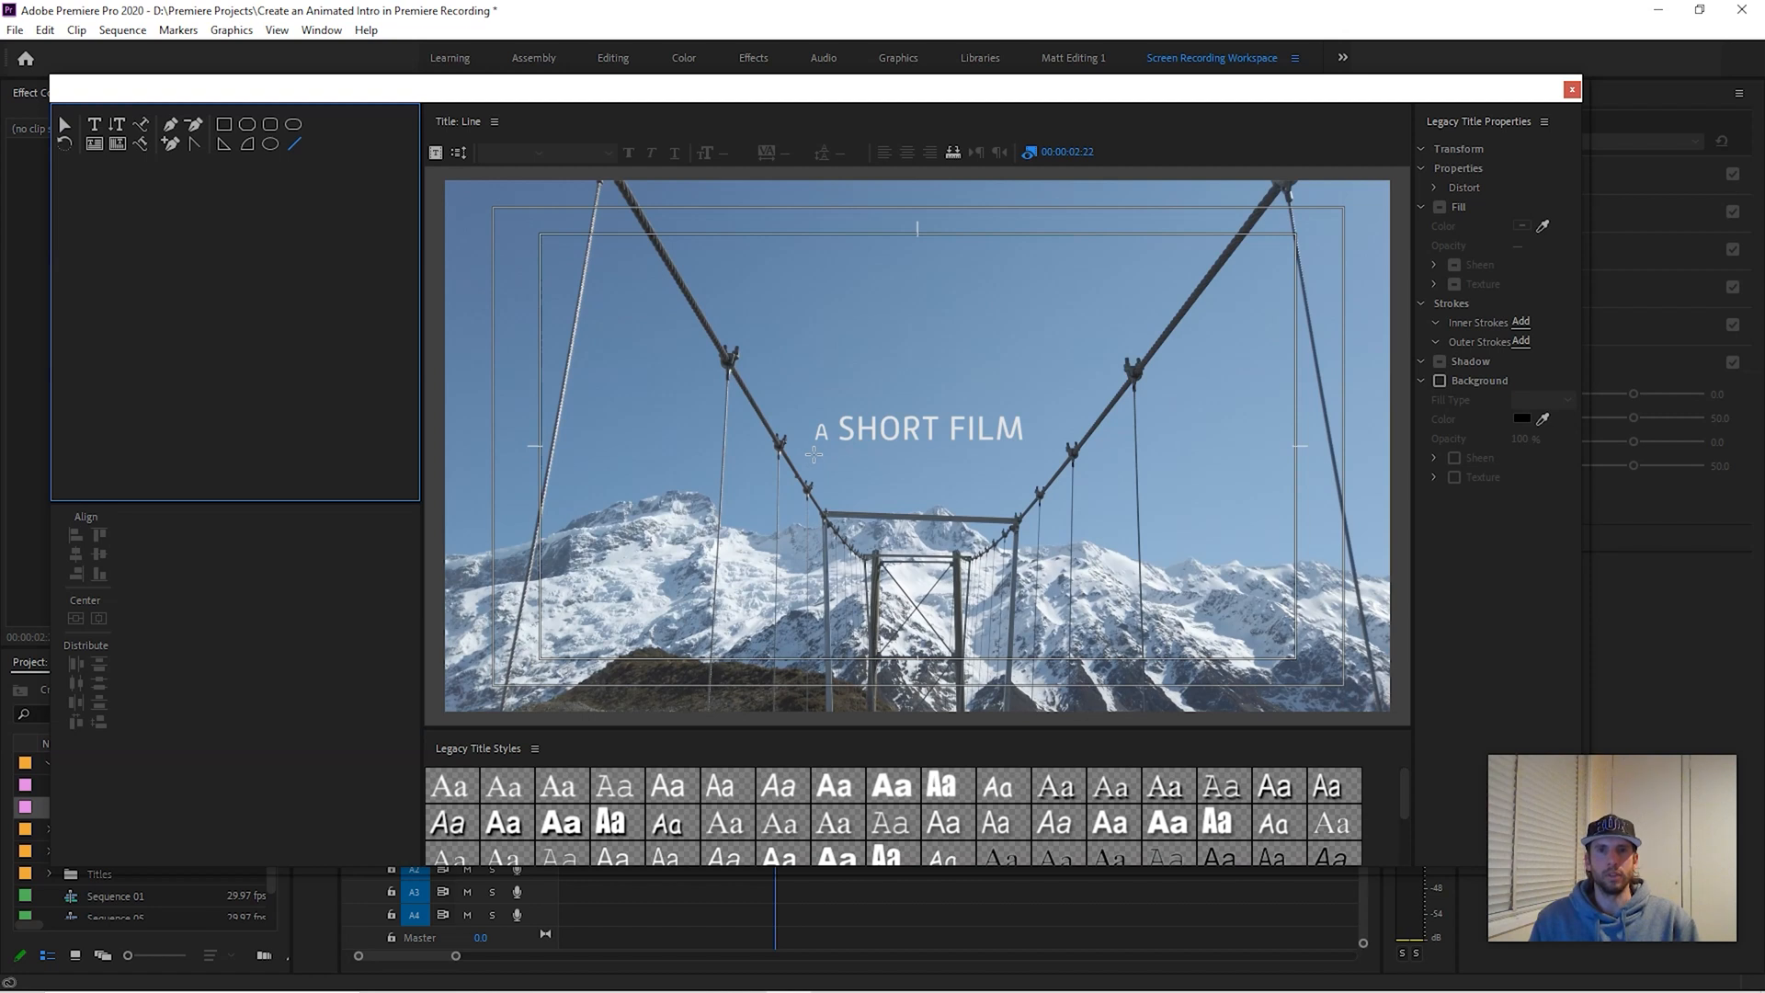
click(813, 453)
drag(1008, 461, 1028, 455)
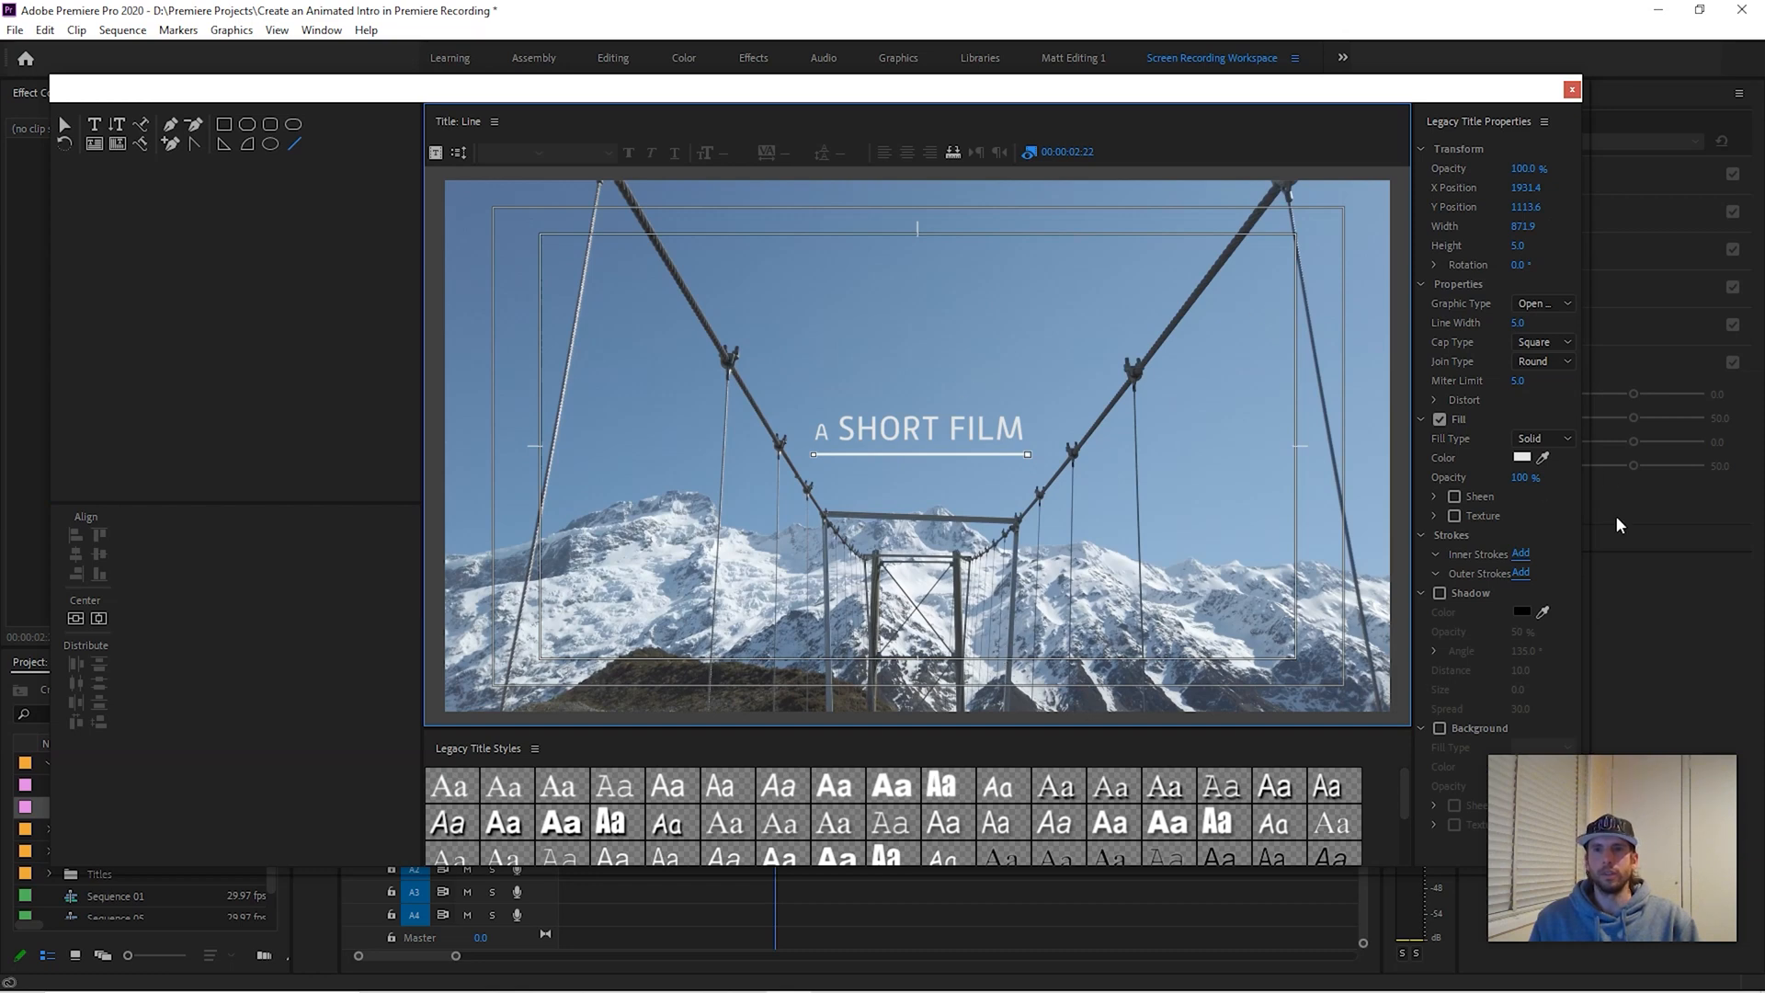
drag(1412, 266, 1304, 266)
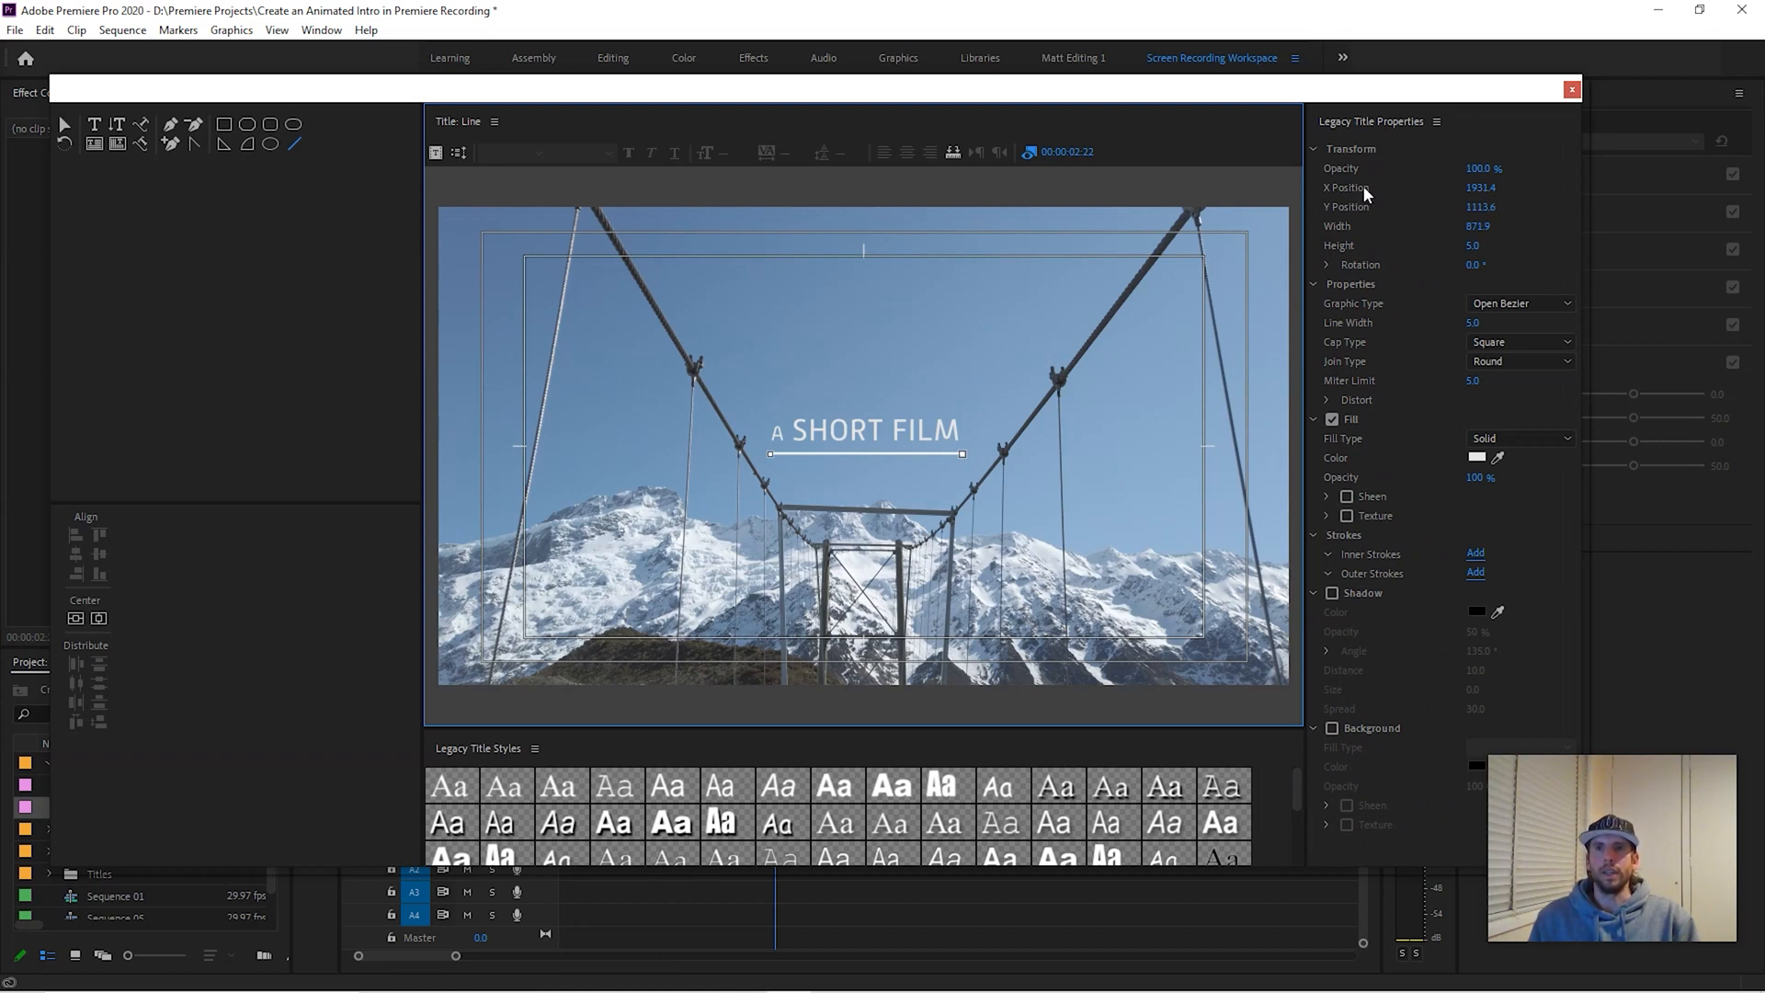
- Set the line's X Position to 1920 and close the title editor
click(1478, 189)
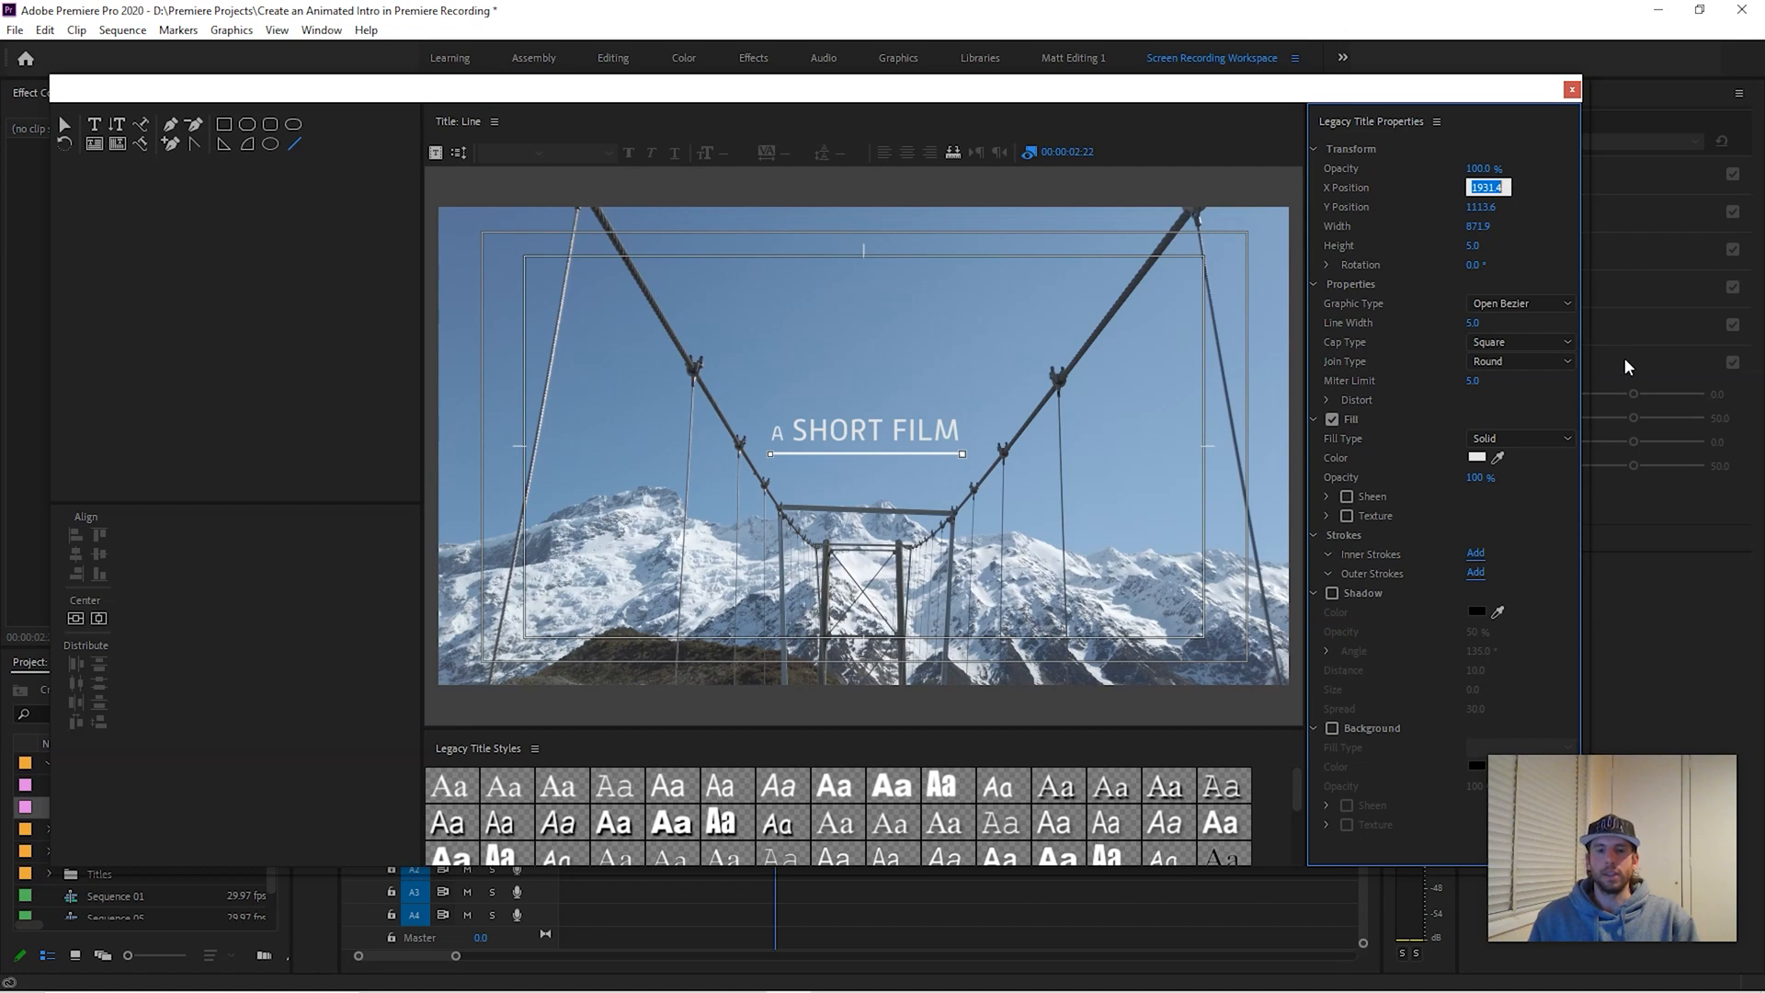
text(1920)
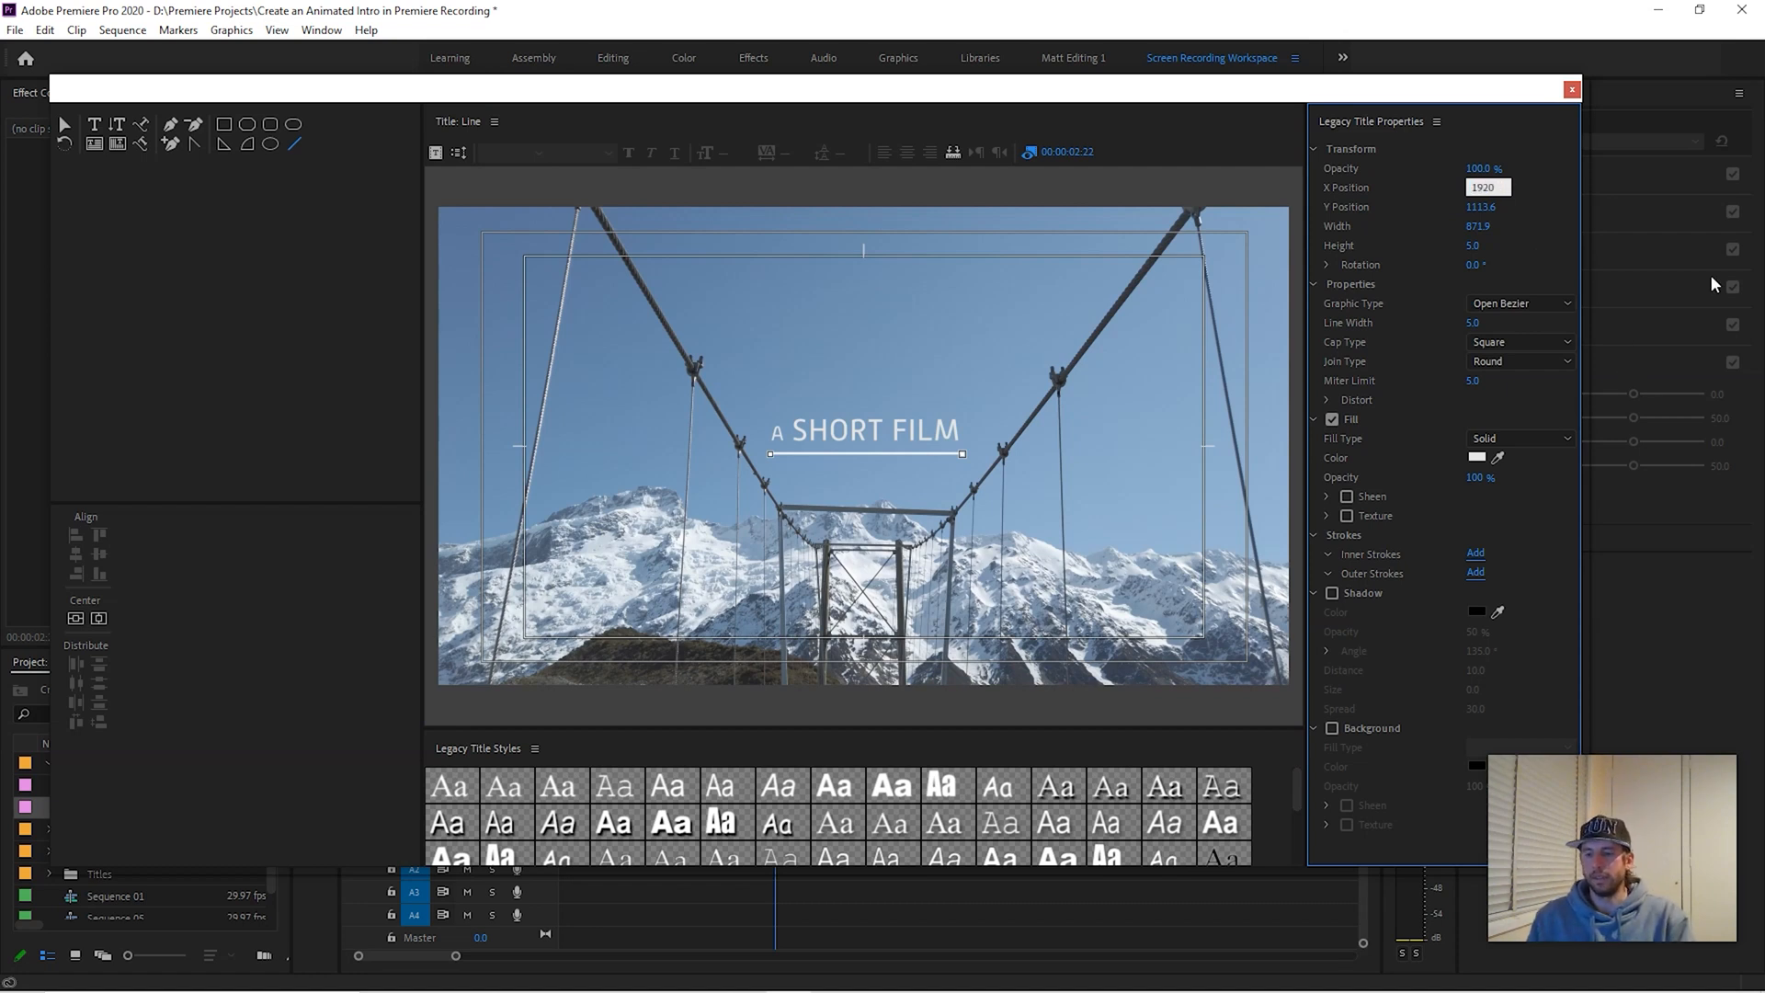
key(Return)
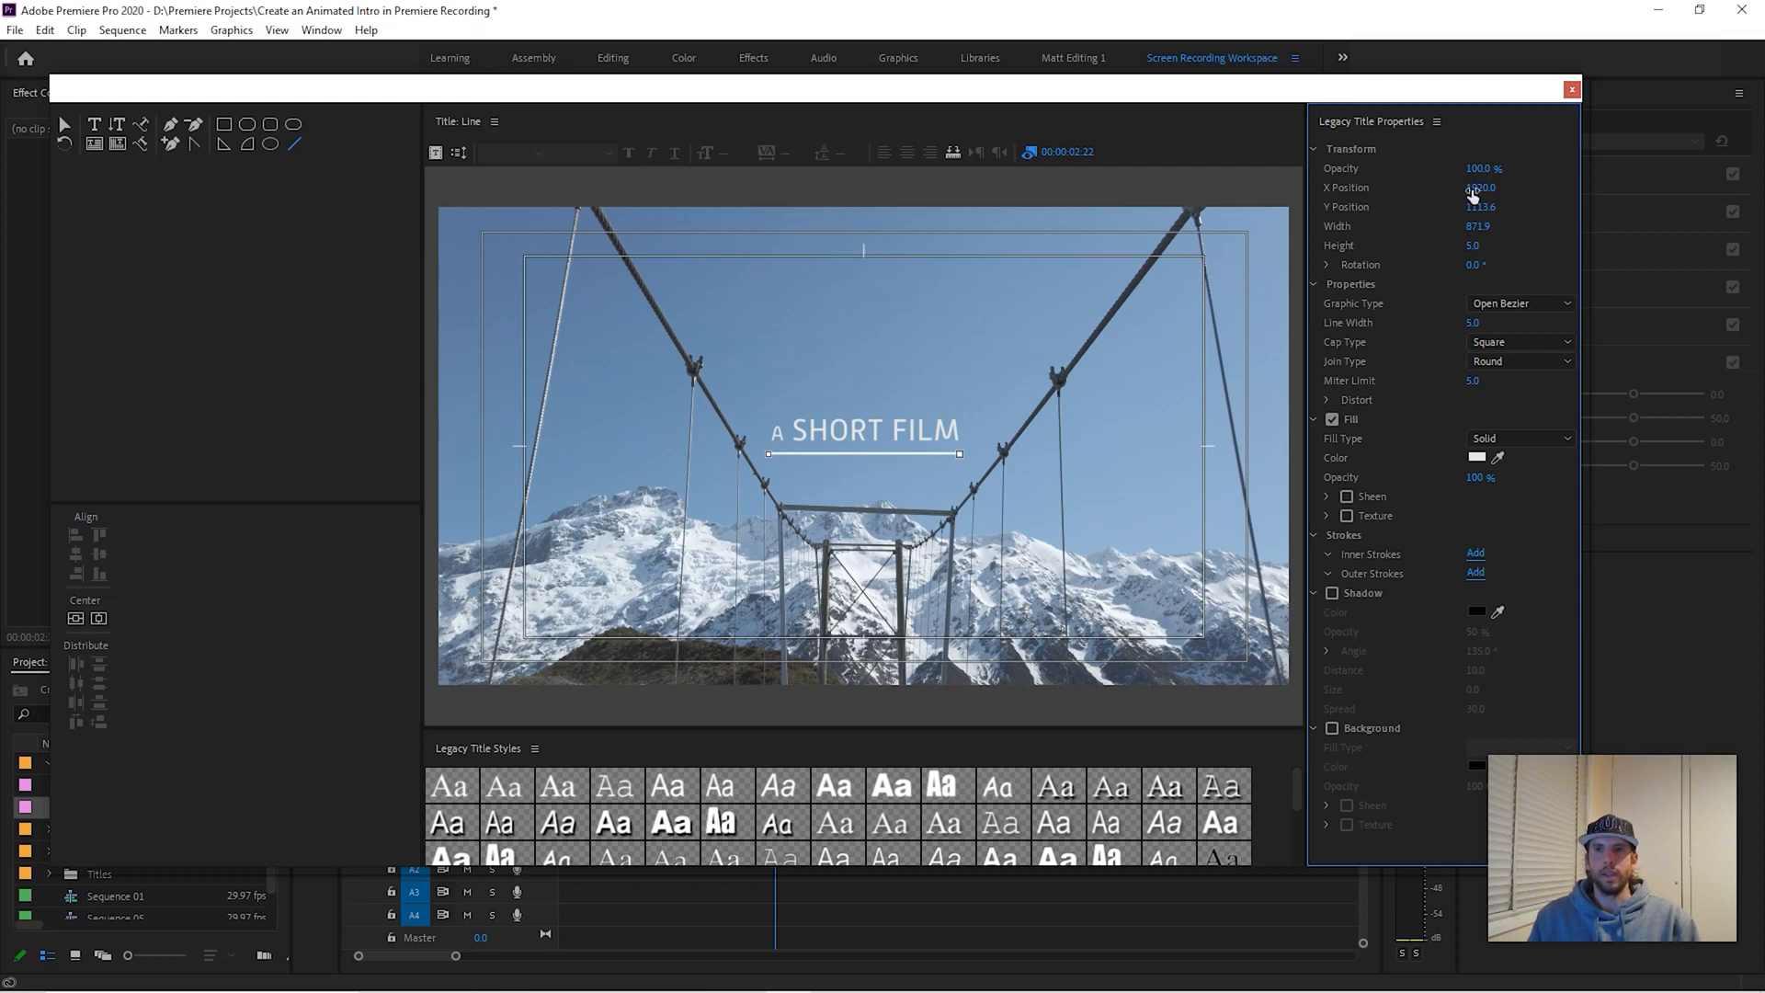
click(1573, 90)
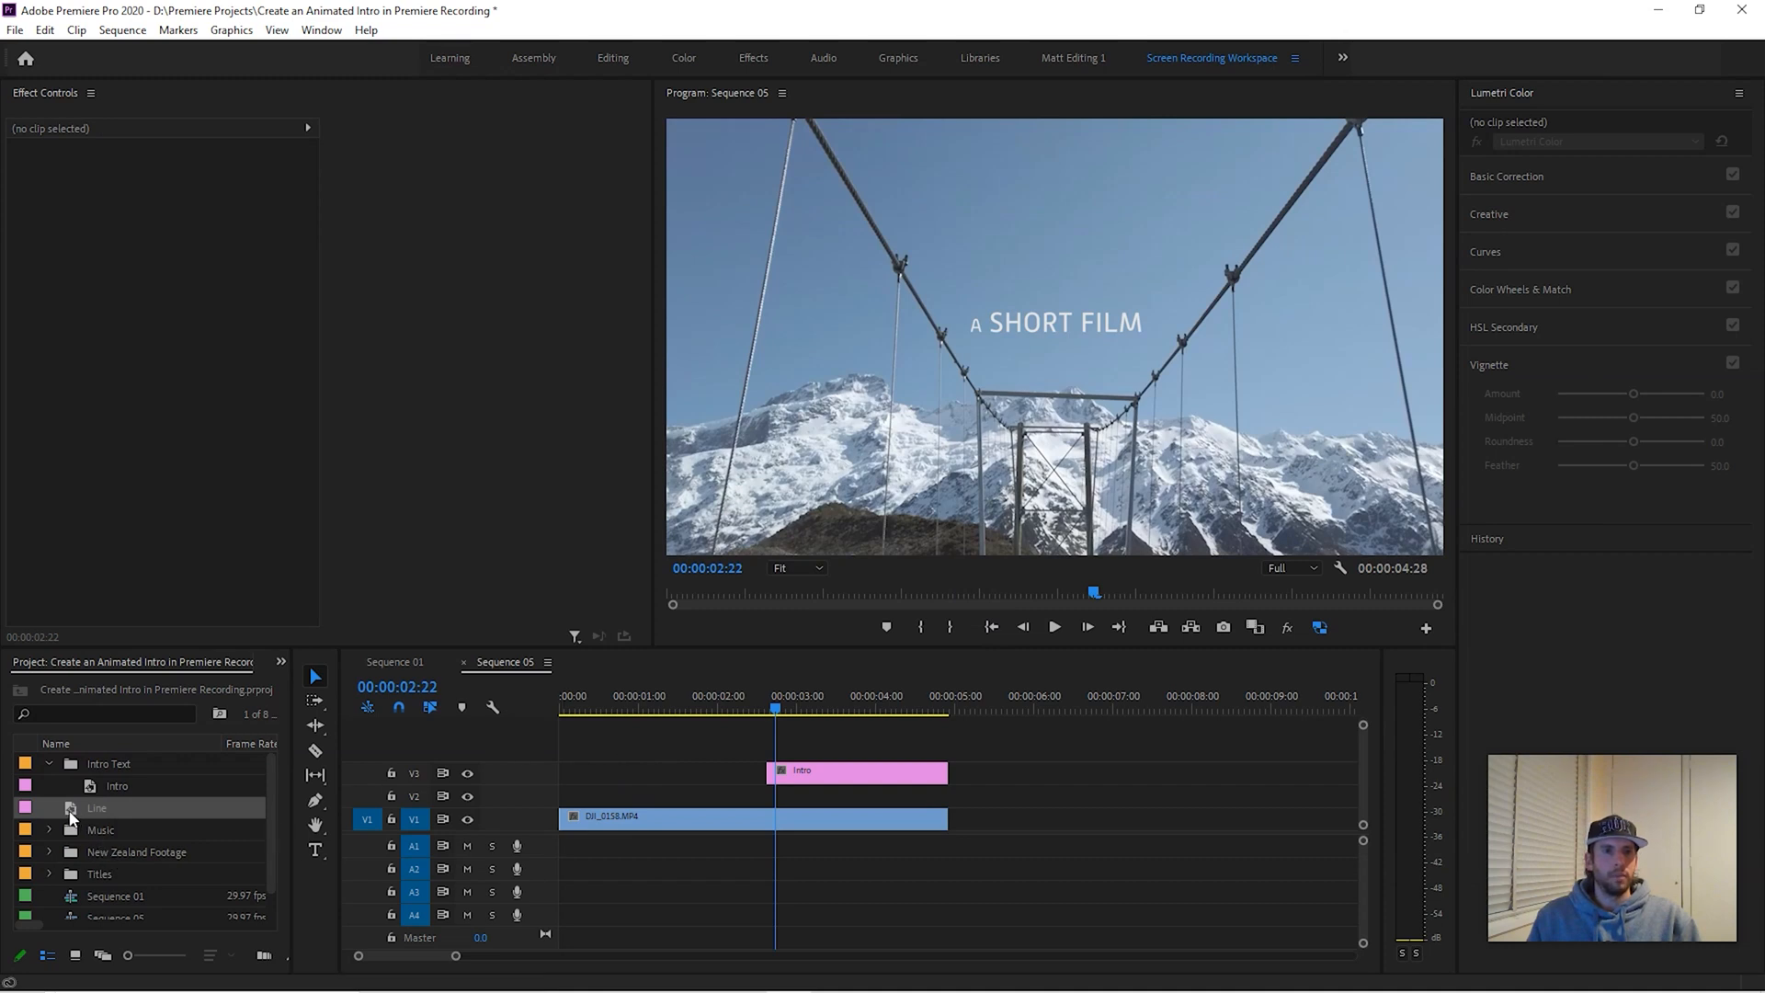
- Move the Line title into the Intro Text bin and place it on V2, aligned with the start of the Intro clip
drag(71, 818, 74, 769)
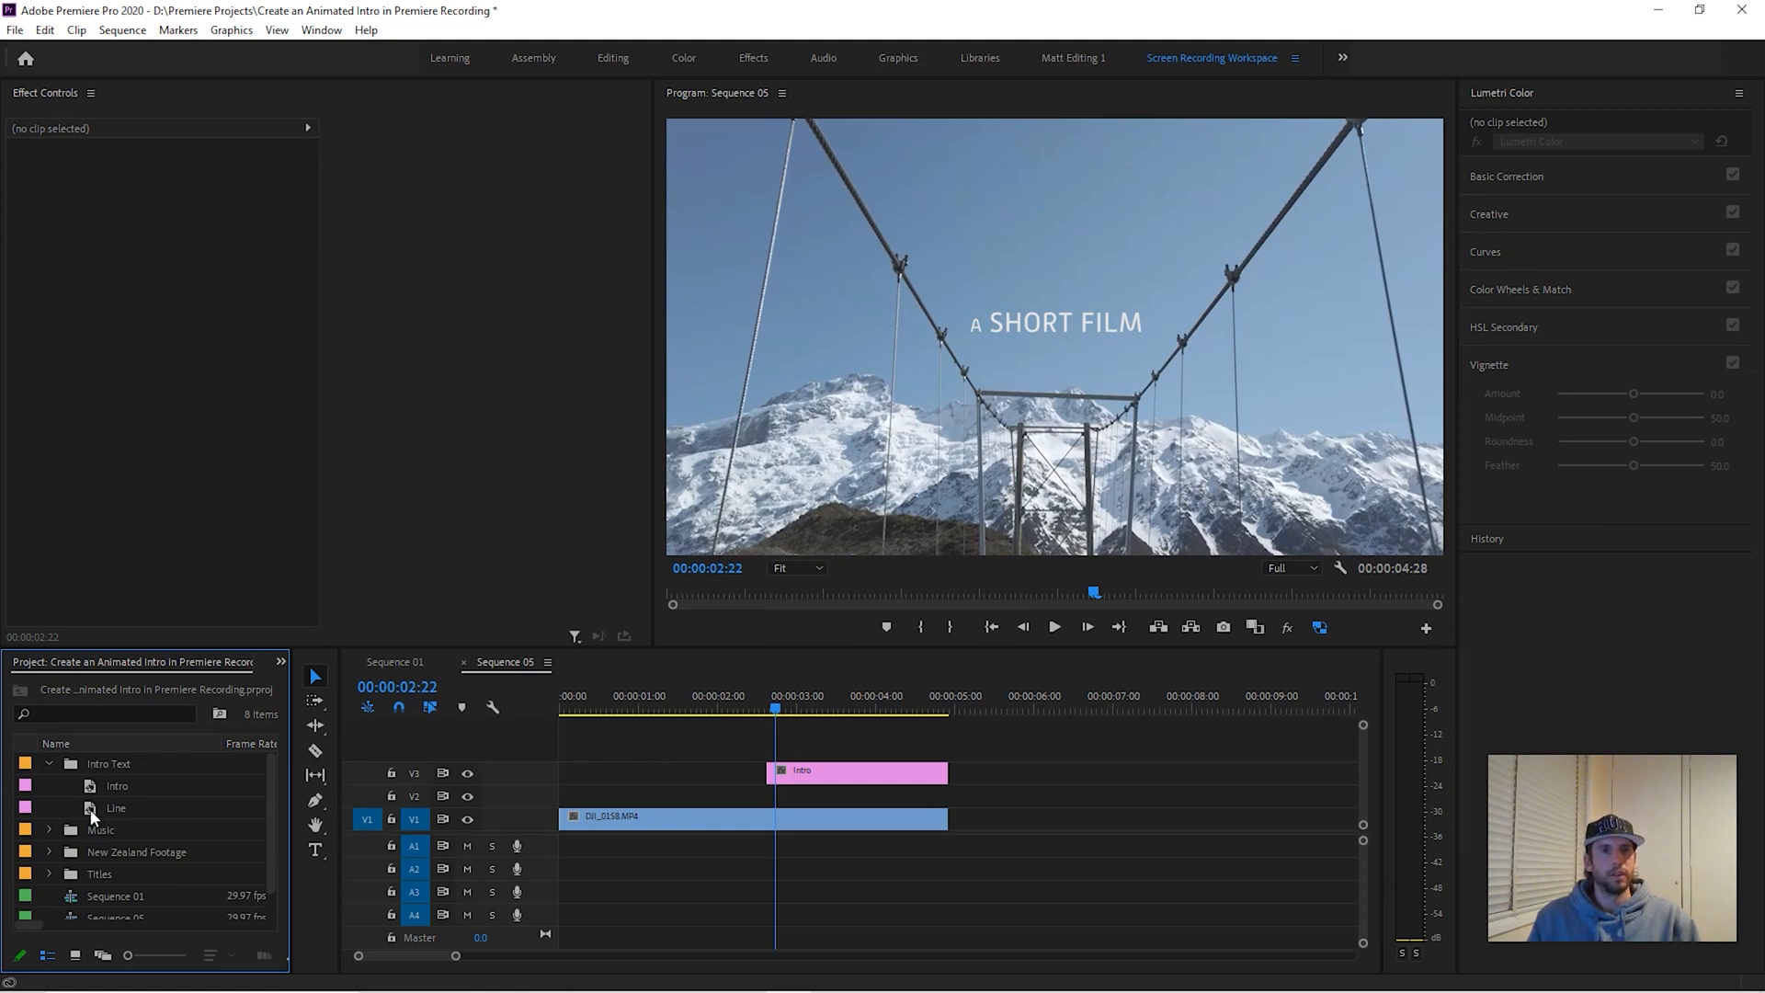
click(92, 810)
drag(91, 815, 774, 798)
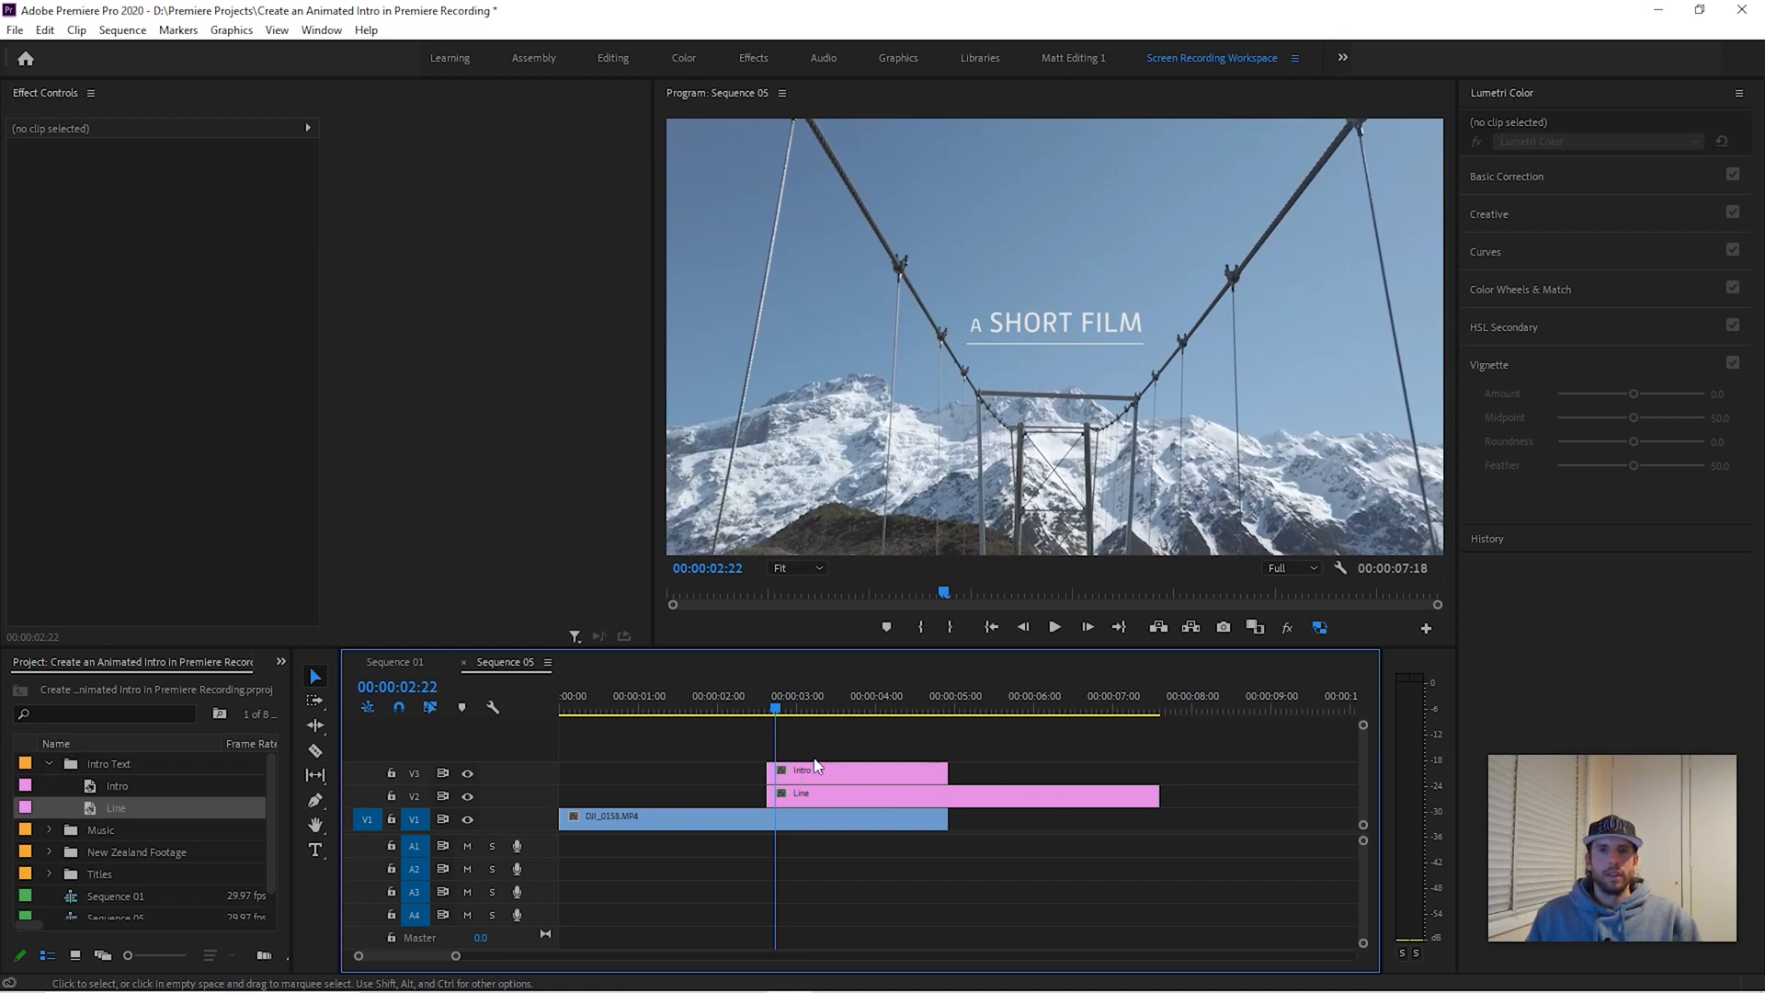
- Snap the playhead to the start of the Intro and Line clips at 00:00:02:19
click(763, 714)
mouse_move(762, 715)
mouse_down()
mouse_move(805, 713)
mouse_move(769, 711)
mouse_up()
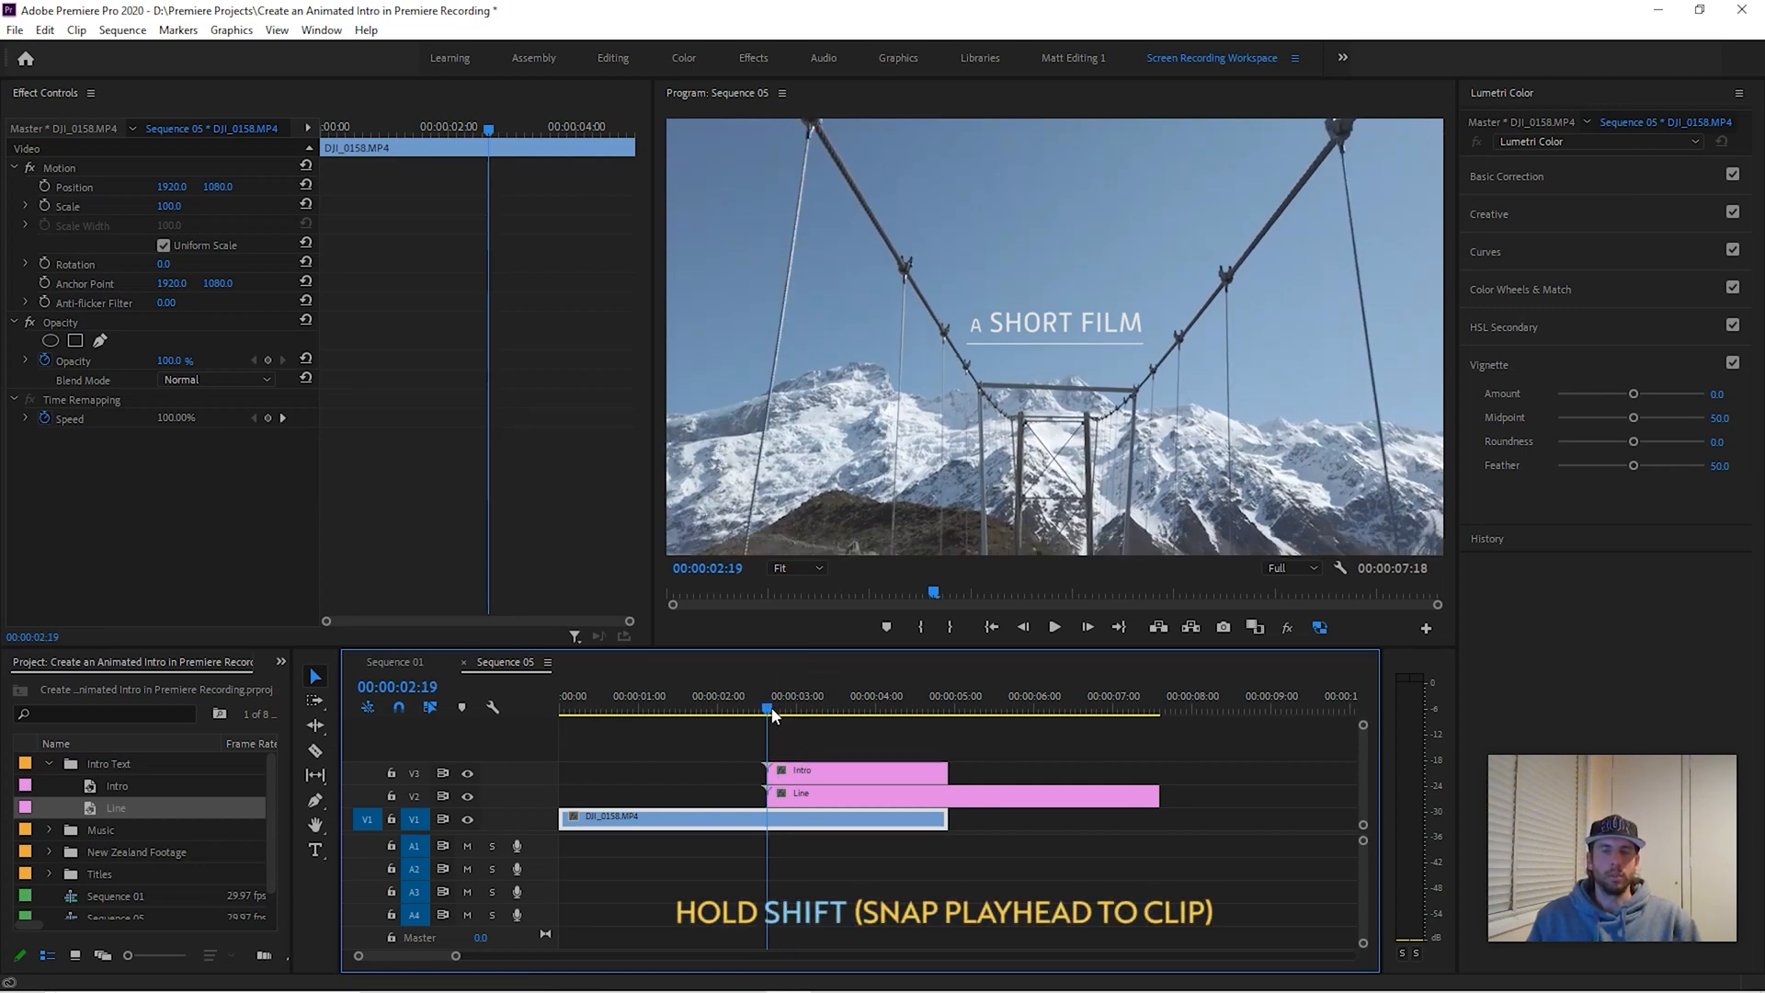
- Turn off Uniform Scale on the Line clip and keyframe its Scale Width at 0 at 00:00:02:19
click(784, 800)
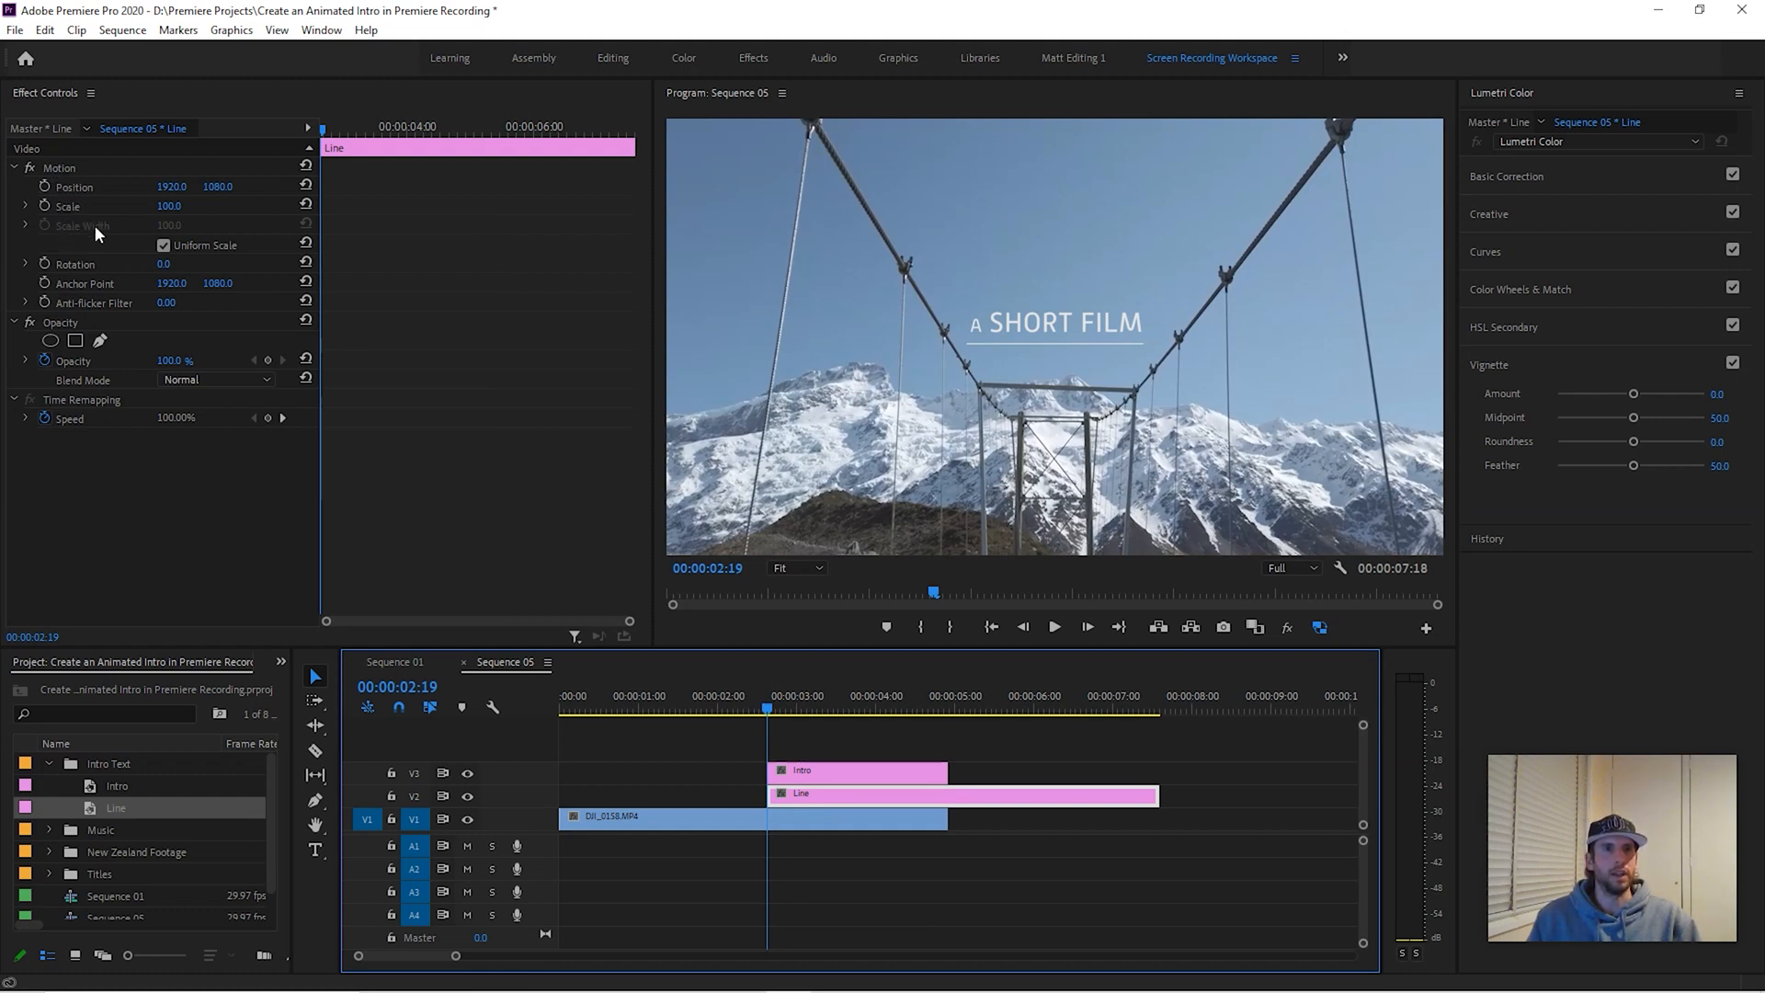
click(26, 208)
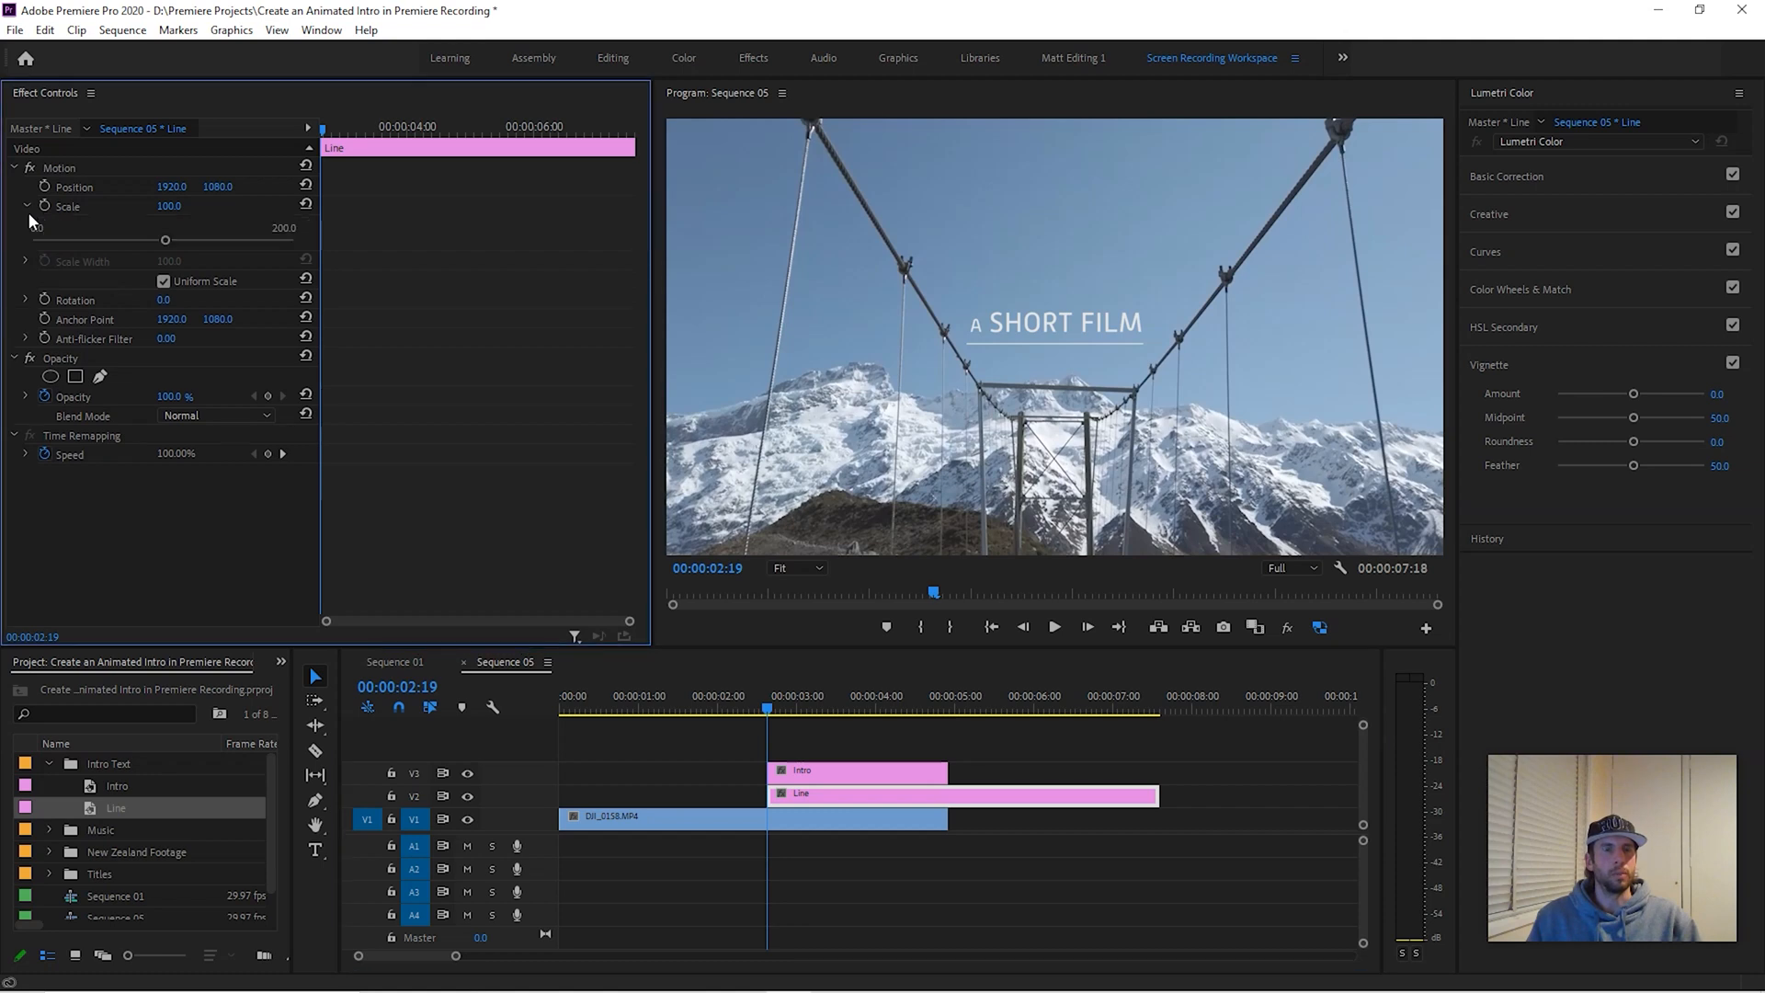
click(164, 284)
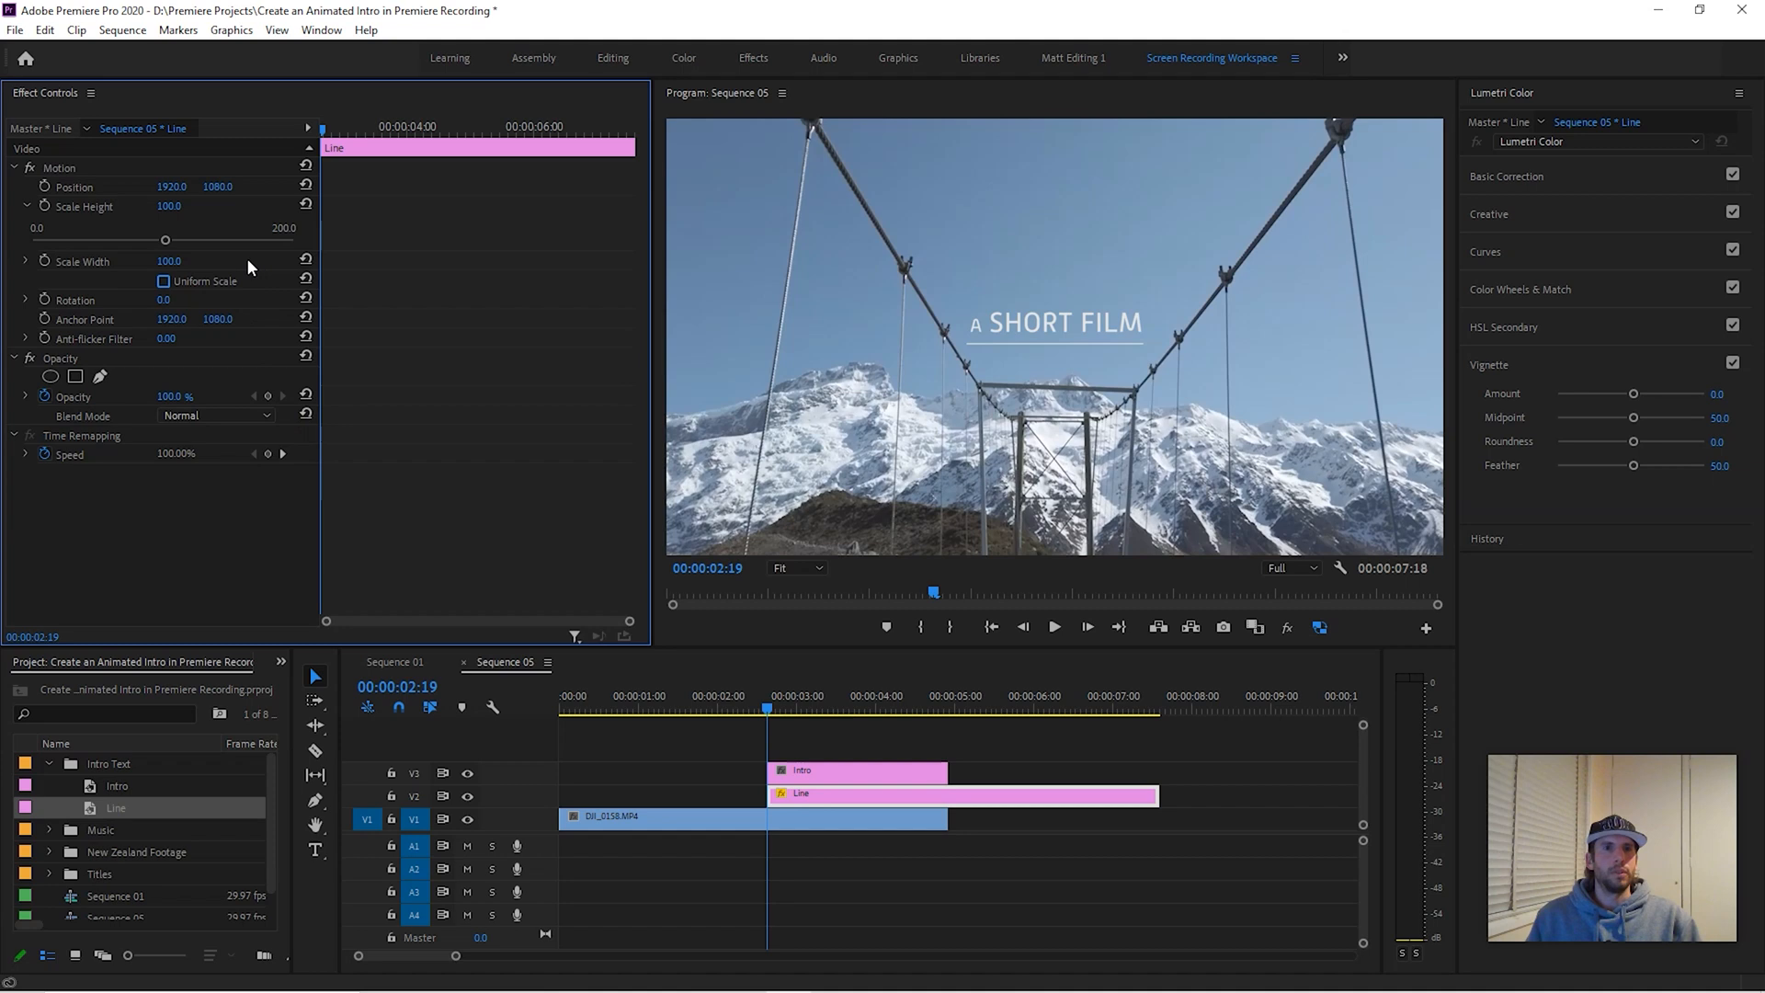
click(45, 261)
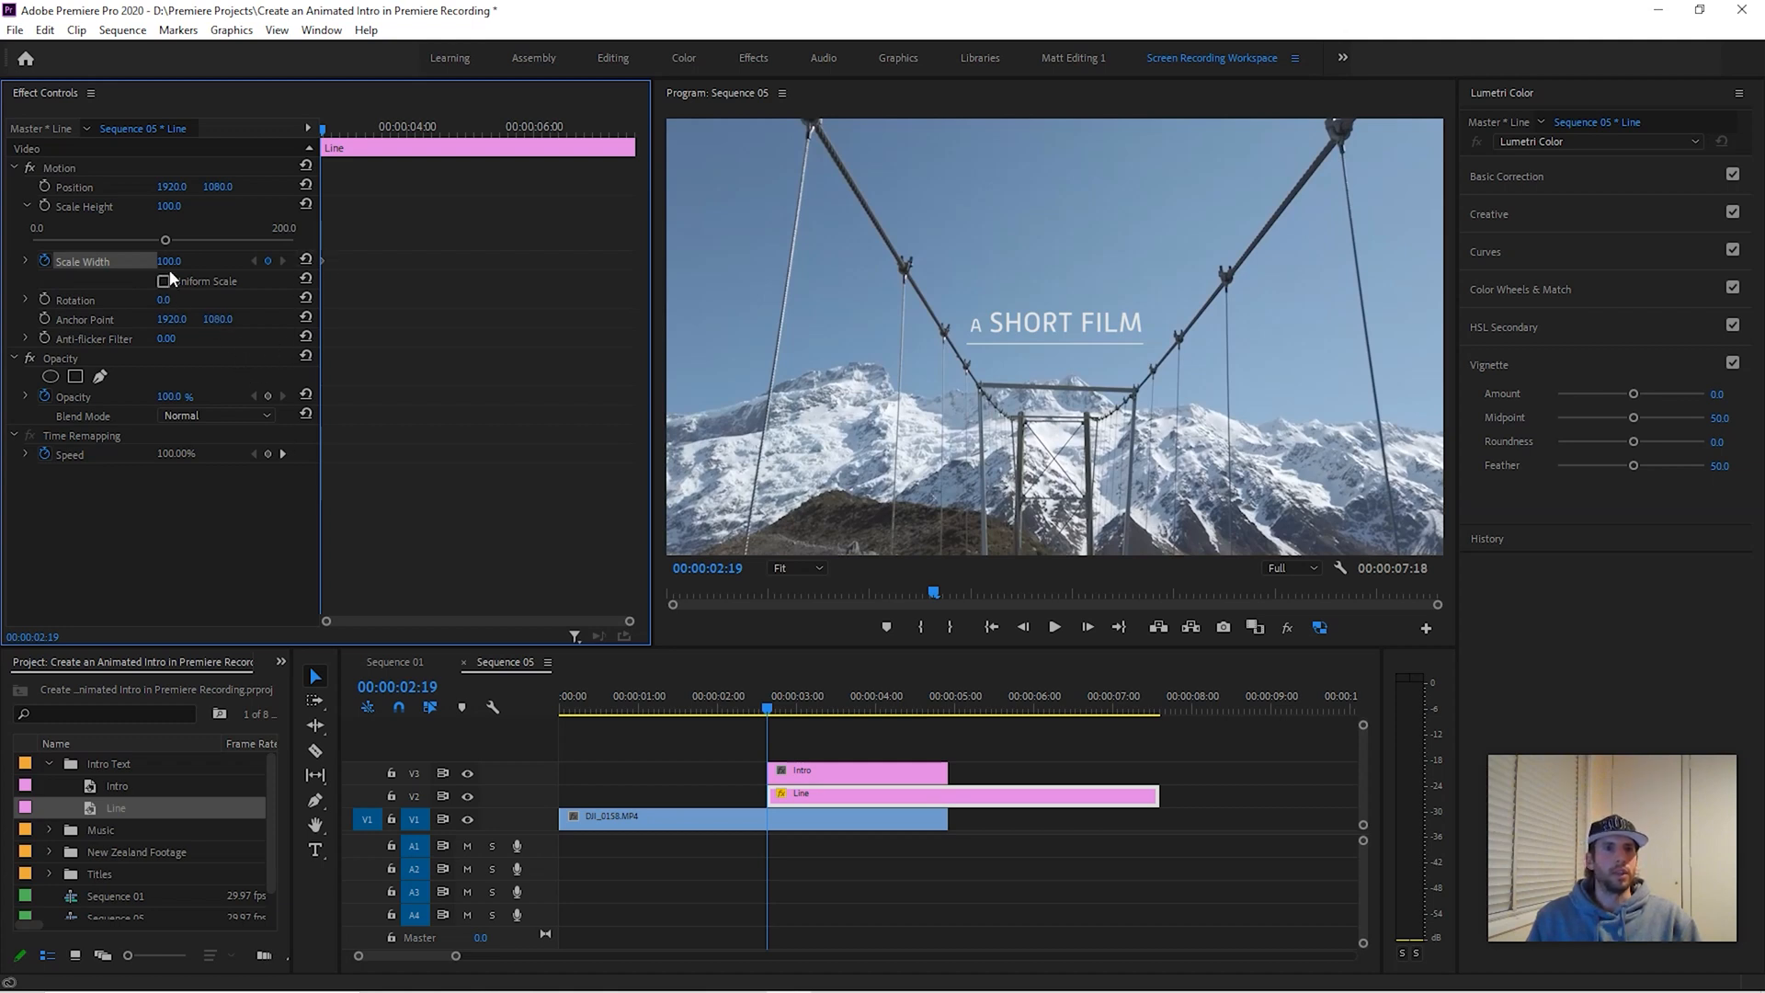
text(0)
key(Return)
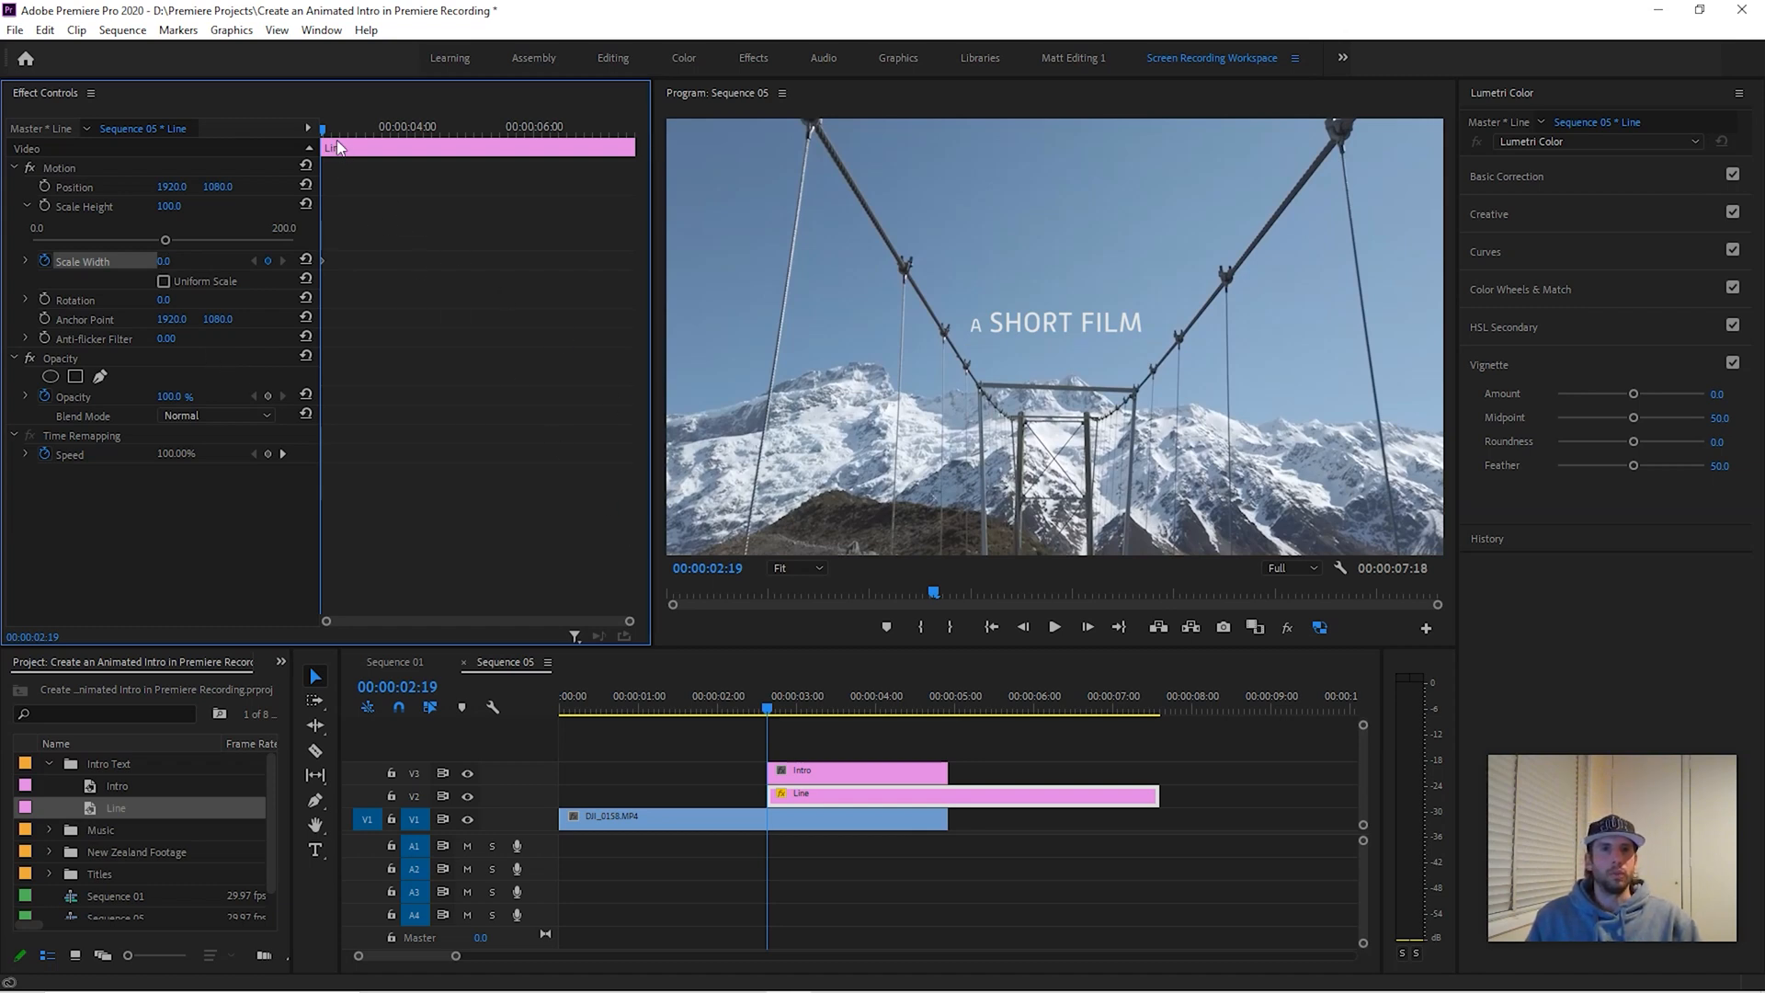
- Add a second Scale Width keyframe of 100 on the Line clip 15 frames ahead, at 00:00:03:04
click(771, 713)
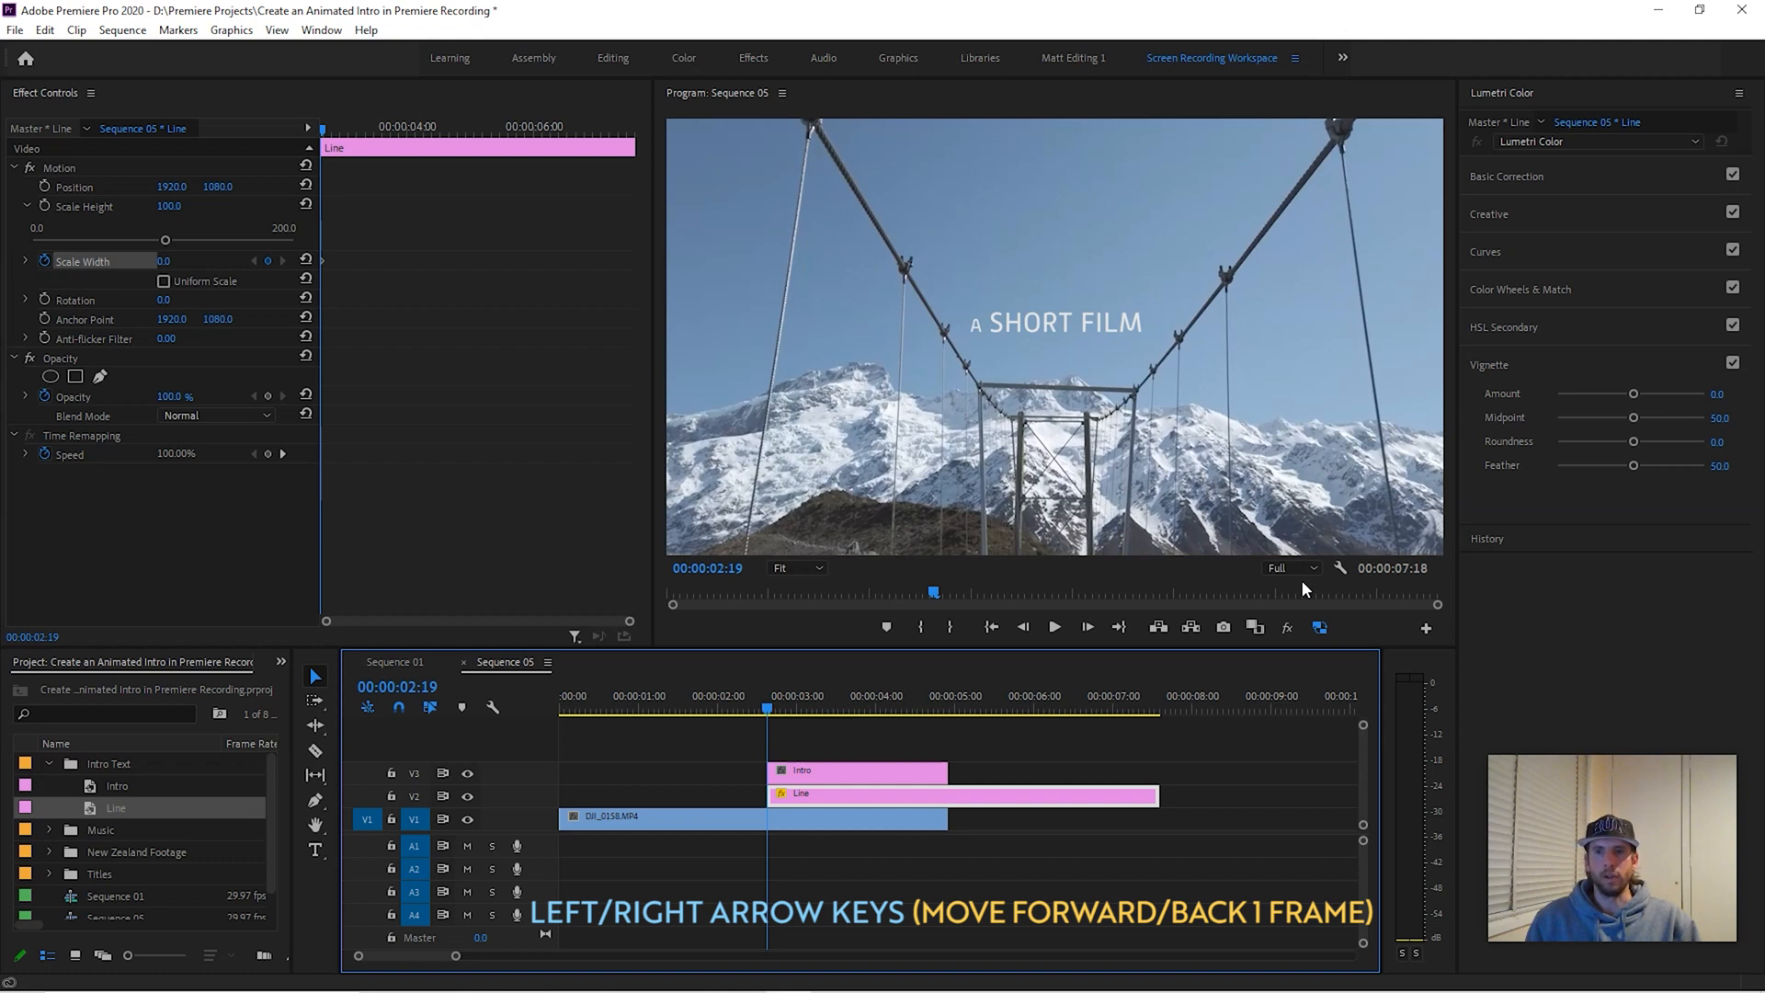
key(shift+Right)
key(shift+Right)
key(shift+Right)
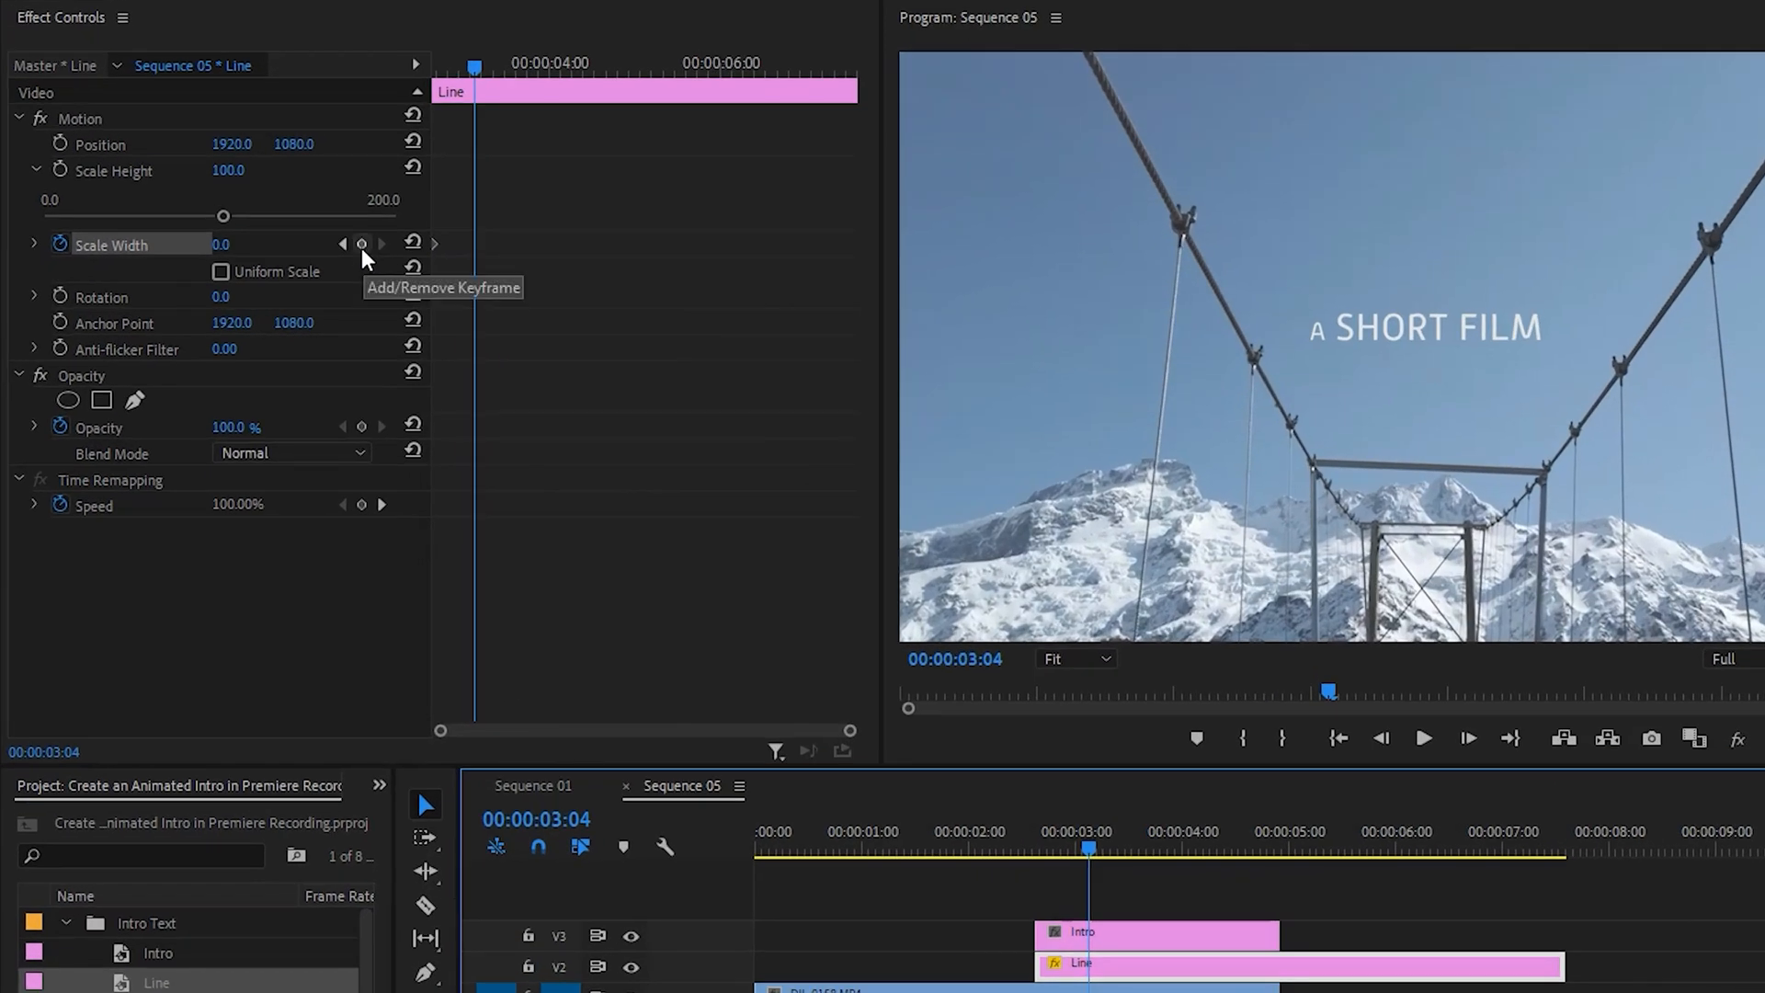
click(363, 245)
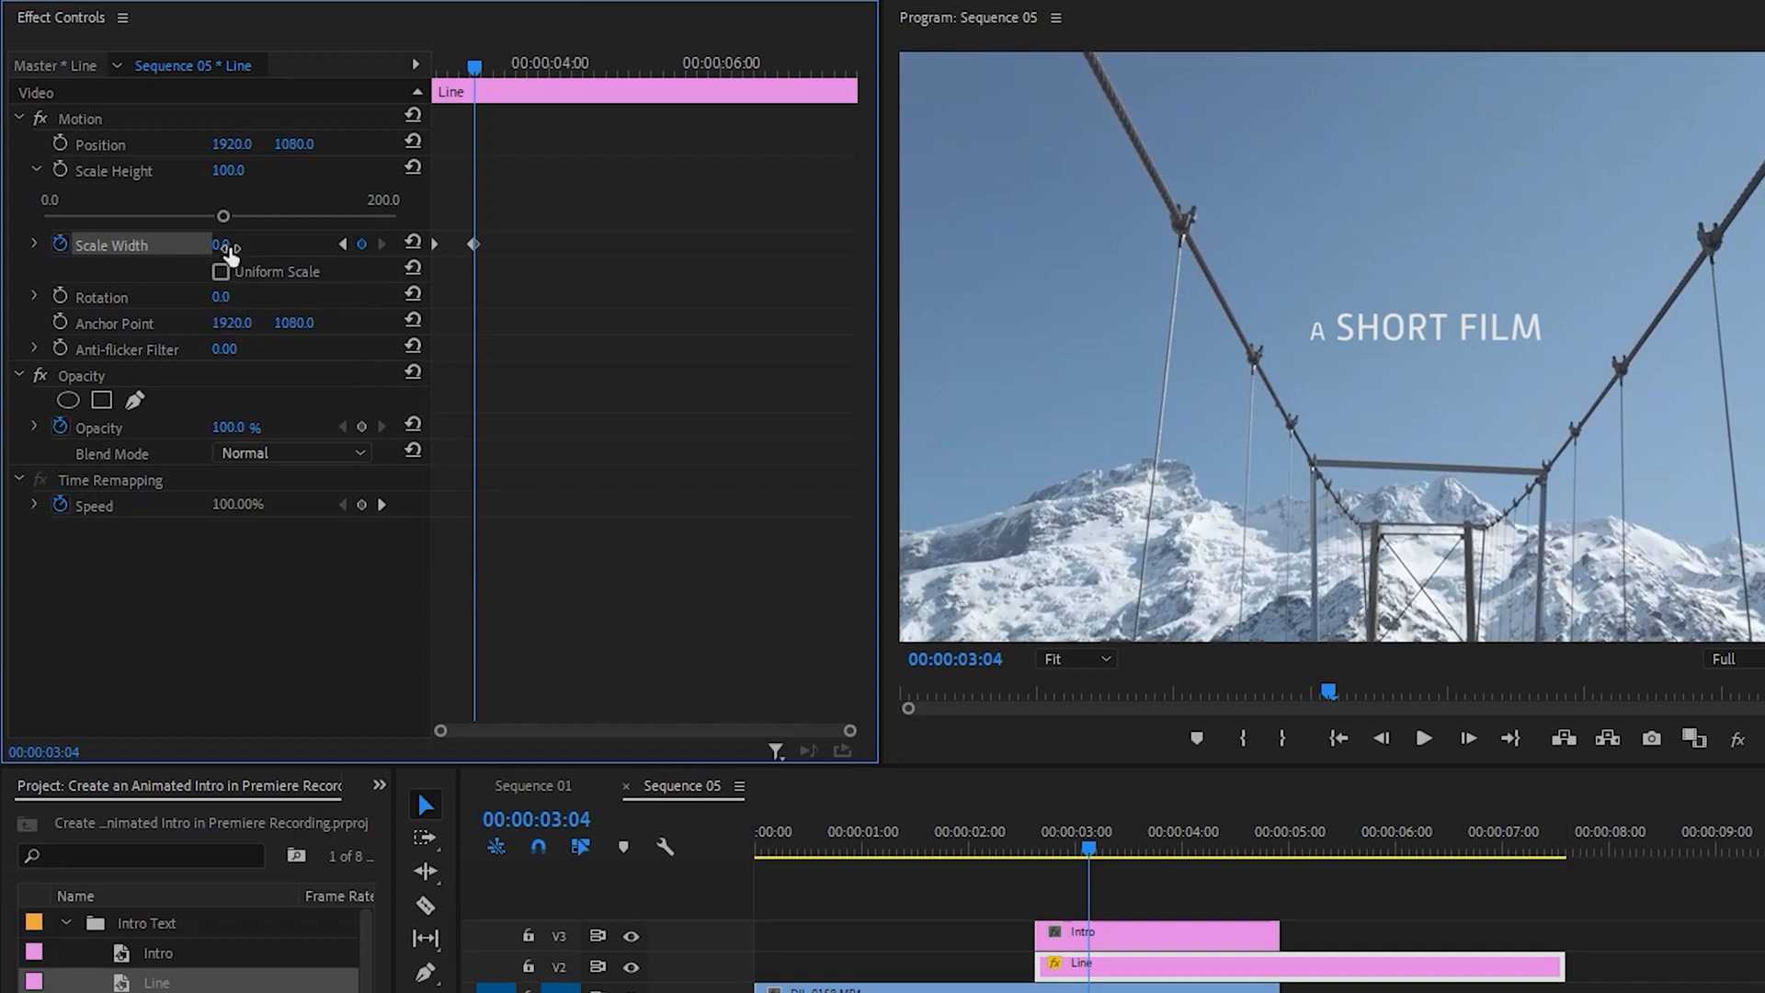
click(230, 246)
text(100)
key(Return)
- Play back the underline's width animation from just before the title clips start
drag(1087, 855, 1032, 864)
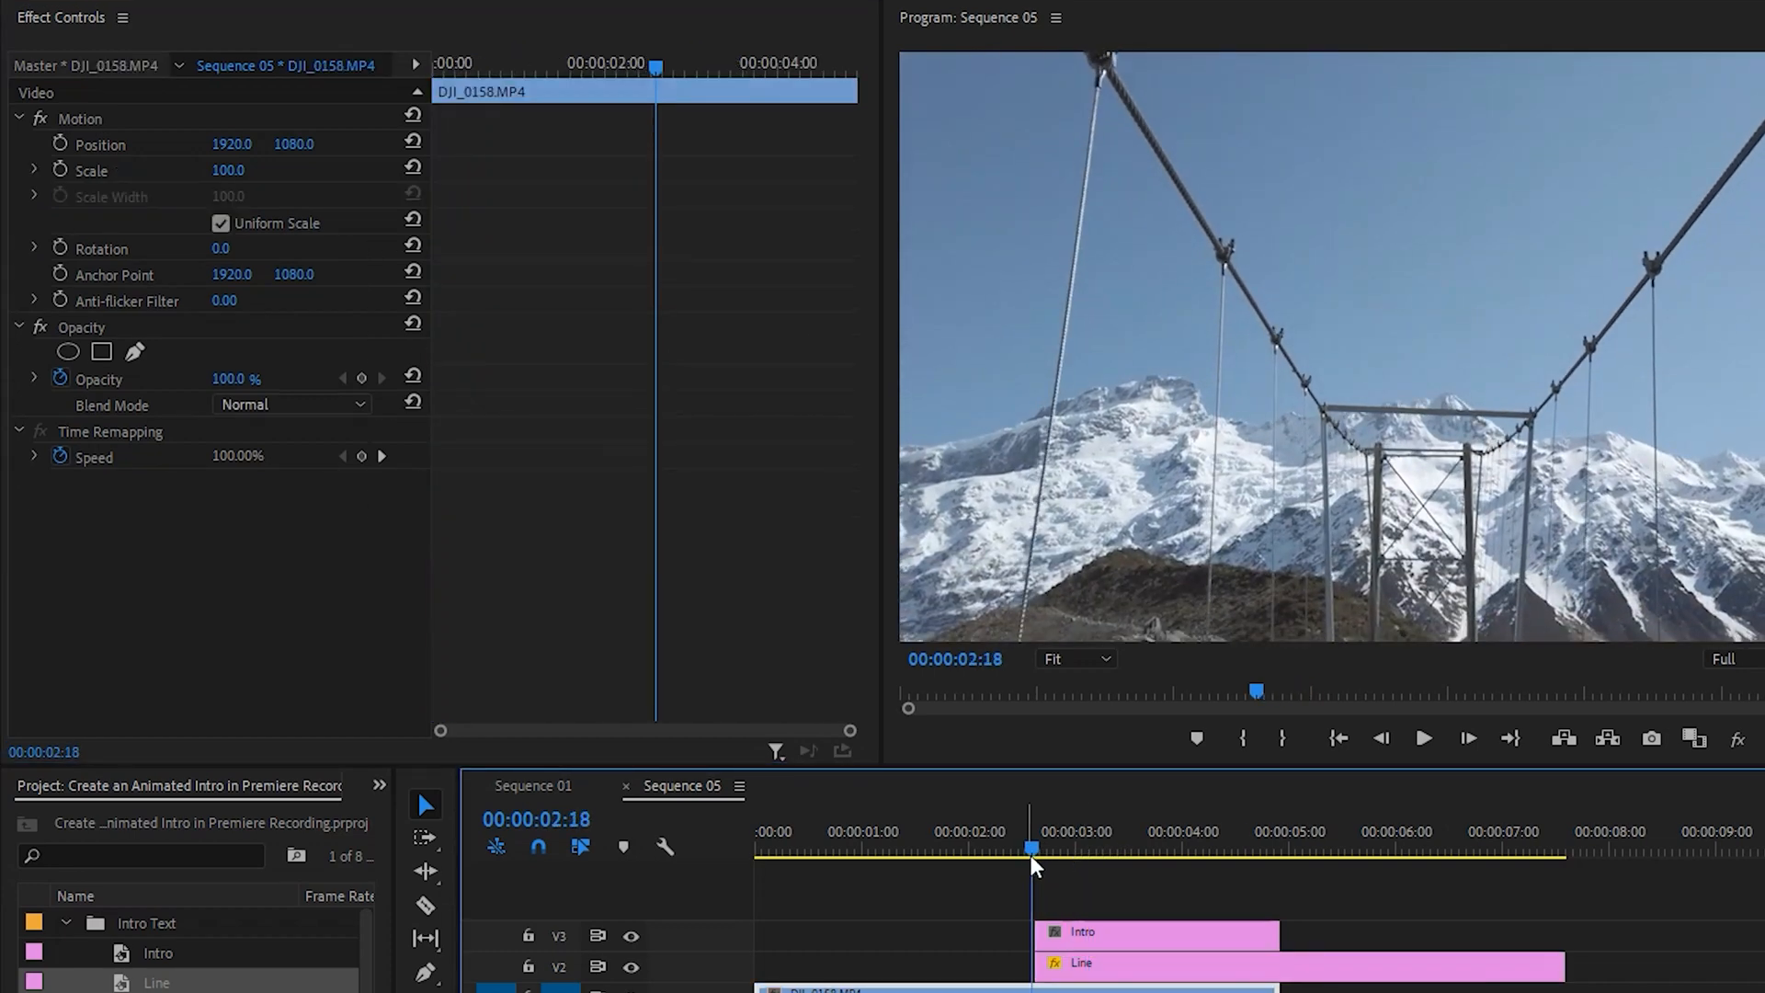
key(space)
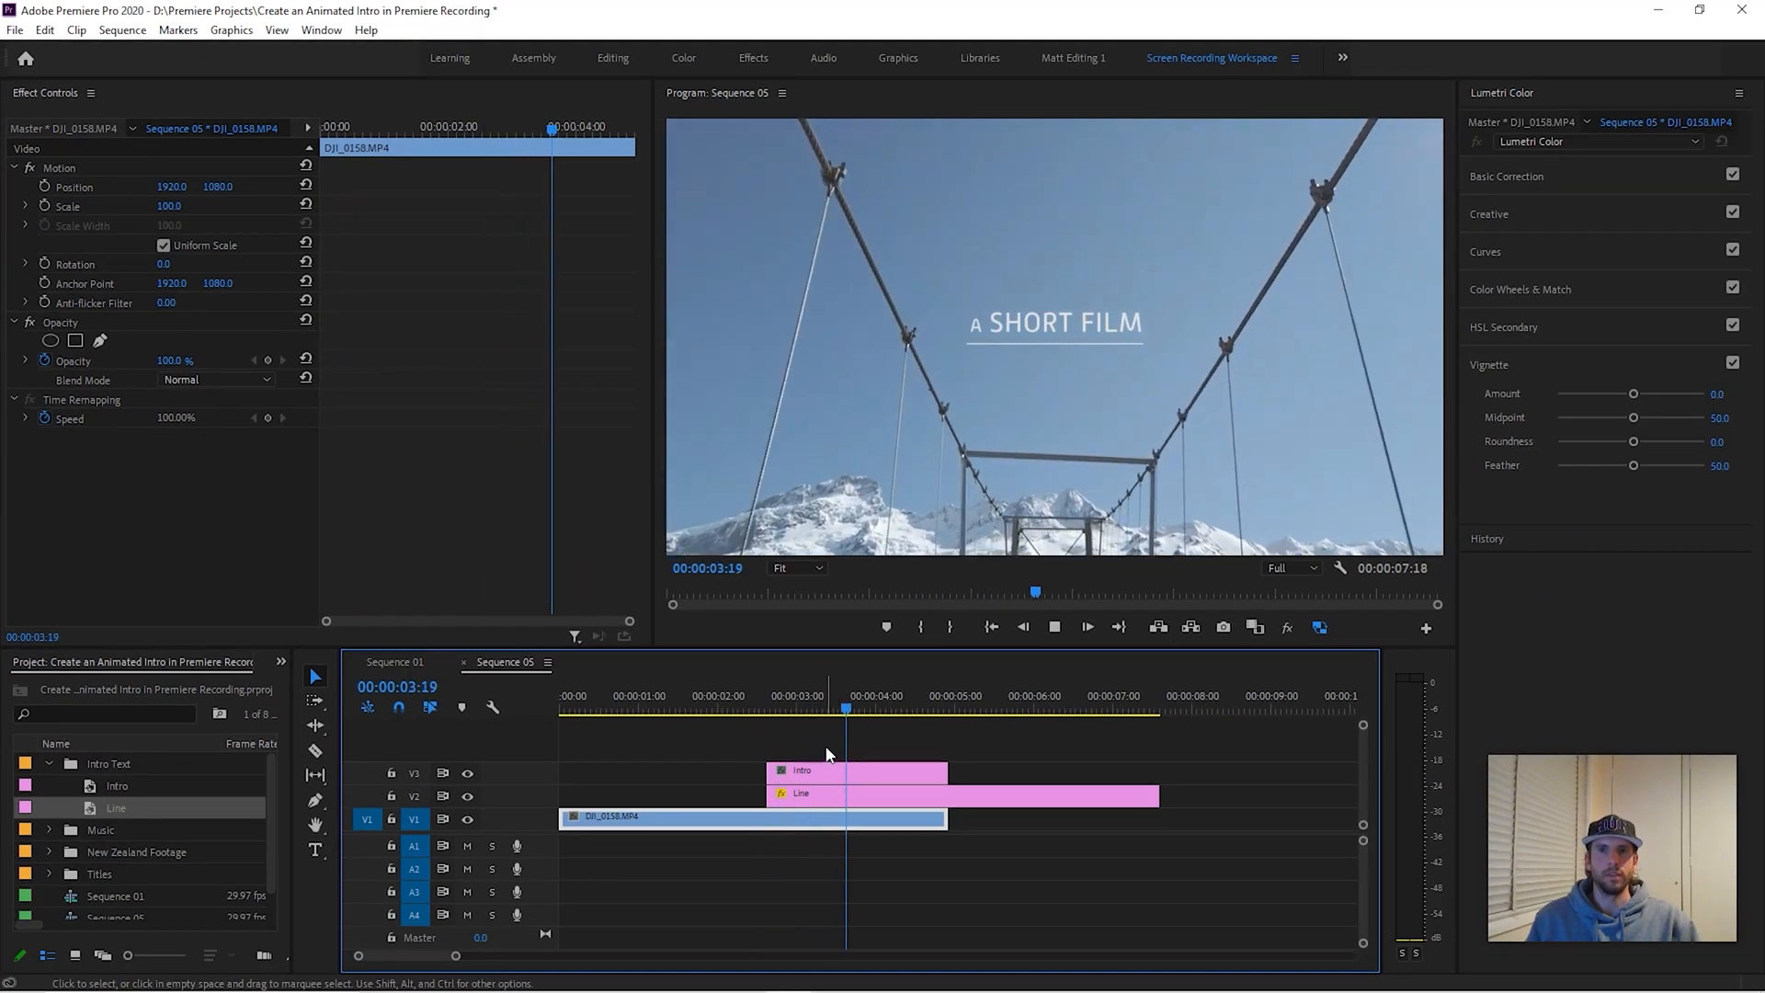
key(space)
drag(844, 715, 797, 715)
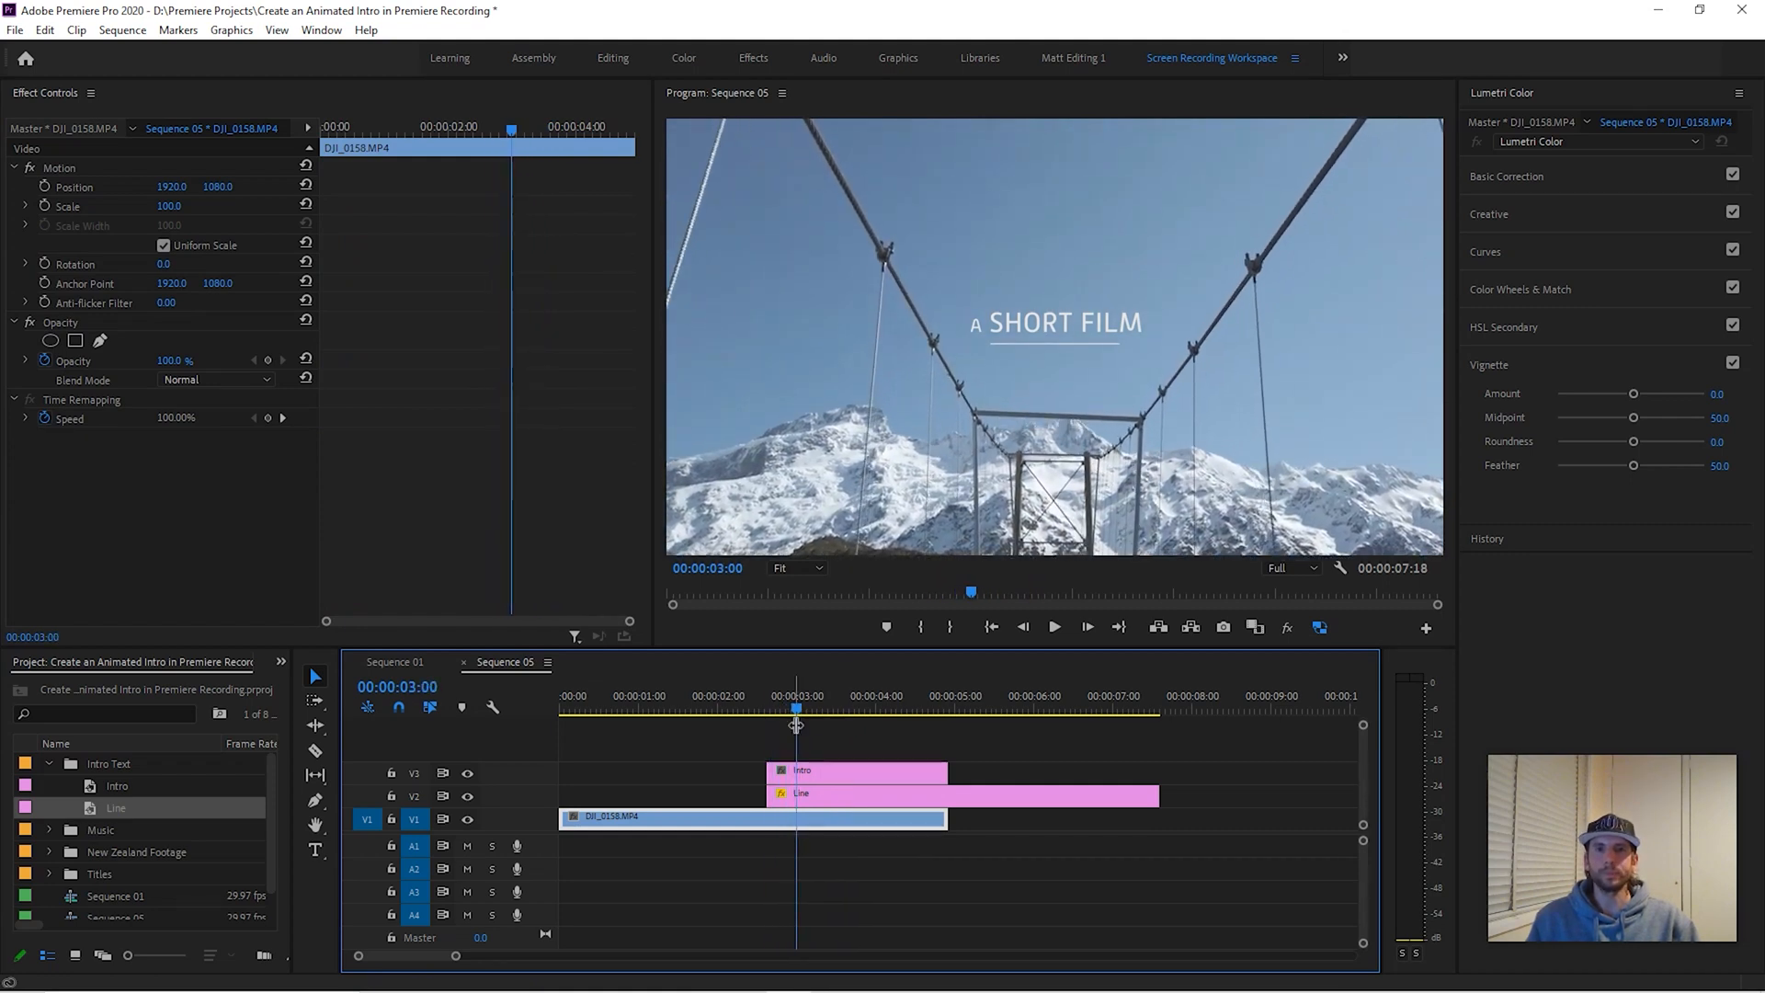
- Apply Ease Out to the Line clip's Scale Width keyframe at 00:00:03:04
click(828, 798)
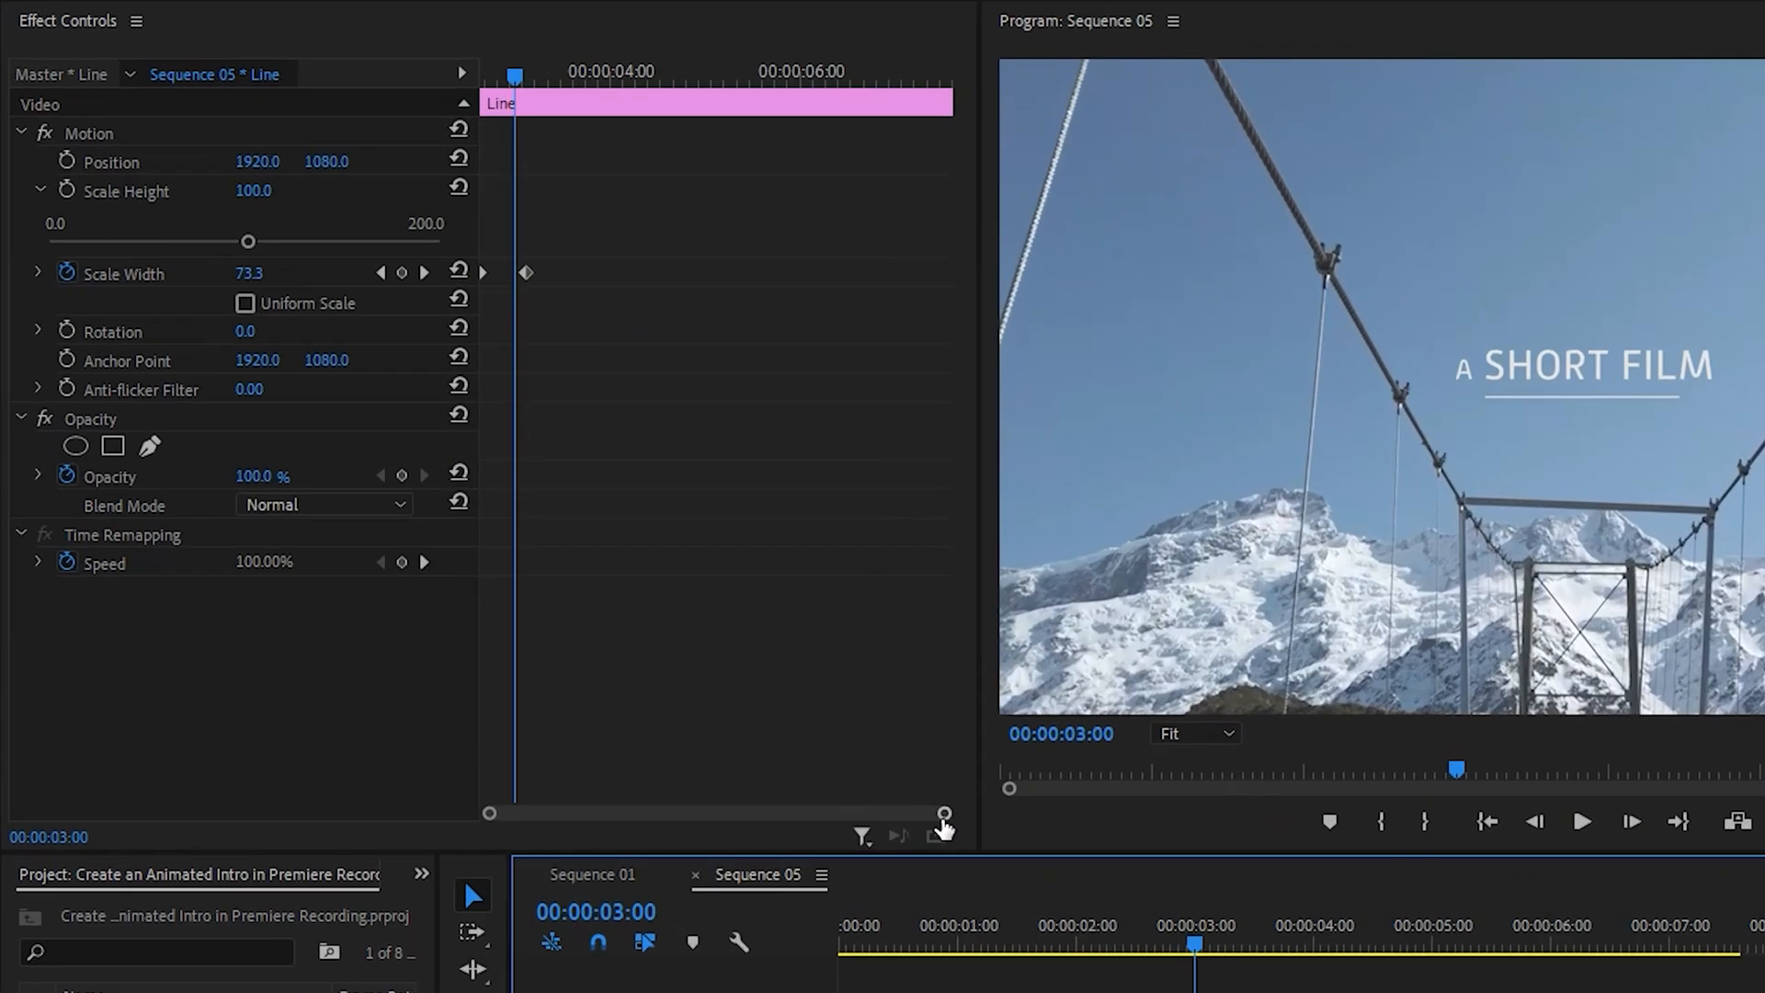
drag(627, 624, 584, 627)
drag(876, 821, 761, 828)
drag(656, 82, 713, 72)
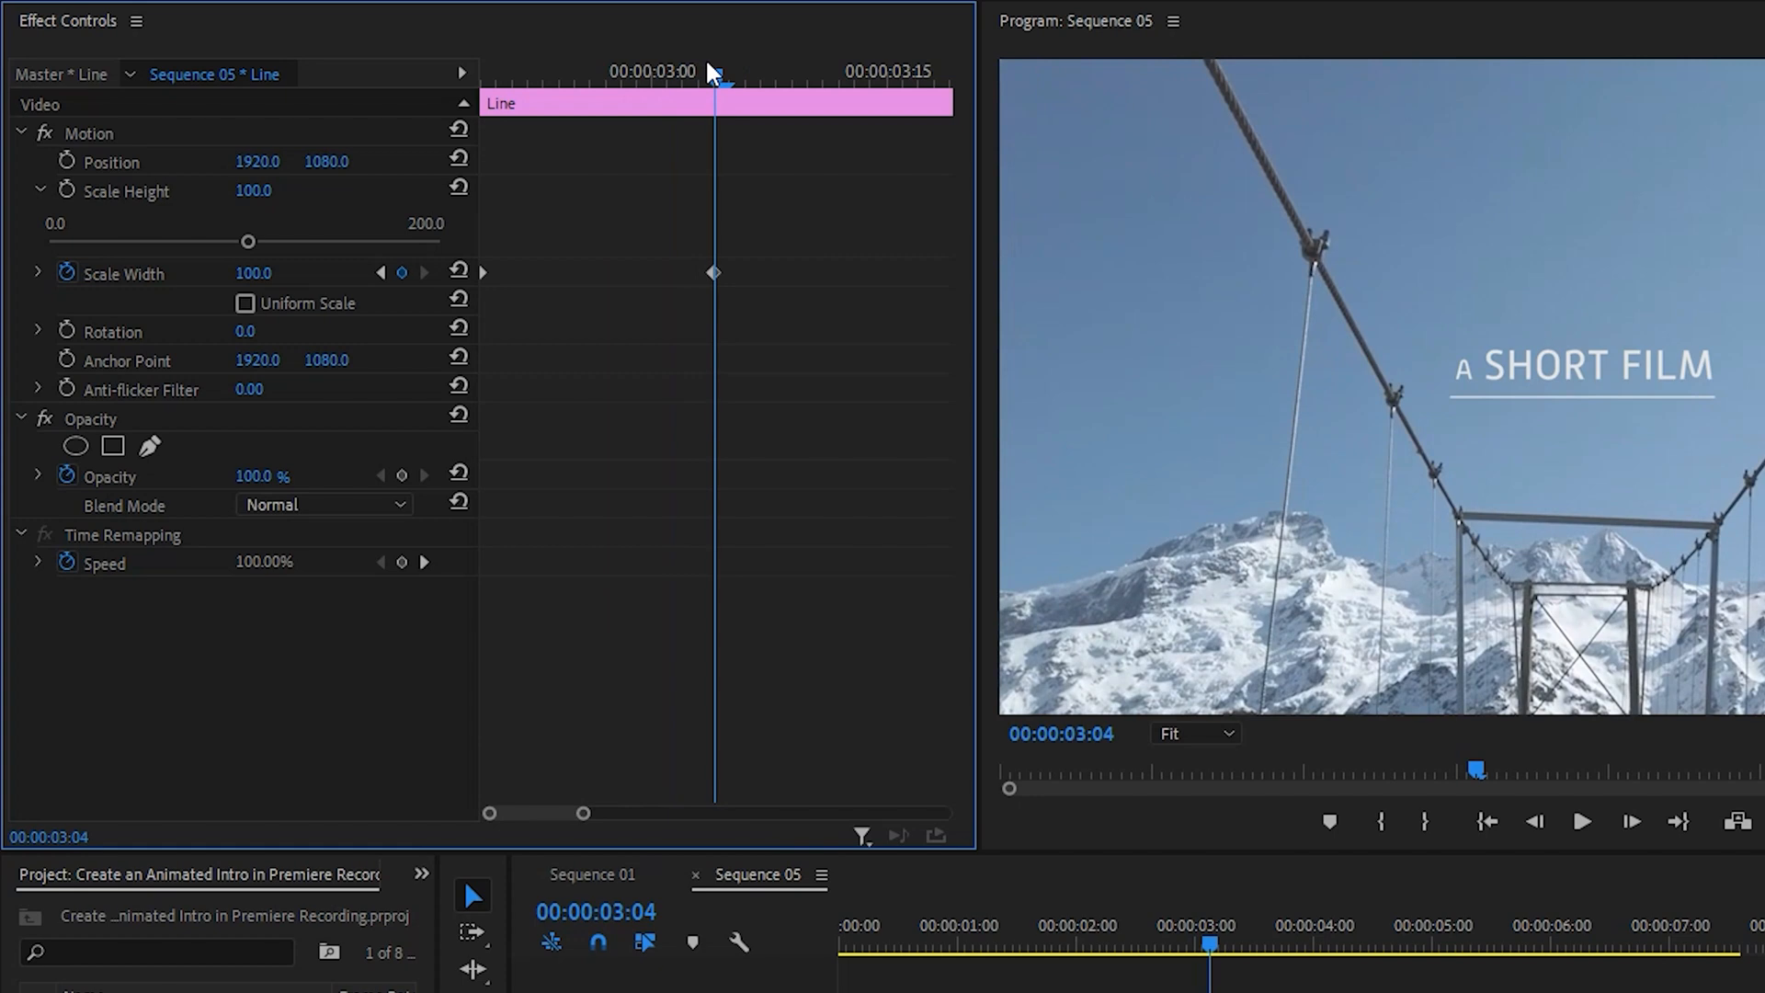
right_click(716, 279)
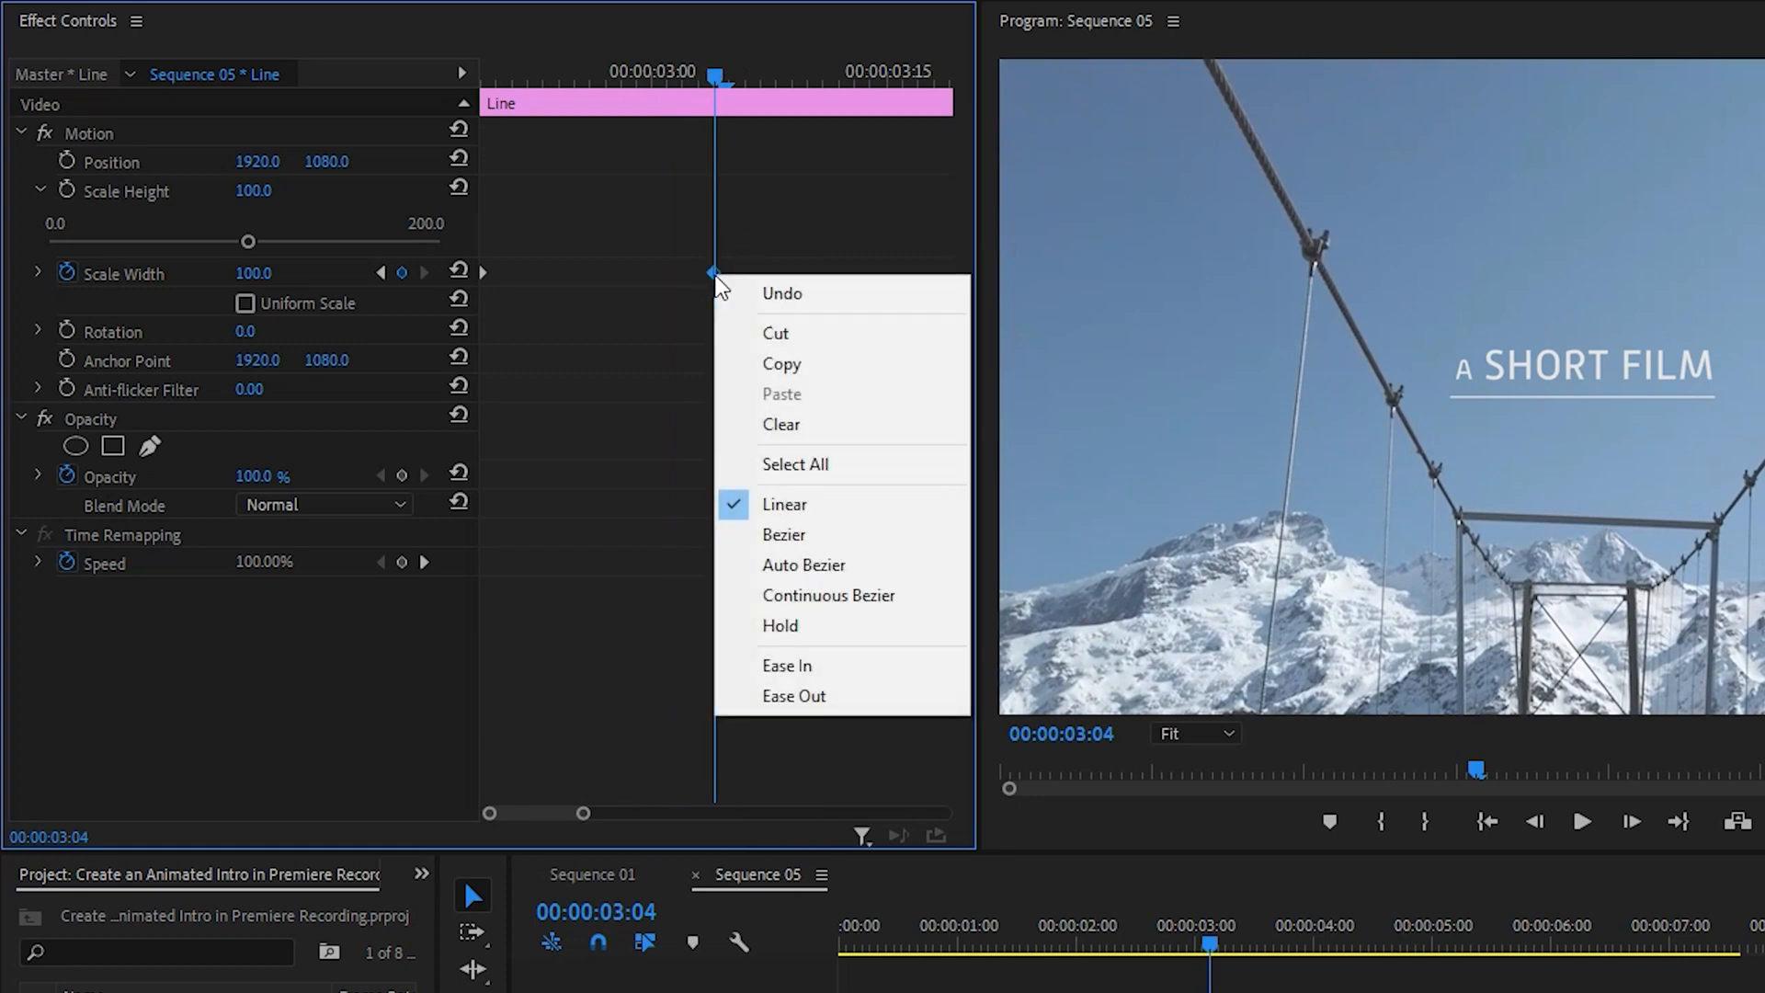
click(888, 702)
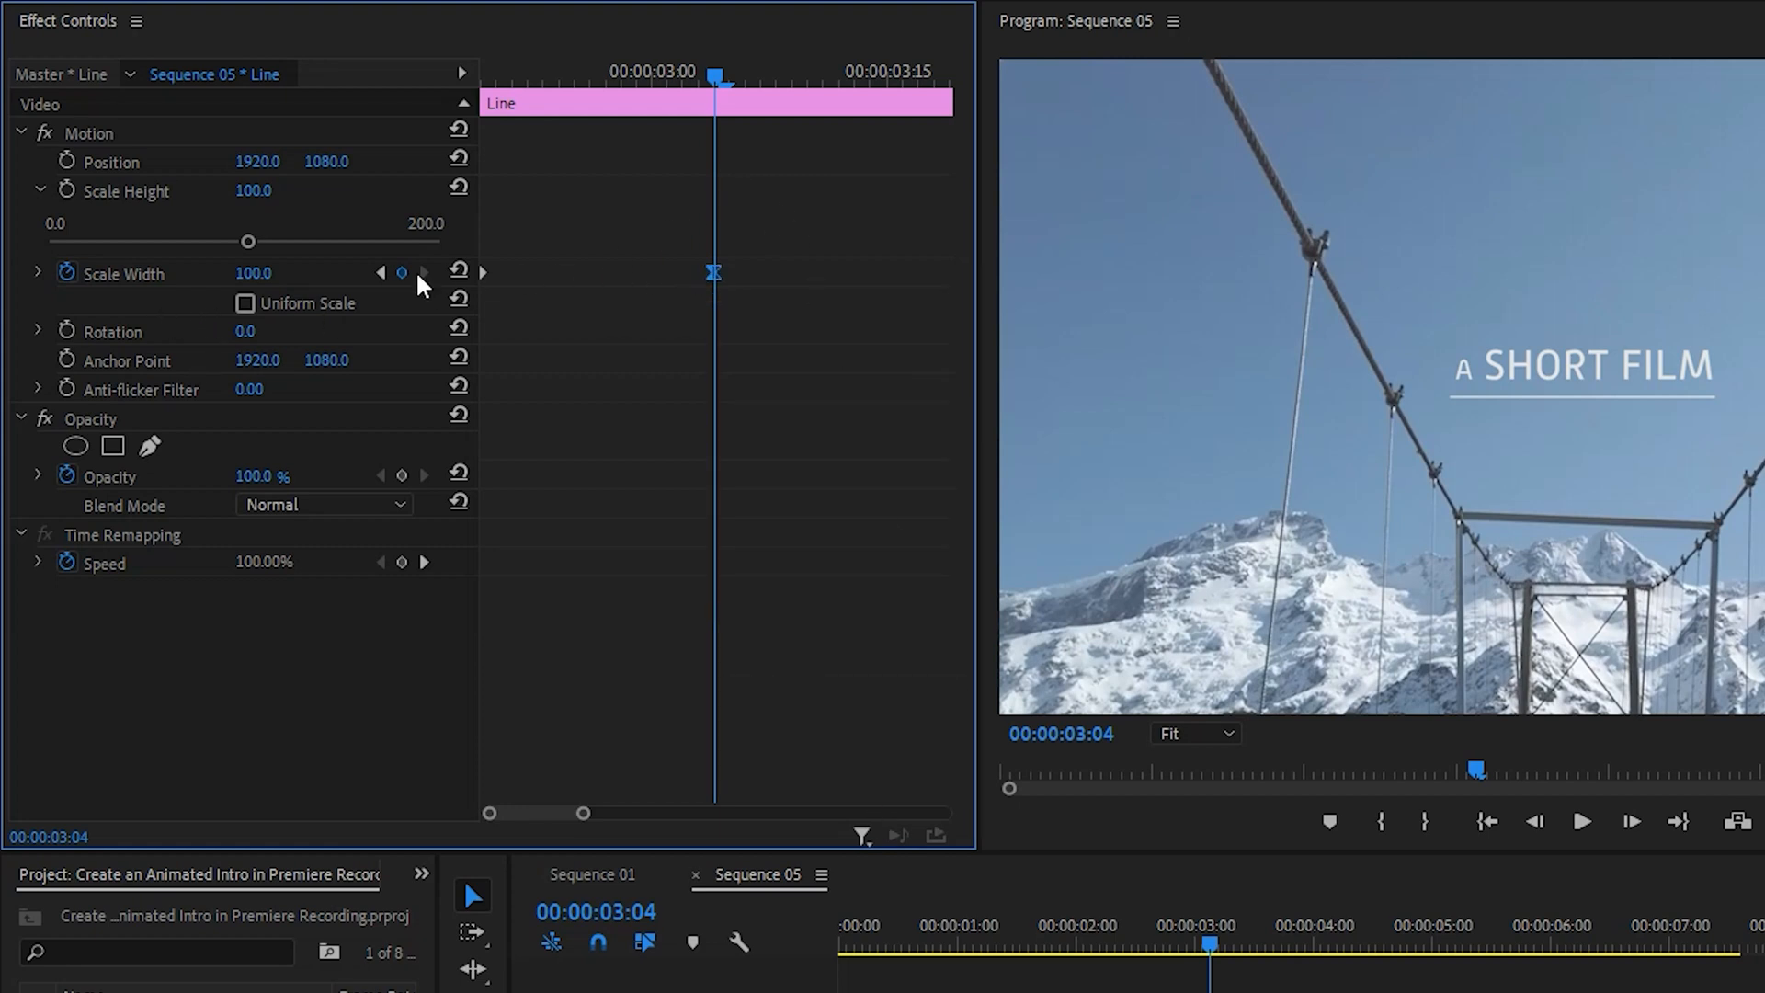
- Lengthen and level the incoming Bezier handle of the Line's second Scale Width keyframe so the growth slows gradually
click(39, 275)
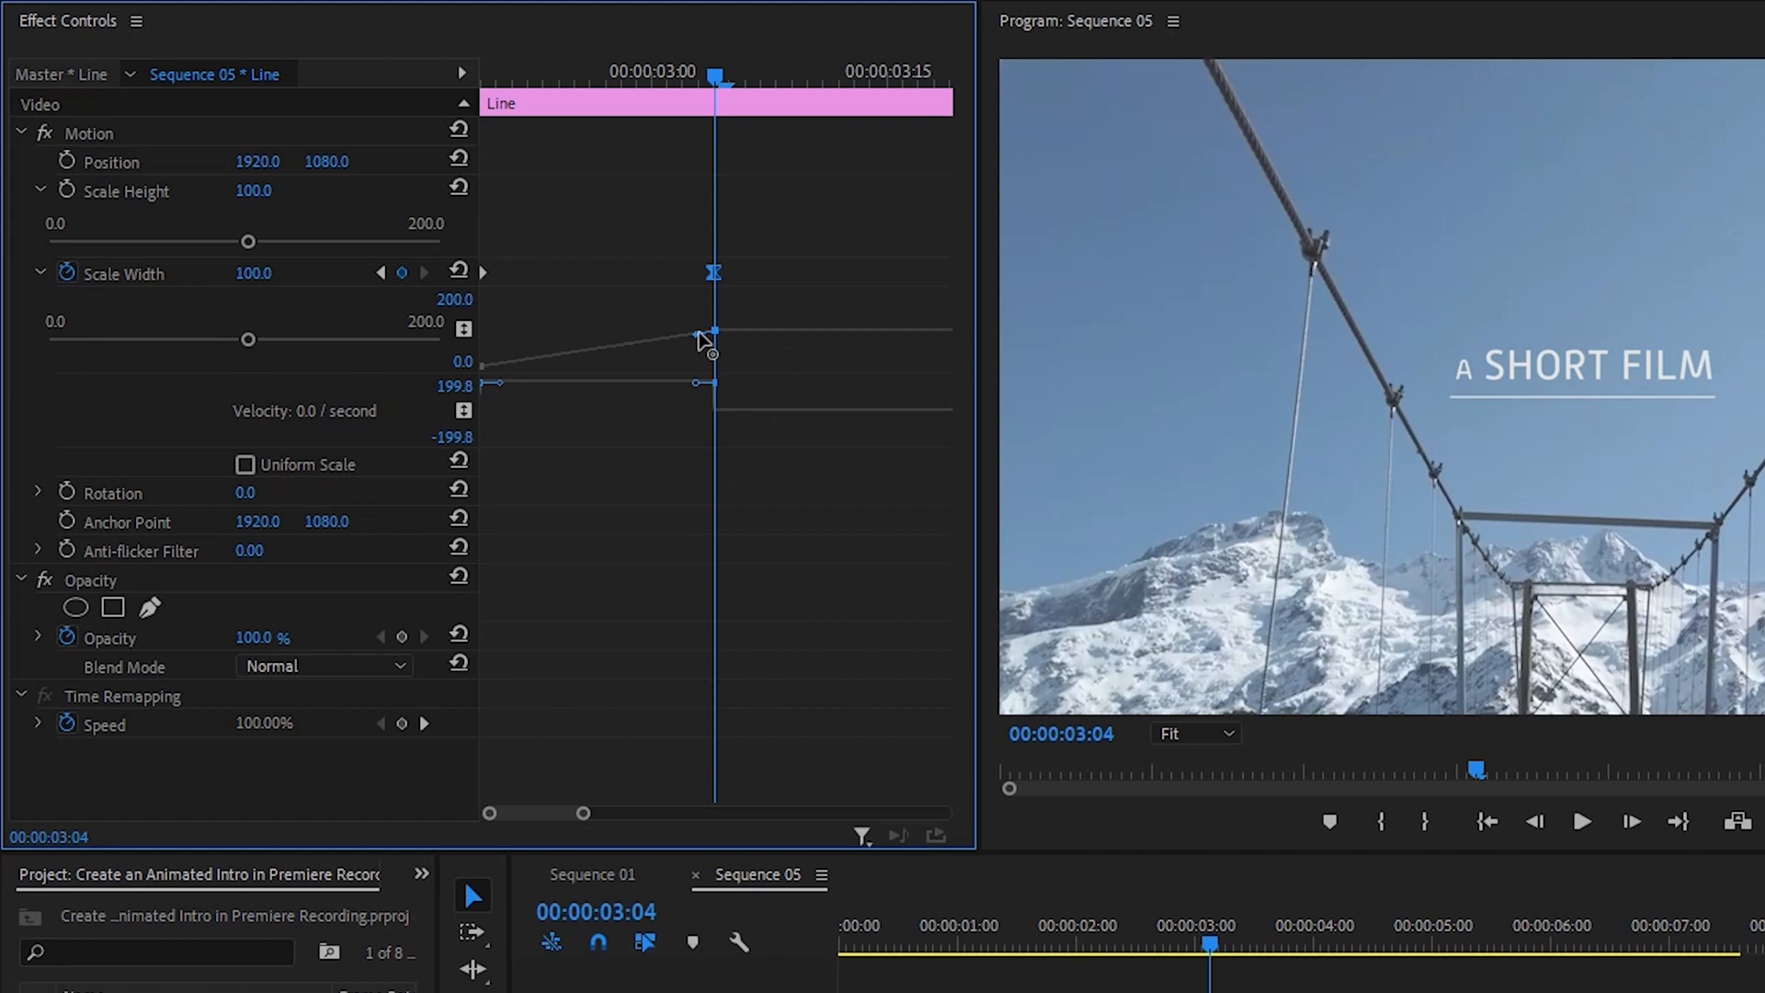
drag(701, 342, 634, 342)
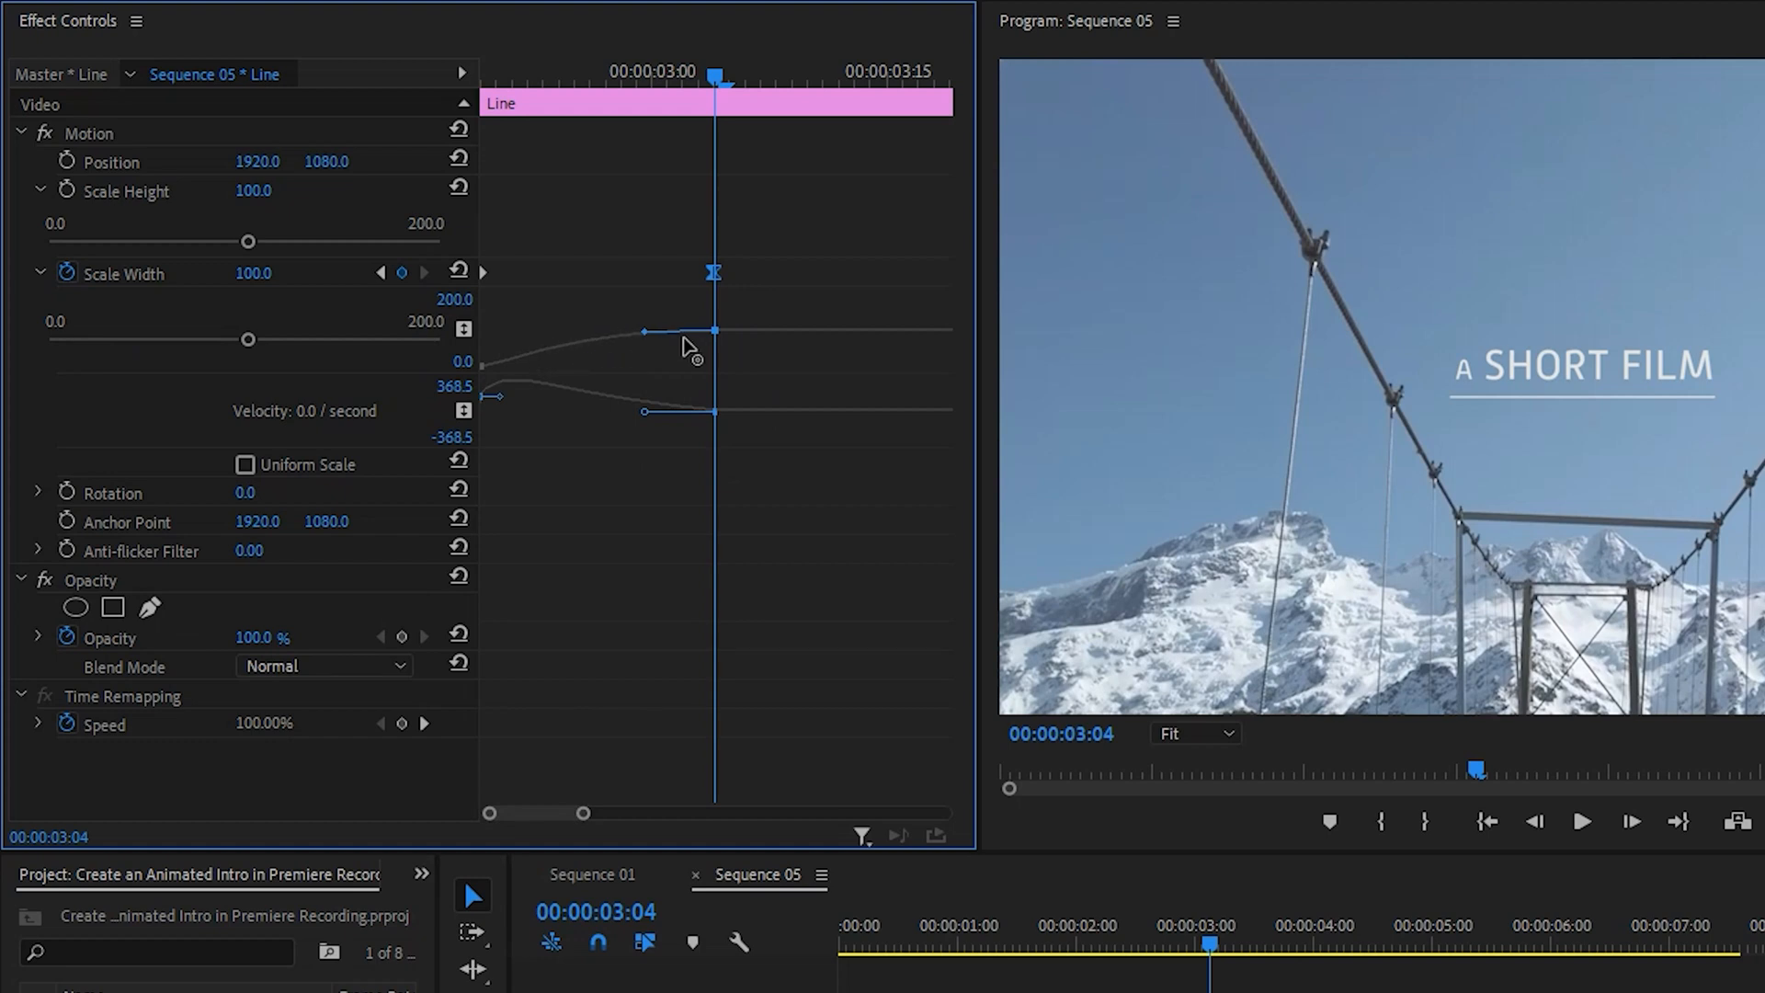
mouse_move(647, 332)
mouse_down()
mouse_move(664, 333)
mouse_move(646, 331)
mouse_up()
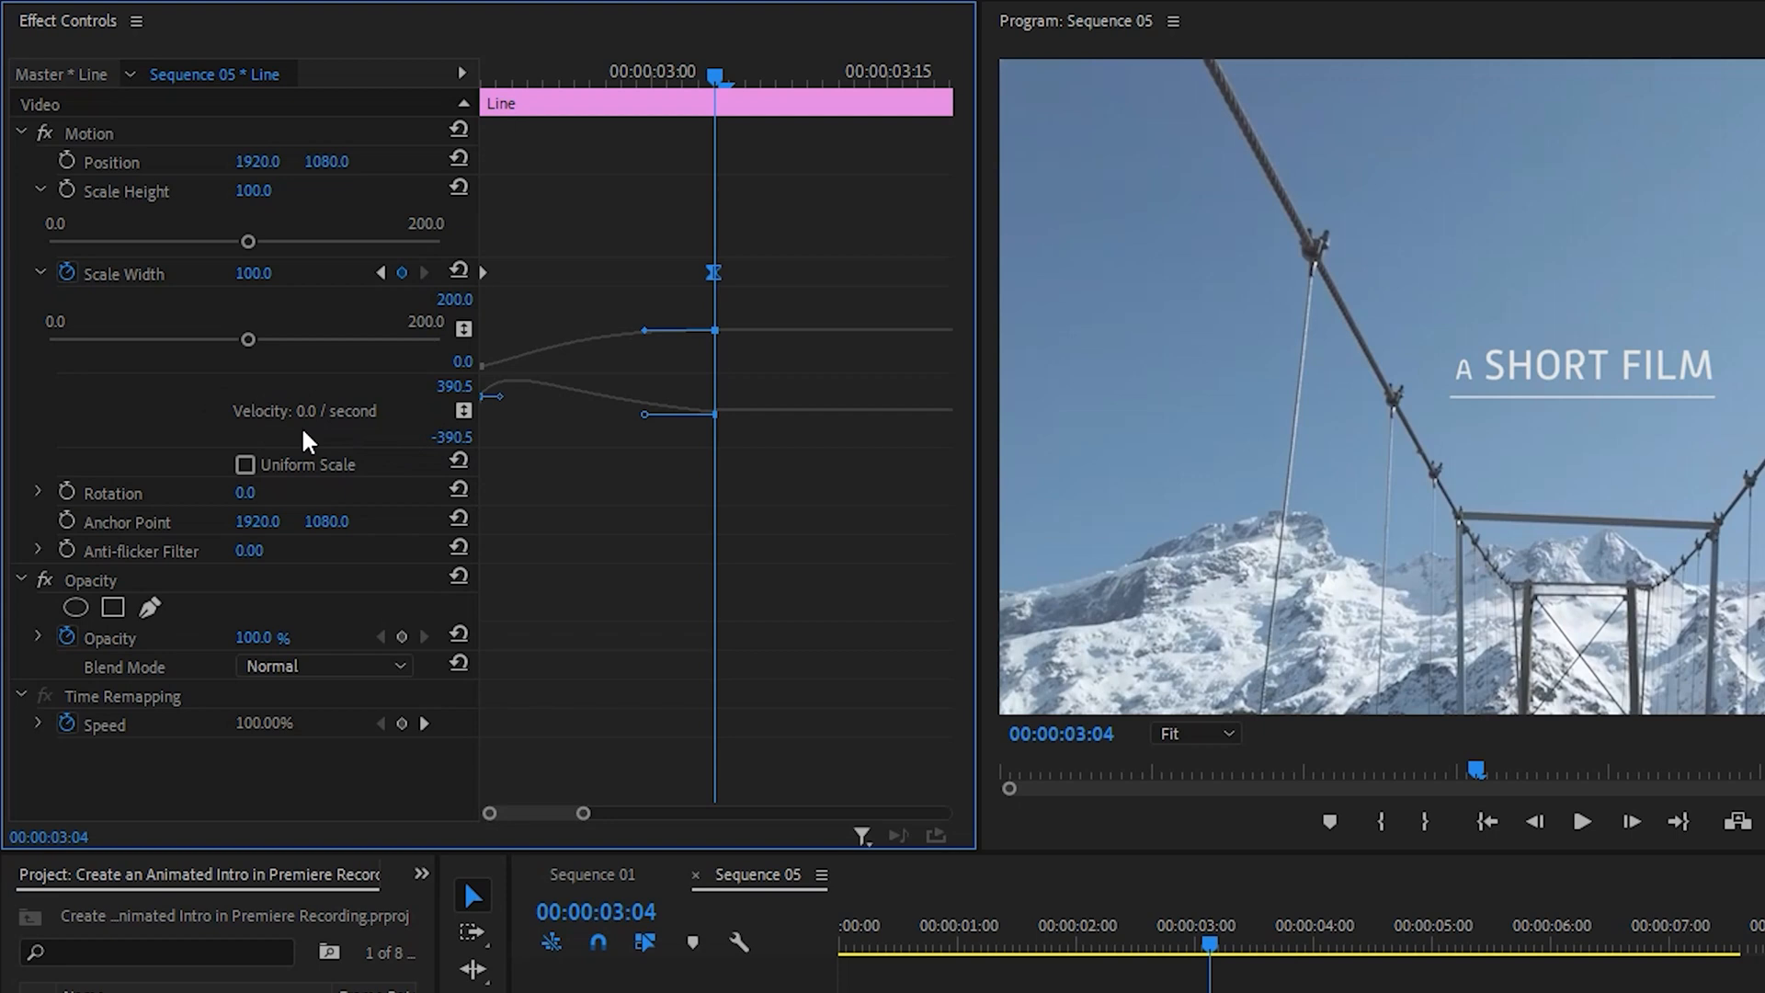
drag(175, 411, 227, 432)
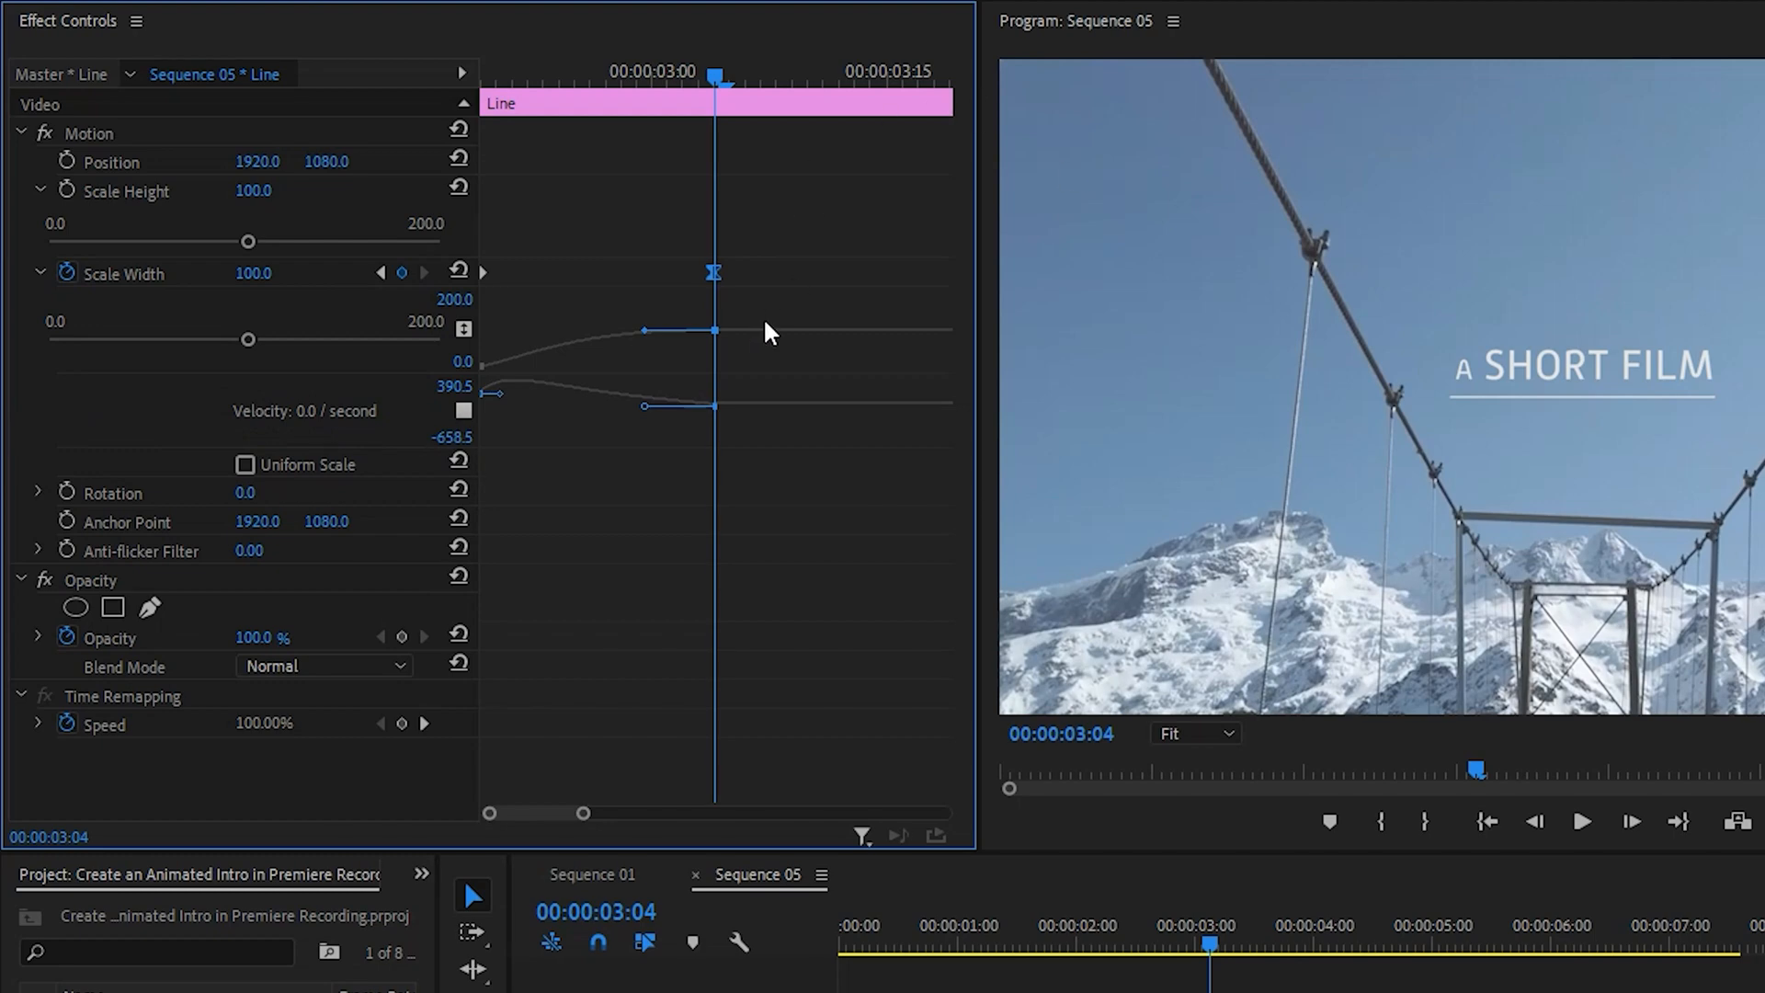
- Replay the eased underline animation several times from around the start of the title clips
drag(1212, 949, 1158, 949)
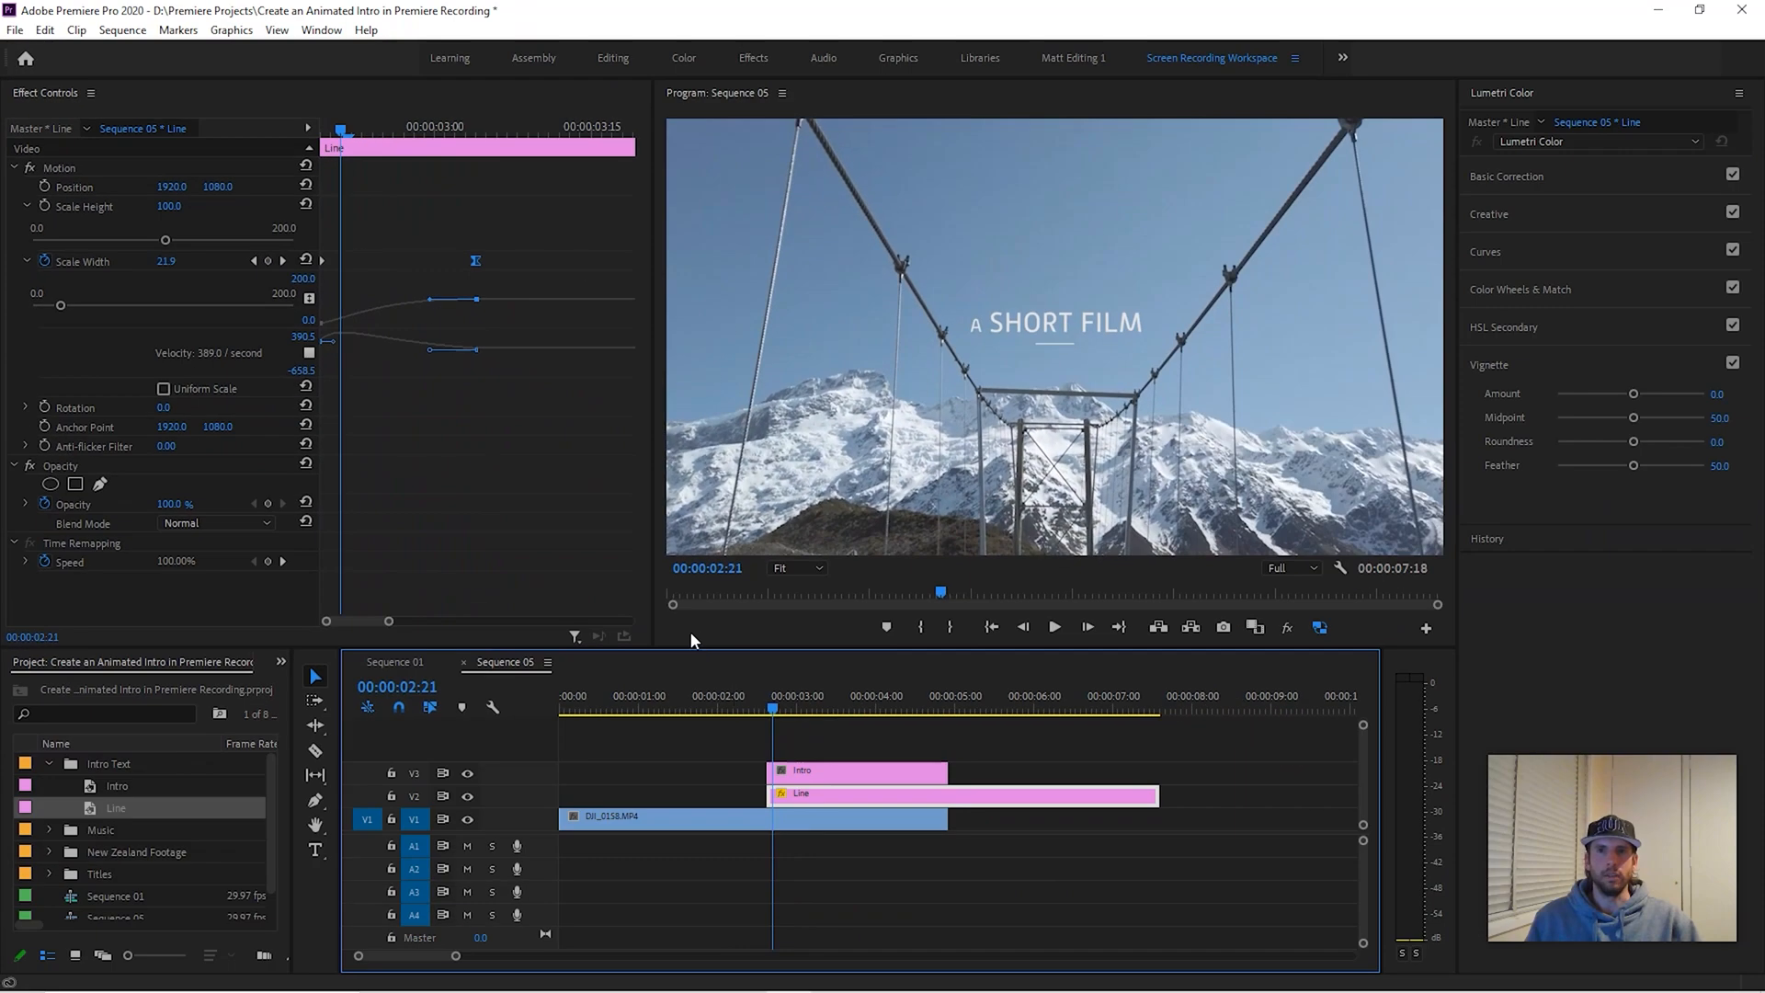
key(space)
key(space)
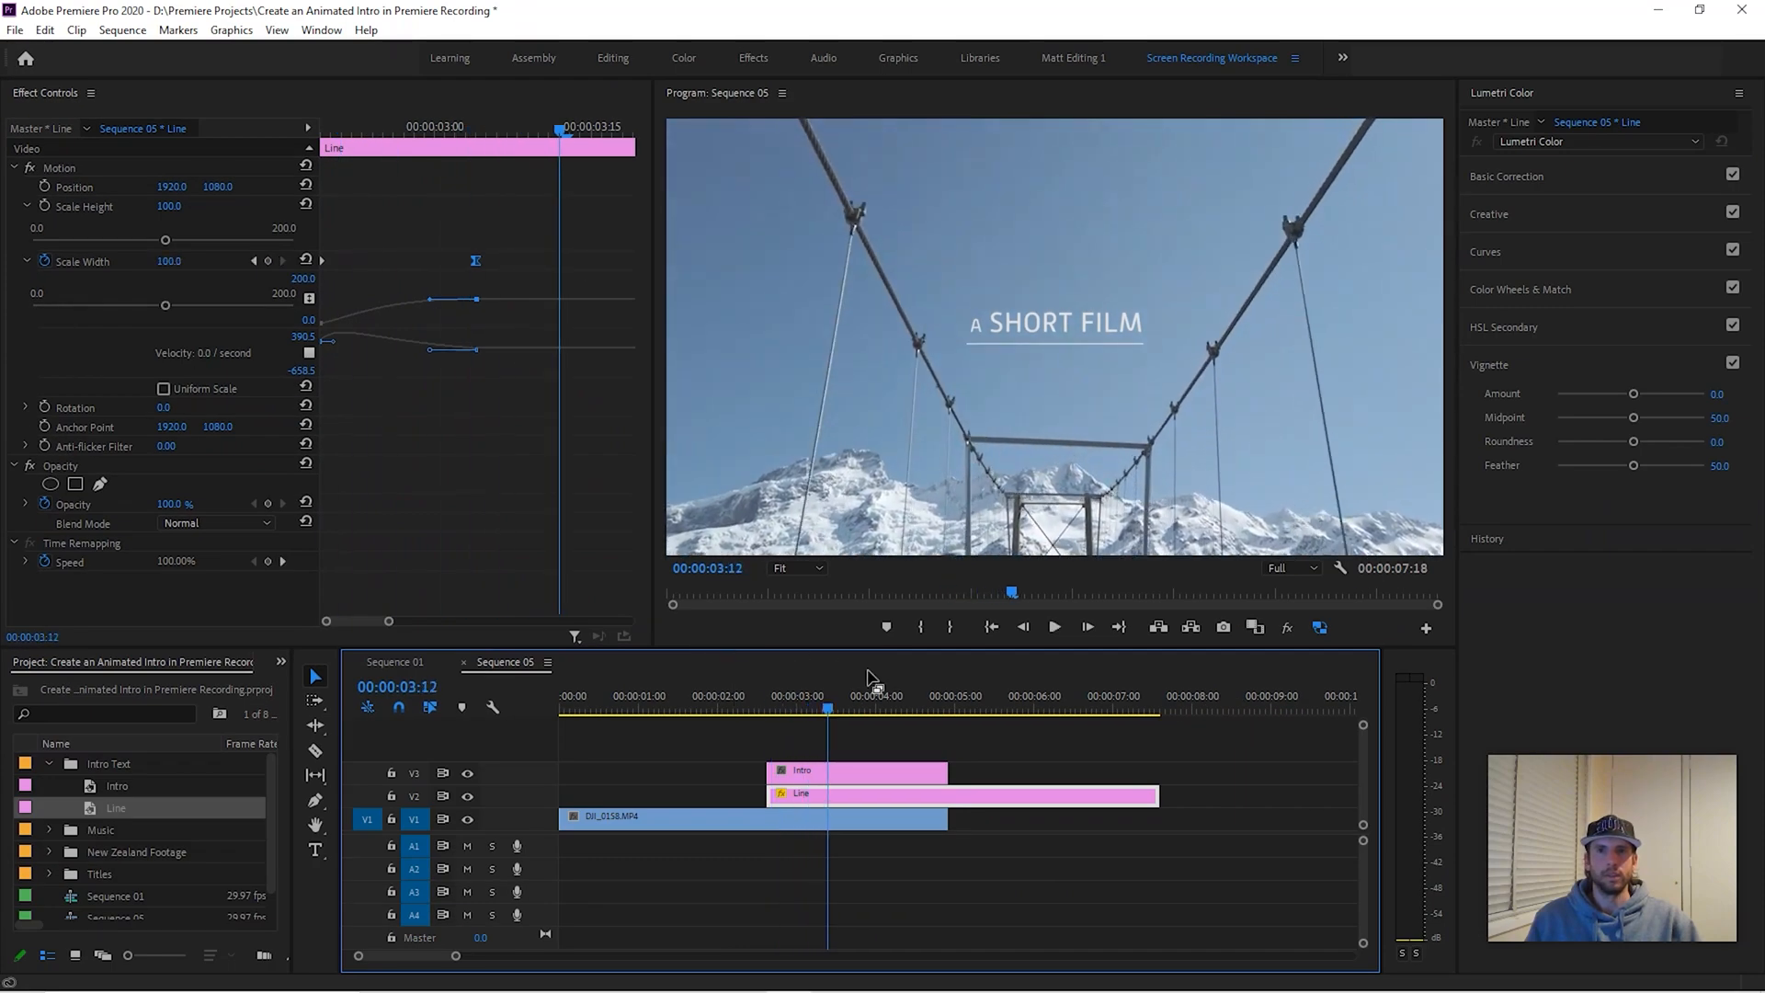
drag(828, 708, 761, 717)
key(space)
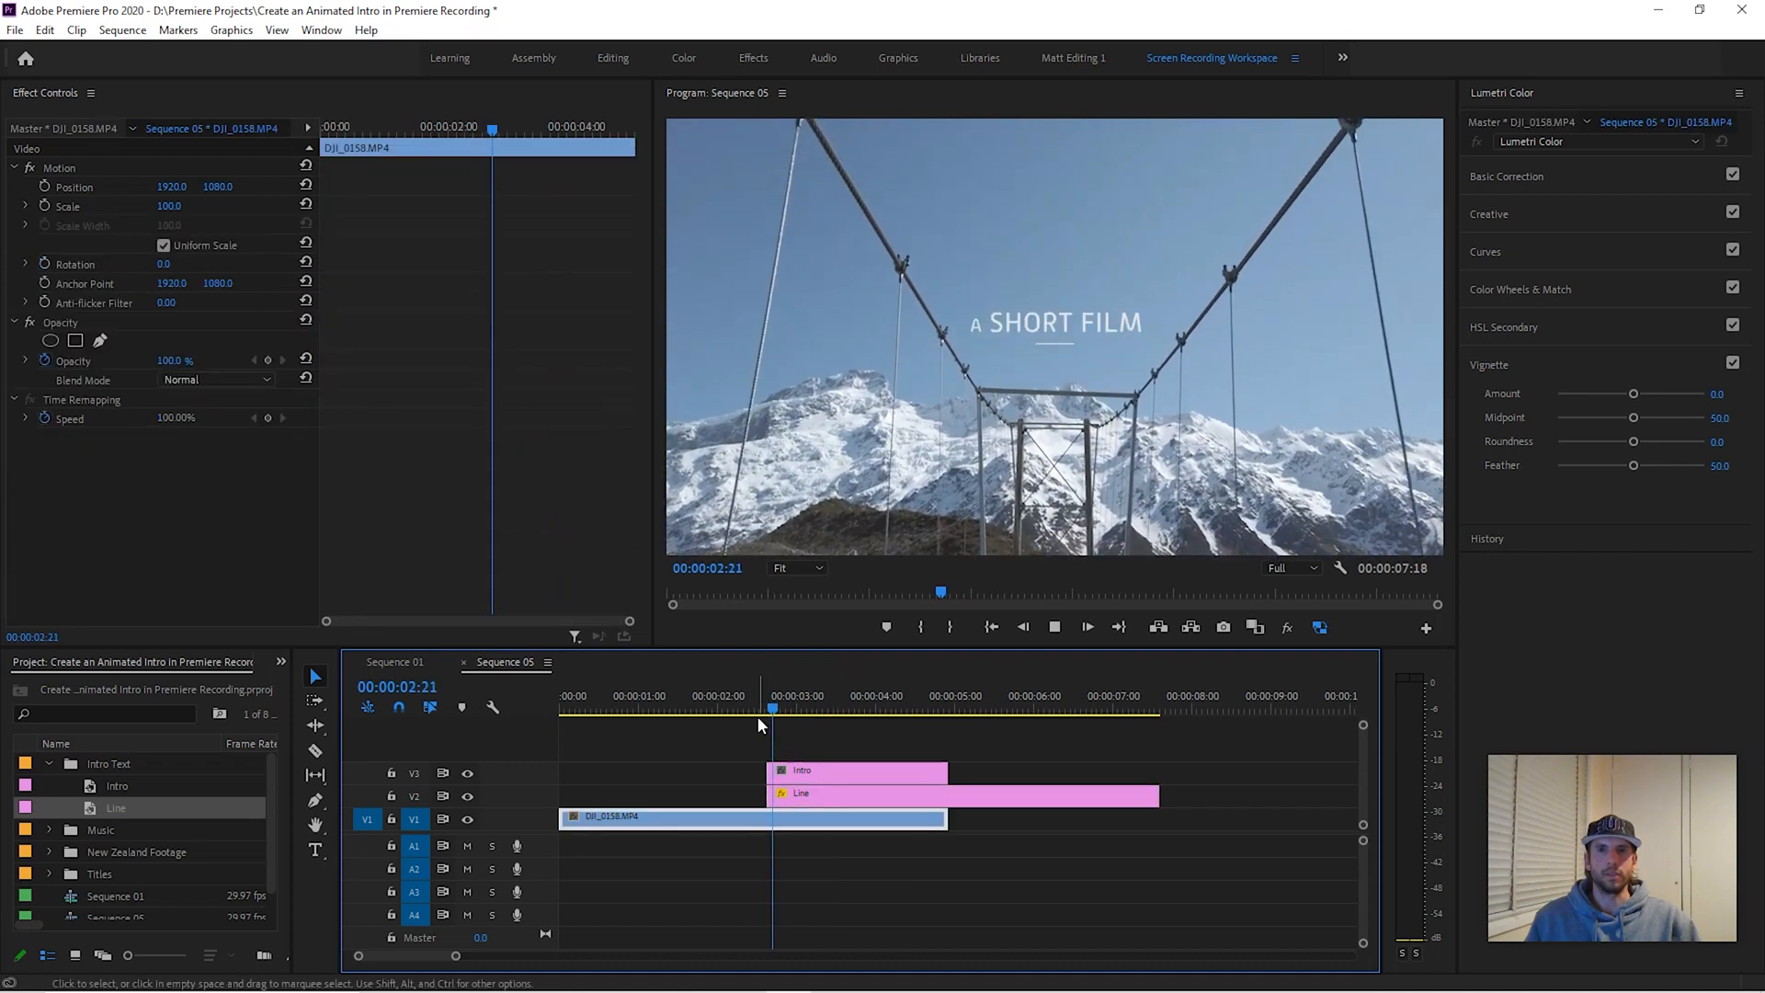
key(space)
drag(863, 708, 784, 713)
key(space)
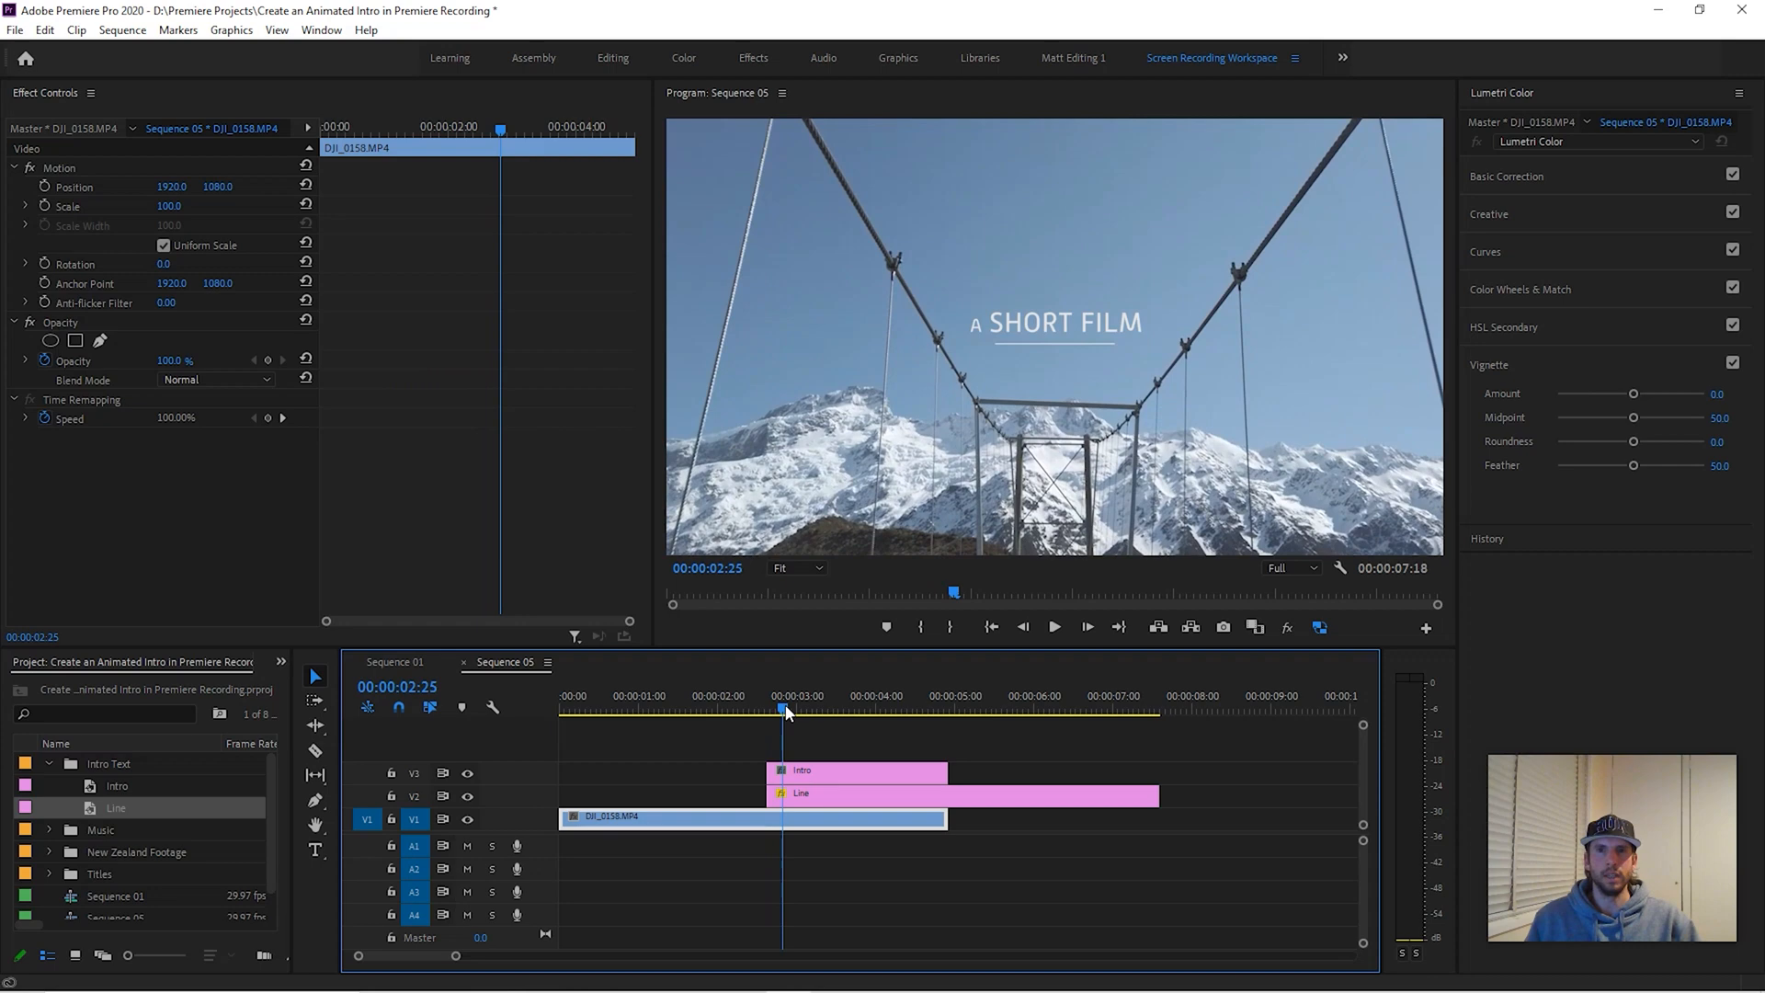
click(764, 708)
mouse_move(764, 708)
mouse_down()
mouse_move(824, 718)
mouse_move(771, 720)
mouse_up()
key(space)
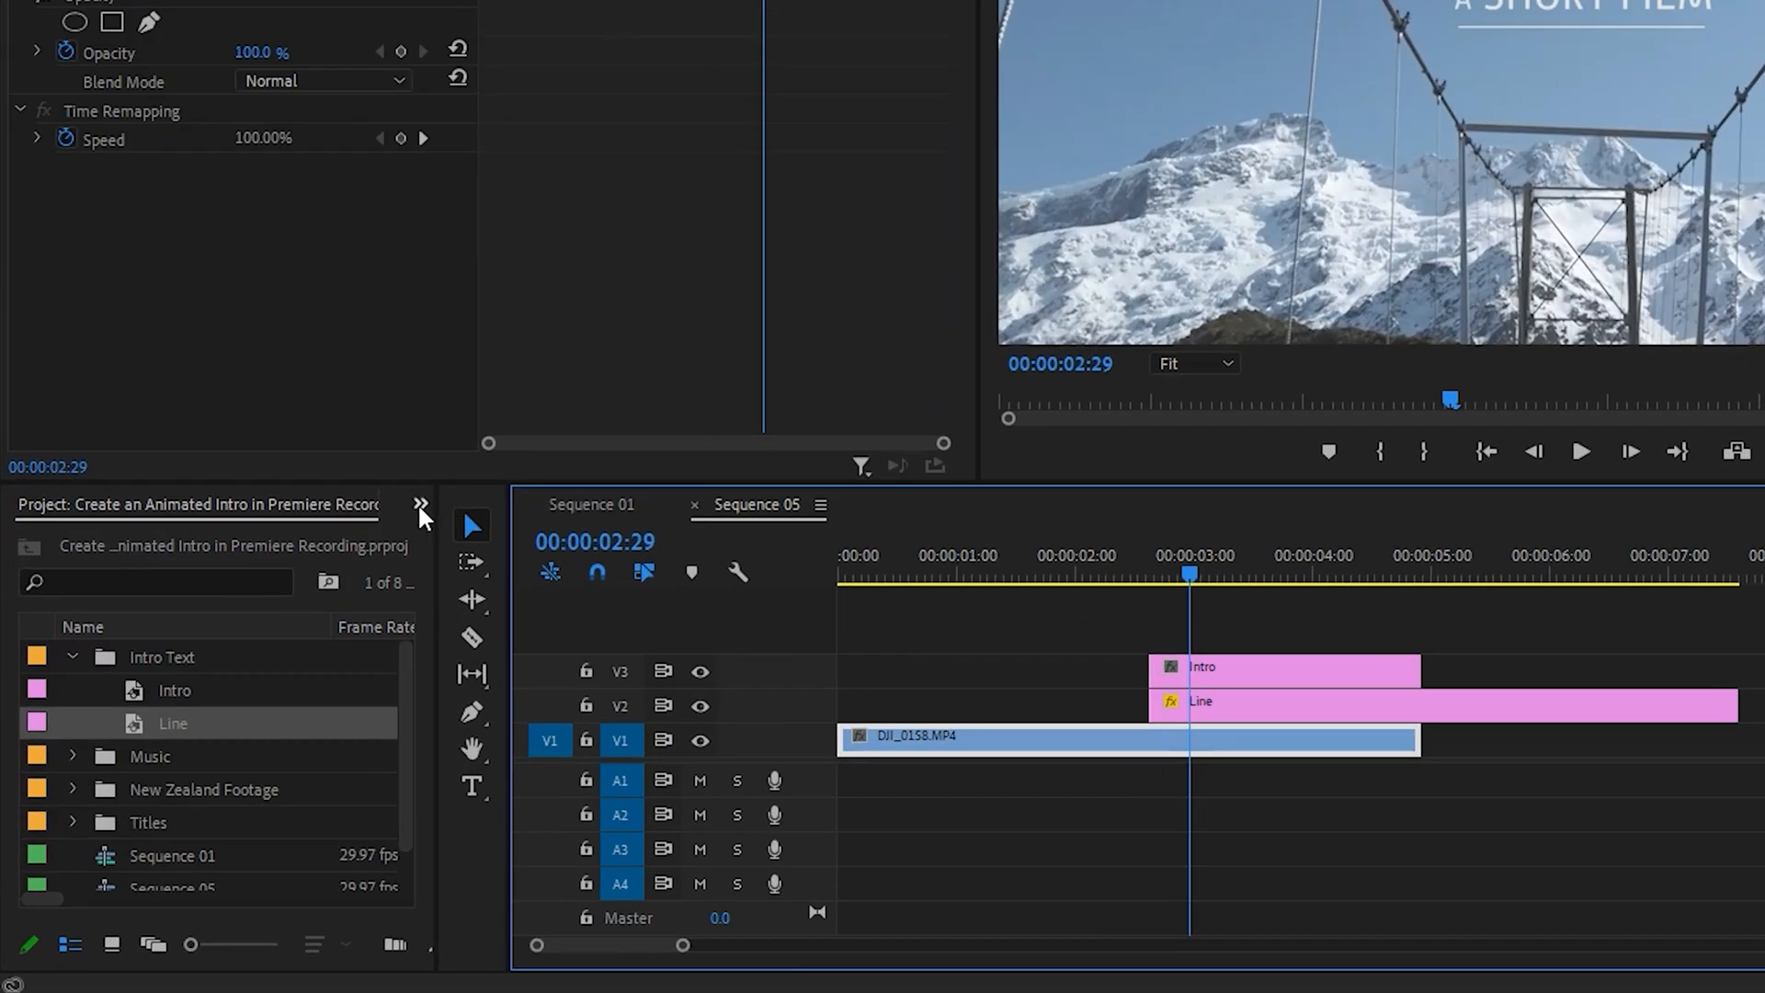
- Find the Transform video effect and apply it to the Intro clip on V3
click(281, 662)
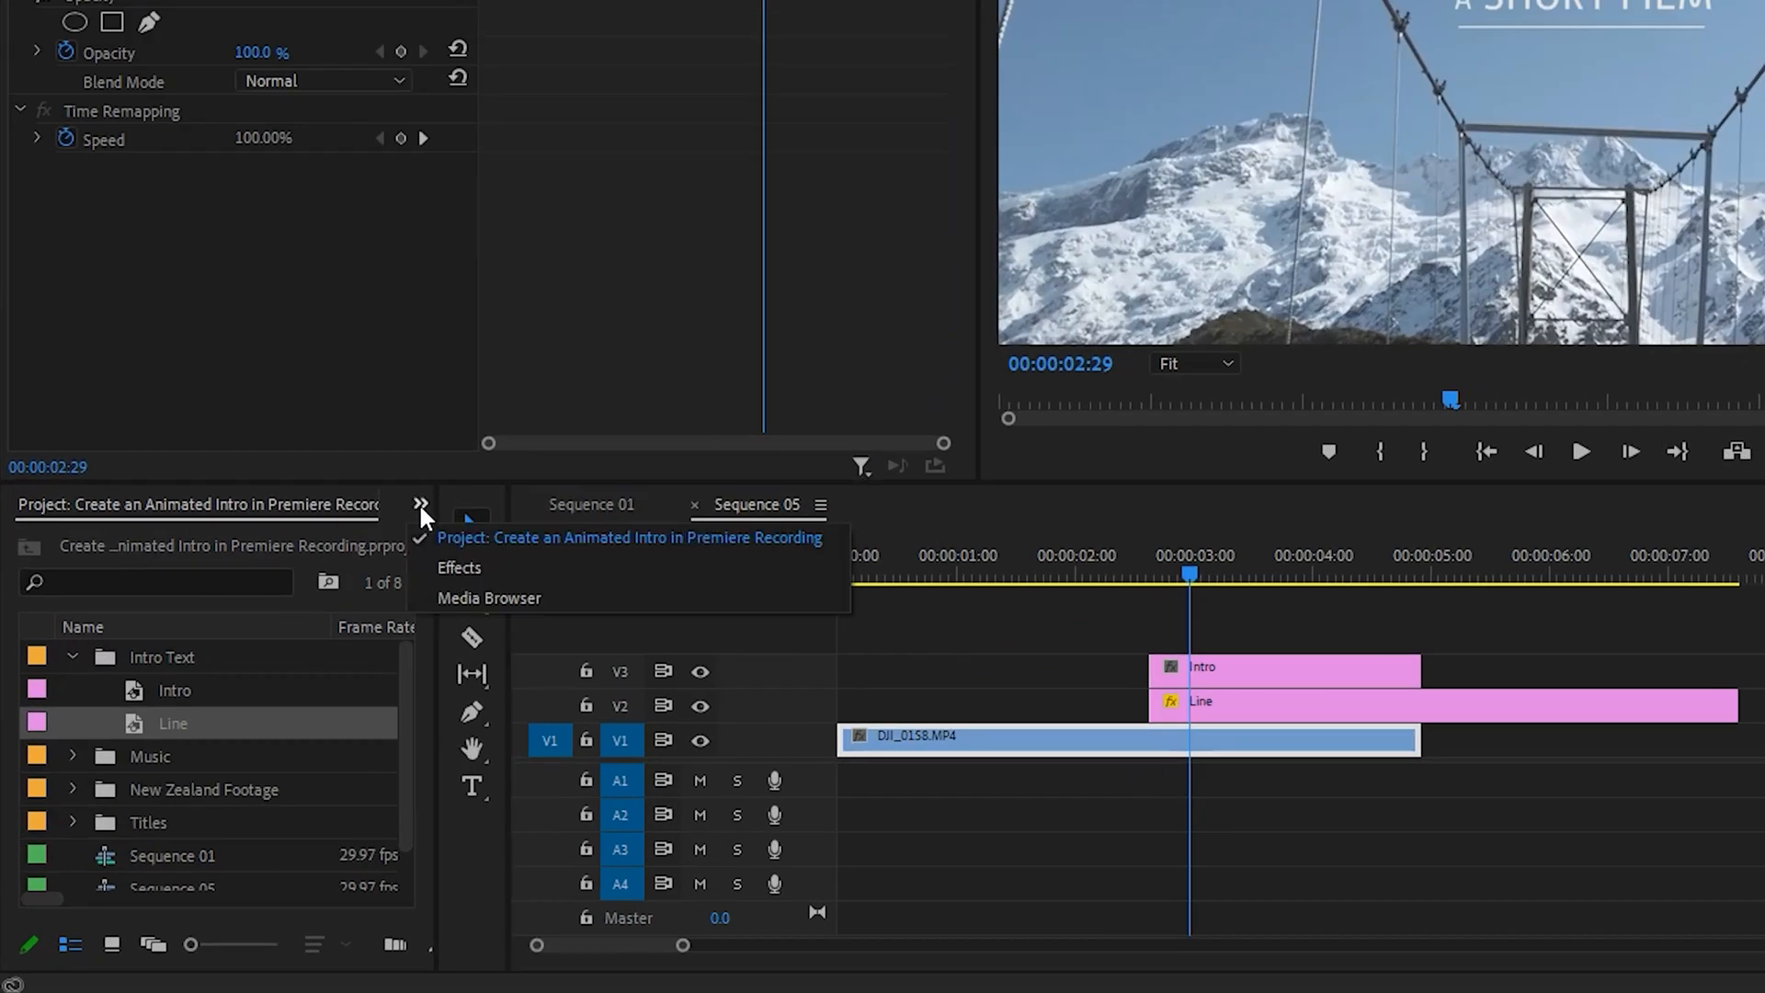
click(459, 567)
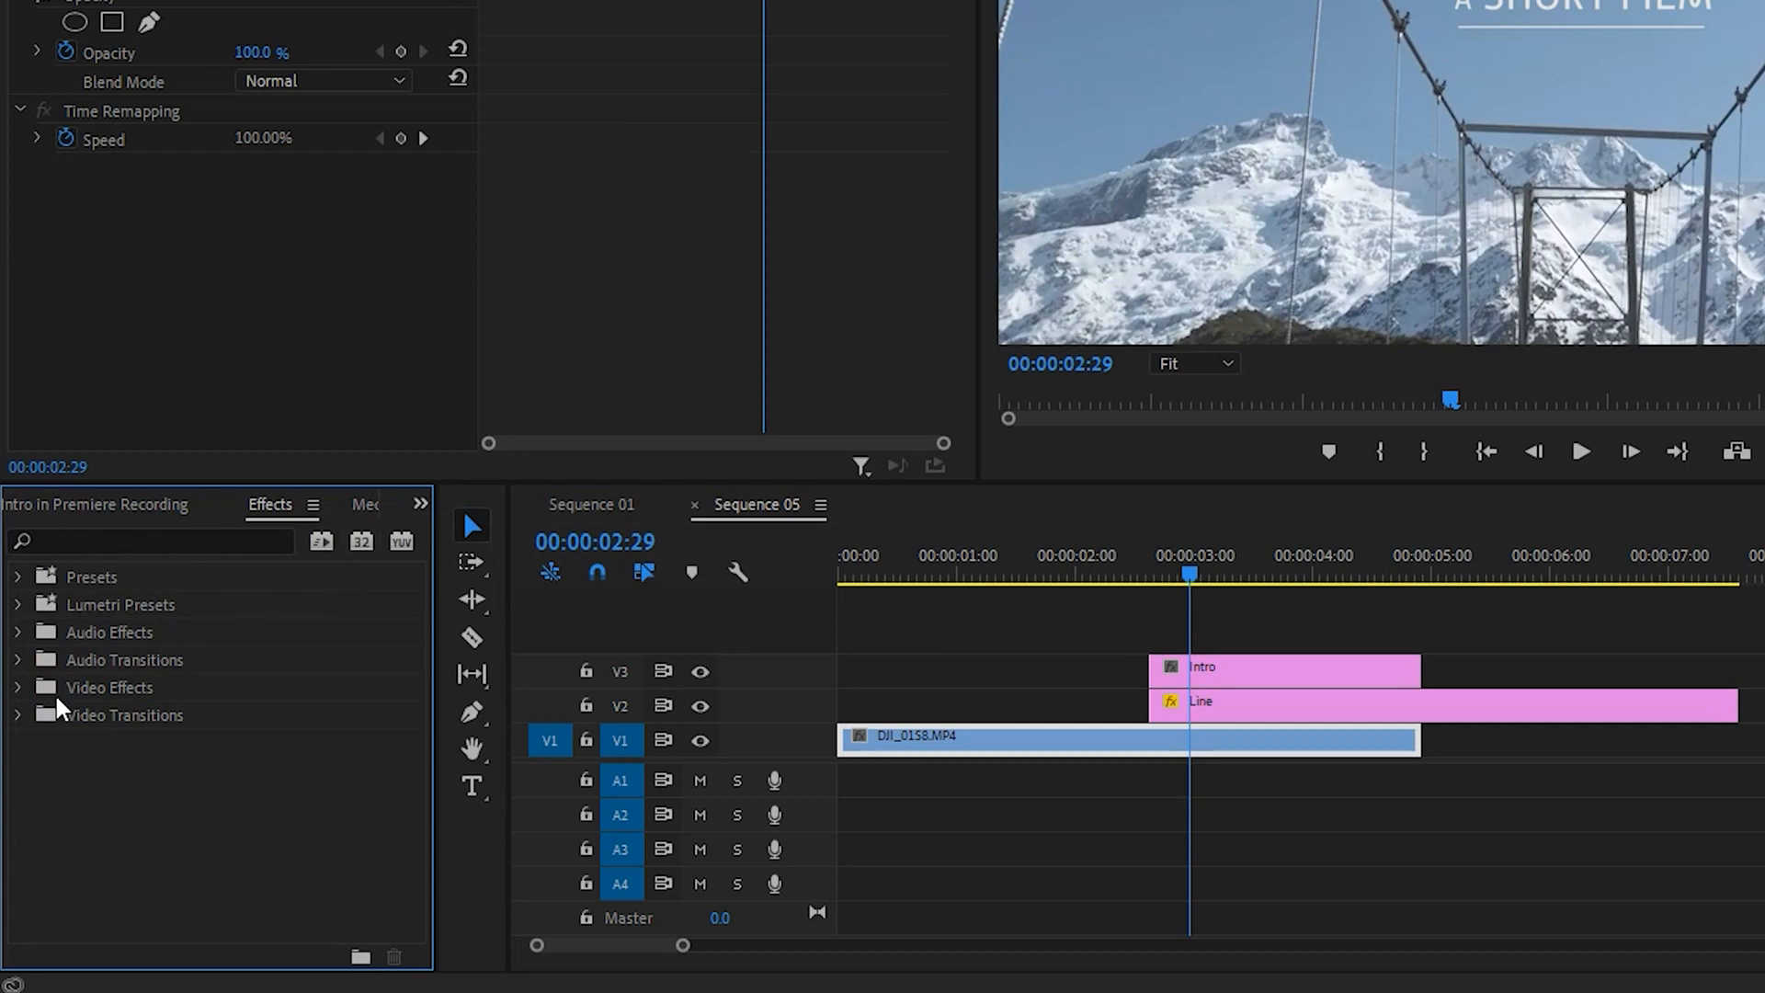
click(90, 540)
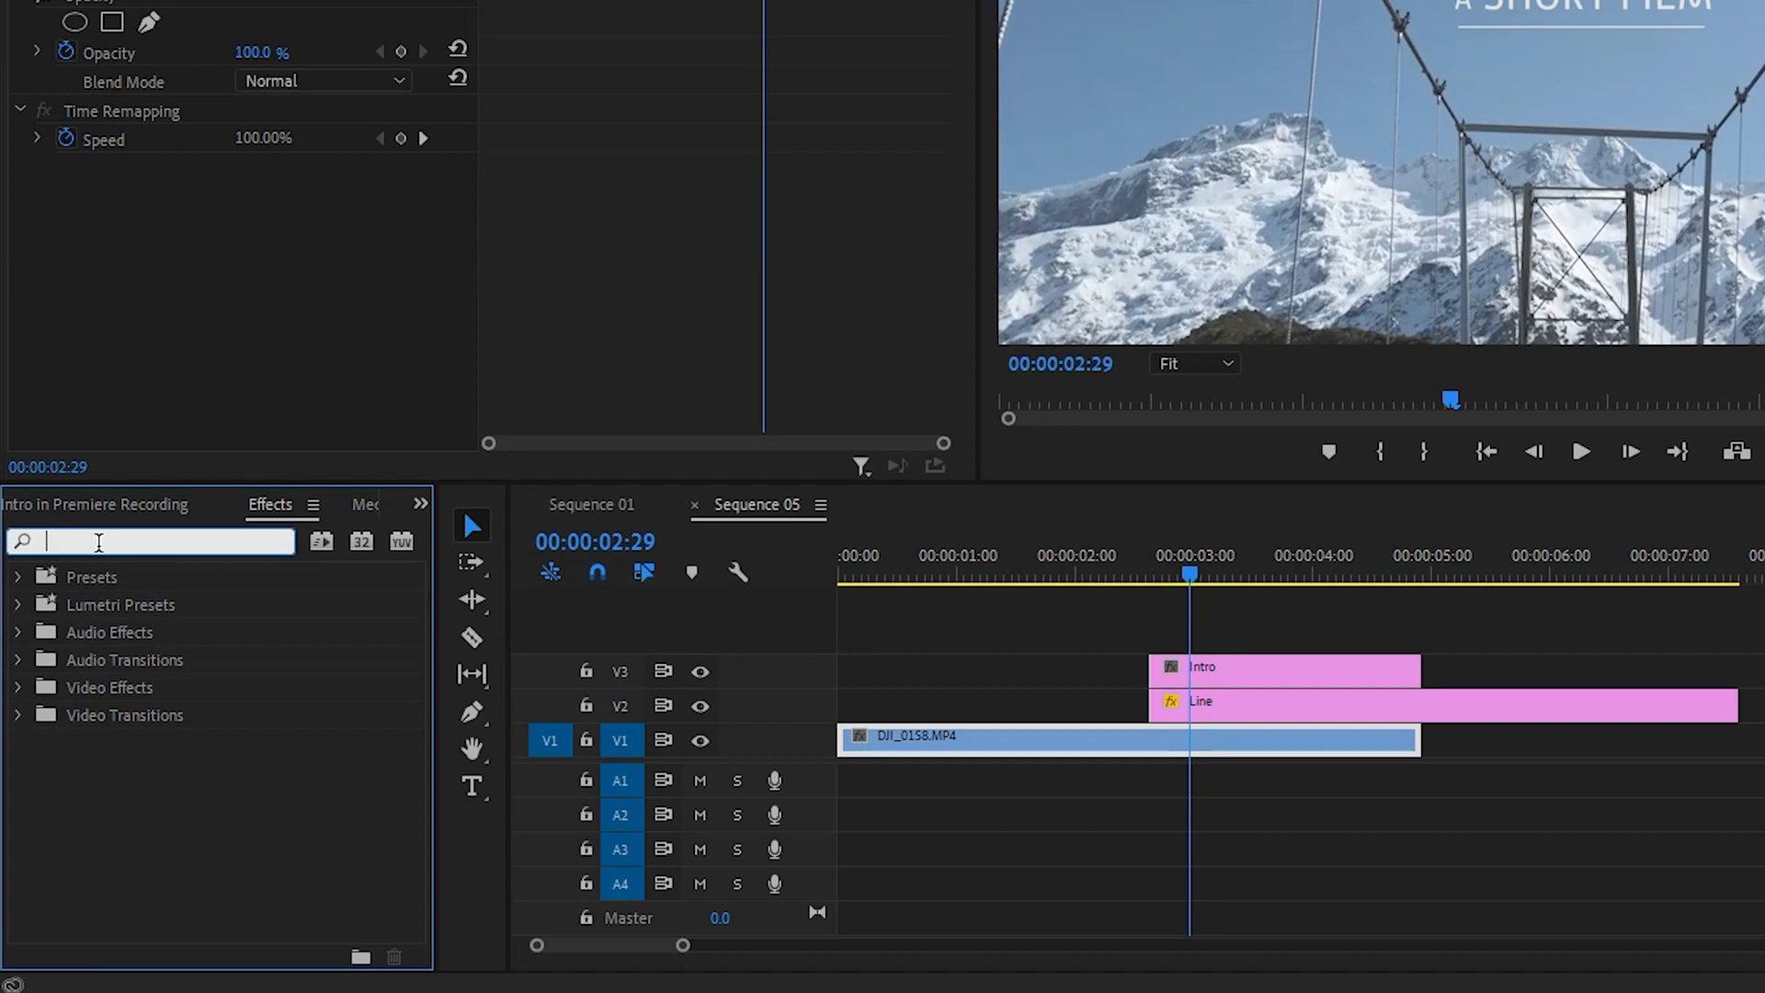
text(trans)
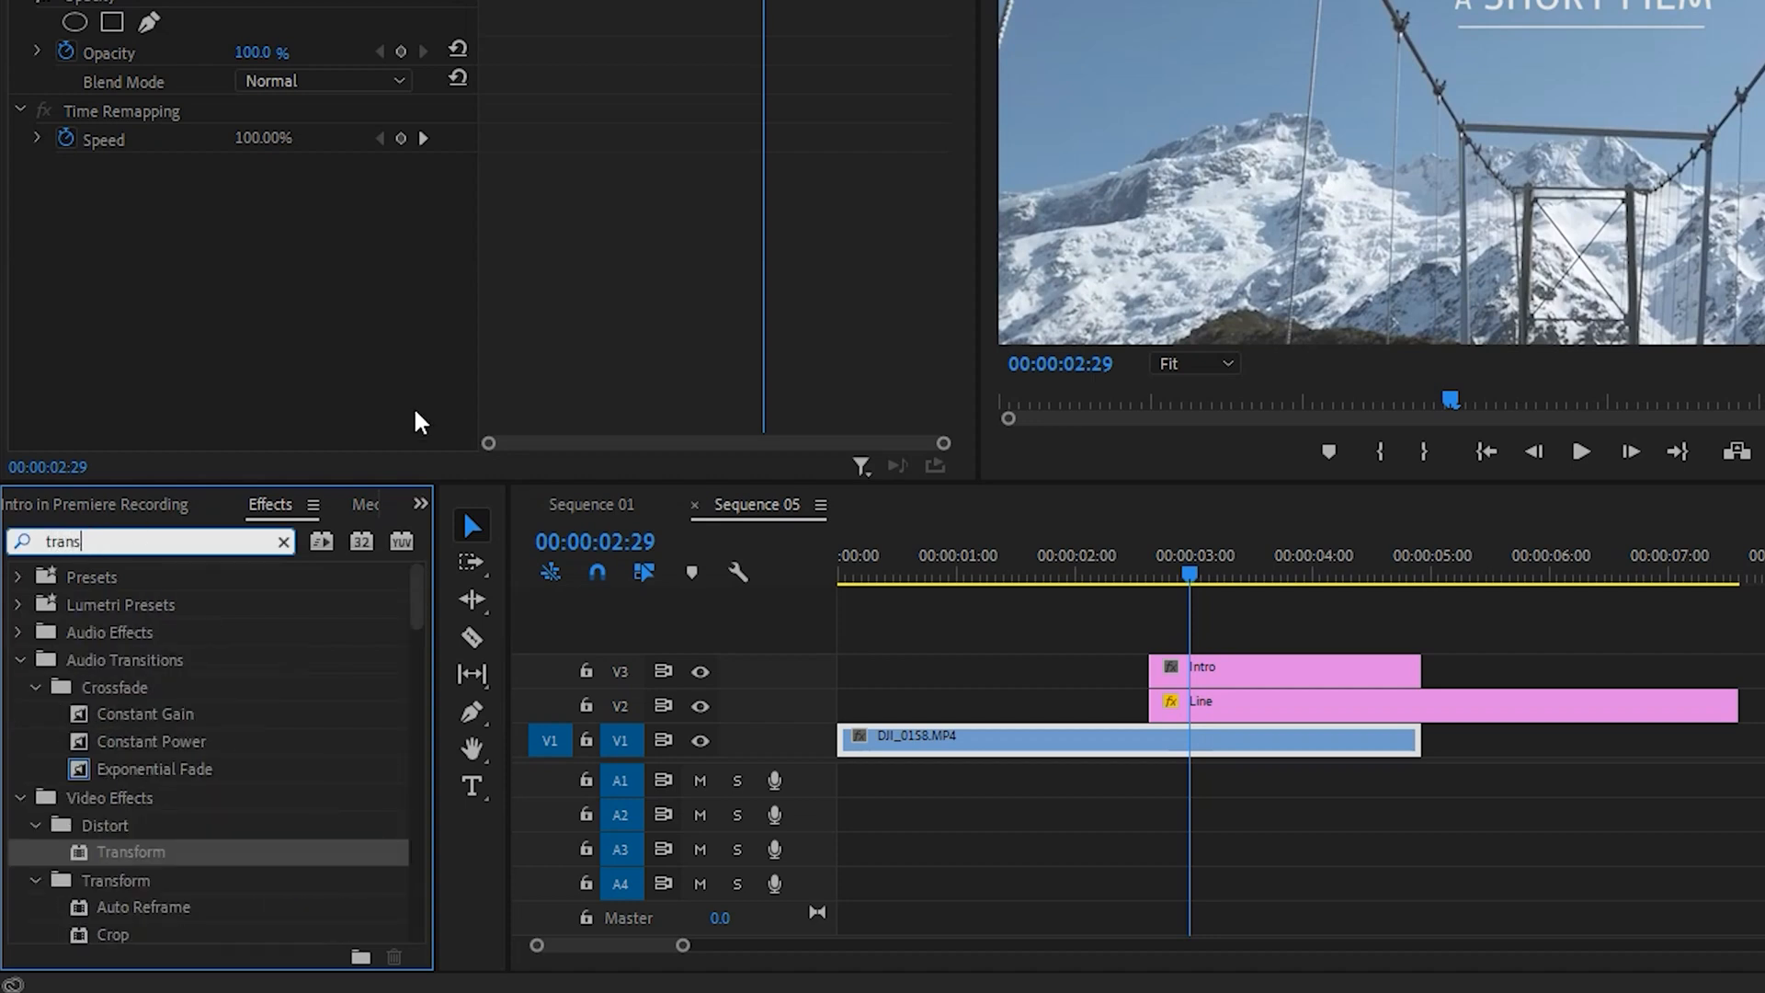
text(form)
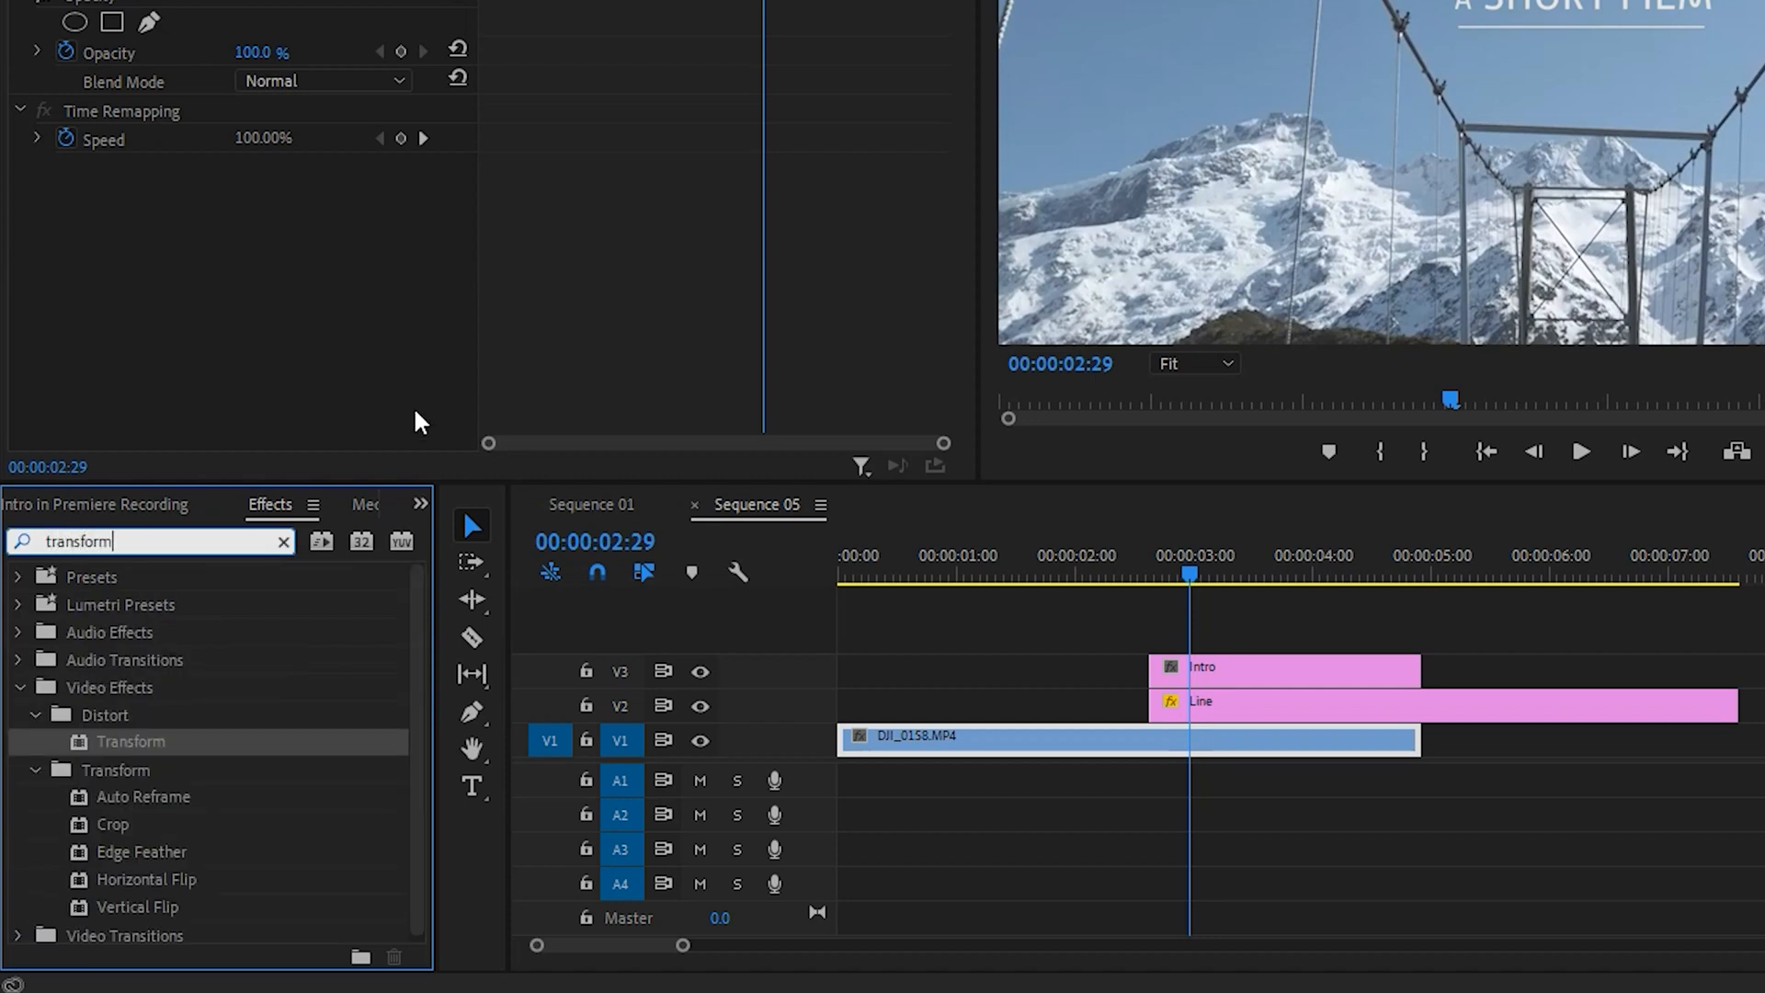
click(89, 751)
drag(89, 751, 1262, 691)
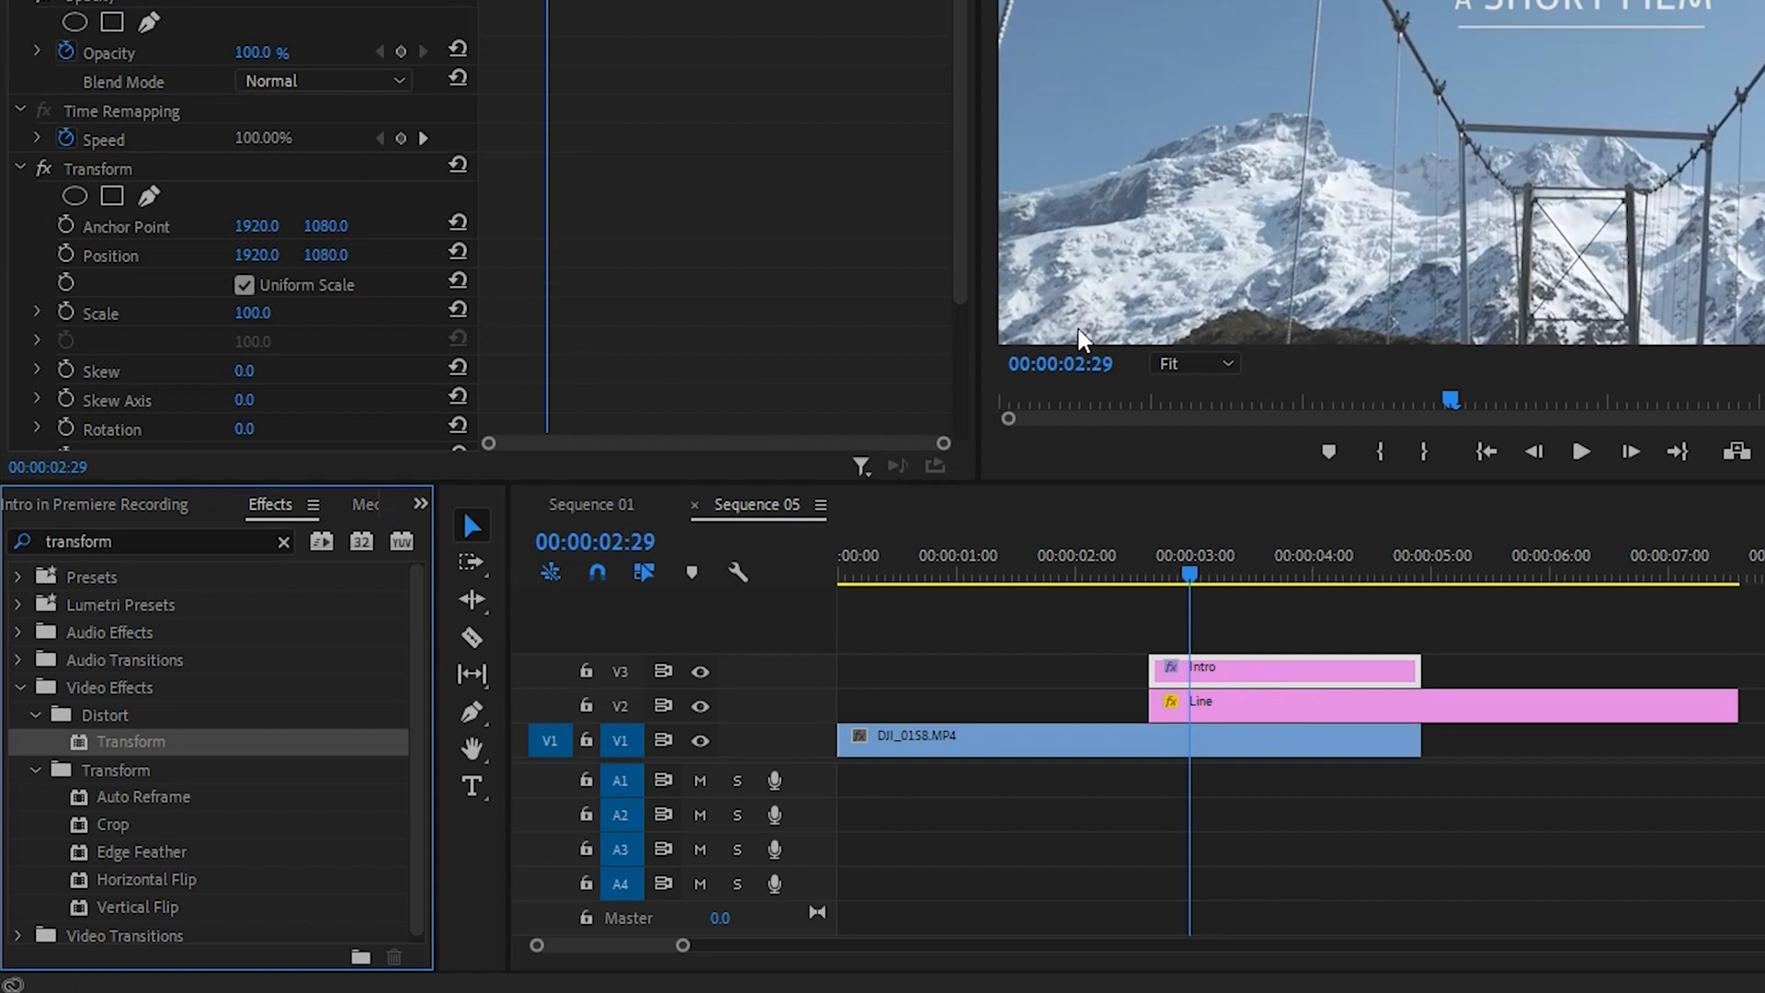
- Add a four-point polygon mask to the Opacity effect of the Intro clip
click(110, 173)
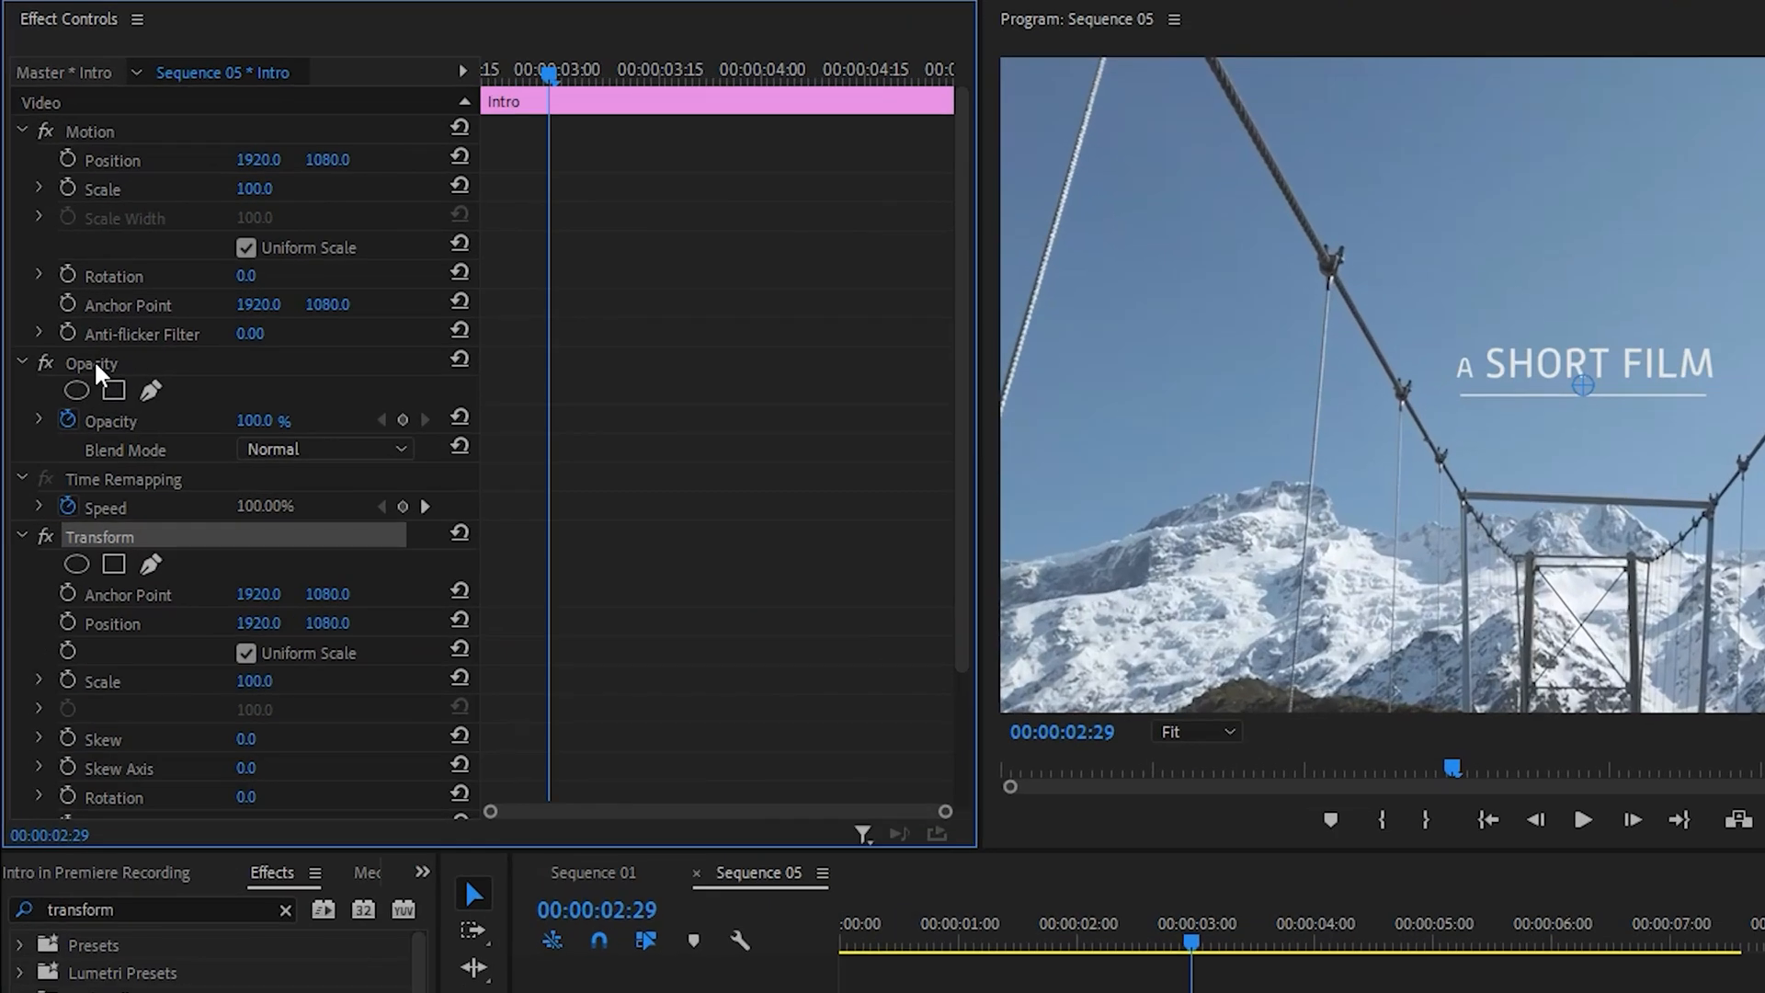
click(62, 321)
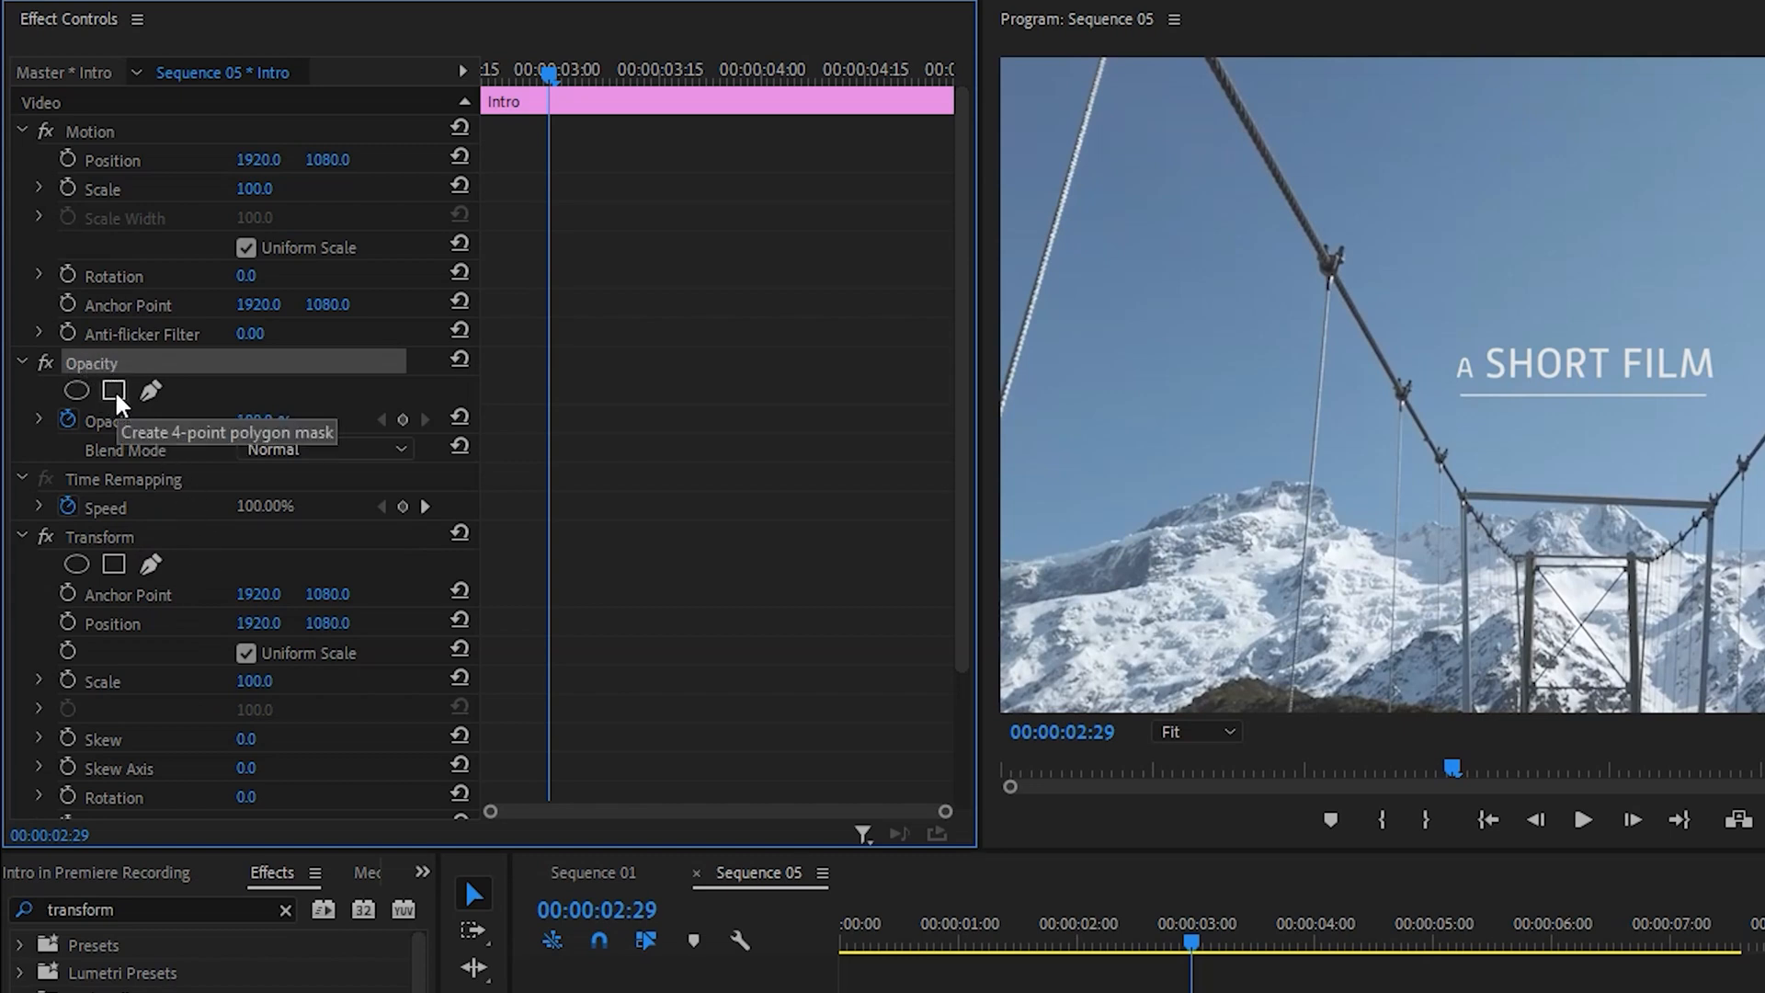
click(117, 398)
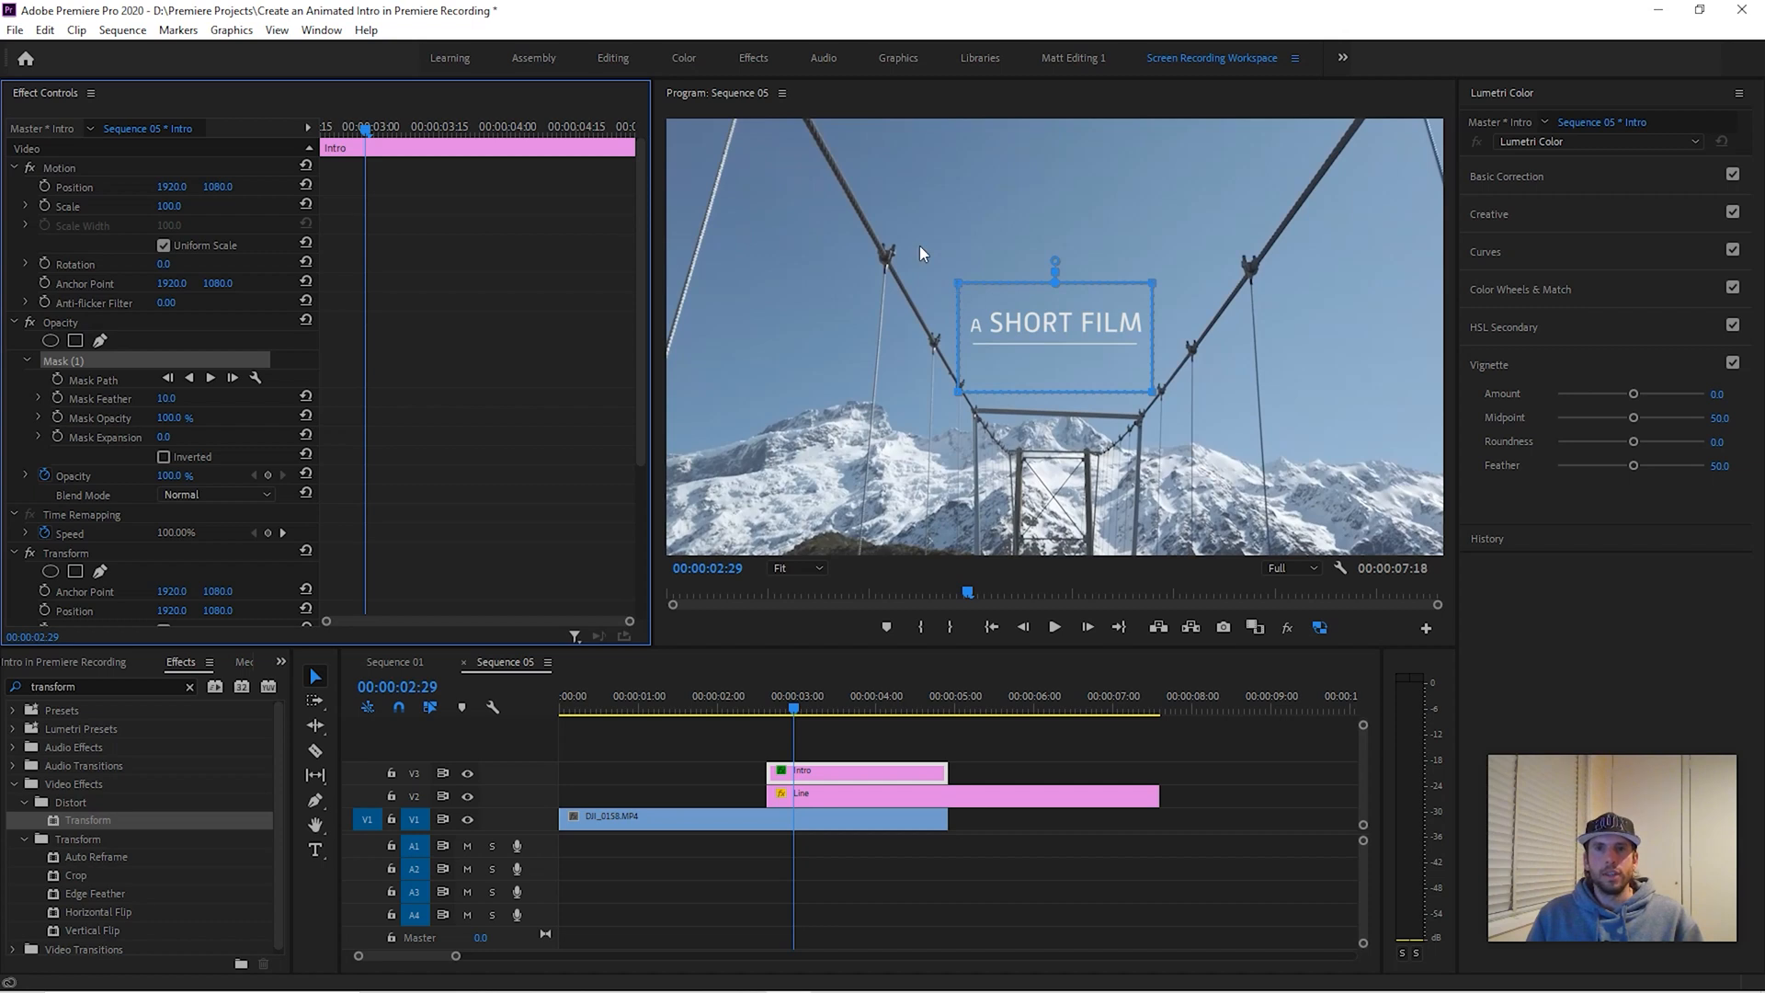
- Stretch the opacity mask across most of the frame's width with straight sides, and extend its lower edge down over the mountains
drag(919, 241, 944, 325)
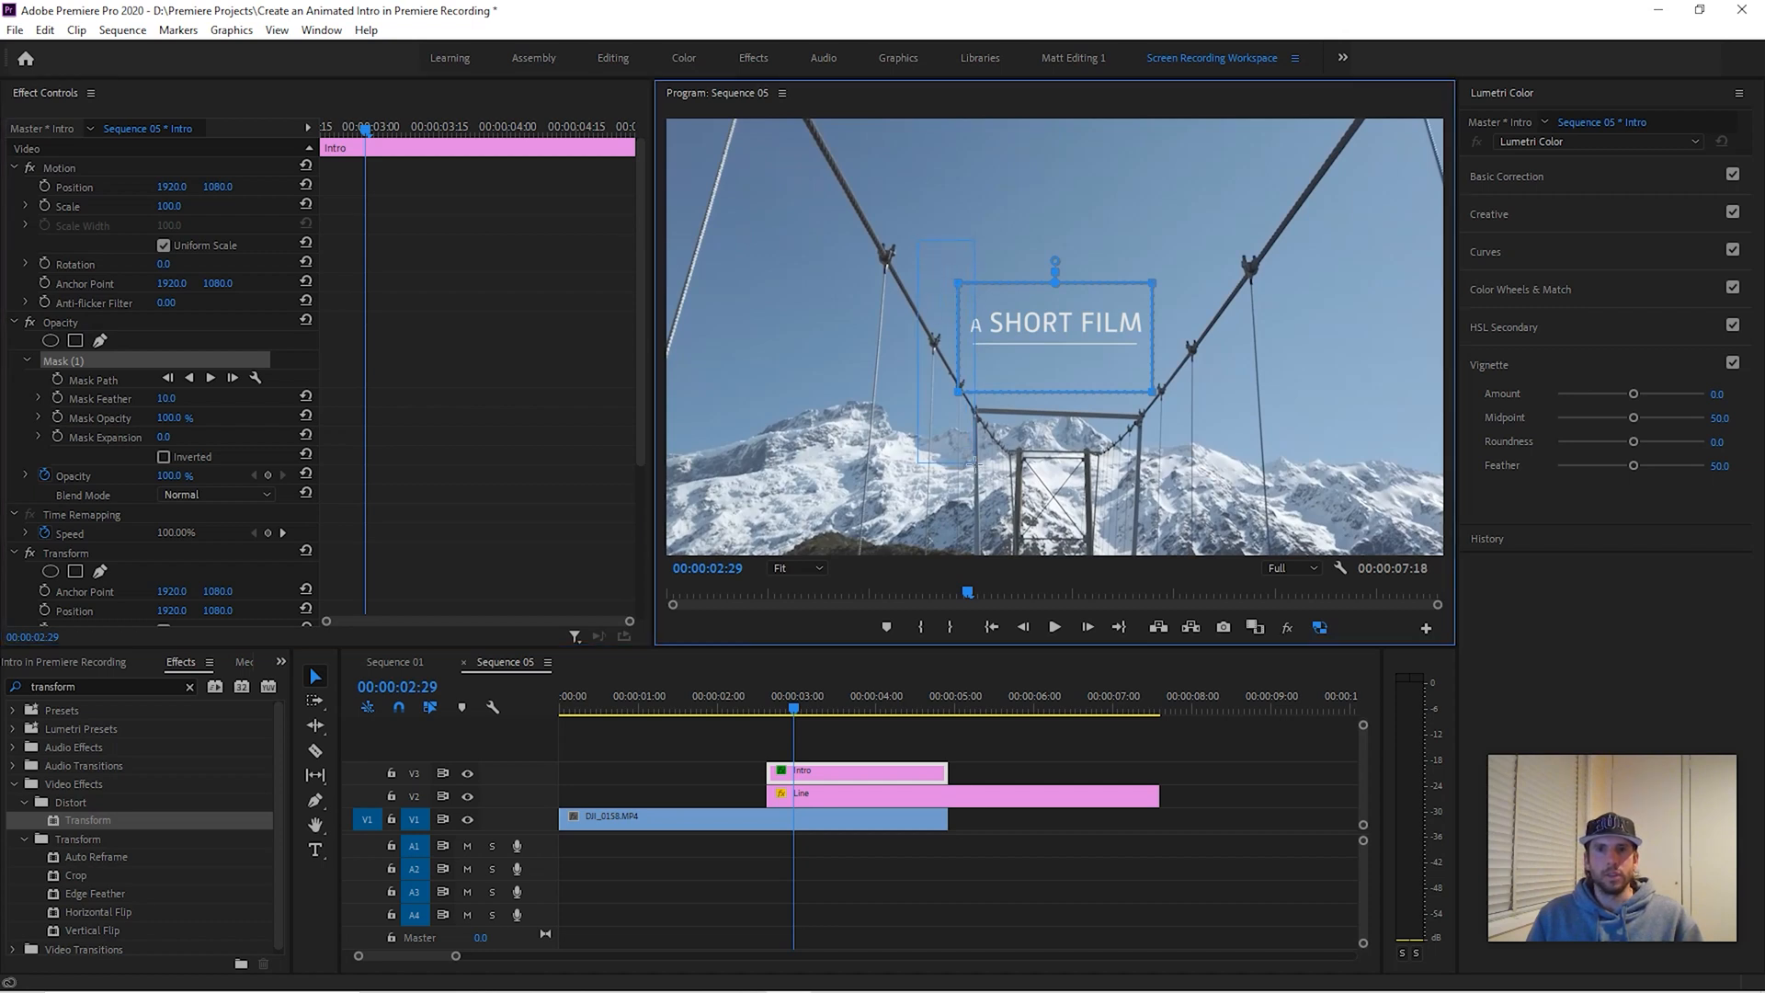
drag(952, 393, 704, 402)
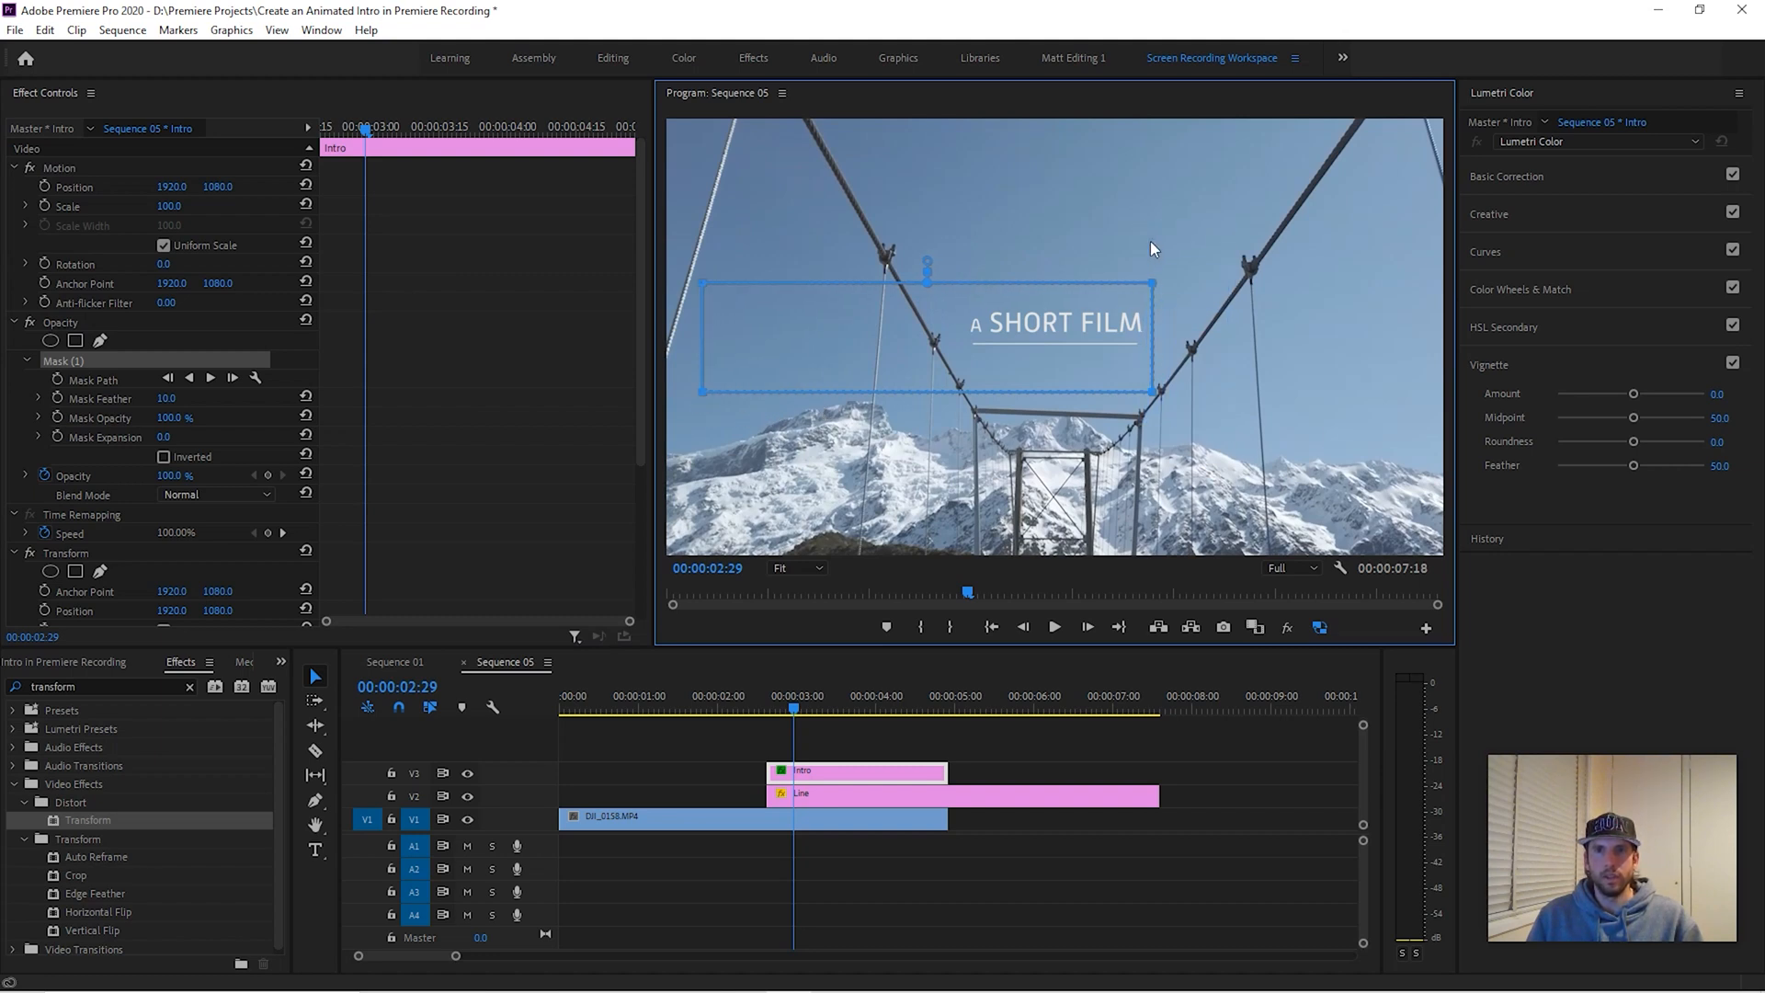
drag(1155, 286, 1397, 317)
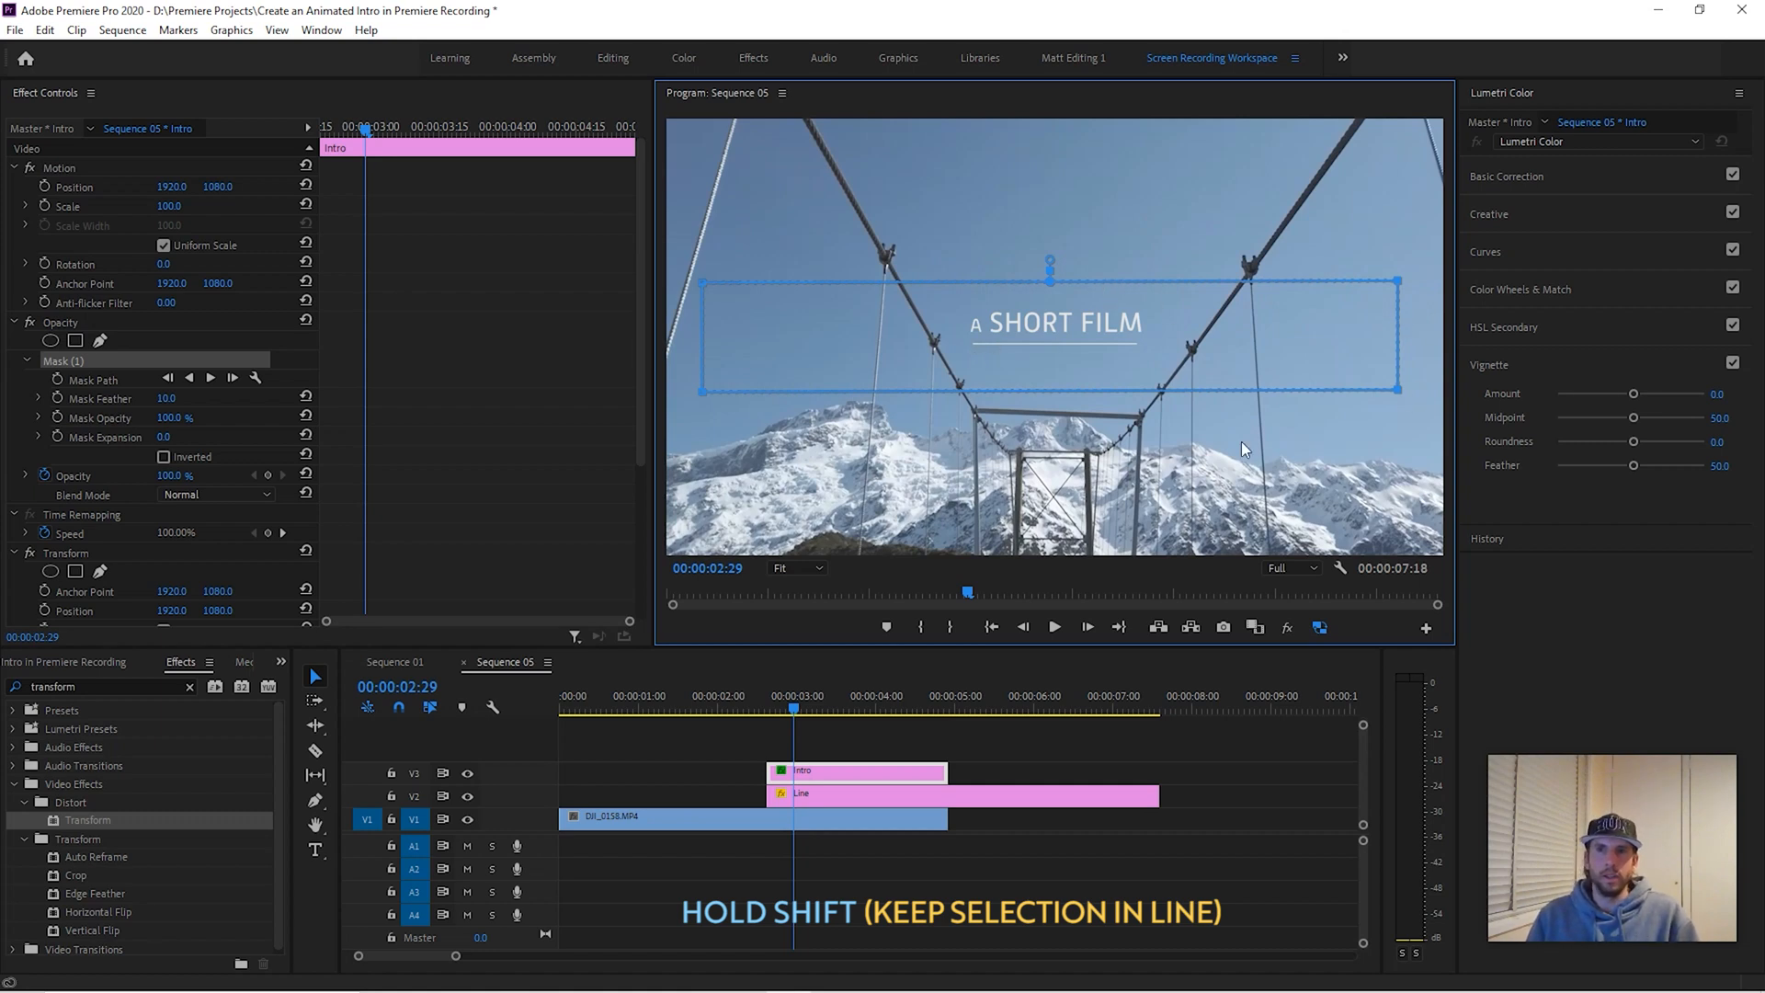
key(ctrl+z)
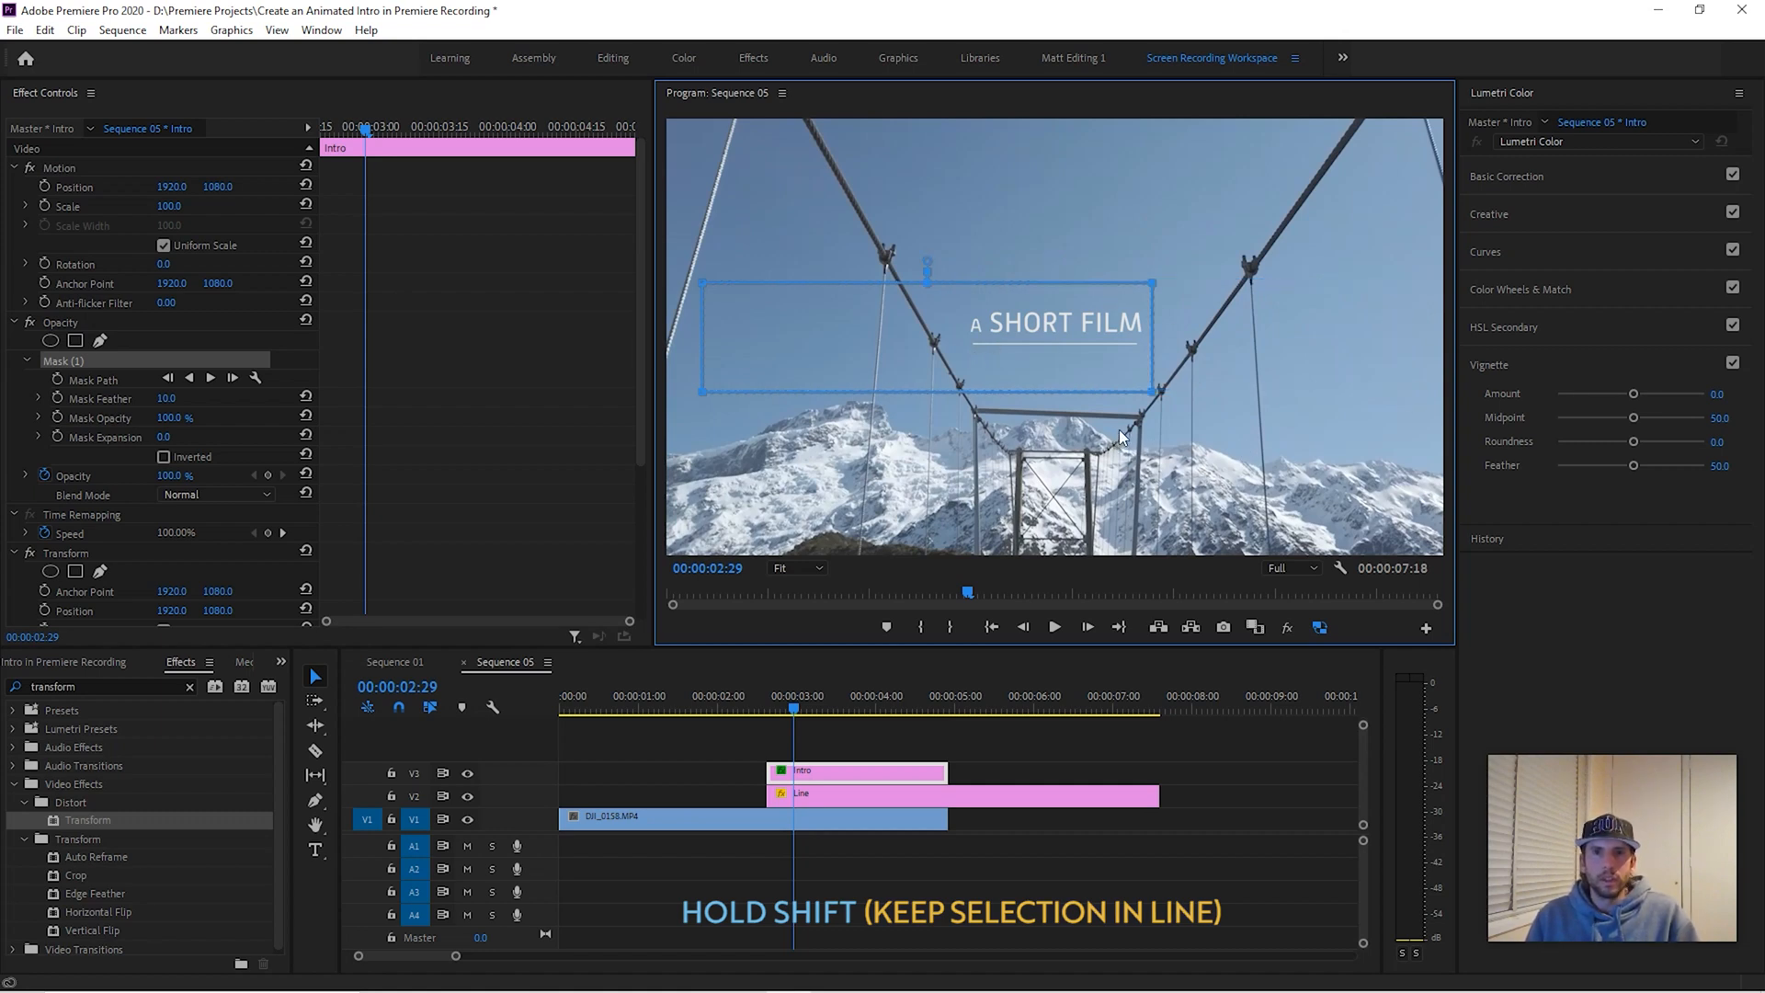
drag(1272, 441, 1395, 318)
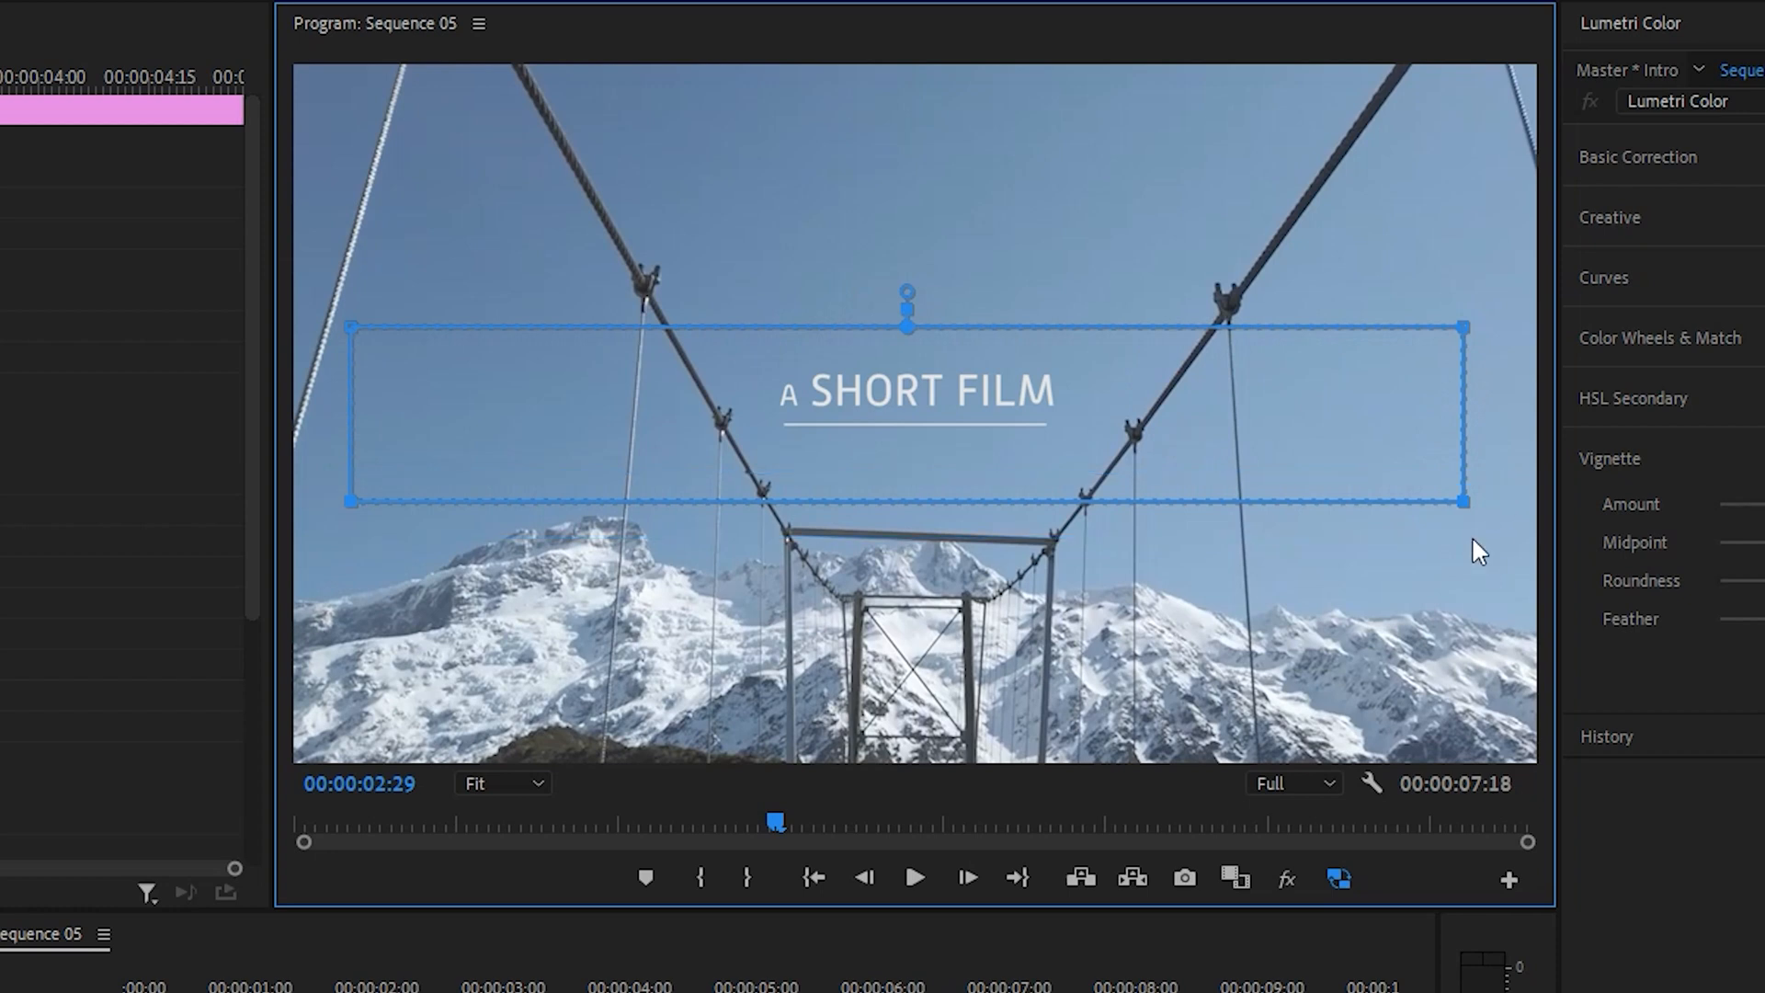
drag(1467, 505, 1475, 666)
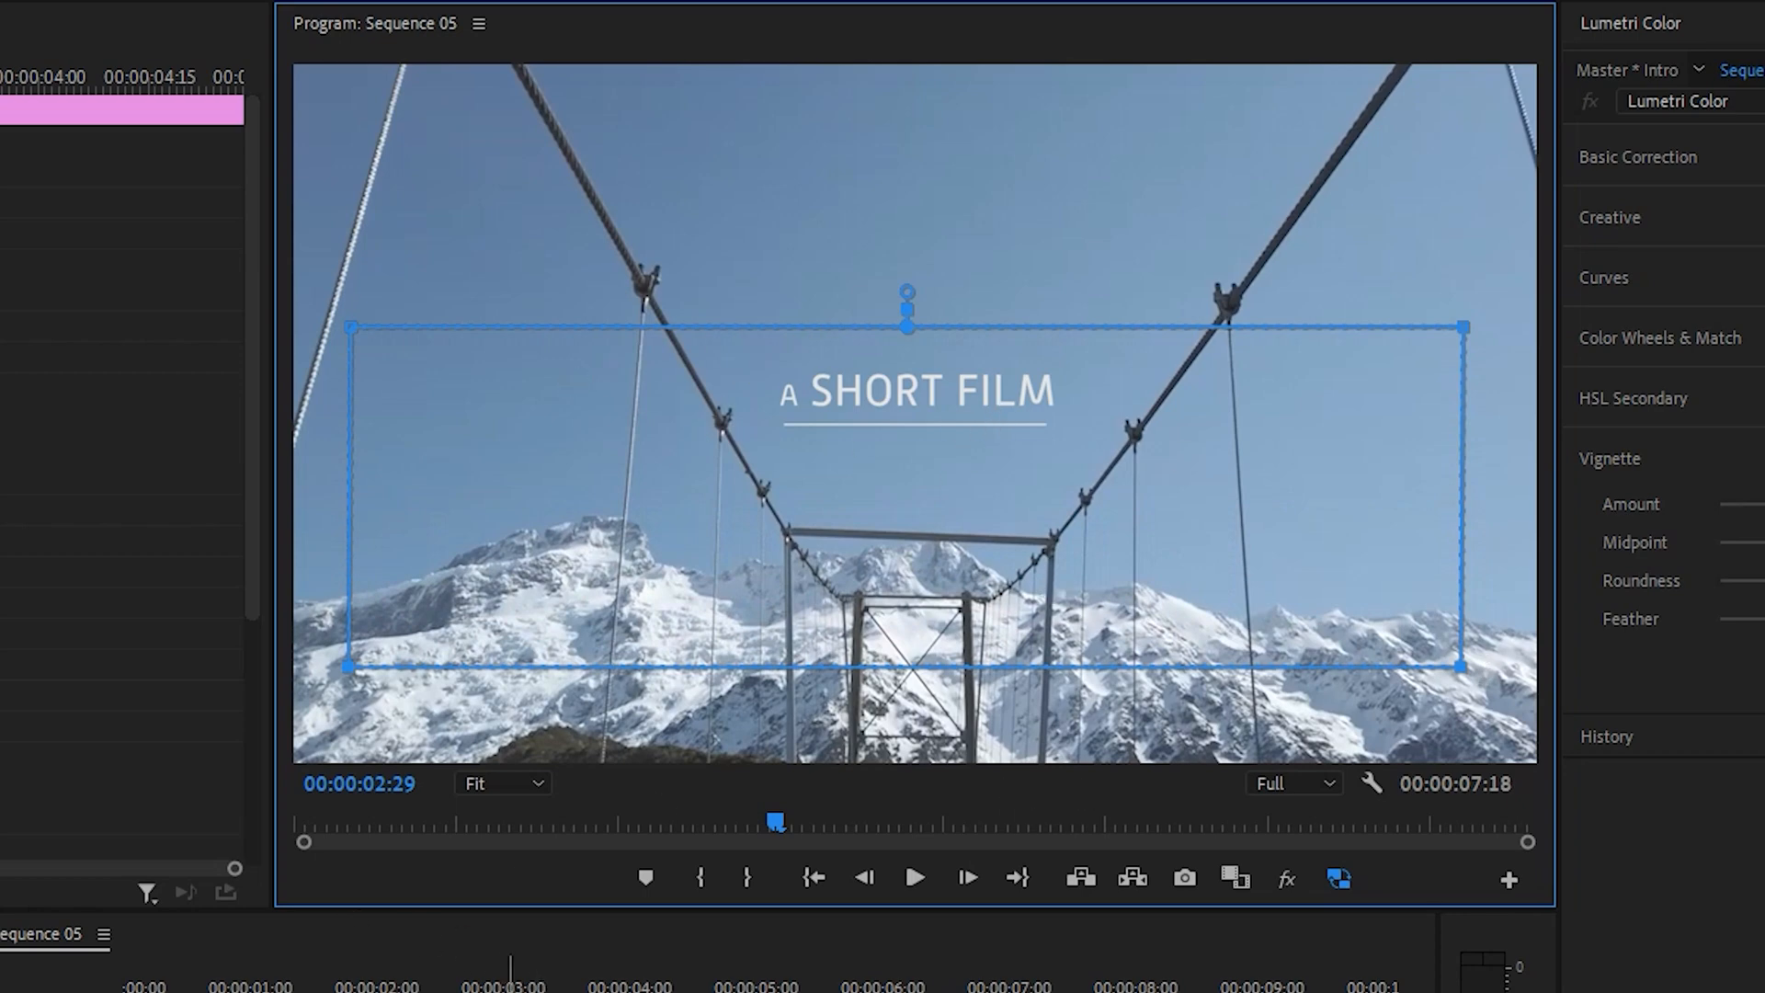
- At 00:00:02:20, move the mask down so its top edge lies along the underline, checking the alignment at 150% magnification
drag(501, 977, 457, 980)
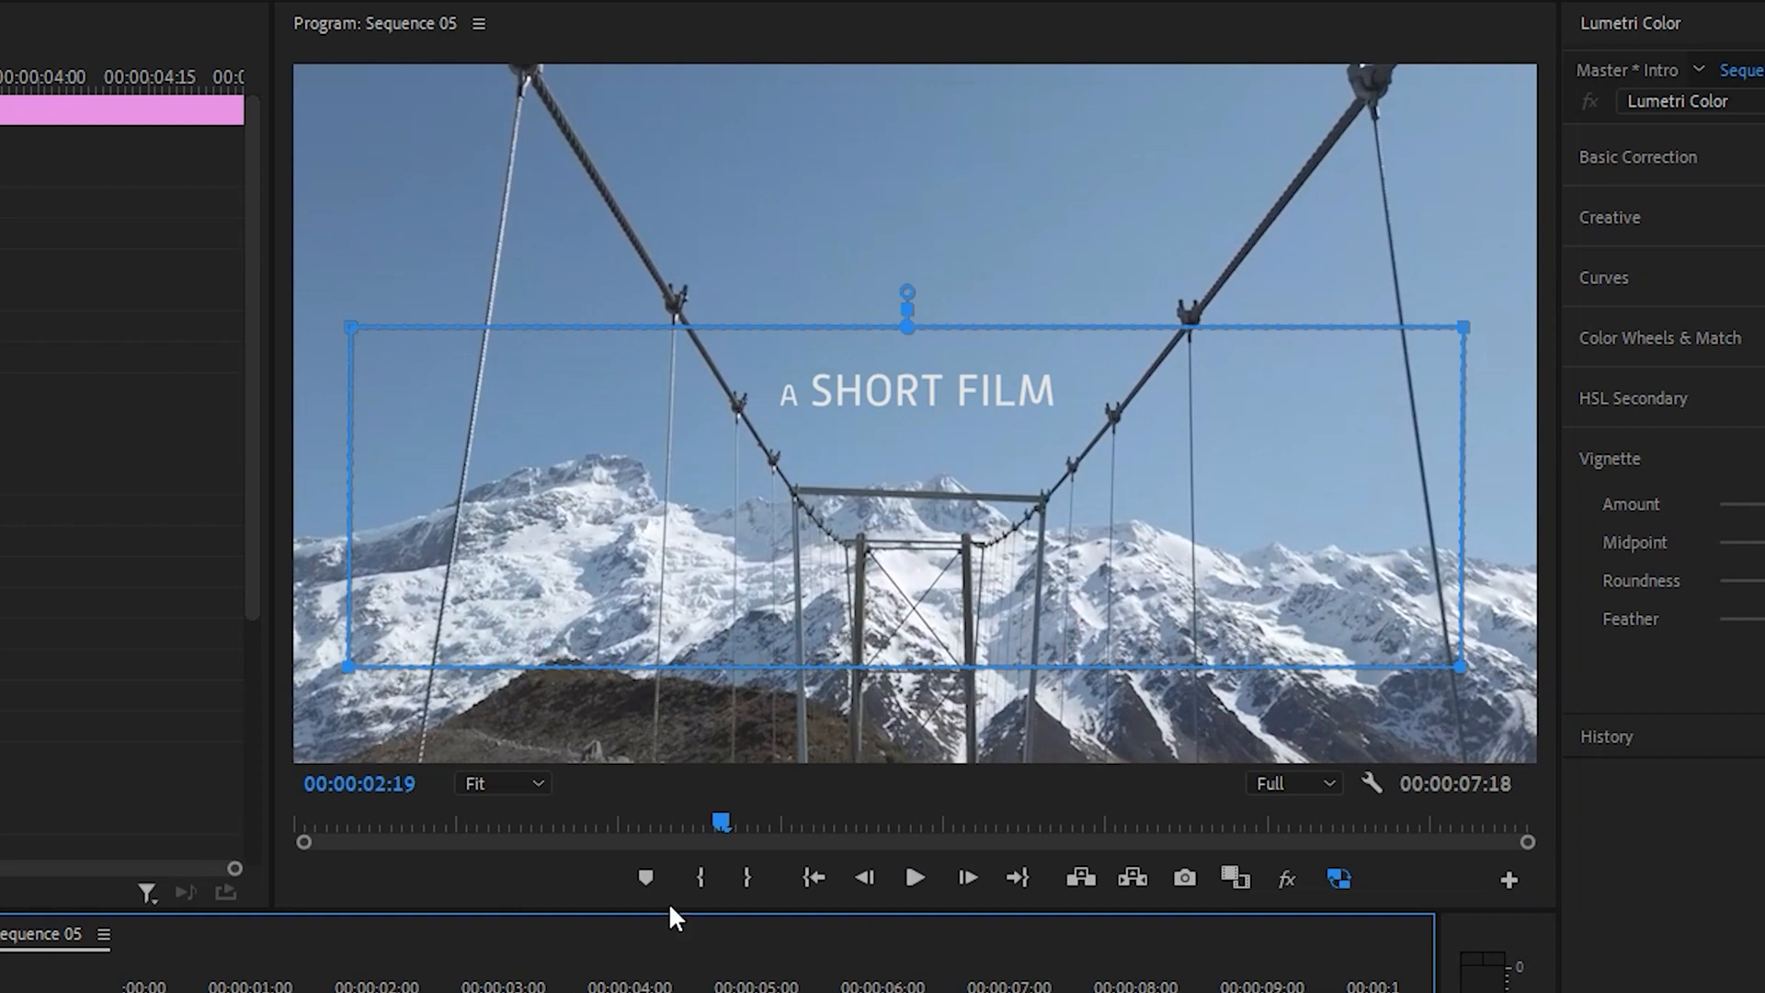
key(Right)
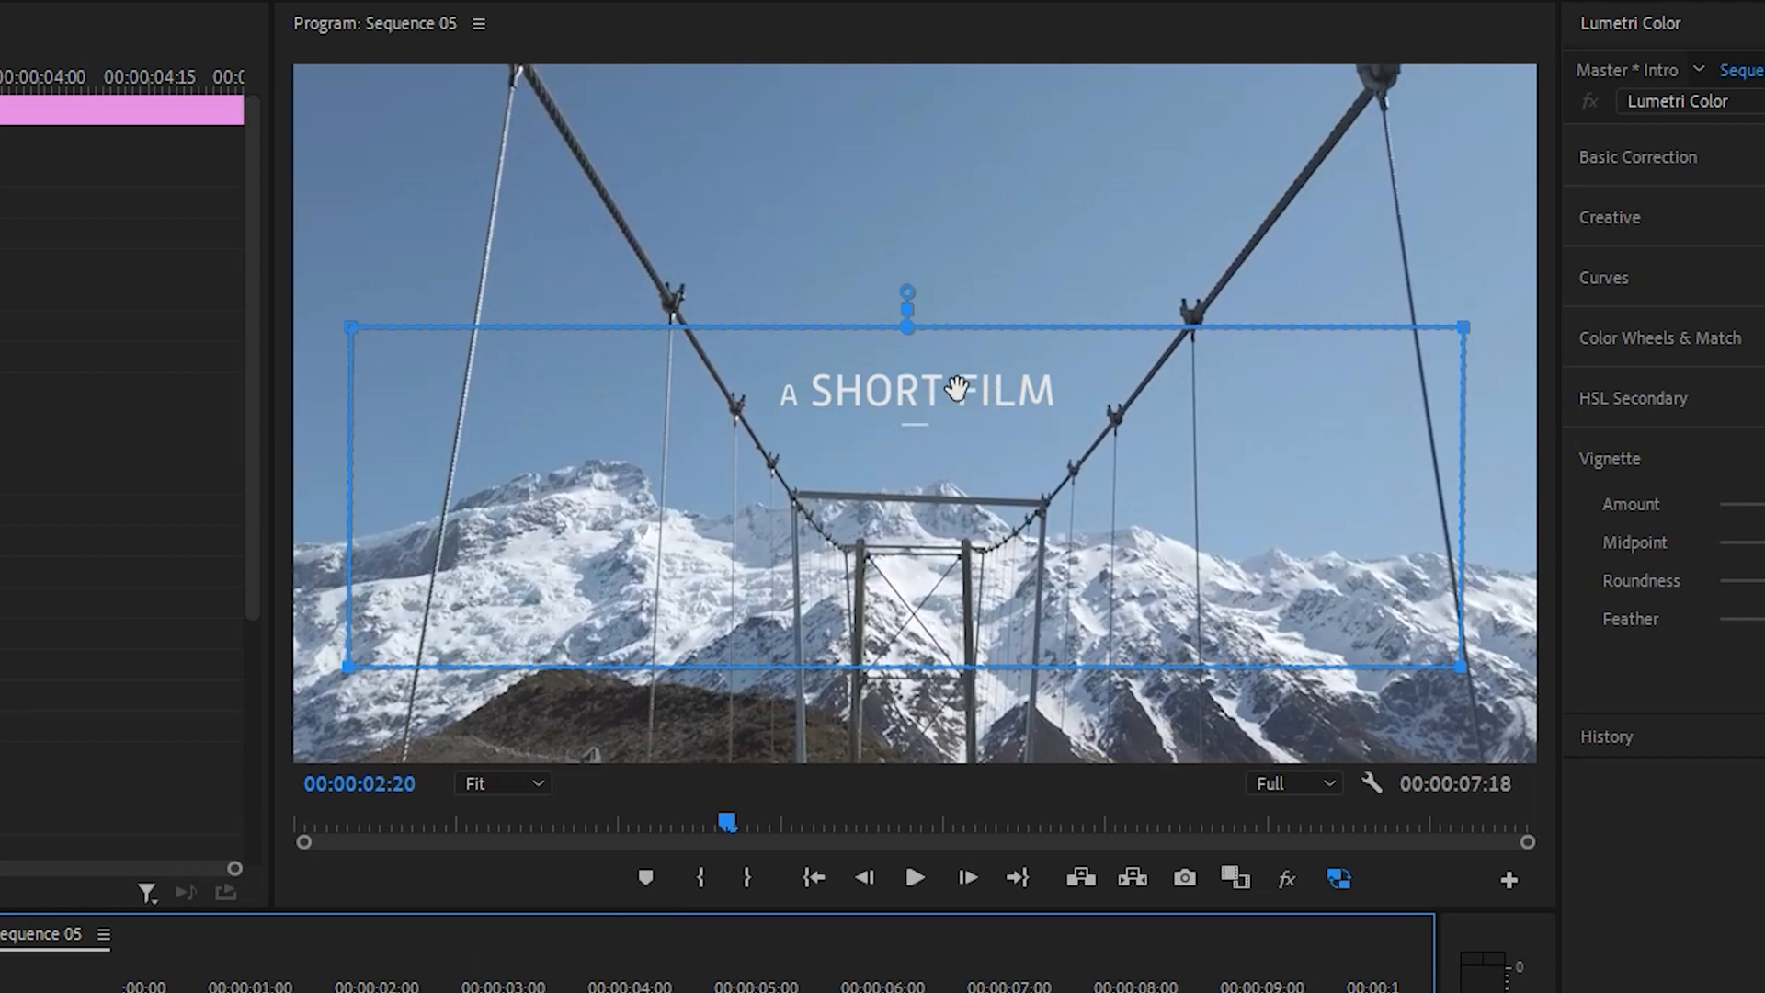
click(995, 350)
drag(995, 350, 994, 448)
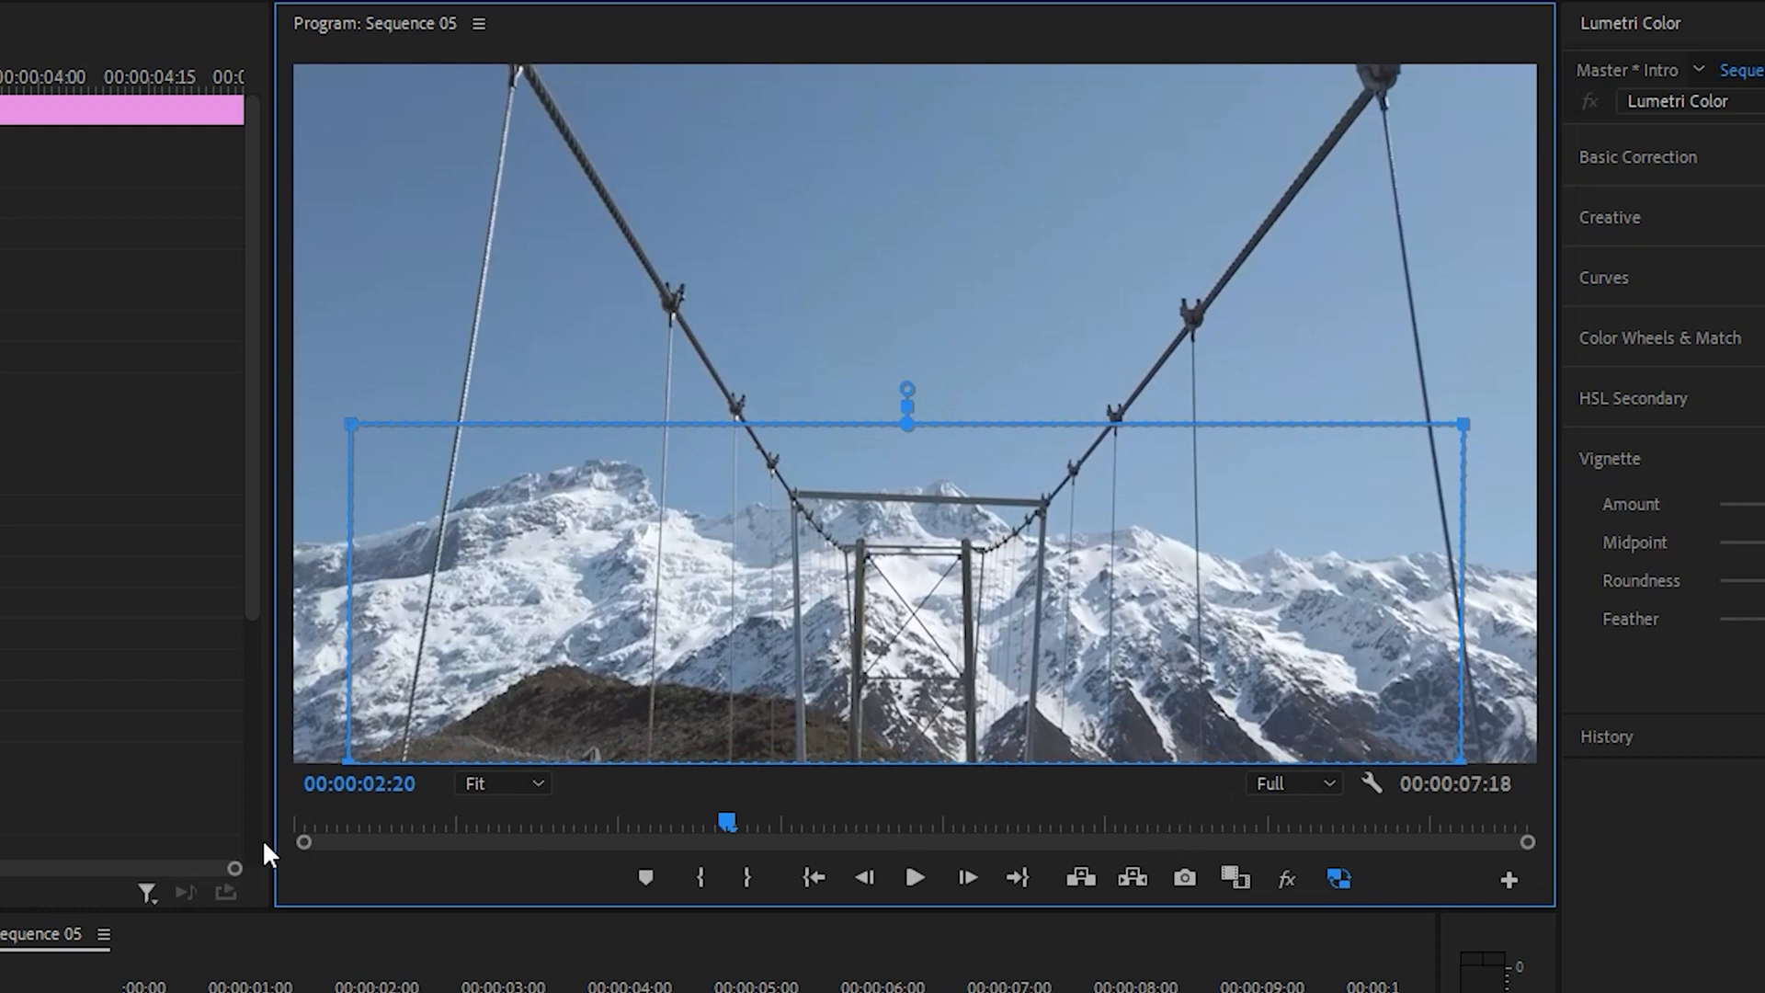
click(538, 784)
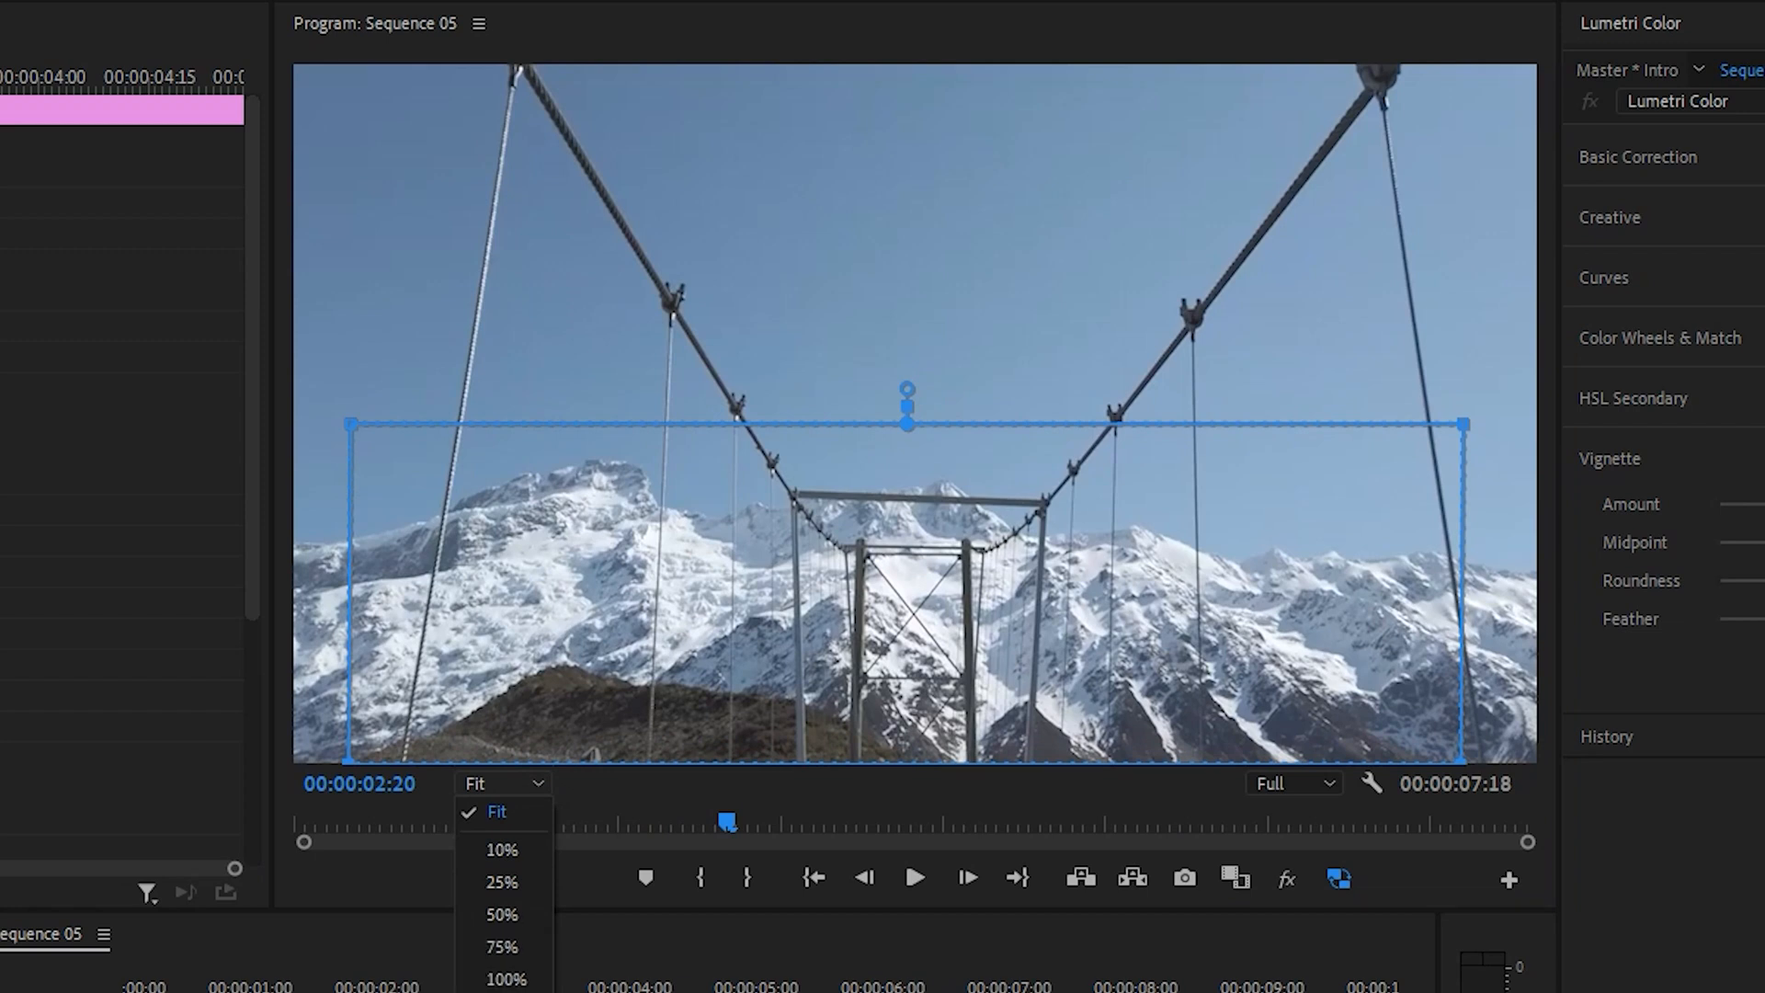
click(505, 992)
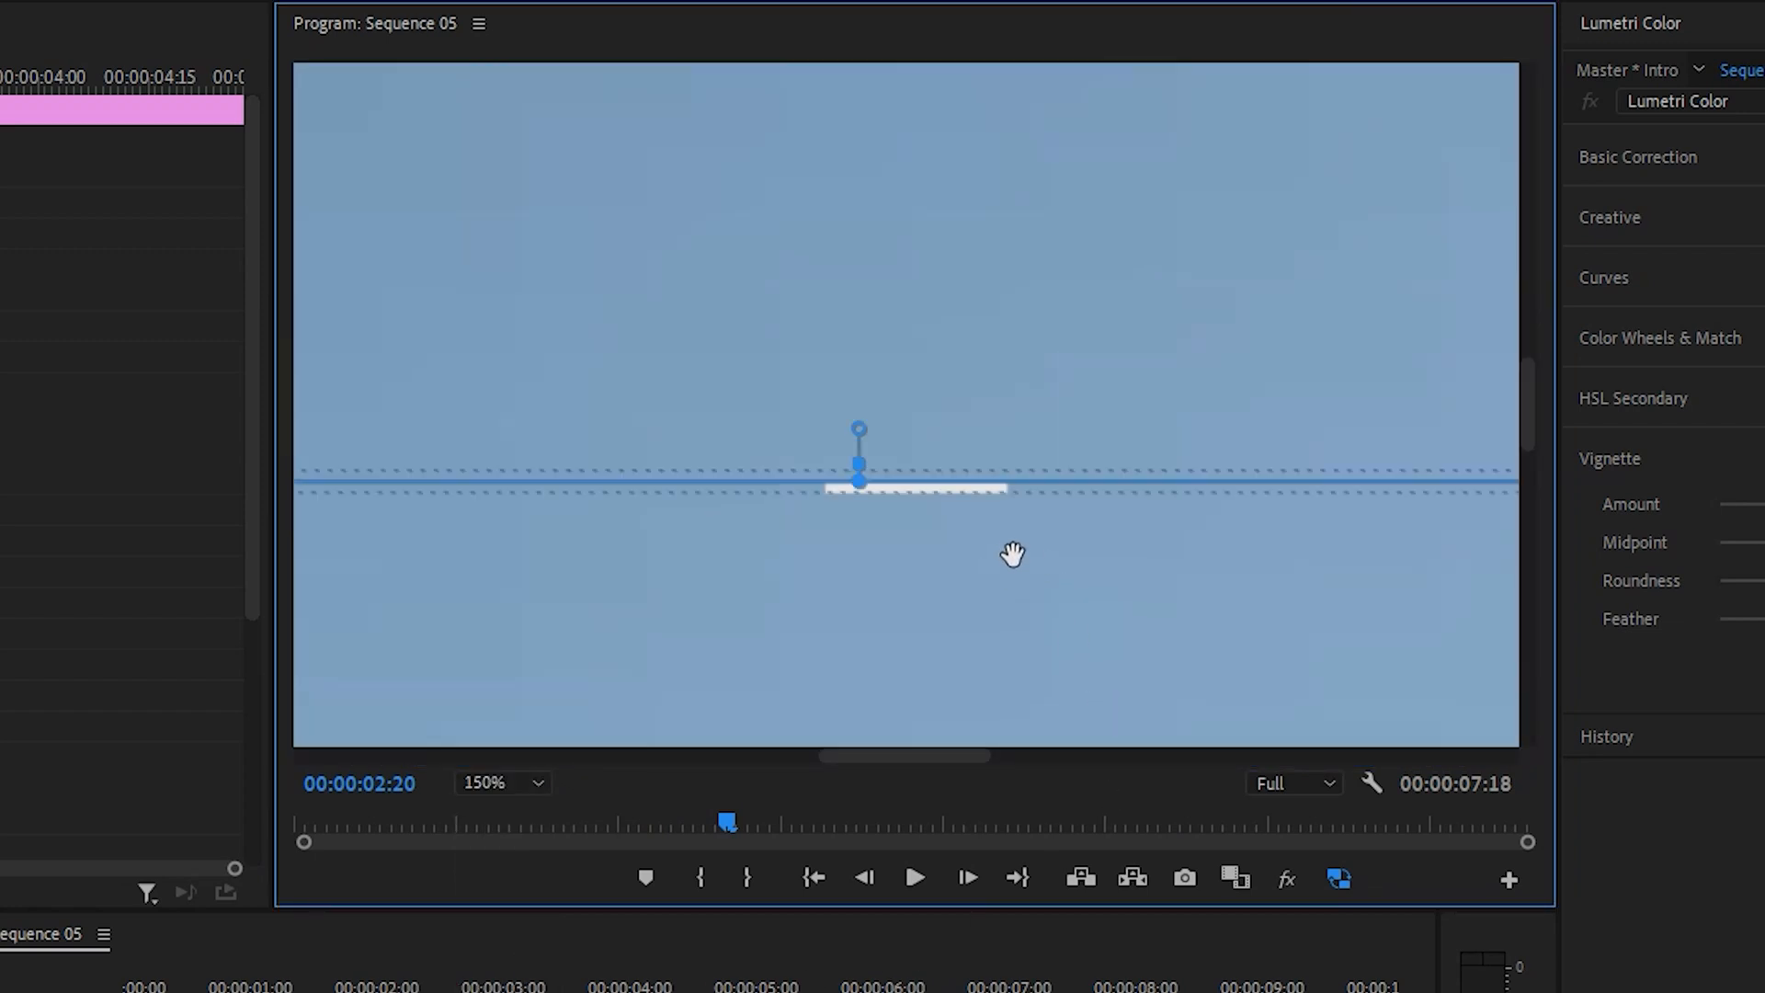
drag(999, 555, 1000, 562)
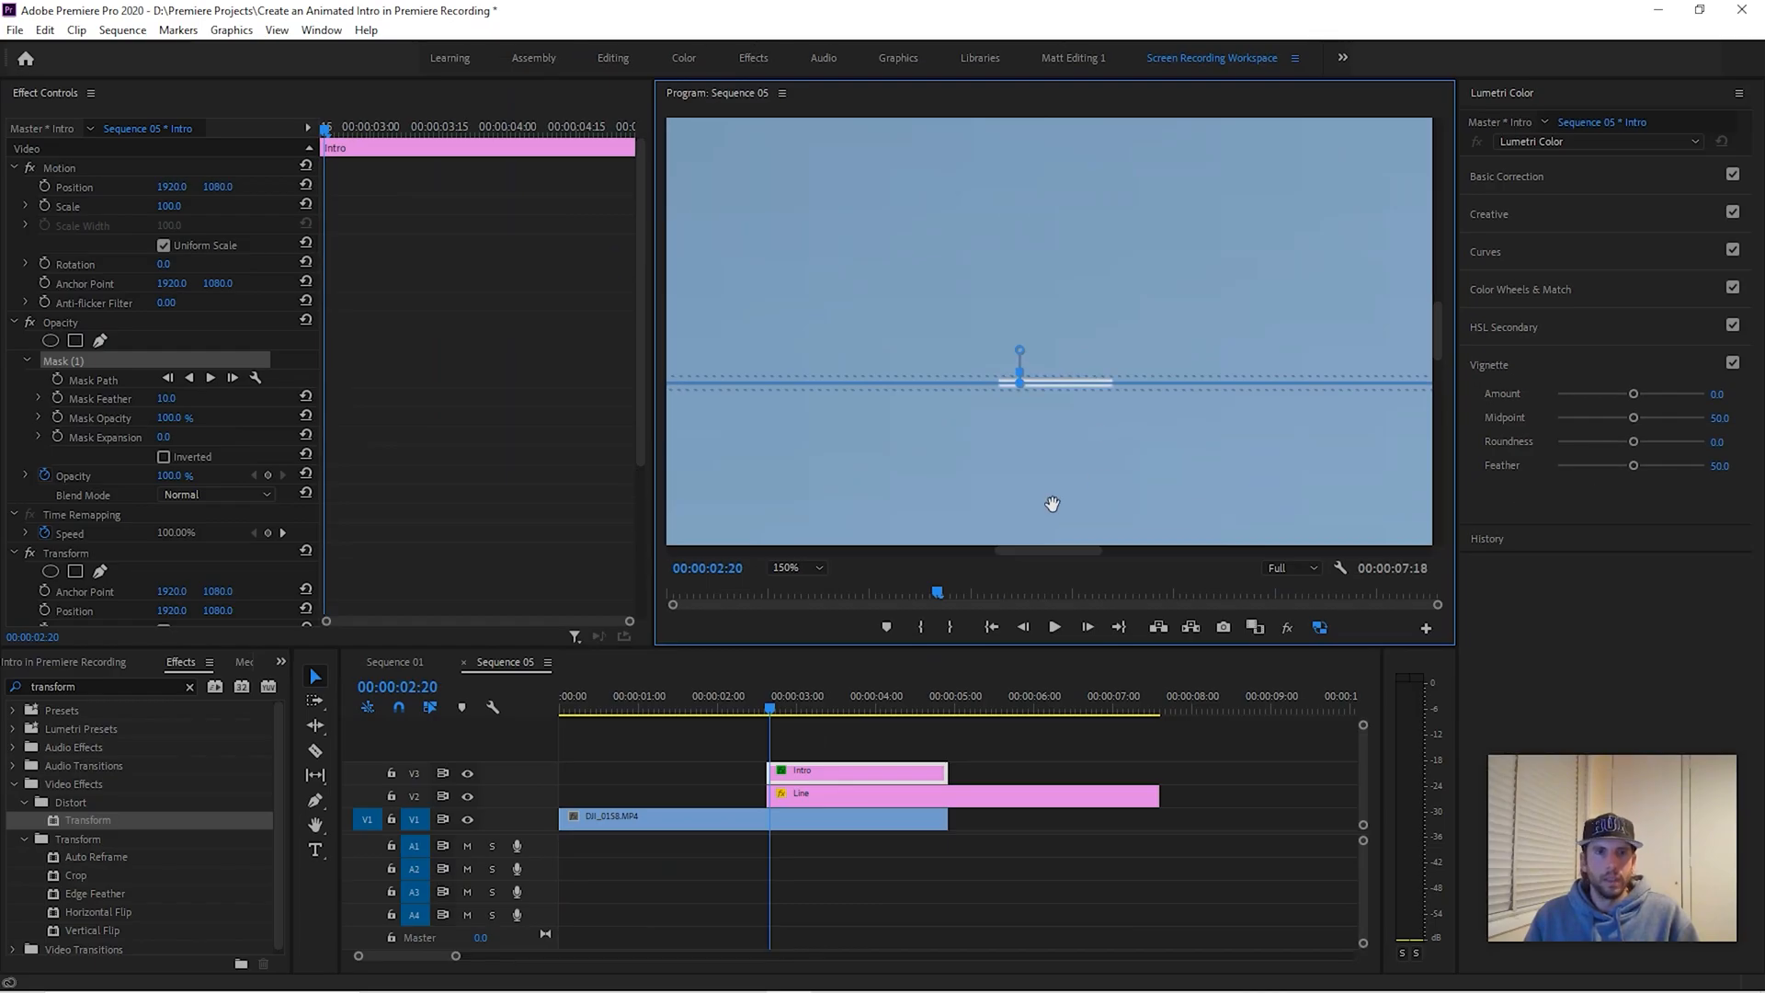
- Set Mask Feather to 1.0, check the mask edge against the underline, and return the preview to Fit
click(167, 401)
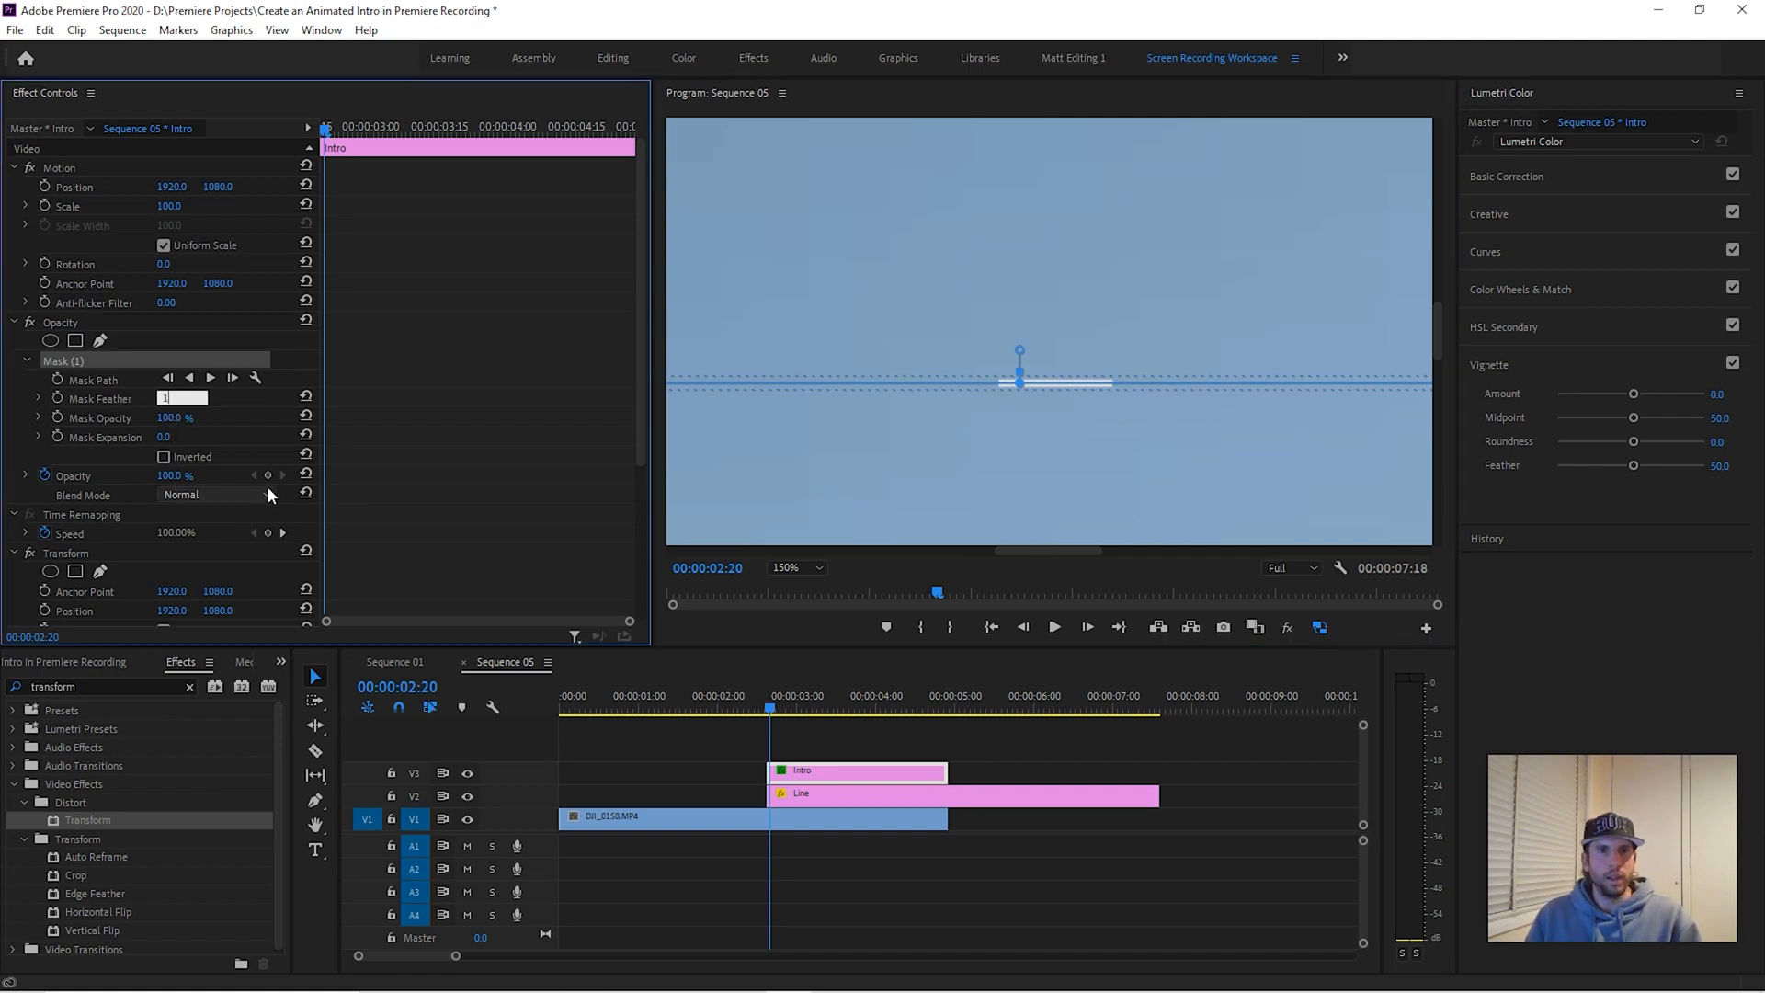
key(Return)
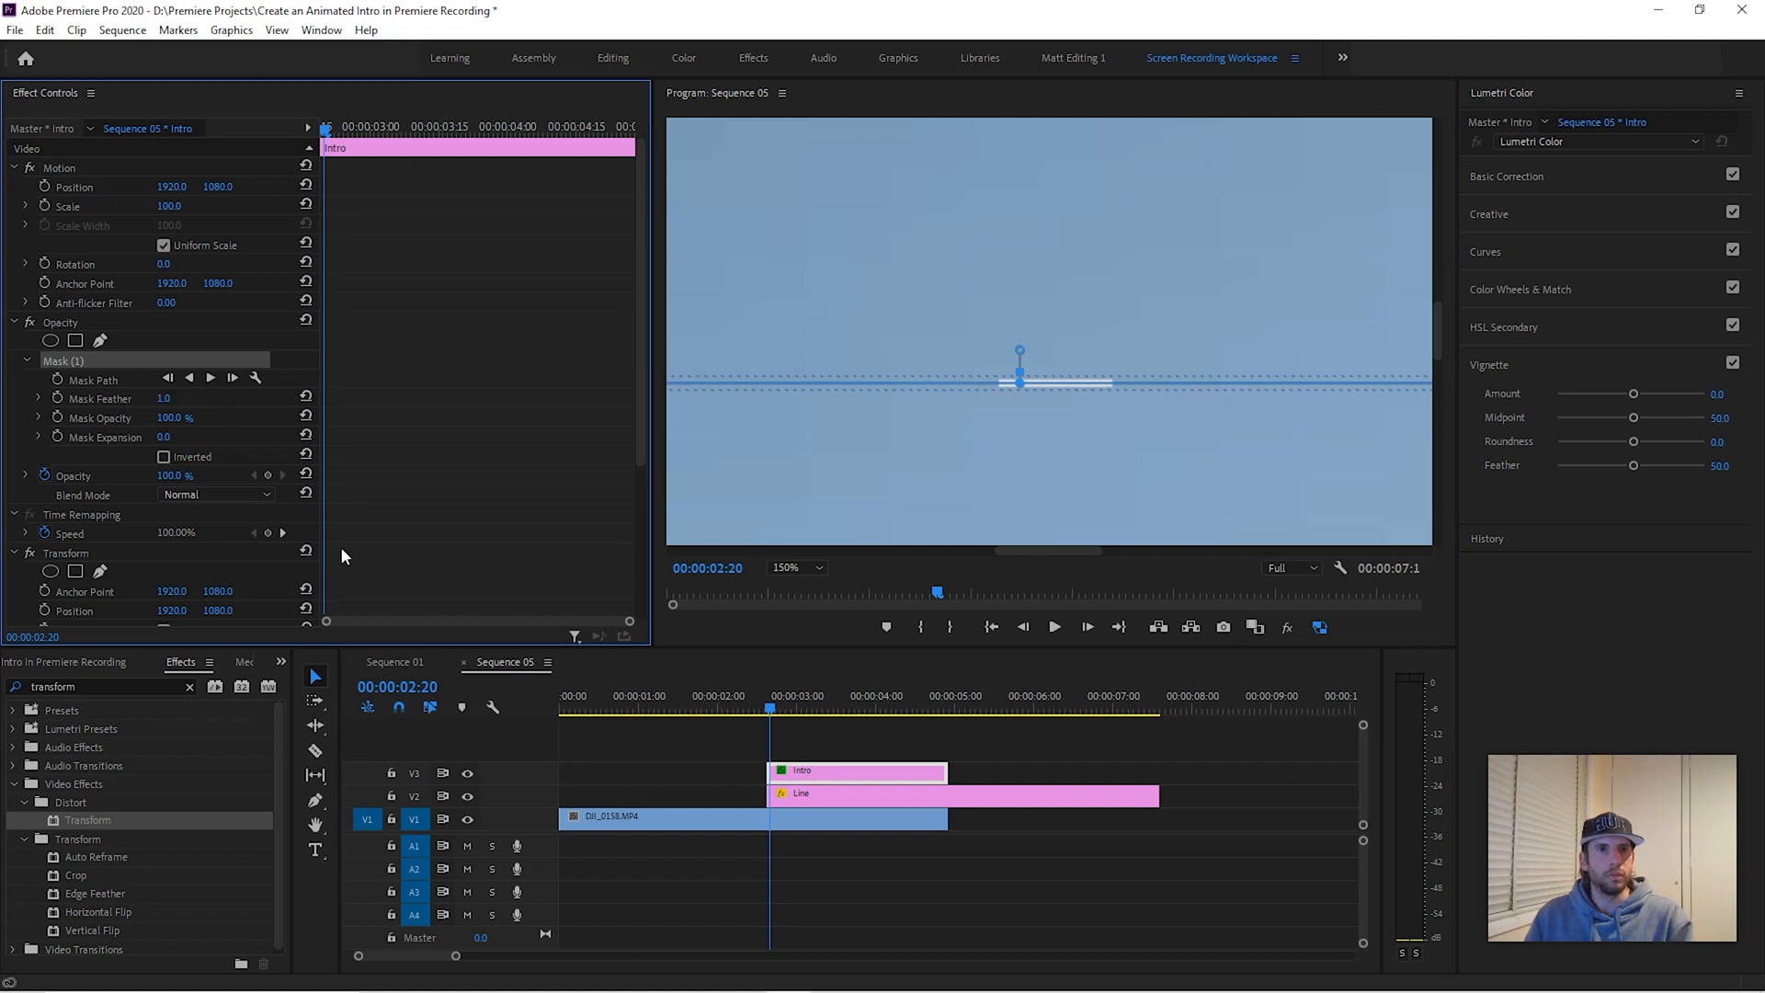
click(1082, 423)
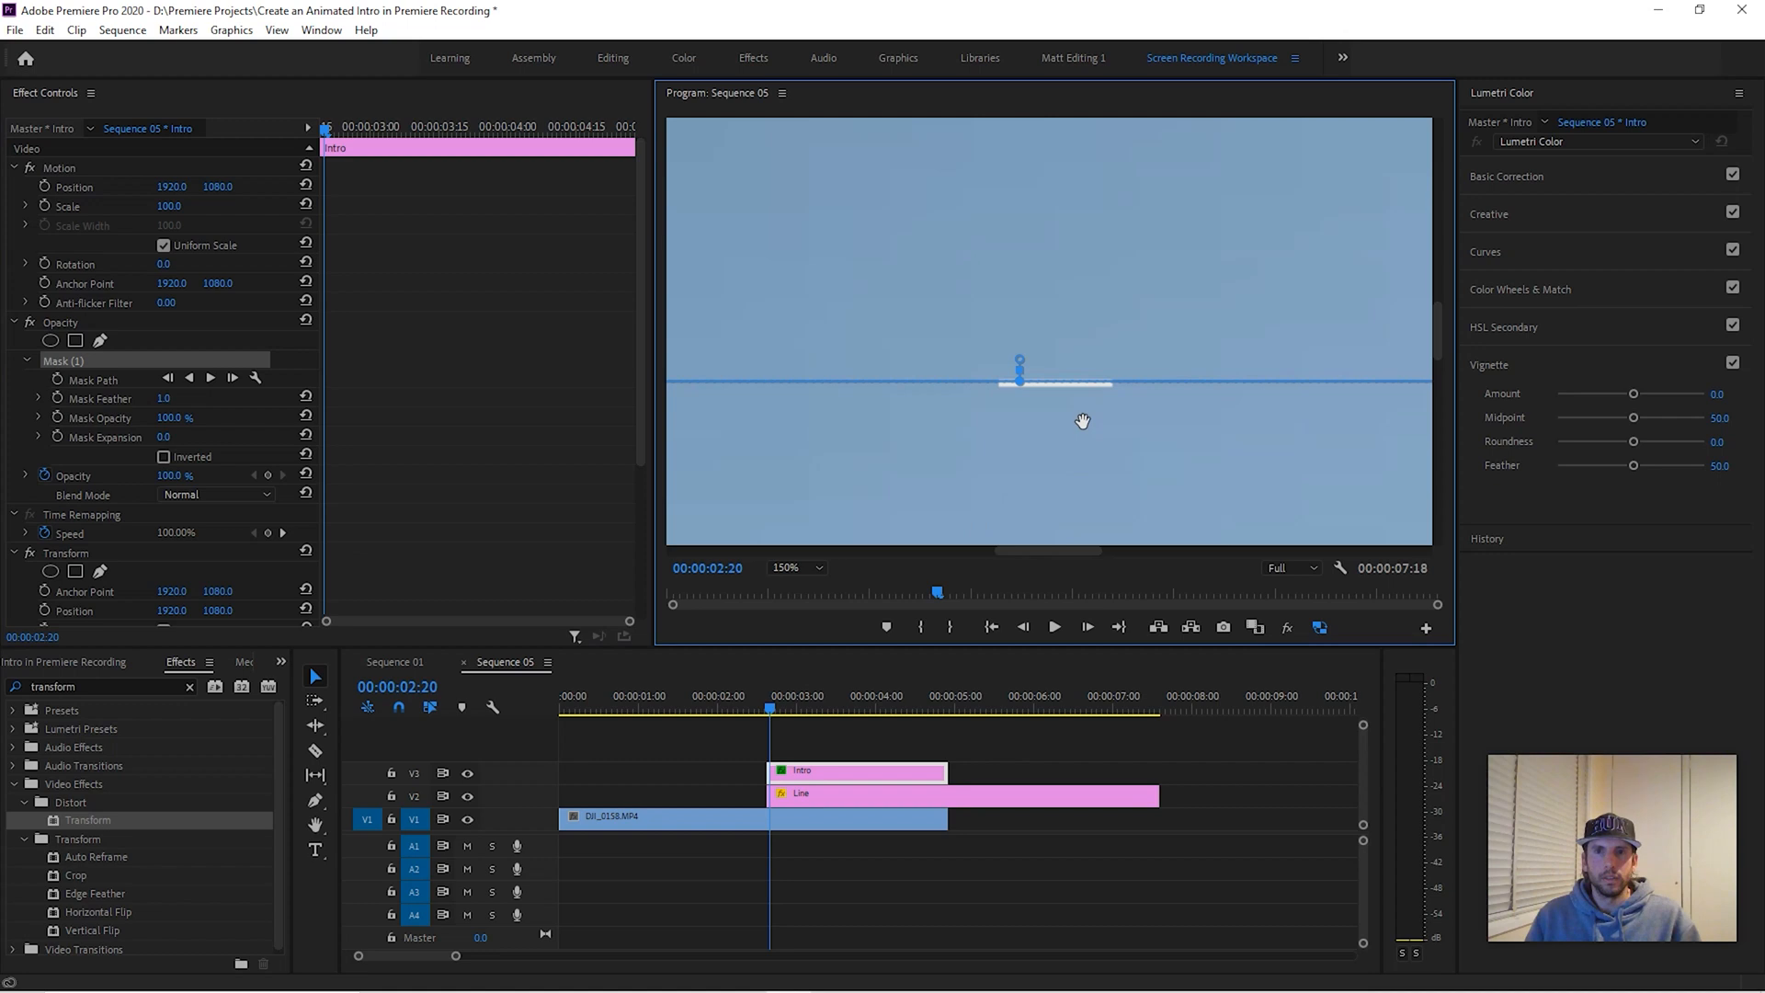
click(818, 568)
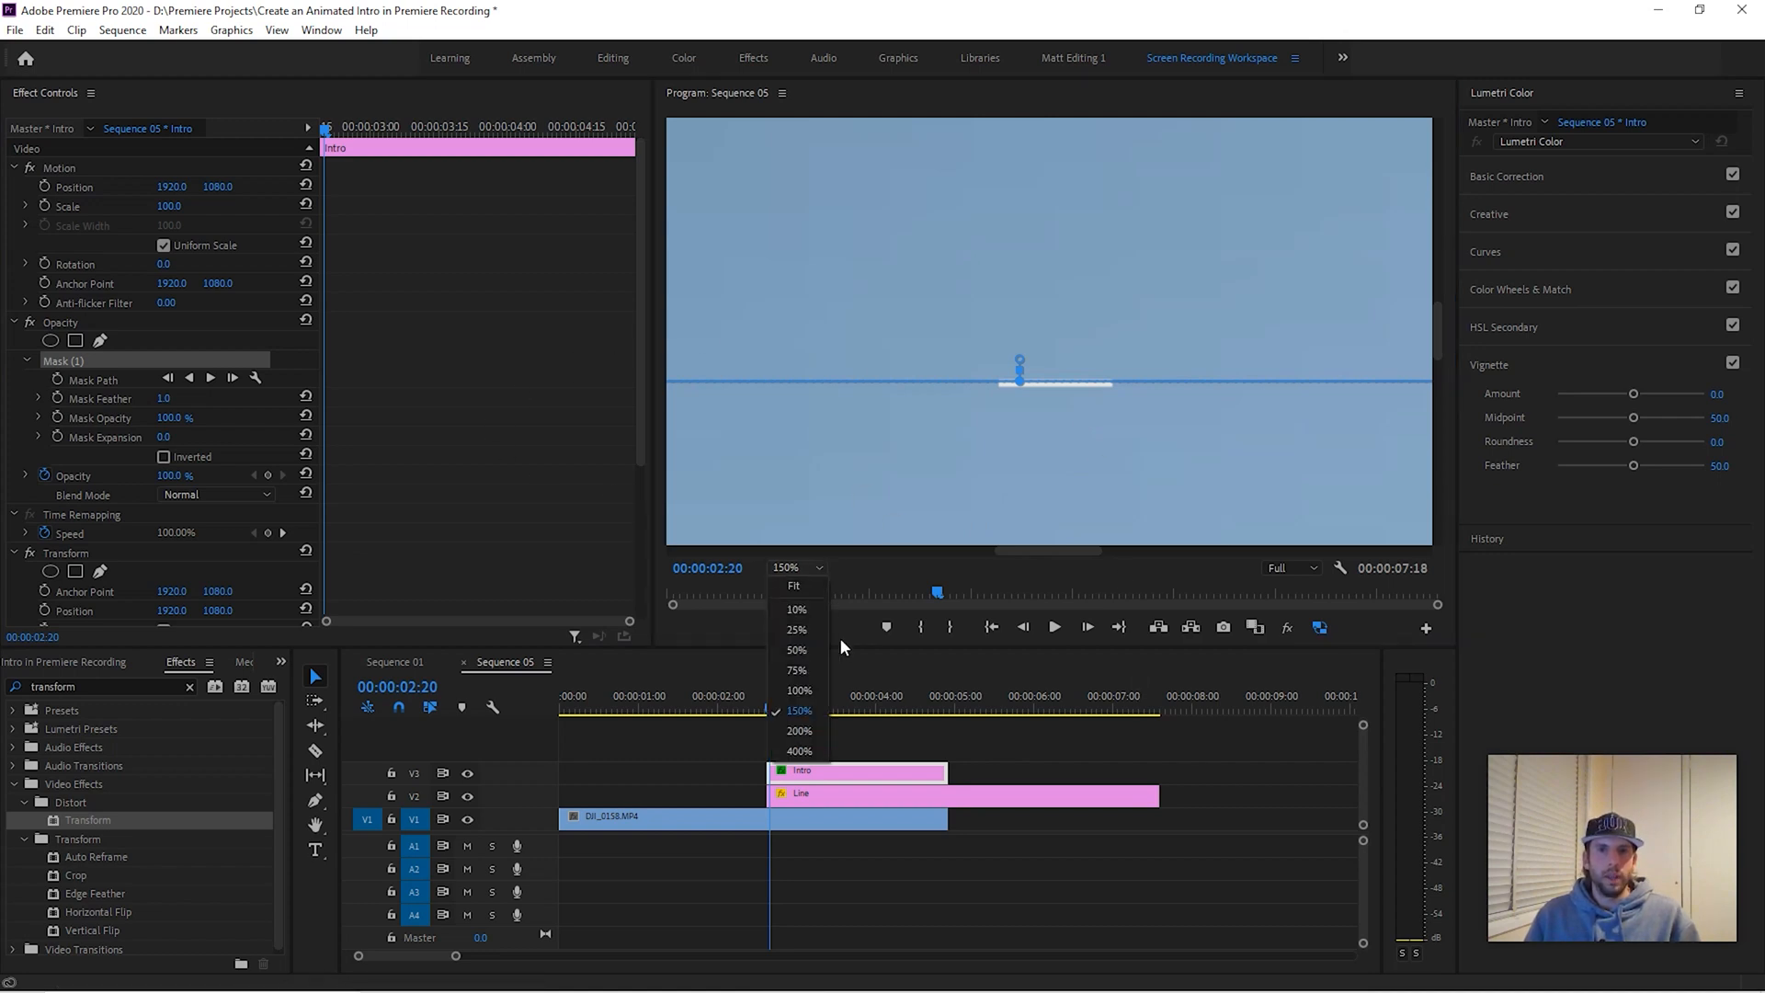
click(803, 586)
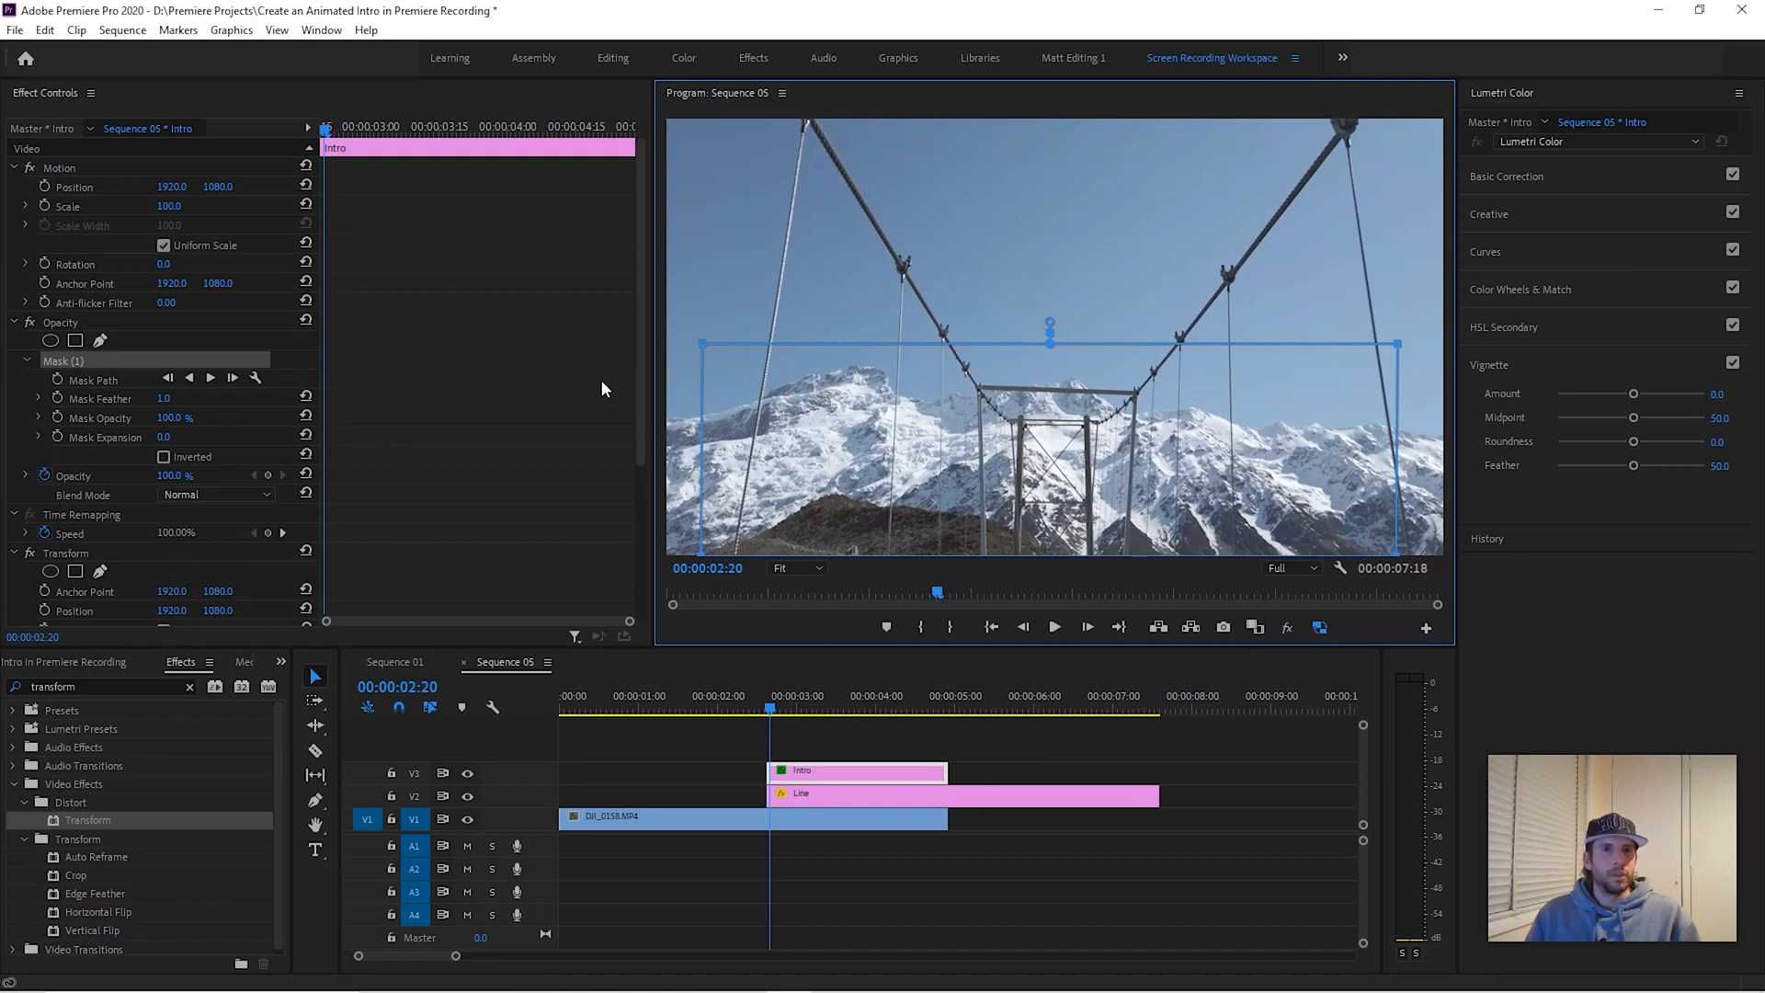
- Invert the opacity mask so the title shows above the underline and is hidden below it
drag(644, 351, 640, 399)
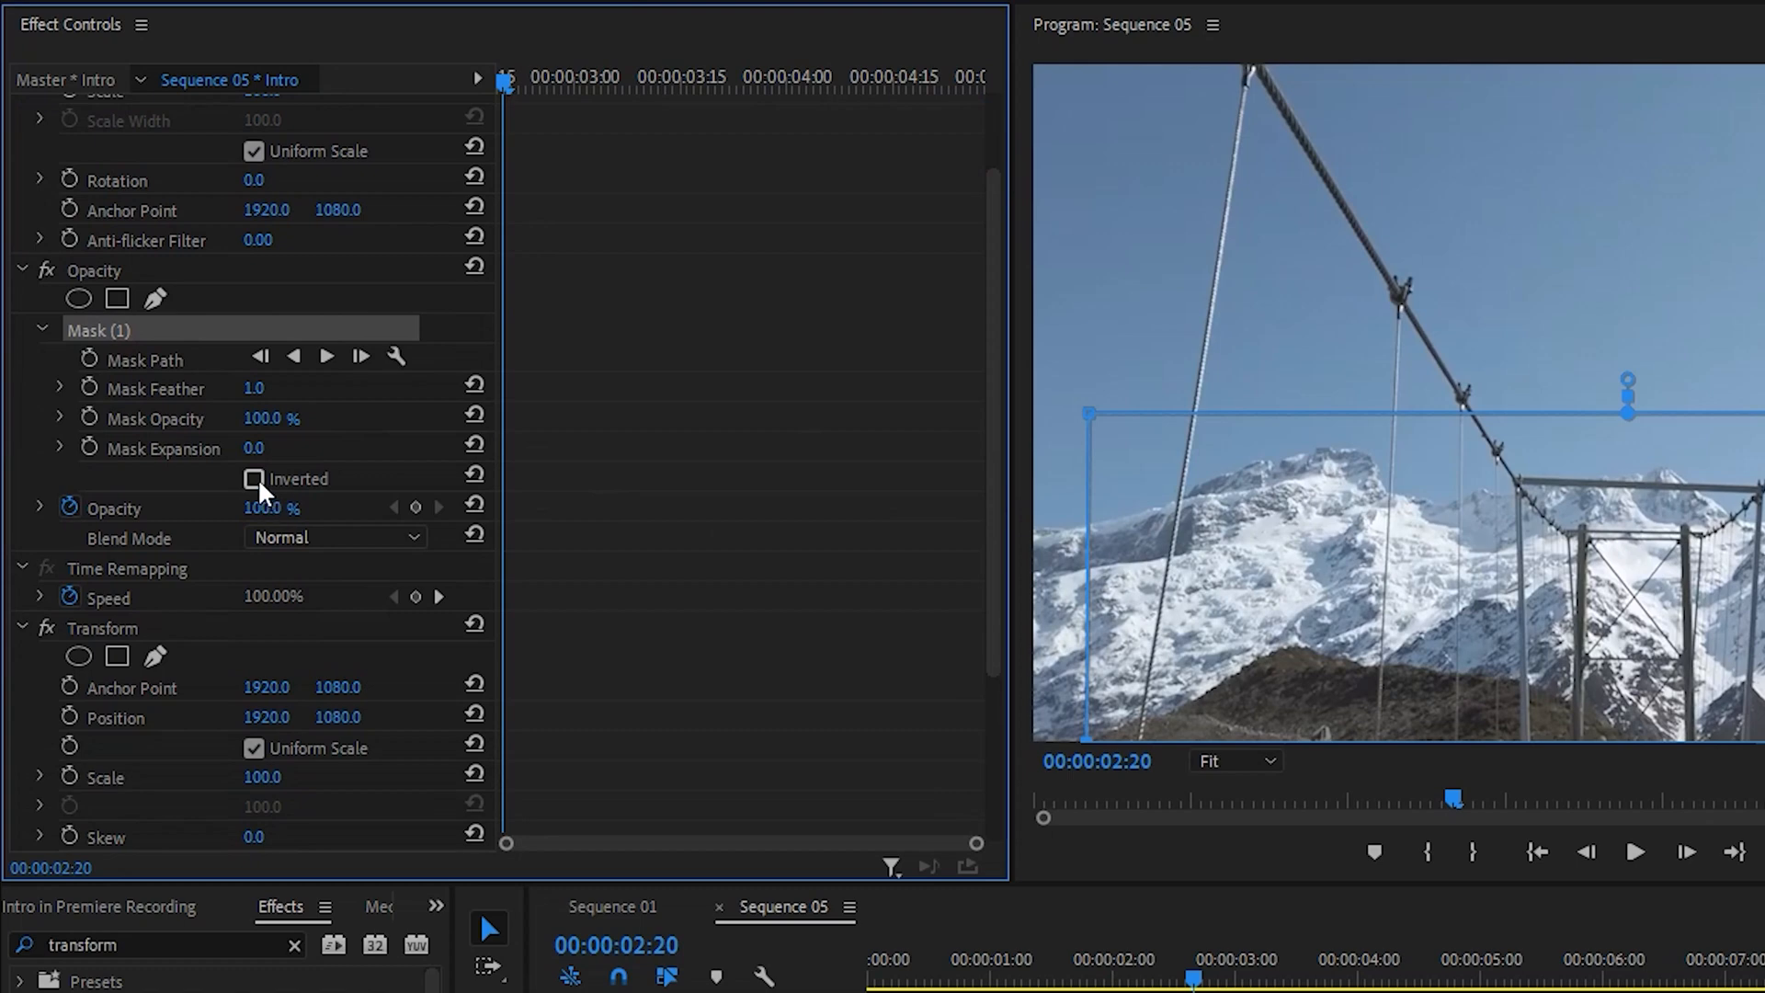
click(164, 387)
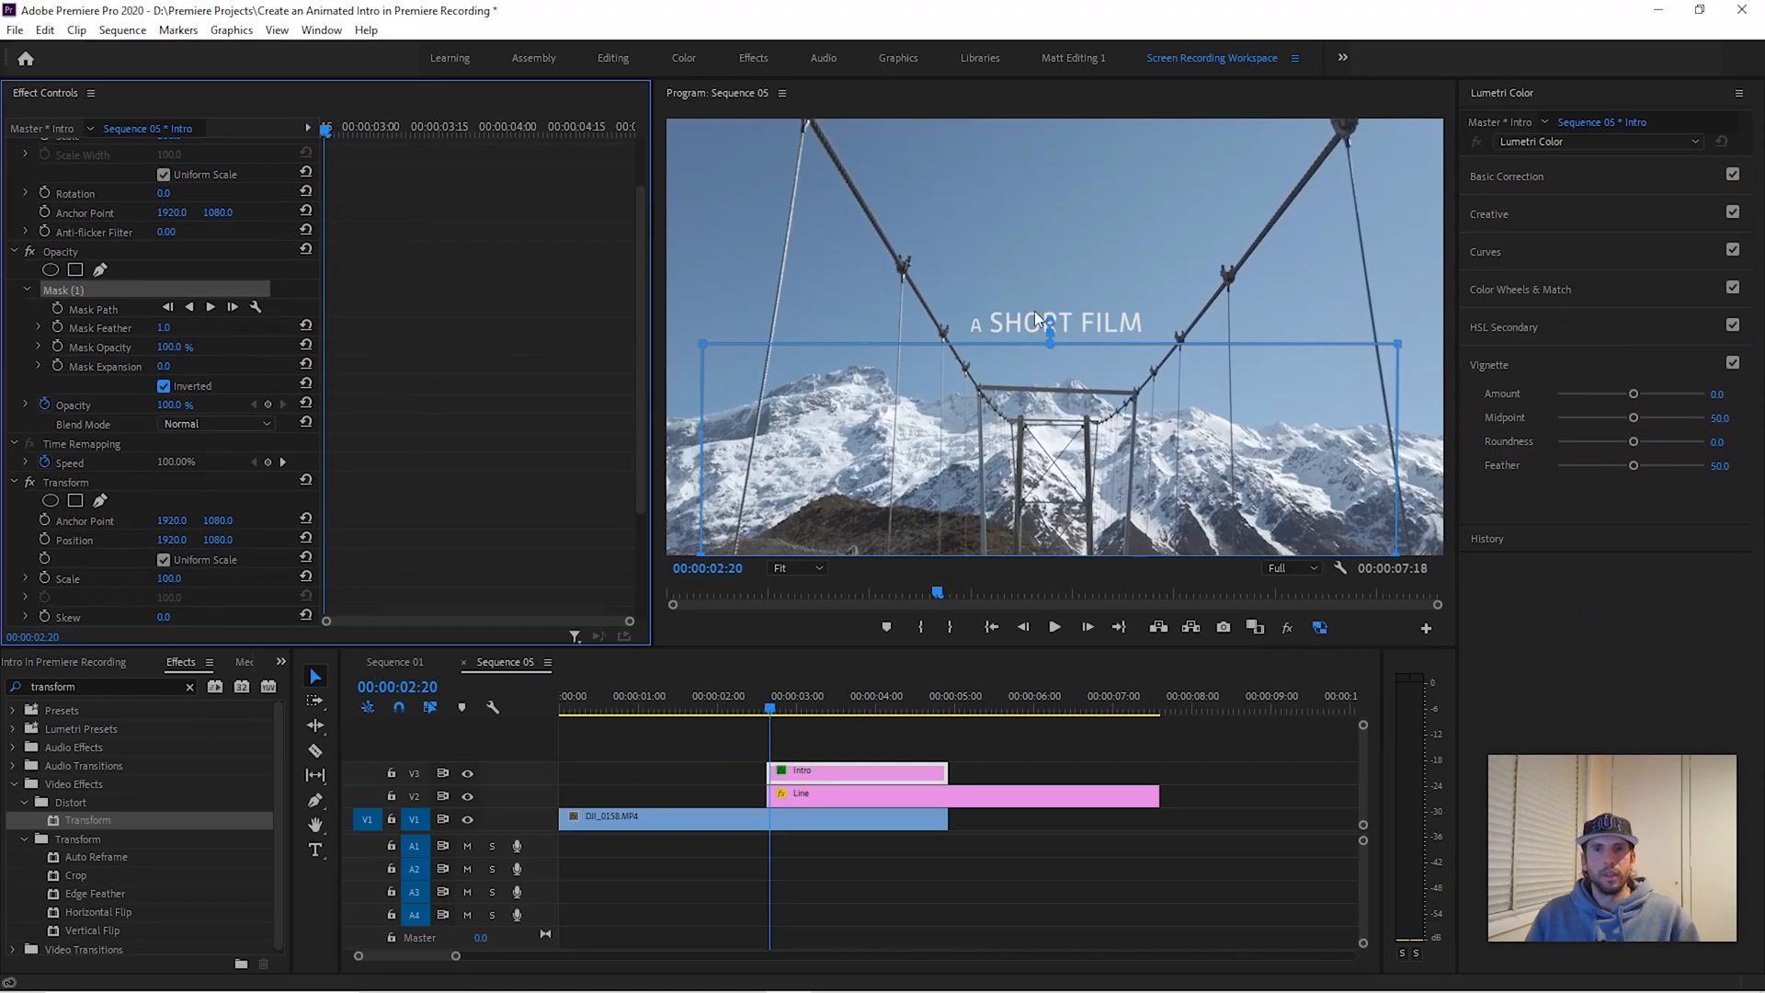
click(164, 387)
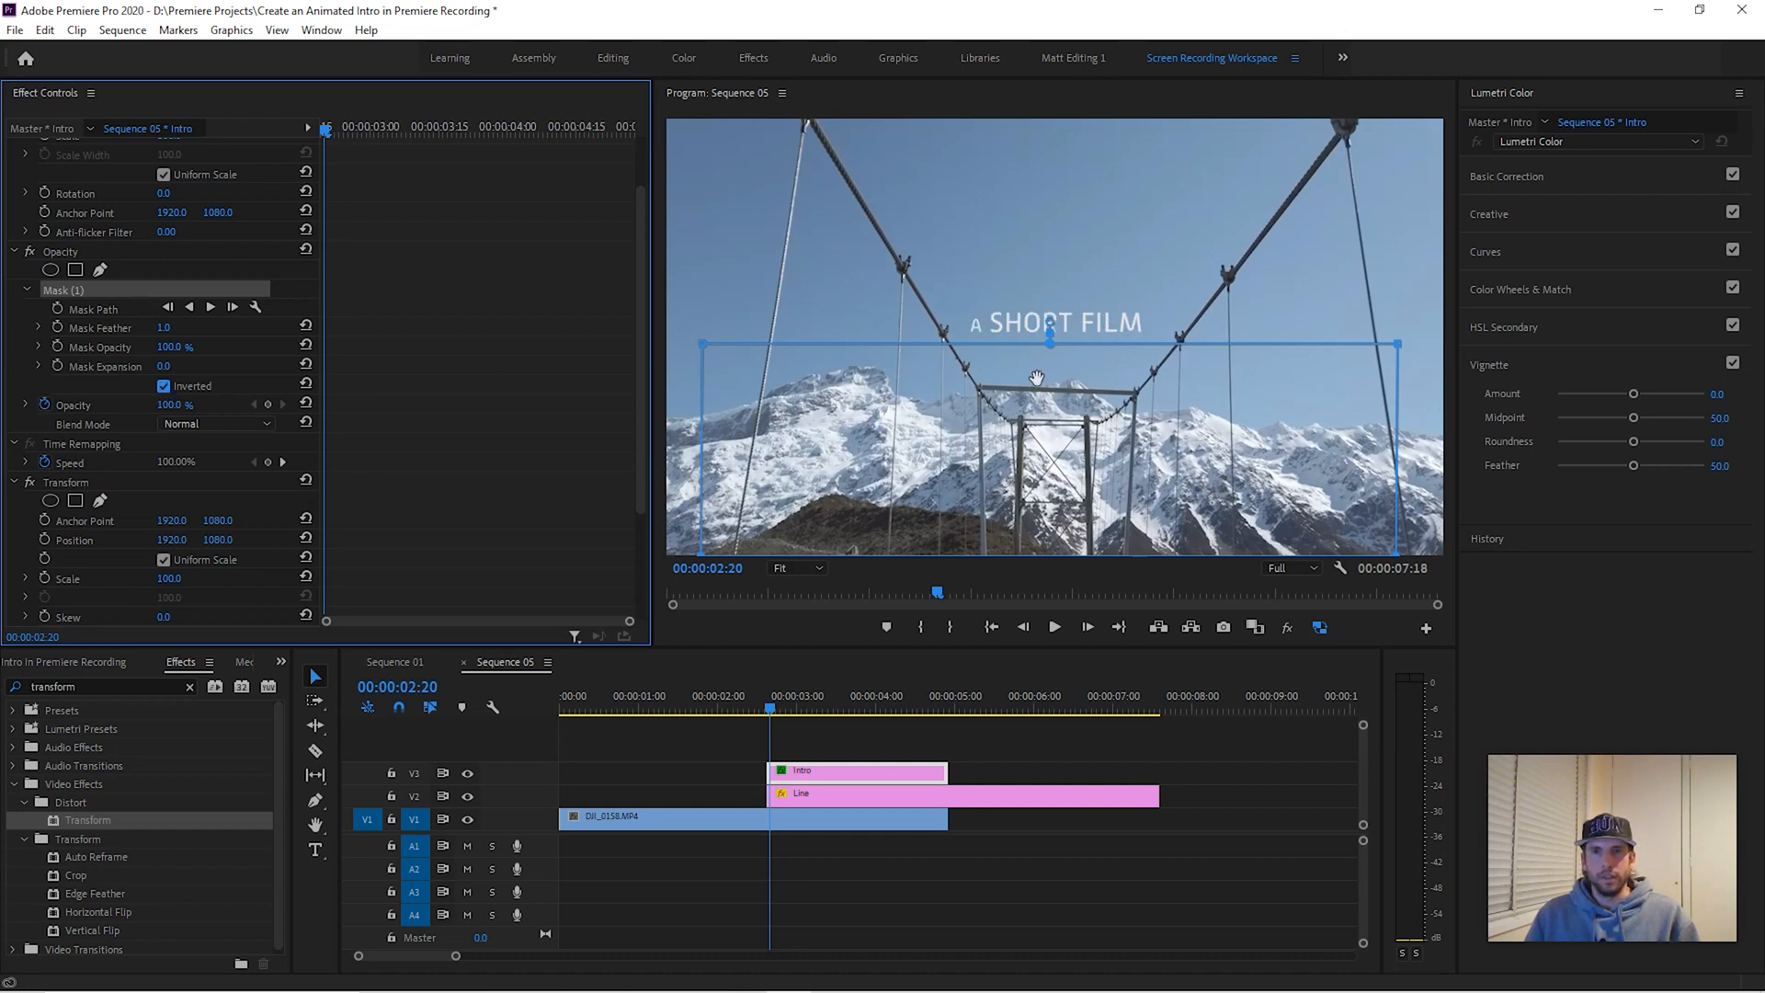
- Start keyframing the Transform effect's Position at 00:00:02:19, with the vertical value set to 1250 to hide the title below the line
click(769, 708)
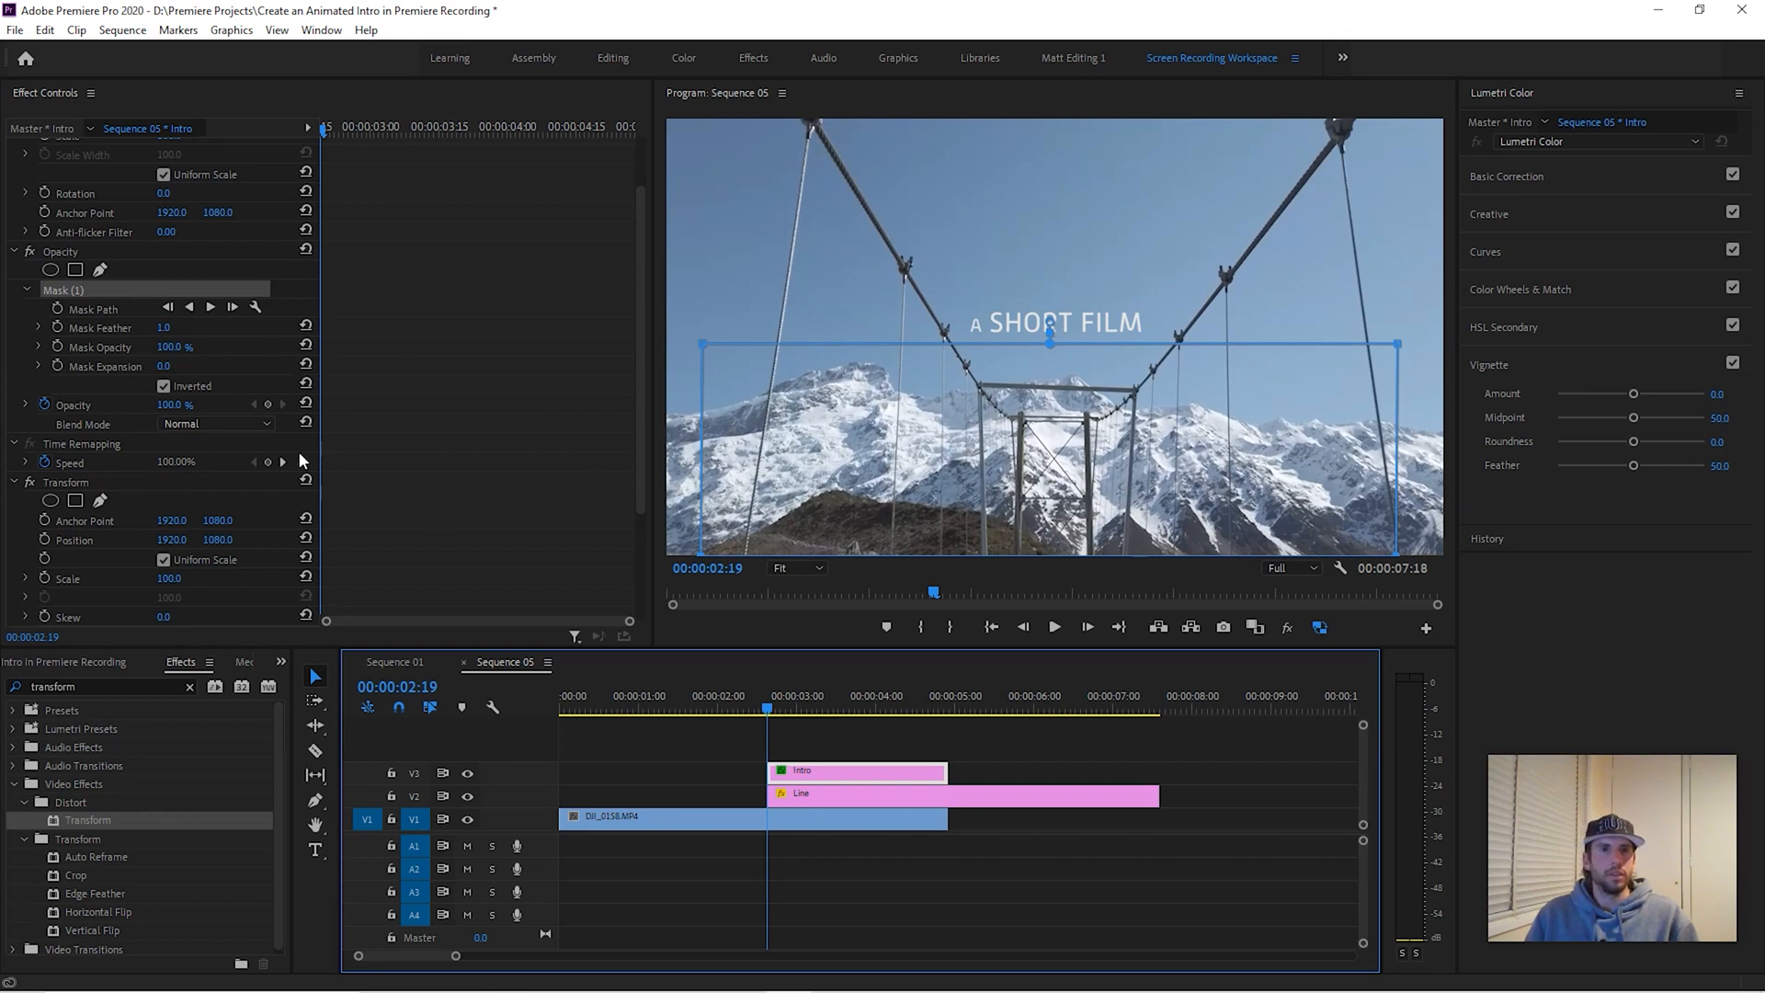
click(62, 482)
drag(640, 418, 632, 563)
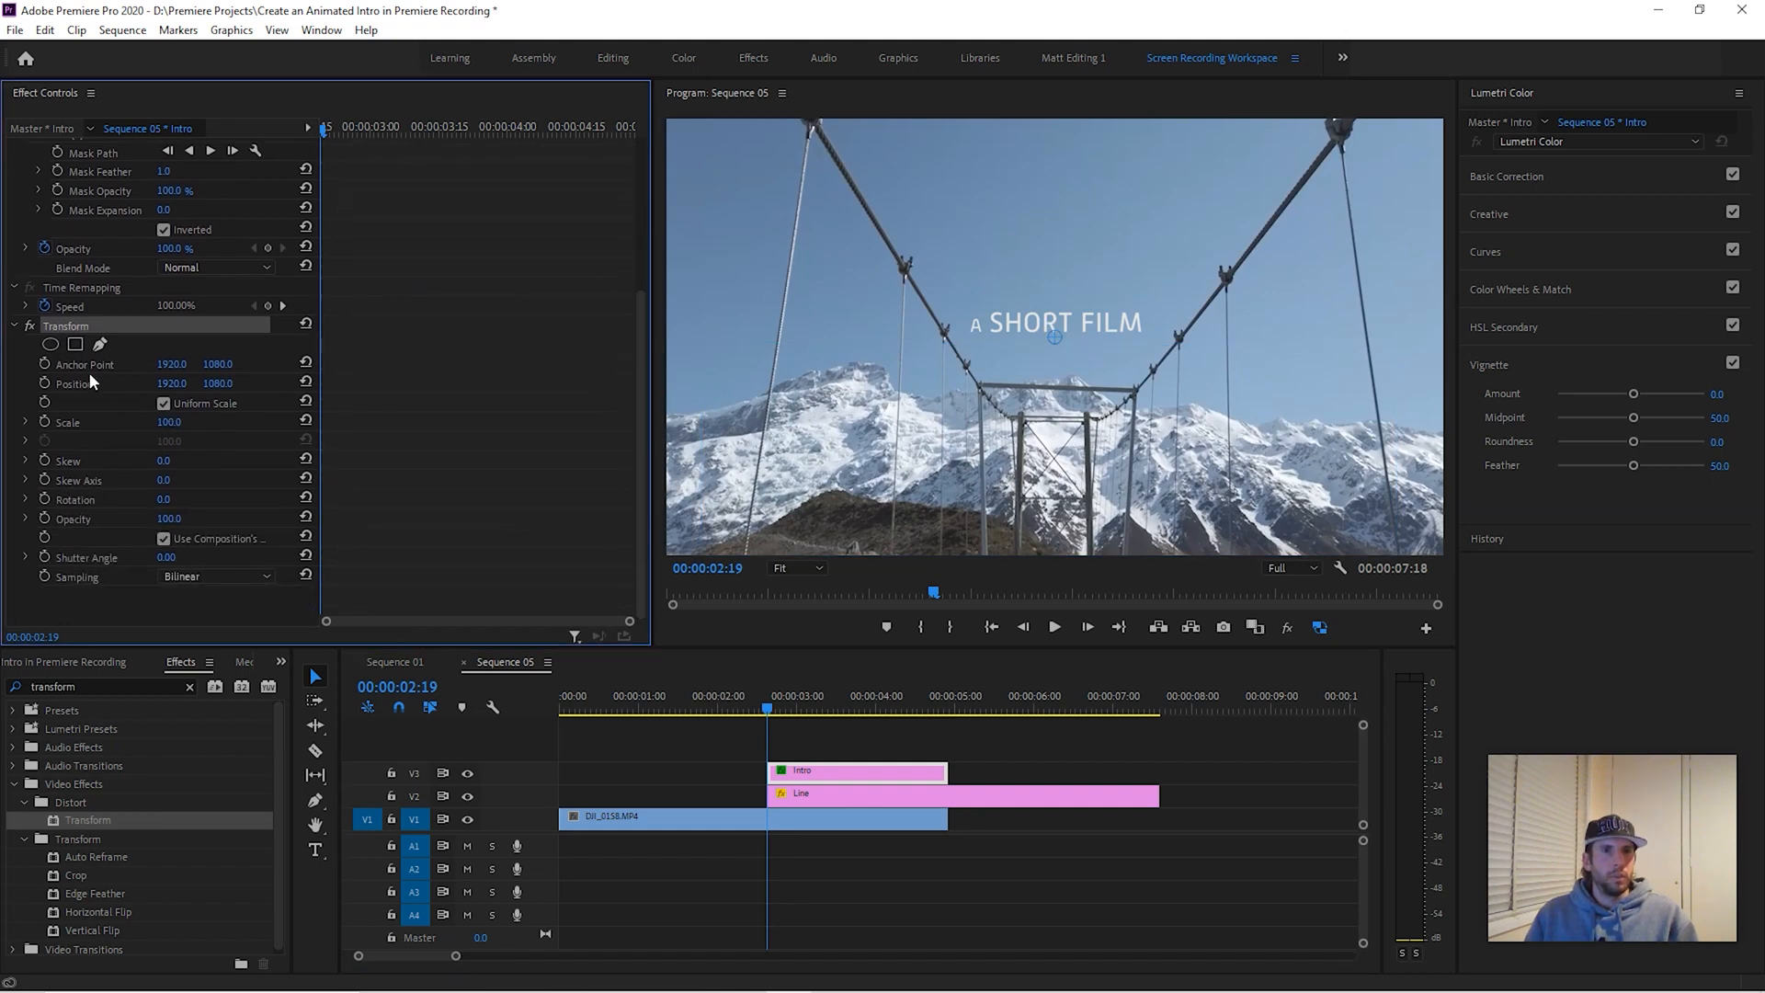
click(45, 382)
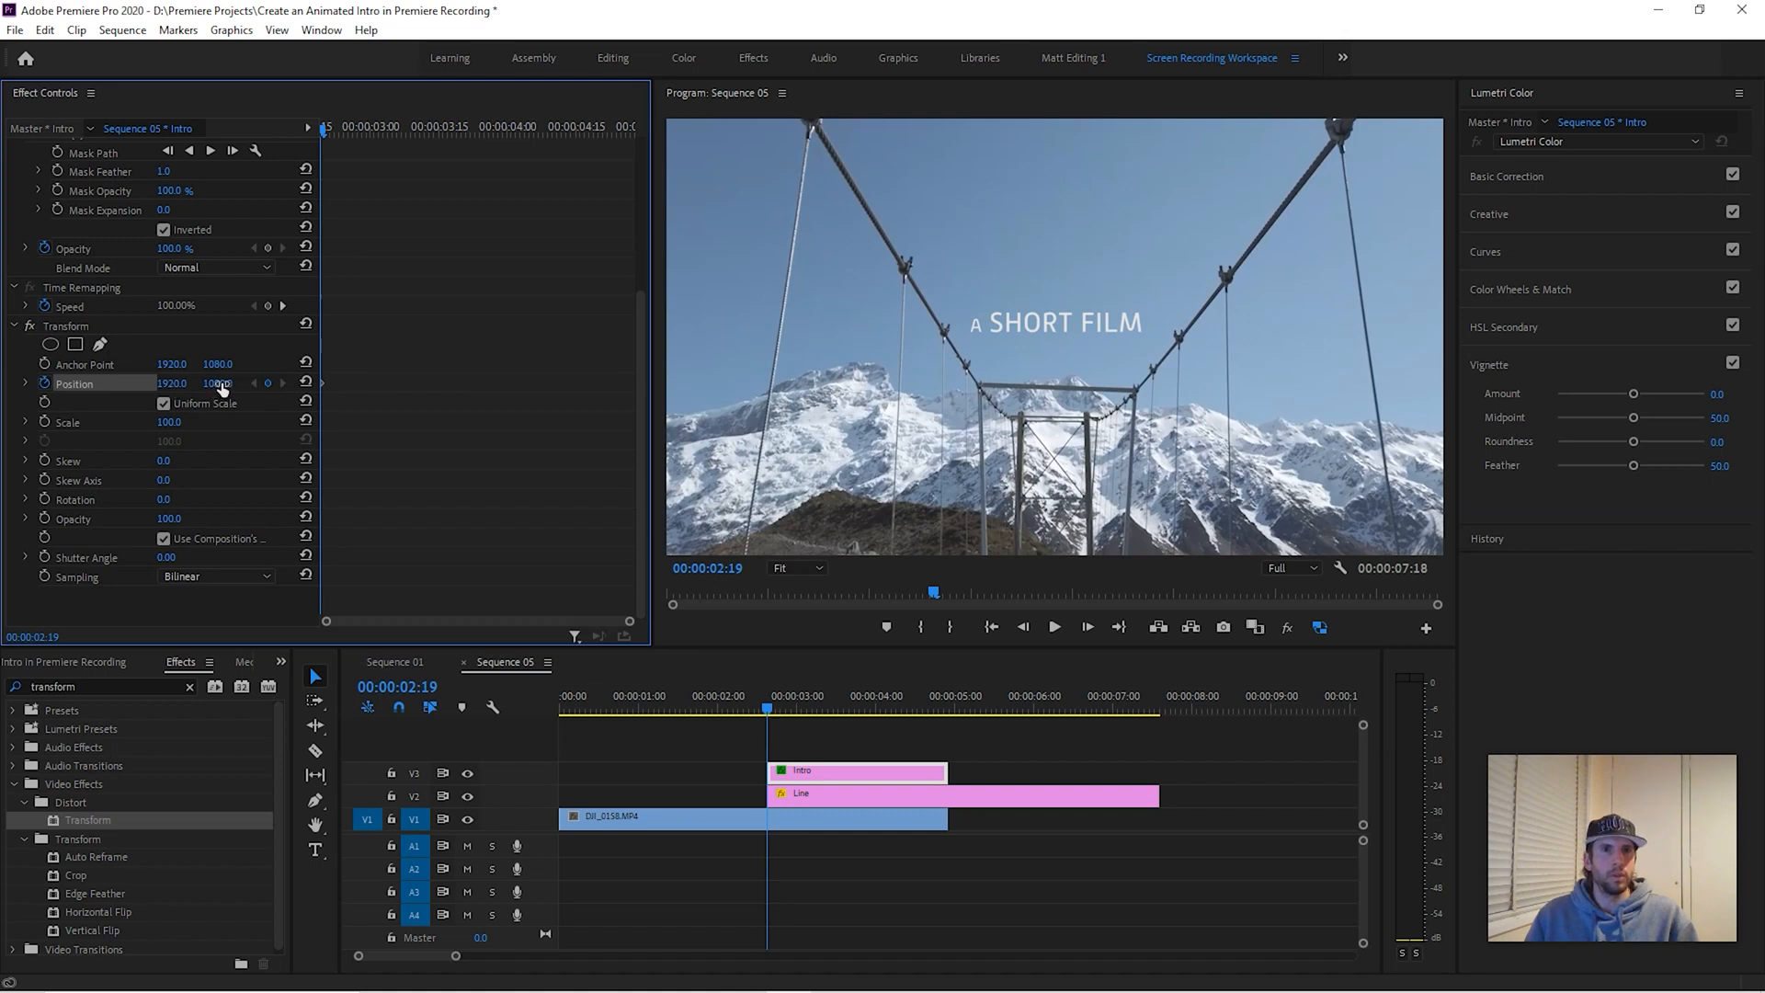
drag(69, 375, 526, 351)
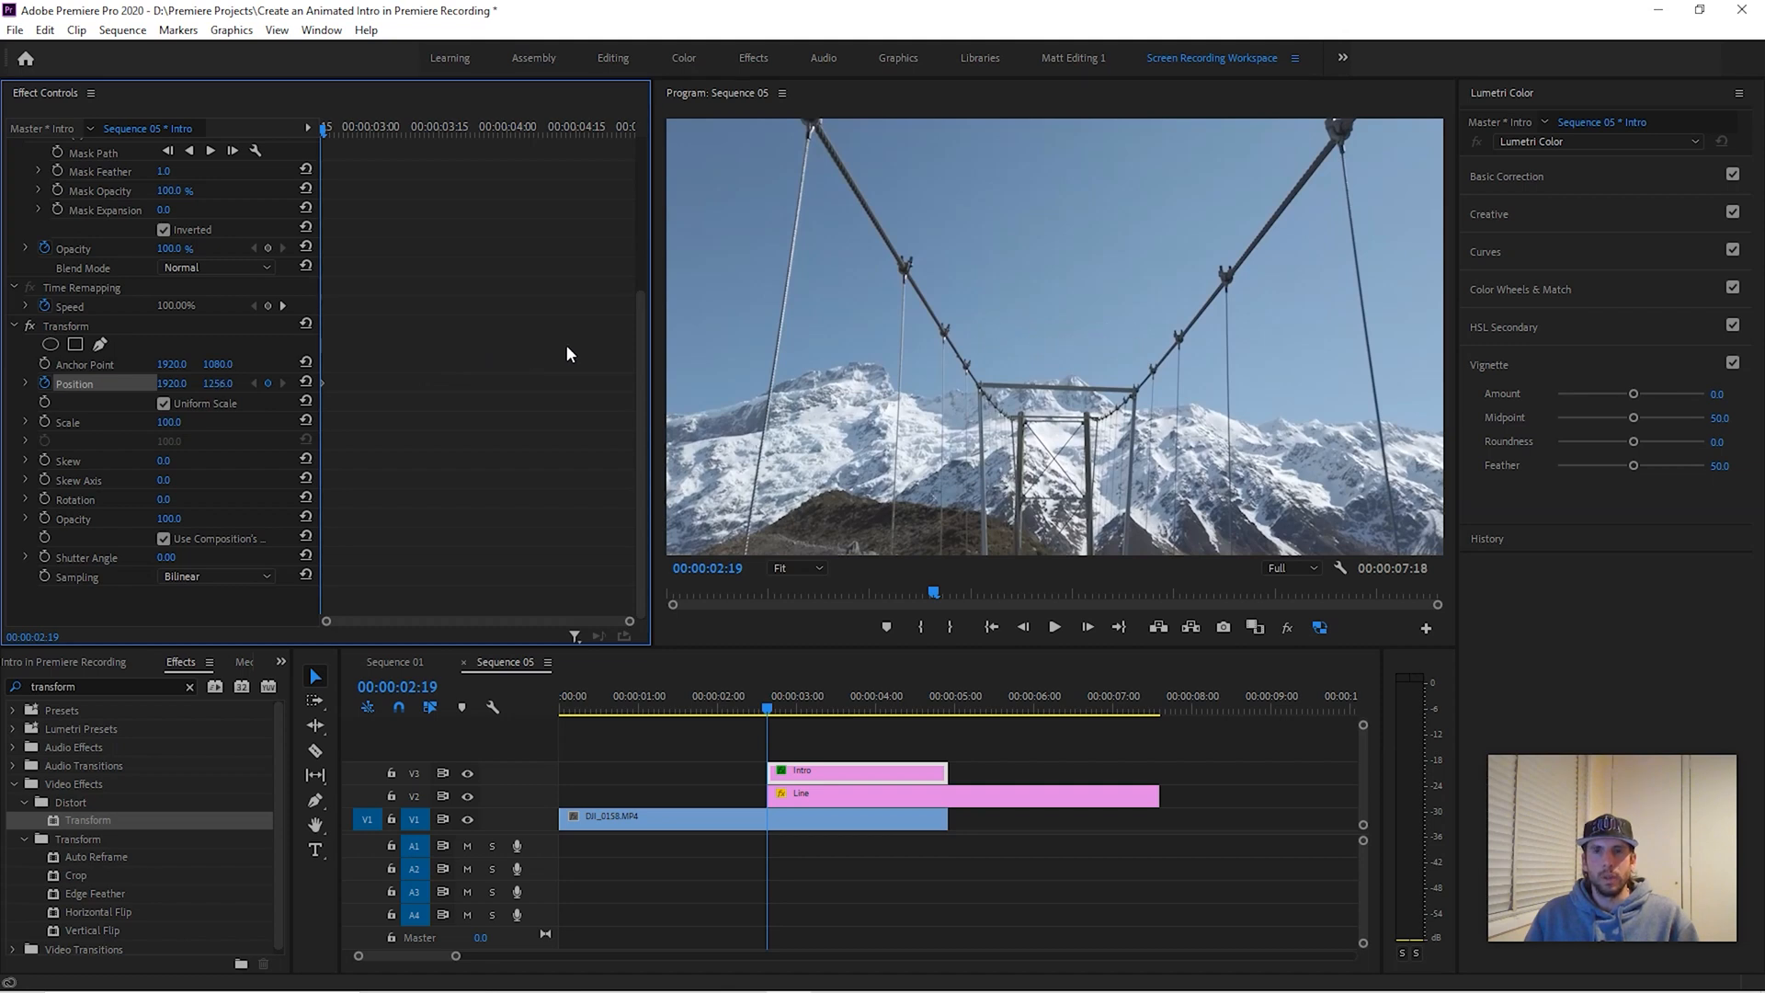
drag(569, 346, 560, 348)
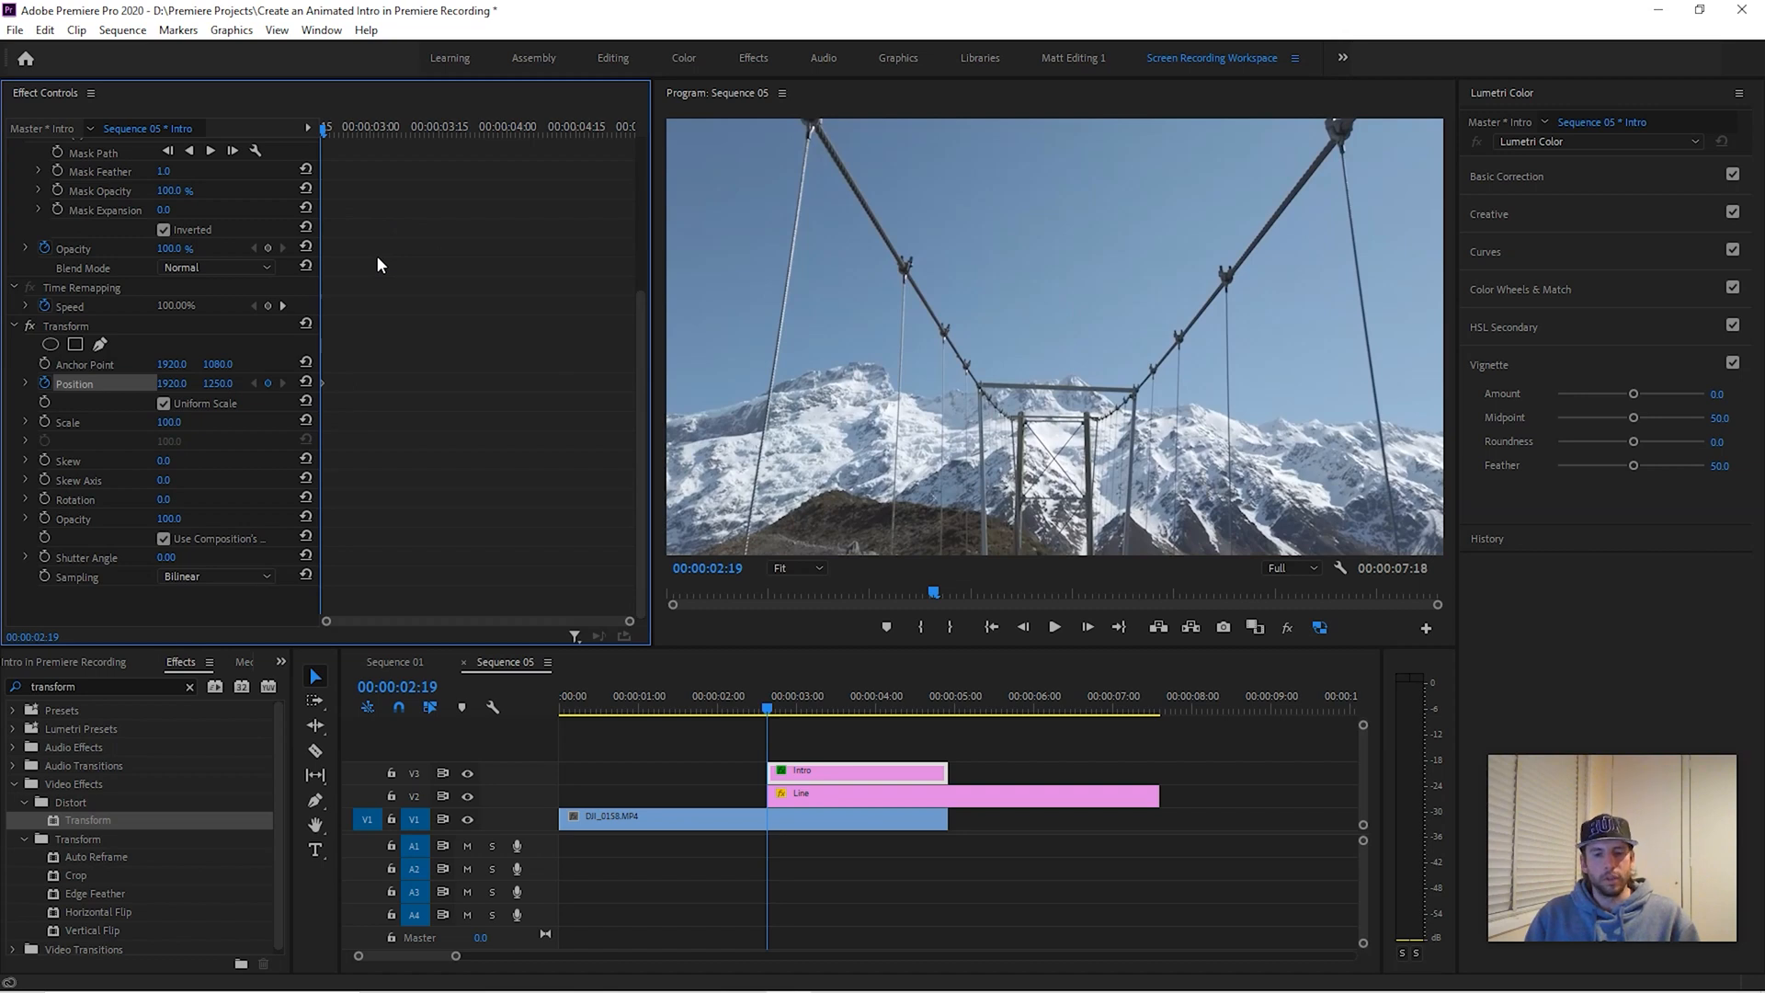
- Add a second Transform Position keyframe at 00:00:03:04 with the vertical value set to 1085, raising the title above the underline
key(shift+Right)
key(shift+Right)
key(shift+Right)
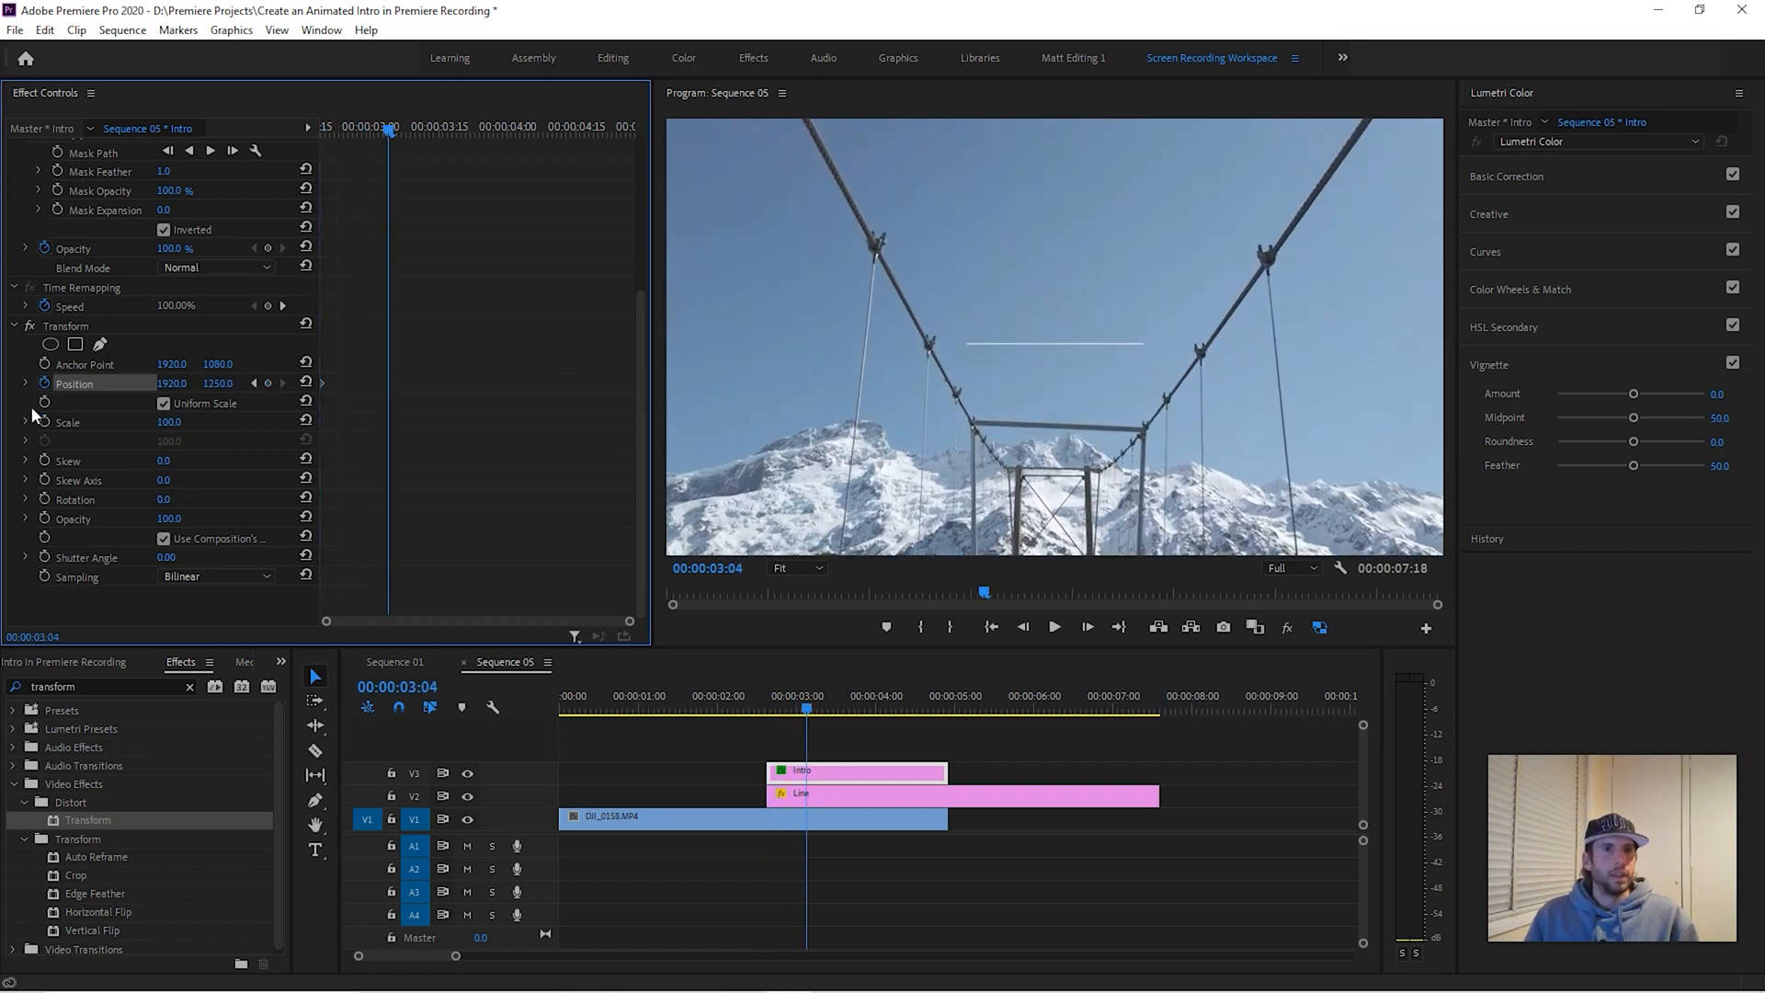
click(267, 383)
drag(254, 385, 376, 368)
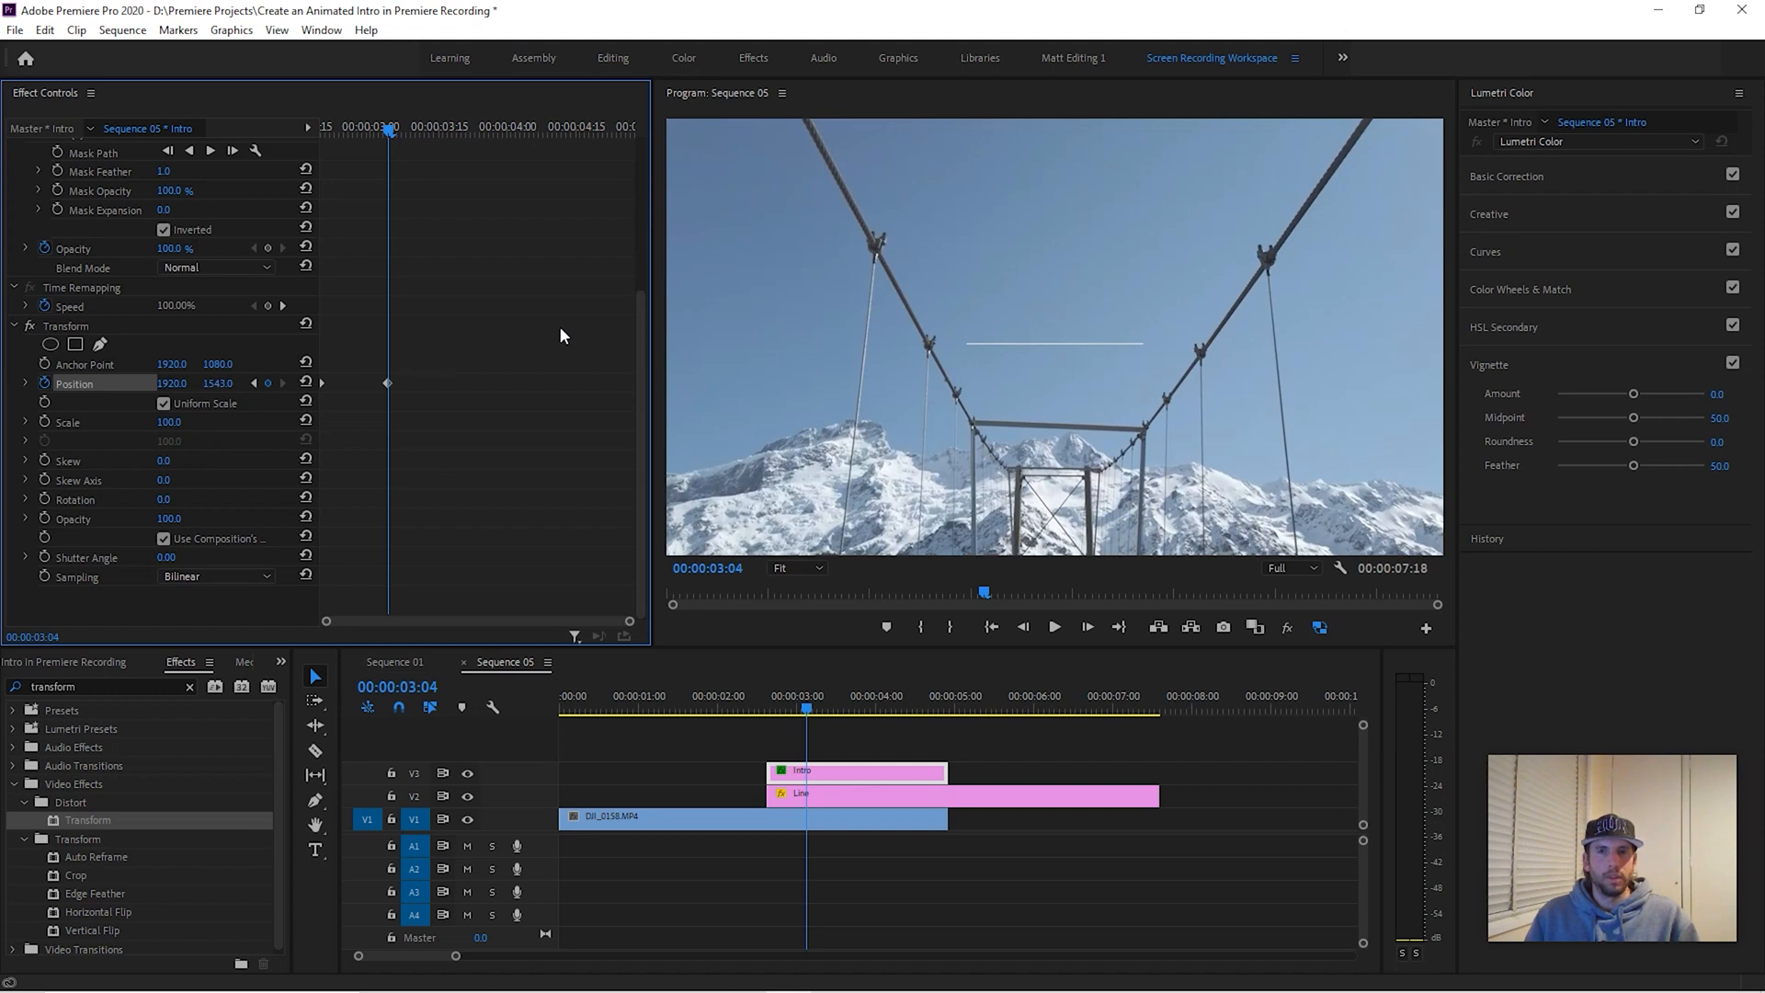
drag(260, 347, 97, 331)
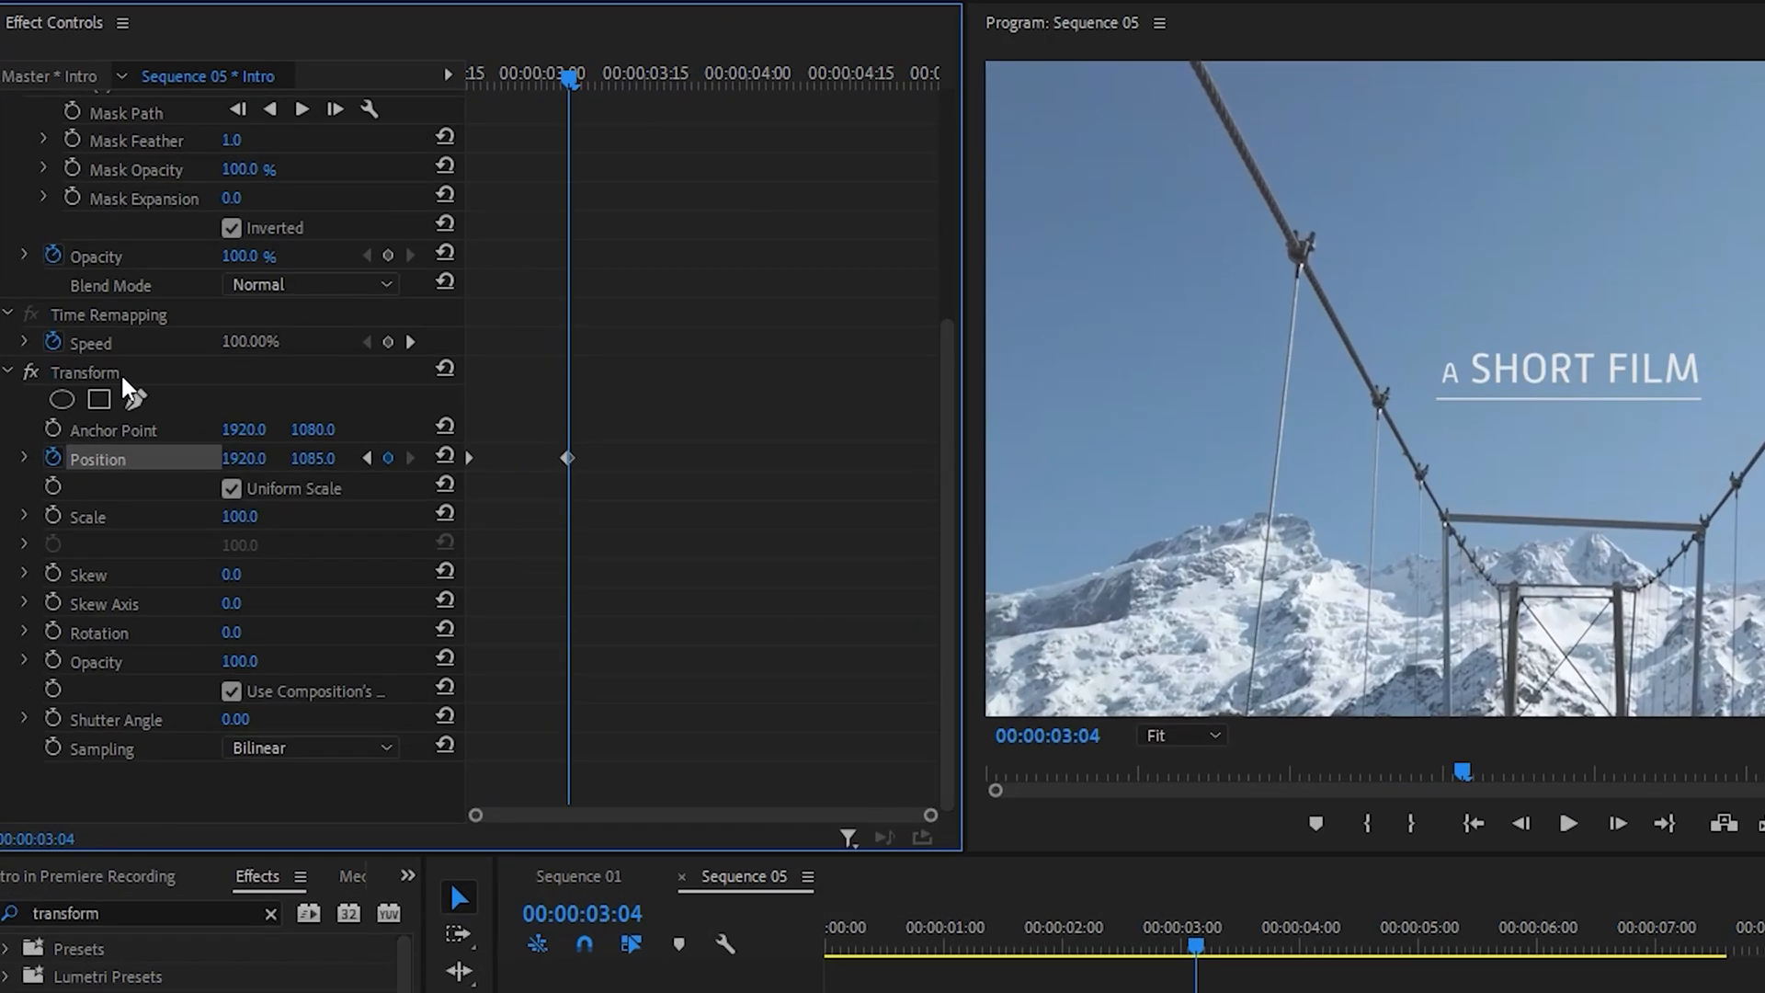
drag(123, 377, 124, 382)
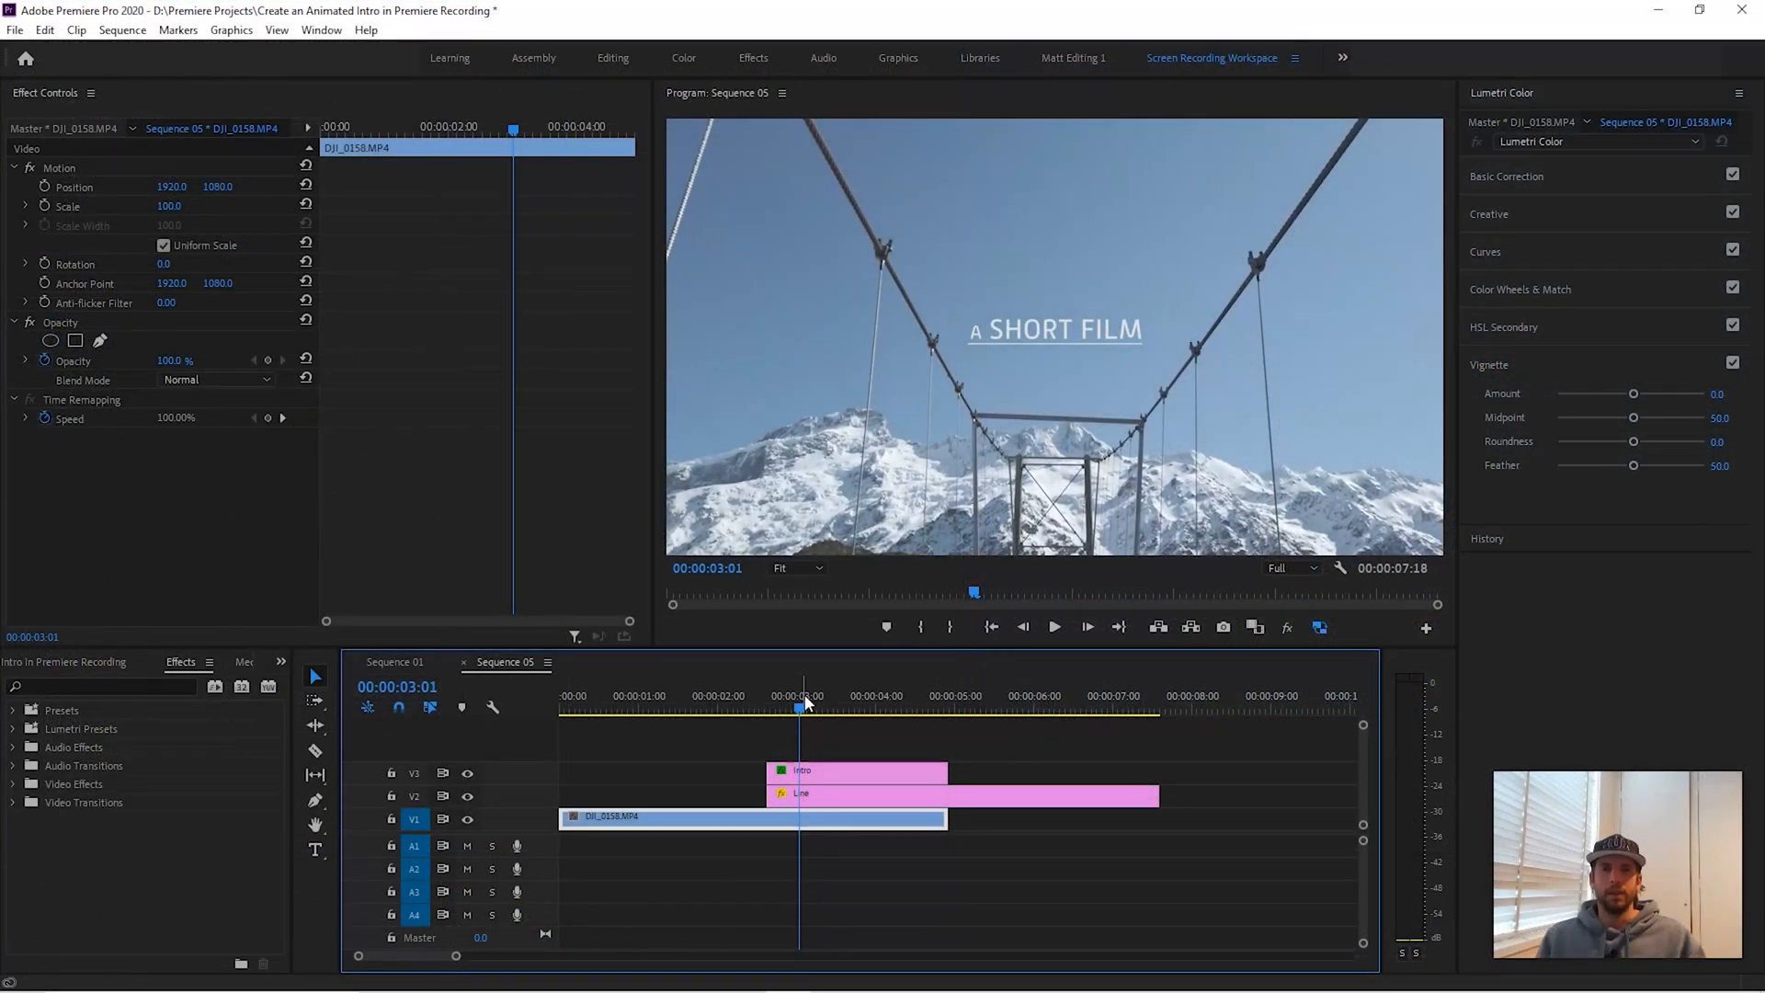
- Move the Intro clip on V3 to start at 00:00:03:00 and replay the title animation from just before it
mouse_move(799, 710)
mouse_down()
mouse_move(776, 700)
mouse_move(796, 702)
mouse_up()
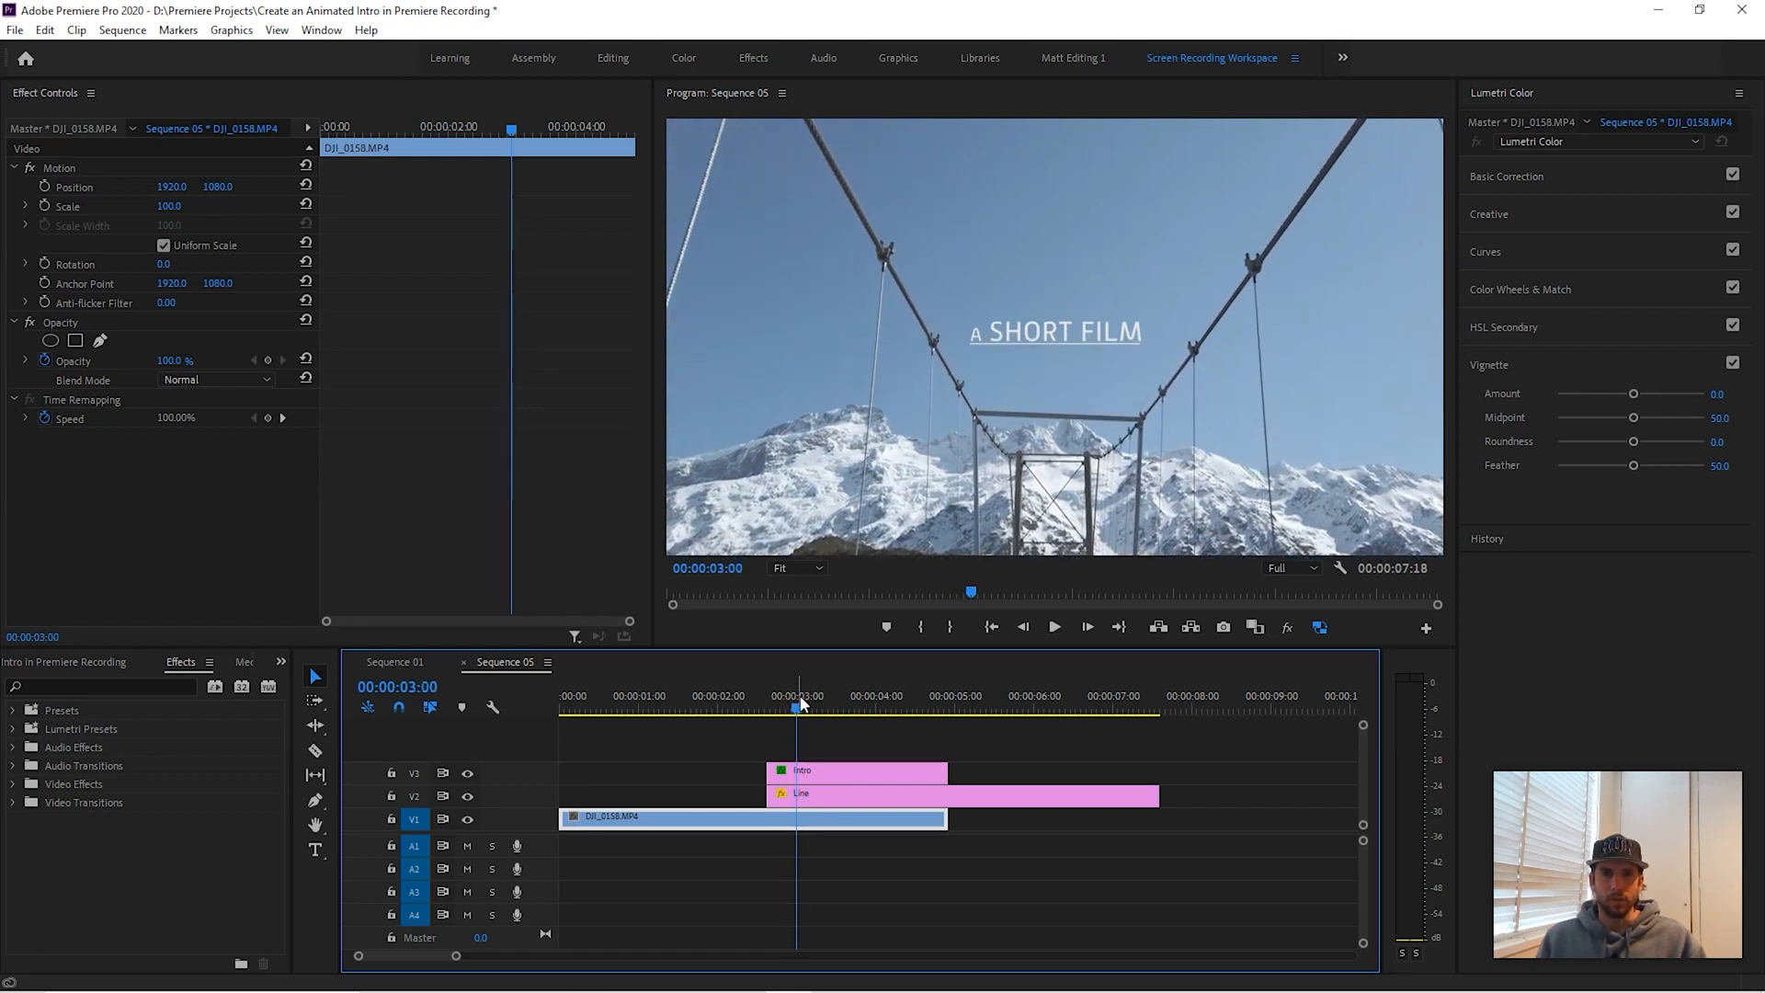
drag(797, 710, 798, 710)
drag(820, 778, 850, 776)
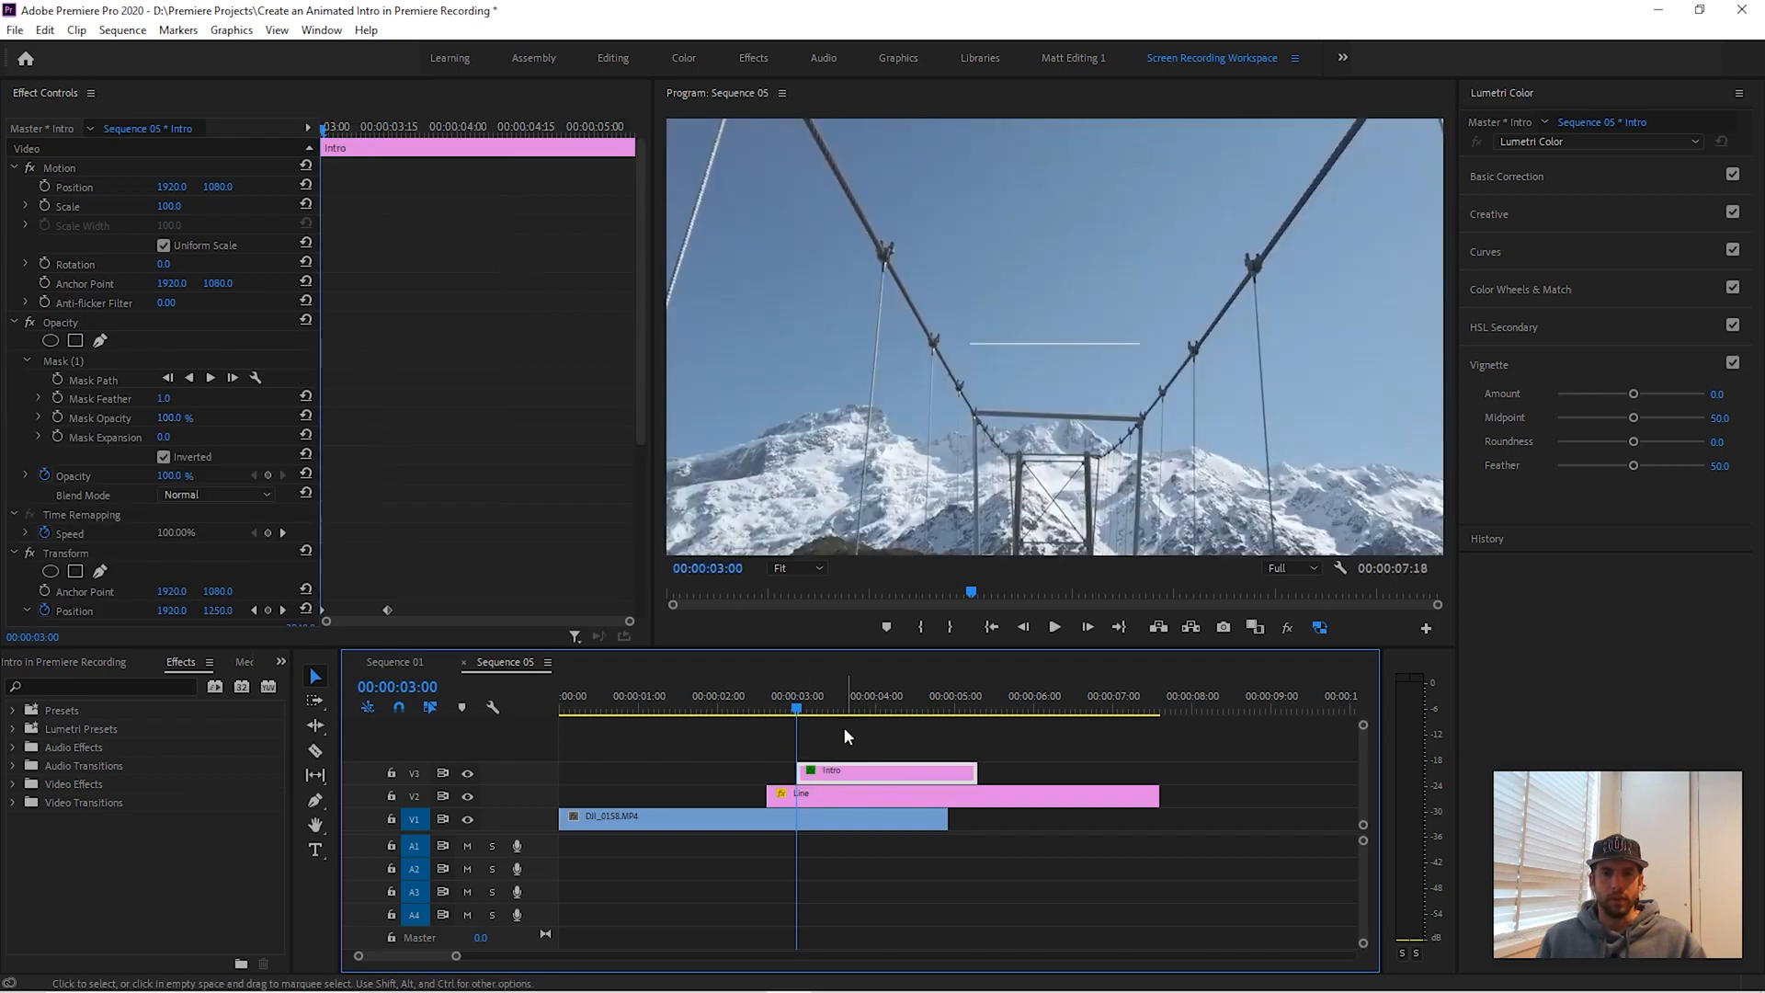
drag(798, 710, 782, 713)
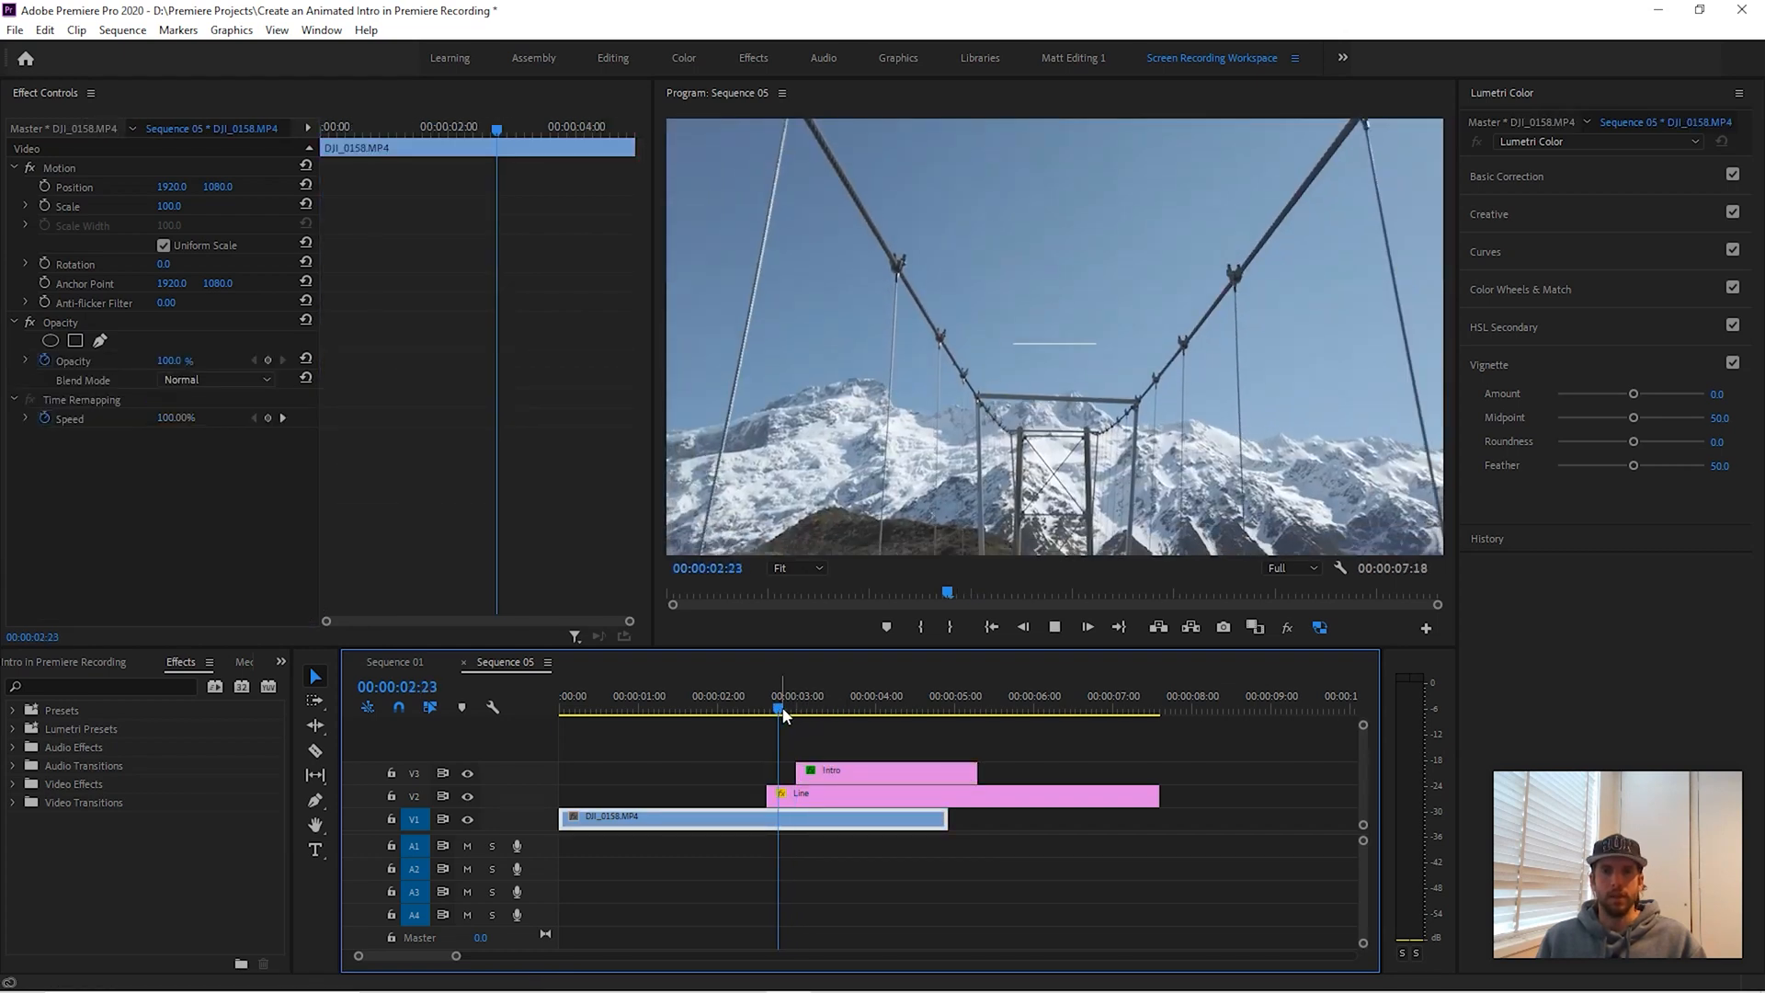
- Replay the title animation and apply Ease Out temporal interpolation to the Intro clip's second Transform Position keyframe at 00:00:03:15
key(space)
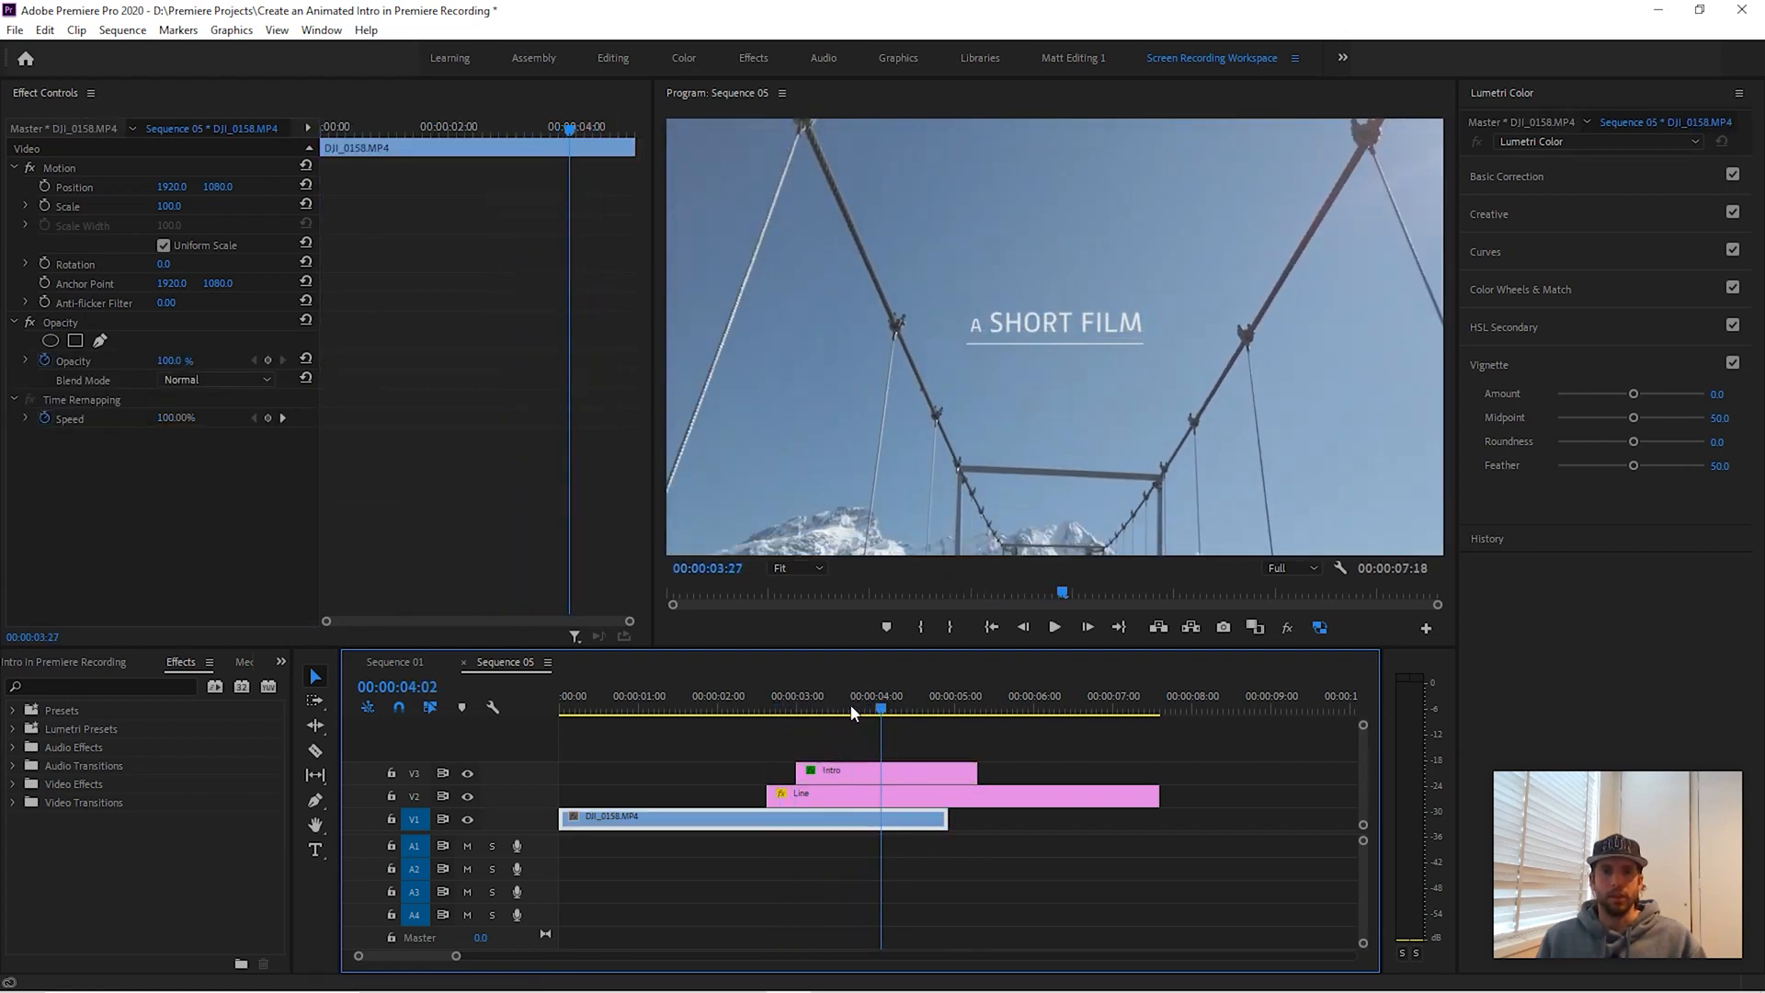
click(780, 709)
key(space)
mouse_move(847, 712)
mouse_down()
mouse_move(935, 711)
mouse_move(815, 710)
mouse_up()
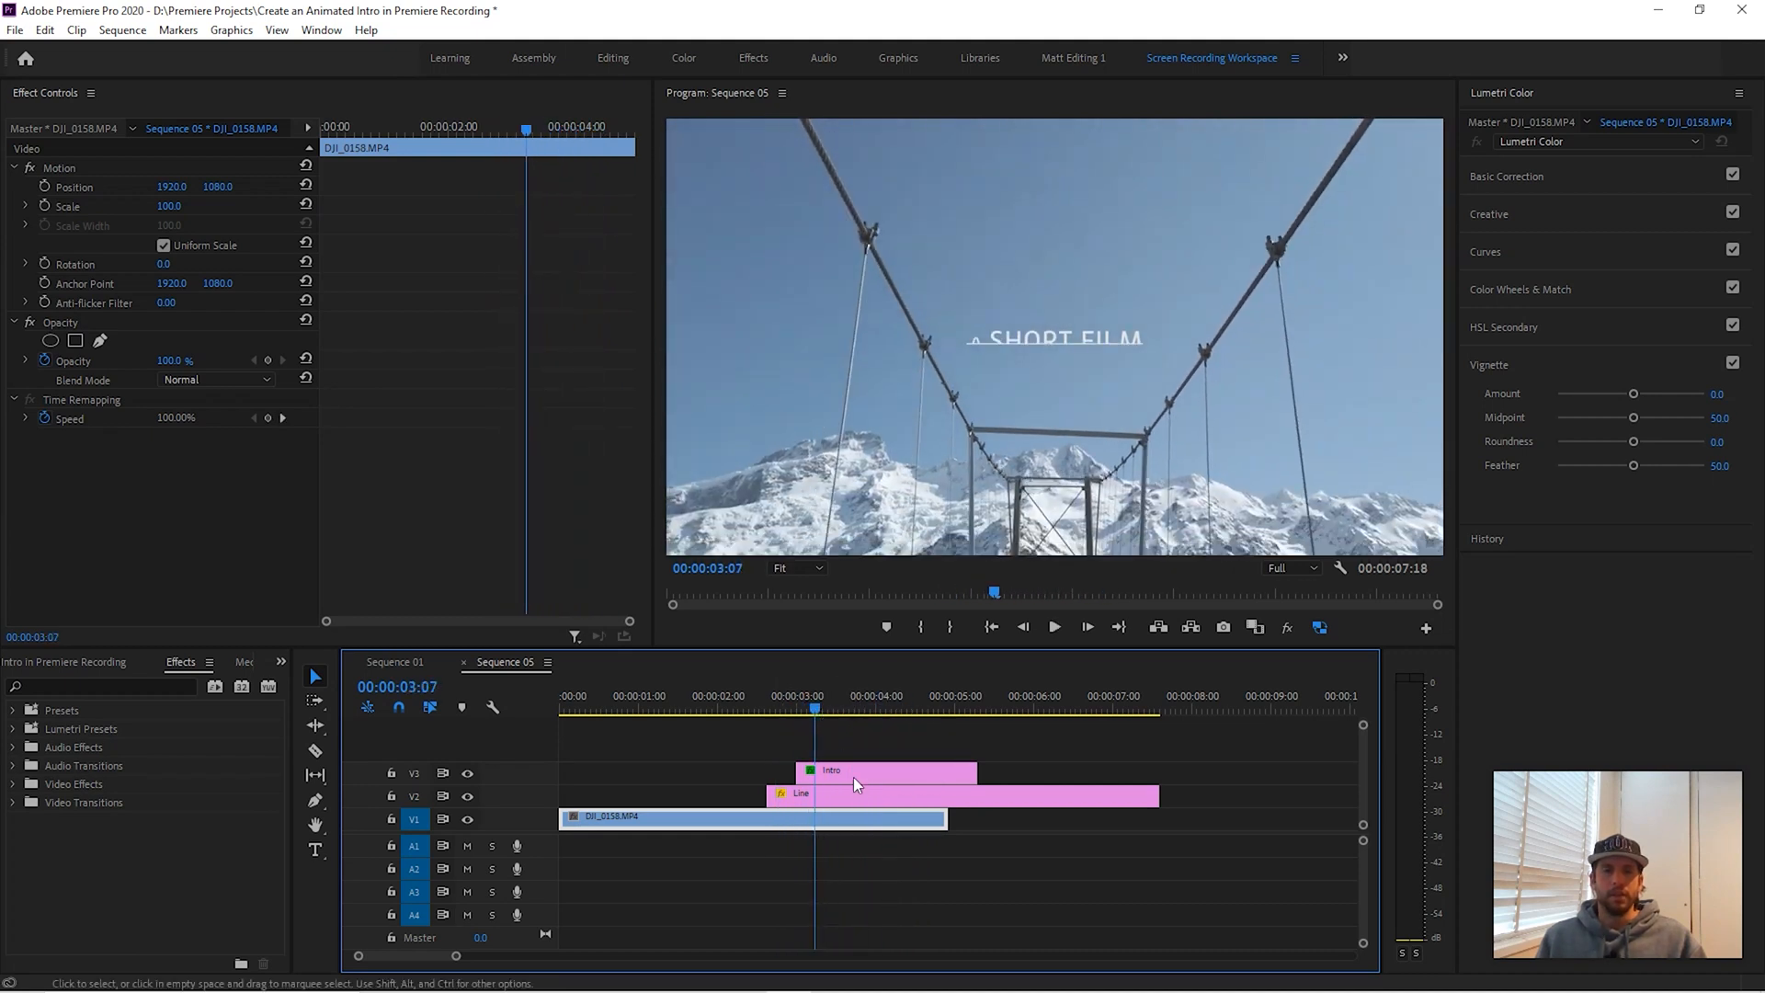
click(846, 769)
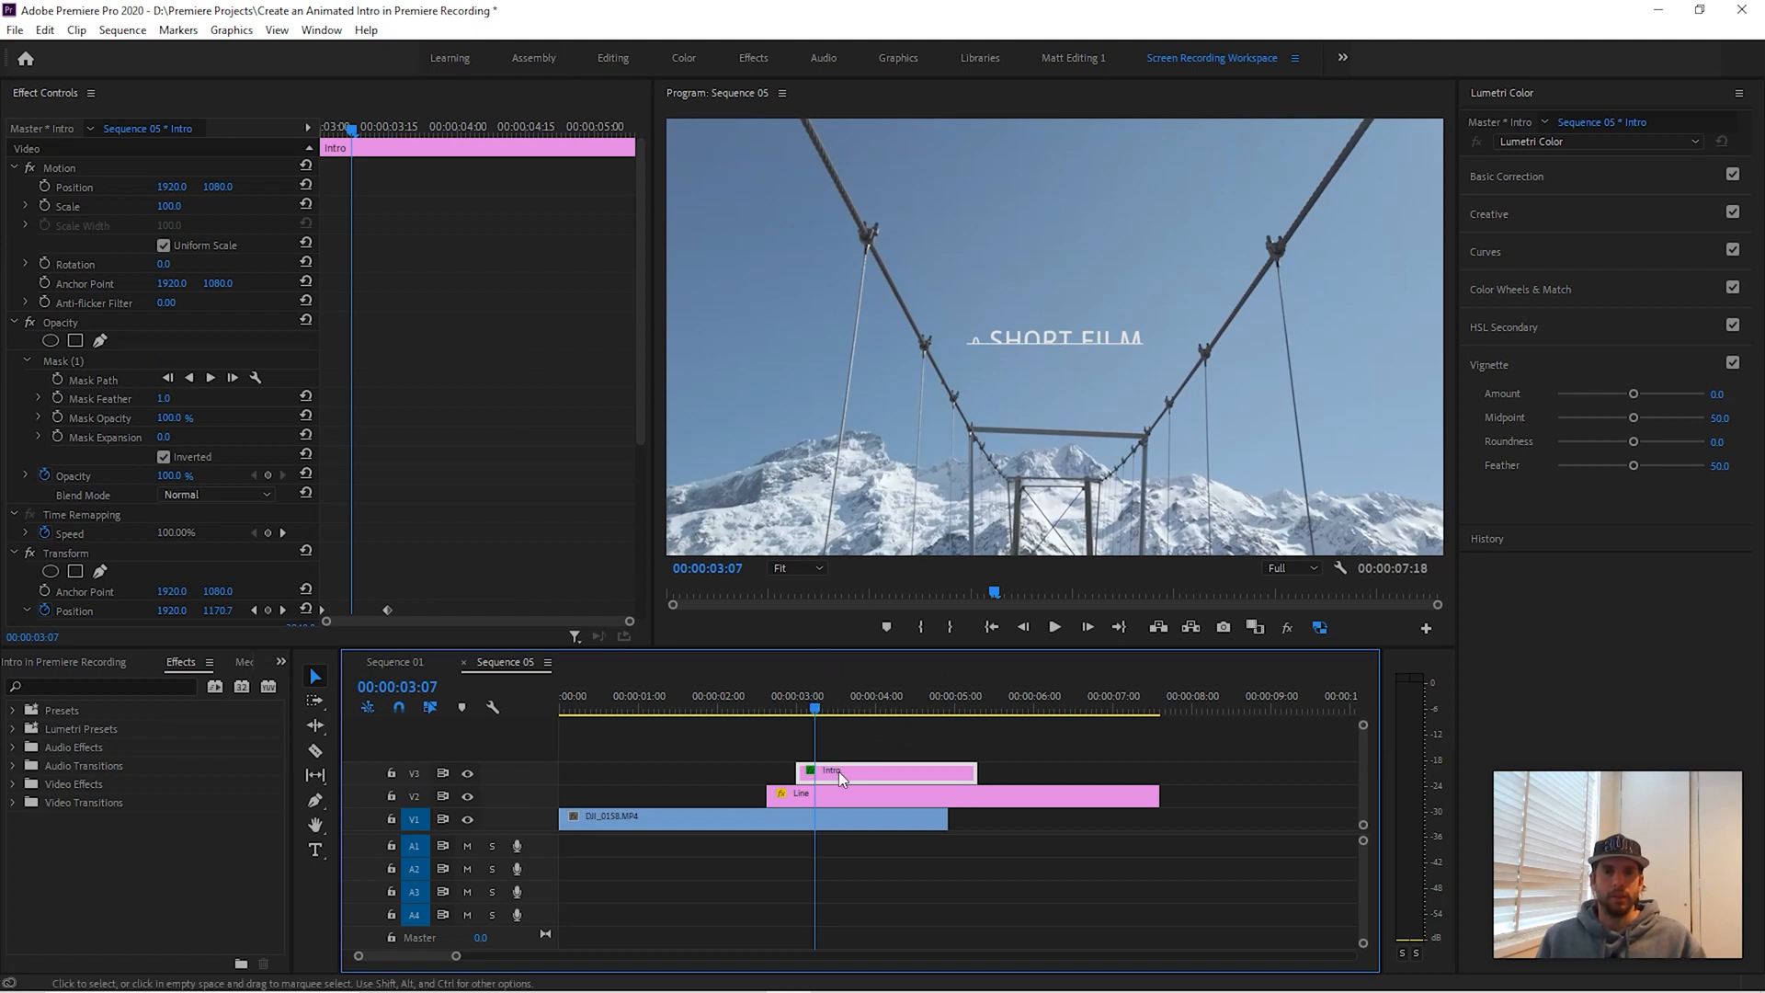
drag(642, 395, 643, 552)
drag(630, 621, 535, 622)
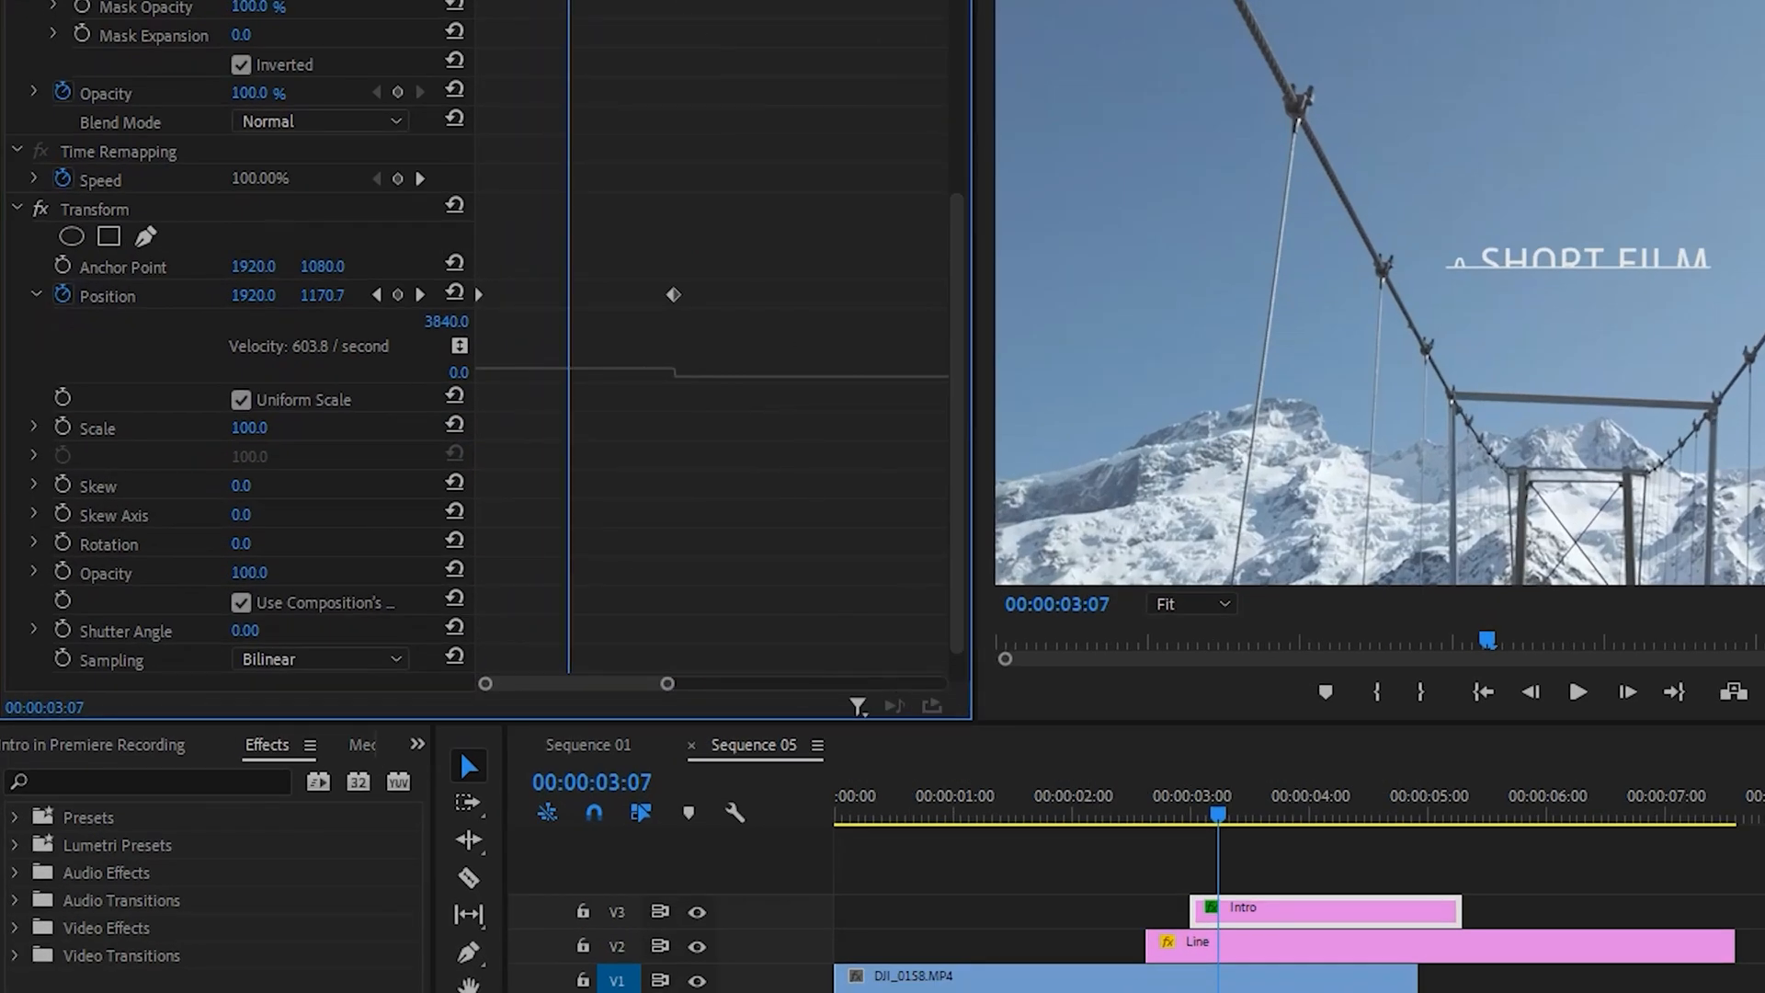
drag(568, 2, 675, 2)
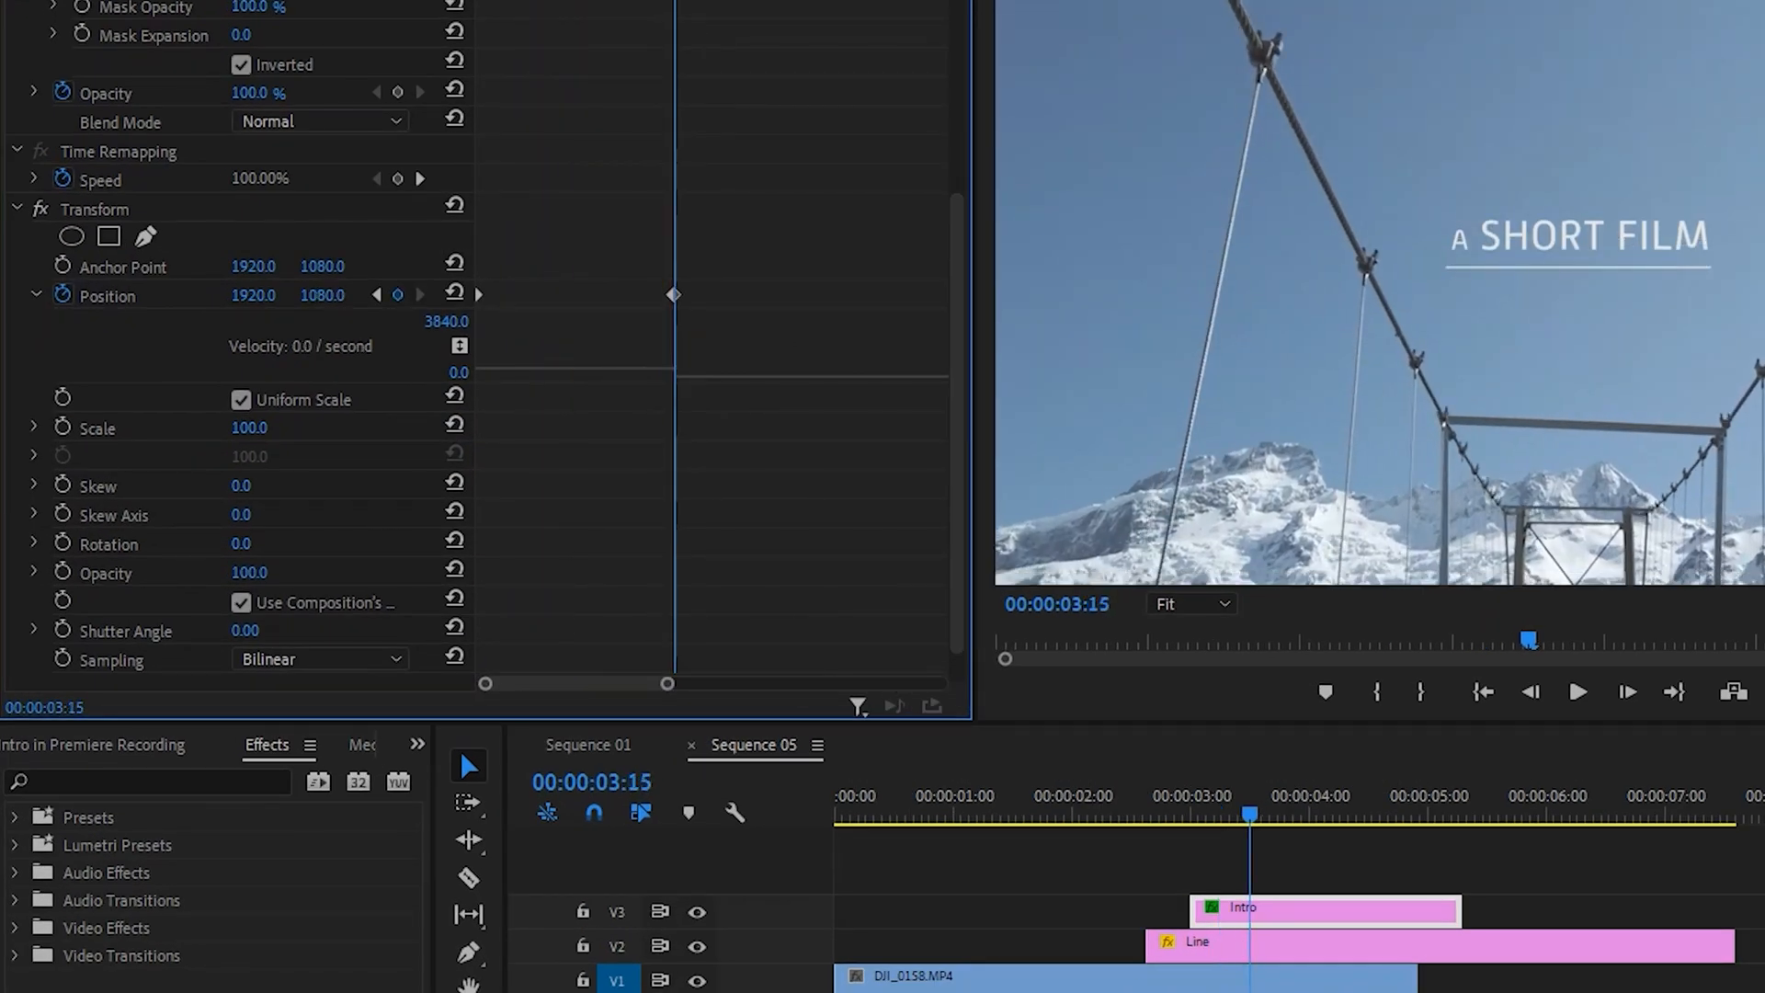
right_click(674, 296)
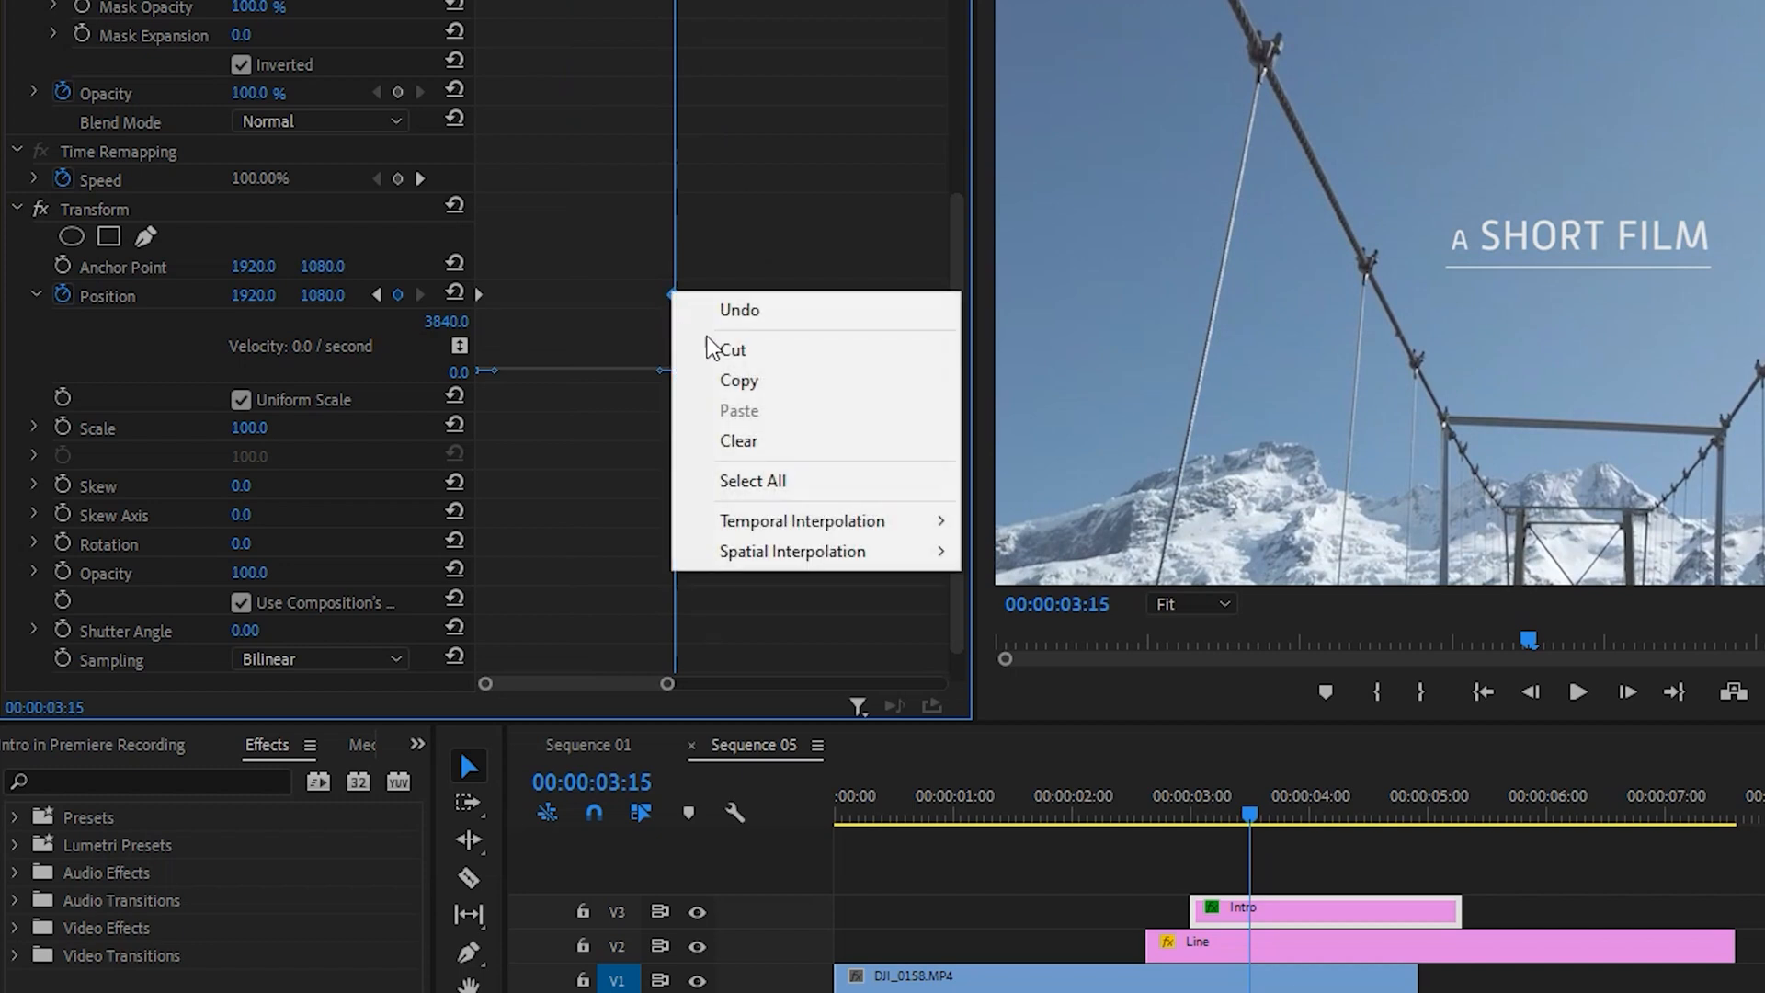
mouse_move(871, 532)
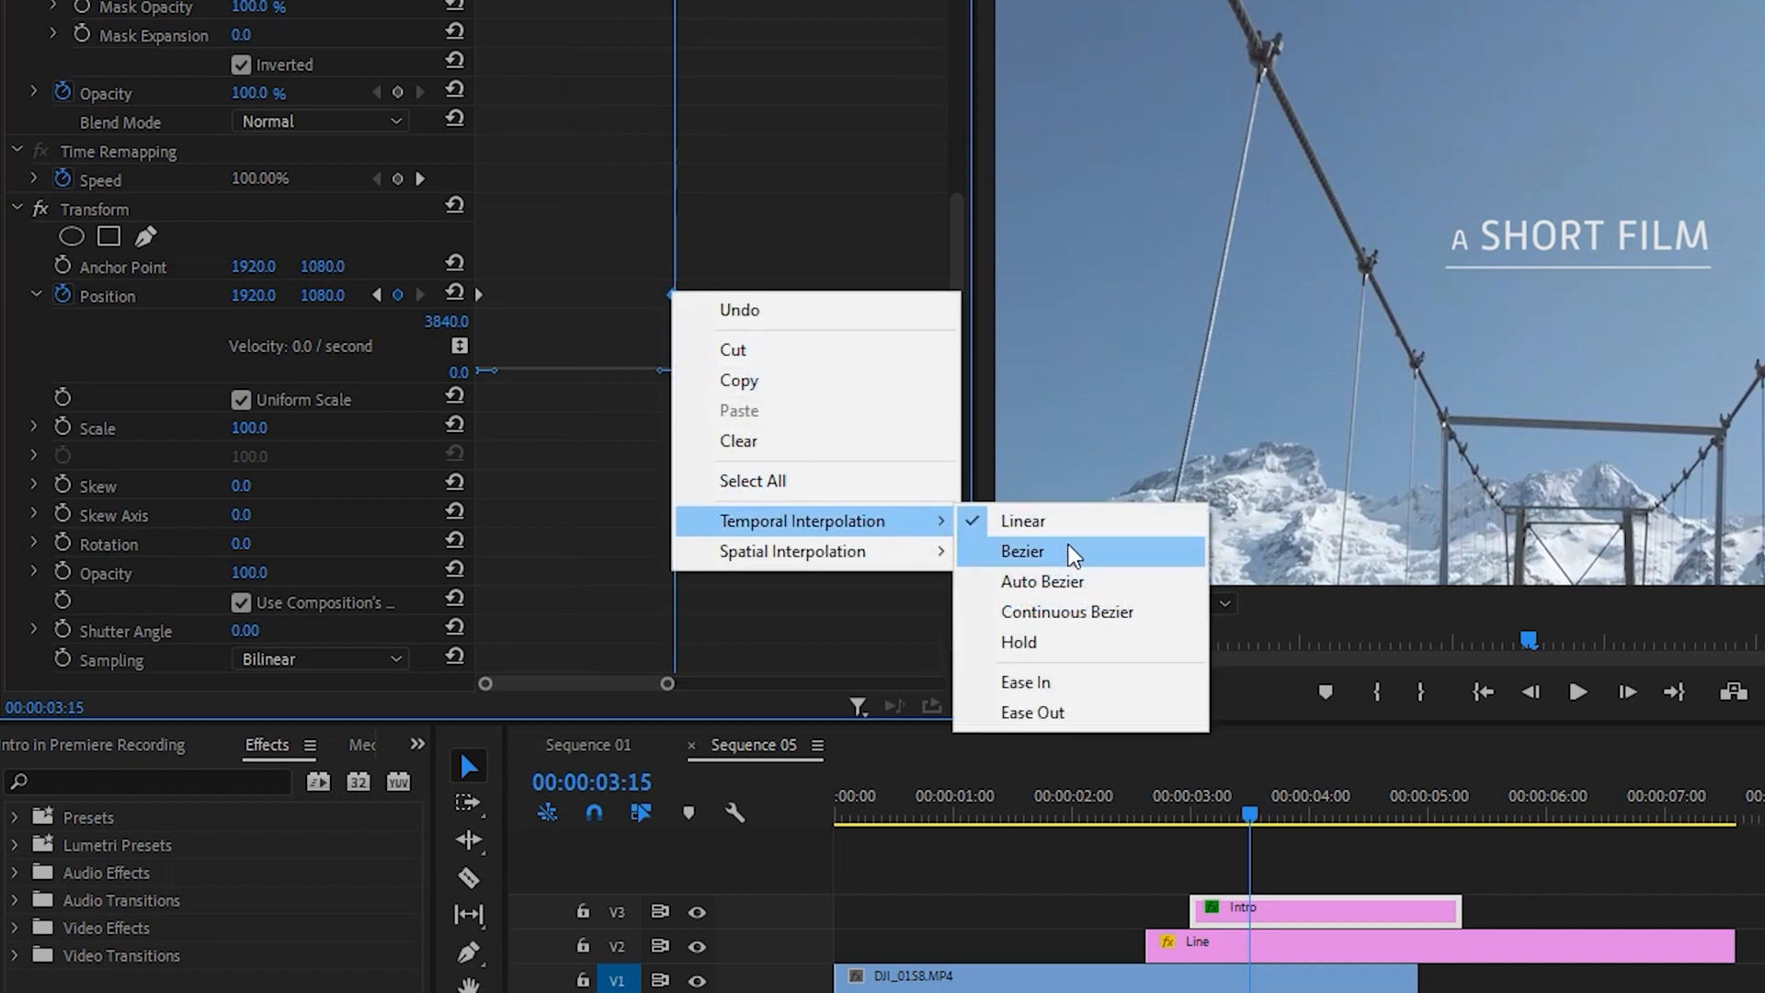
click(1060, 714)
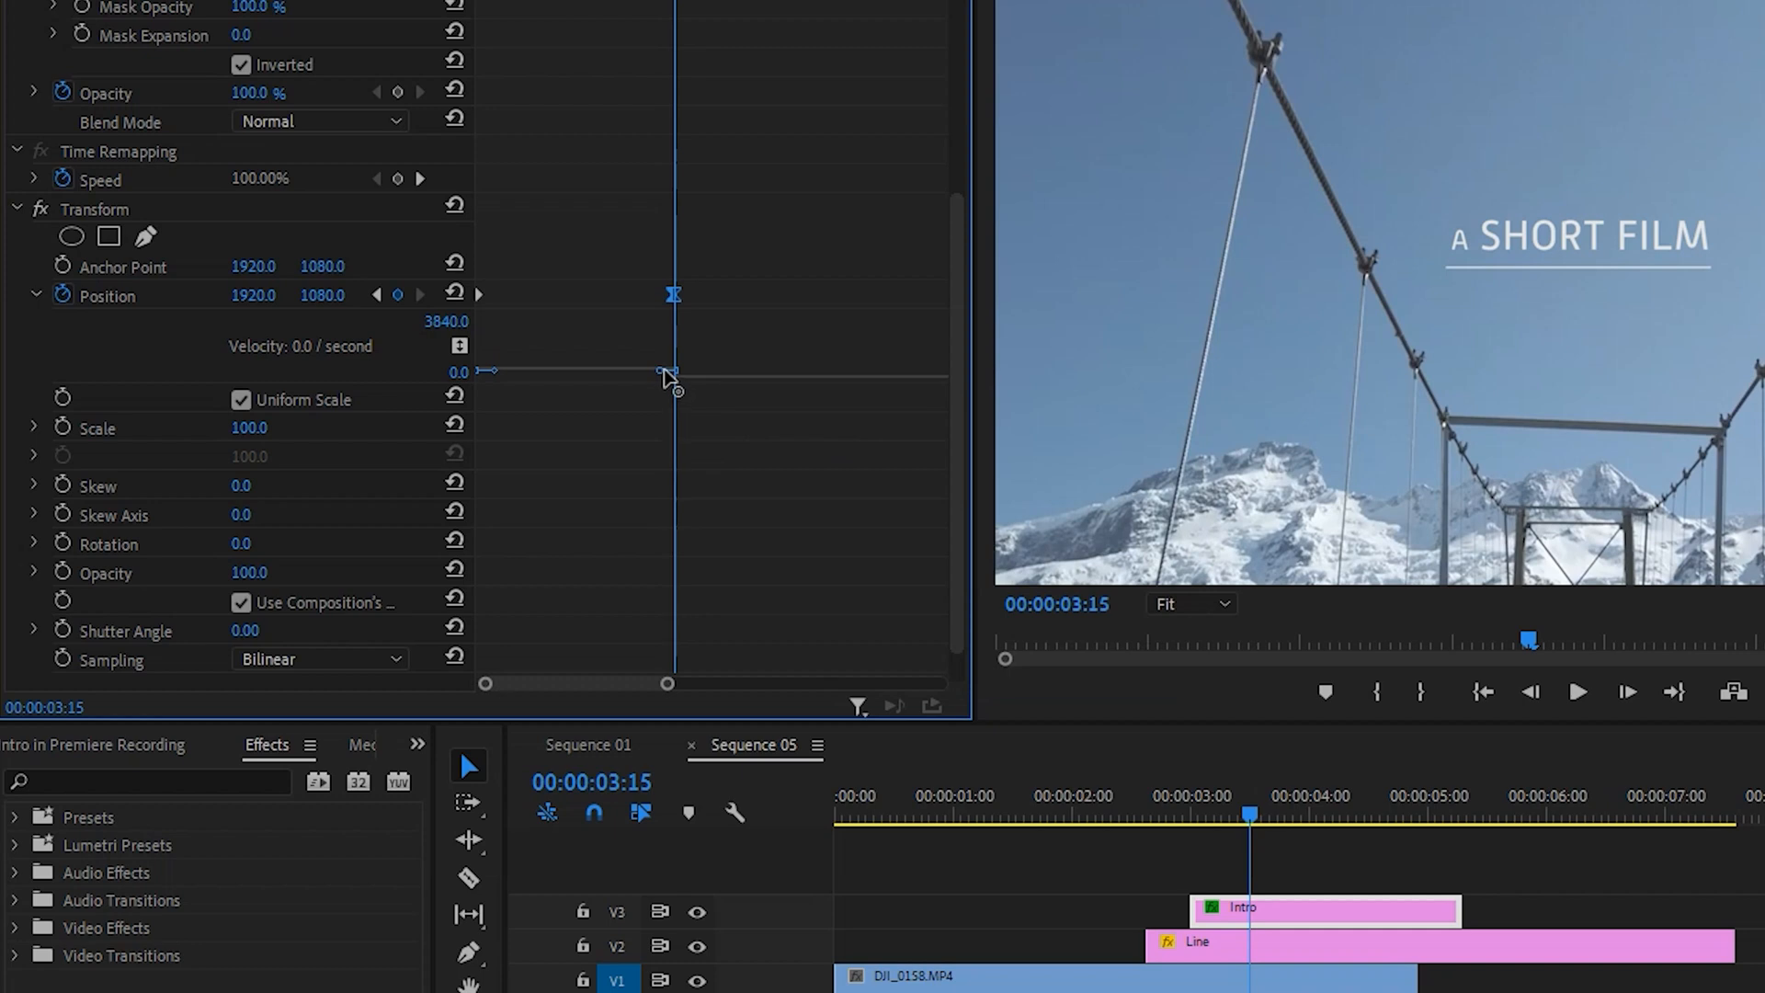
- Lengthen and raise the second Position keyframe's velocity handle, extend the first keyframe's handle slightly, and replay the title animation
drag(661, 372, 626, 342)
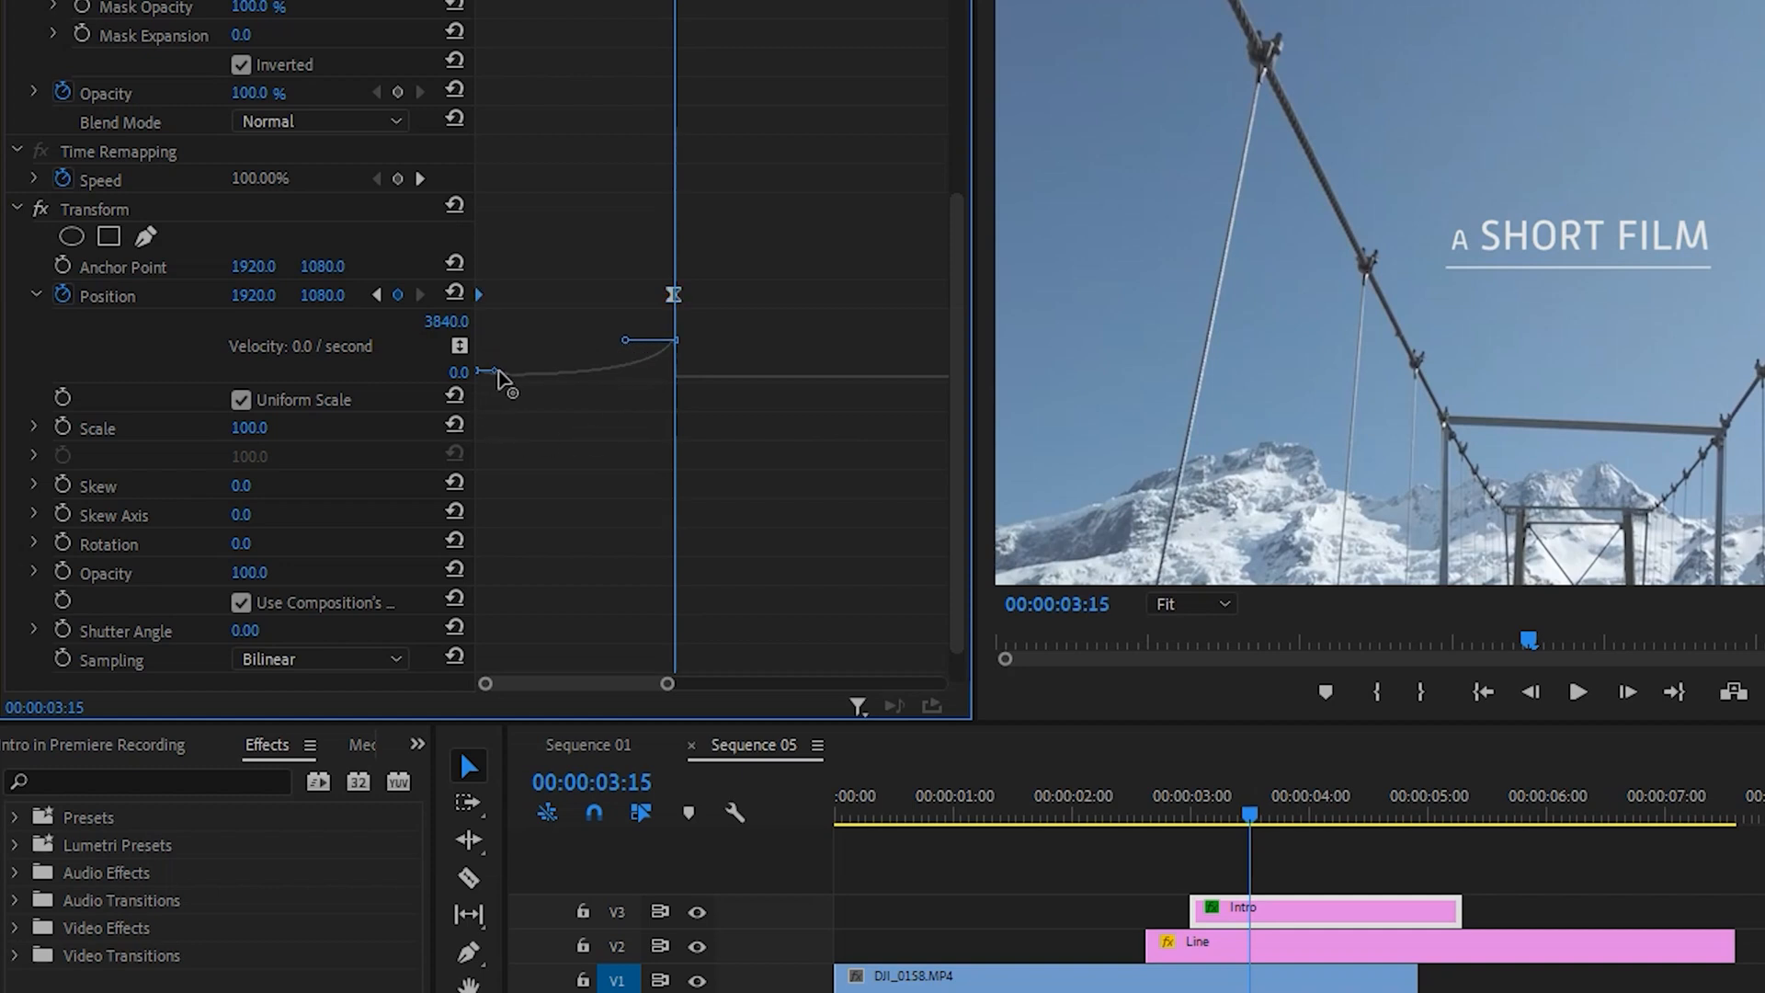
drag(506, 372, 515, 373)
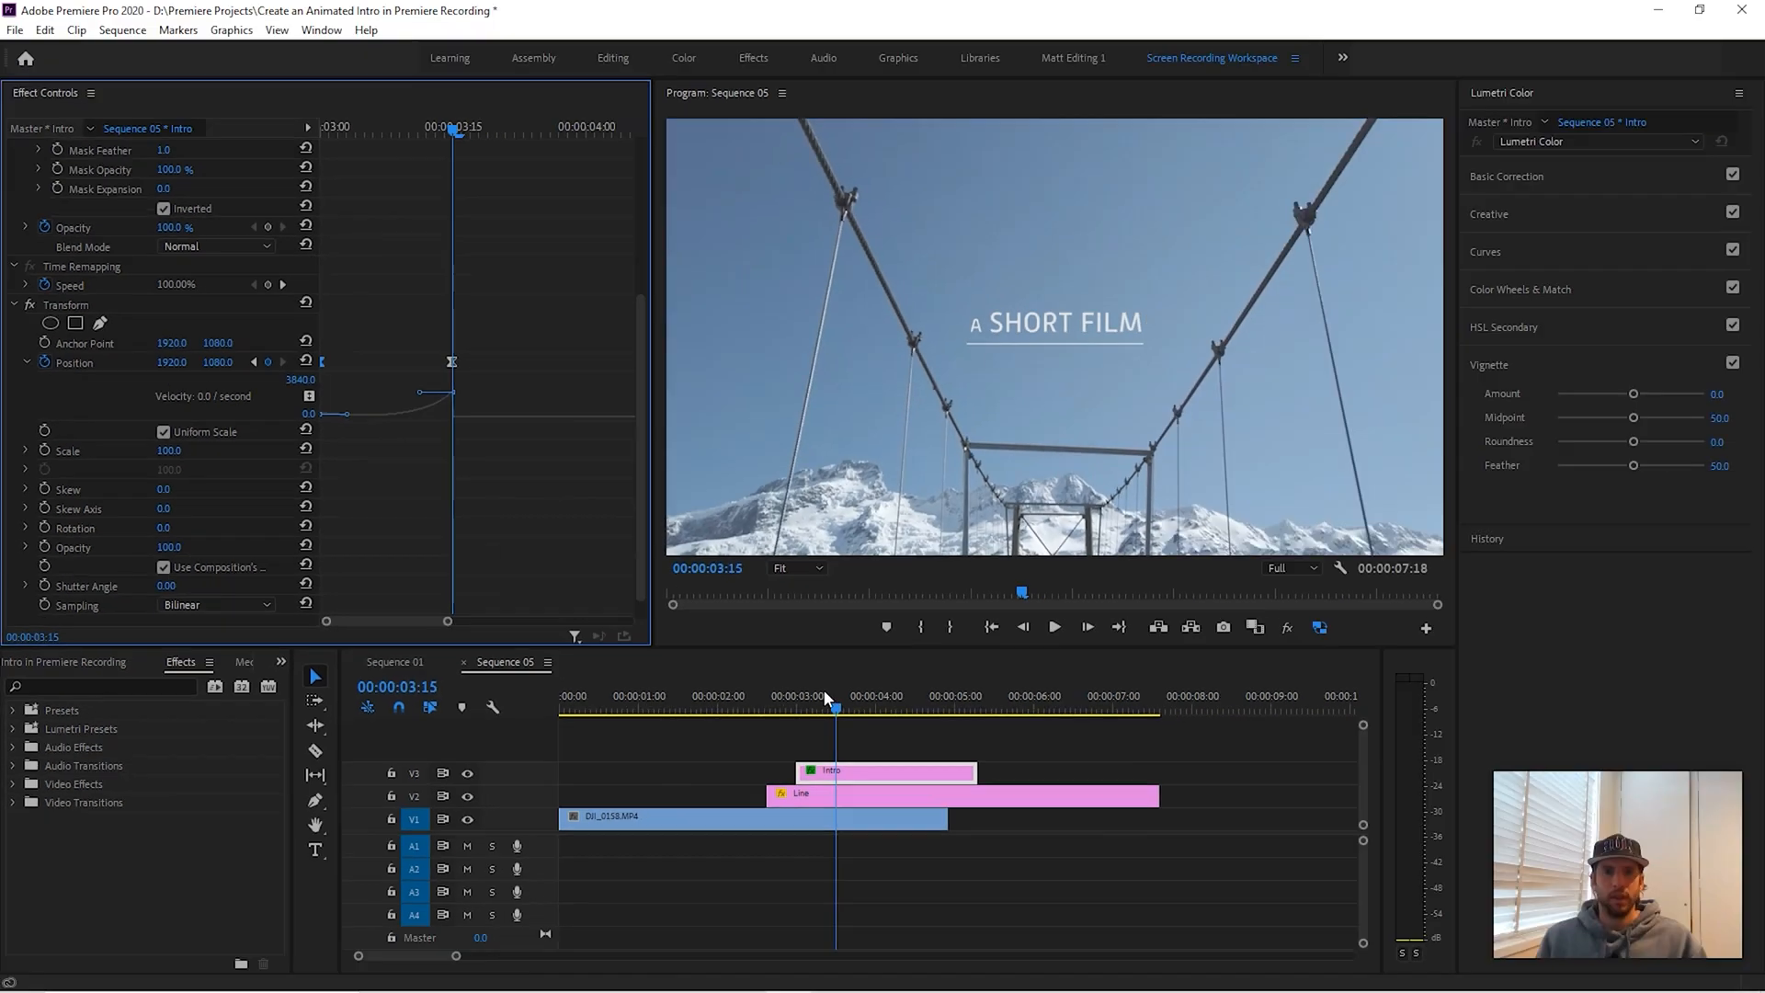
click(1129, 819)
key(space)
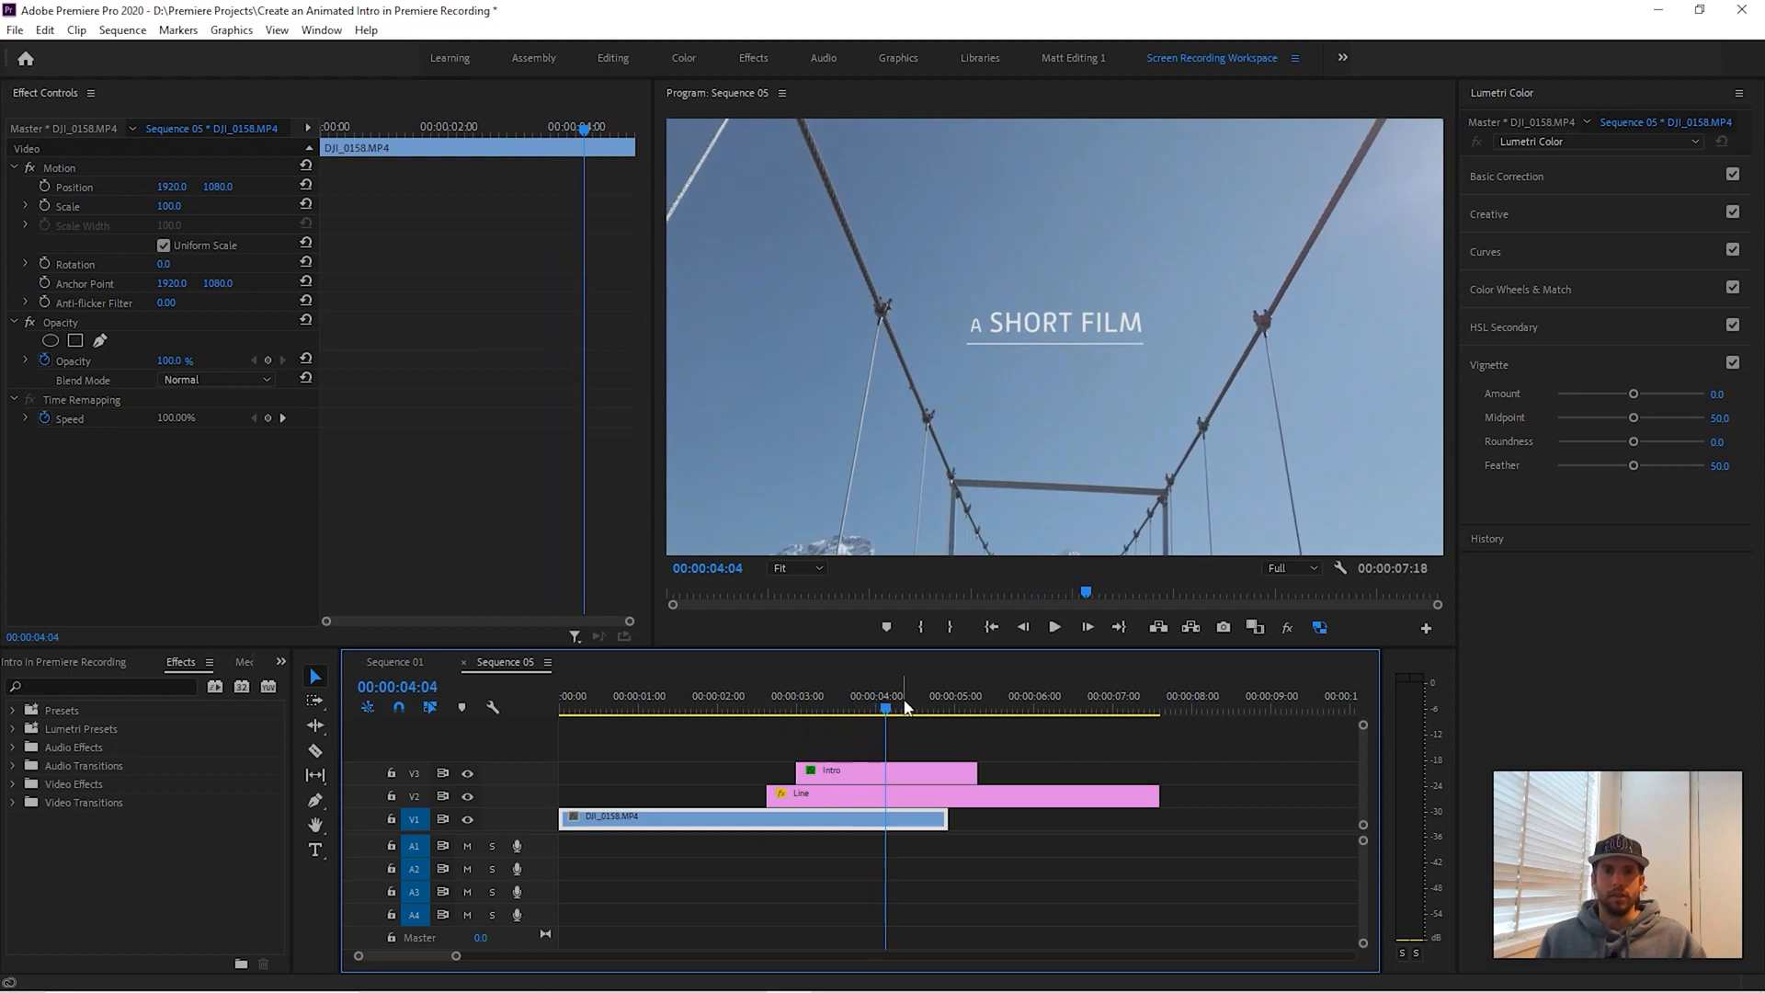
click(787, 700)
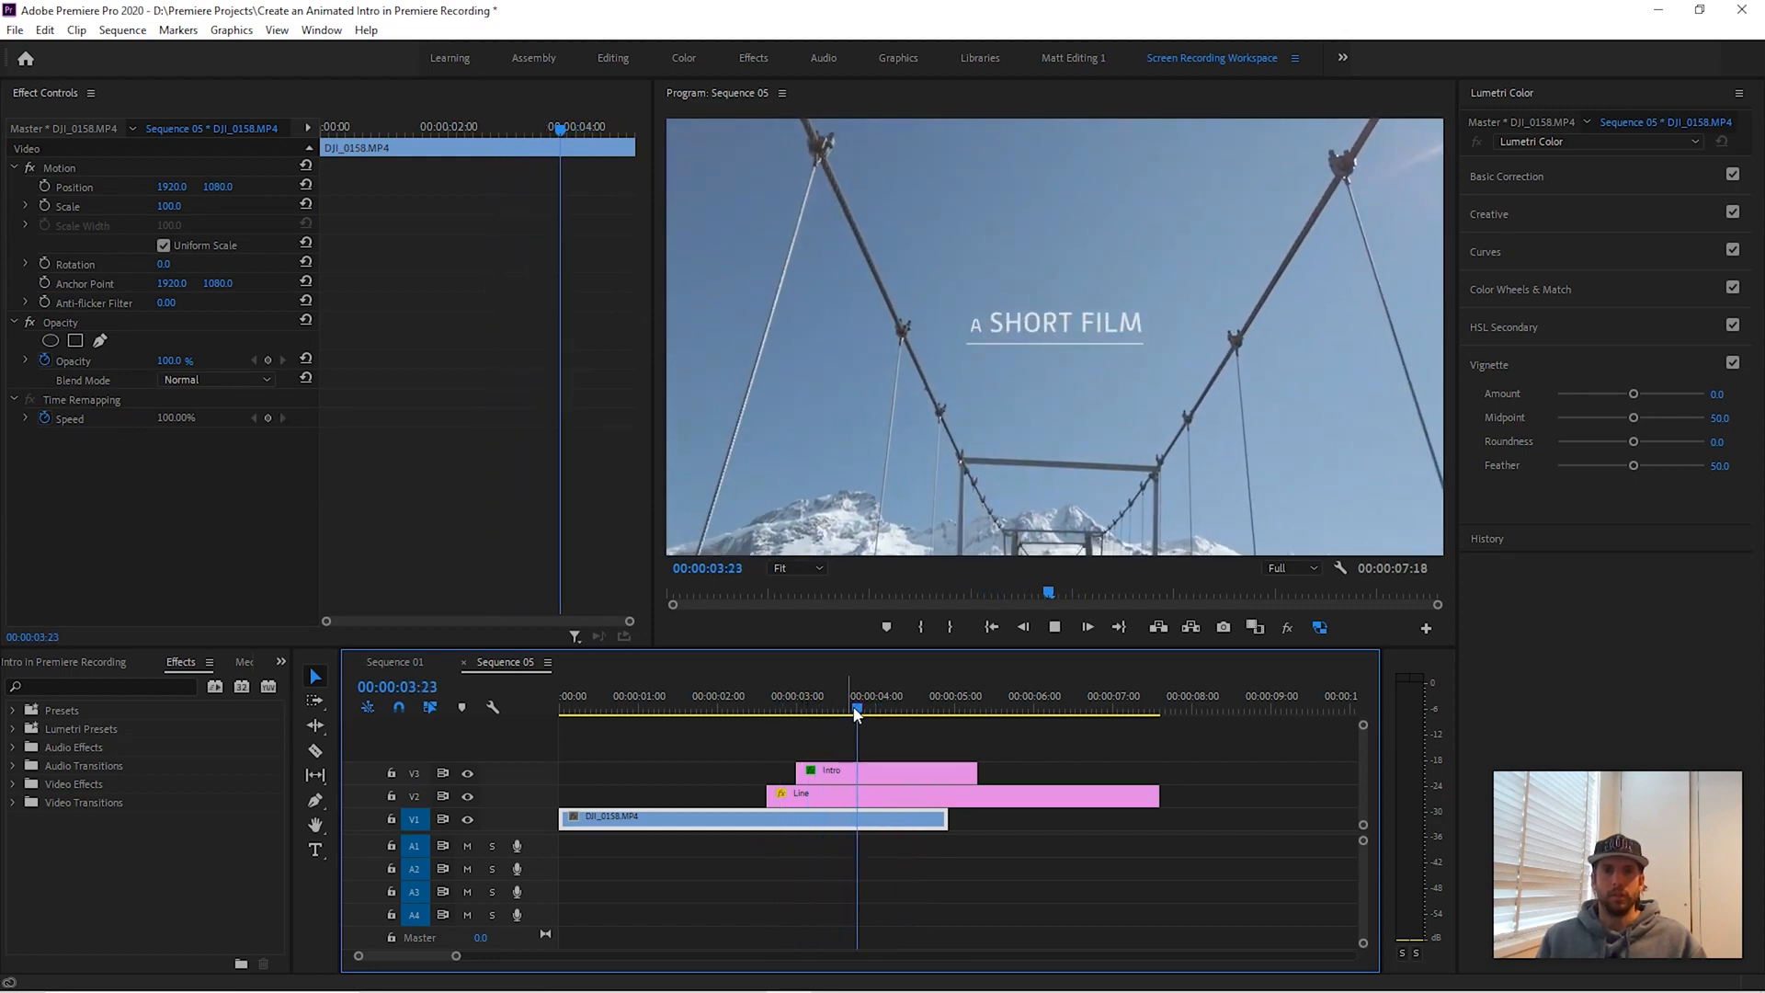
click(825, 708)
- Lower the velocity handle of the Intro clip's second Transform Position keyframe slightly and preview the title's rise
click(836, 771)
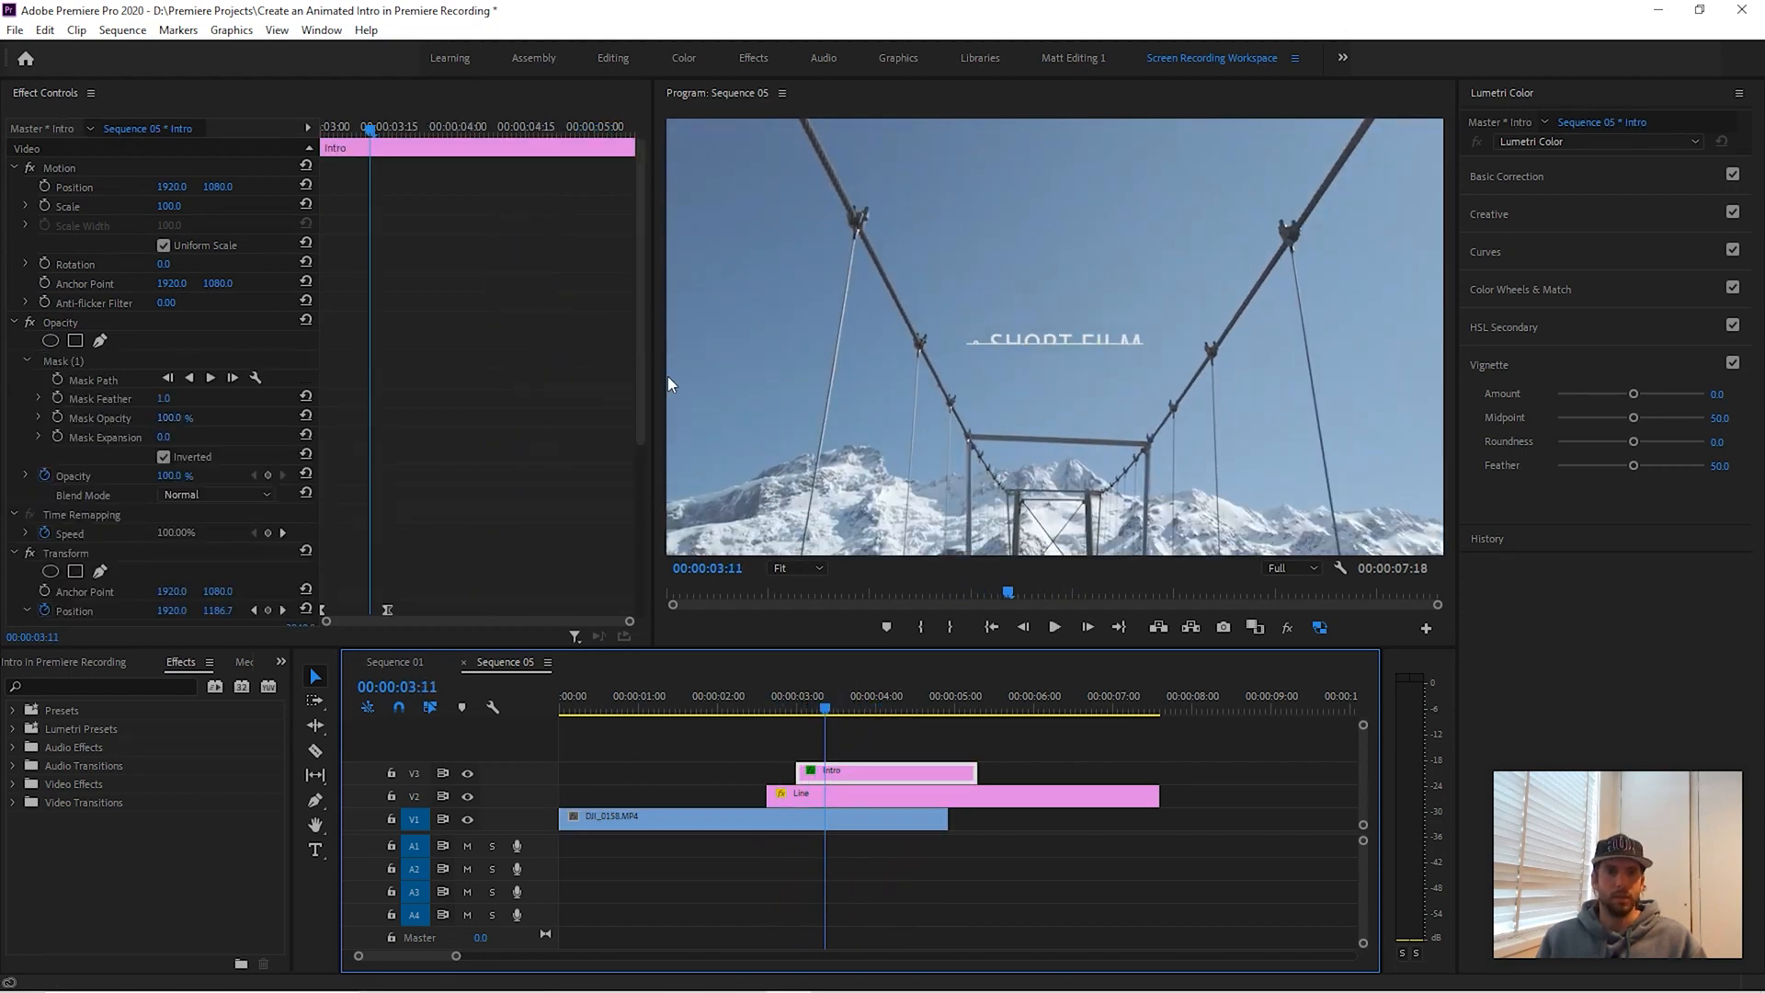
drag(643, 379, 622, 527)
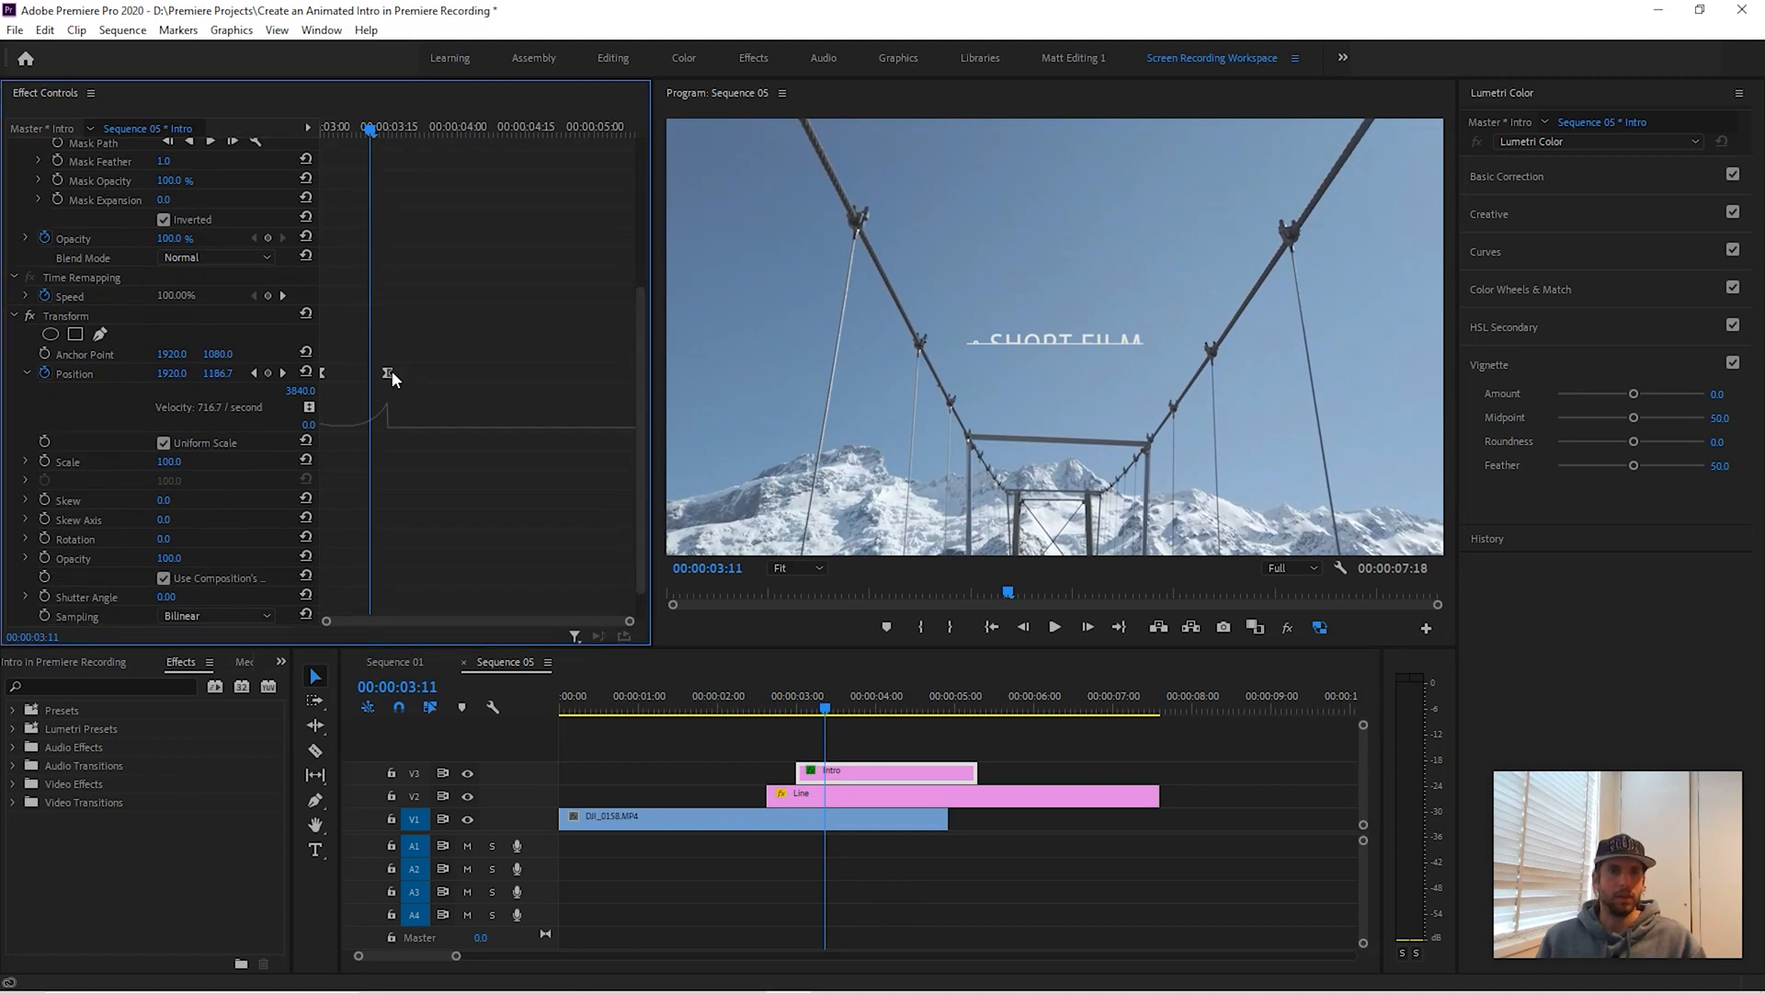
drag(373, 406, 374, 415)
click(770, 707)
key(space)
drag(777, 707, 823, 711)
click(827, 749)
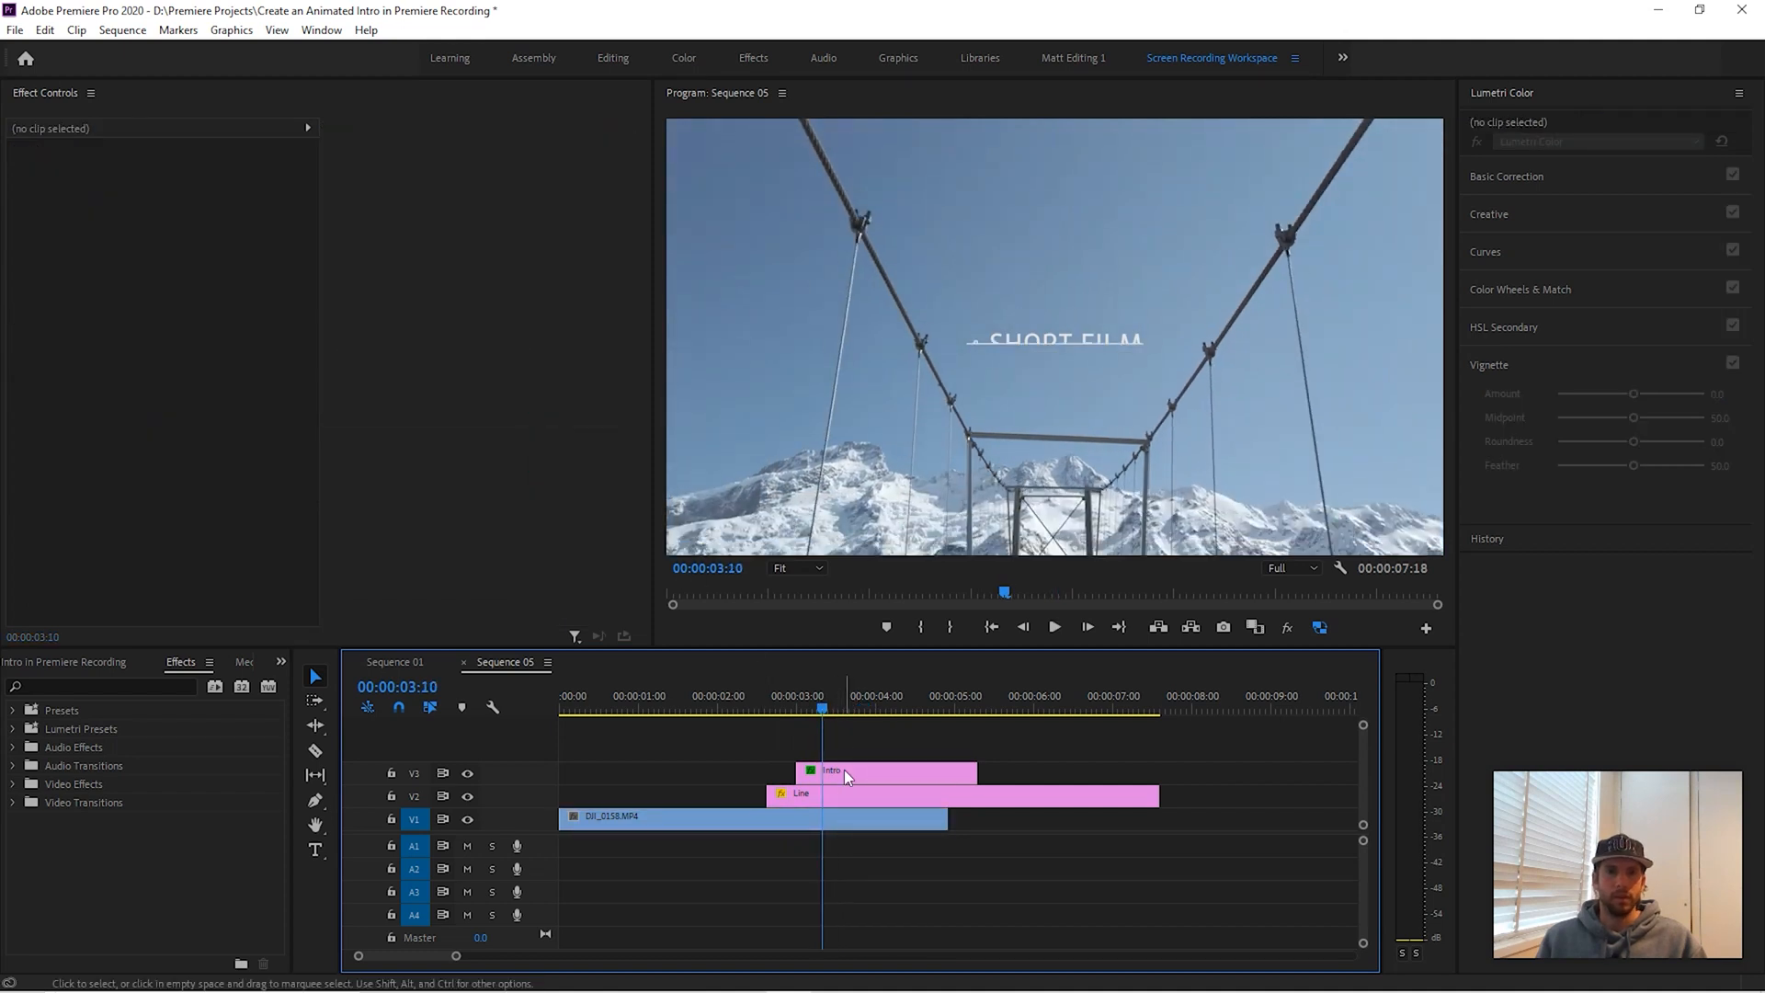
- Fine-tune the velocity curve at the Intro clip's second Position keyframe and replay from the start of the Line clip
click(844, 772)
drag(638, 415, 633, 560)
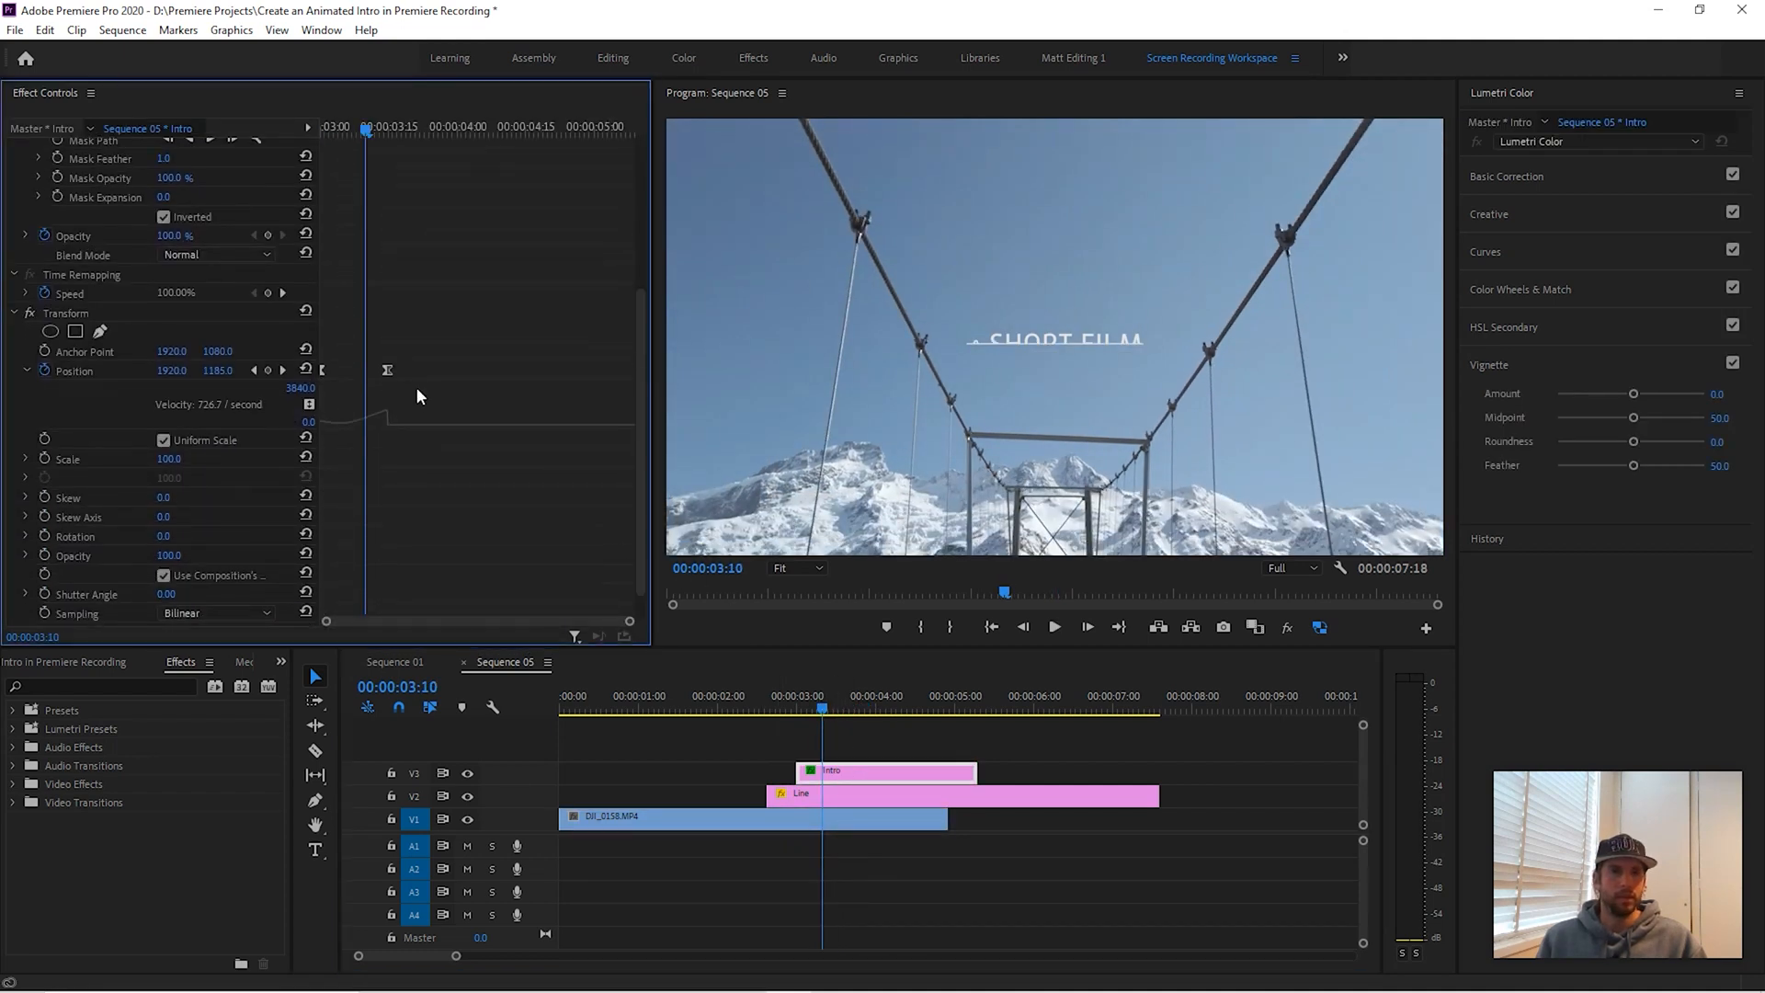
click(387, 370)
drag(823, 715, 765, 715)
key(space)
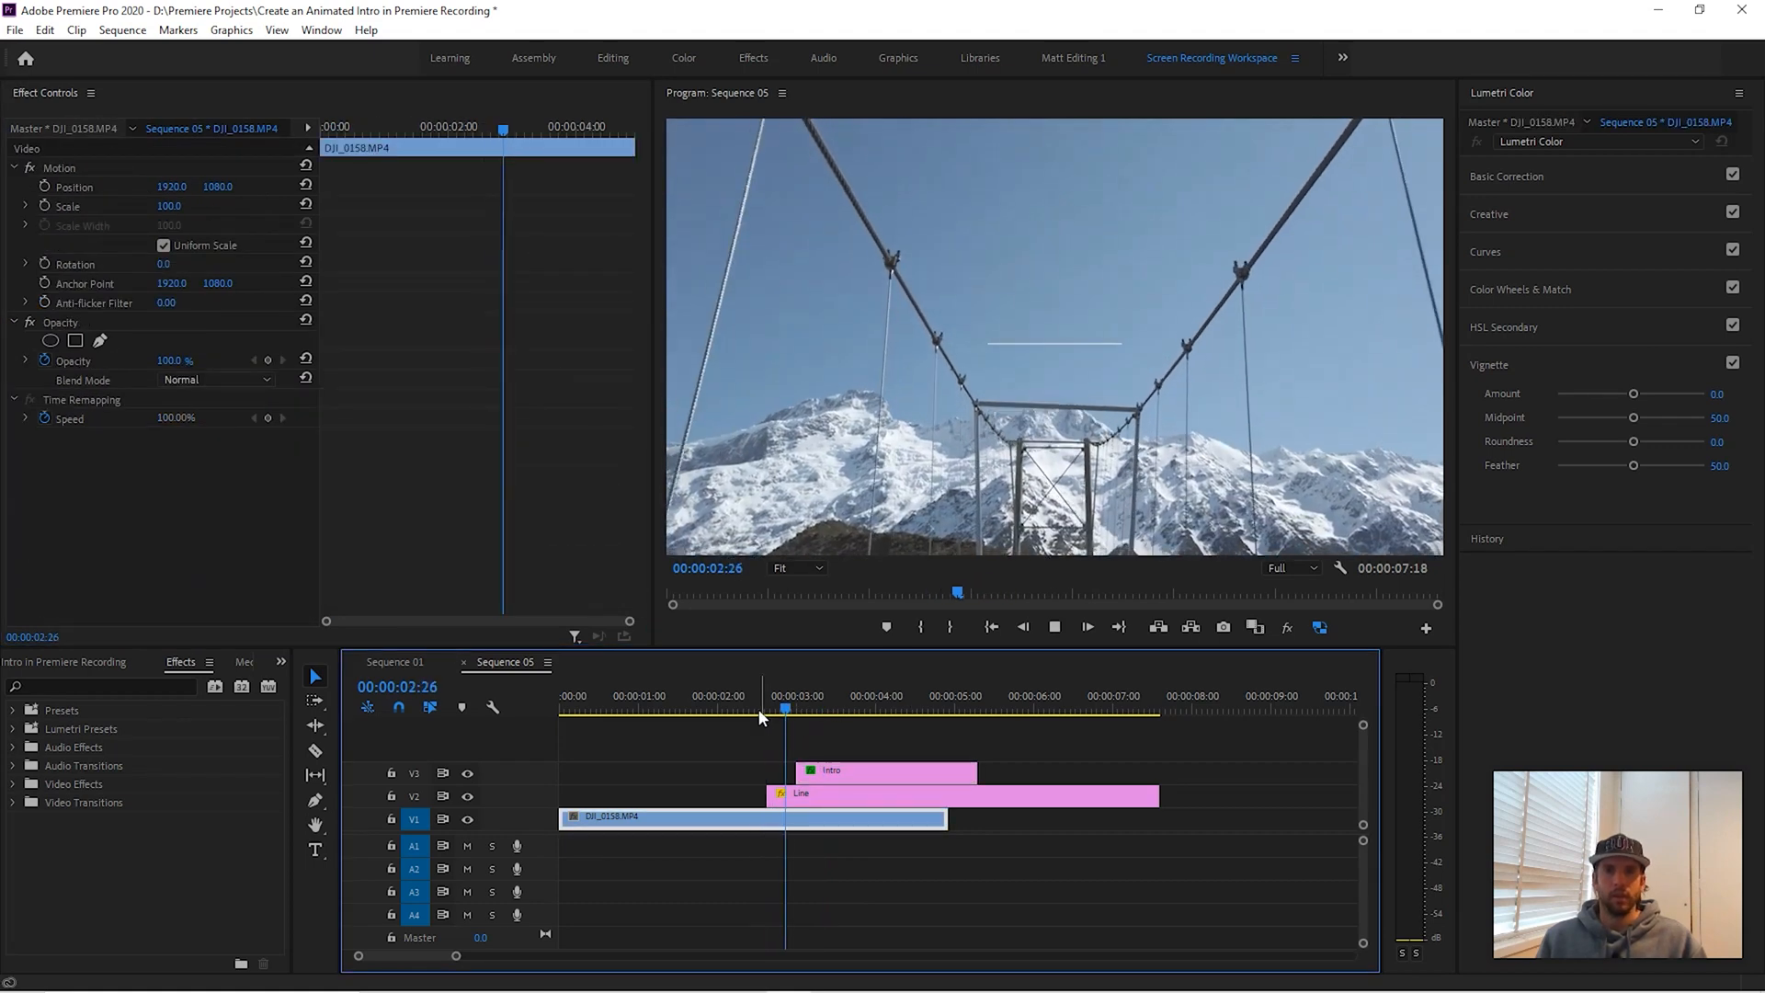
click(807, 707)
click(772, 704)
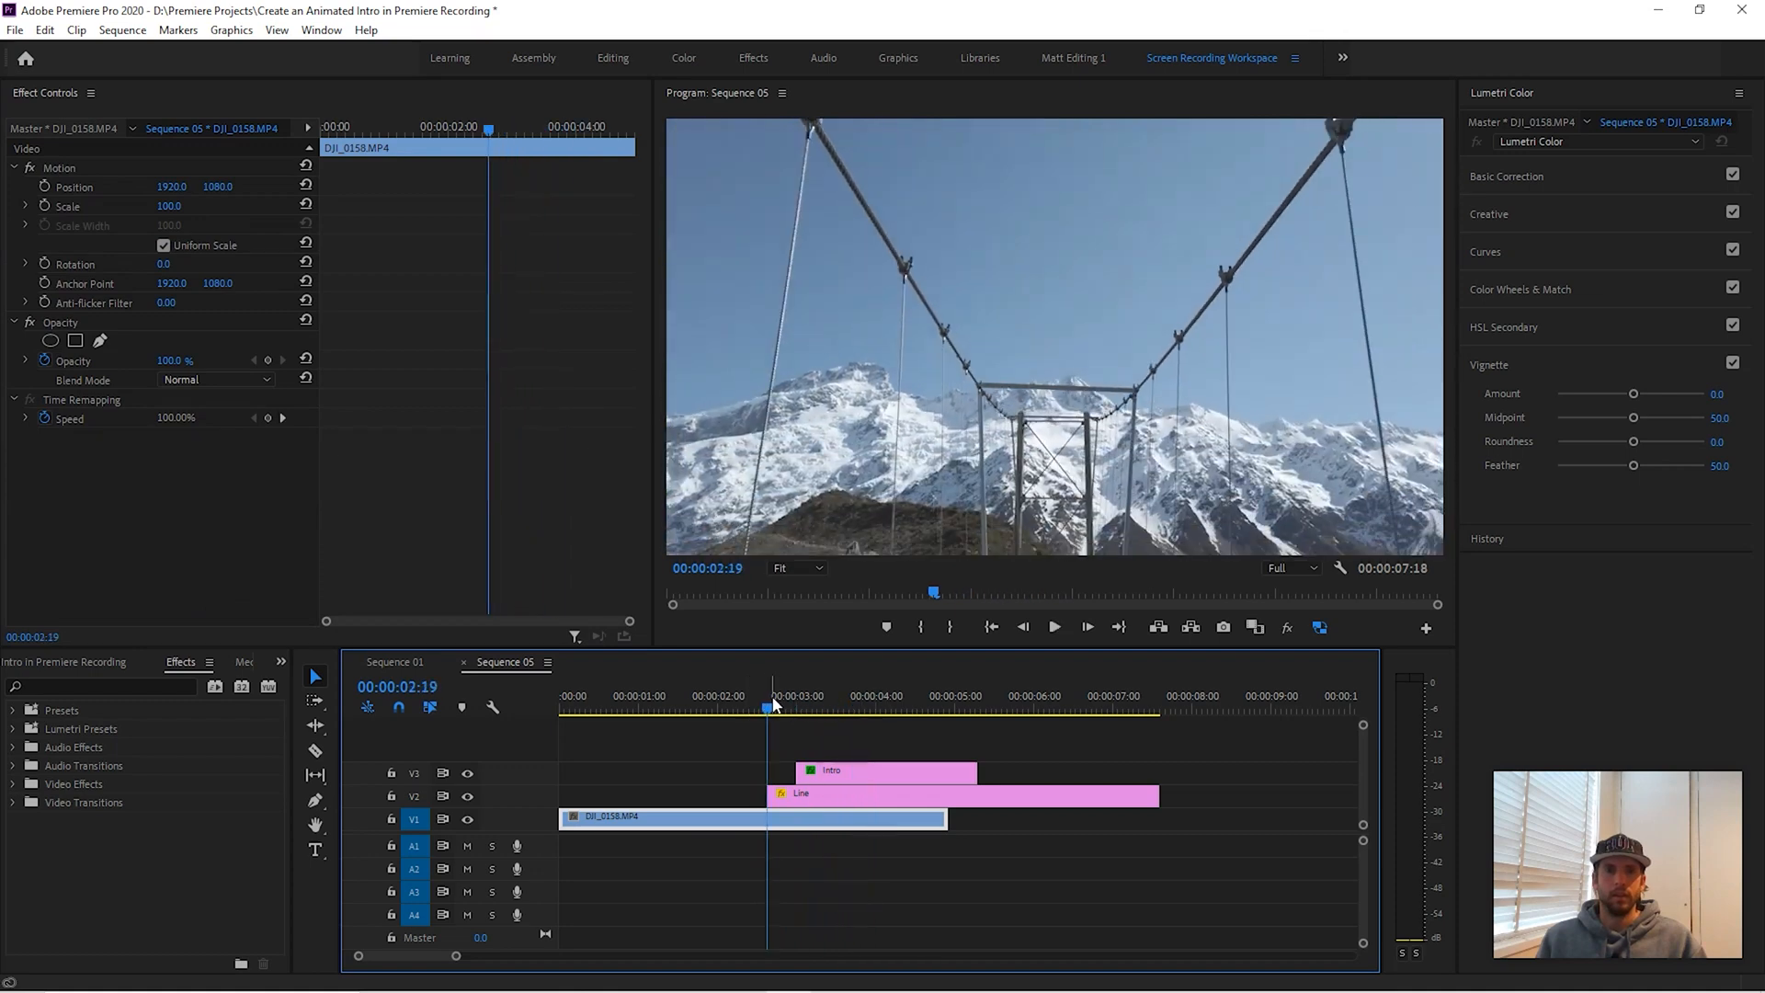
key(space)
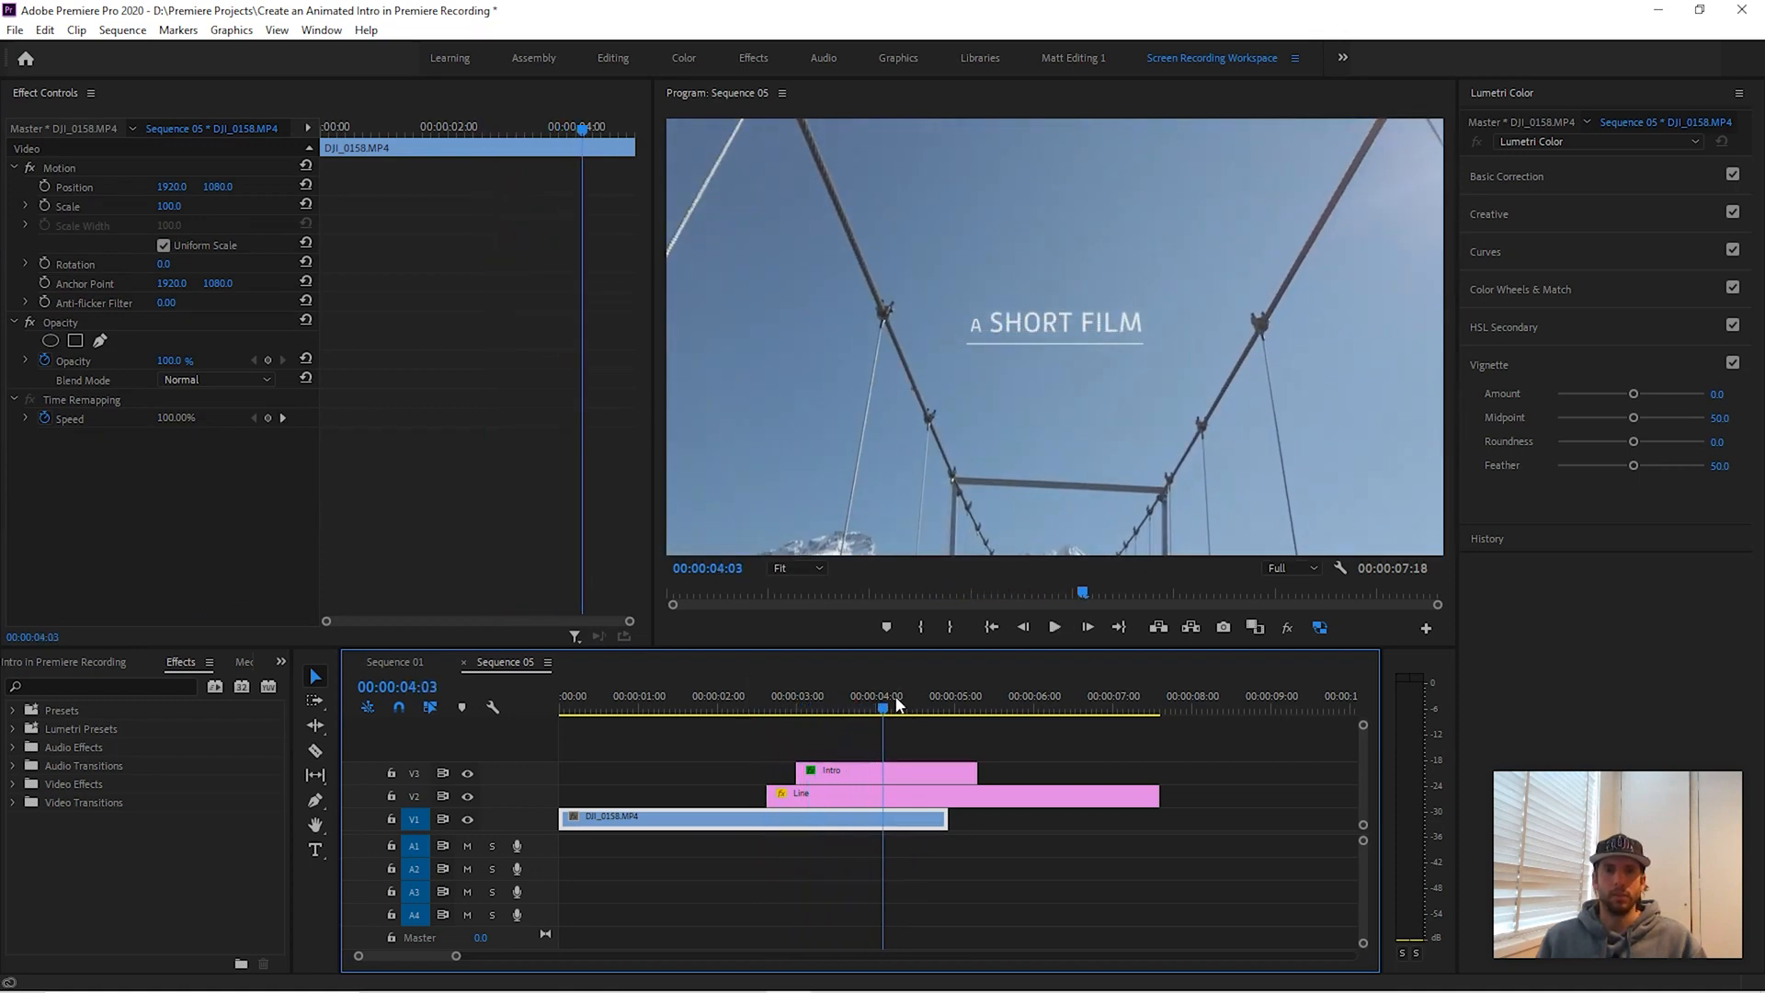
- Trim the ends of the Intro and Line clips to match the end of the DJI_0158.MP4 clip
drag(891, 706, 936, 708)
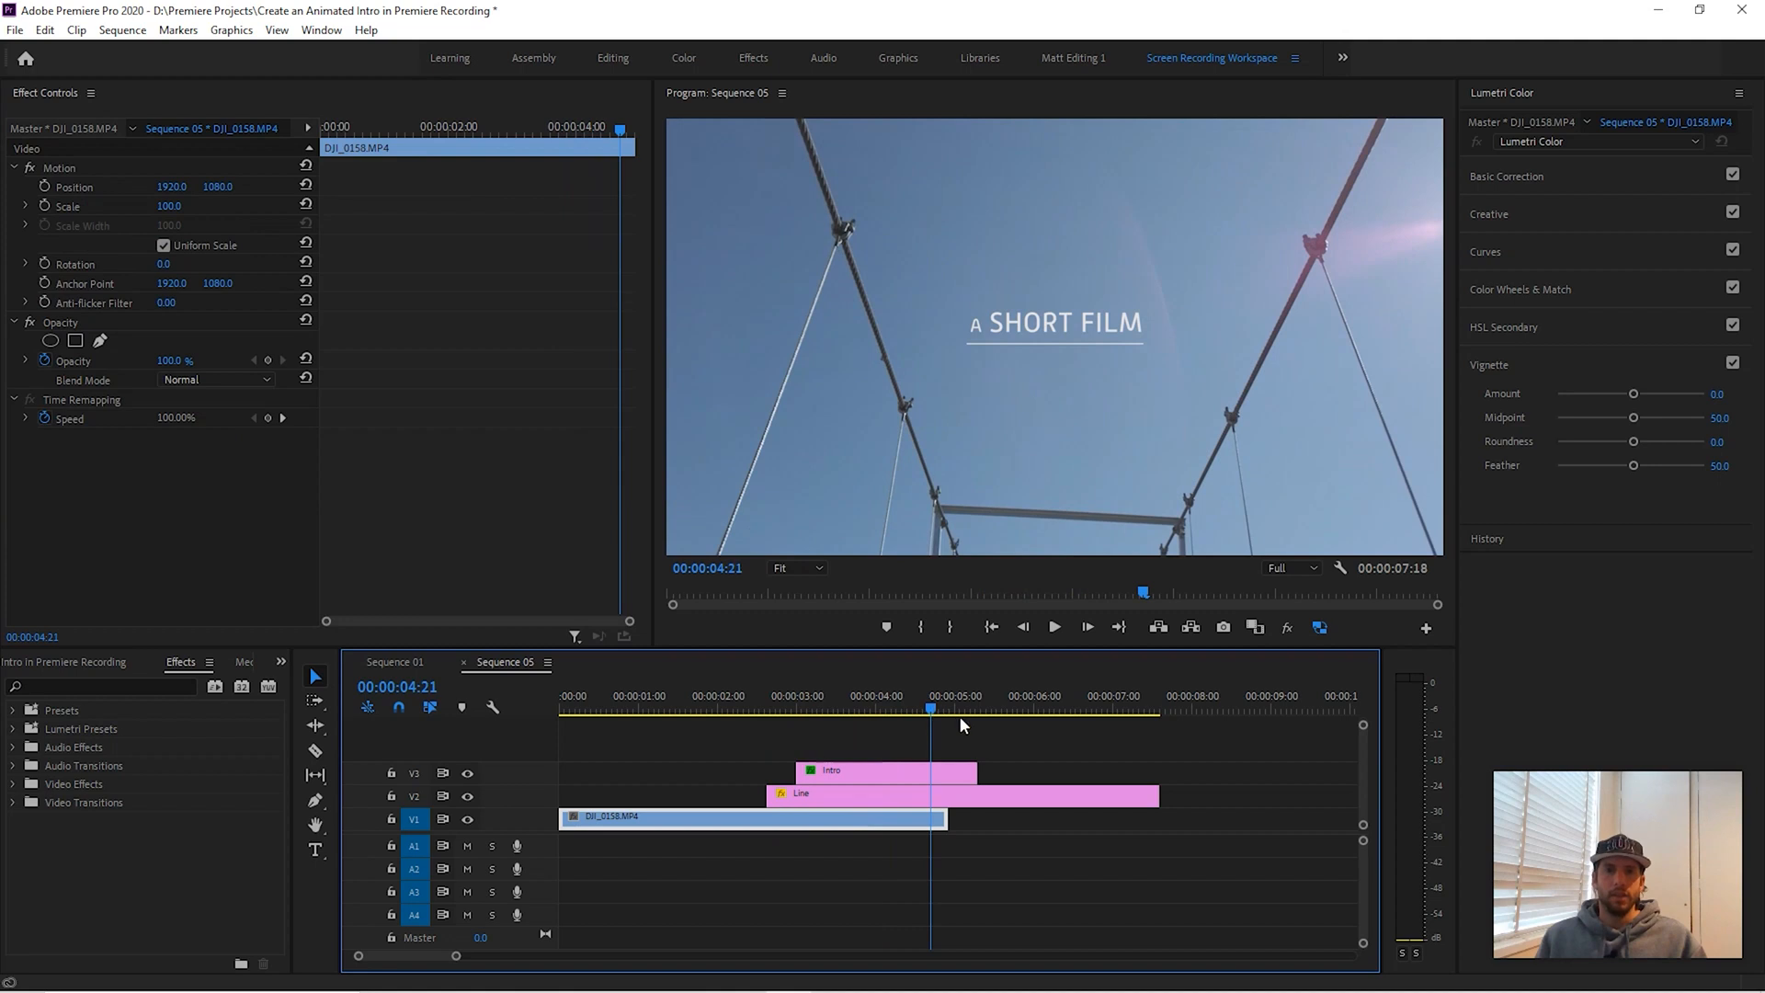
drag(976, 768, 948, 770)
drag(1152, 793, 948, 793)
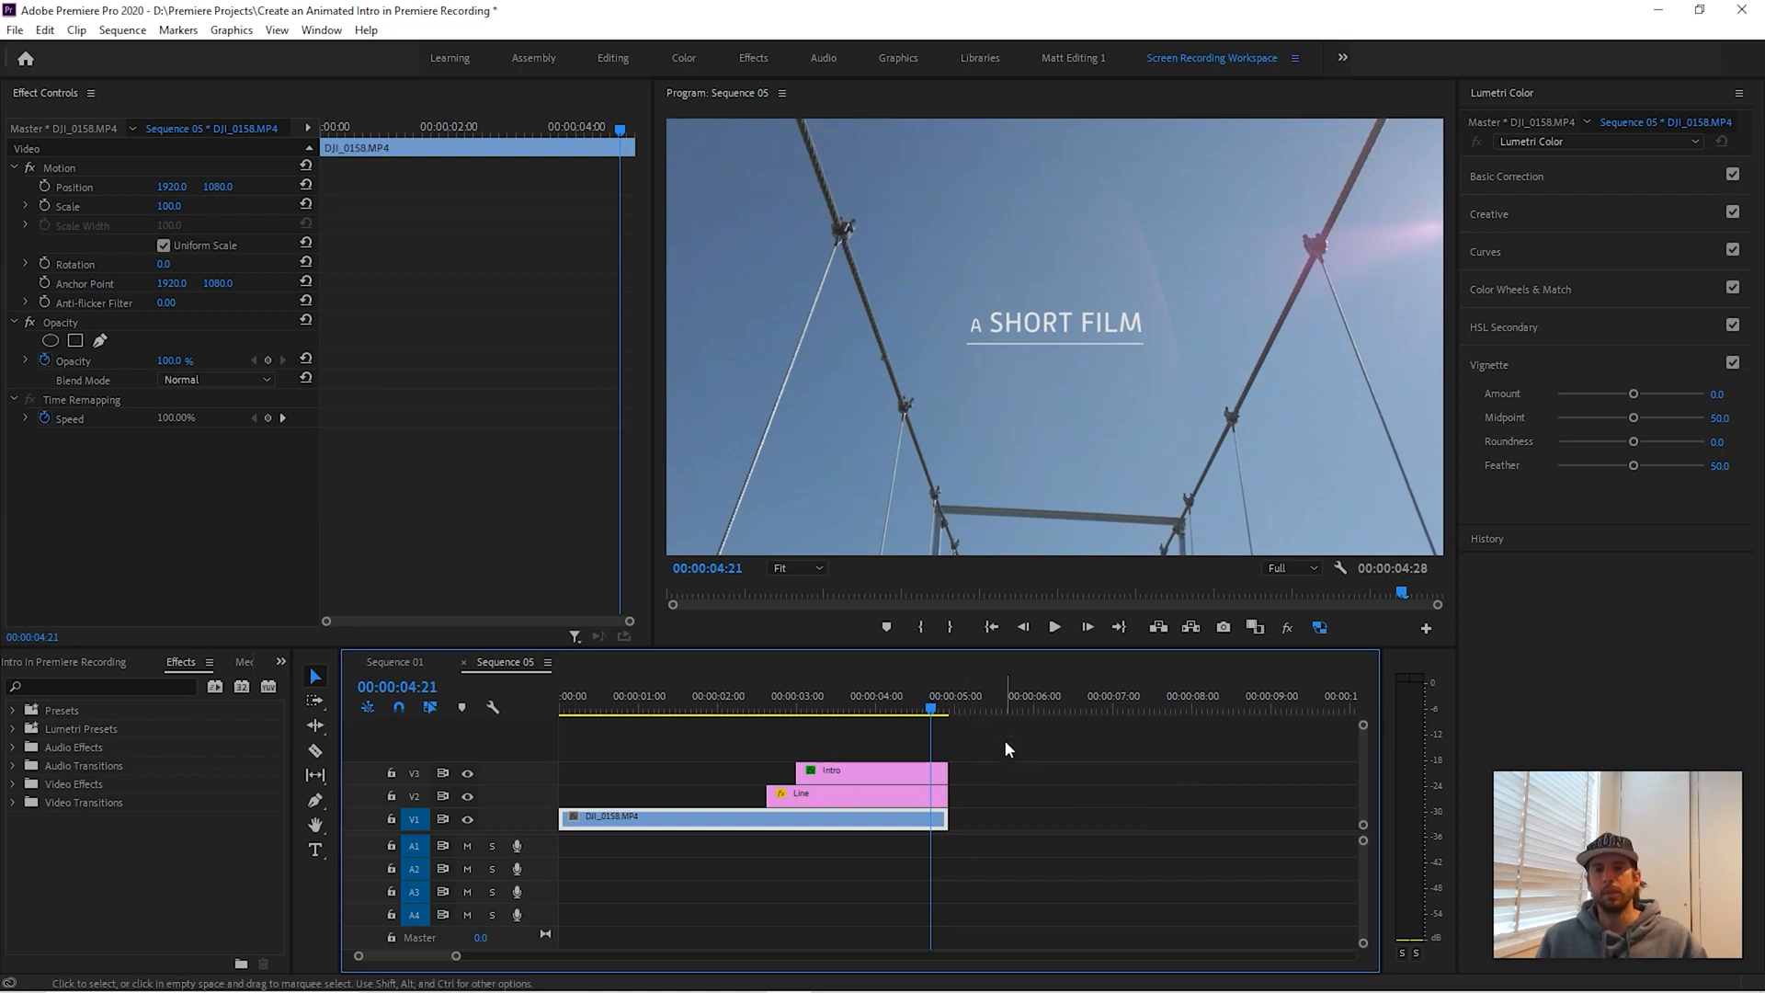
click(978, 745)
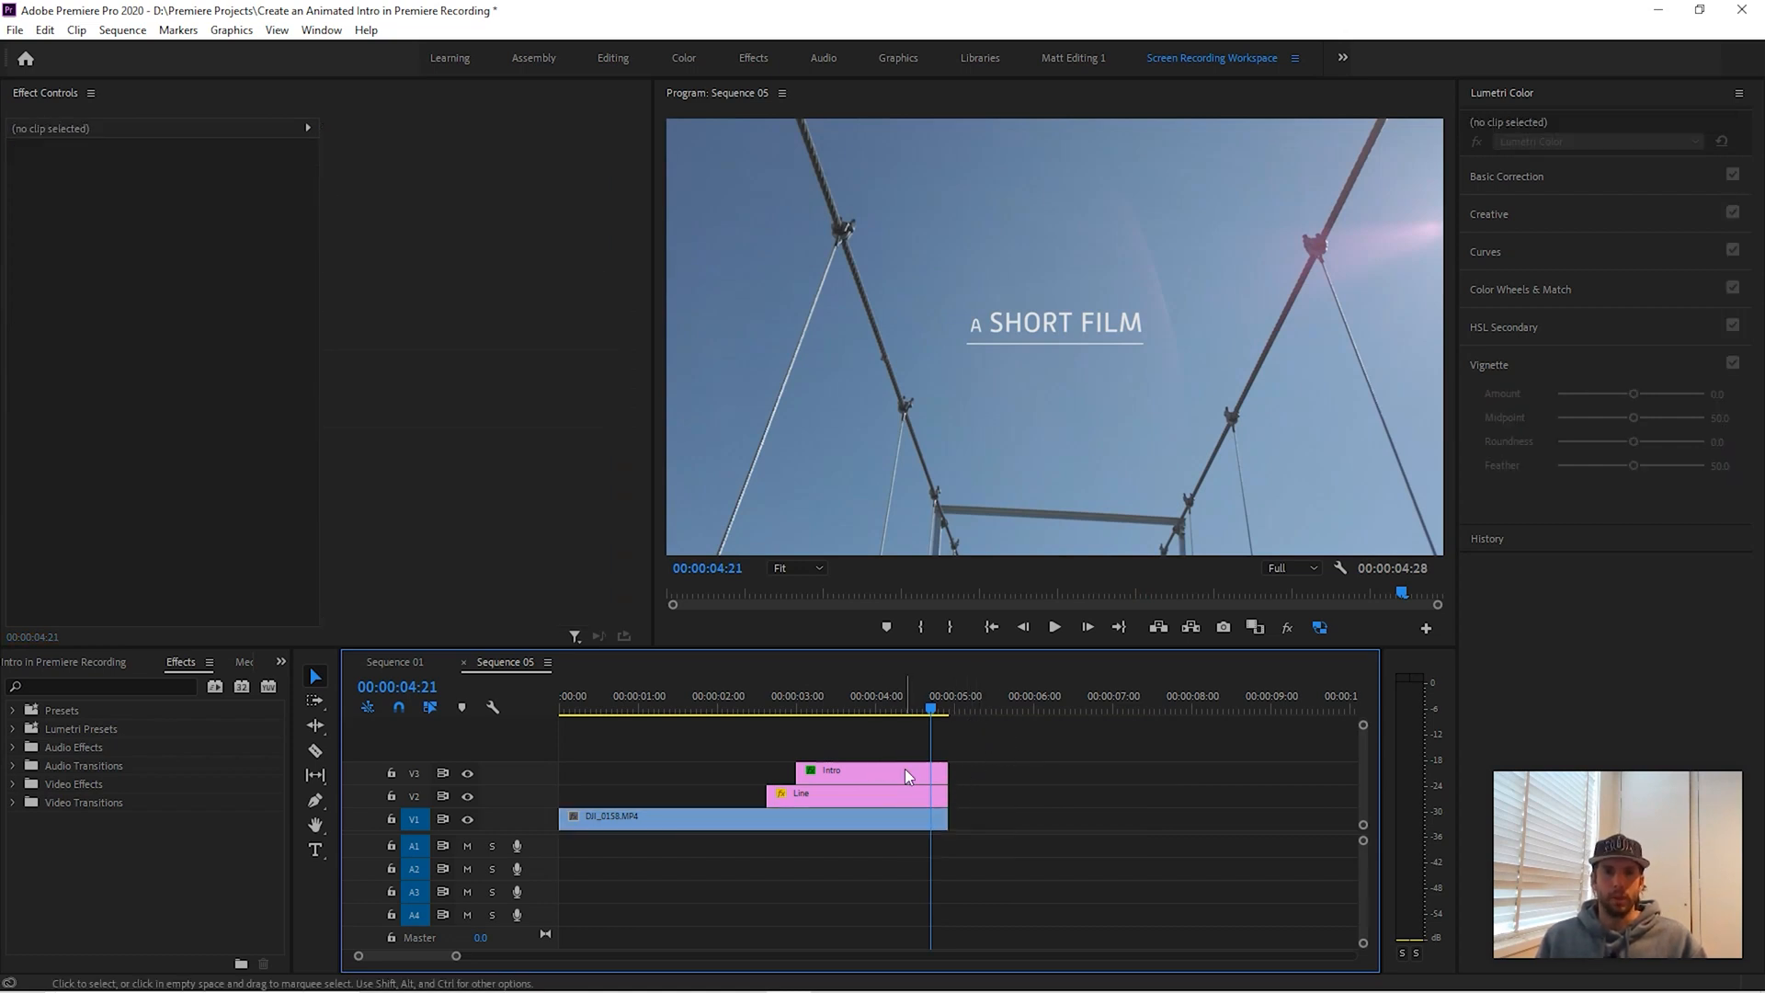
- Duplicate the Intro and Line clips on their tracks and place both copies directly after the originals
click(905, 774)
shift+click(901, 797)
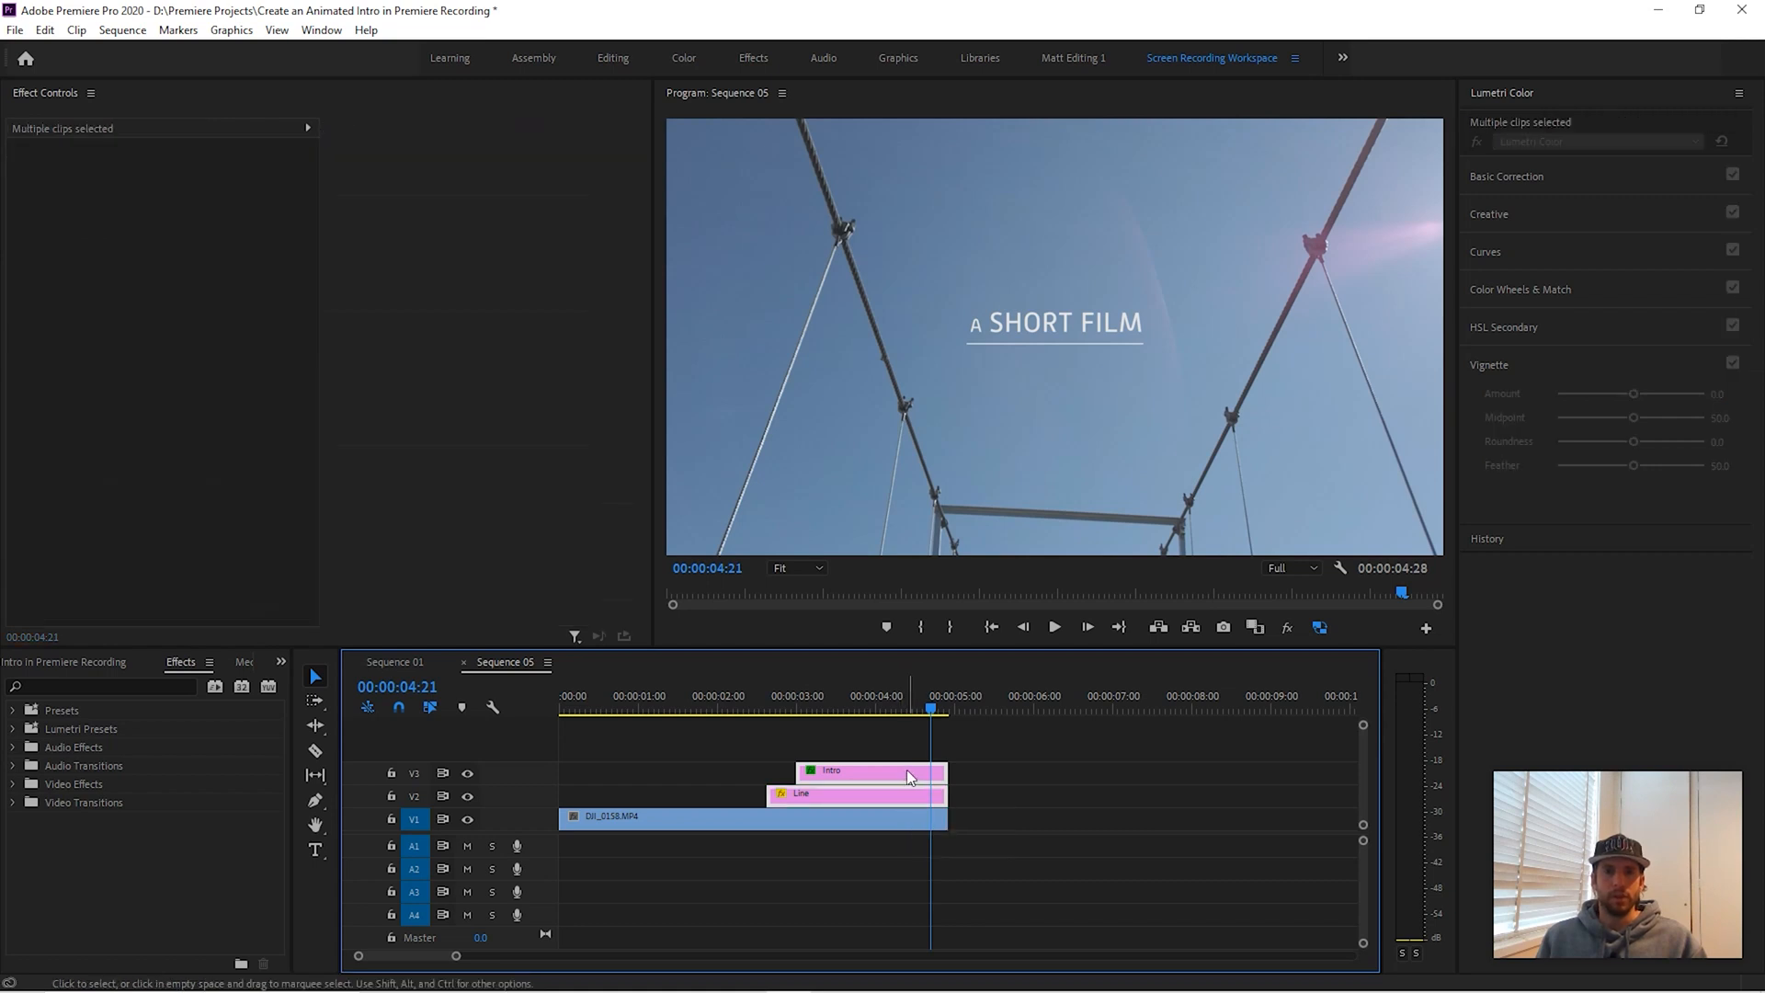
drag(906, 774, 1113, 780)
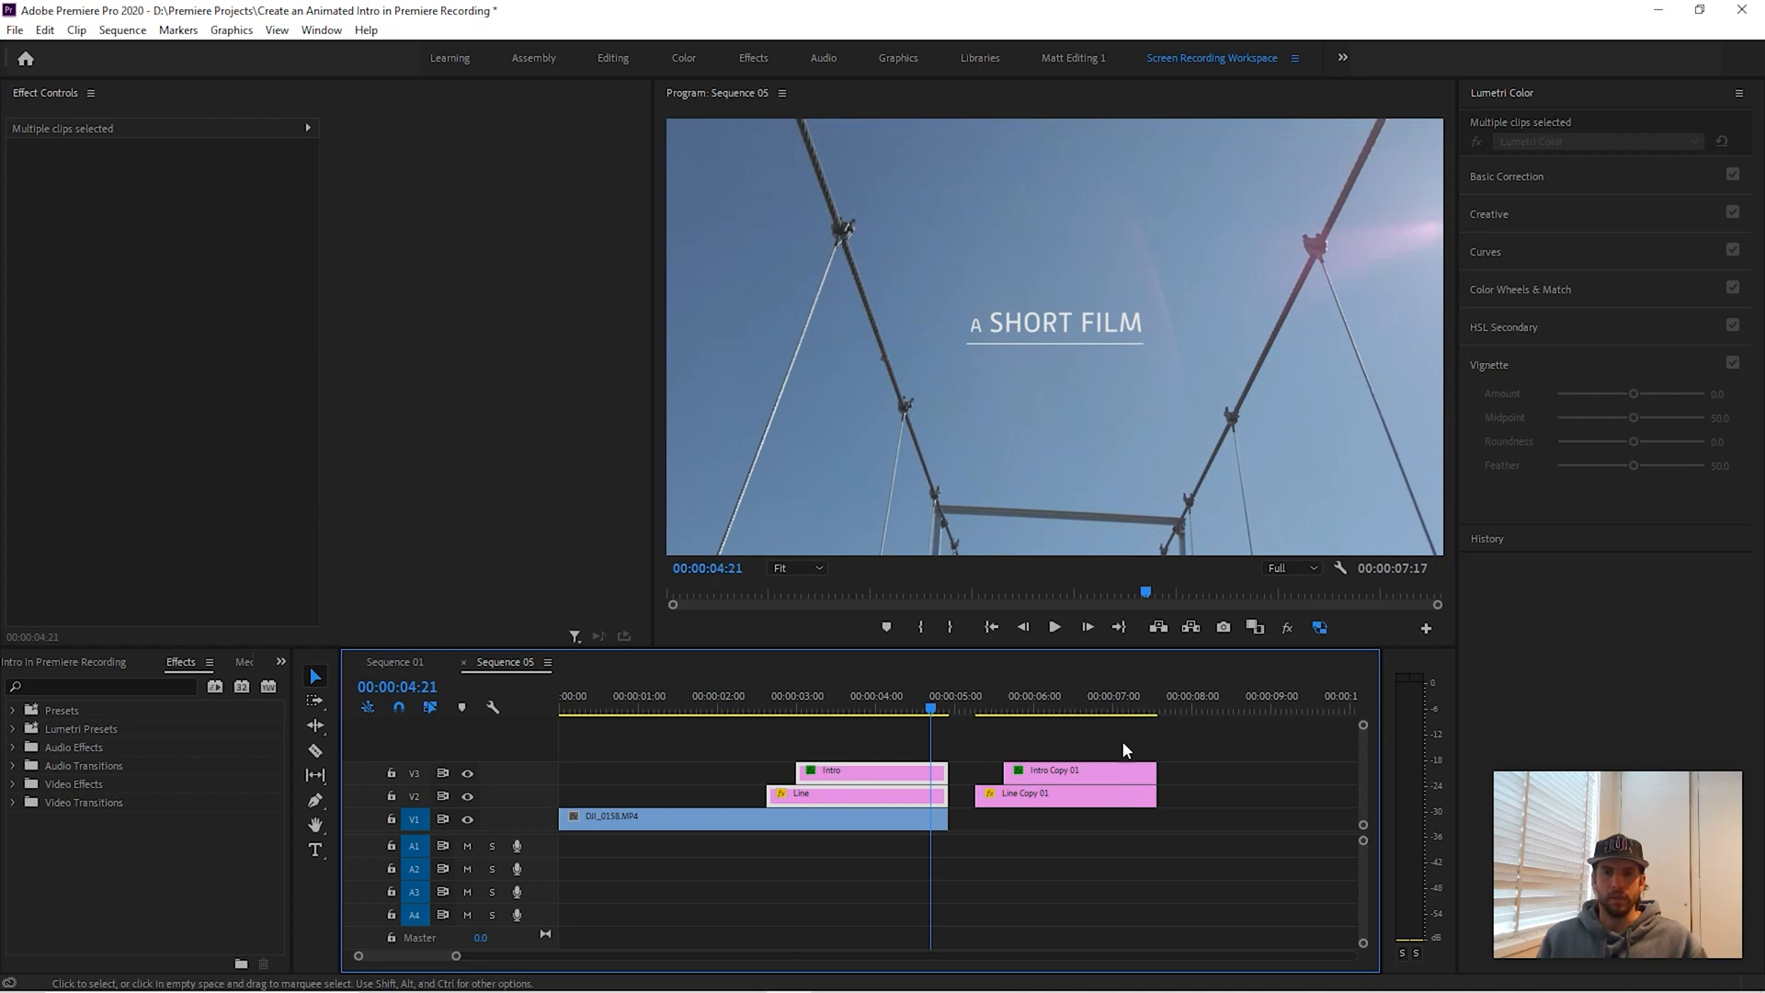
click(1029, 743)
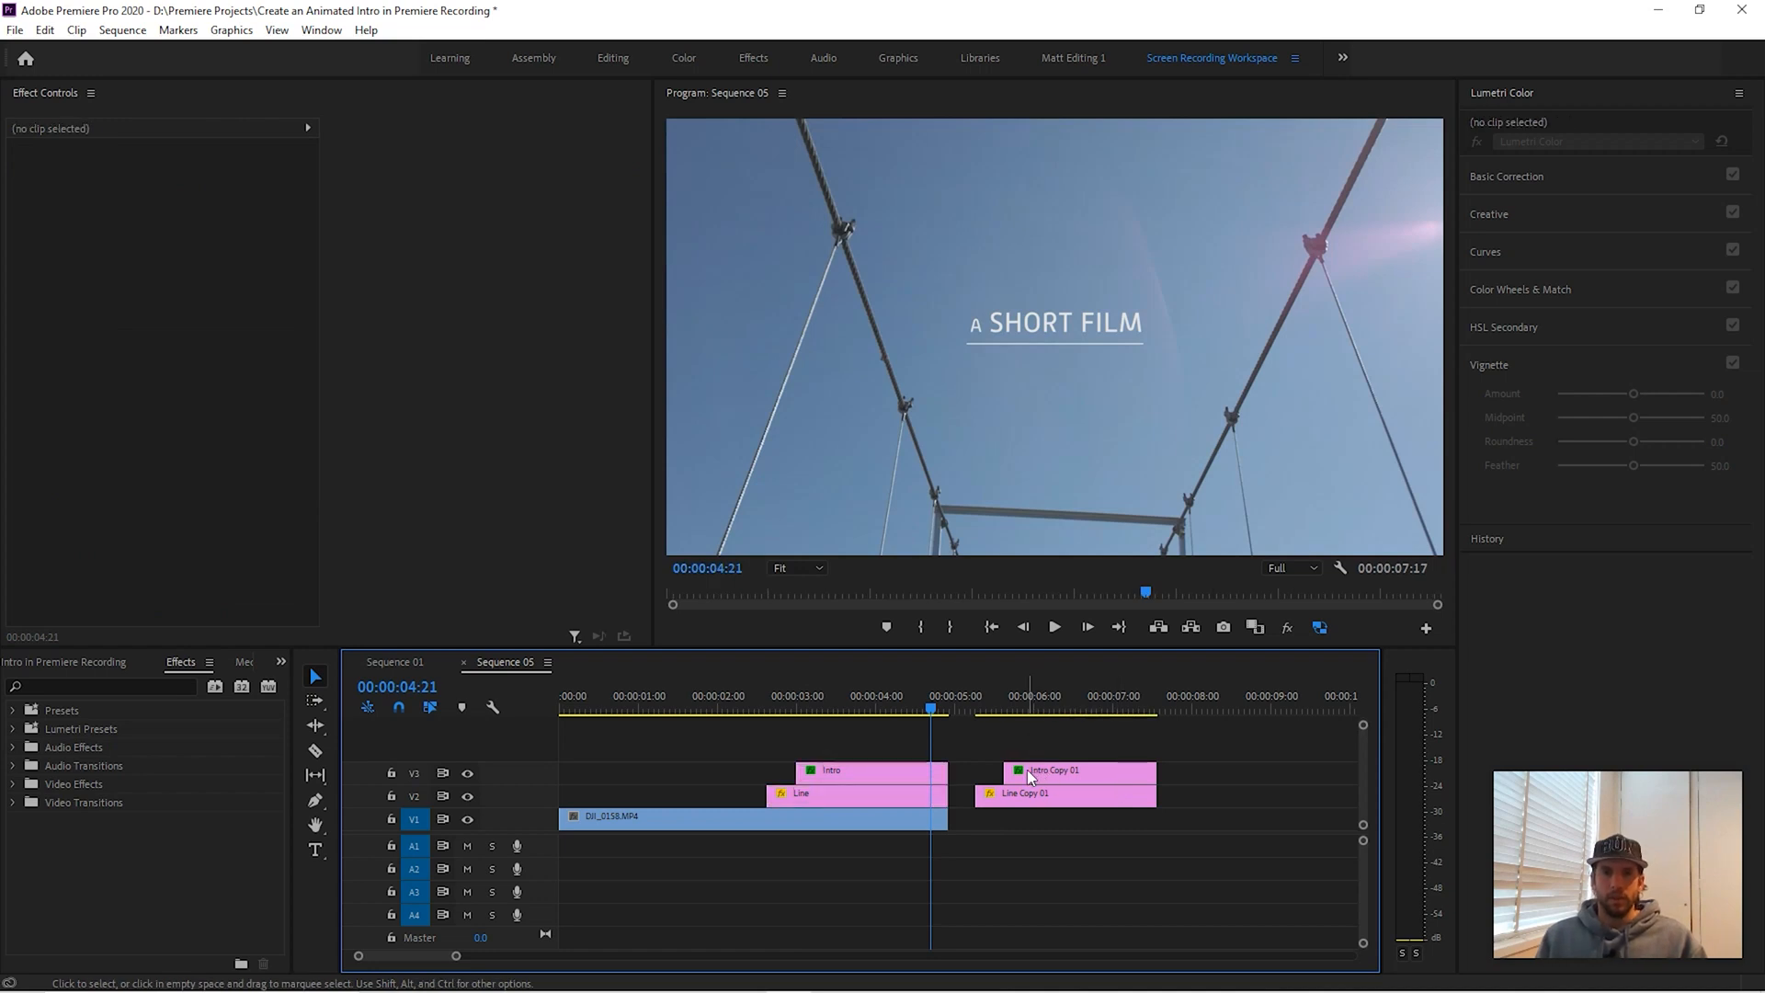
click(1035, 770)
drag(1057, 777, 1003, 789)
- Delete both Transform Position keyframes from the Intro Copy 01 clip, leaving the title raised above the underline
drag(941, 704, 1002, 691)
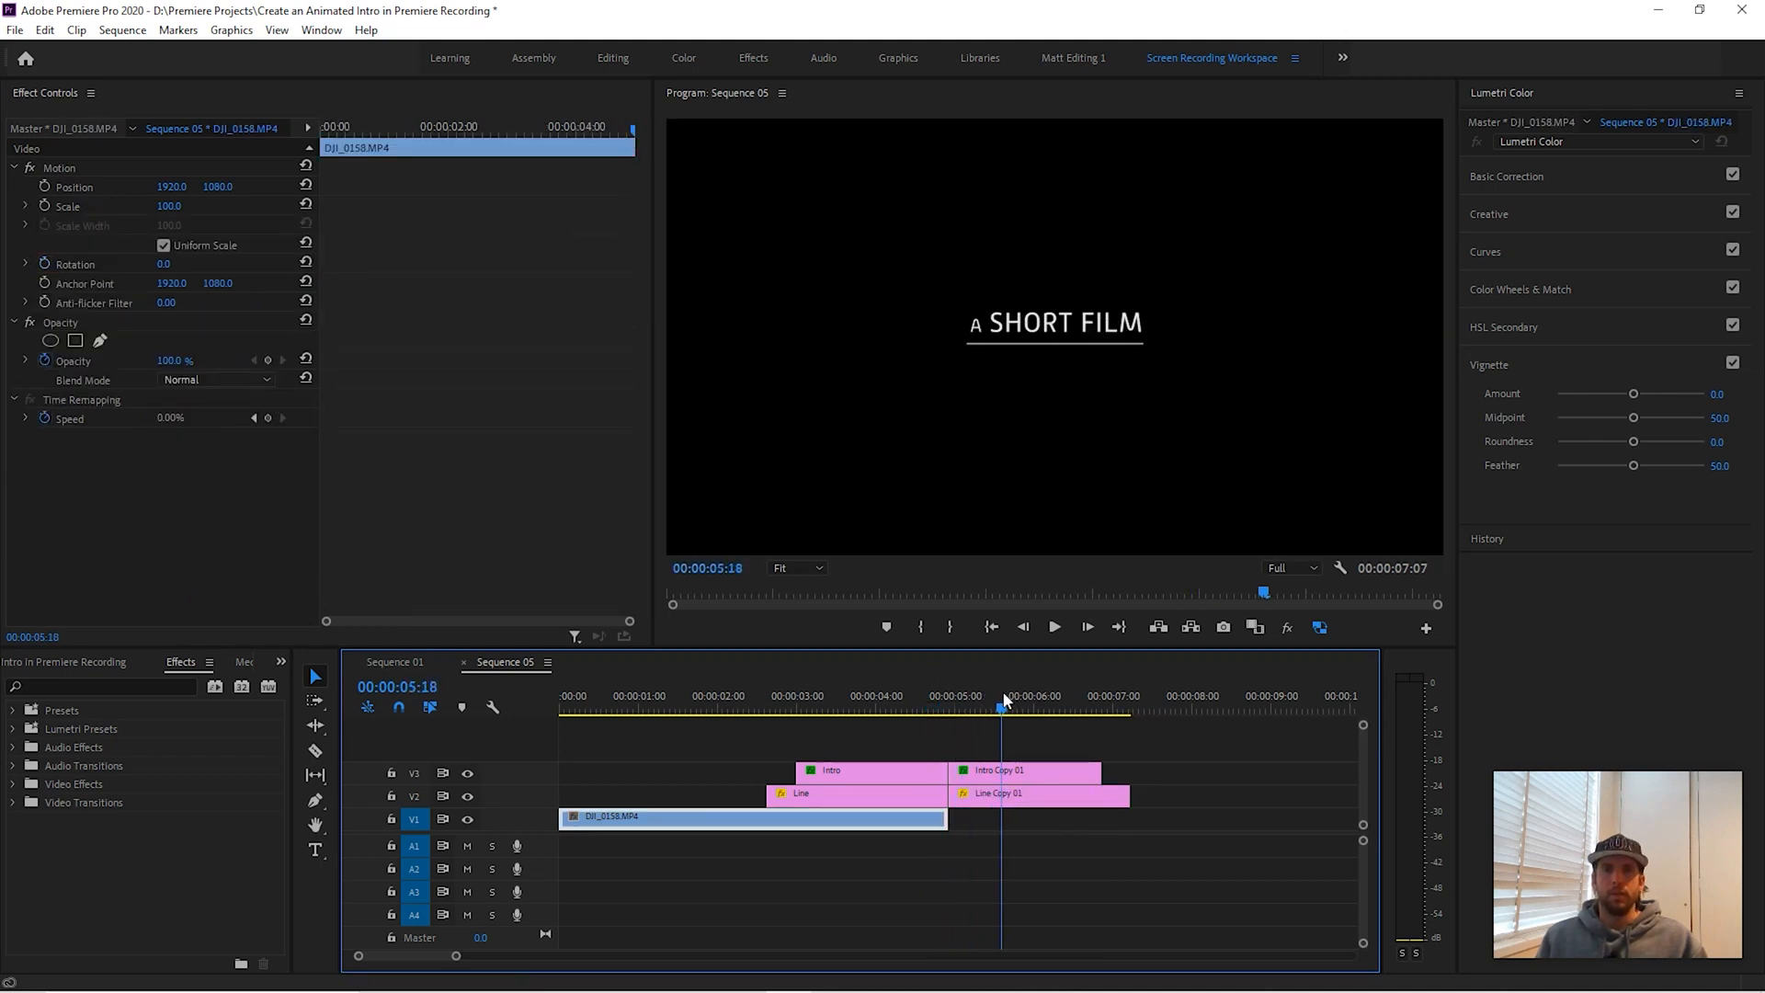
click(1021, 774)
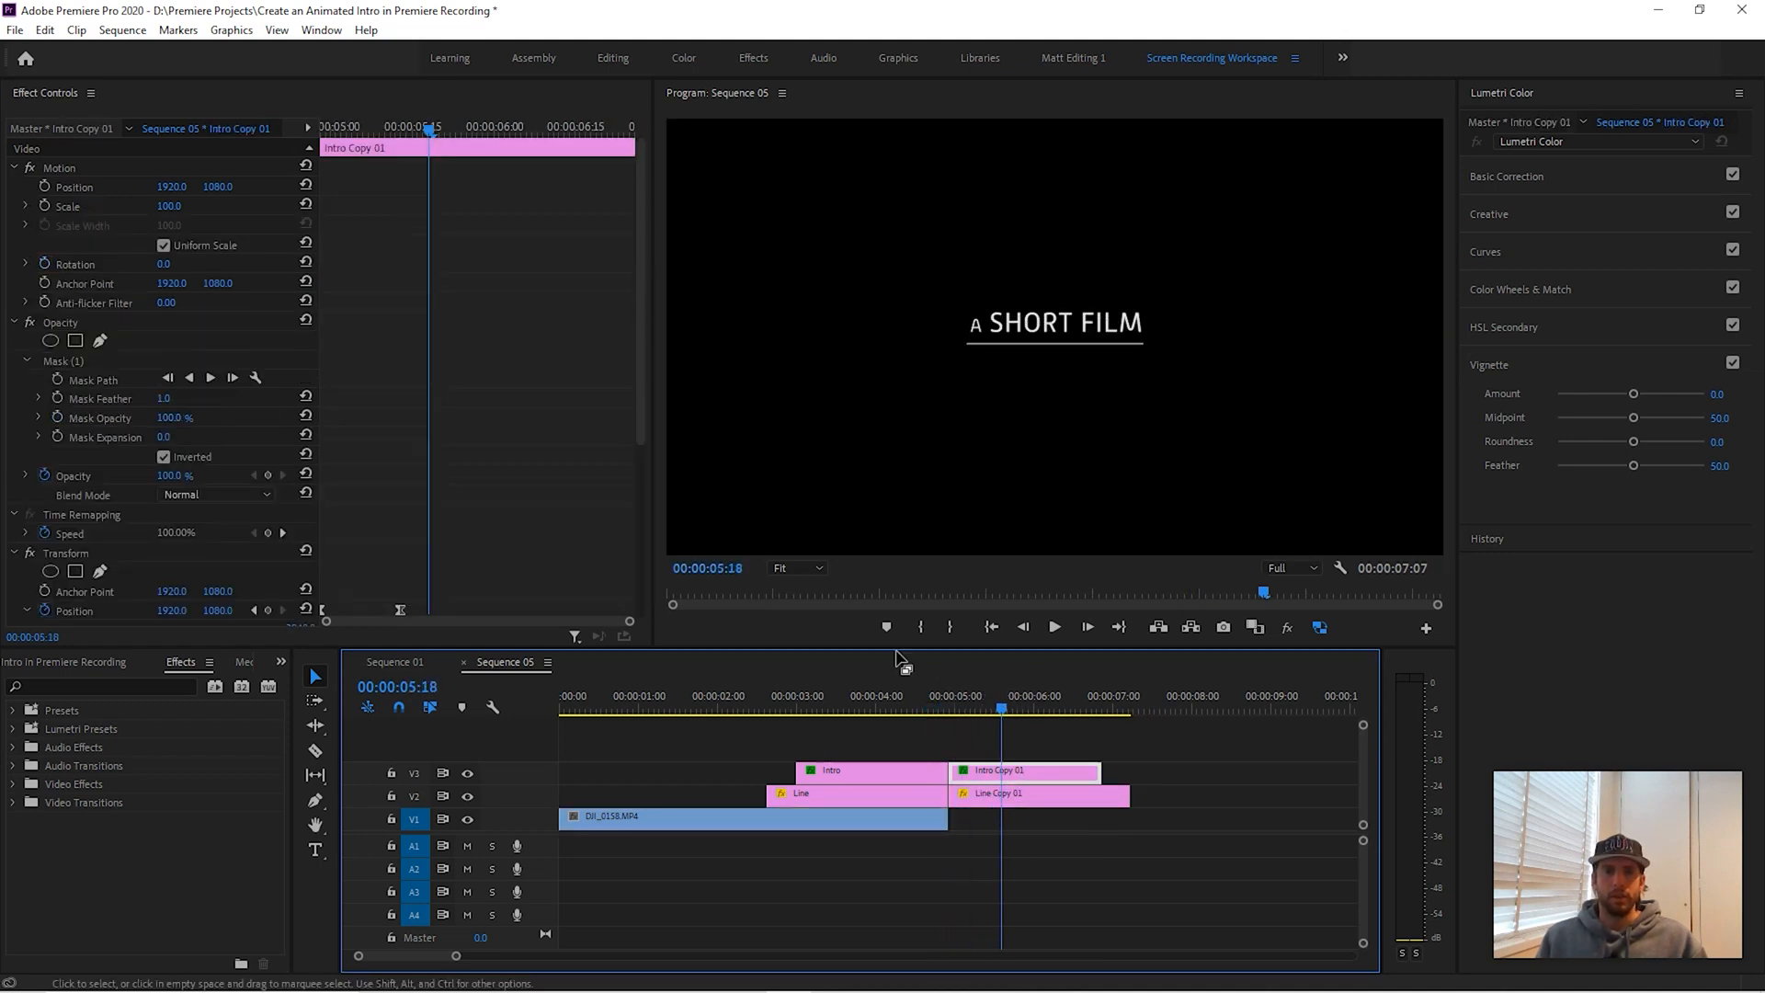
drag(641, 399, 634, 513)
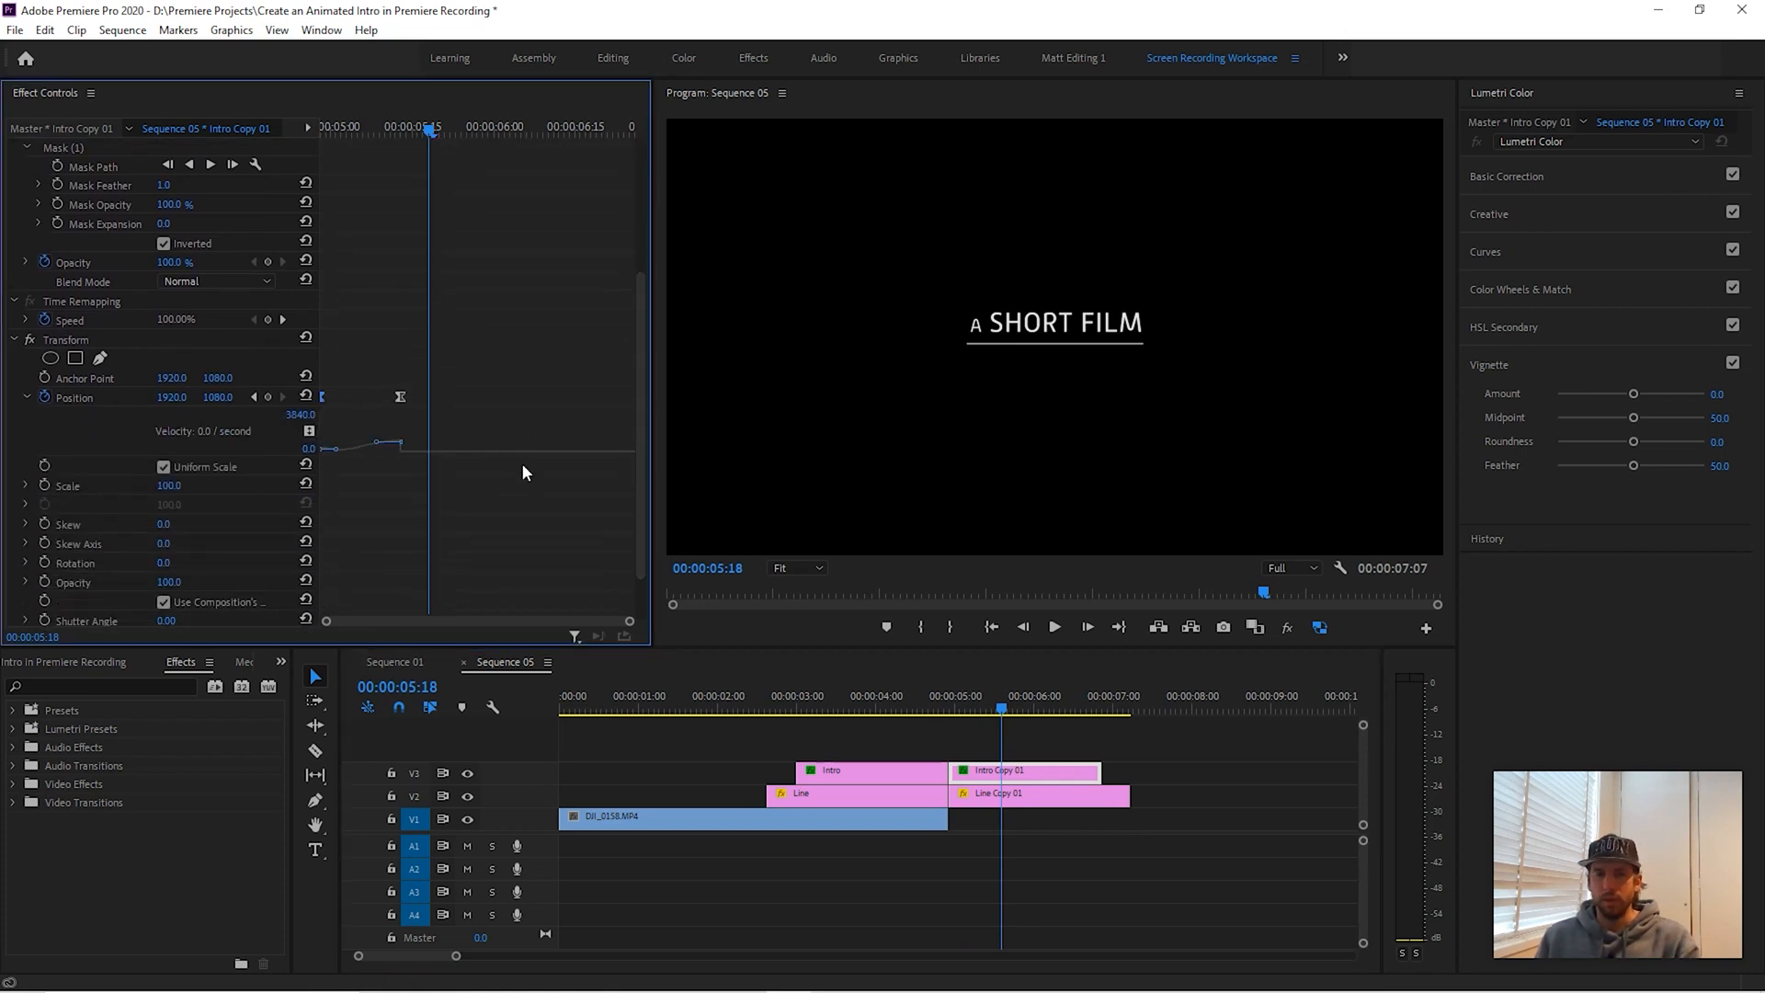
click(398, 129)
drag(401, 129, 386, 126)
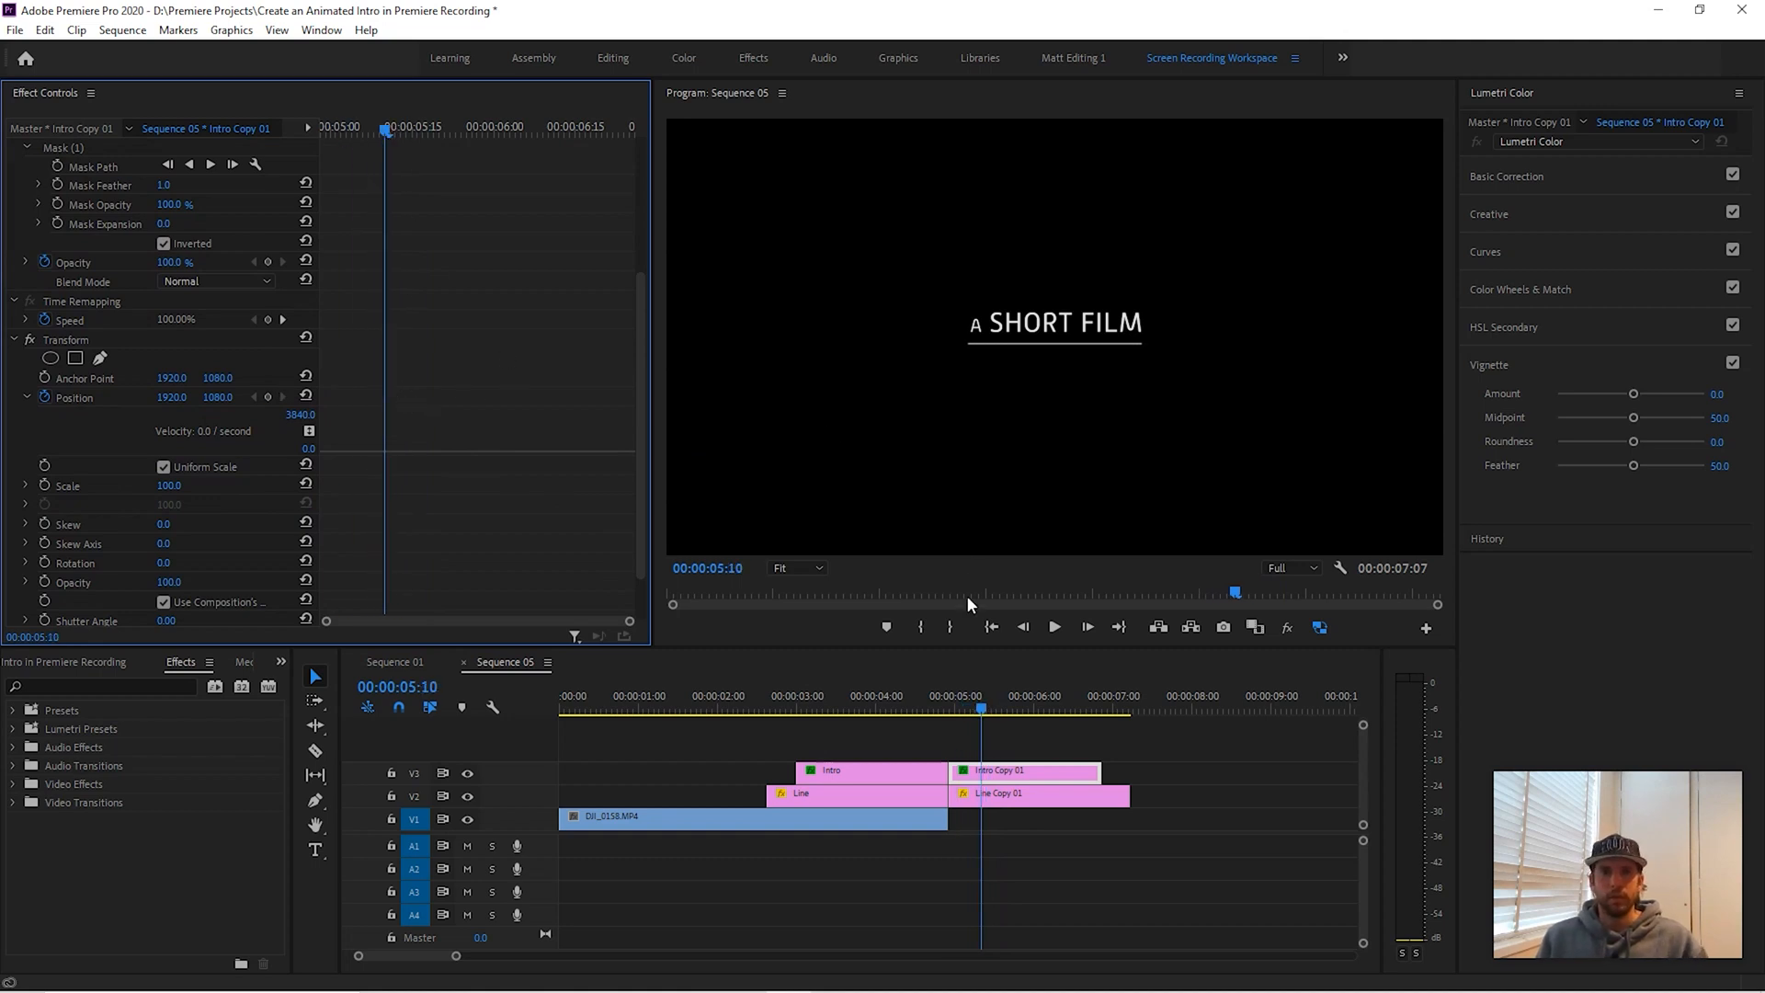
- Delete both Scale Width keyframes from the Line Copy 01 clip, keeping the underline at full width
mouse_move(981, 709)
mouse_down()
mouse_move(932, 709)
mouse_move(1011, 708)
mouse_move(962, 704)
mouse_move(968, 687)
mouse_move(1021, 692)
mouse_move(979, 686)
mouse_move(994, 692)
mouse_up()
click(1025, 792)
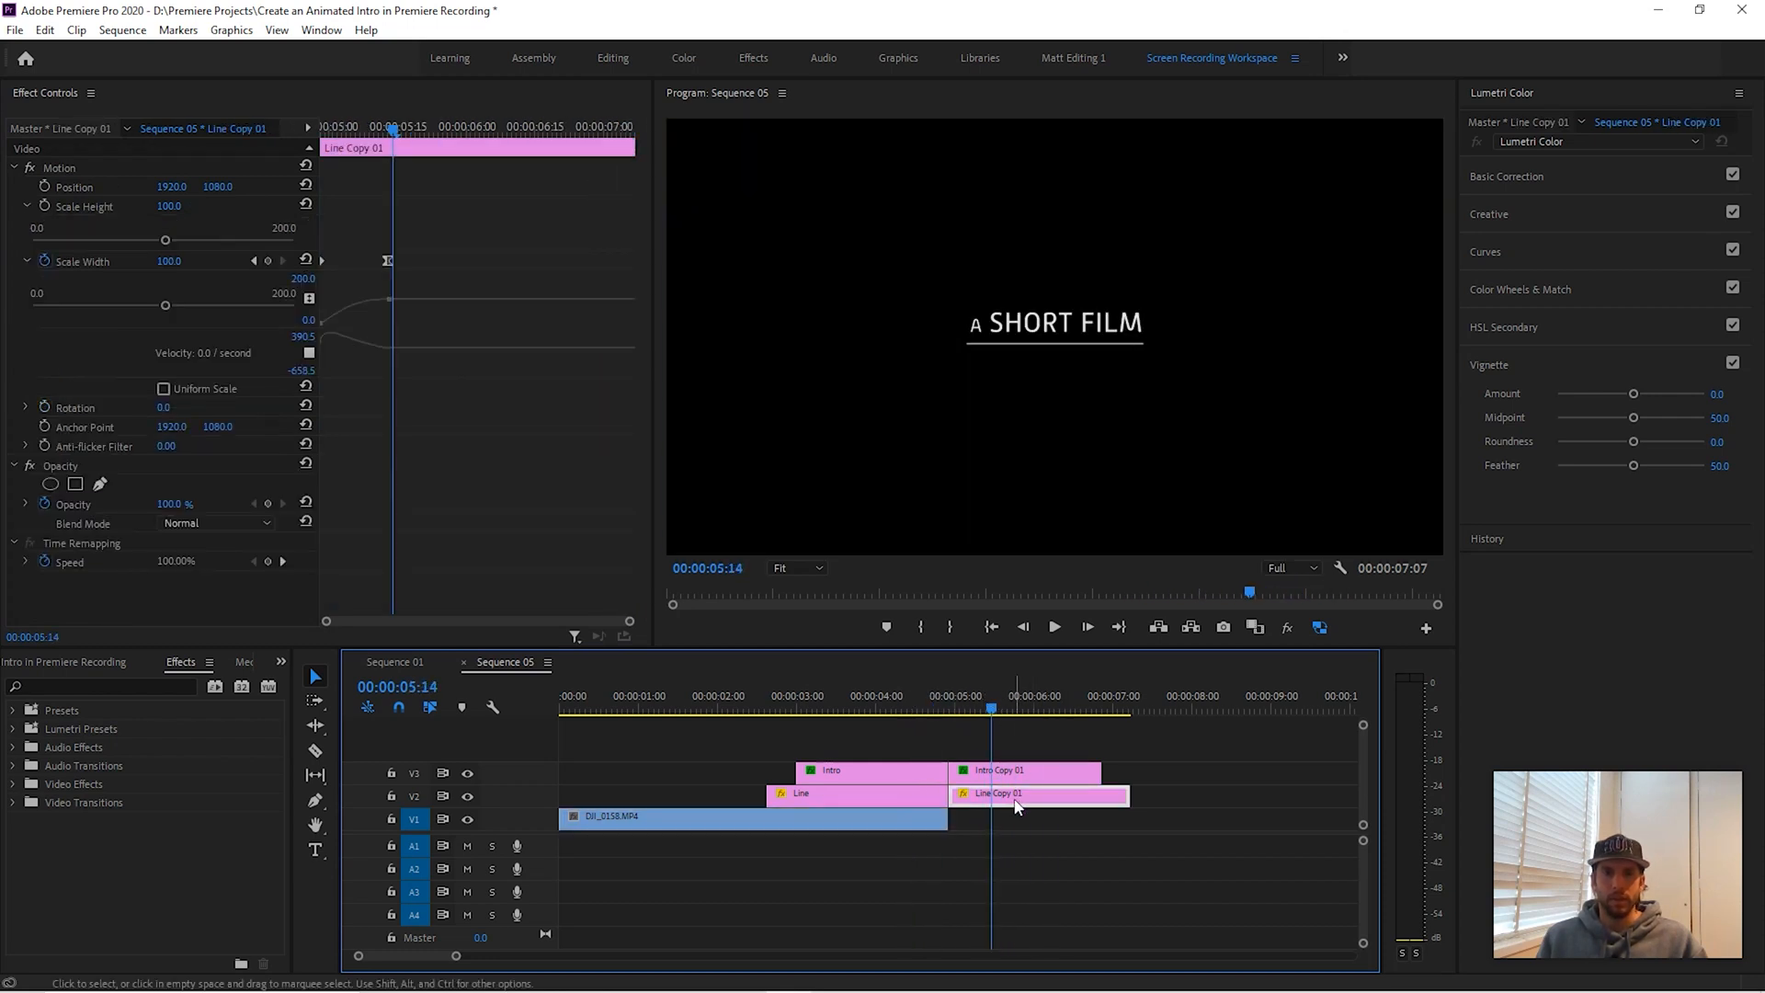
click(394, 129)
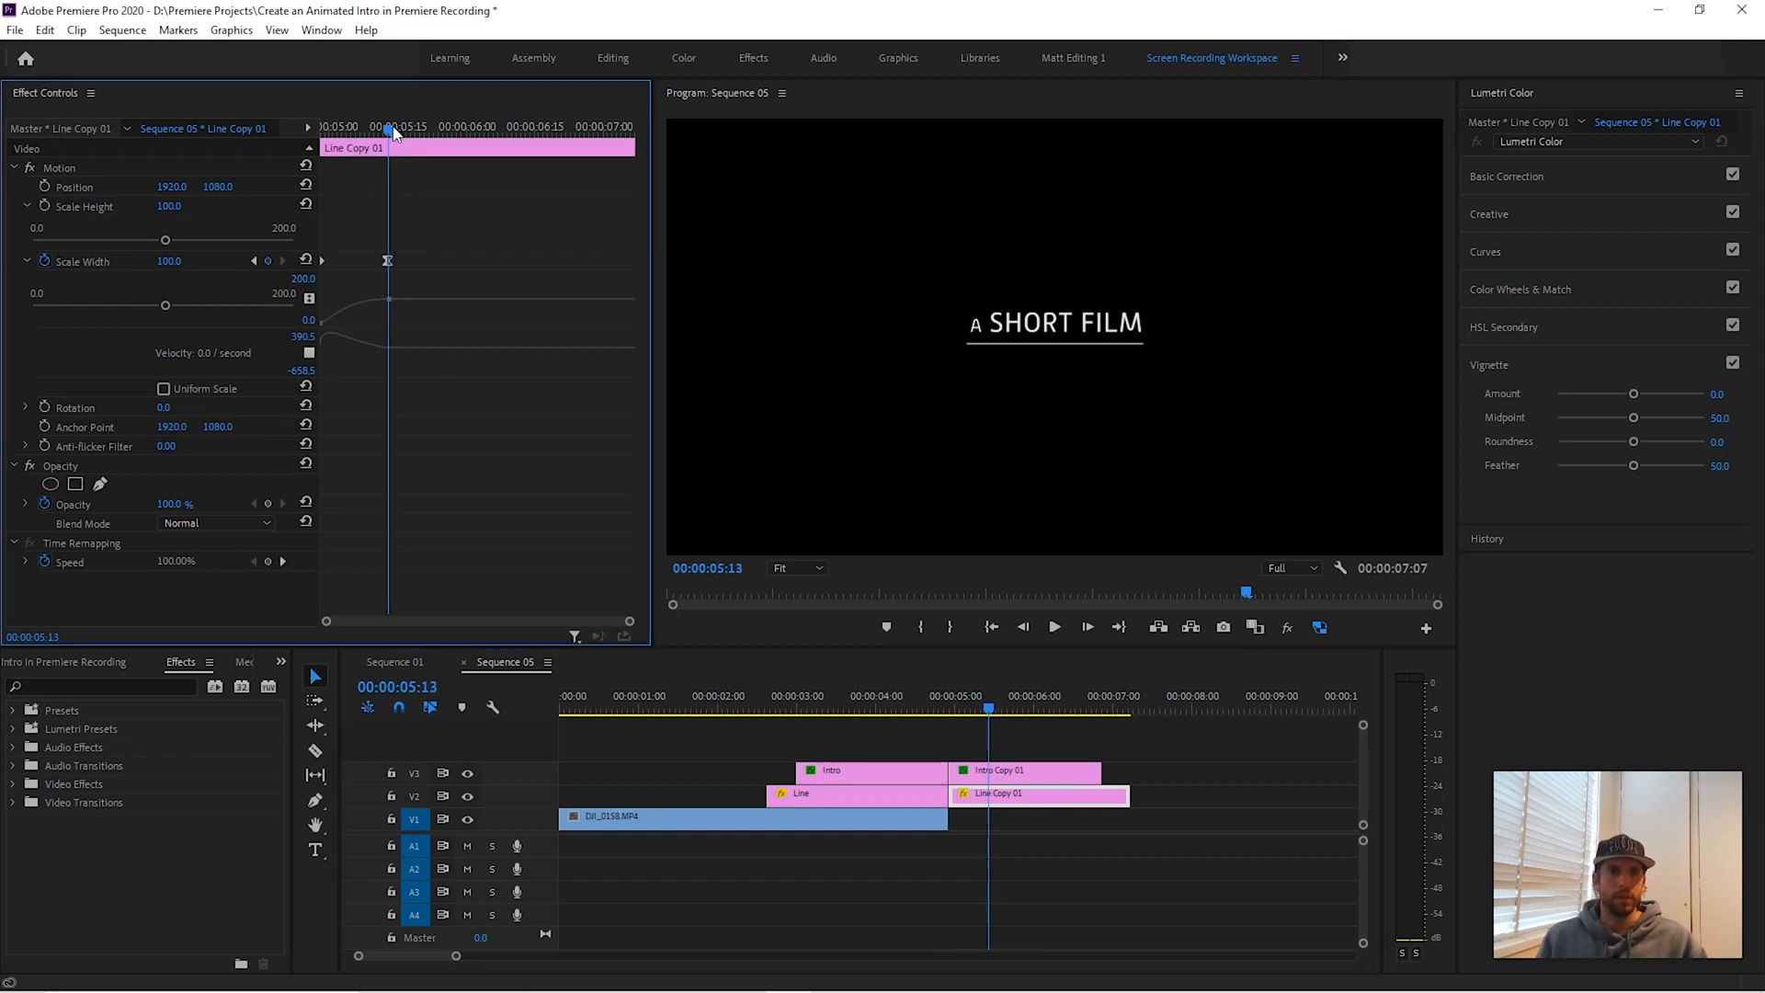
click(321, 260)
key(Delete)
click(388, 261)
key(Delete)
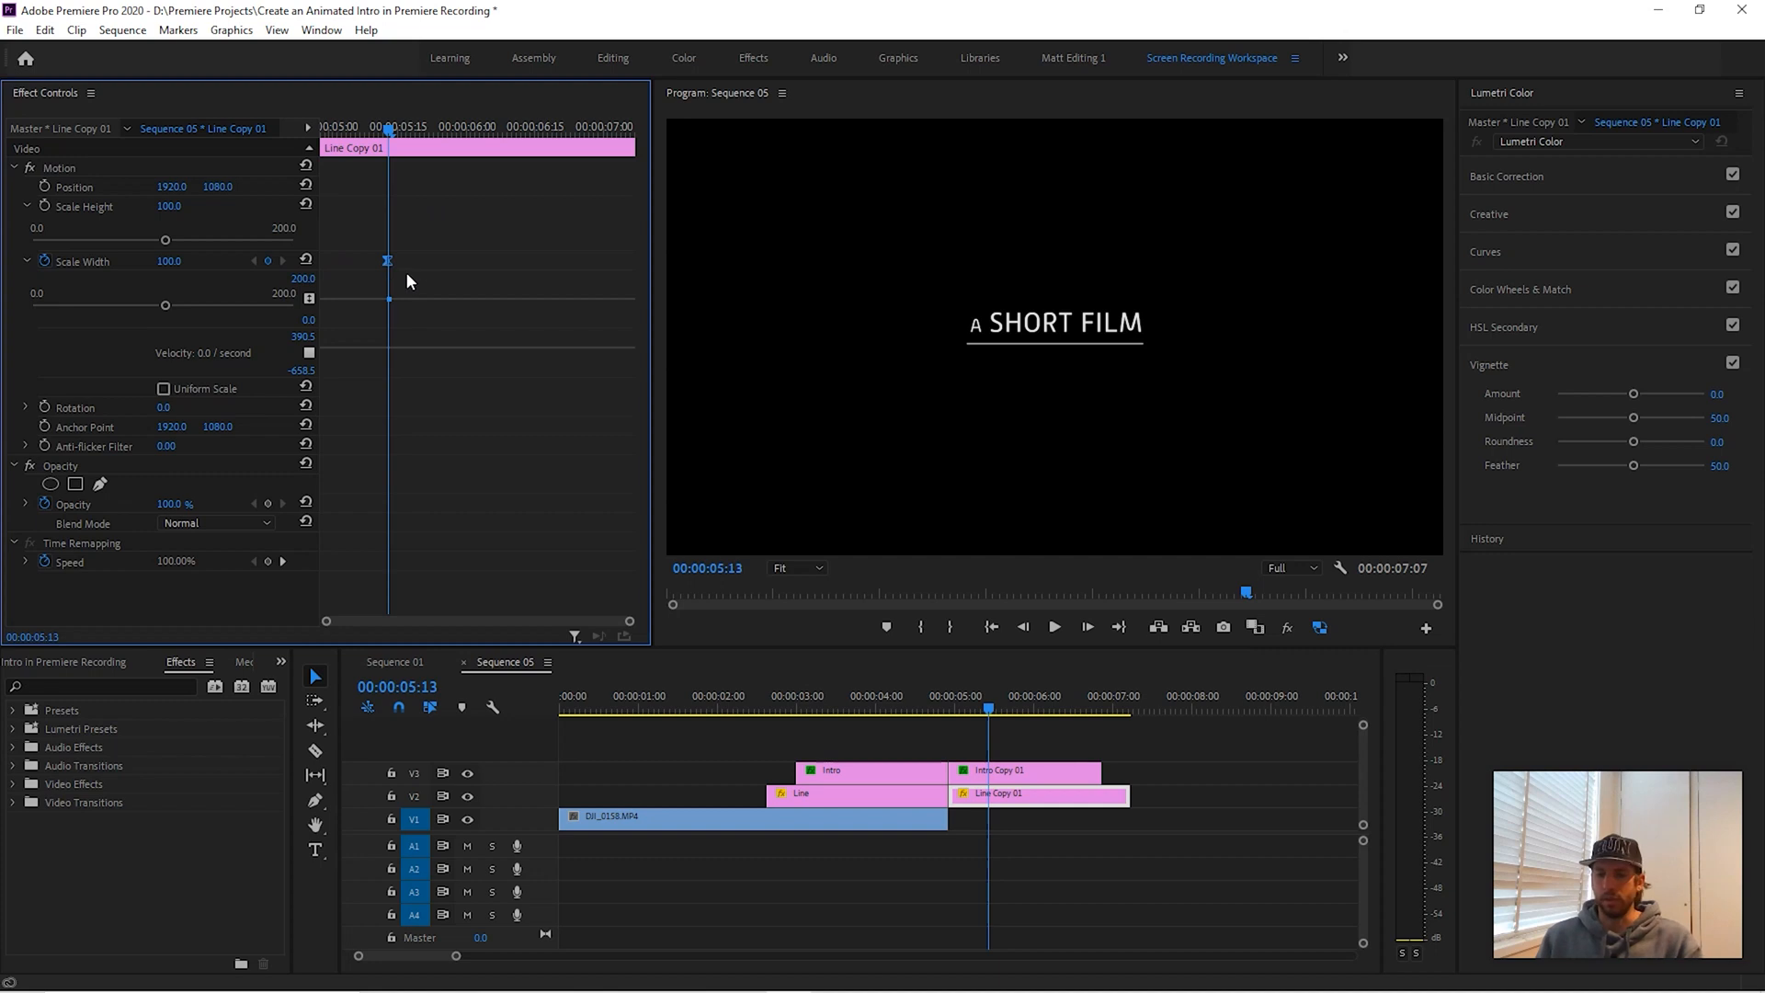
- Add a Rotation keyframe of 0.0 at the start of the Line Copy 01 clip, at 00:00:04:28
mouse_move(995, 713)
mouse_down()
mouse_move(882, 709)
mouse_move(1064, 719)
mouse_move(937, 715)
mouse_move(1031, 715)
mouse_move(979, 712)
mouse_up()
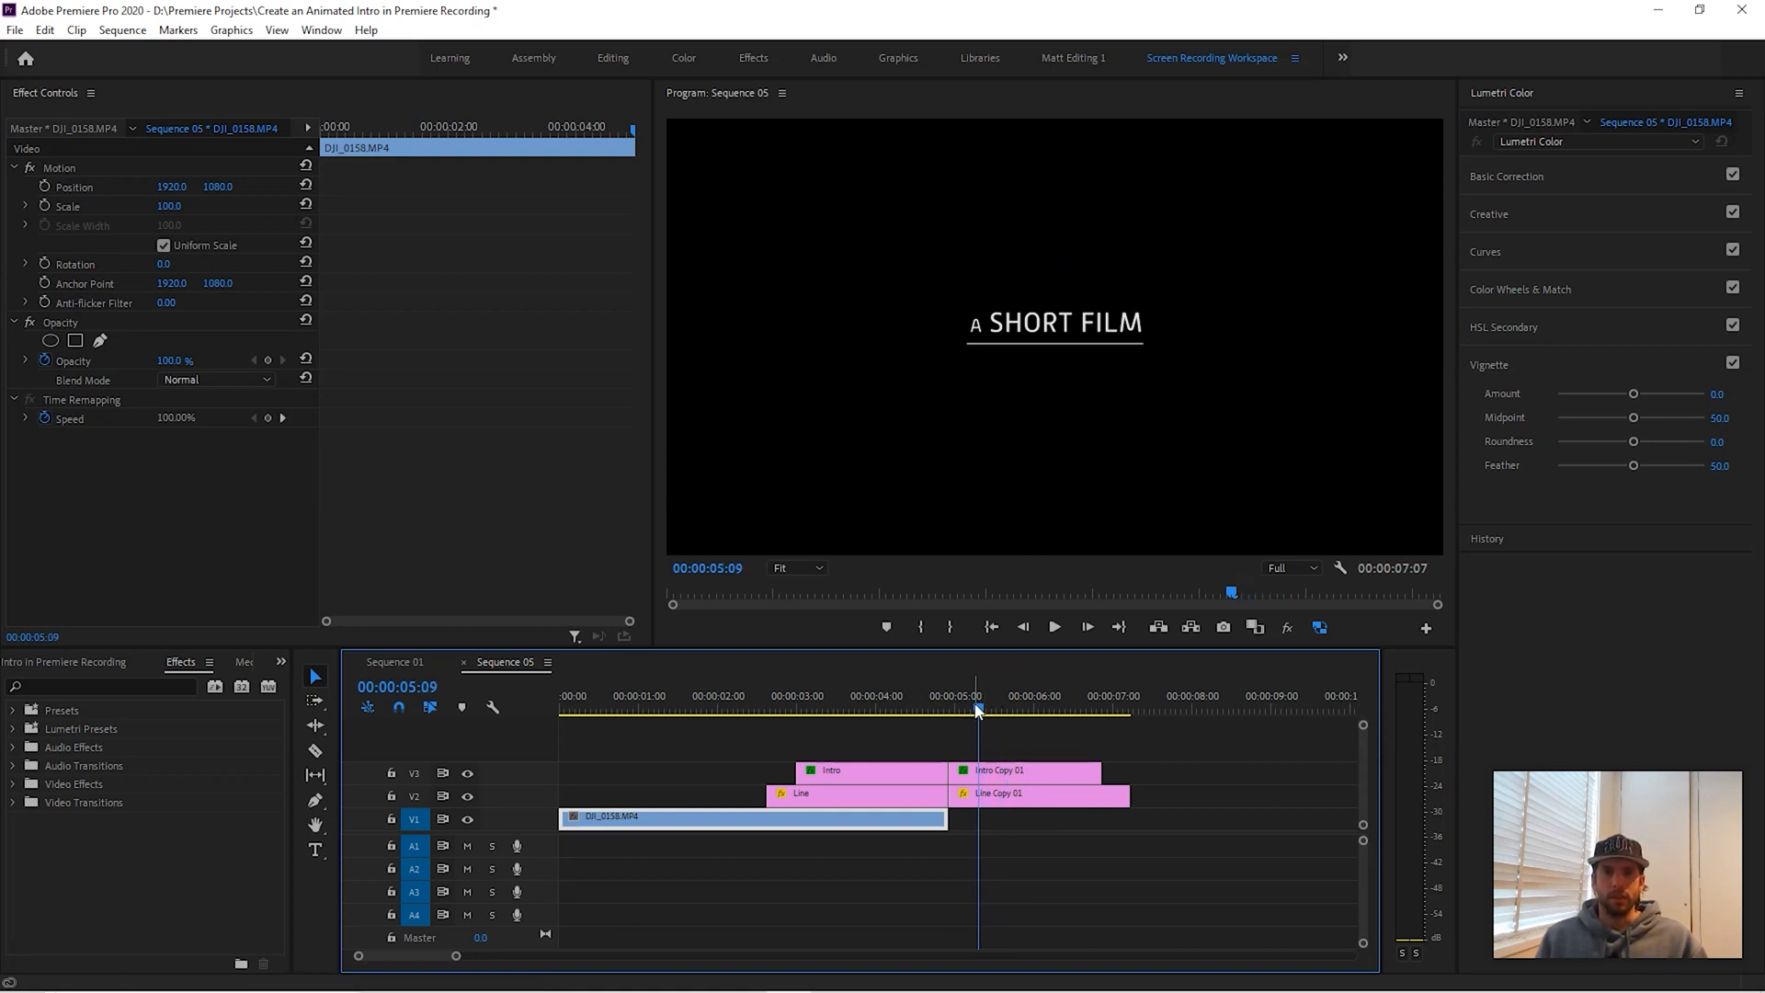
drag(979, 711, 950, 713)
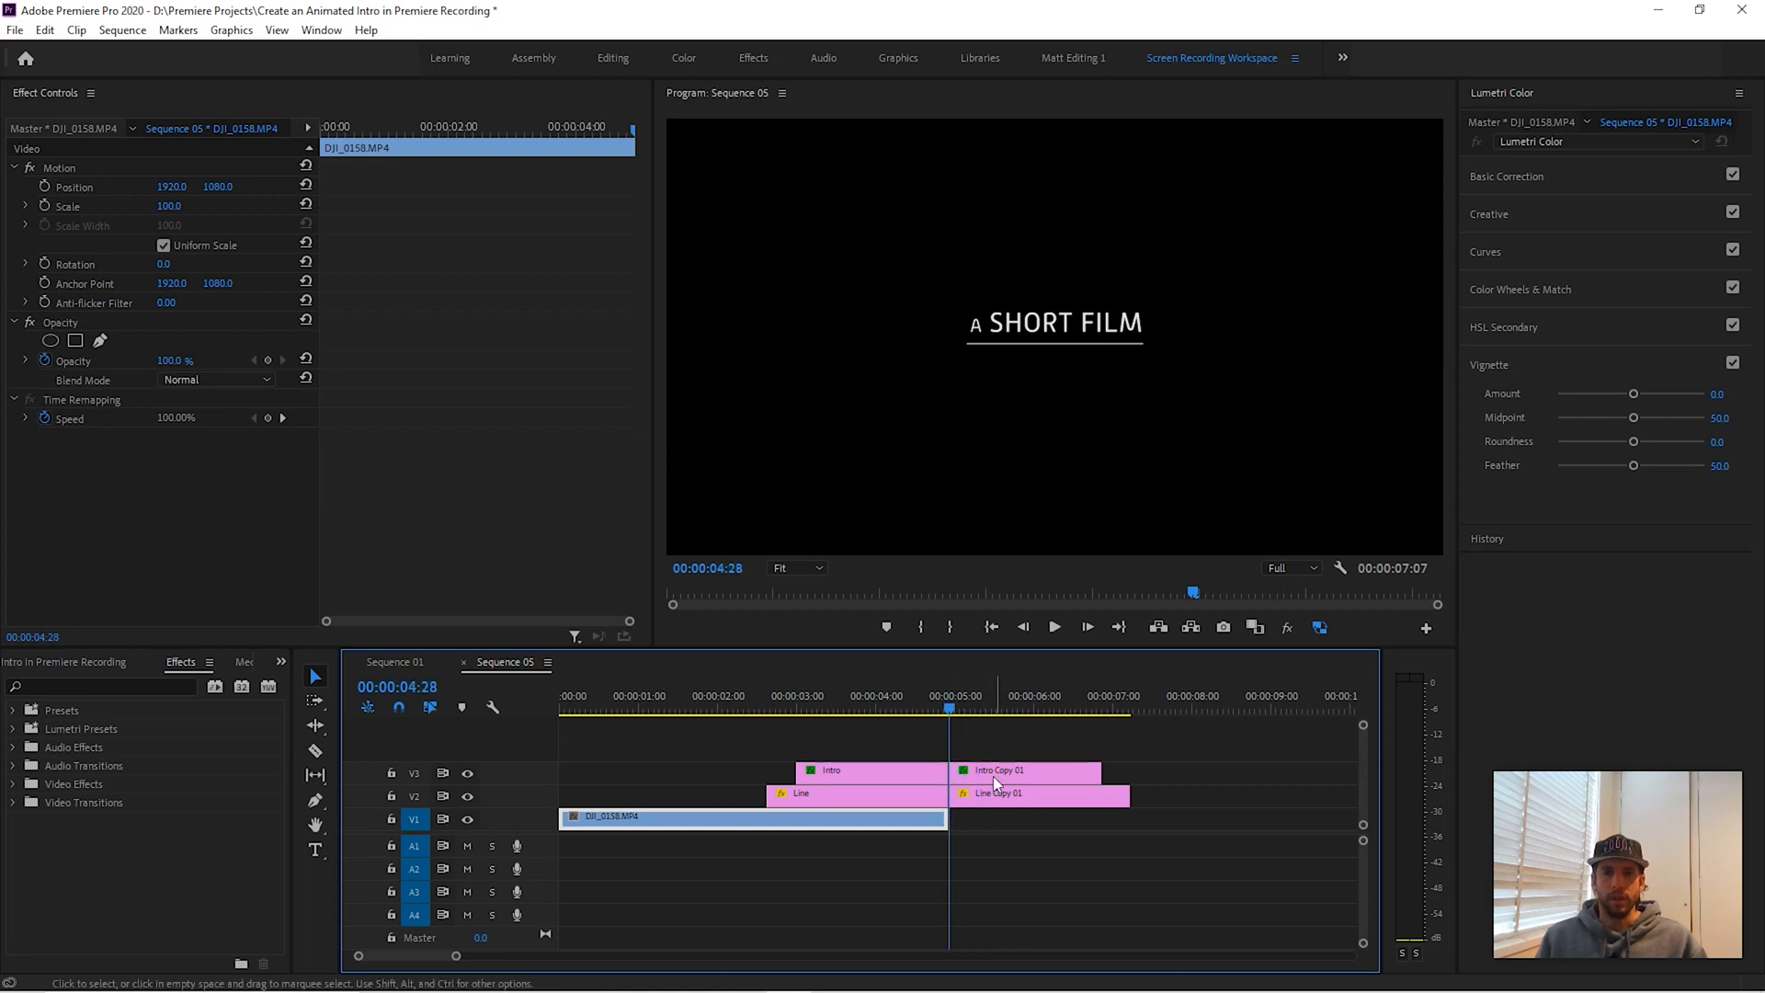
click(980, 800)
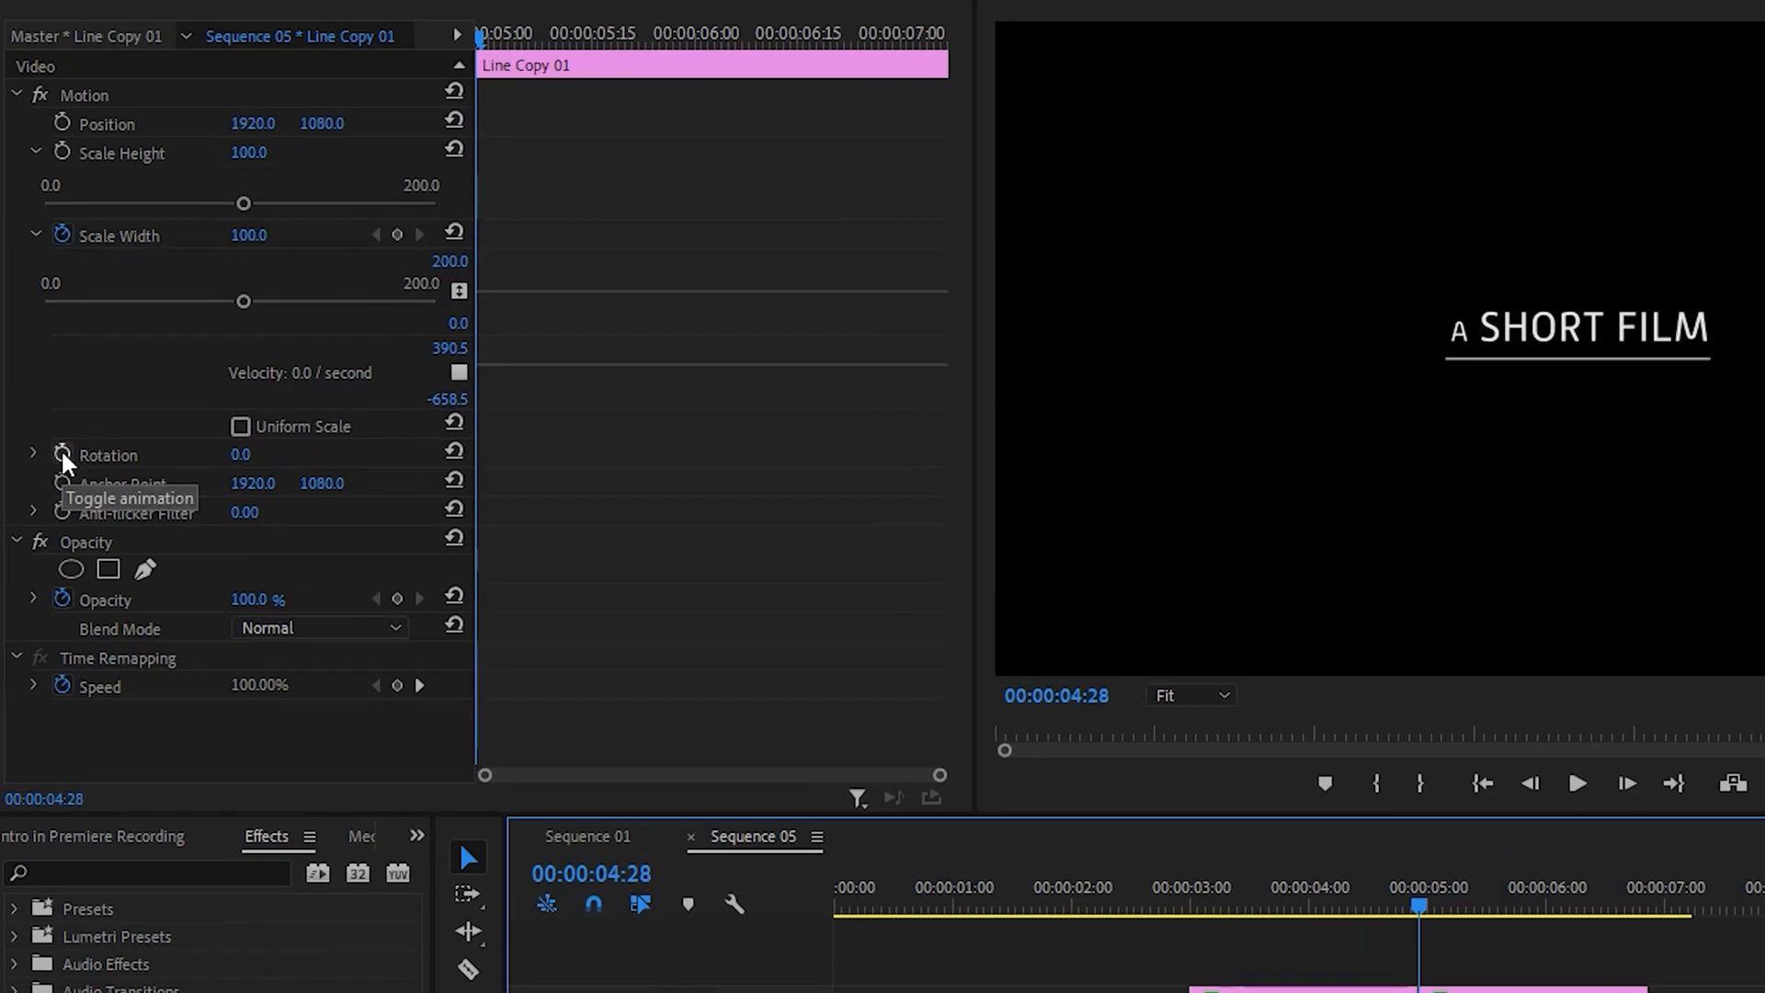
click(63, 454)
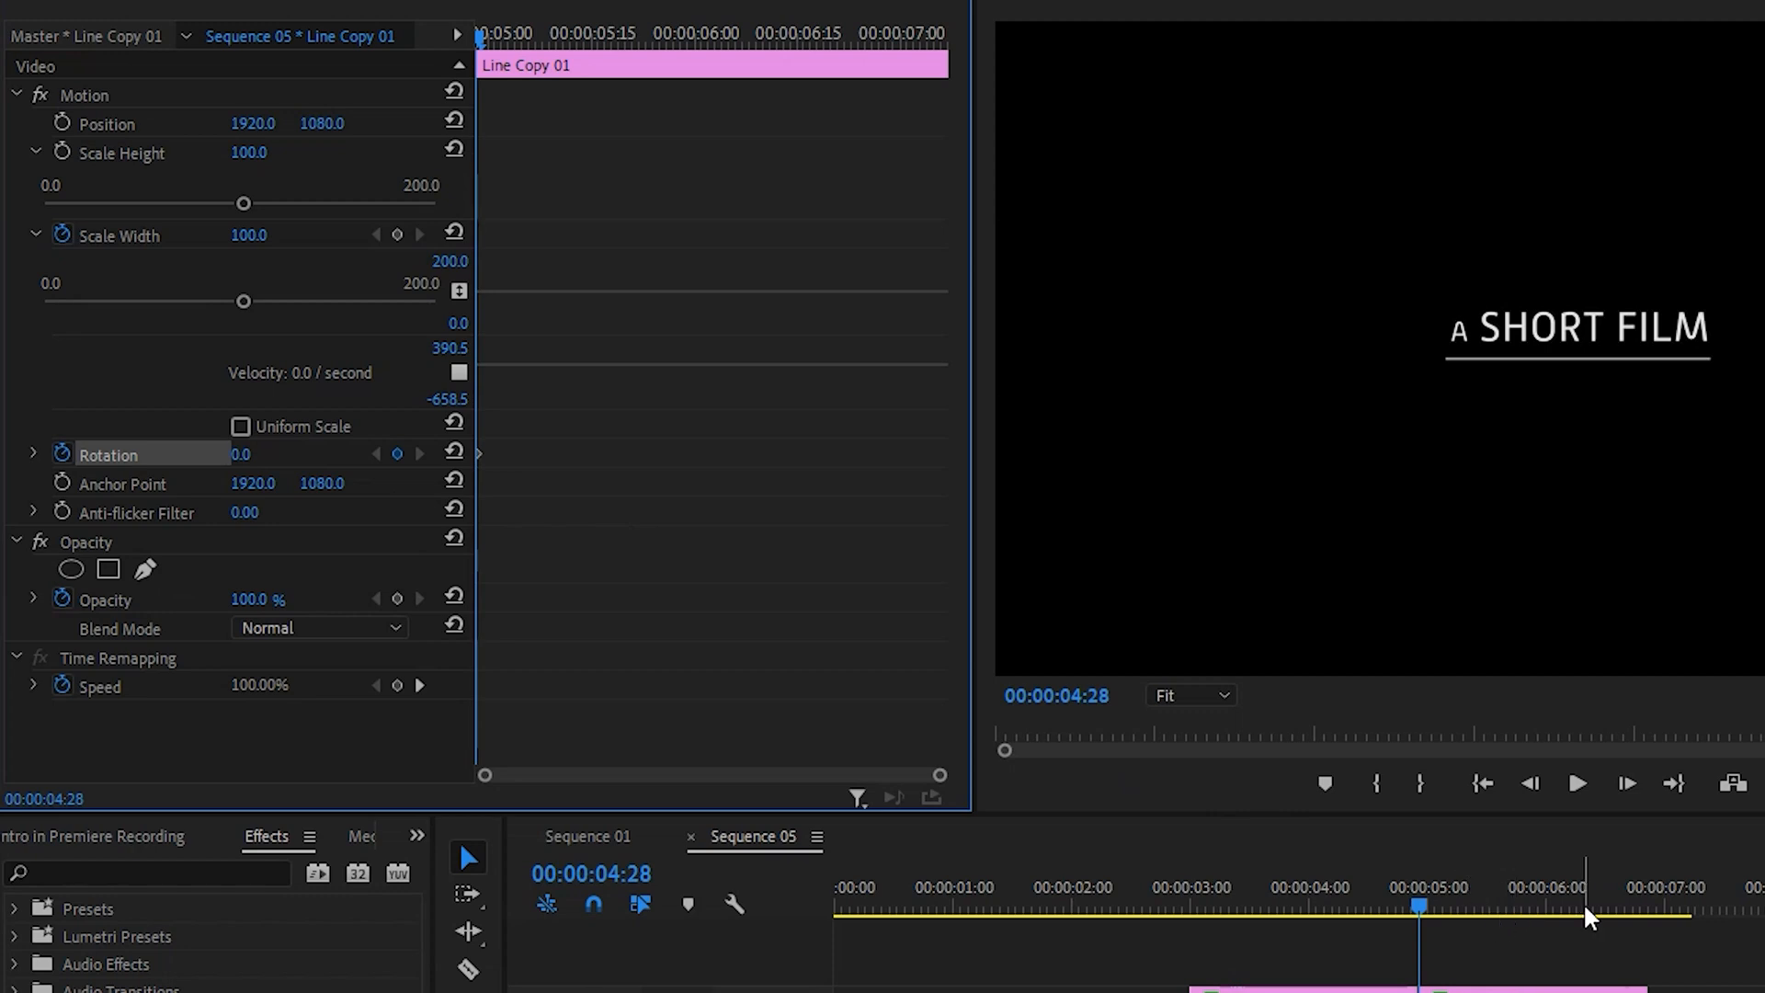
- Add a second Rotation keyframe of 180° to Line Copy 01 at 00:00:05:18, 20 frames after the first
key(shift+Right)
key(shift+Right)
key(shift+Right)
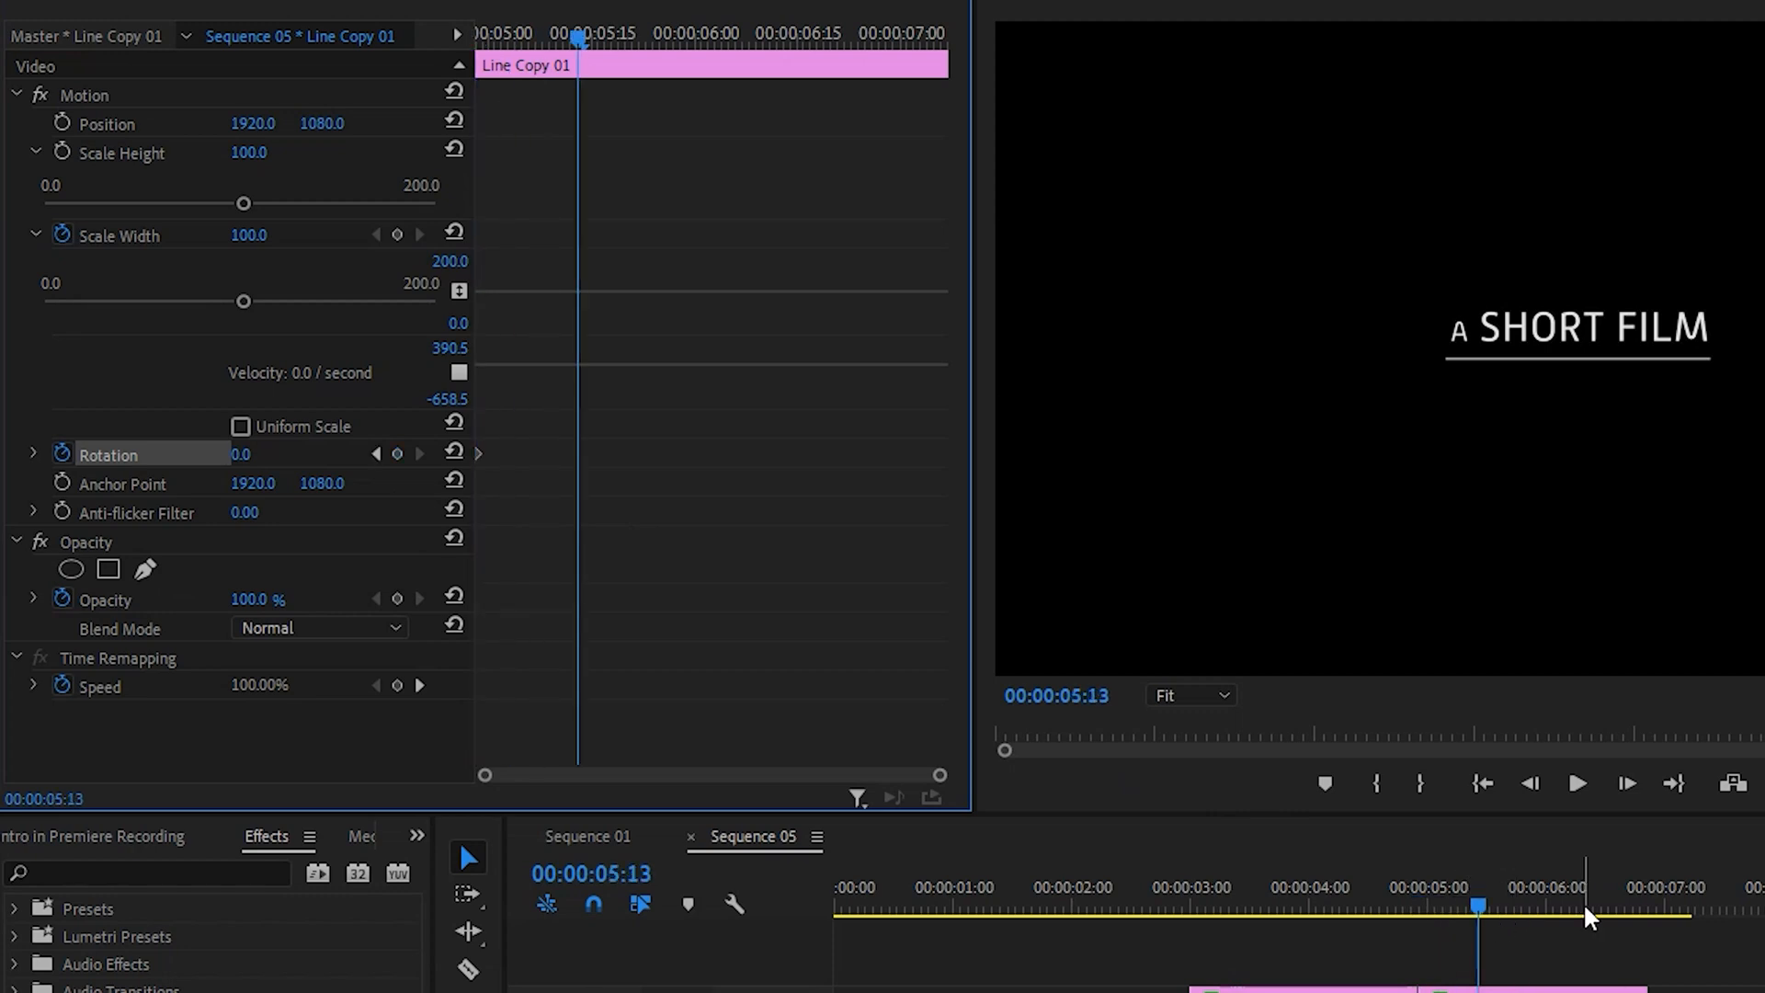
key(shift+Right)
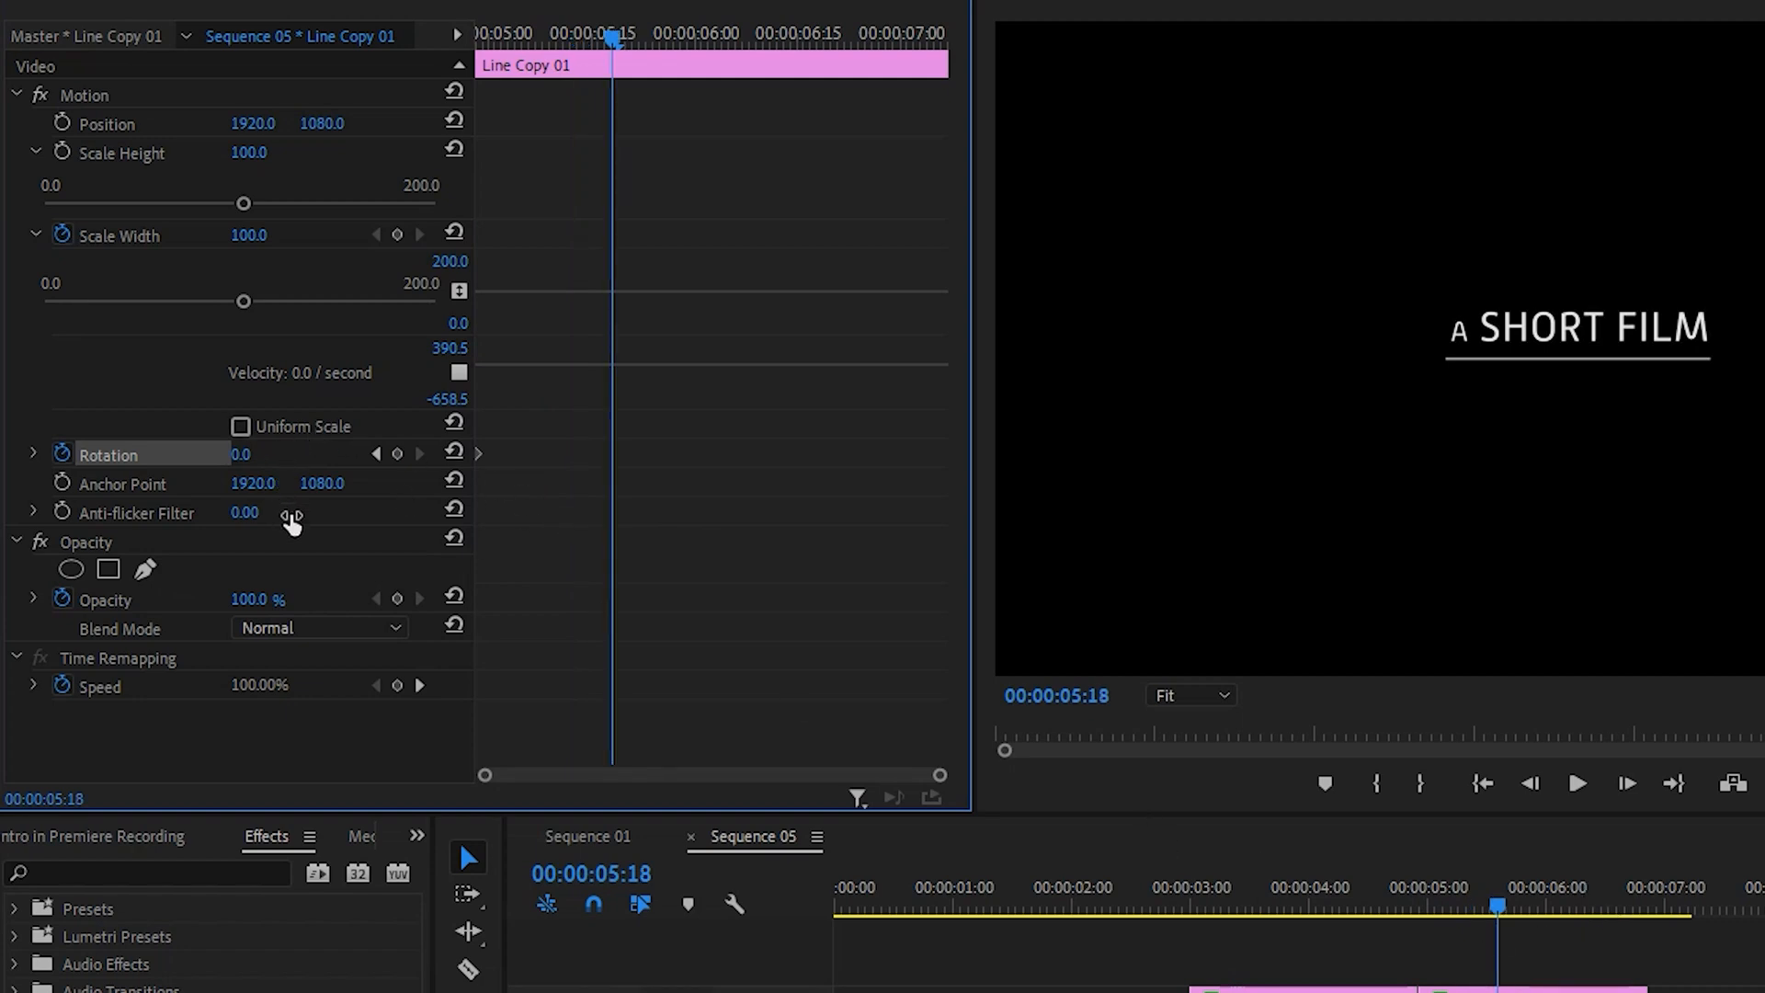
click(399, 454)
click(241, 455)
text(180)
key(Return)
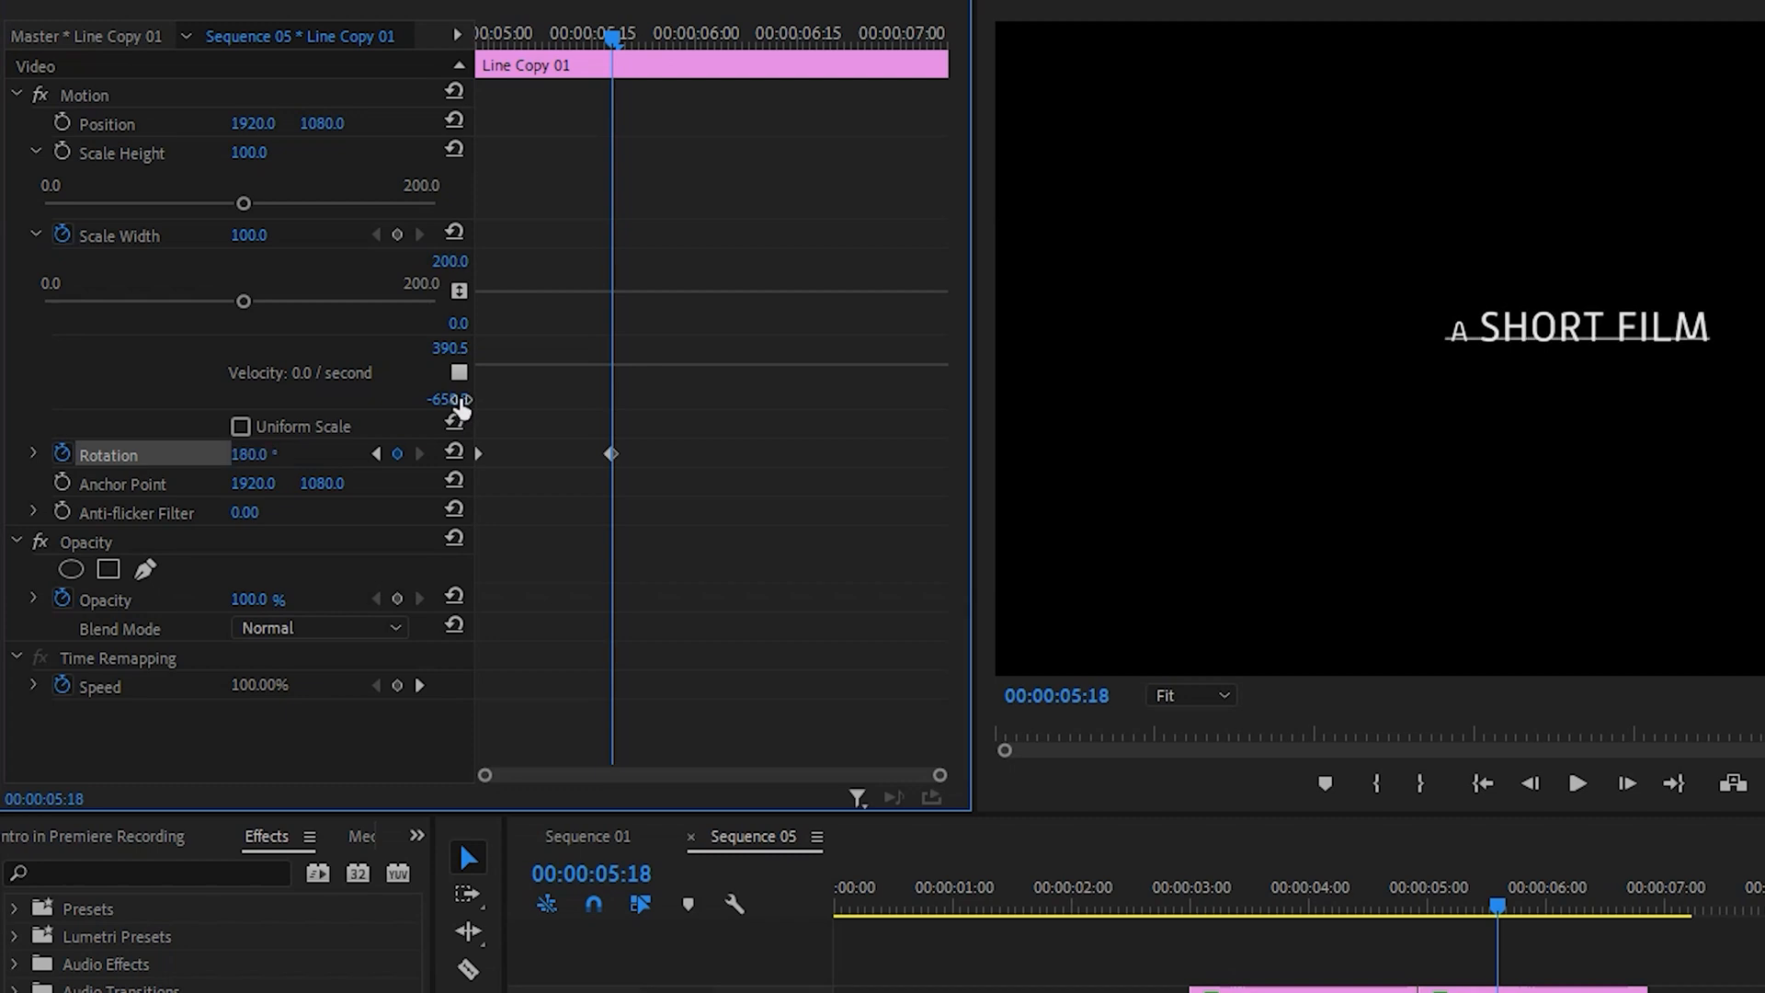
- Move the anchor point of Line Copy 01 onto the middle of the underline, at about 1920.7, 1113.3
mouse_move(1507, 915)
mouse_down()
mouse_move(1421, 917)
mouse_move(1508, 913)
mouse_up()
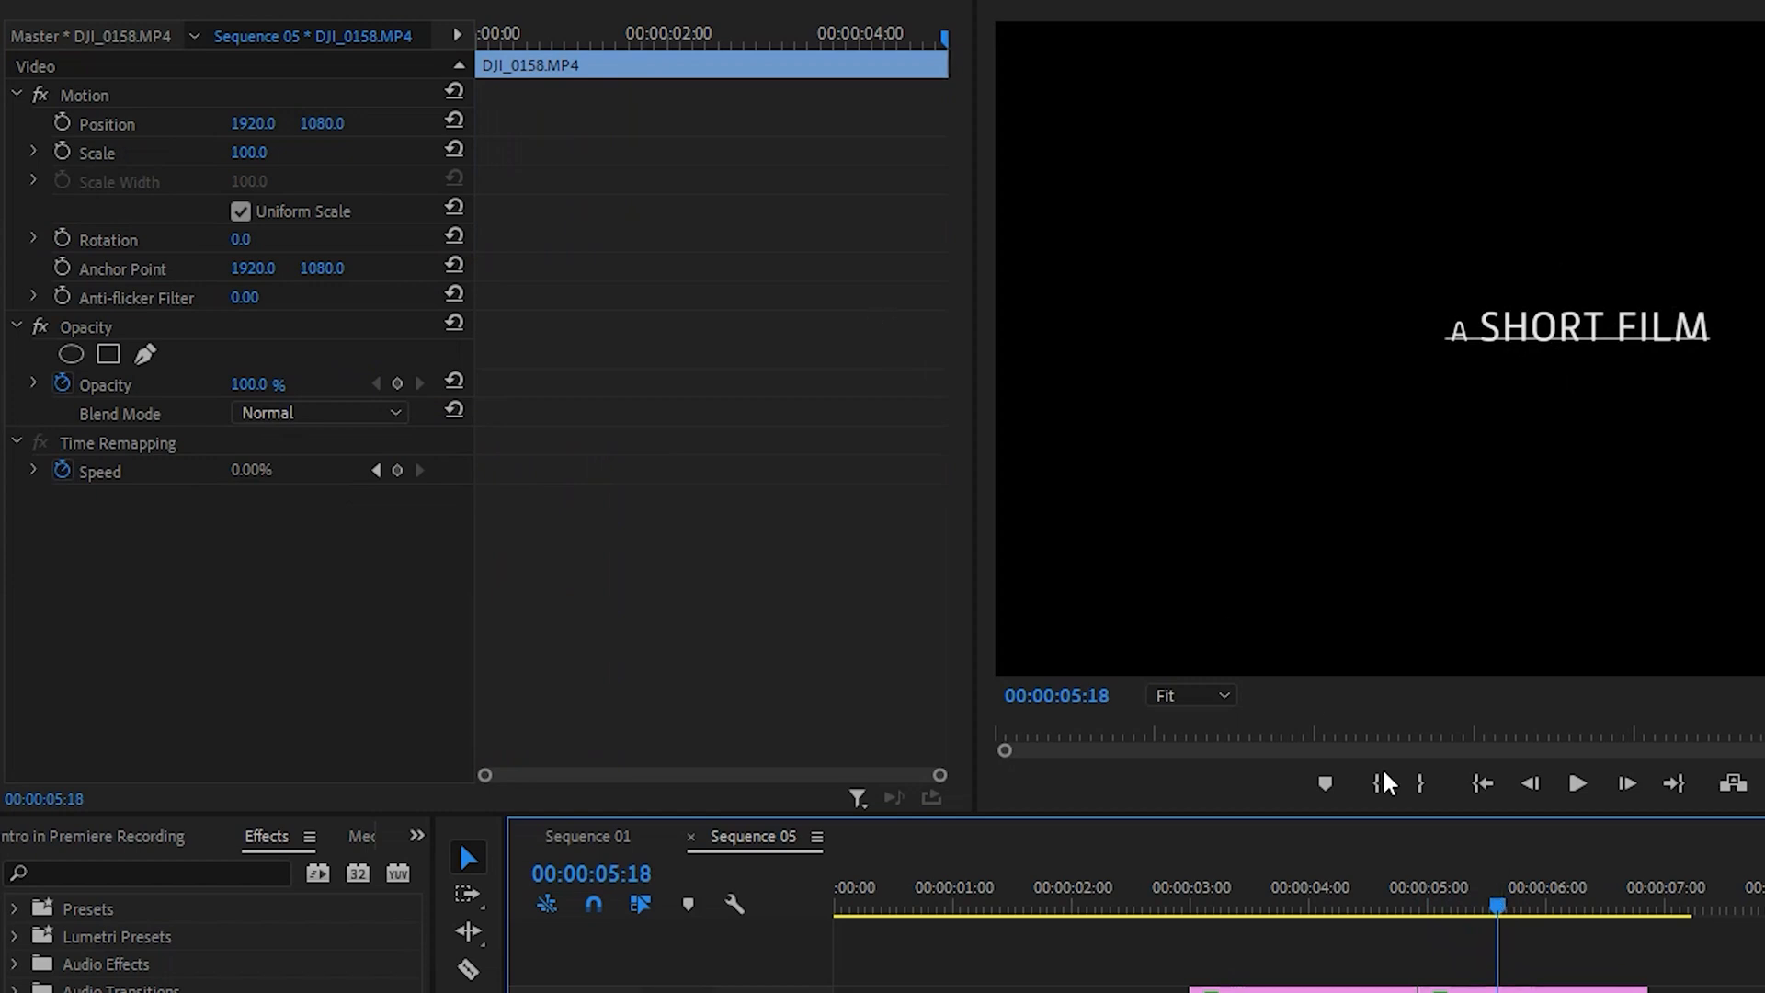
click(1526, 991)
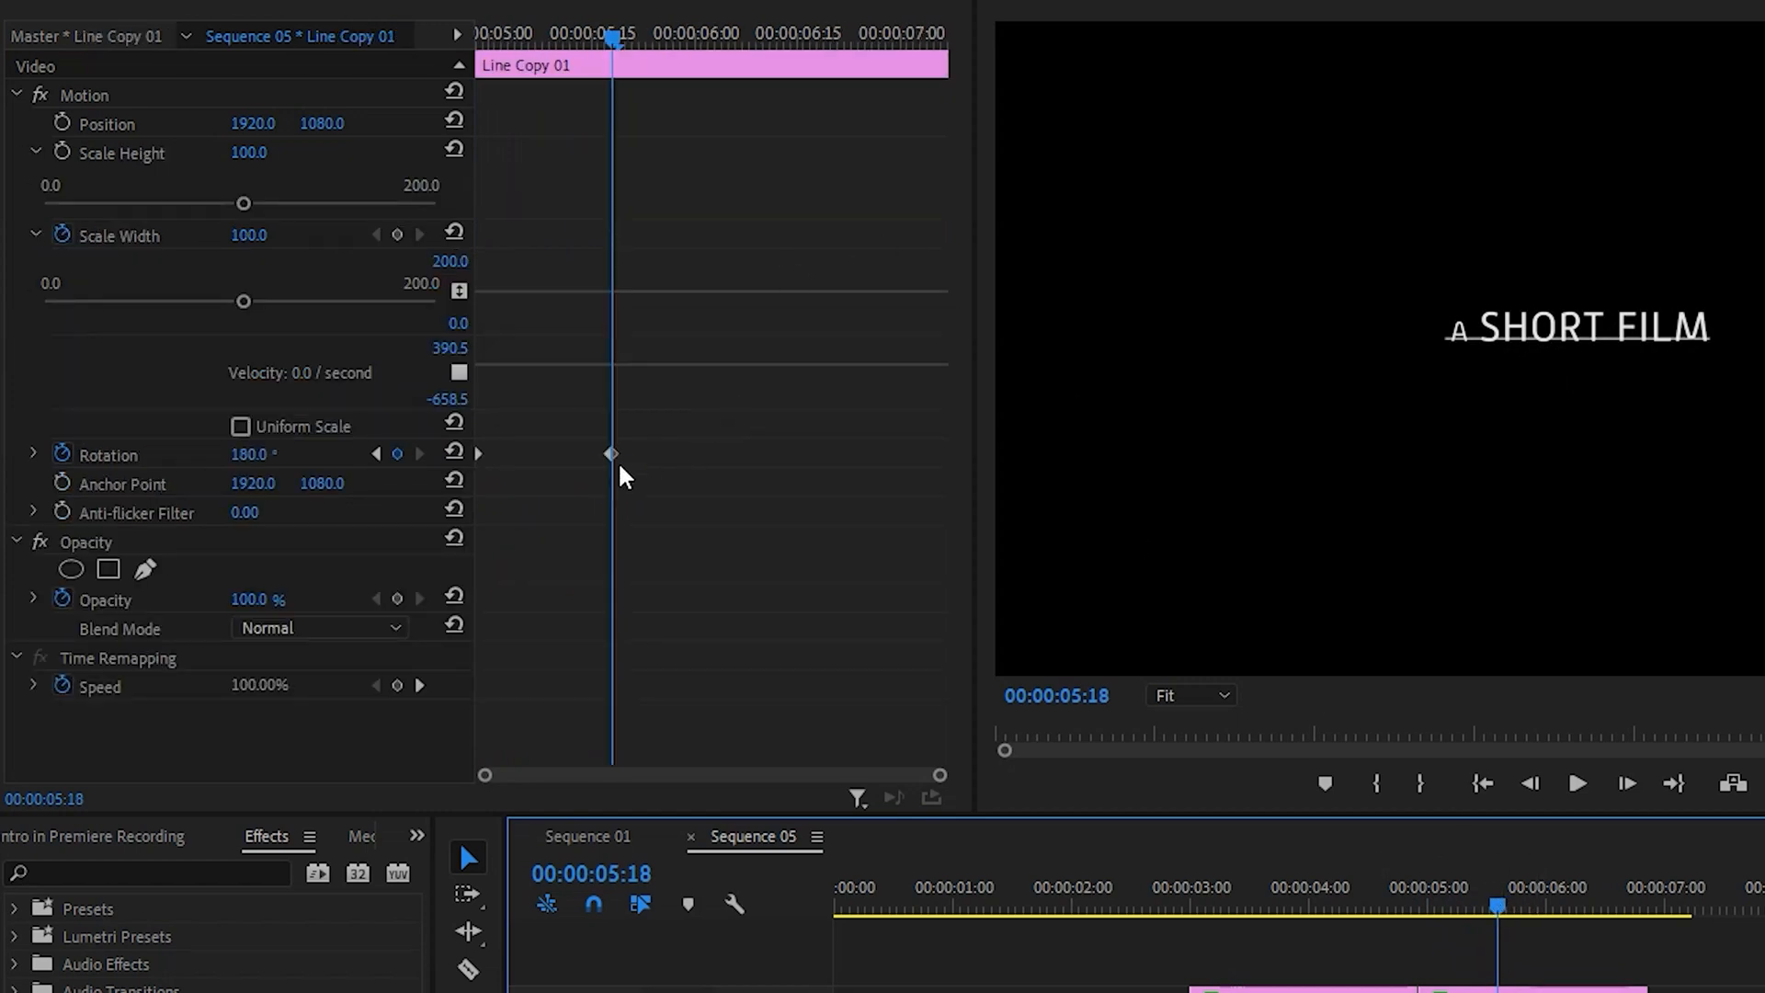
click(609, 455)
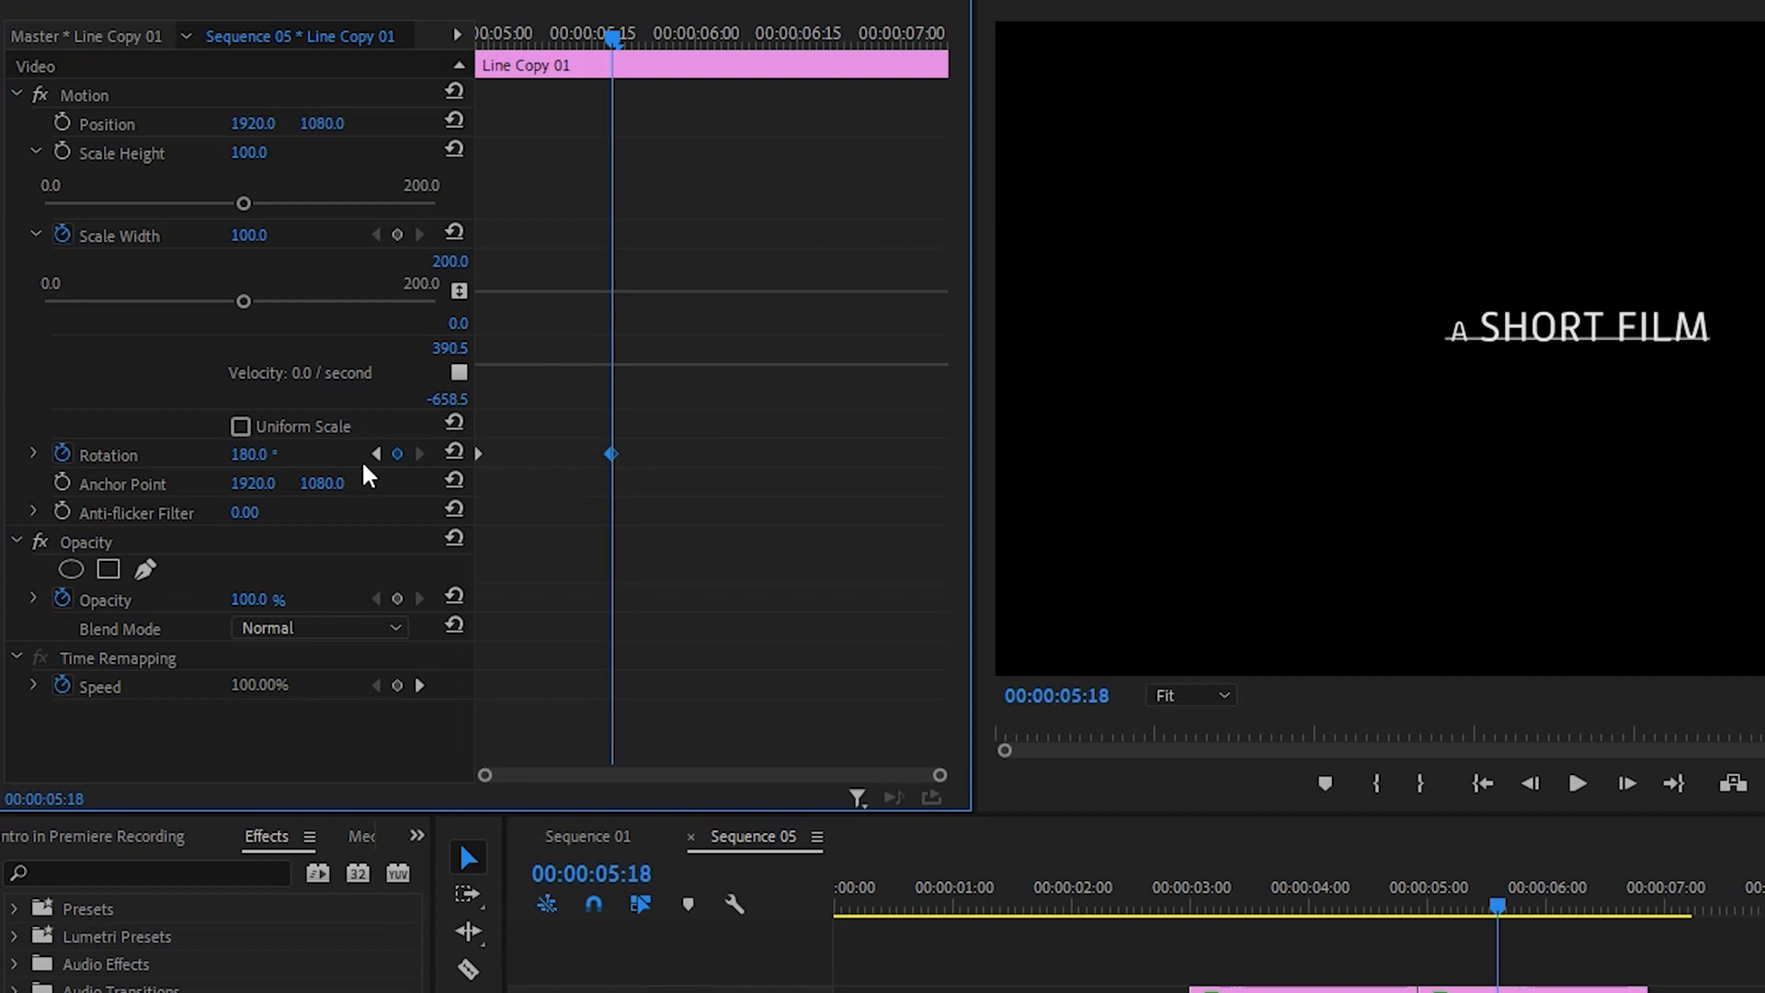
drag(1499, 910, 1424, 929)
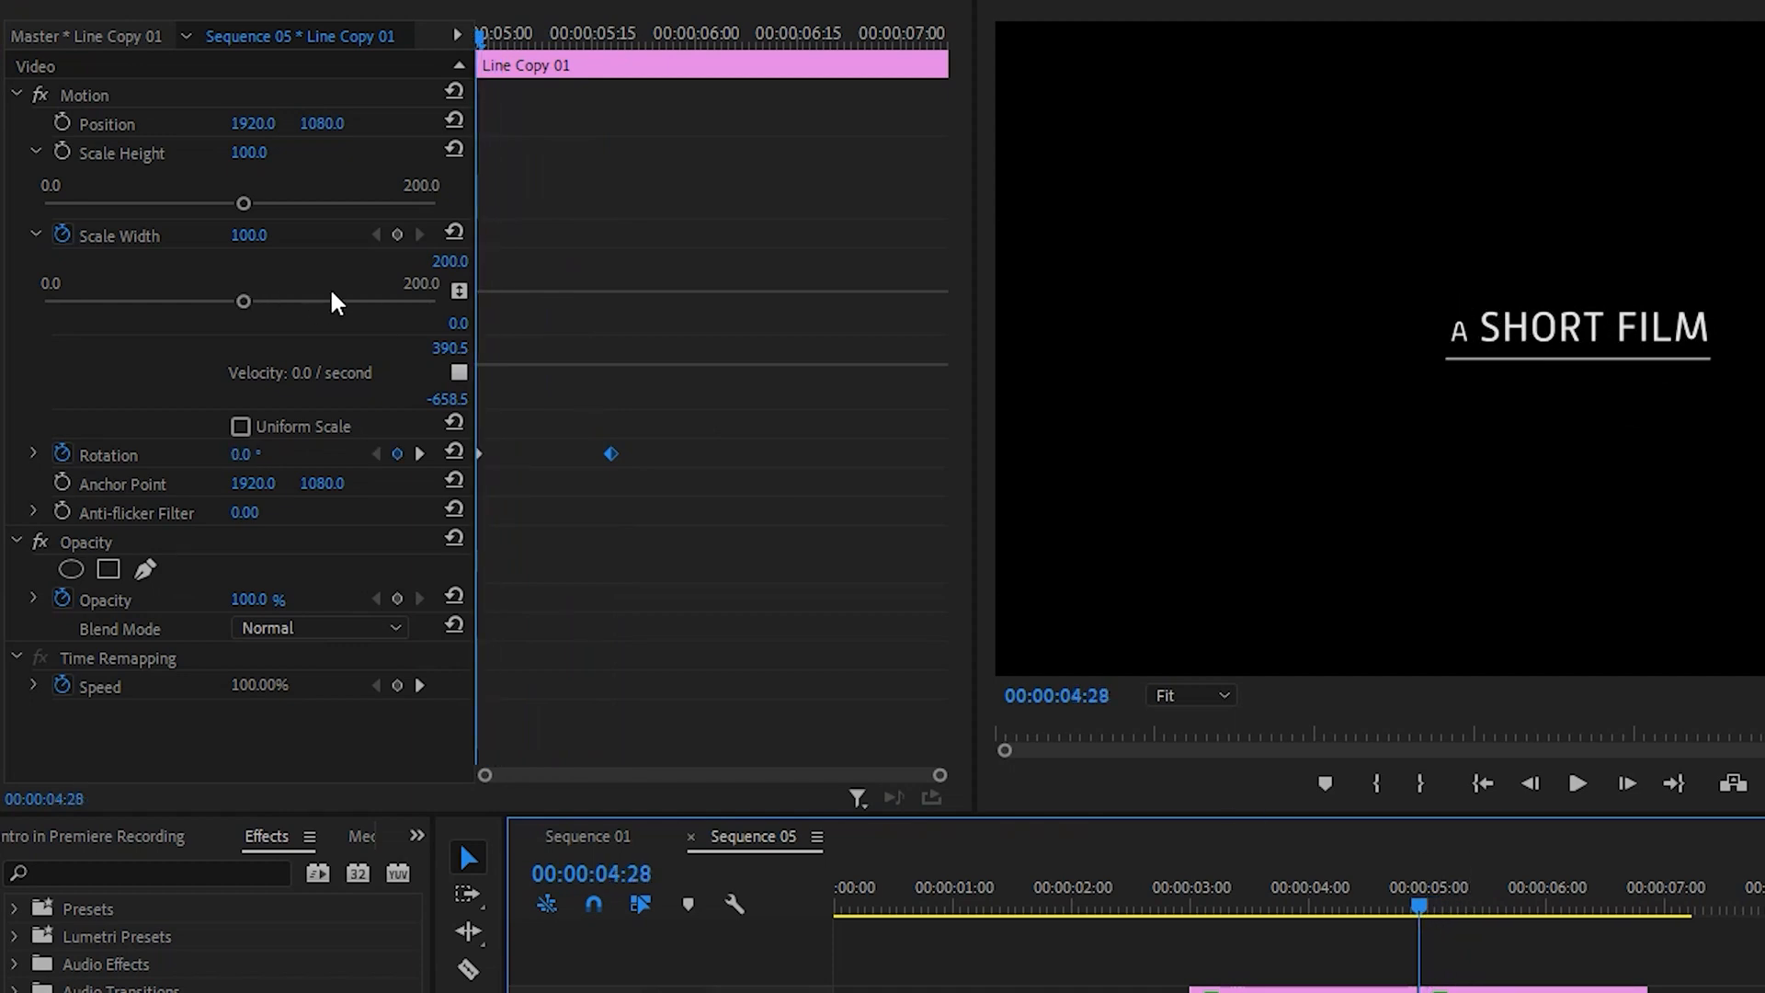
click(134, 485)
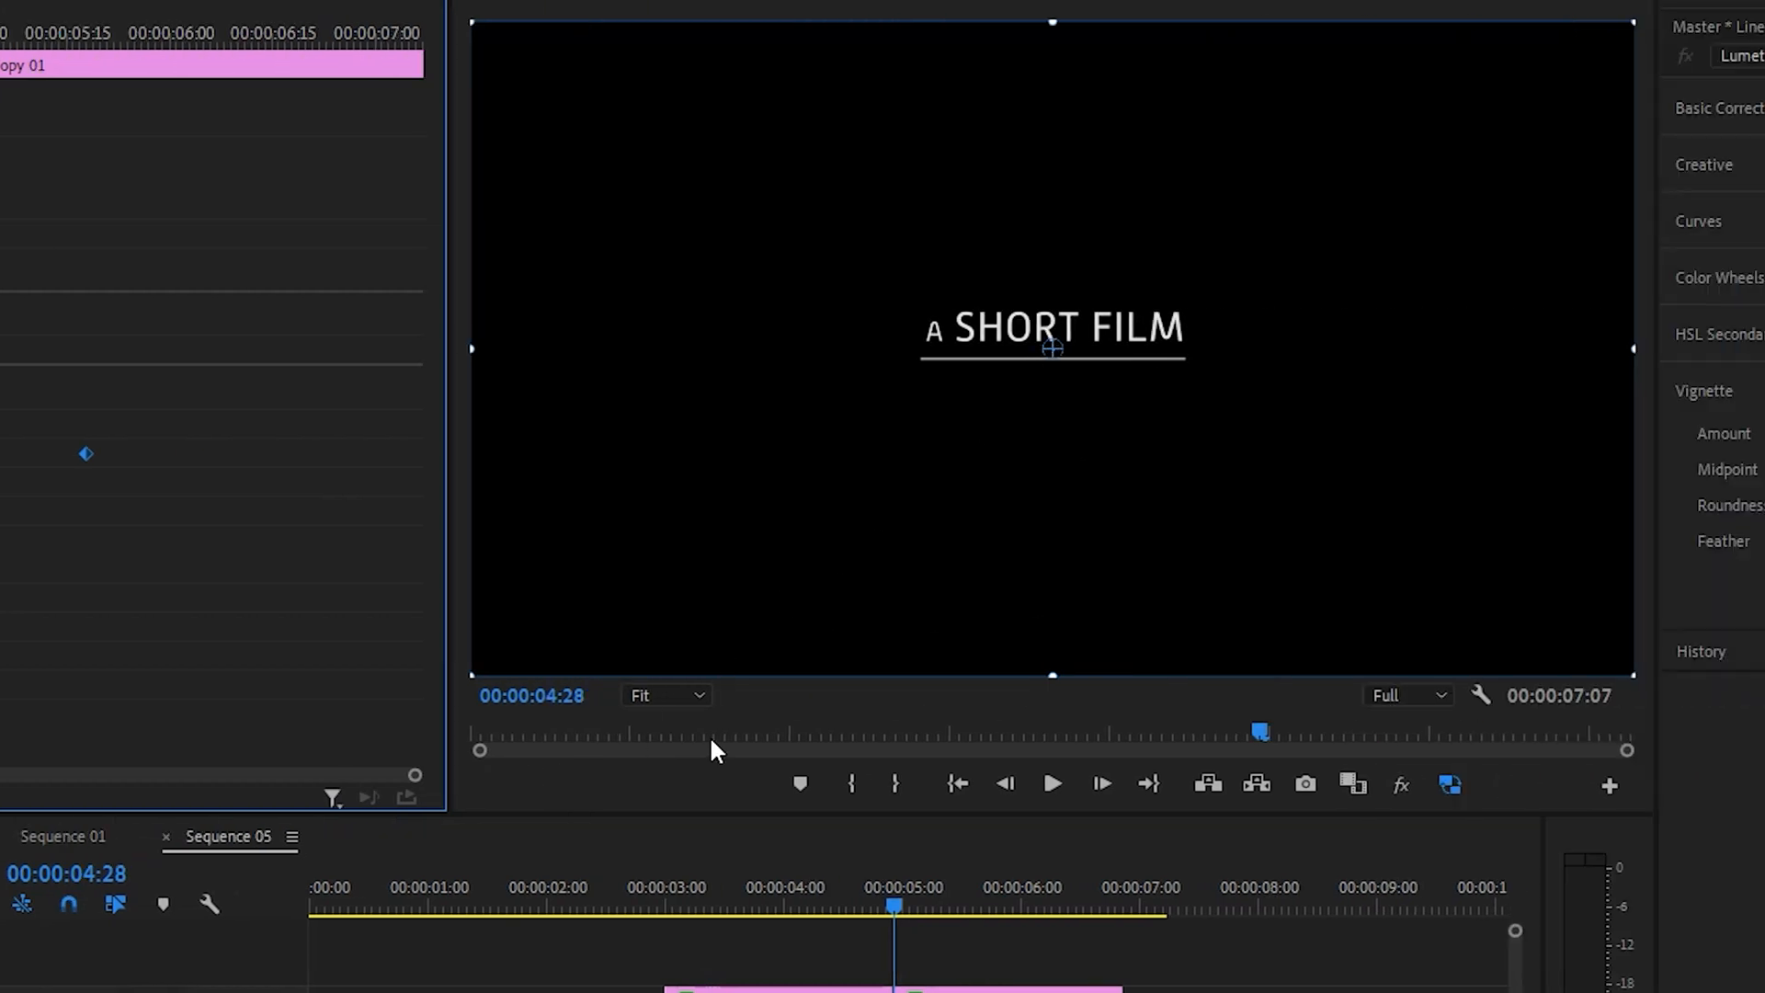
click(696, 705)
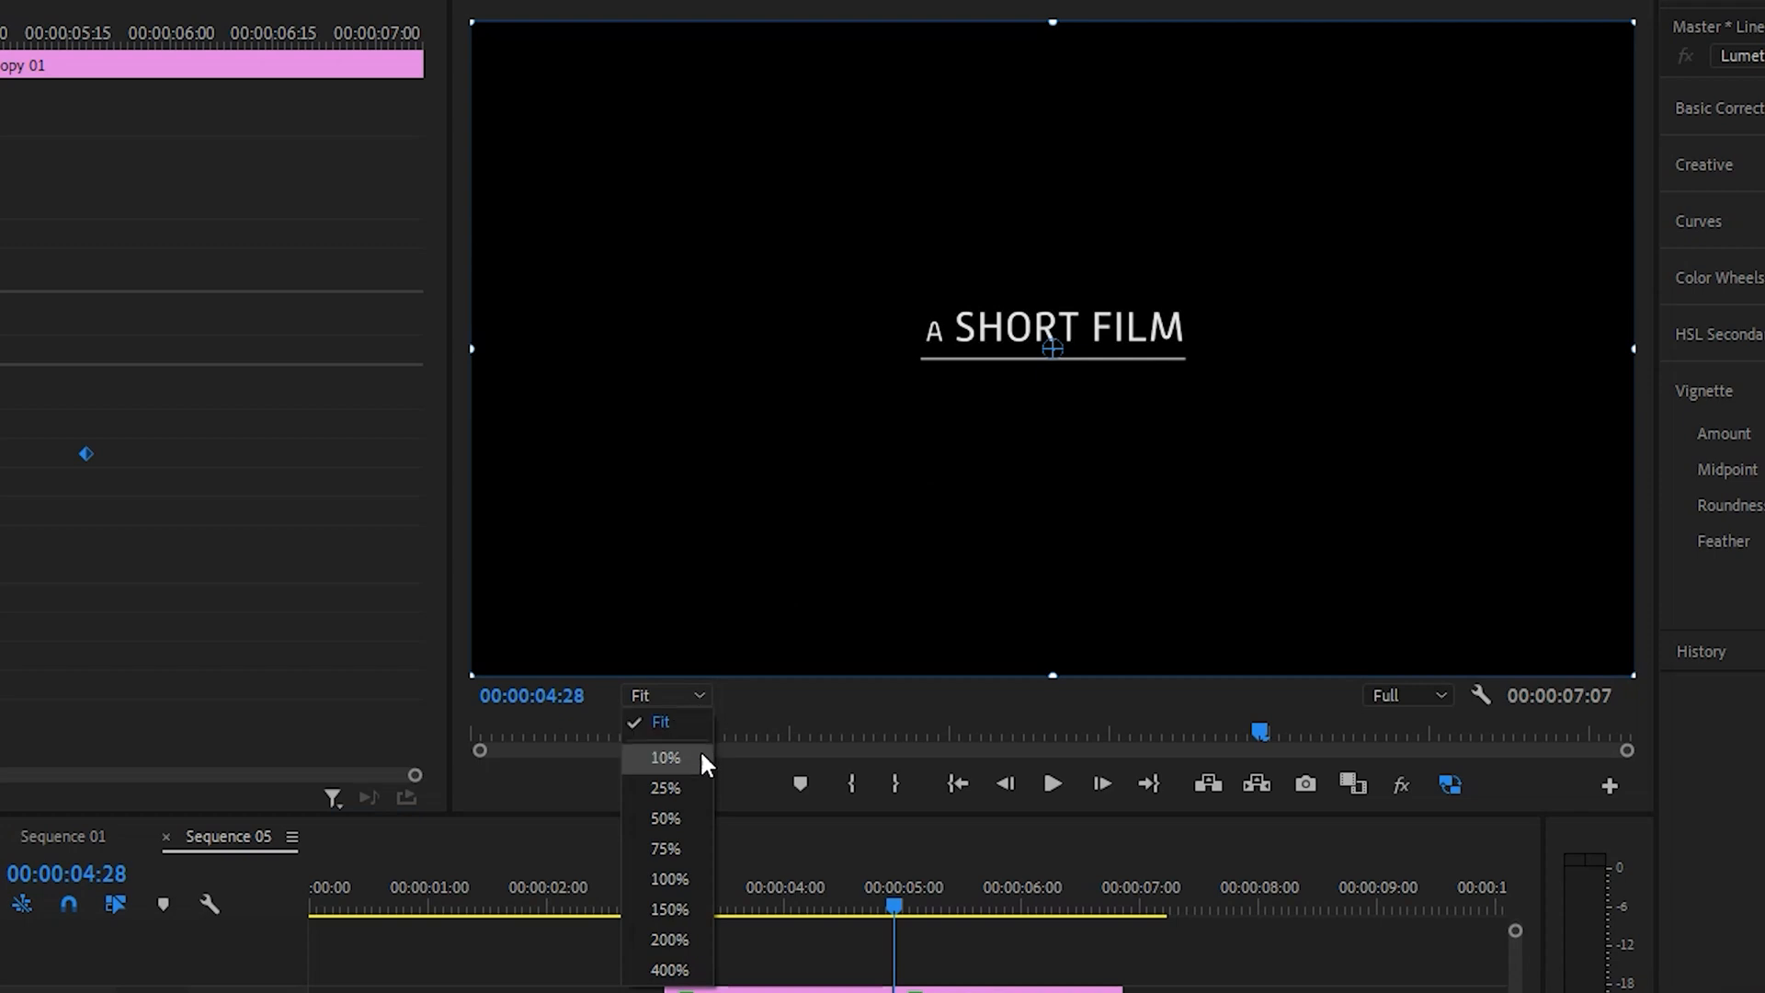
click(676, 909)
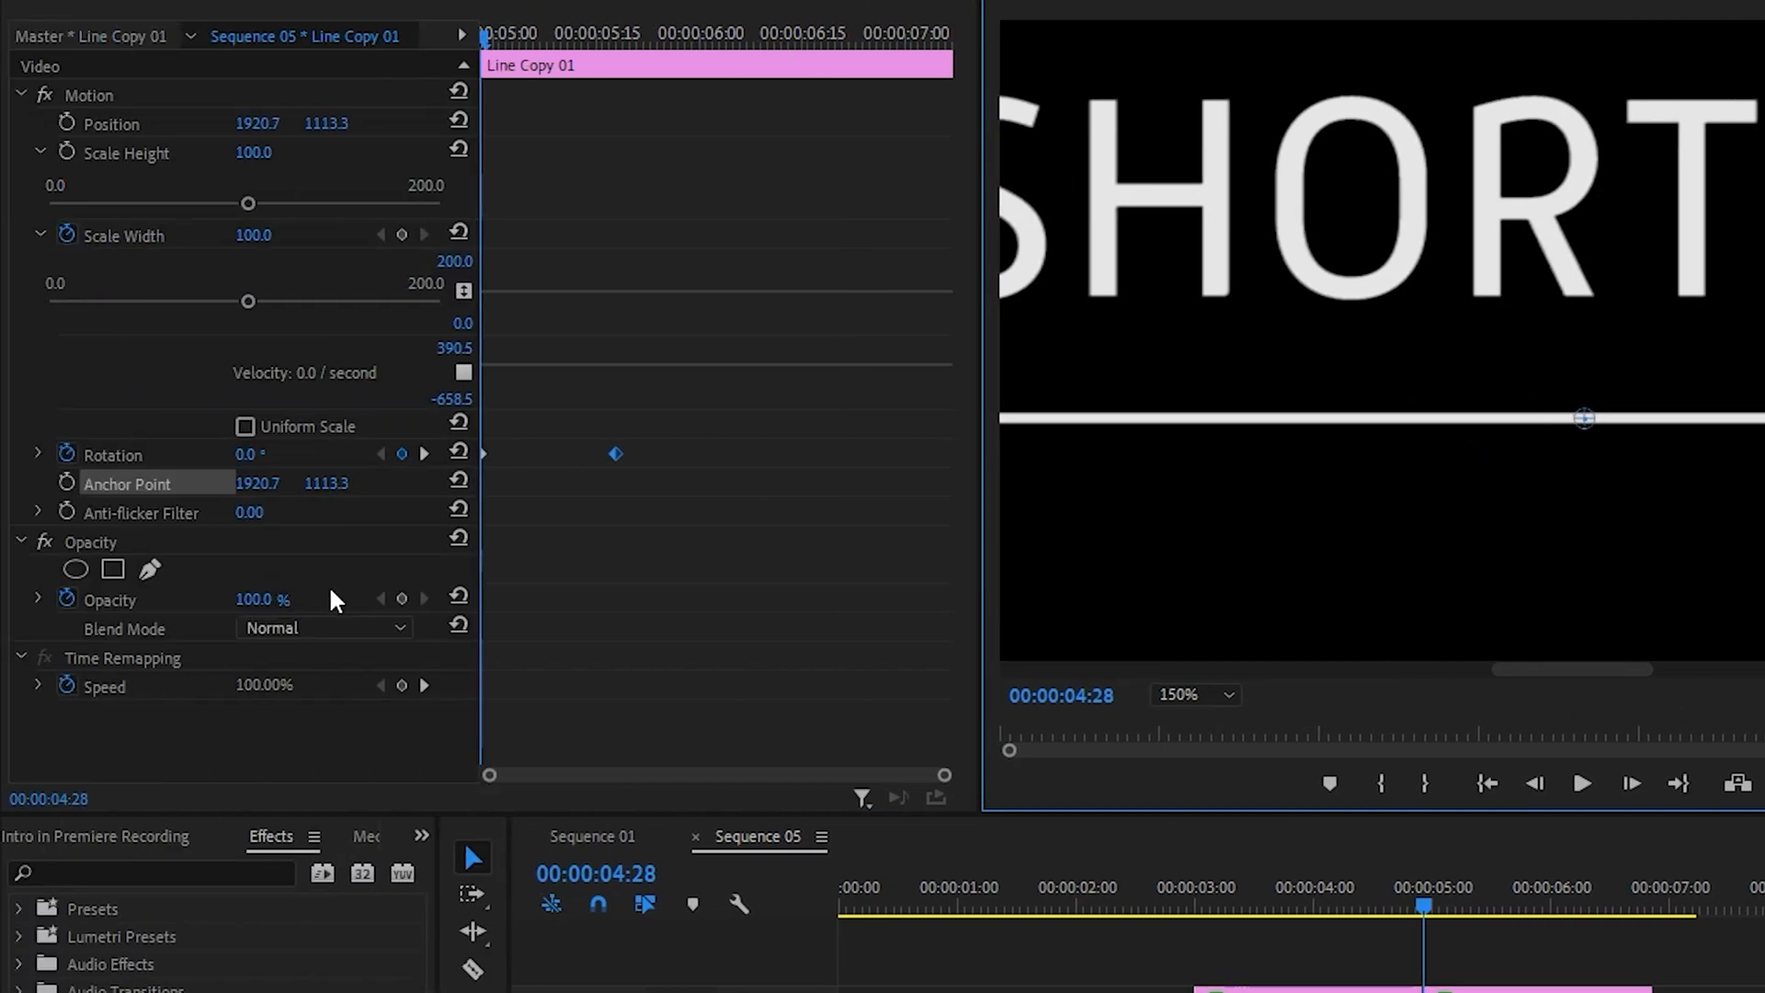
- Set the horizontal Anchor Point value of Line Copy 01 to 1920 and fit the whole frame in the preview
click(258, 485)
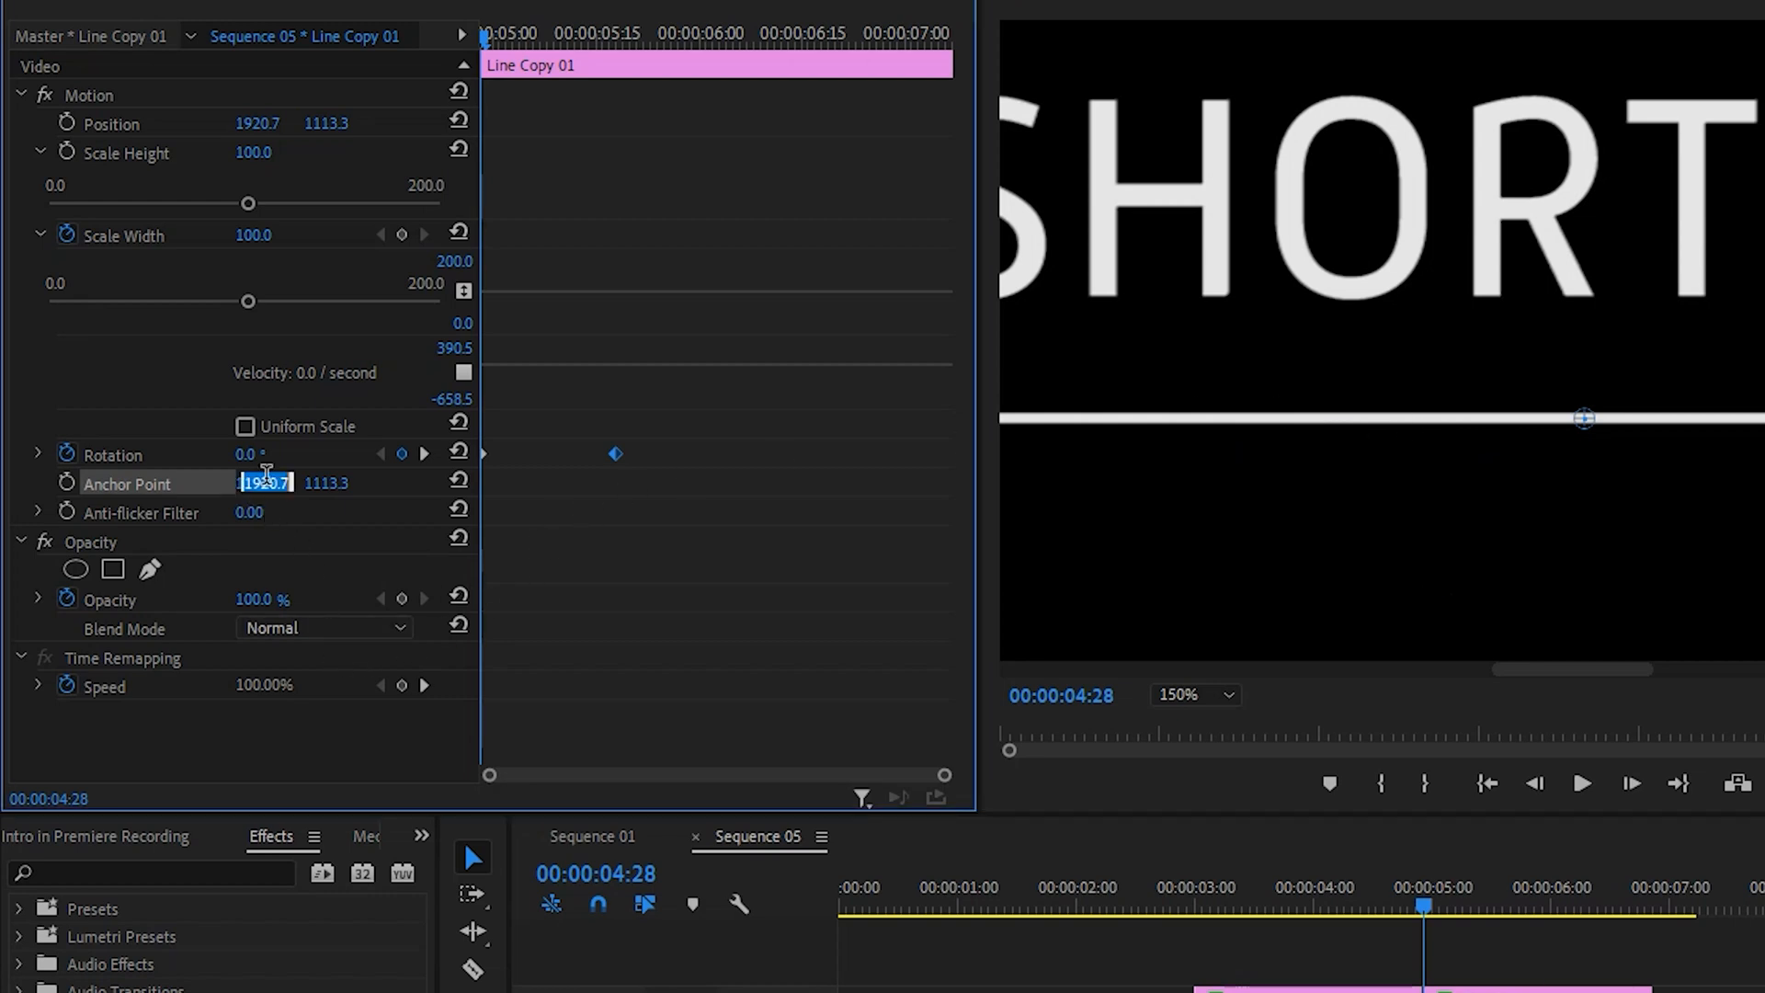
text(192)
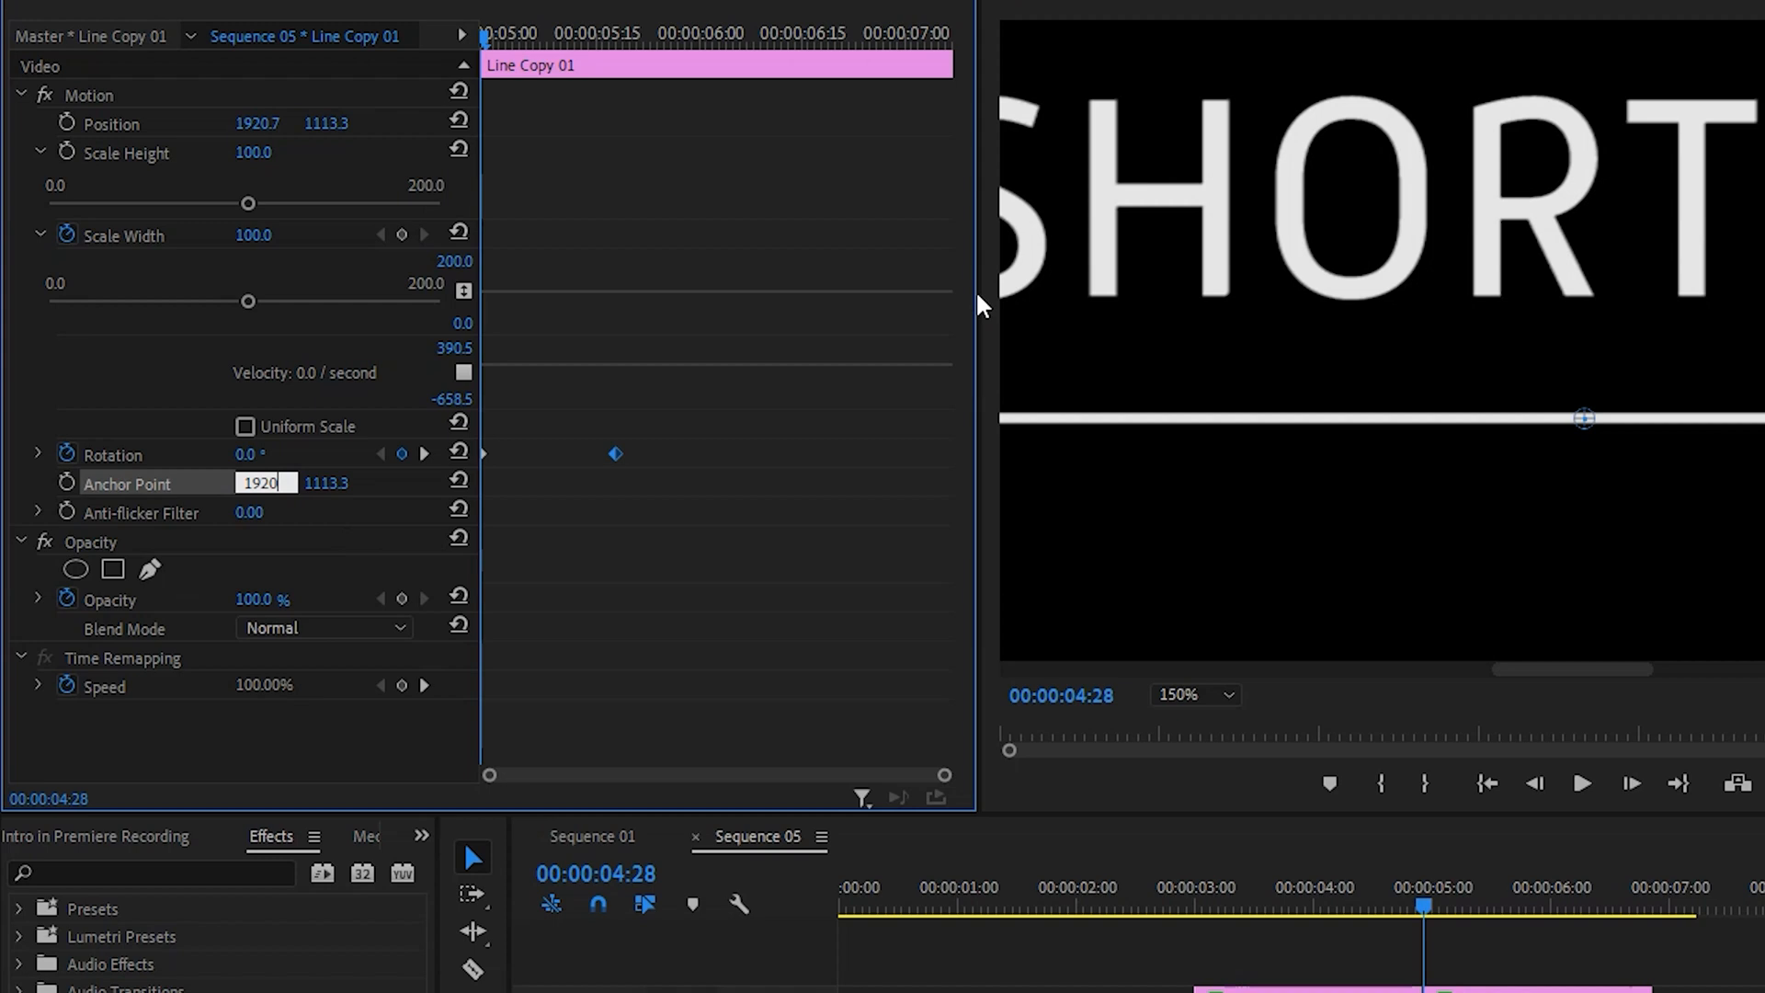
text(0)
key(Return)
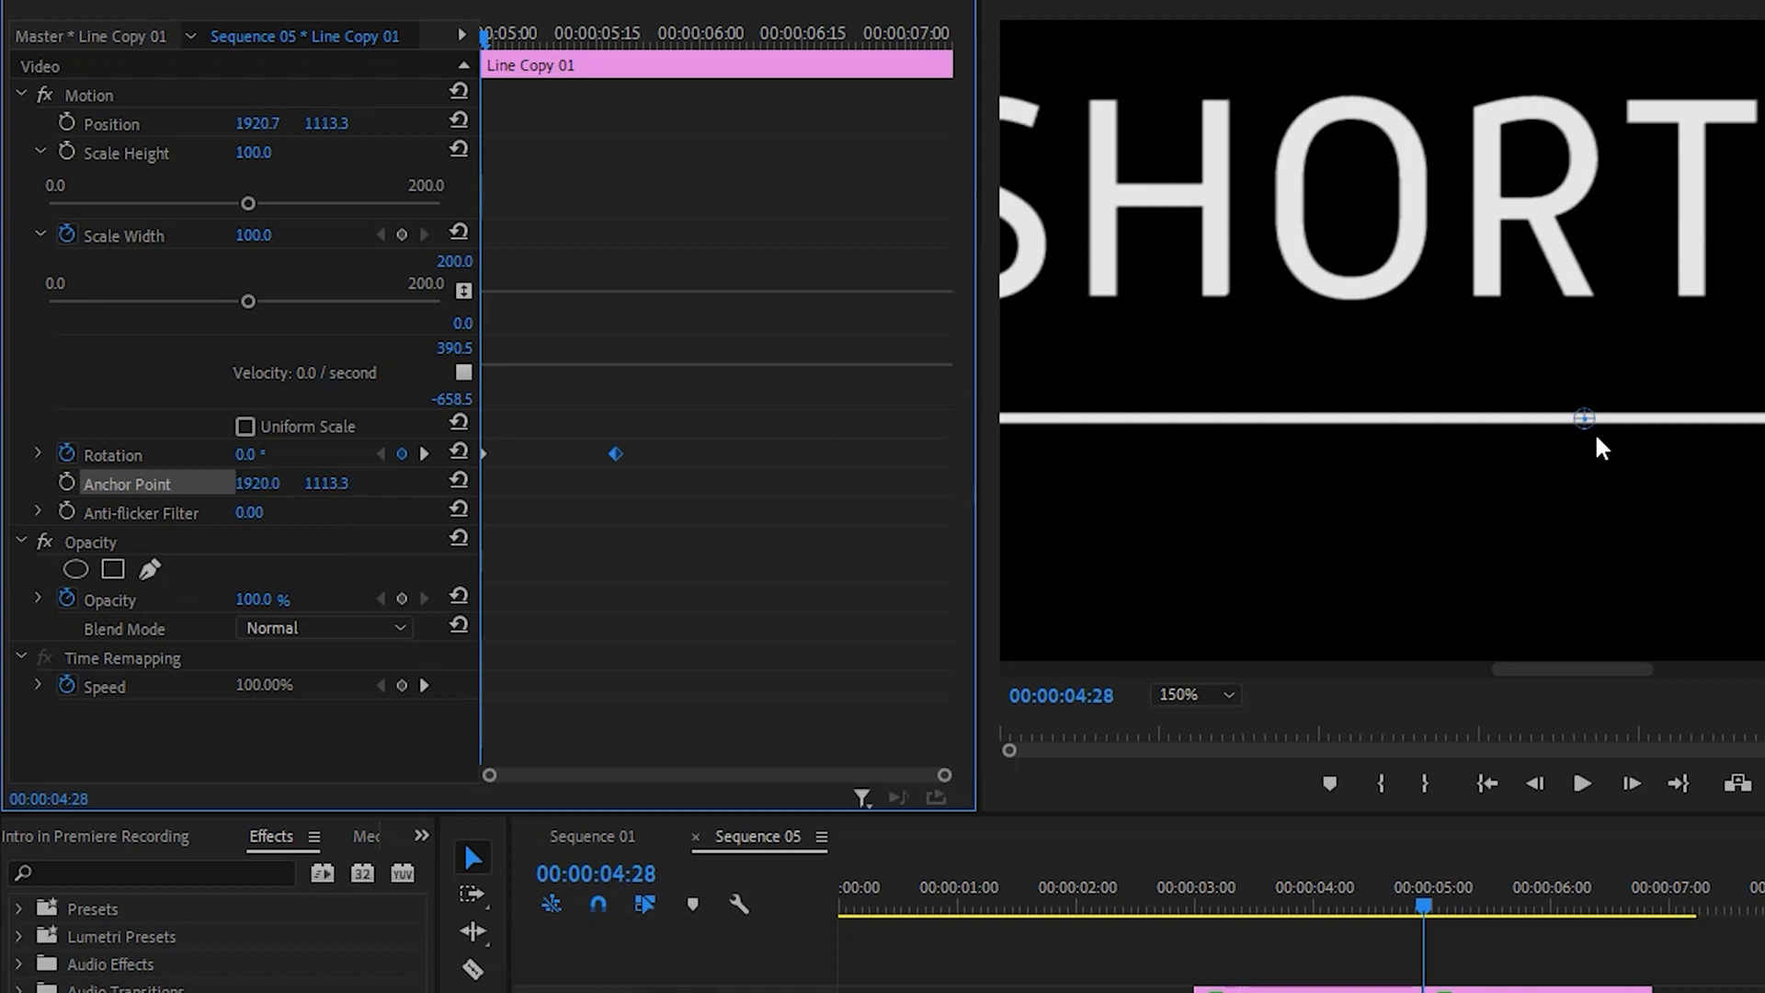
click(1230, 699)
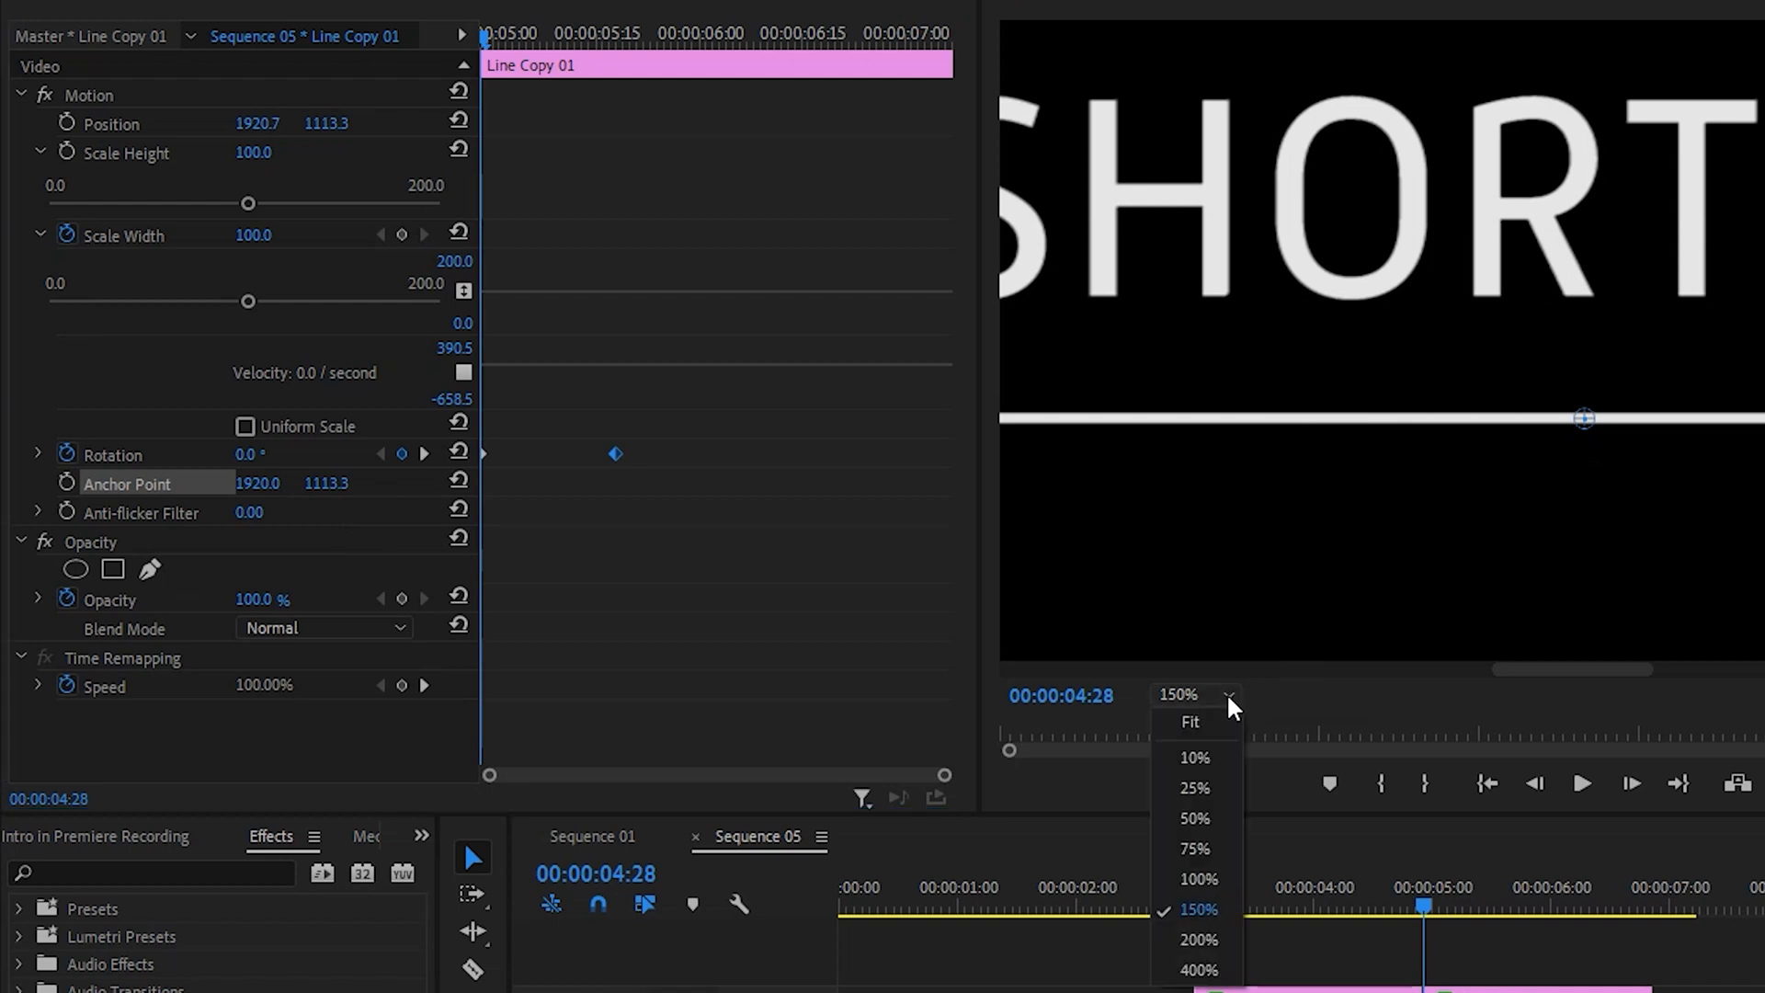
click(1211, 732)
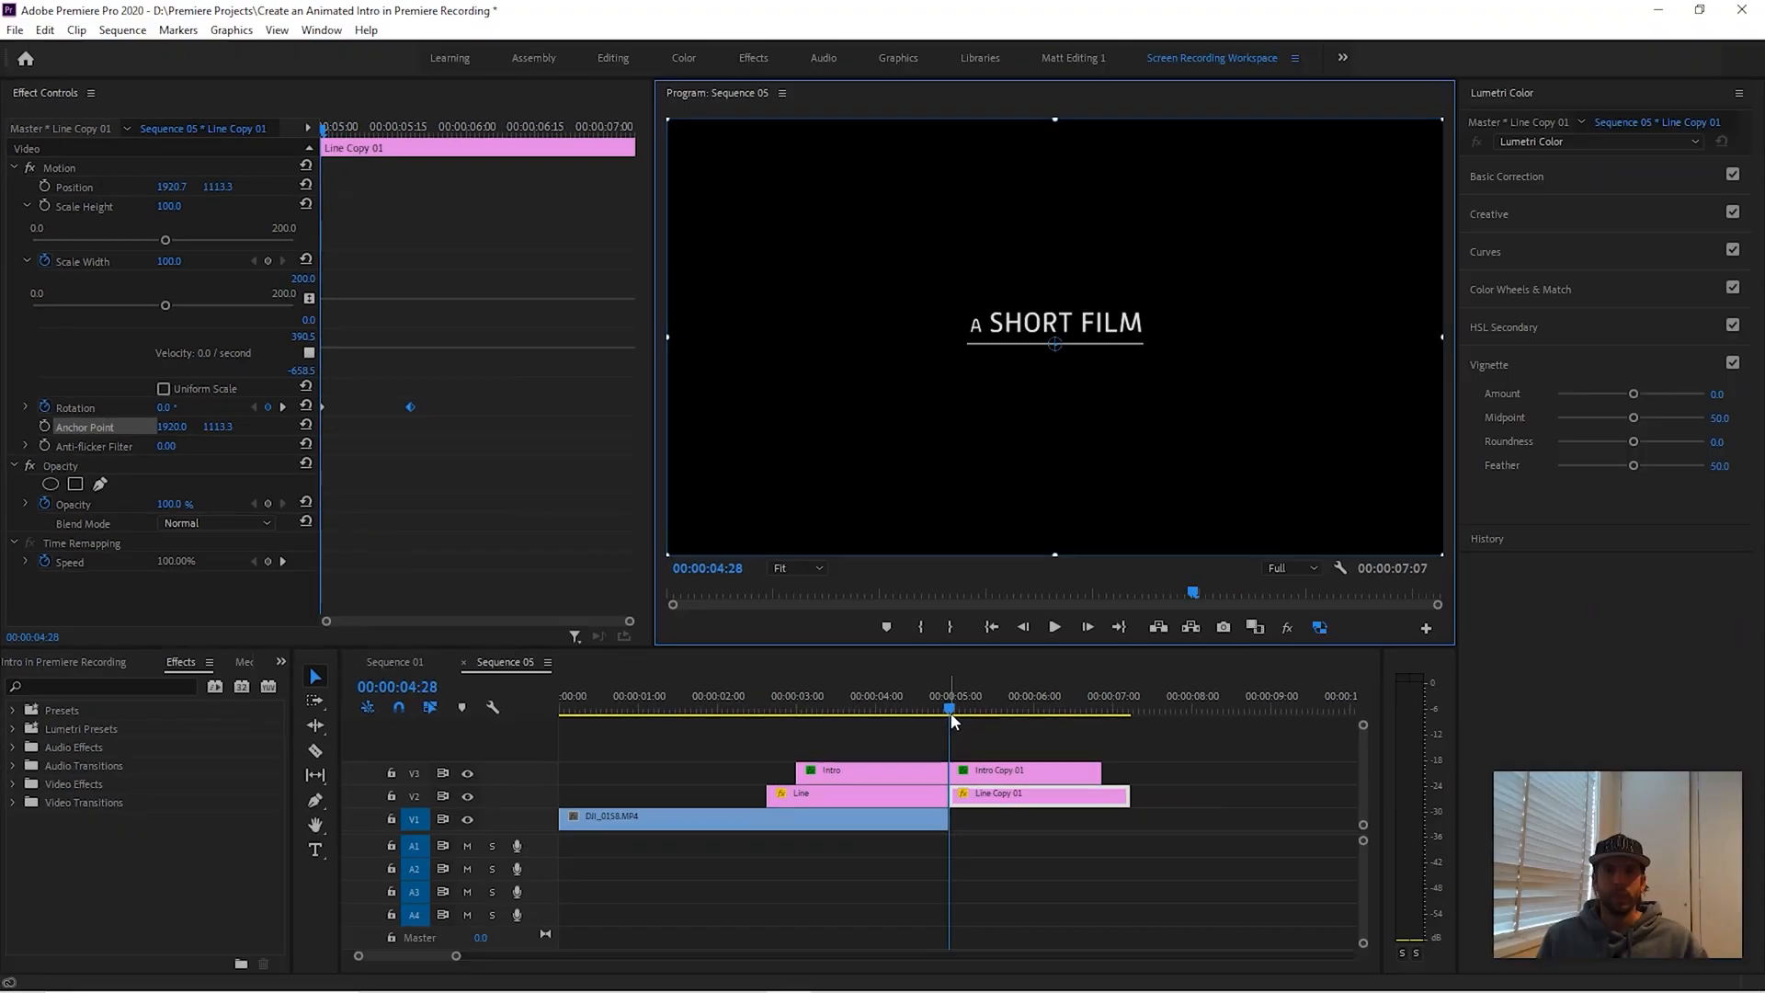
- Play back and scrub through the start of the copied clips to check the underline's rotation
click(1426, 913)
mouse_move(939, 716)
mouse_down()
mouse_move(1056, 711)
mouse_move(912, 723)
mouse_up()
key(space)
key(space)
drag(1028, 716, 1012, 717)
mouse_move(1027, 713)
mouse_down()
mouse_move(982, 714)
mouse_move(1013, 710)
mouse_up()
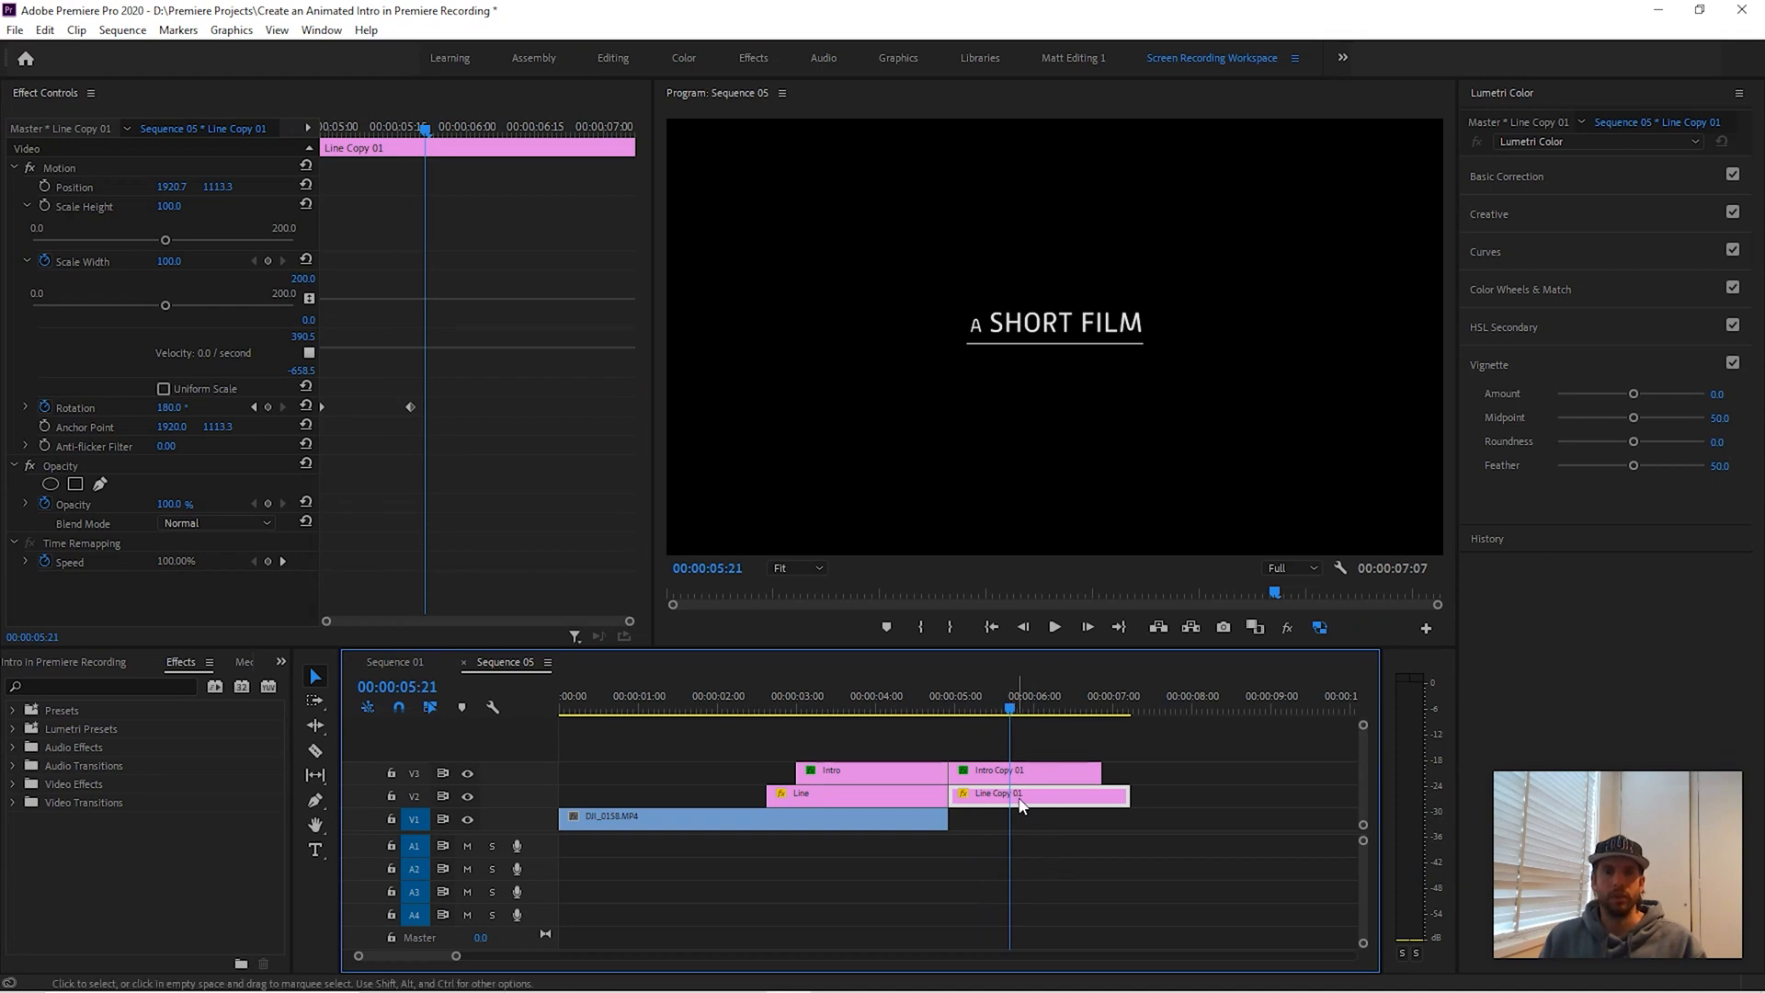
- Apply Ease Out to the 180° Rotation keyframe at 00:00:05:18 and flatten its incoming curve so the underline slows into place
drag(424, 122, 421, 134)
click(411, 408)
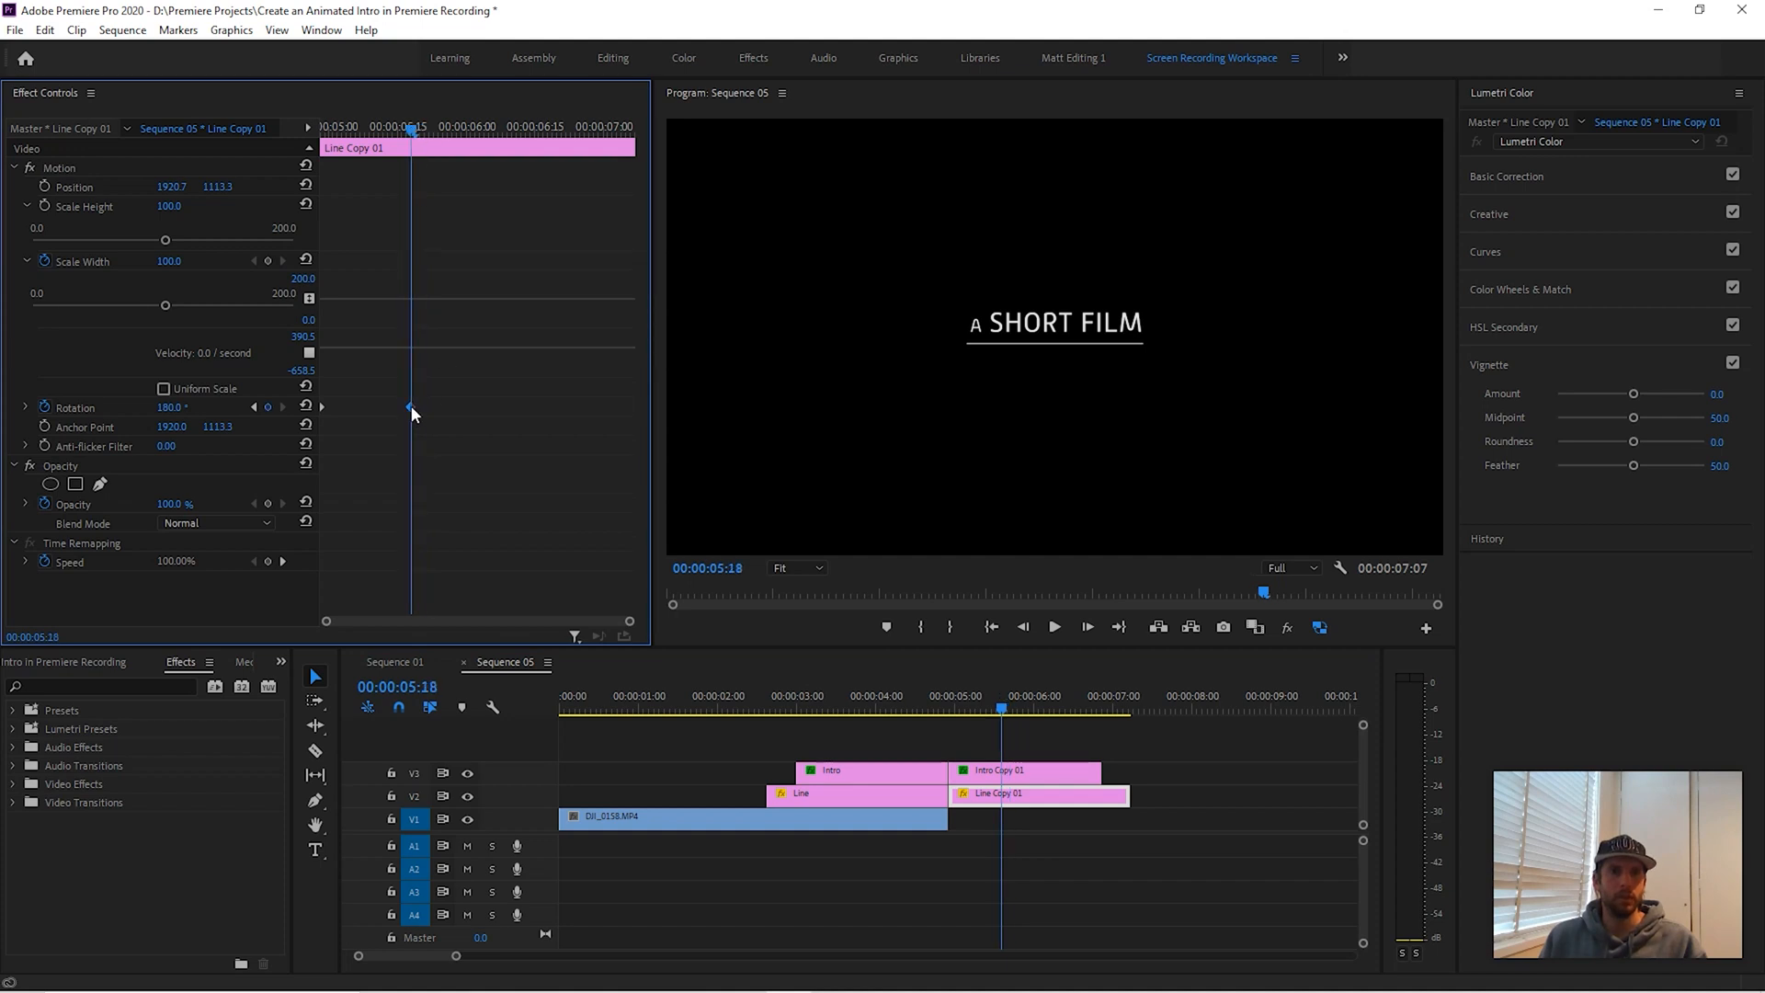
right_click(411, 407)
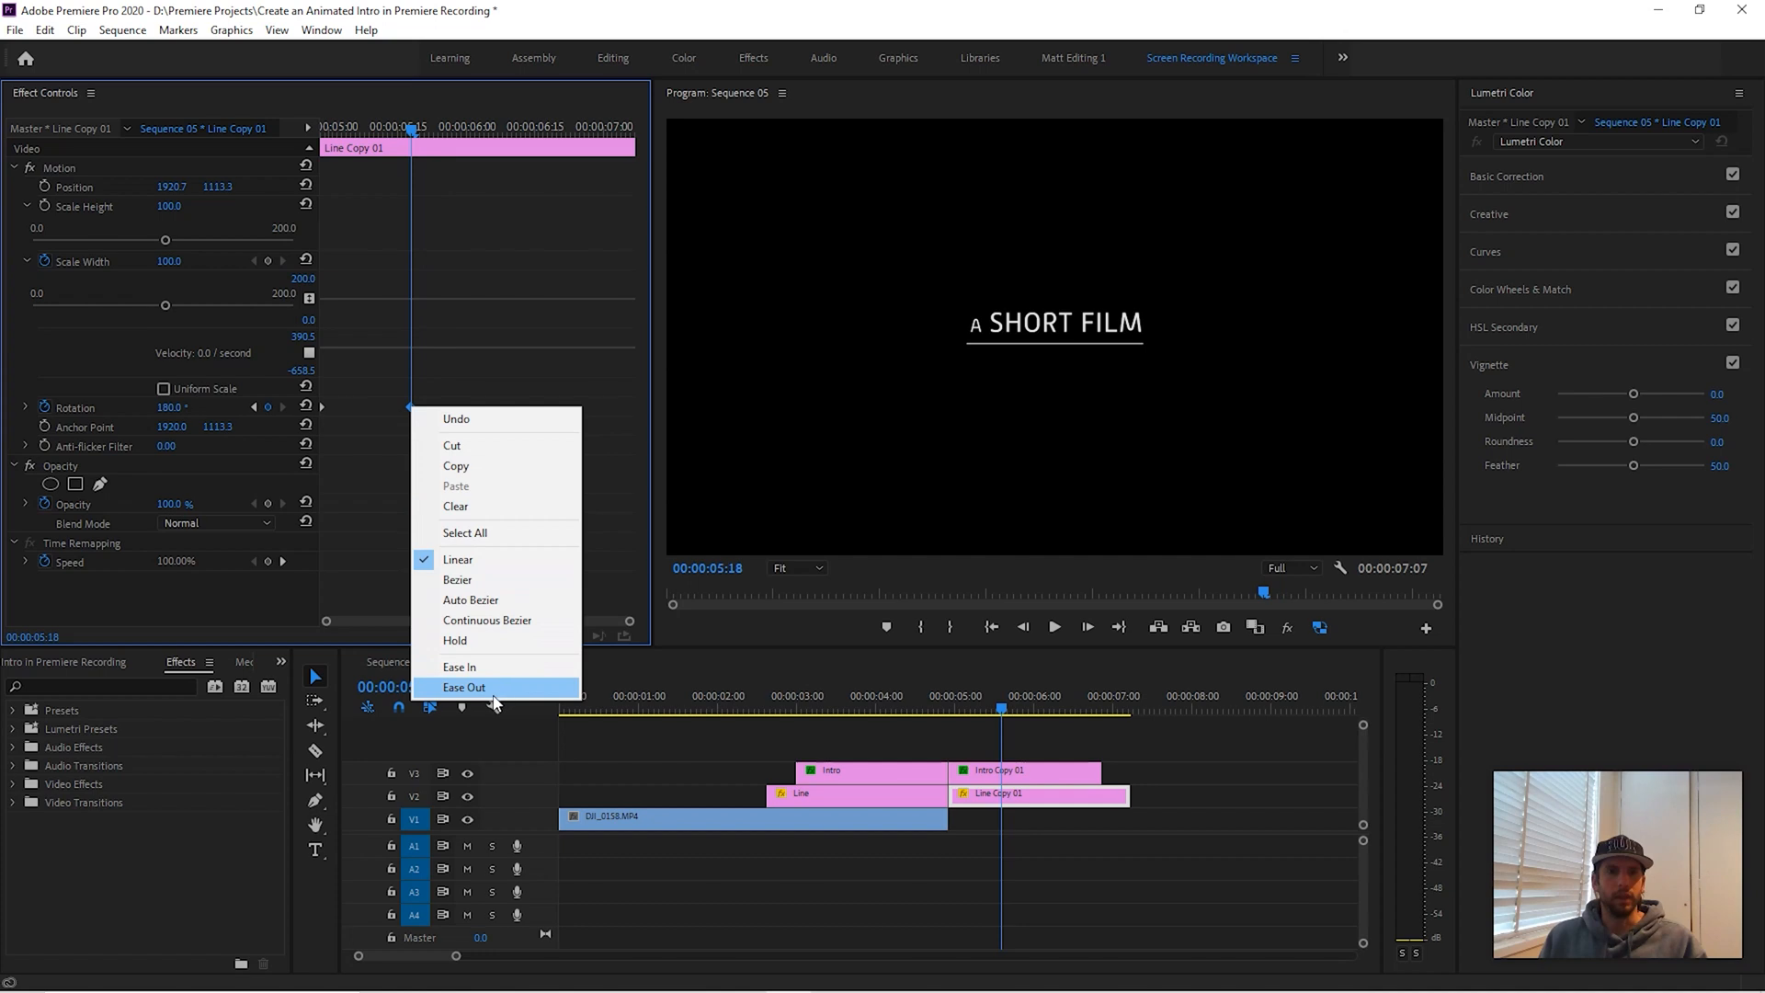
click(490, 688)
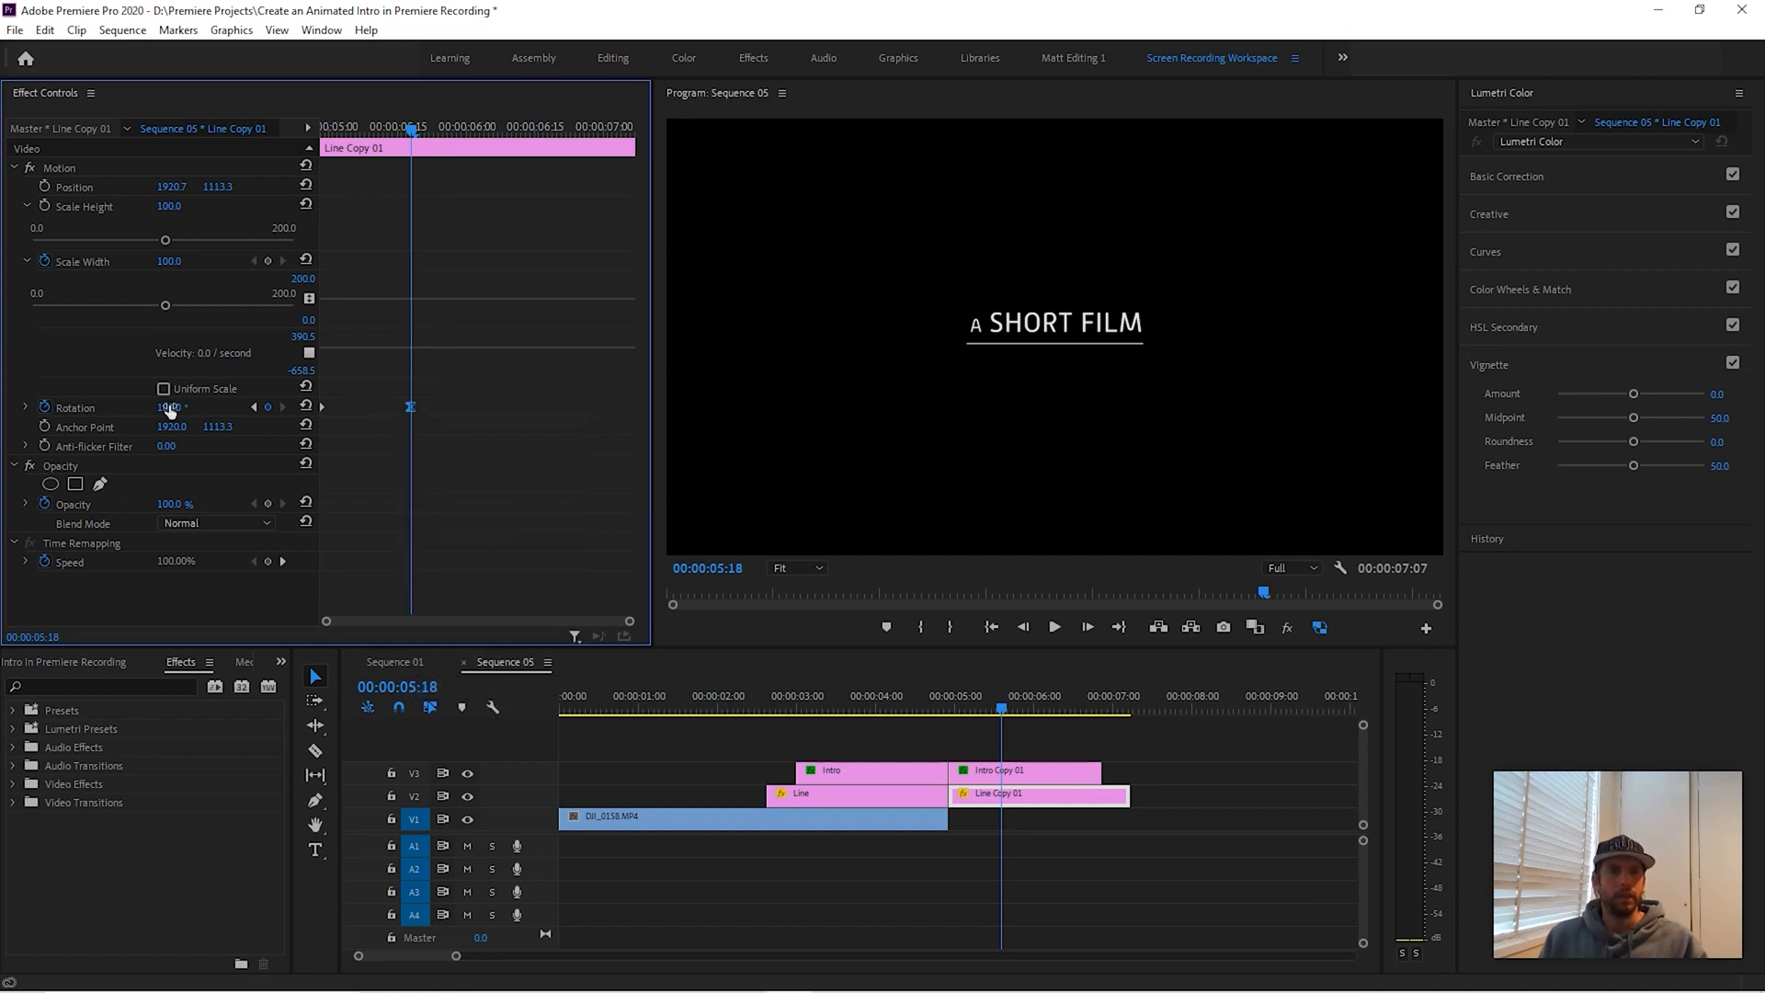
click(25, 408)
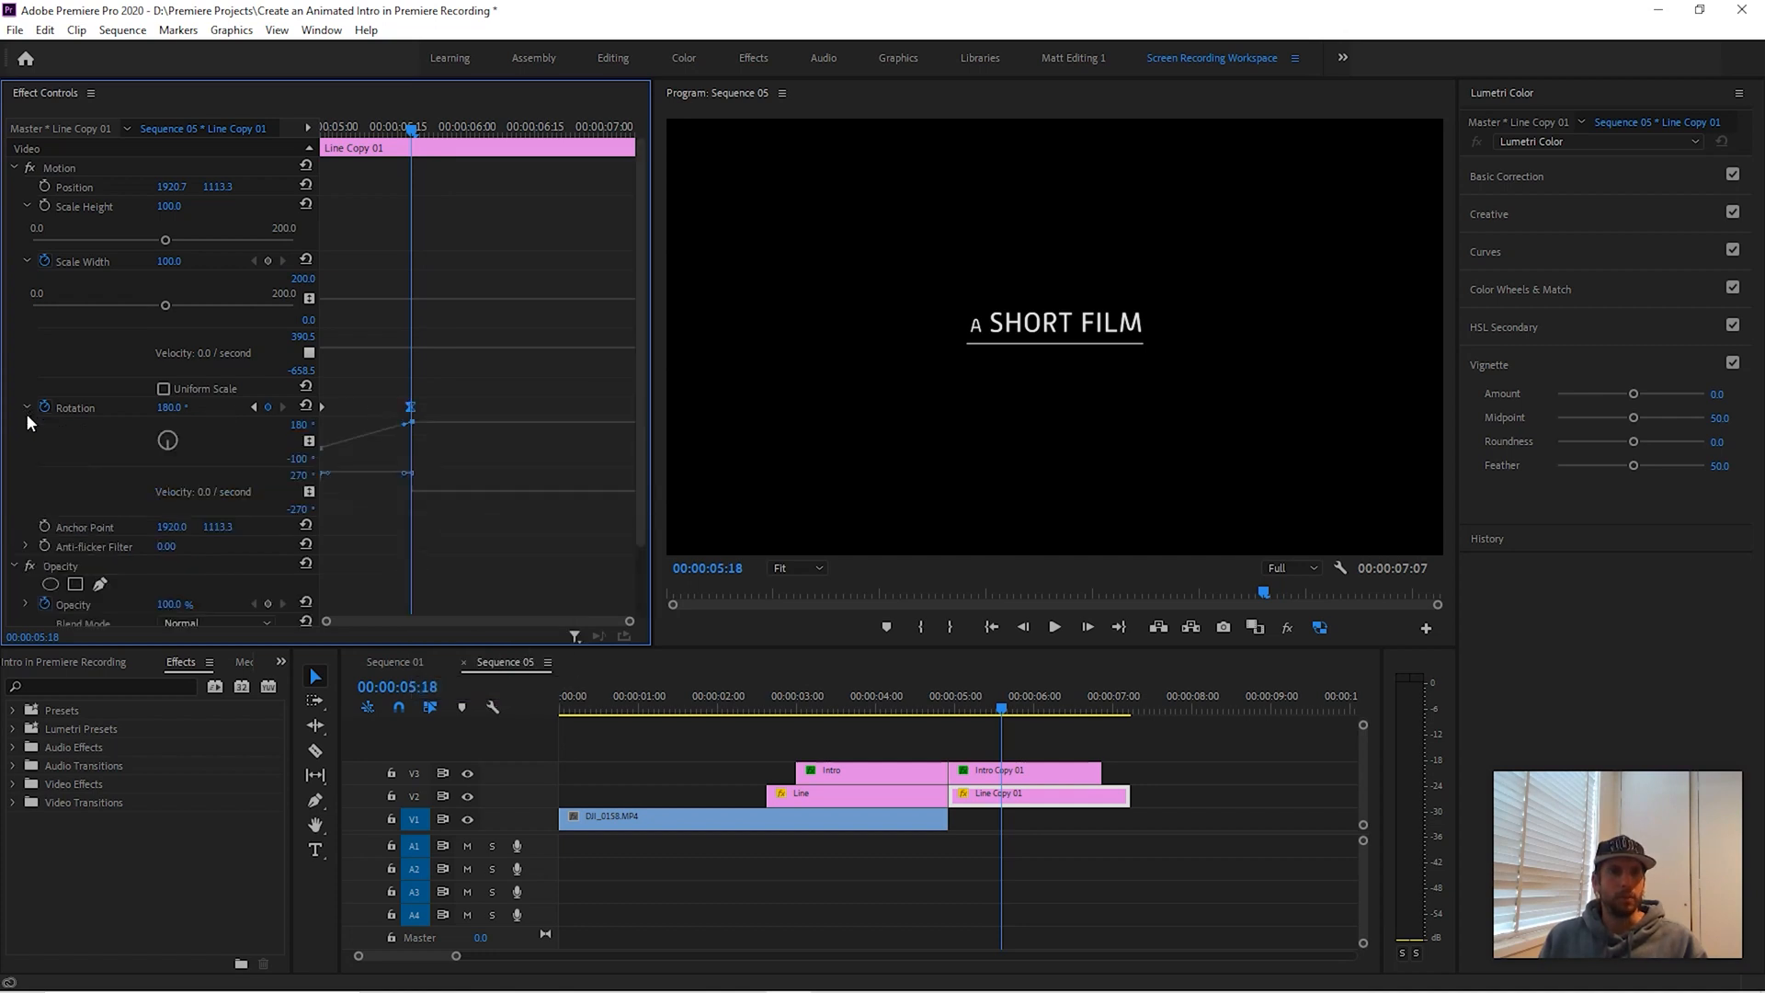
drag(406, 428, 393, 423)
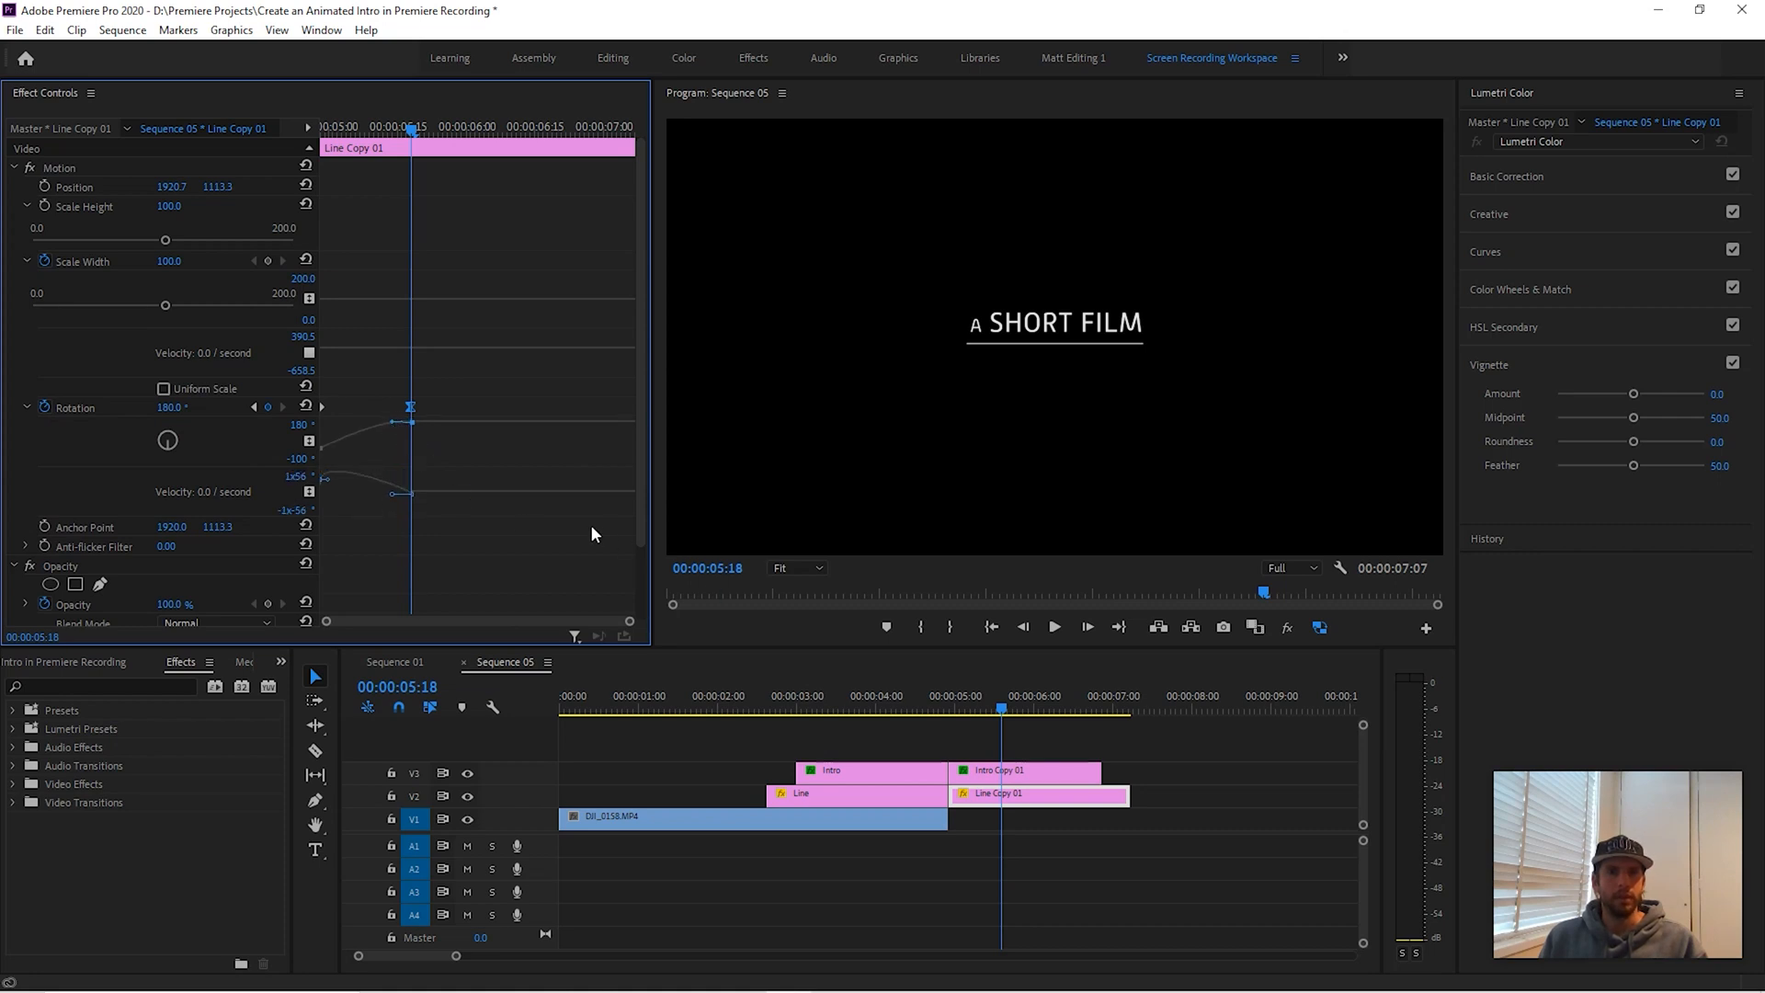
- Preview the eased rotation of Line Copy 01 and scrub back to the end of its turn
drag(1015, 696, 943, 706)
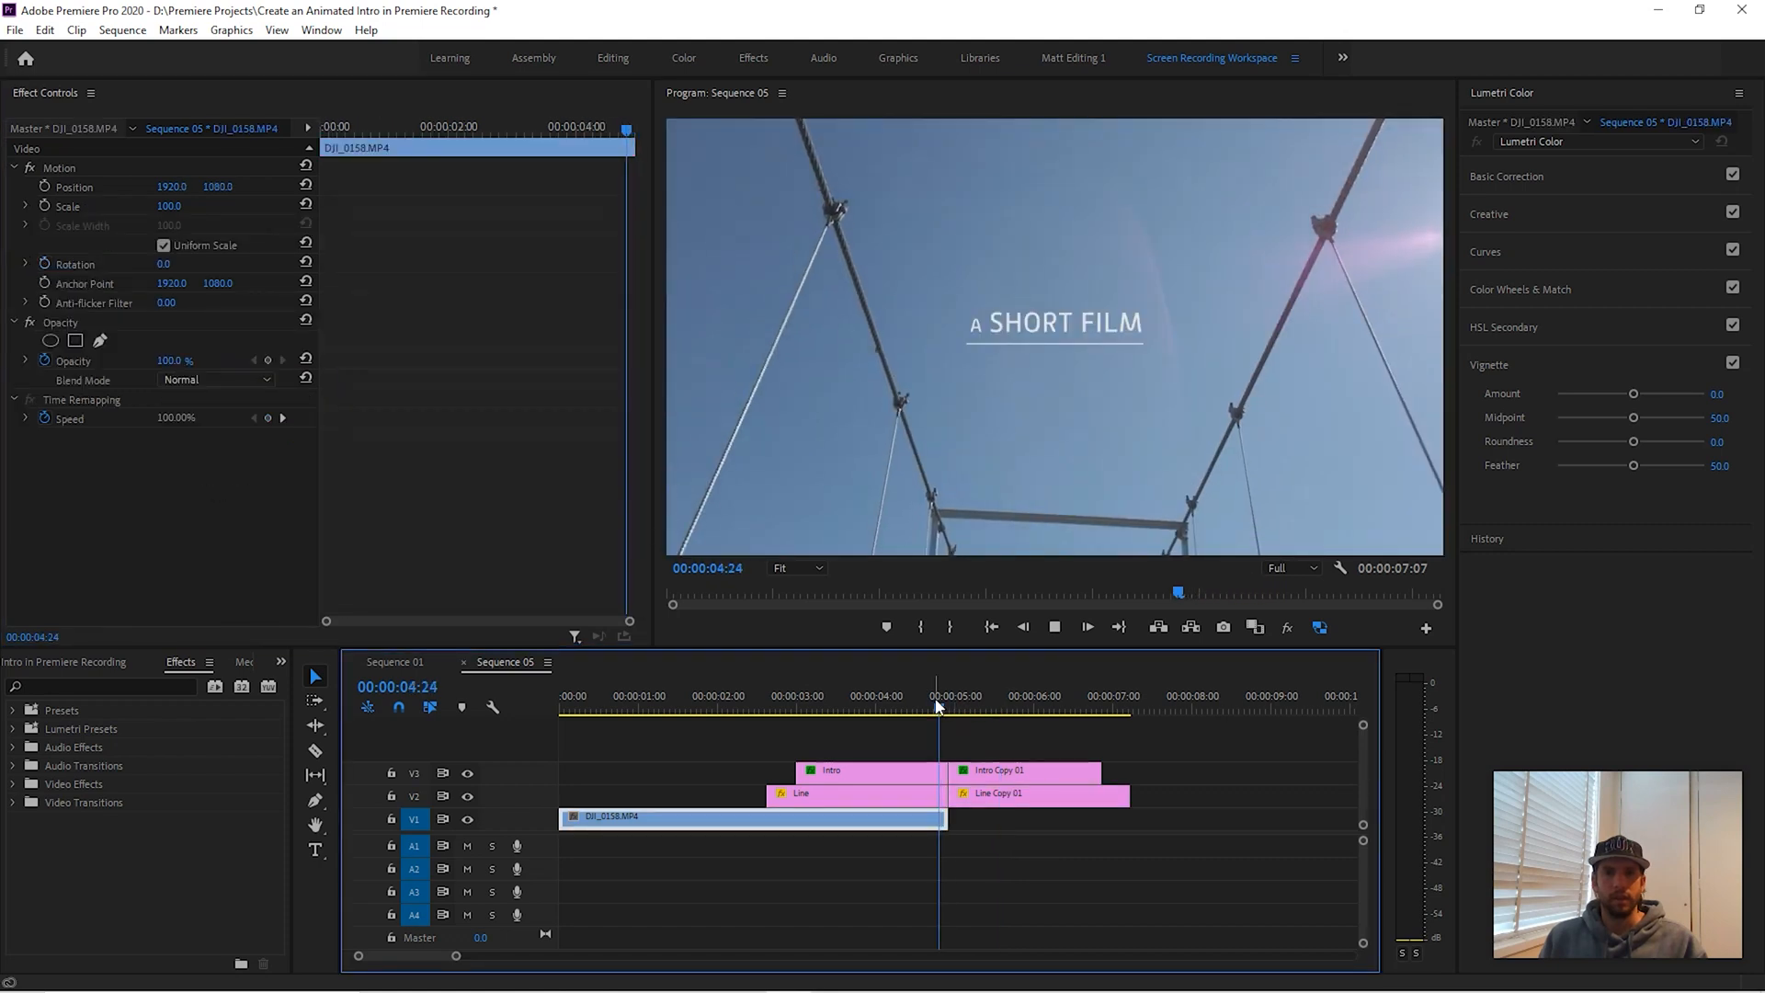
mouse_move(1015, 703)
mouse_down()
mouse_move(948, 704)
mouse_move(1018, 708)
mouse_up()
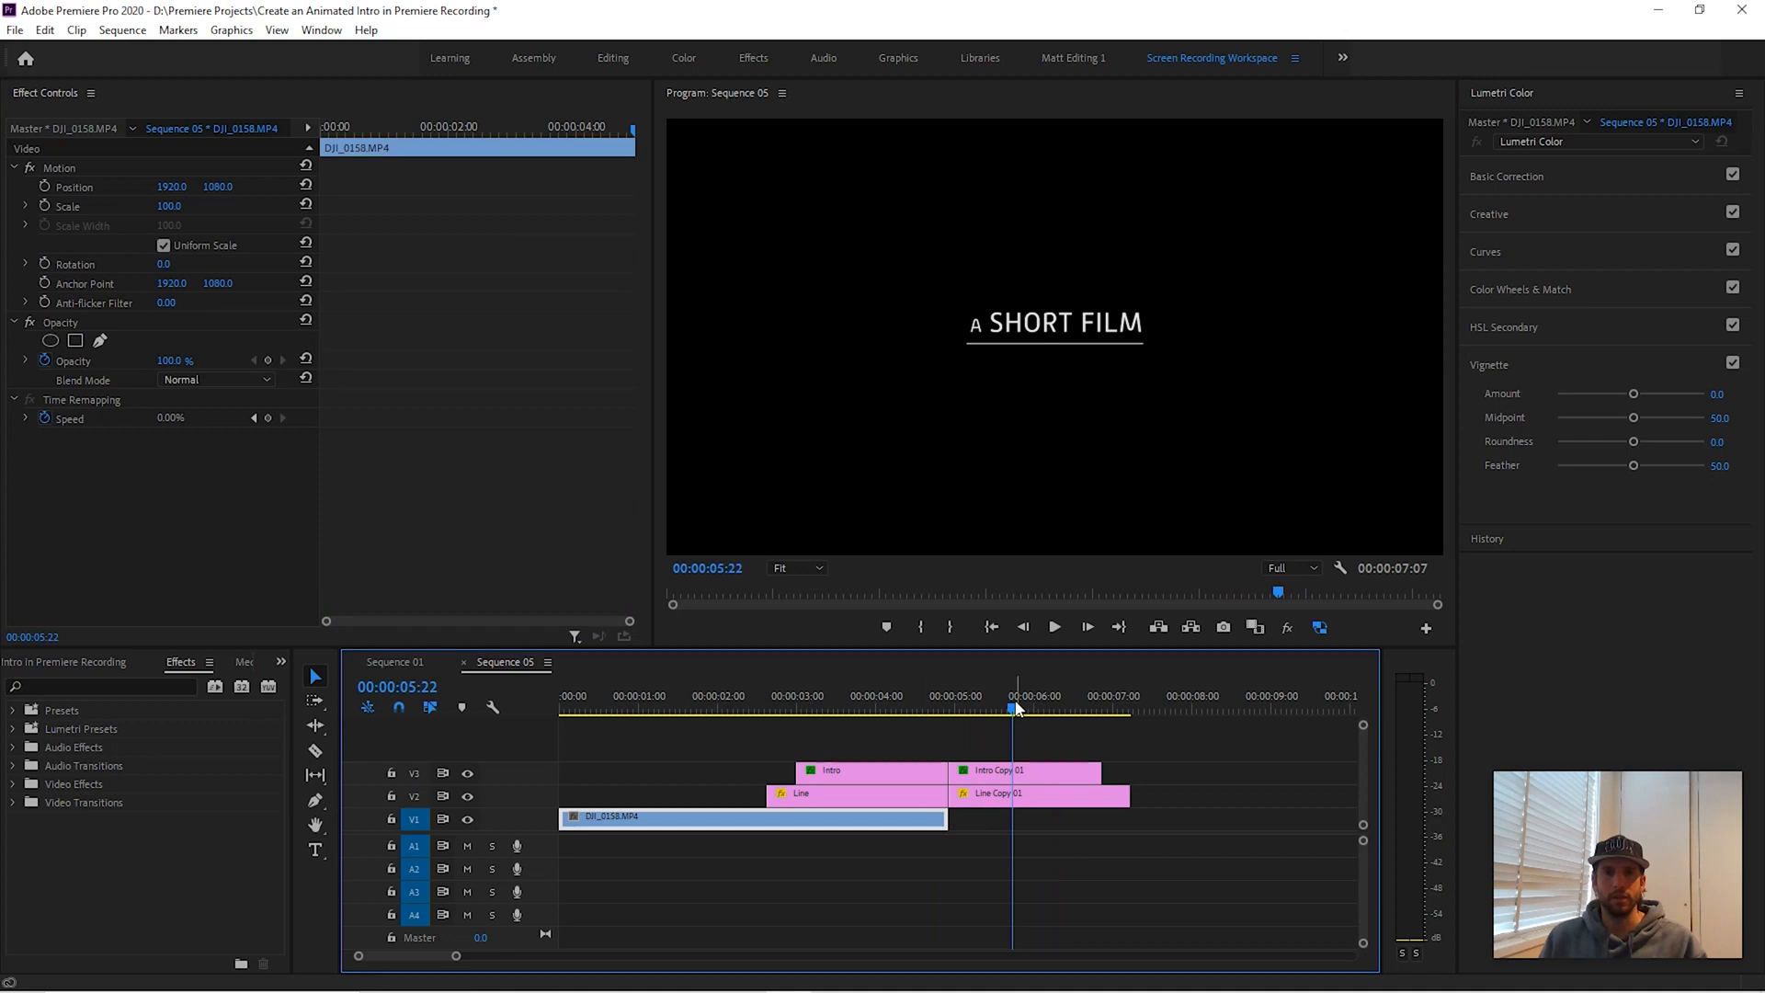
click(1026, 796)
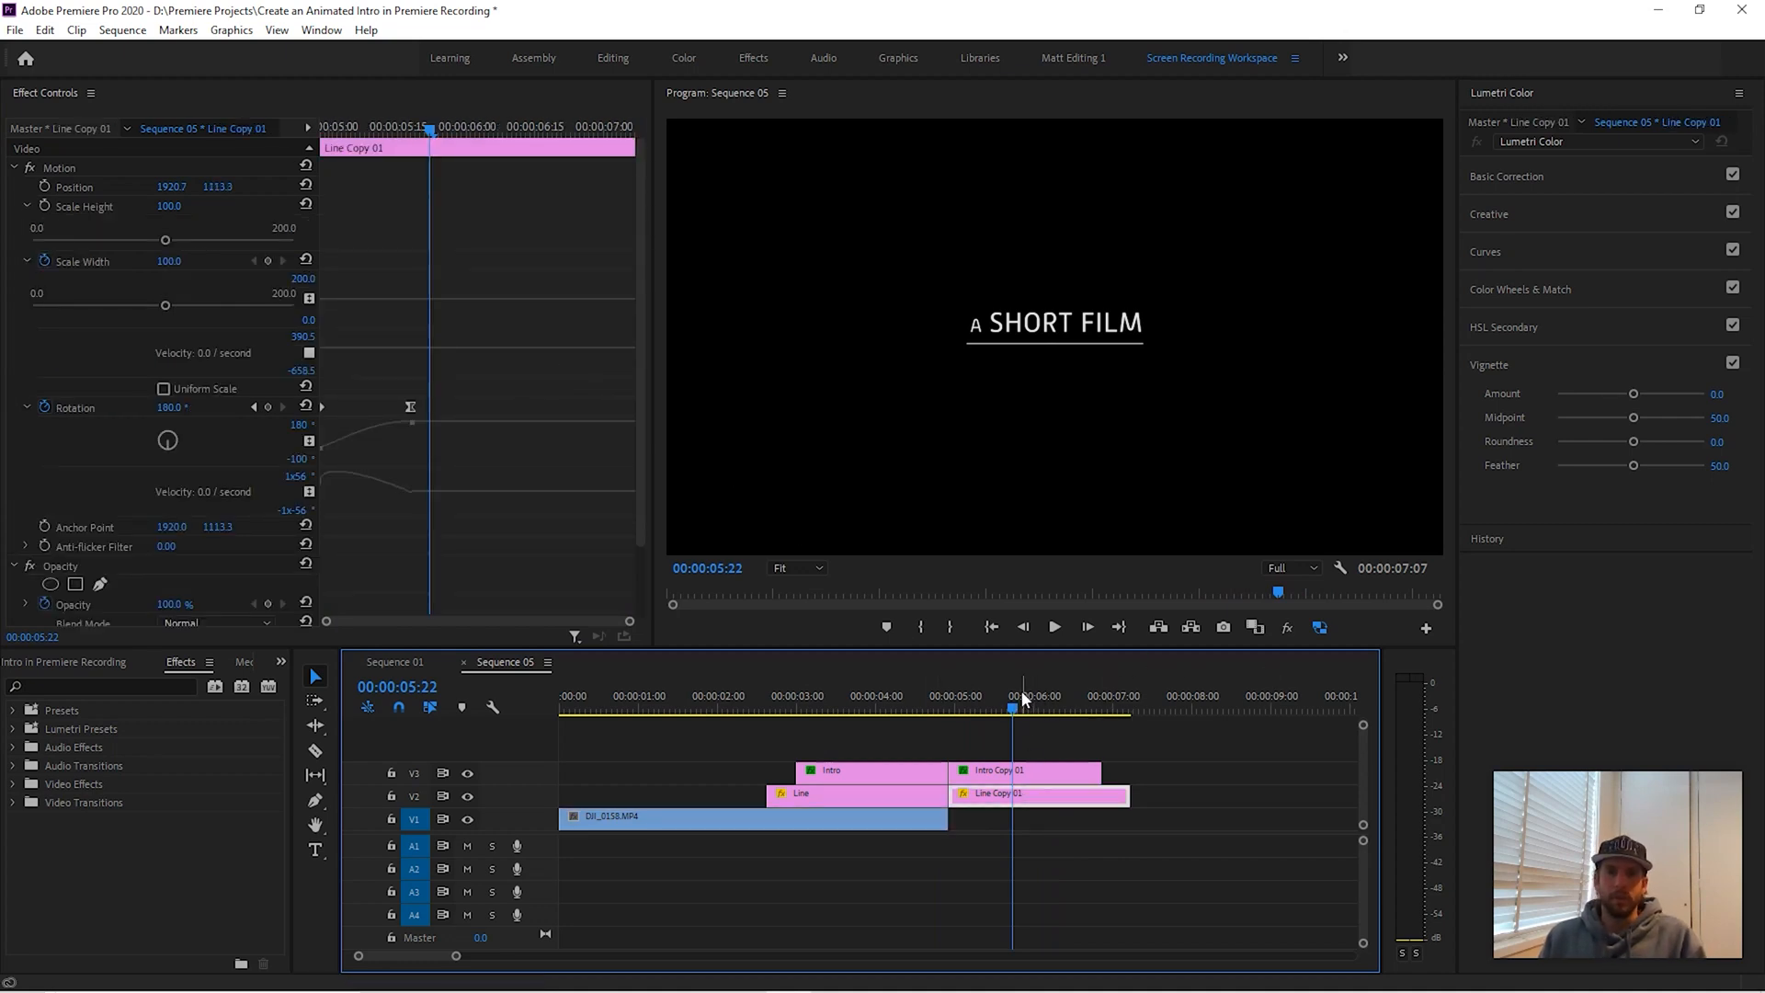
mouse_move(1017, 700)
mouse_down()
mouse_move(983, 701)
mouse_move(1051, 696)
mouse_move(1002, 696)
mouse_up()
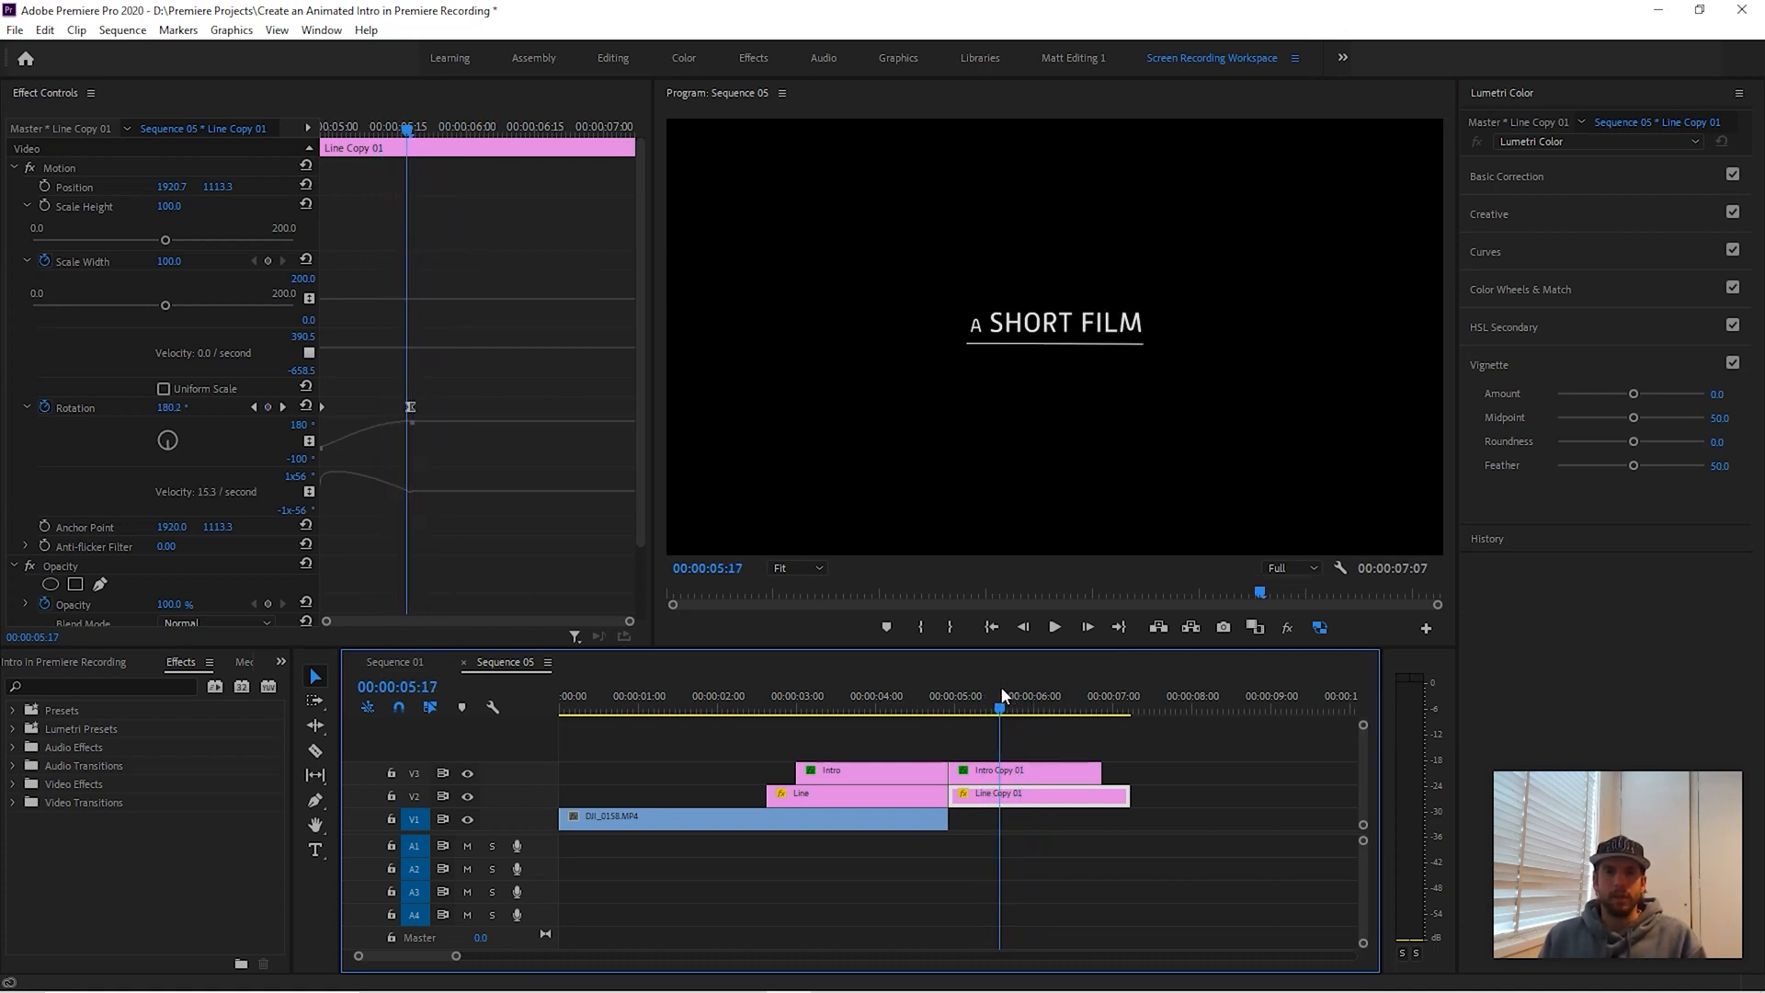
- Add a Mask Path keyframe to Mask (1) of Intro Copy 01 at the start of the clip, 00:00:04:28
click(1016, 778)
drag(1000, 710, 956, 709)
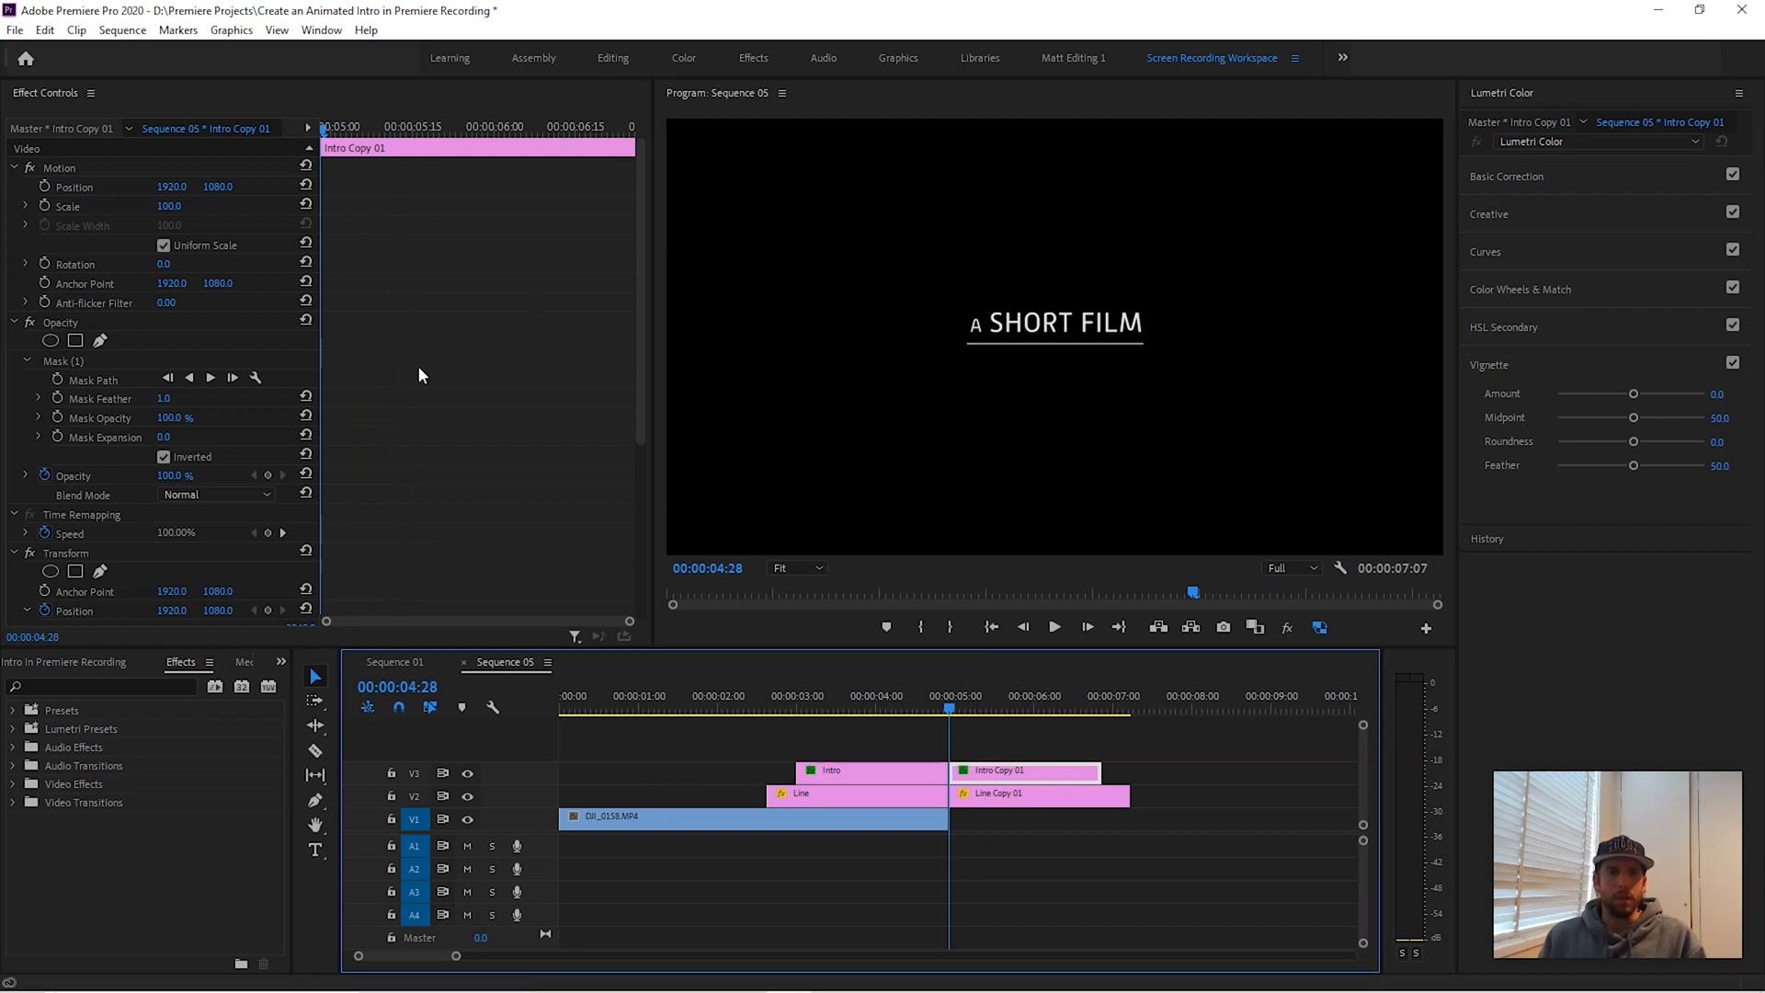
click(64, 363)
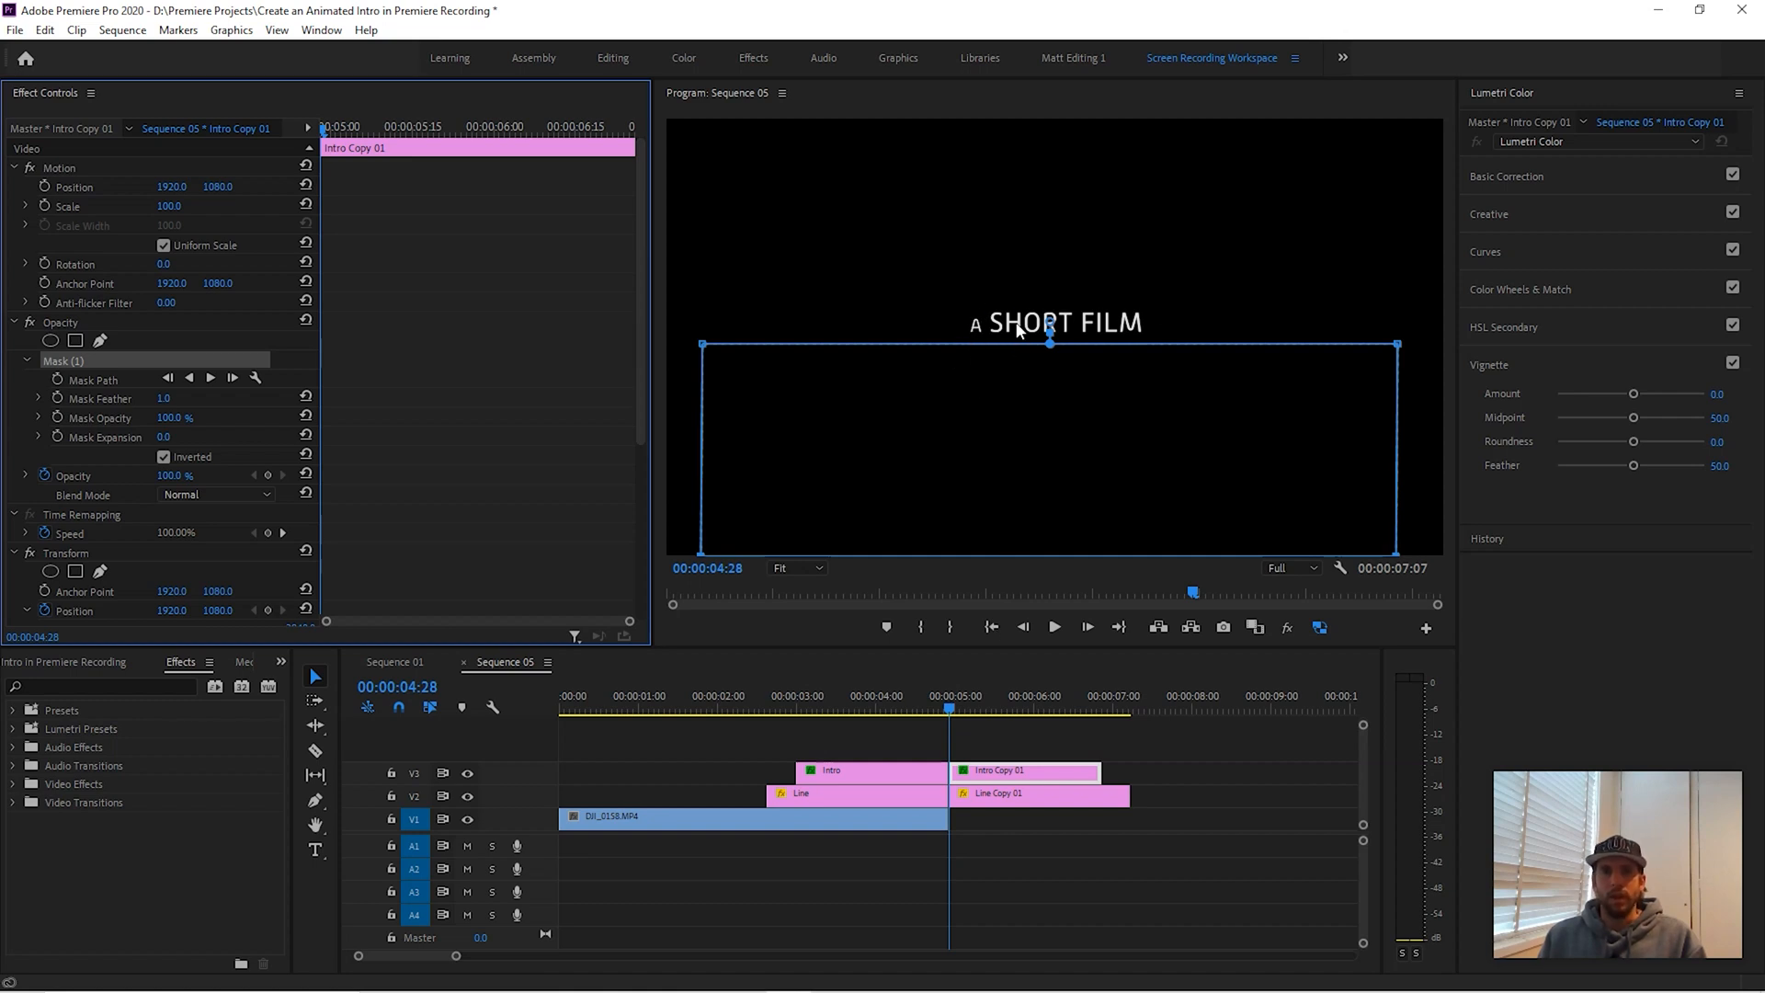
mouse_move(950, 708)
mouse_down()
mouse_move(977, 707)
mouse_move(950, 708)
mouse_up()
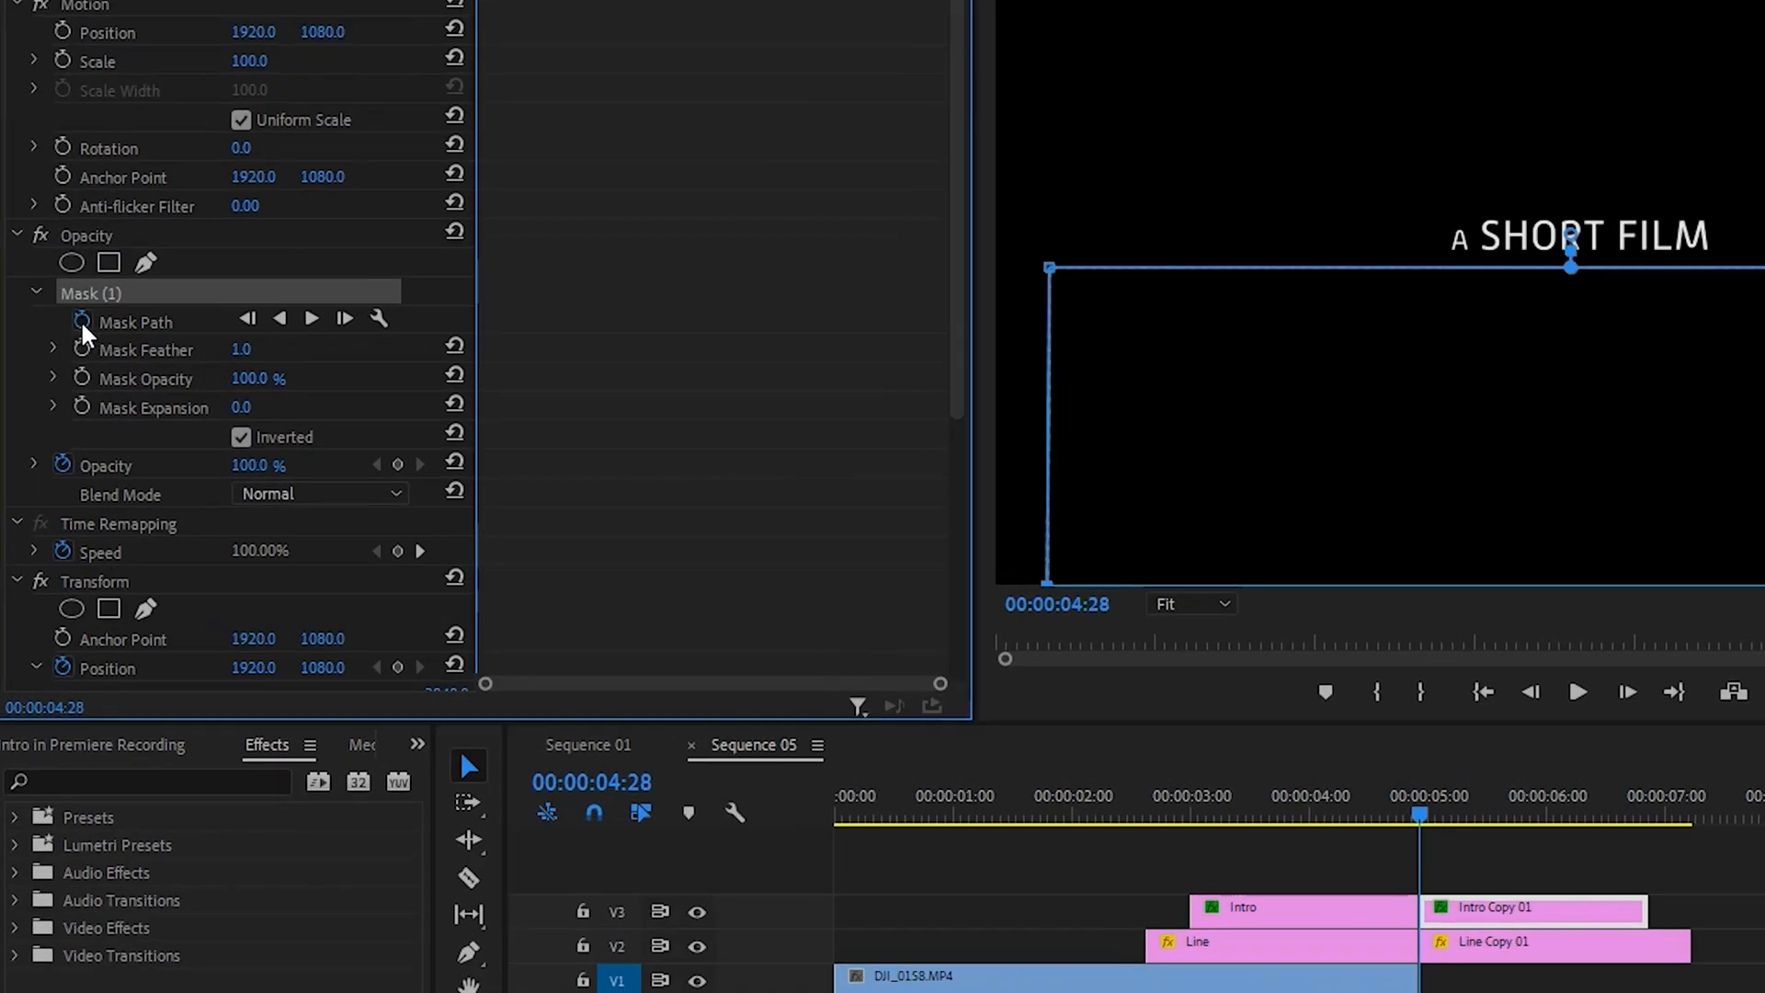
click(57, 380)
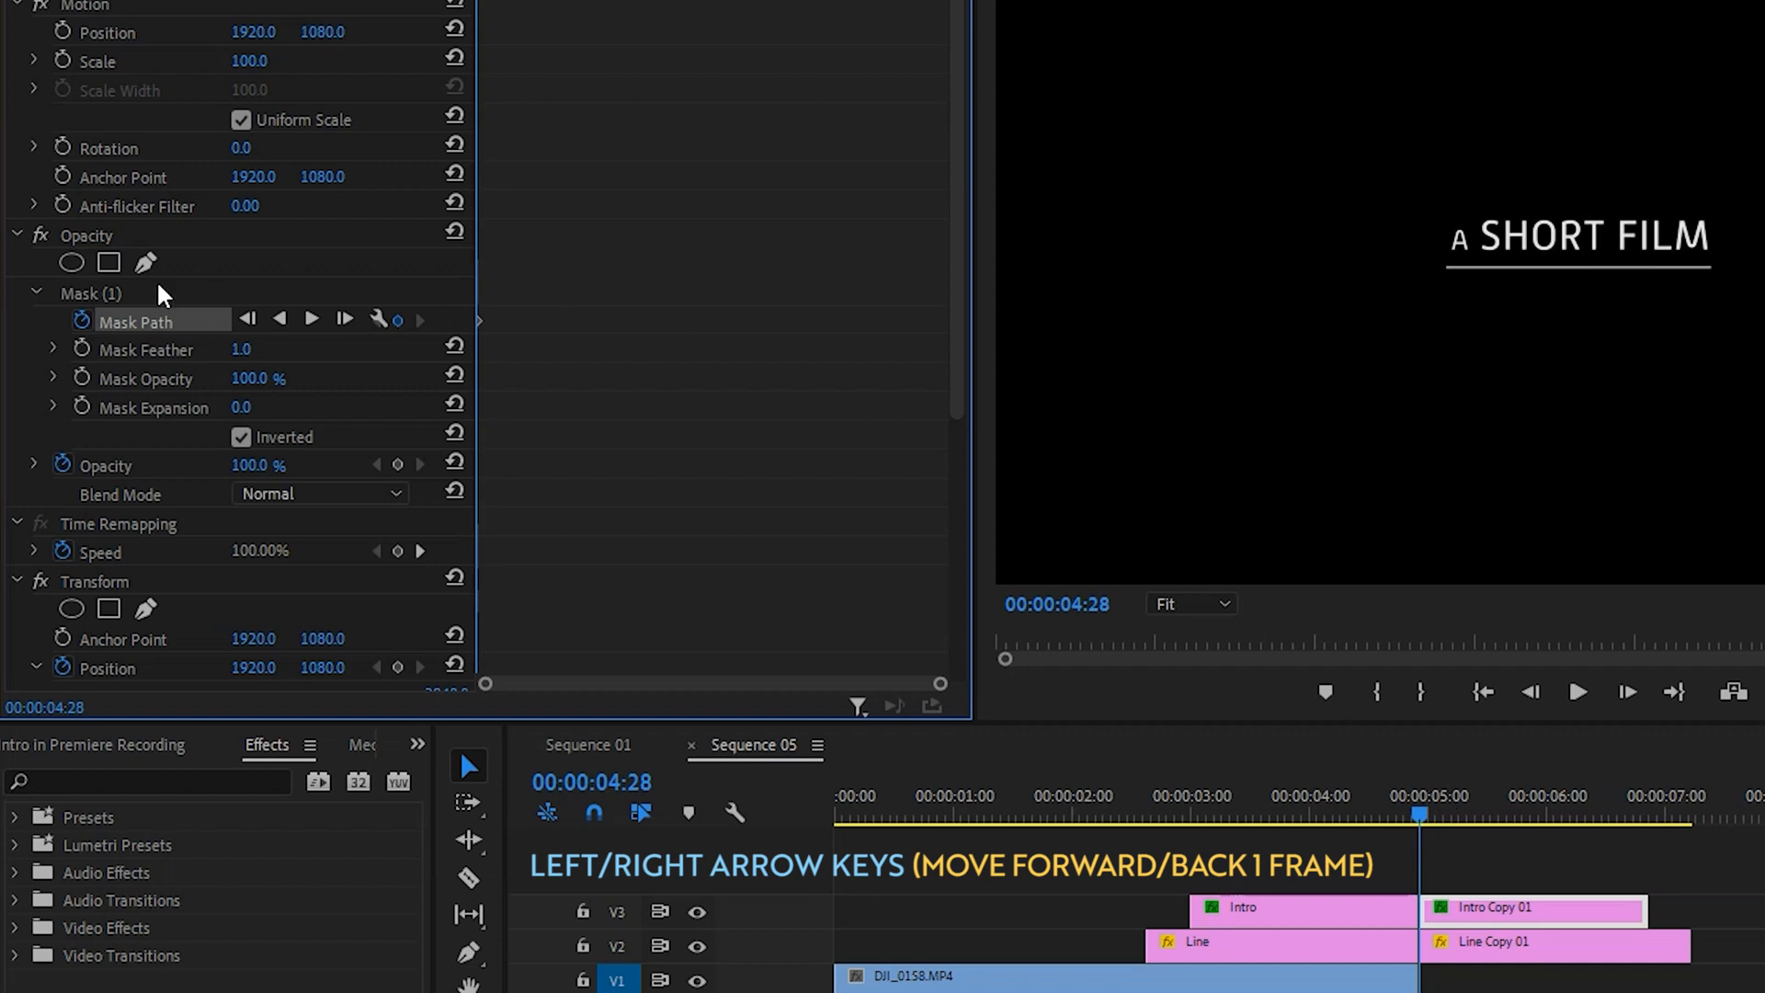
- At 00:00:04:29, rotate Mask (1) of Intro Copy 01 to the underline's angle and align its edge with the line at 150% zoom
click(108, 296)
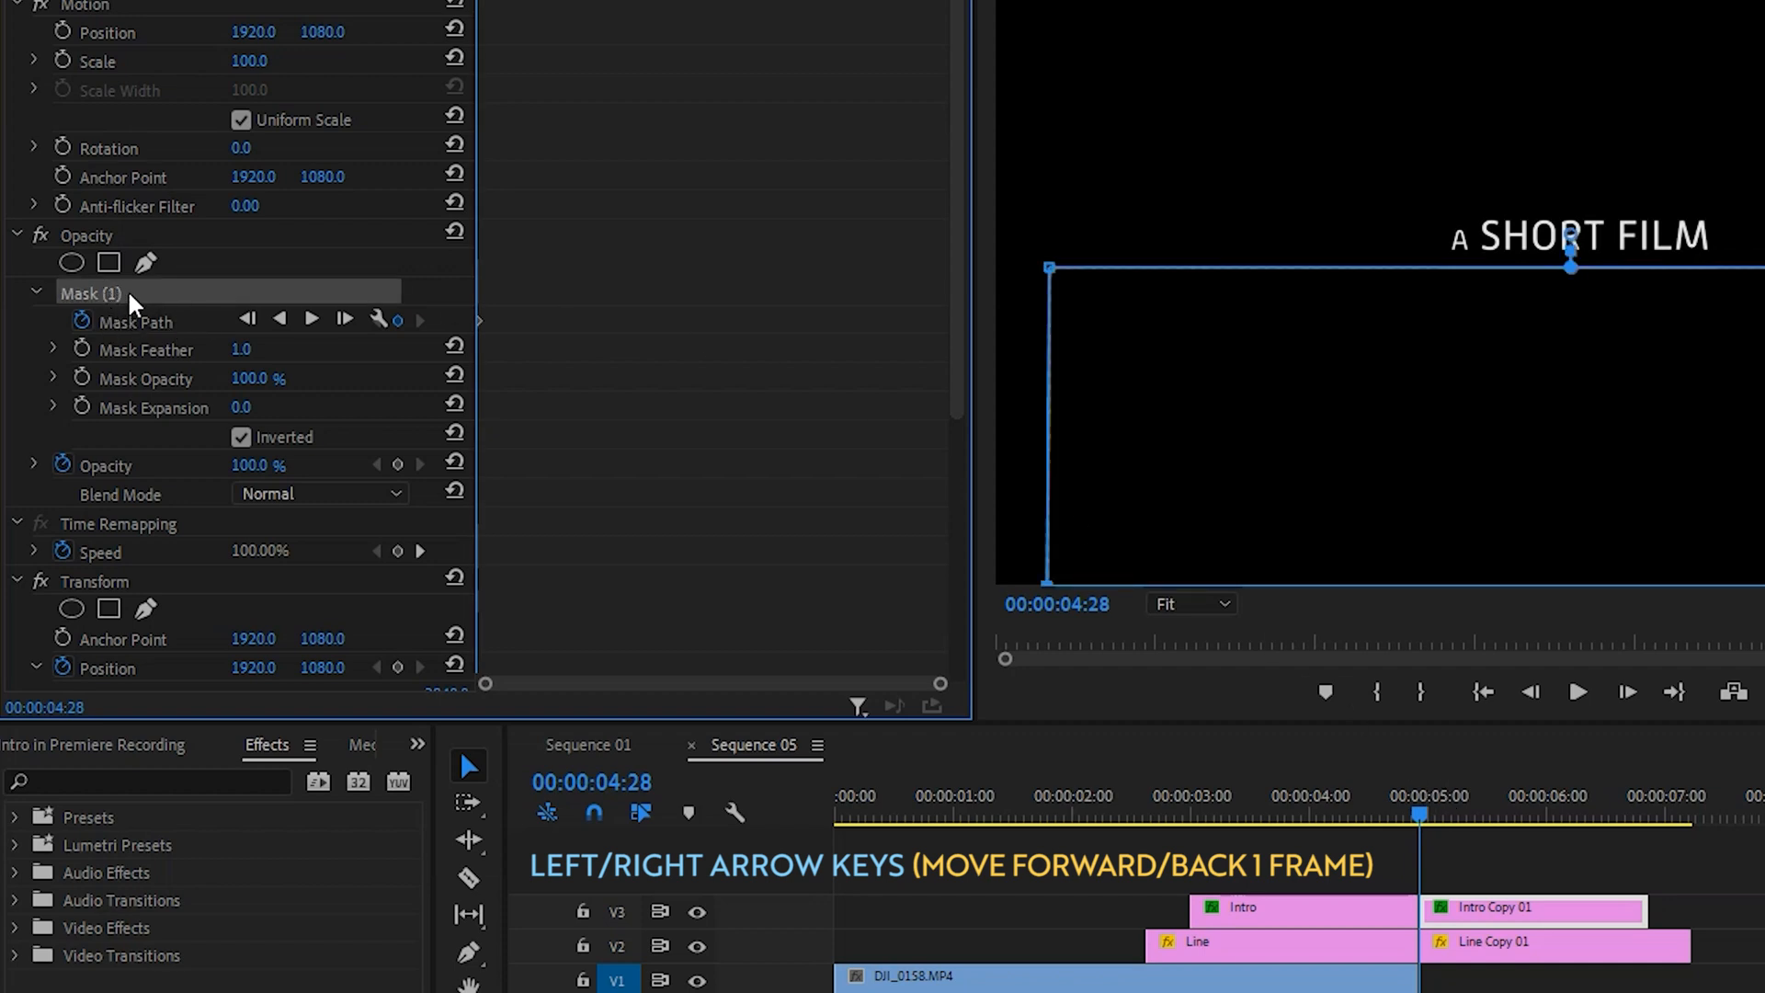
key(Right)
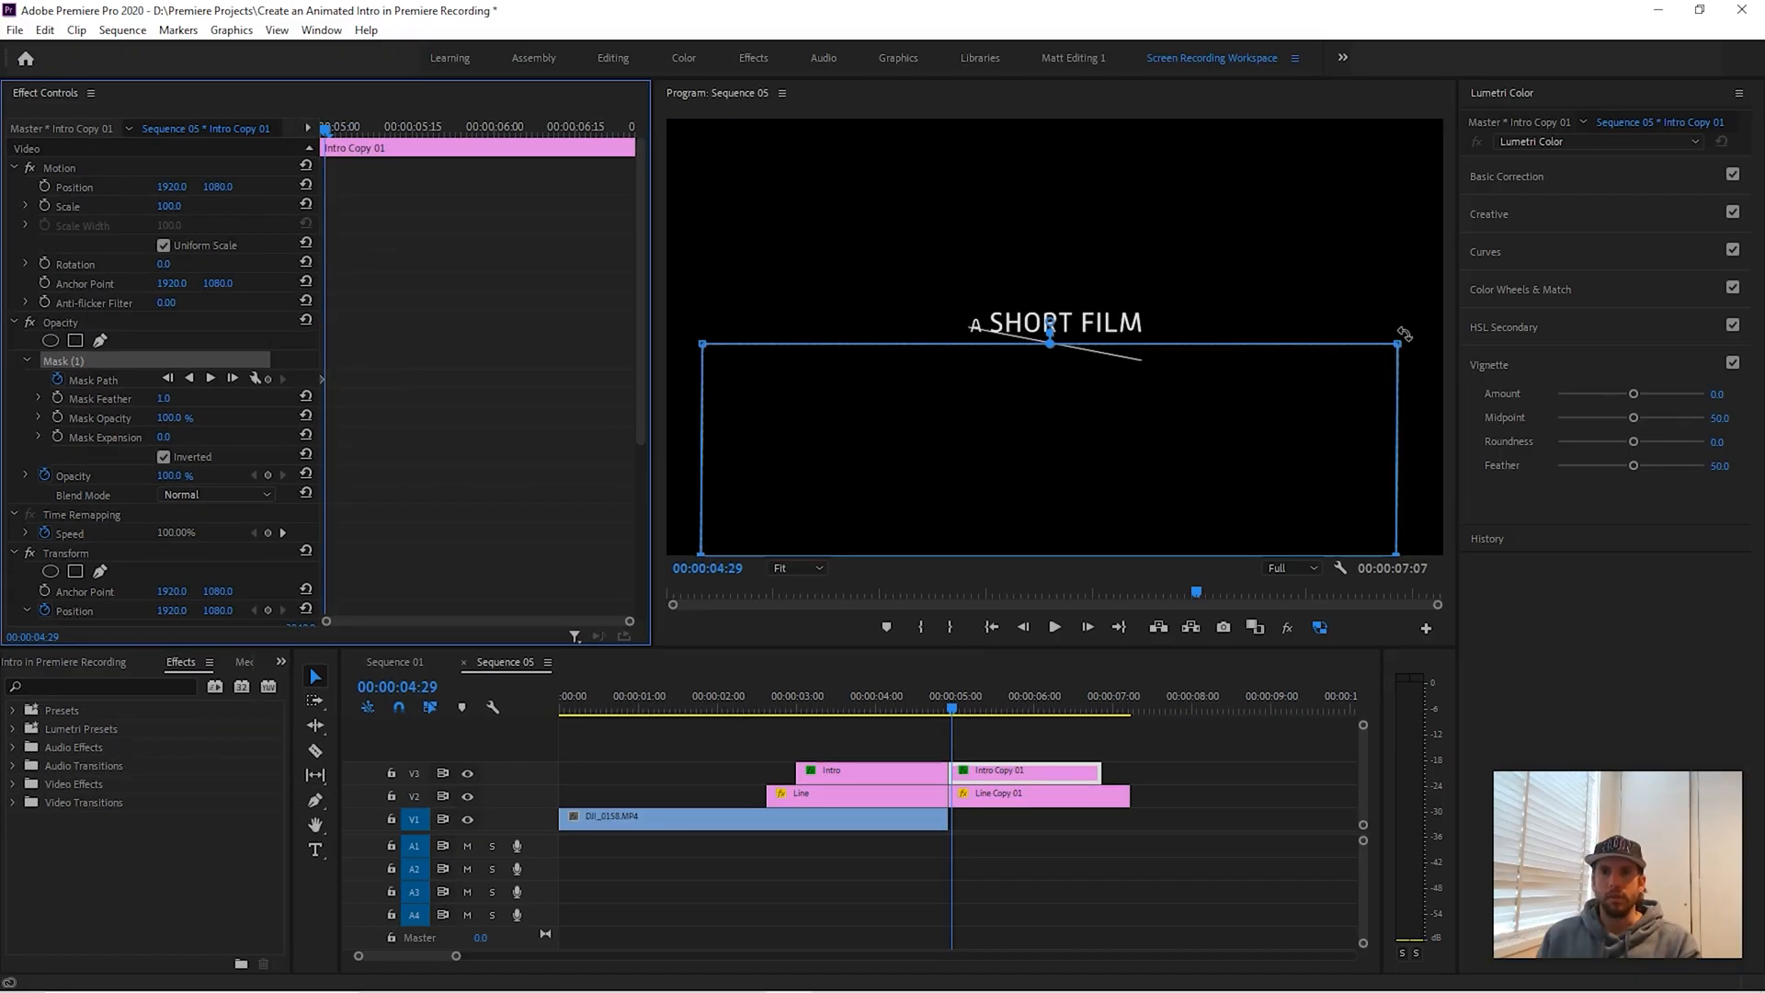
drag(1407, 332, 1404, 410)
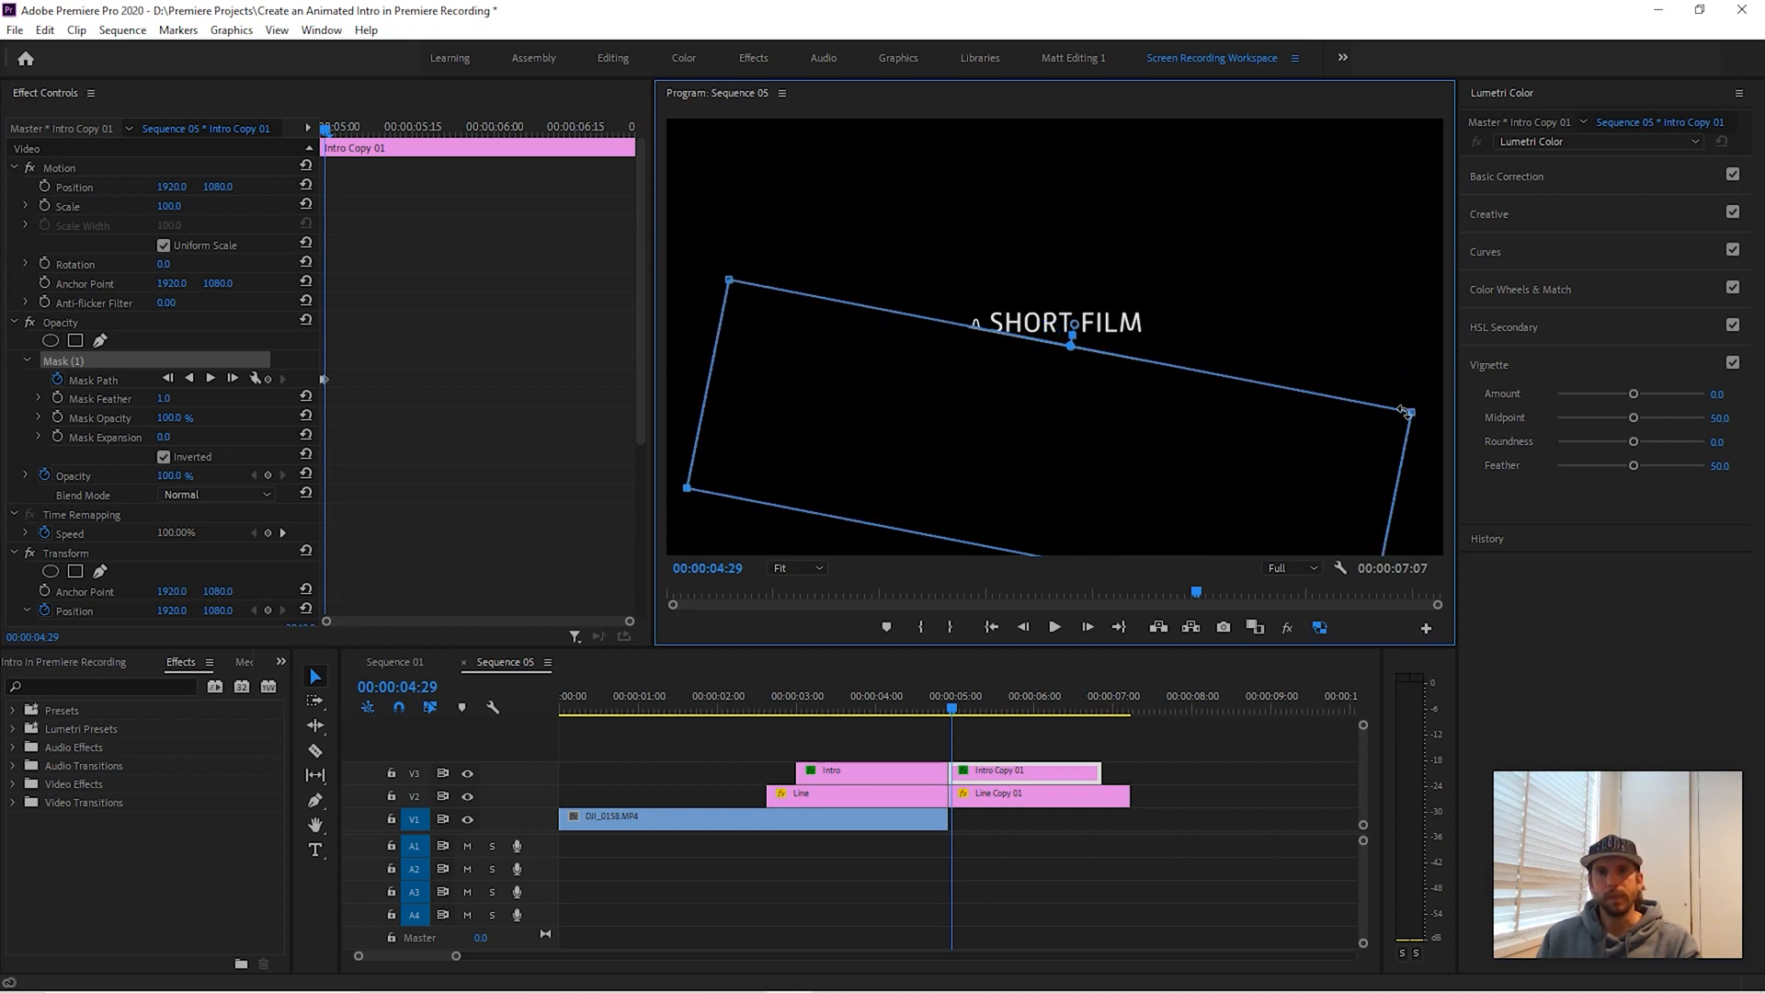
click(798, 568)
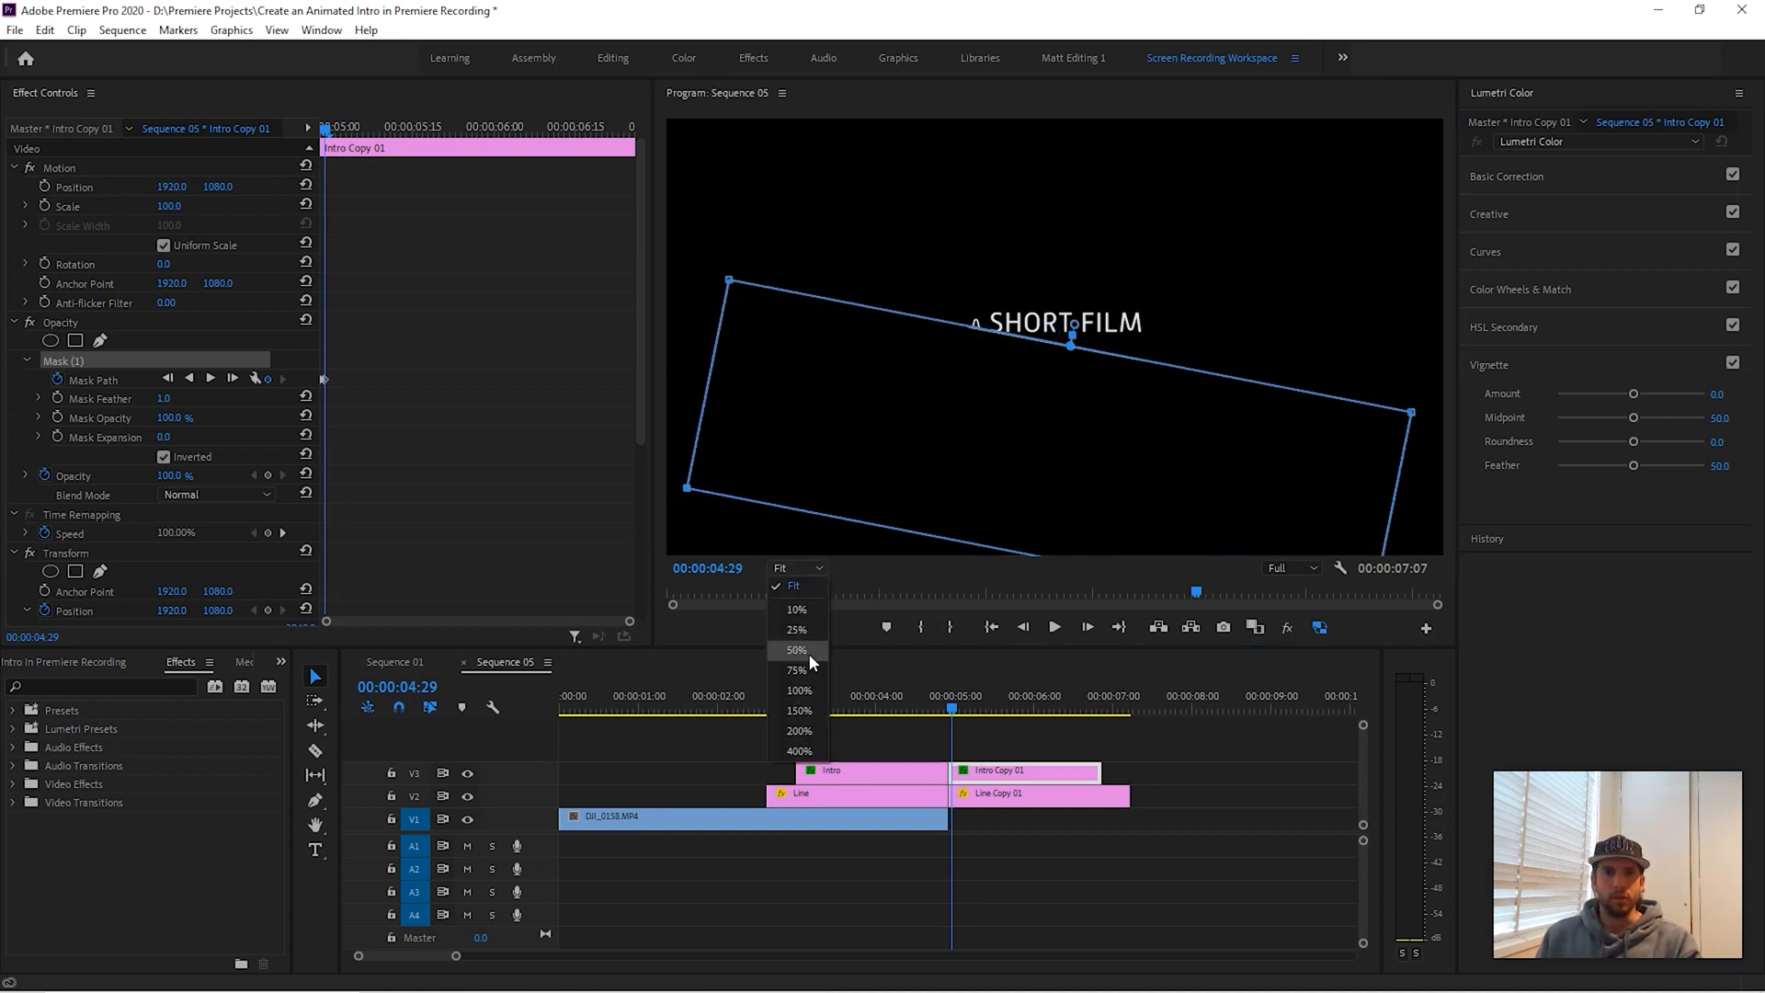
click(802, 711)
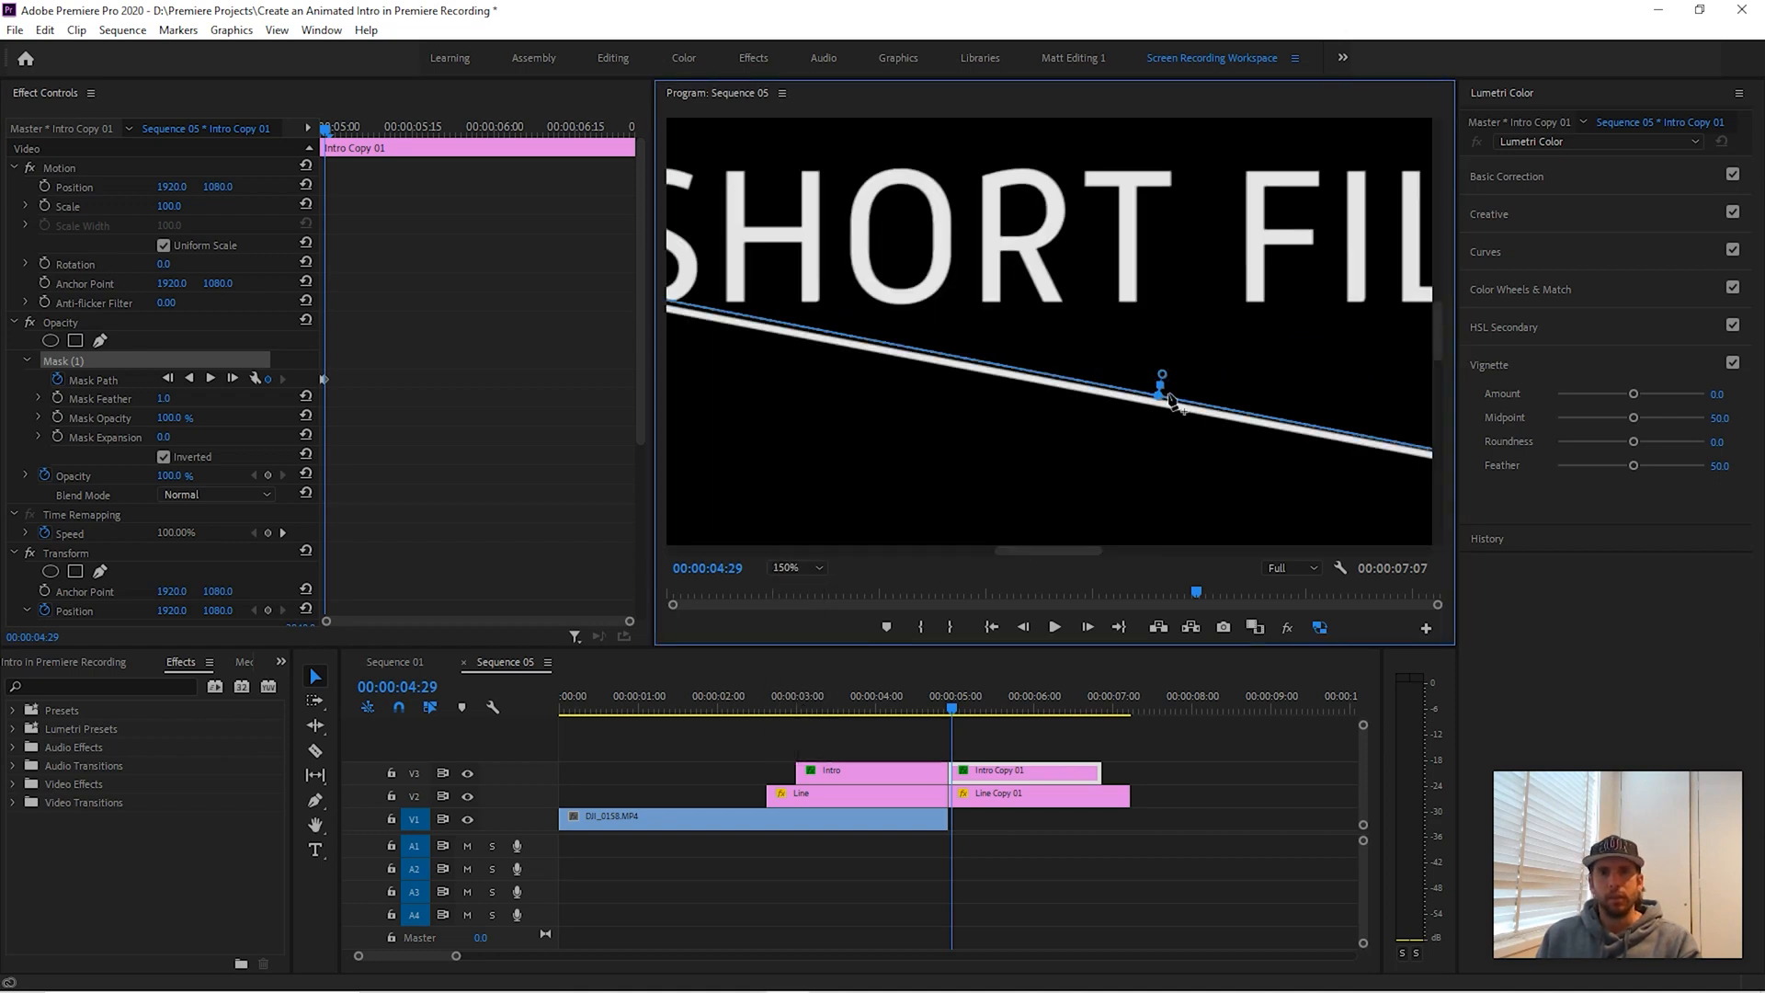
drag(1186, 441, 1180, 445)
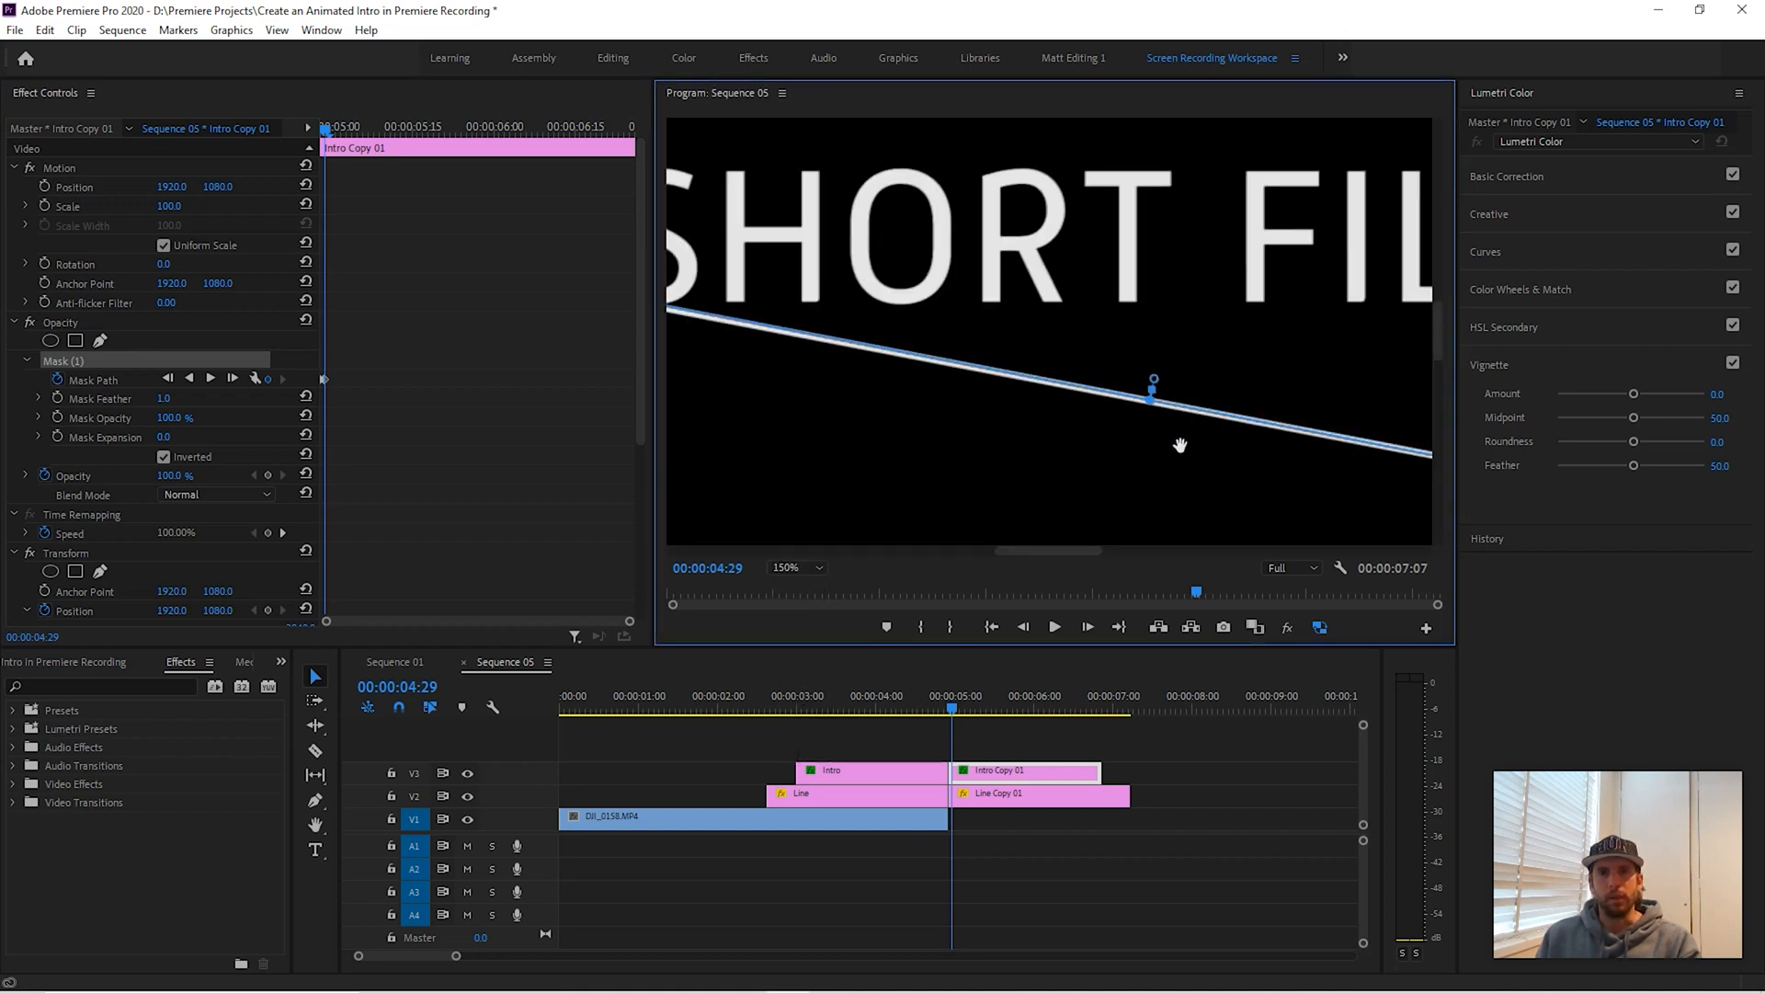
click(819, 568)
click(806, 589)
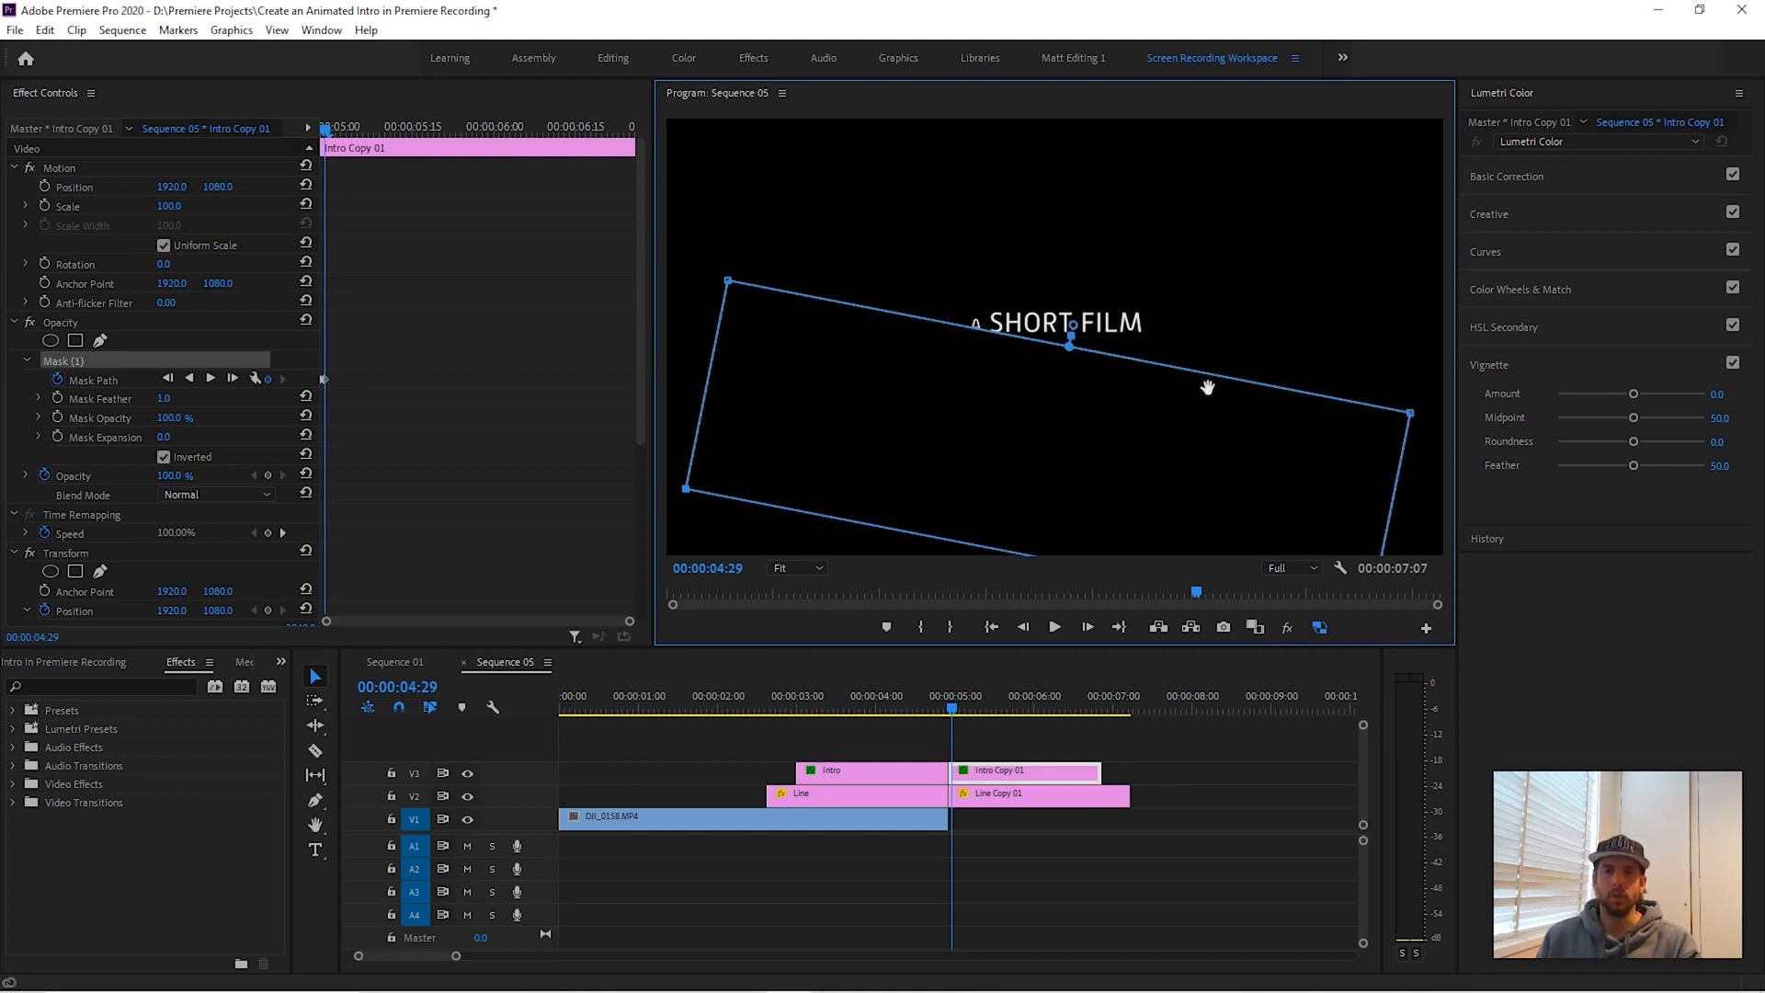
- At 00:00:05:00, rotate Mask (1) further clockwise and shift it so its upper edge follows the tilted underline
click(954, 712)
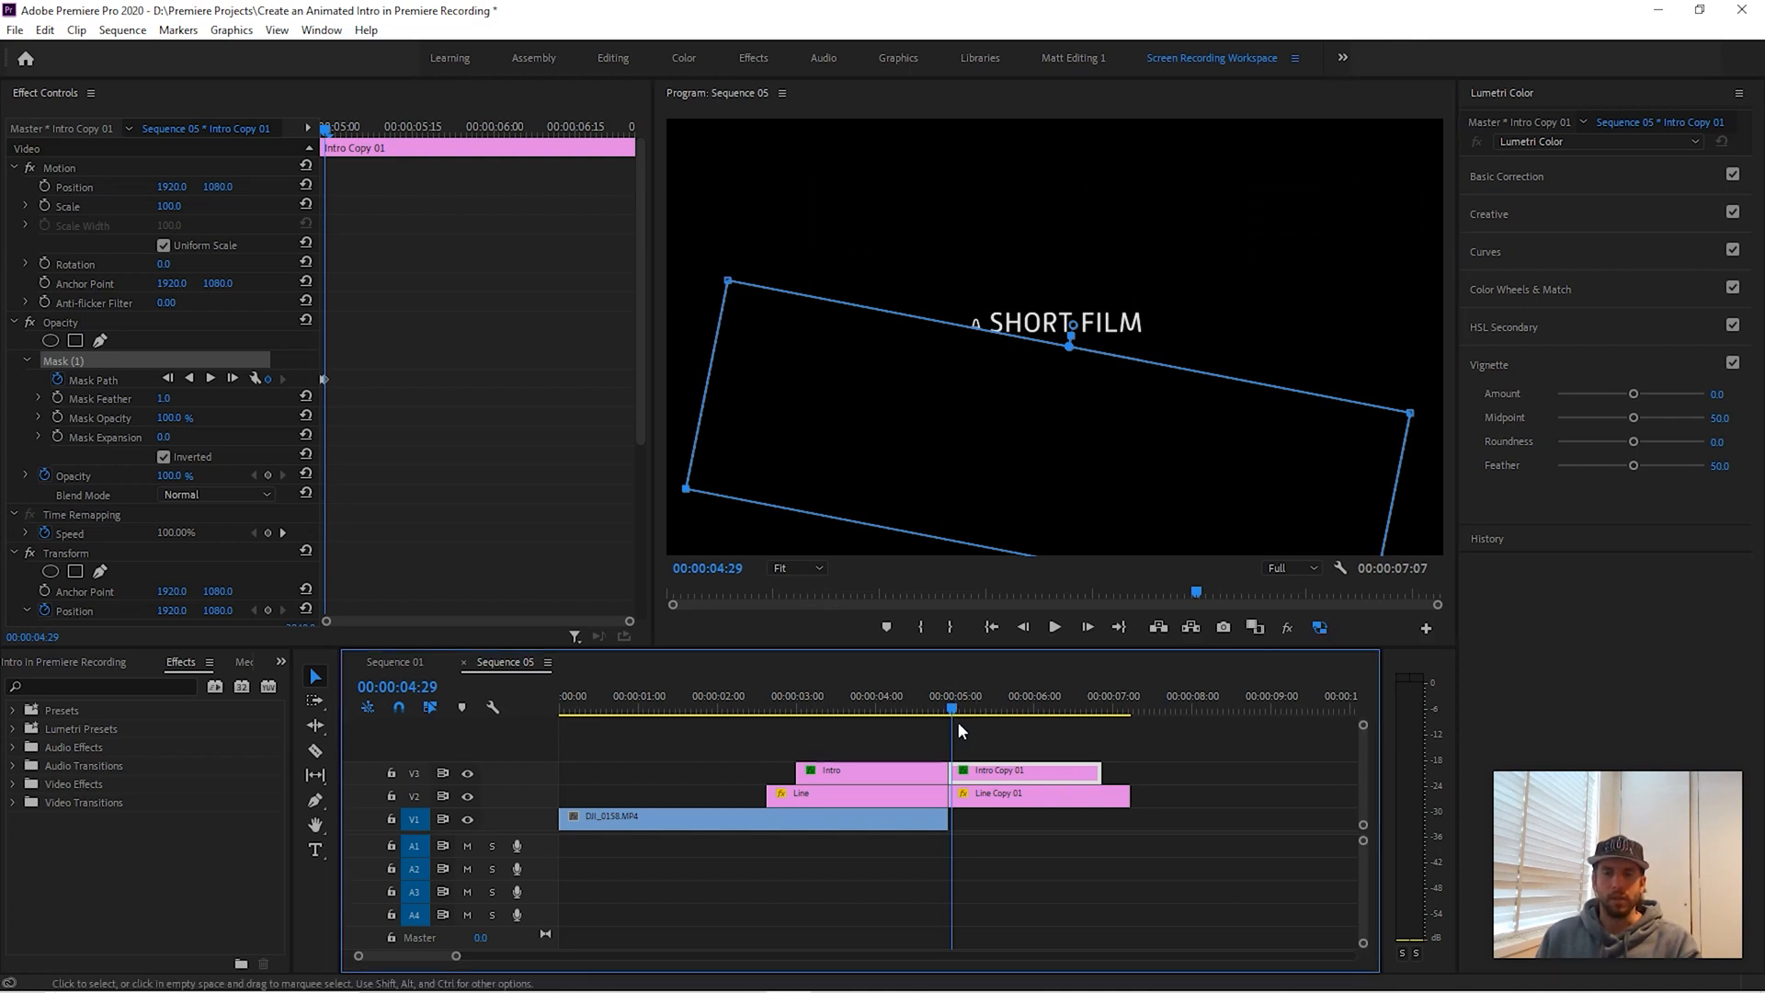
key(Right)
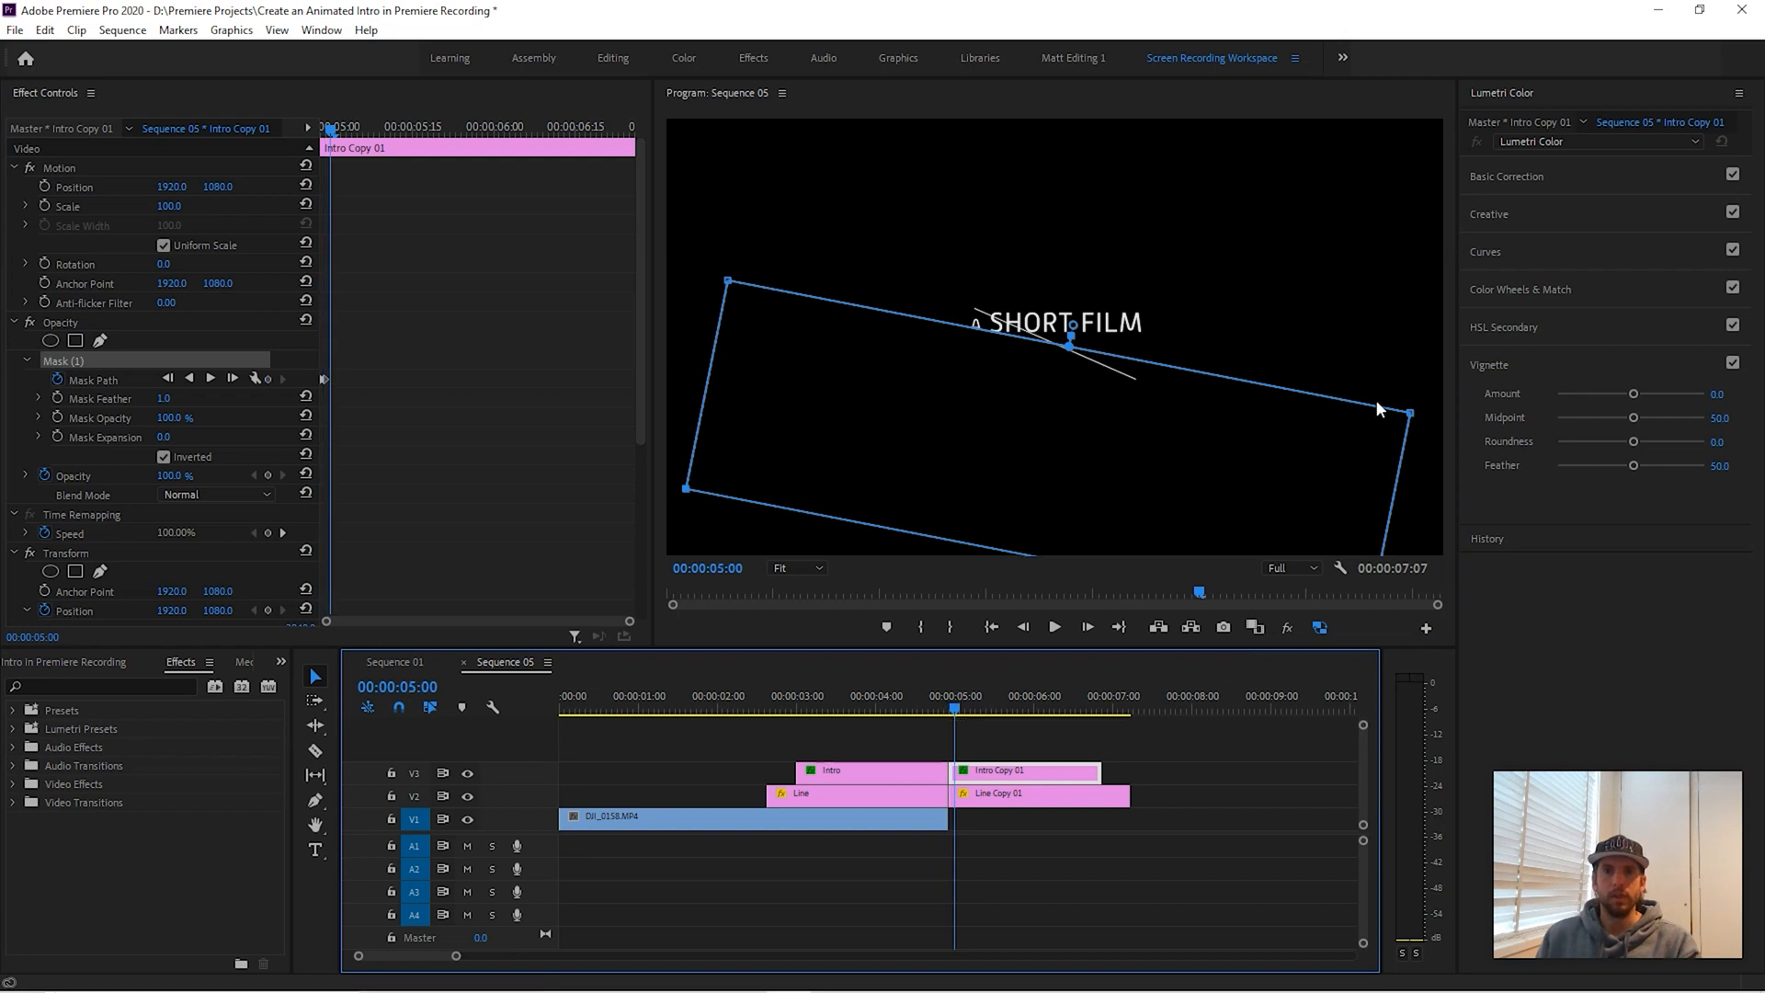
drag(1379, 409, 1400, 499)
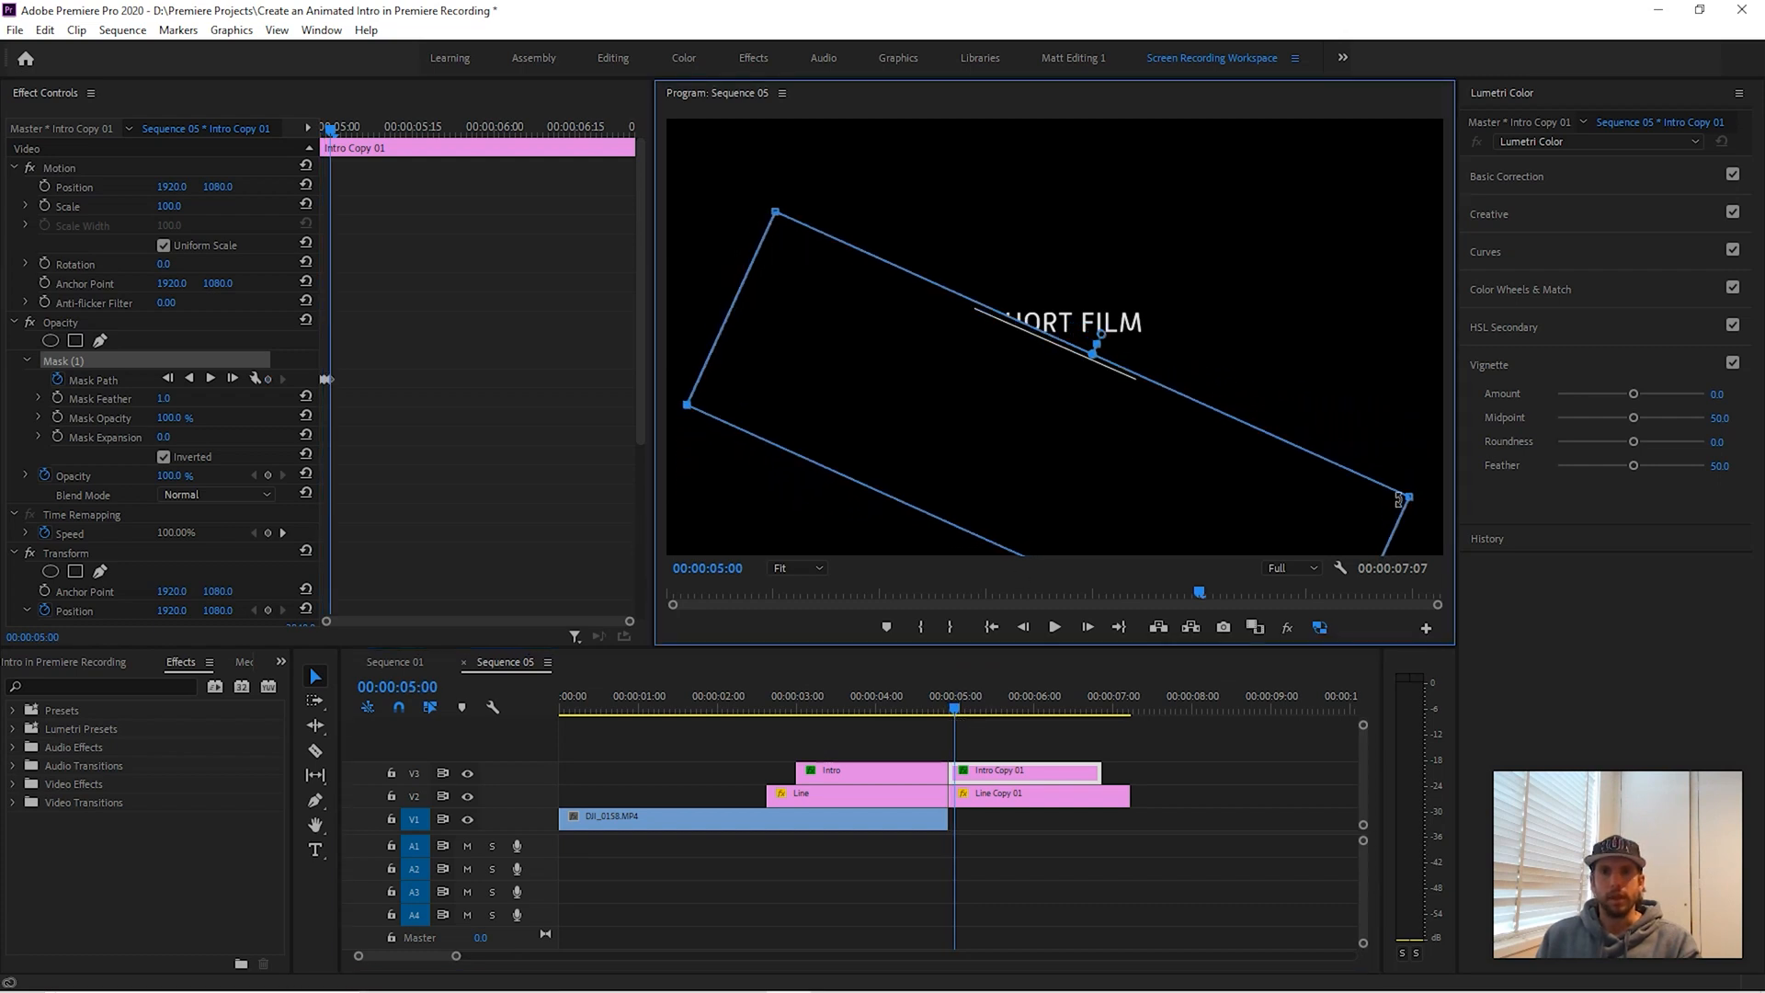
drag(1238, 464, 1201, 454)
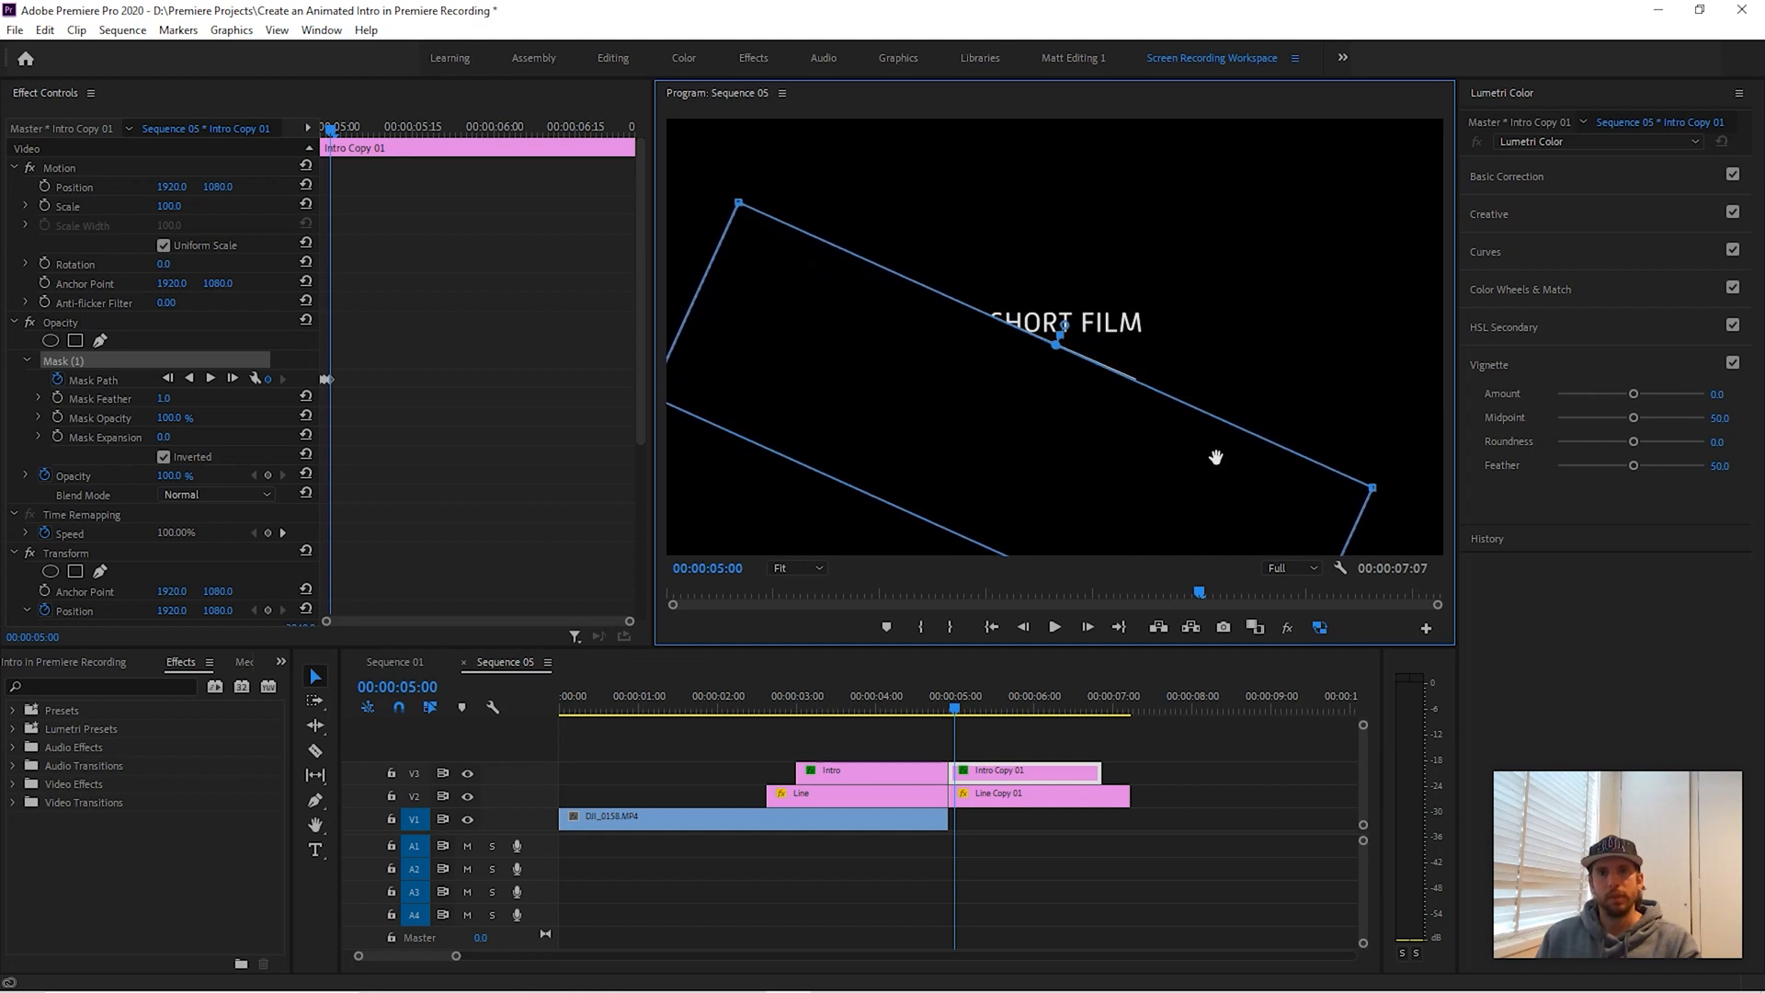
drag(1372, 474, 1372, 480)
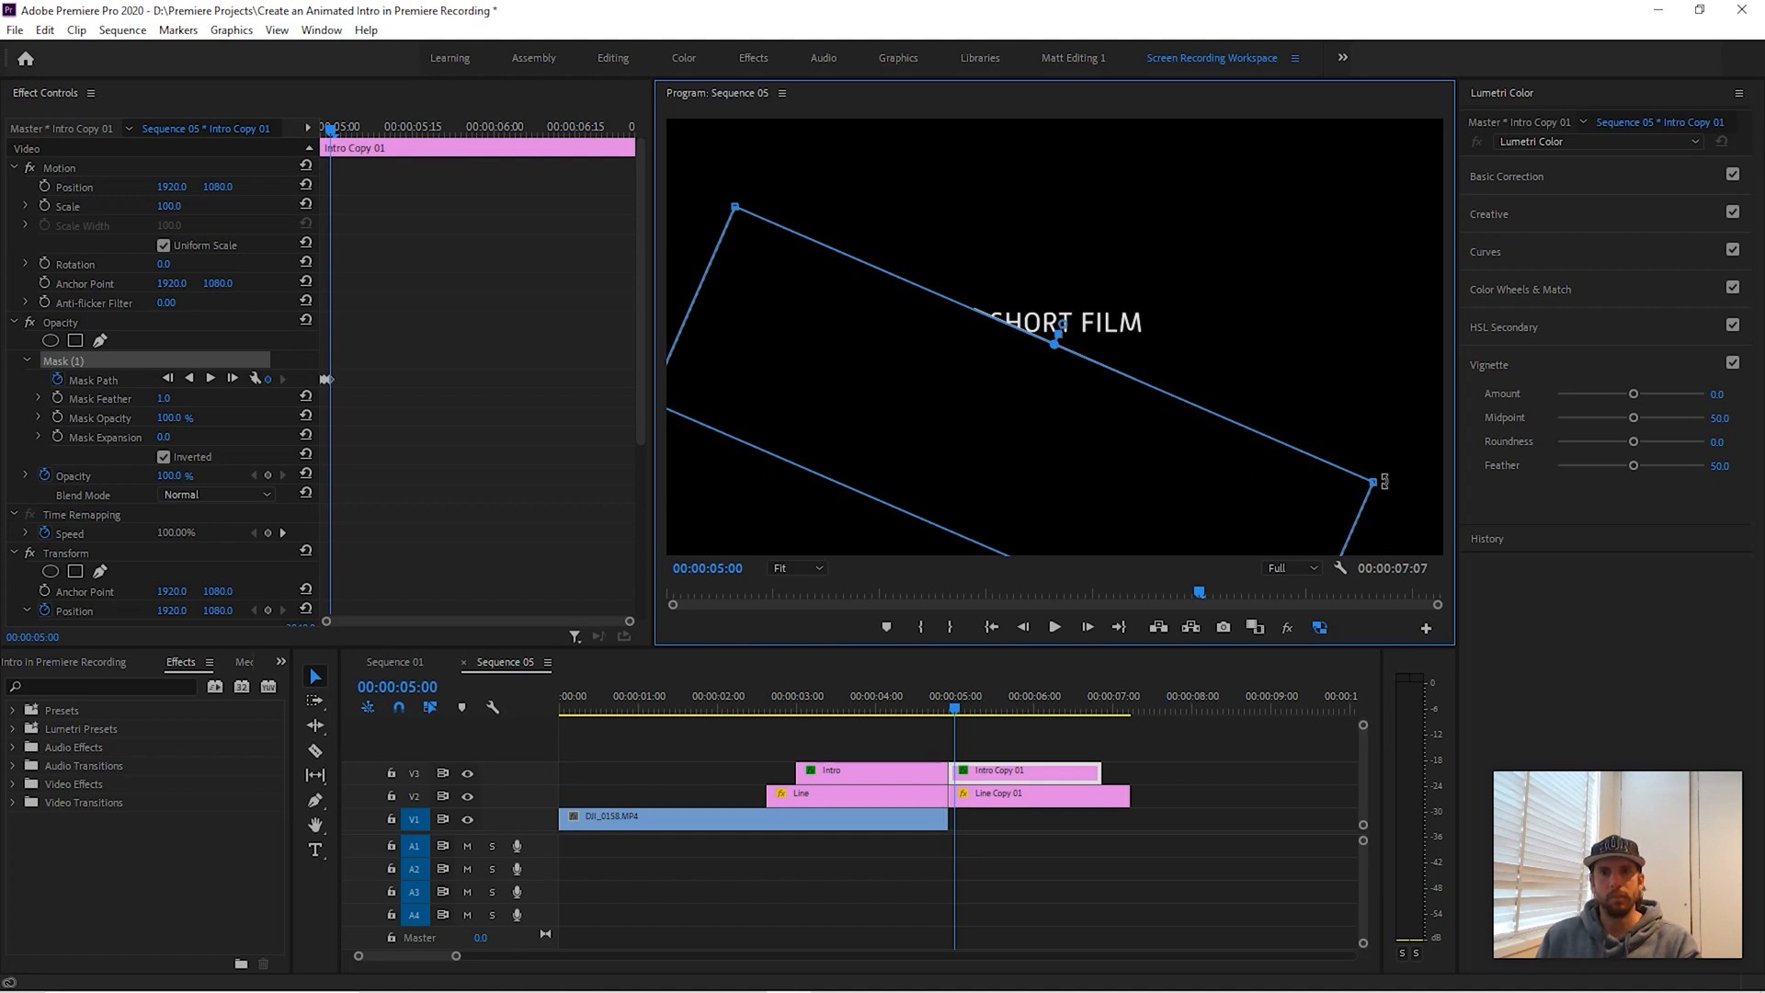
drag(1385, 482, 1384, 483)
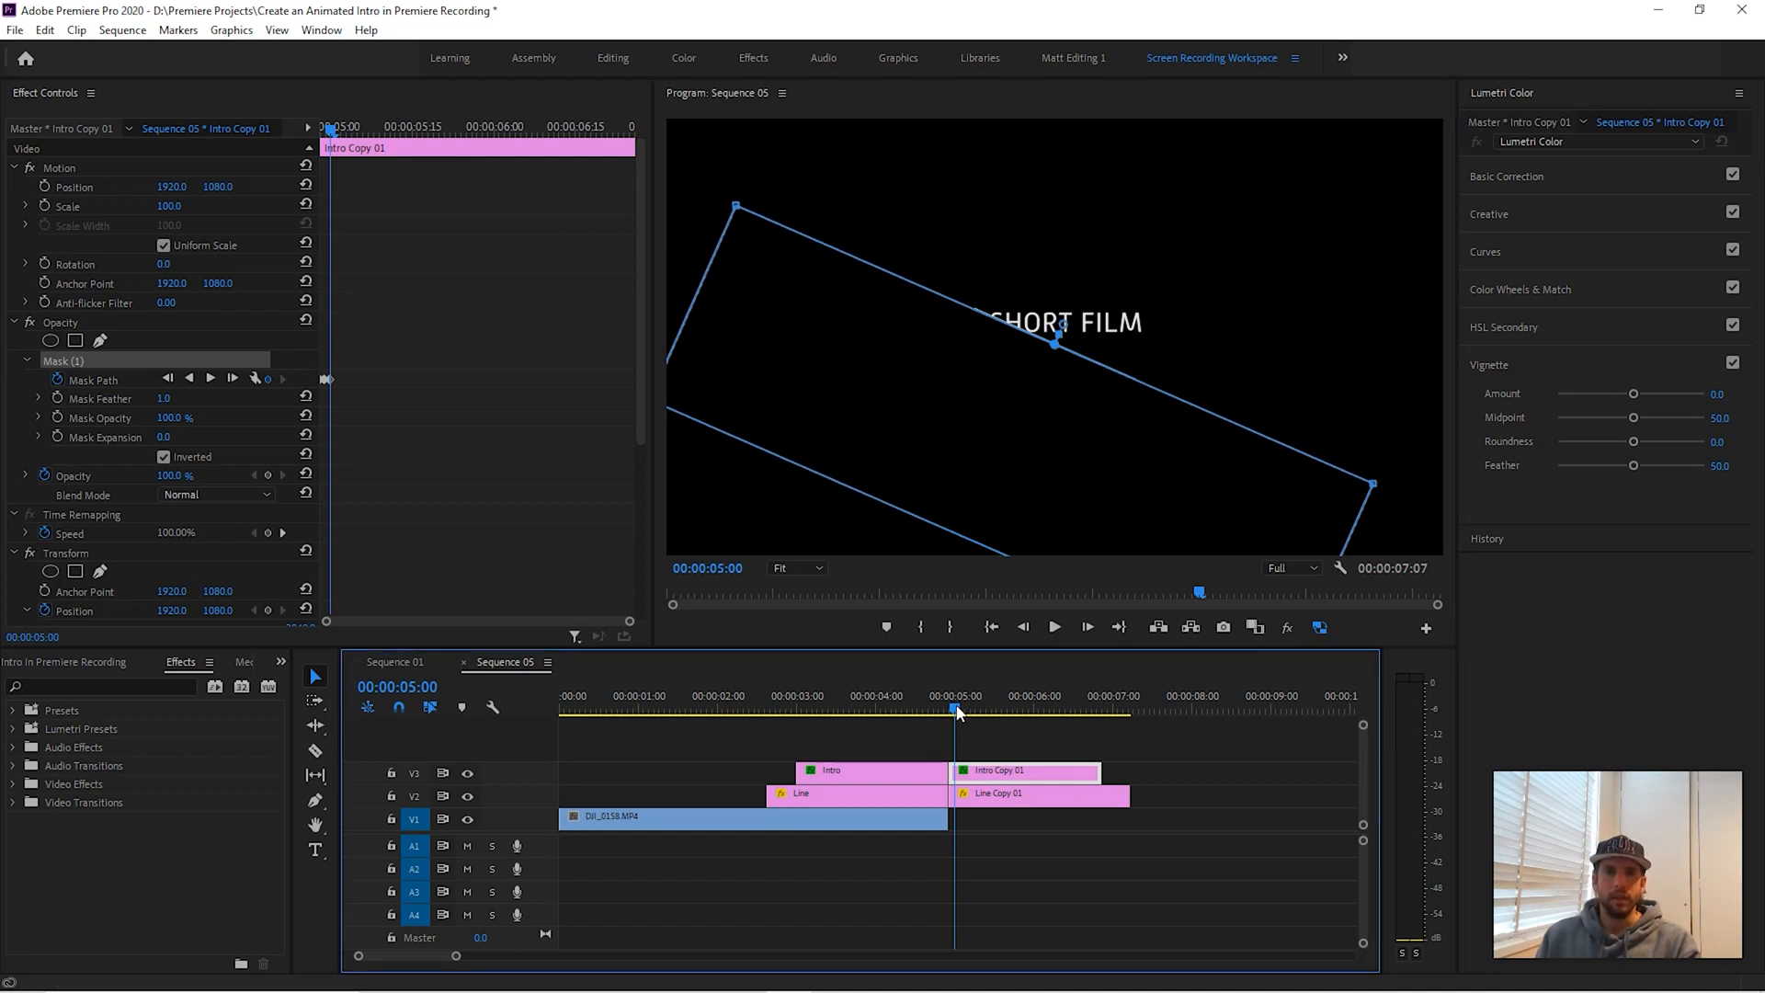
- At 00:00:05:01, rotate and reposition Mask (1) to match the underline, continuing frame by frame through 00:00:05:17
click(966, 735)
key(Right)
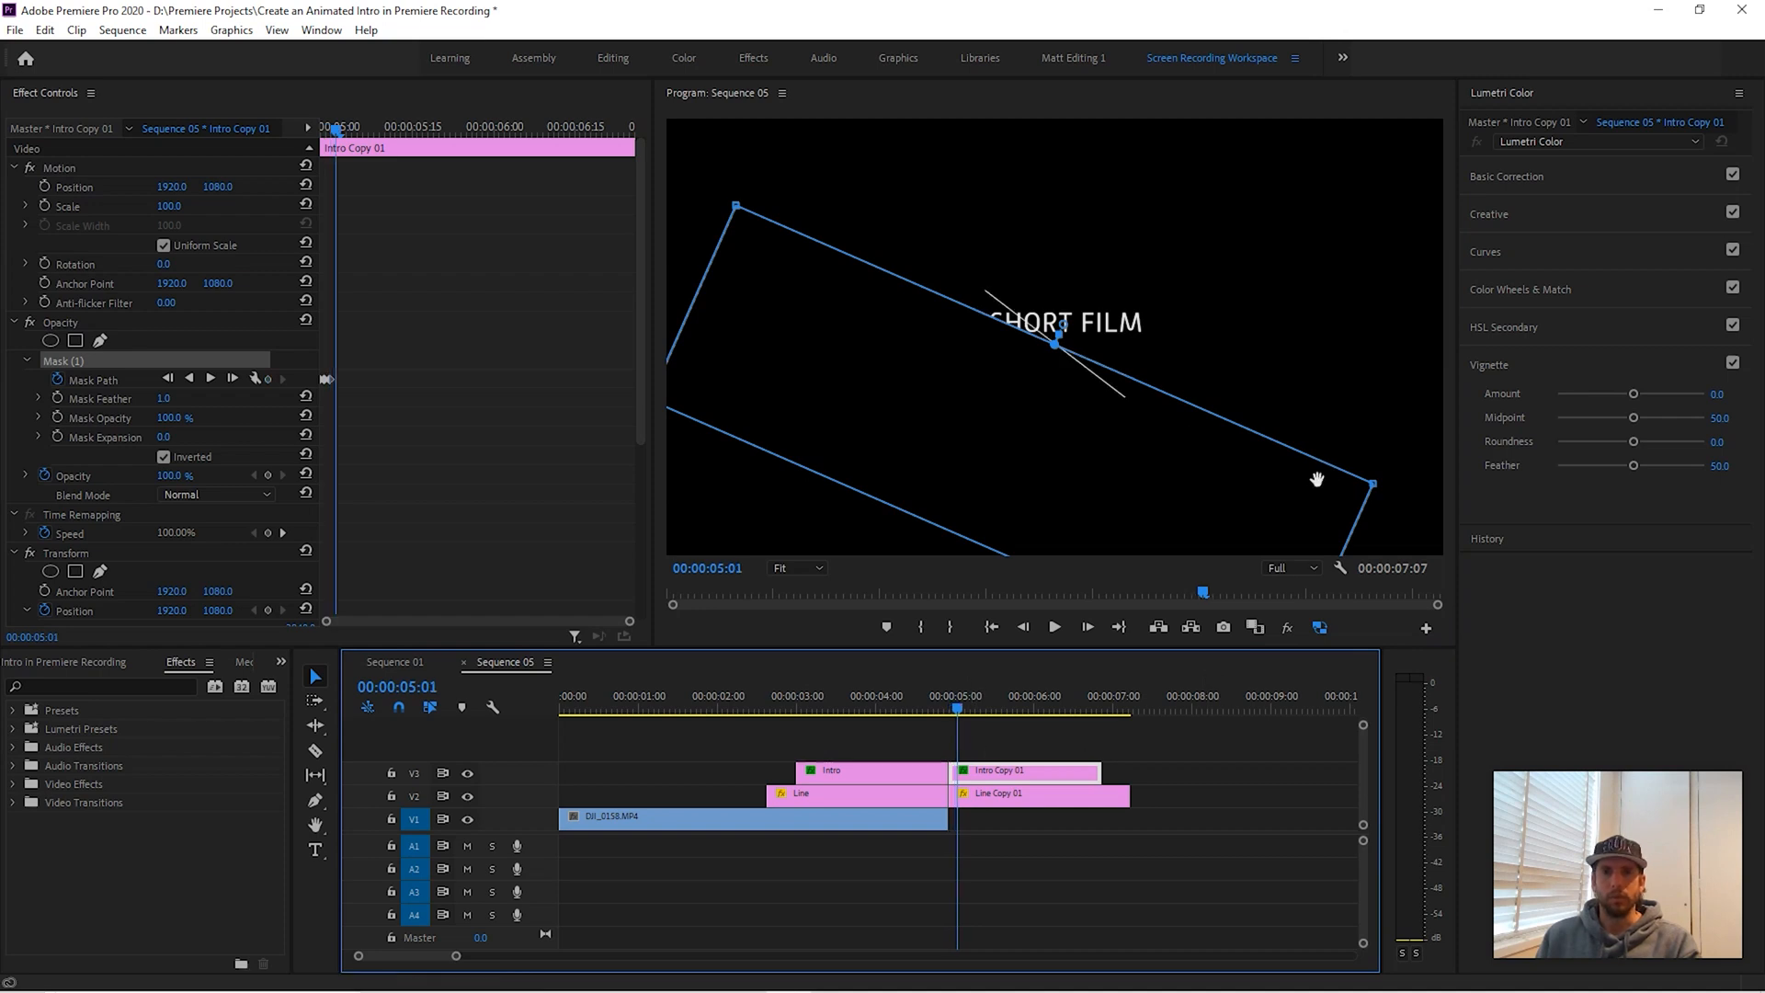
drag(1386, 477, 1338, 563)
drag(1157, 469, 1153, 471)
click(958, 711)
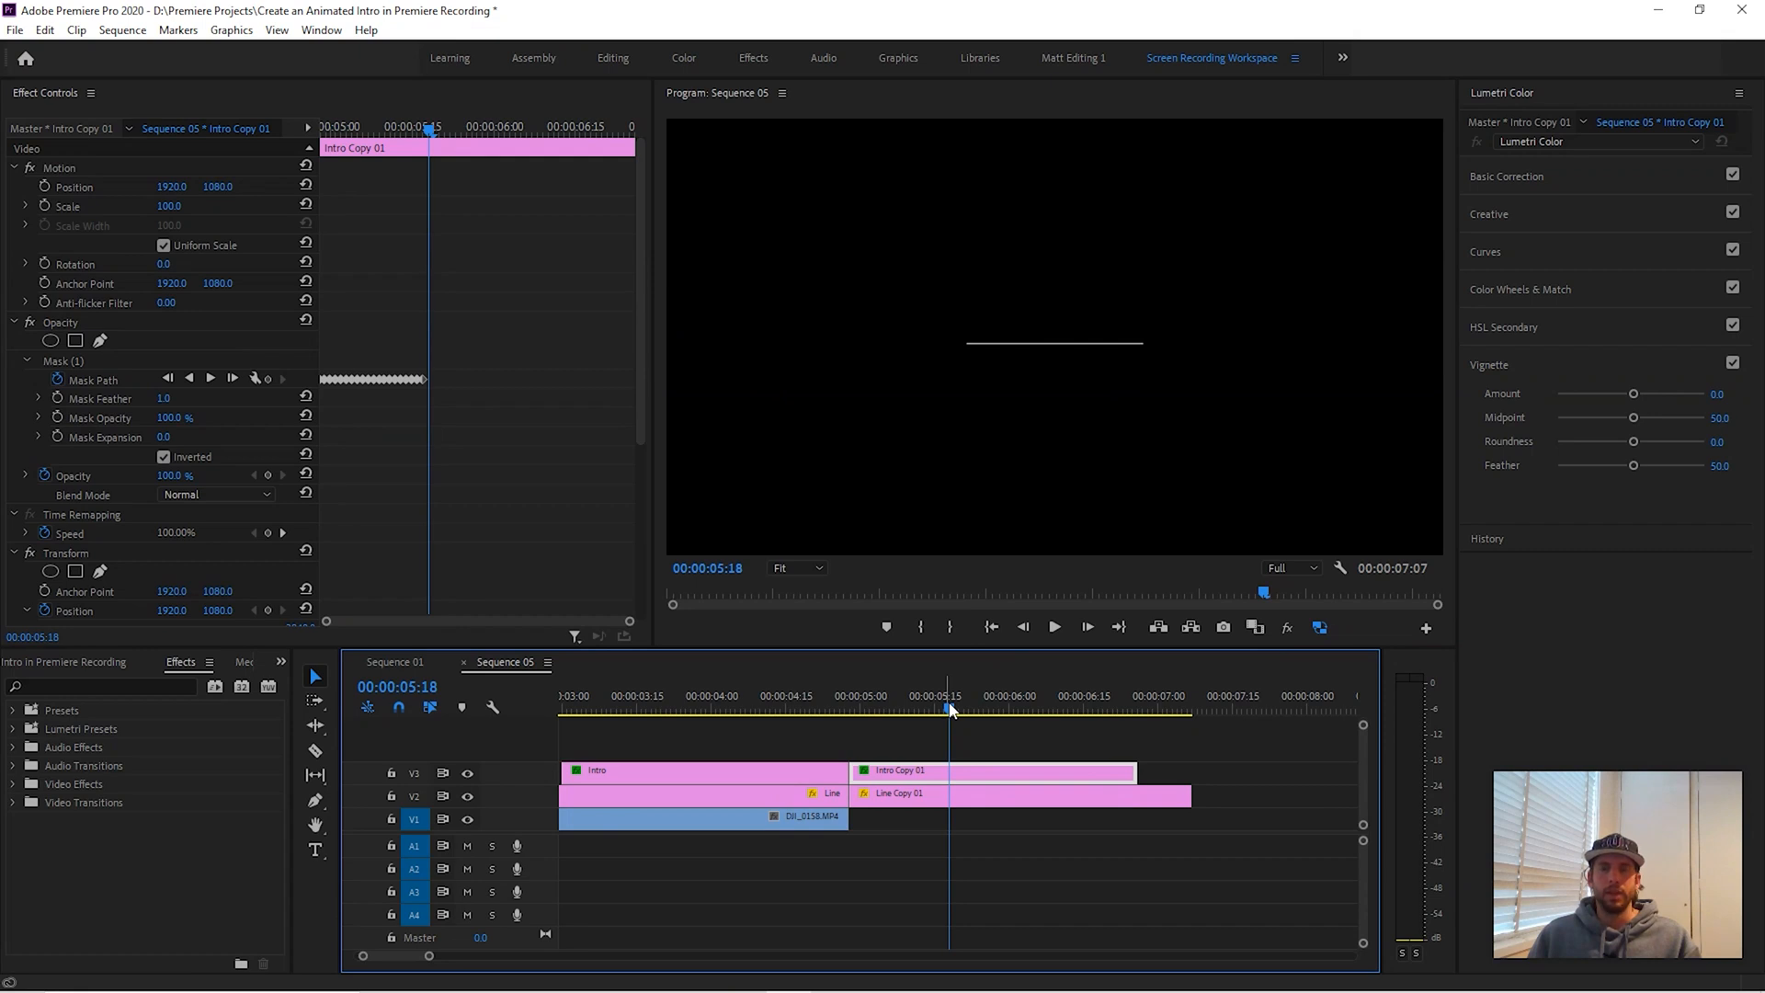
- Play back the underline's turn from before the copied clips to check the mask wiping away the text
drag(952, 706, 789, 708)
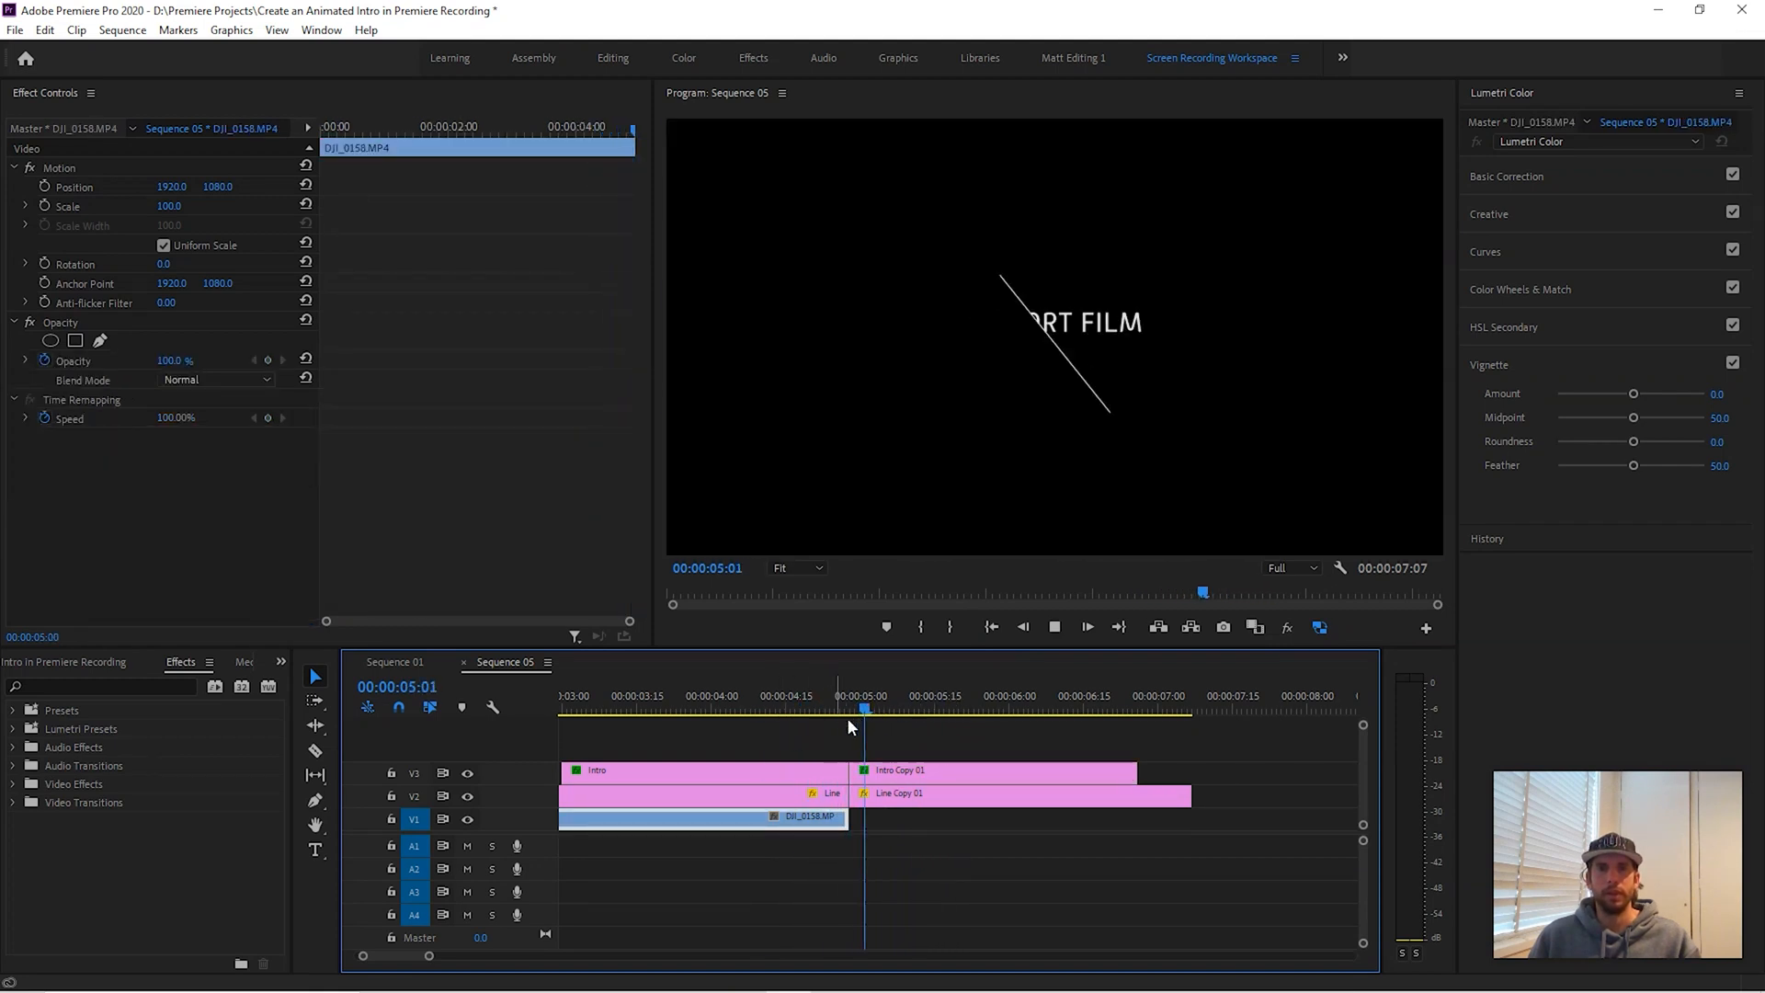
key(space)
drag(1031, 715, 1014, 710)
- Trim the ends of Intro Copy 01 and Line Copy 01 to 00:00:05:17, where the rotation finishes
click(980, 769)
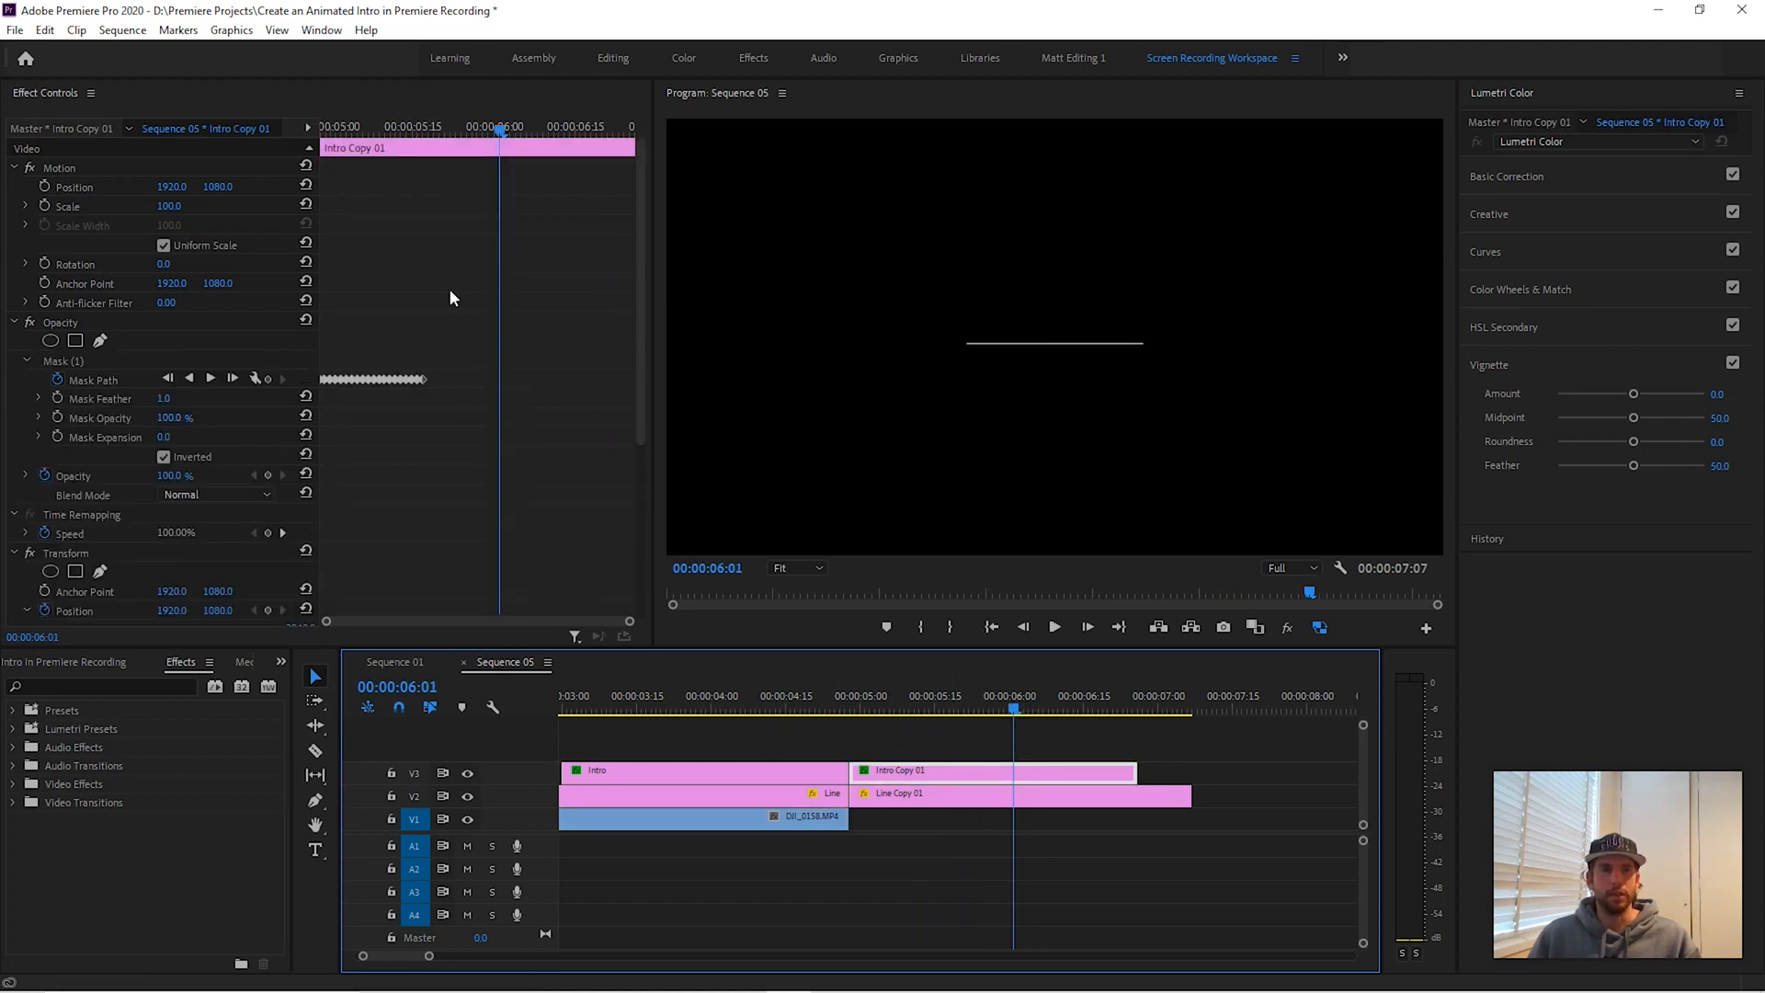
mouse_move(419, 131)
mouse_down()
mouse_move(358, 134)
mouse_move(434, 138)
mouse_up()
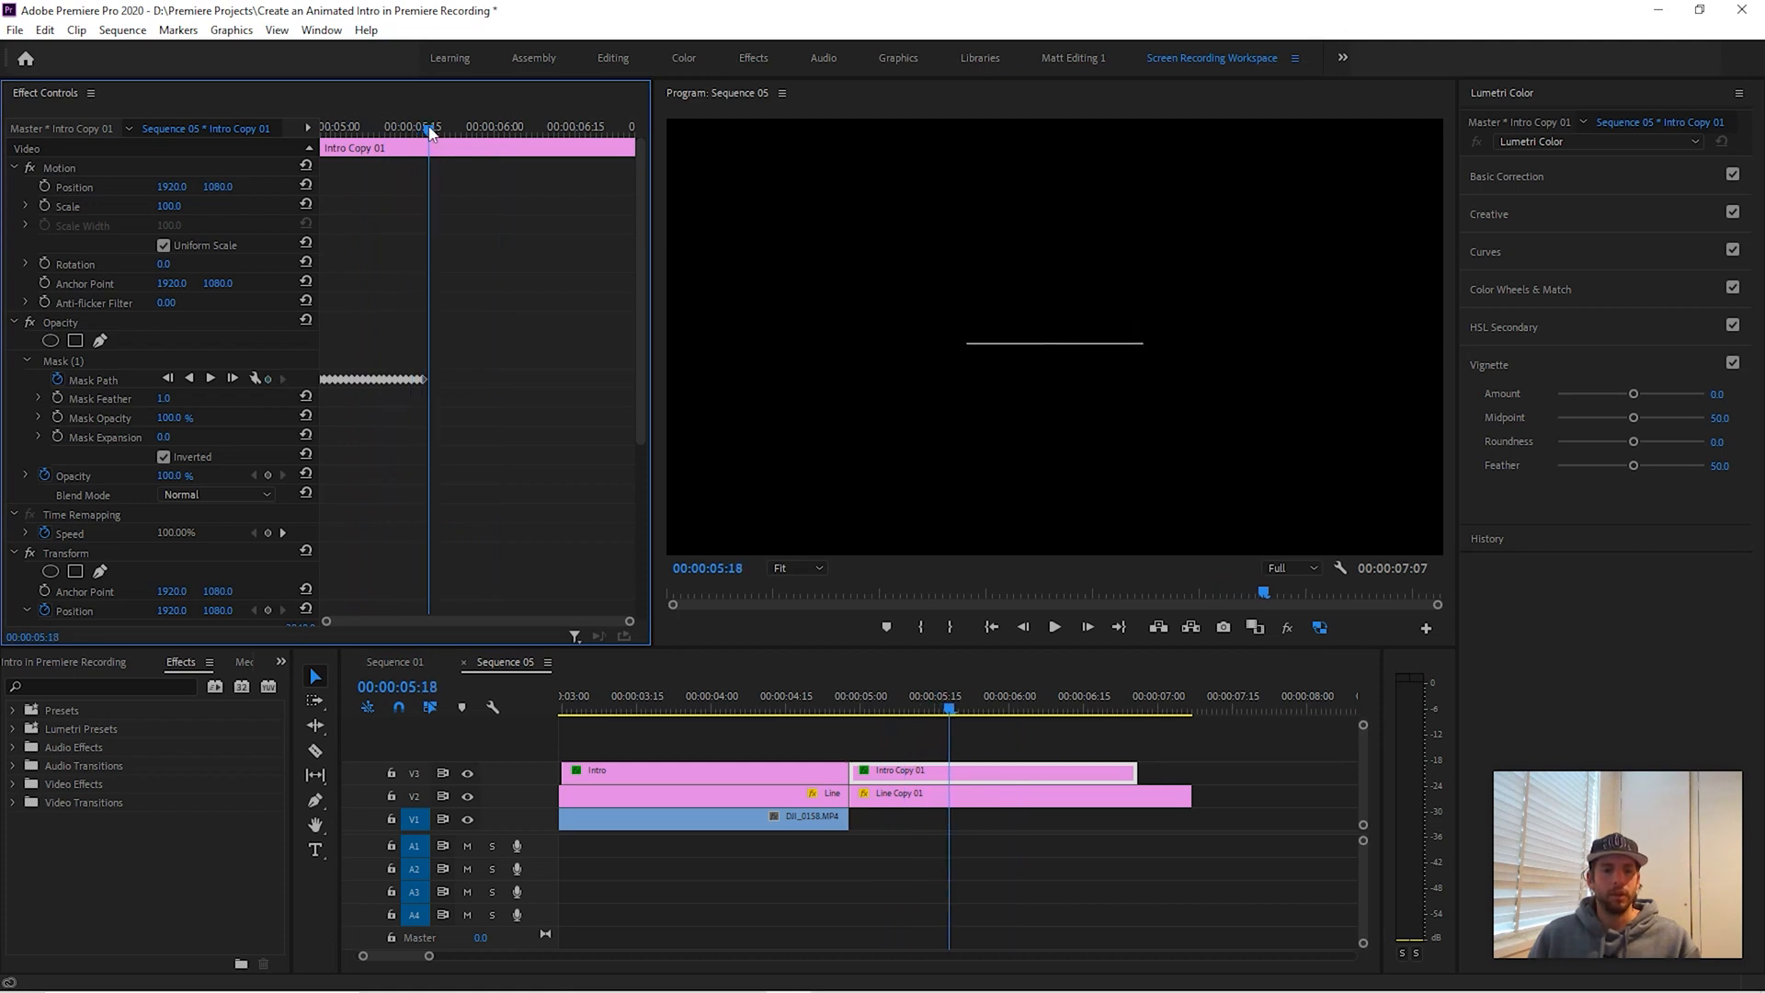
drag(431, 132, 437, 134)
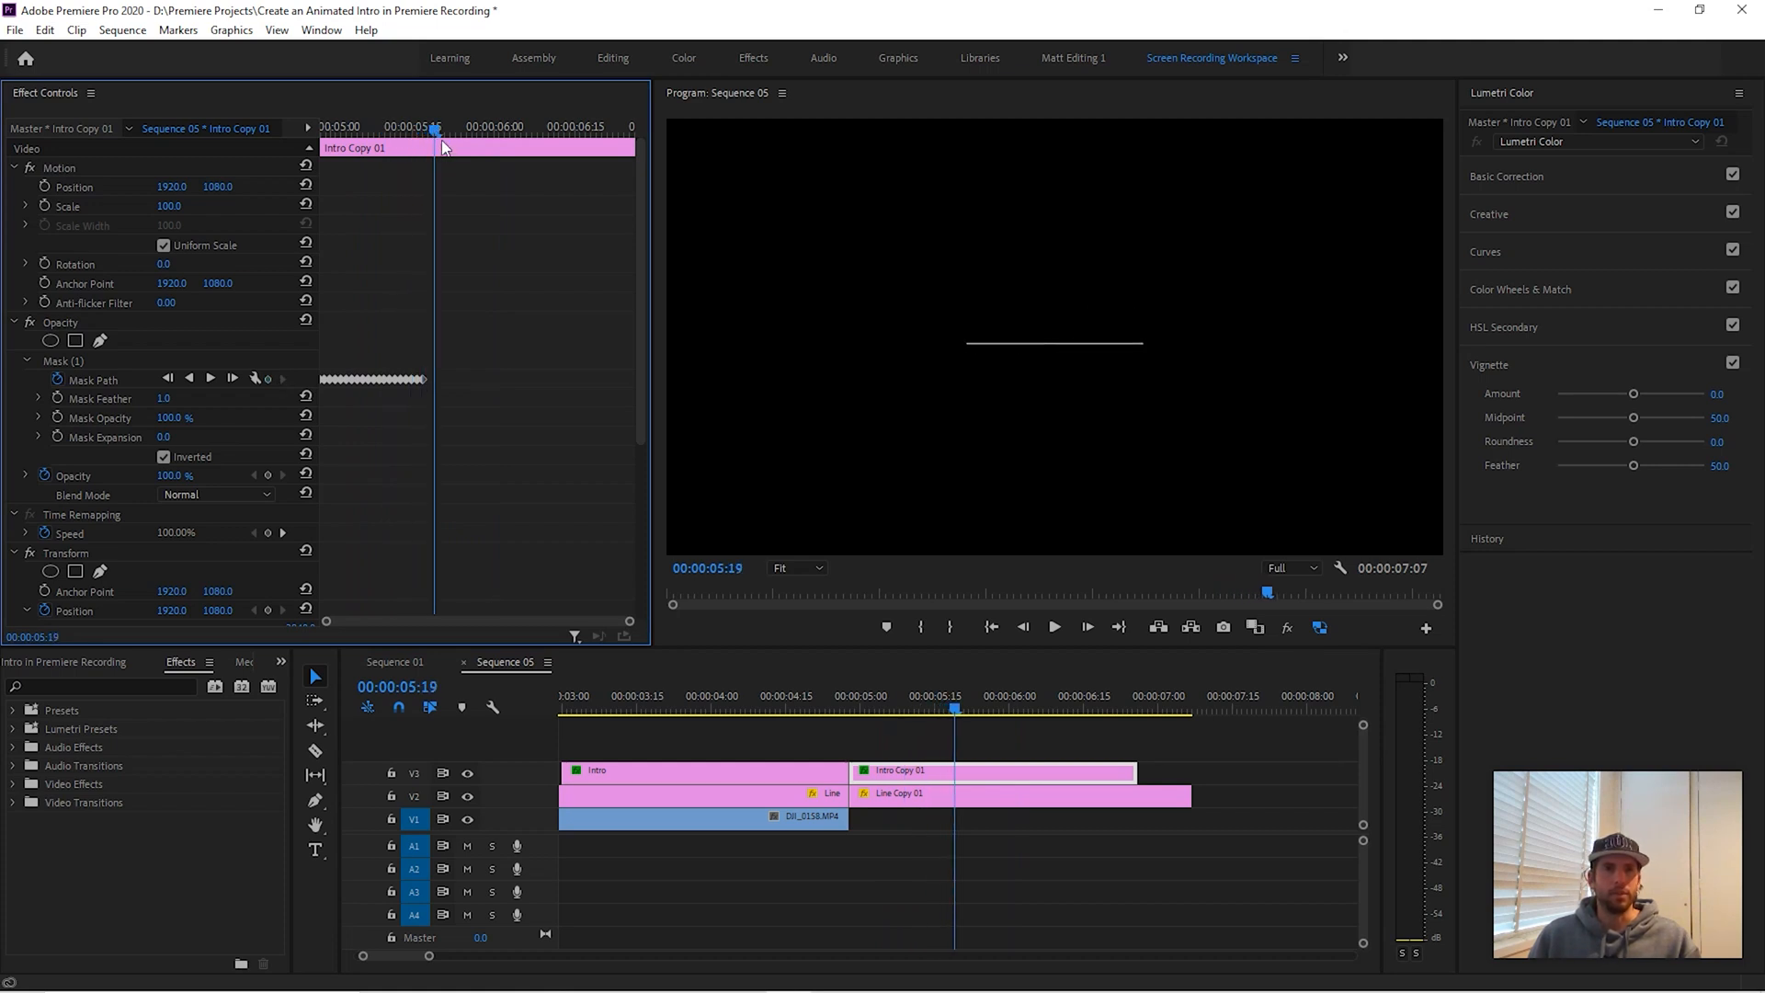
drag(436, 132, 426, 133)
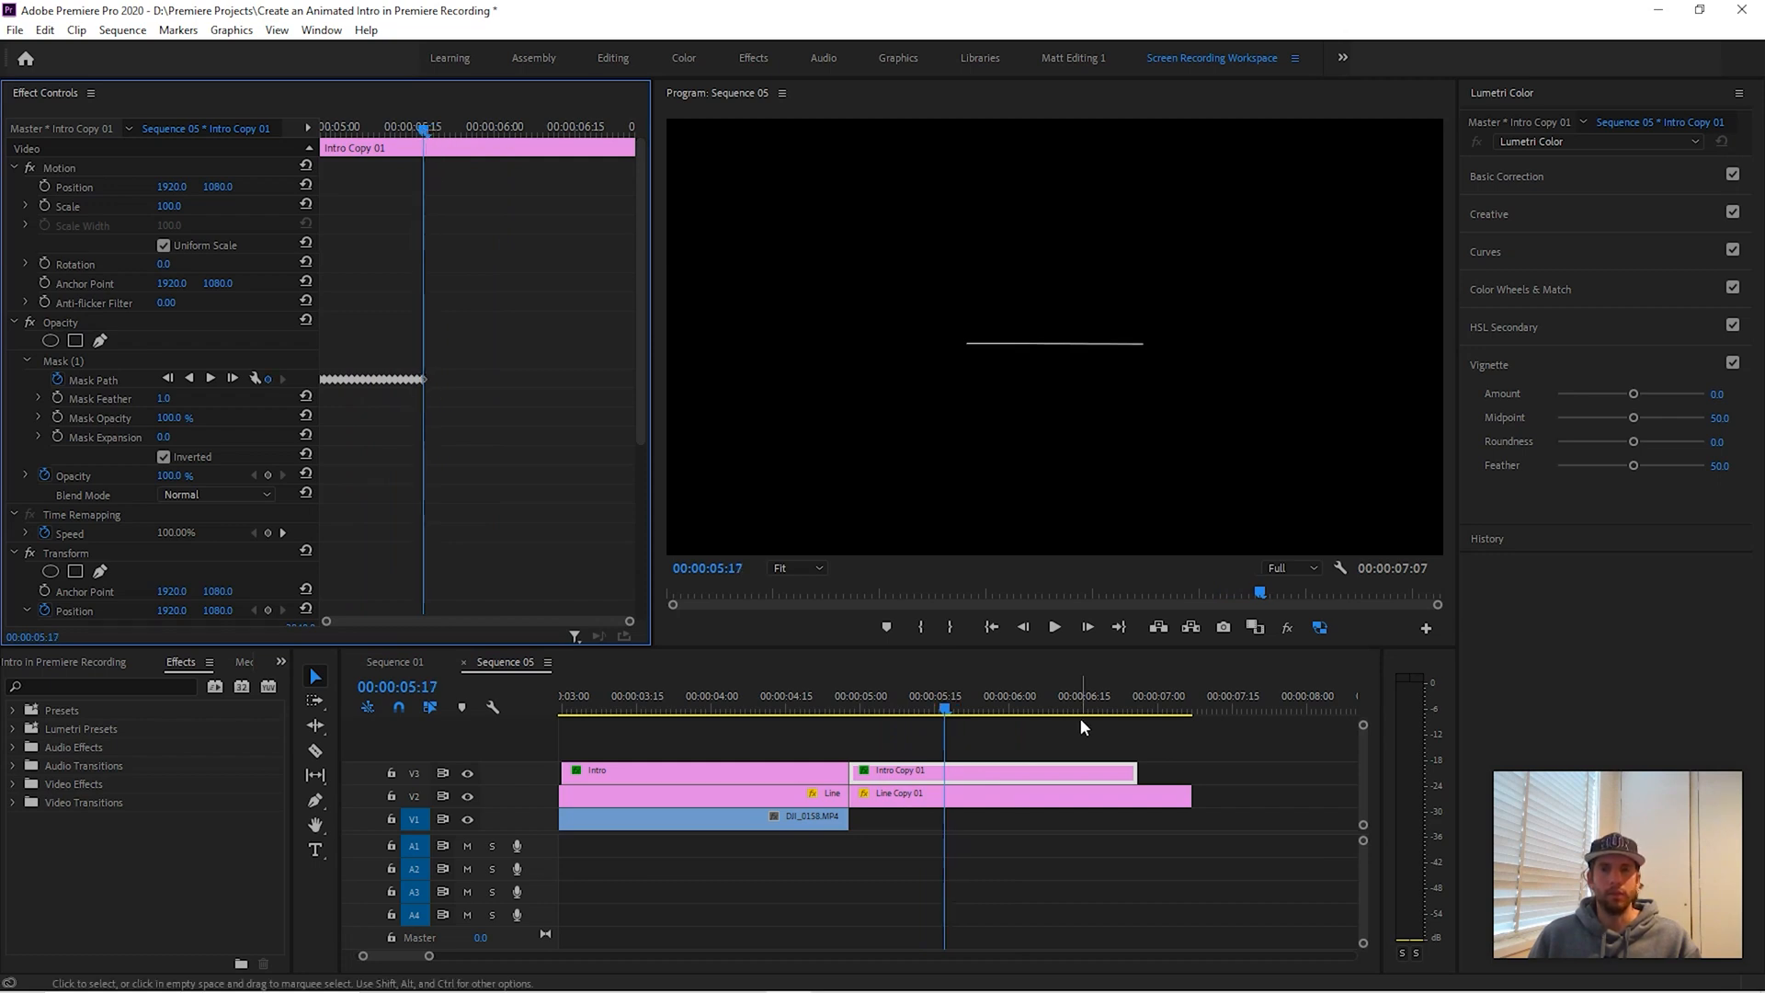
drag(1137, 771, 943, 773)
drag(1190, 796, 942, 793)
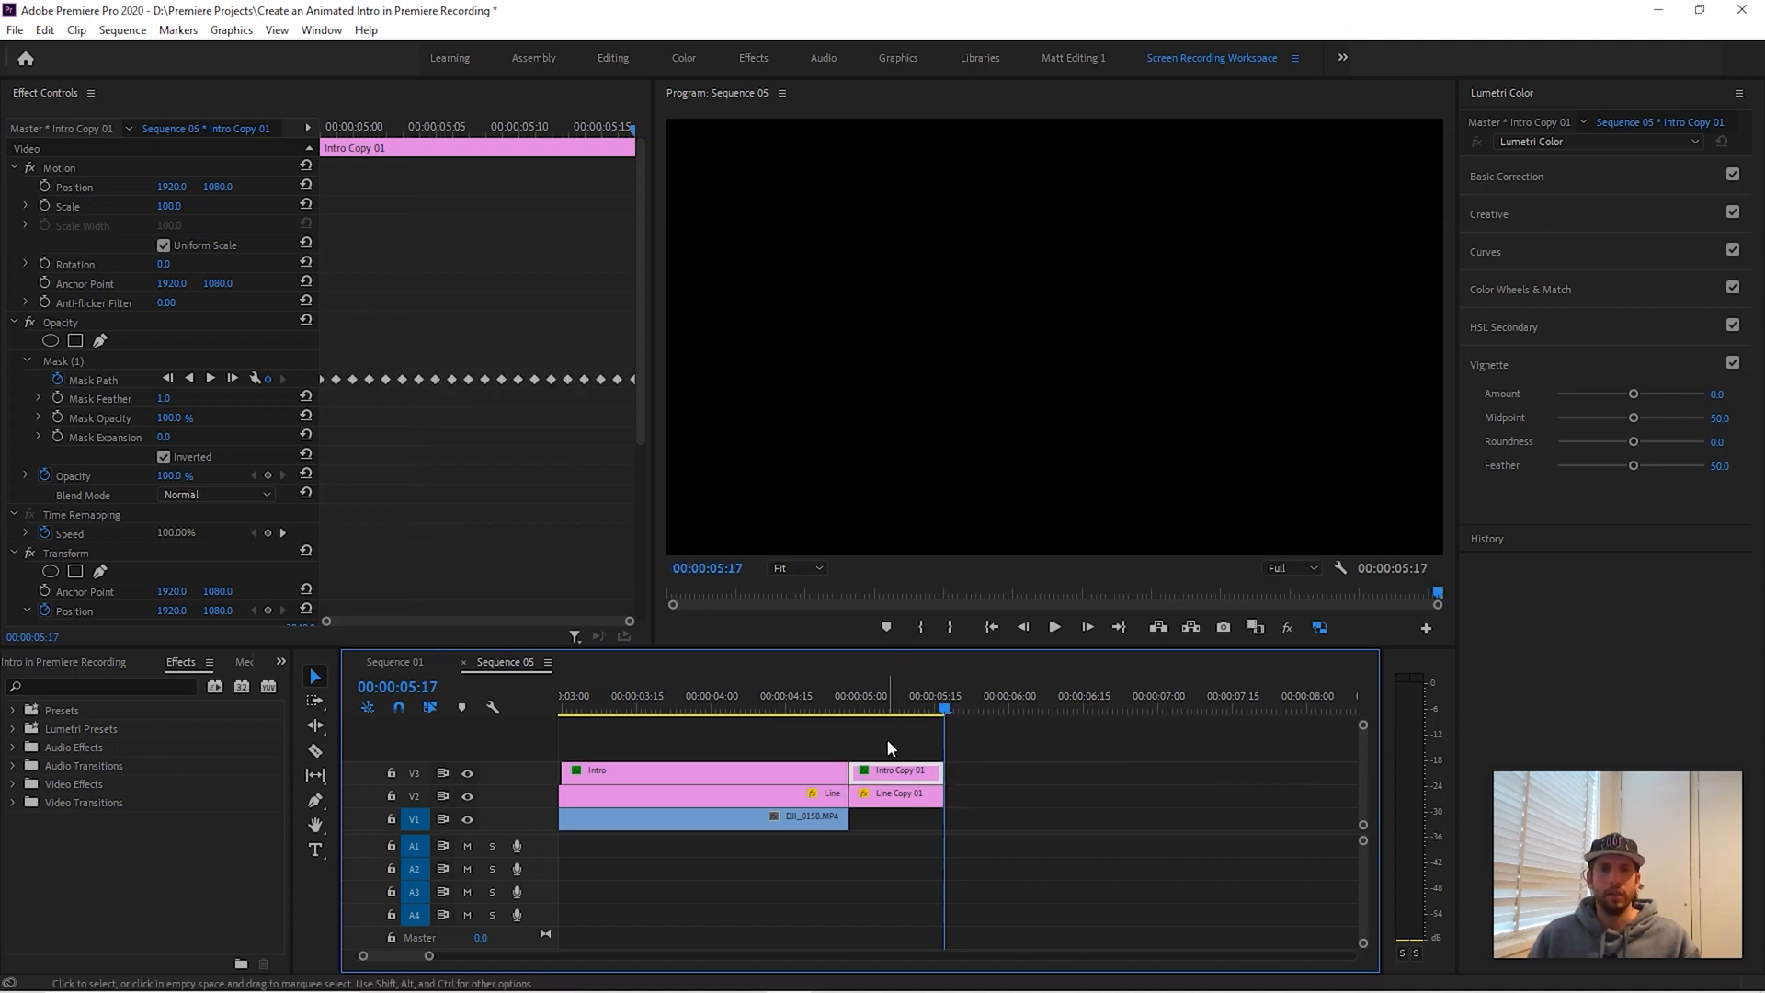
- Duplicate Intro Copy 01 and Line Copy 01 together directly after the originals on tracks V3 and V2
drag(893, 738, 926, 807)
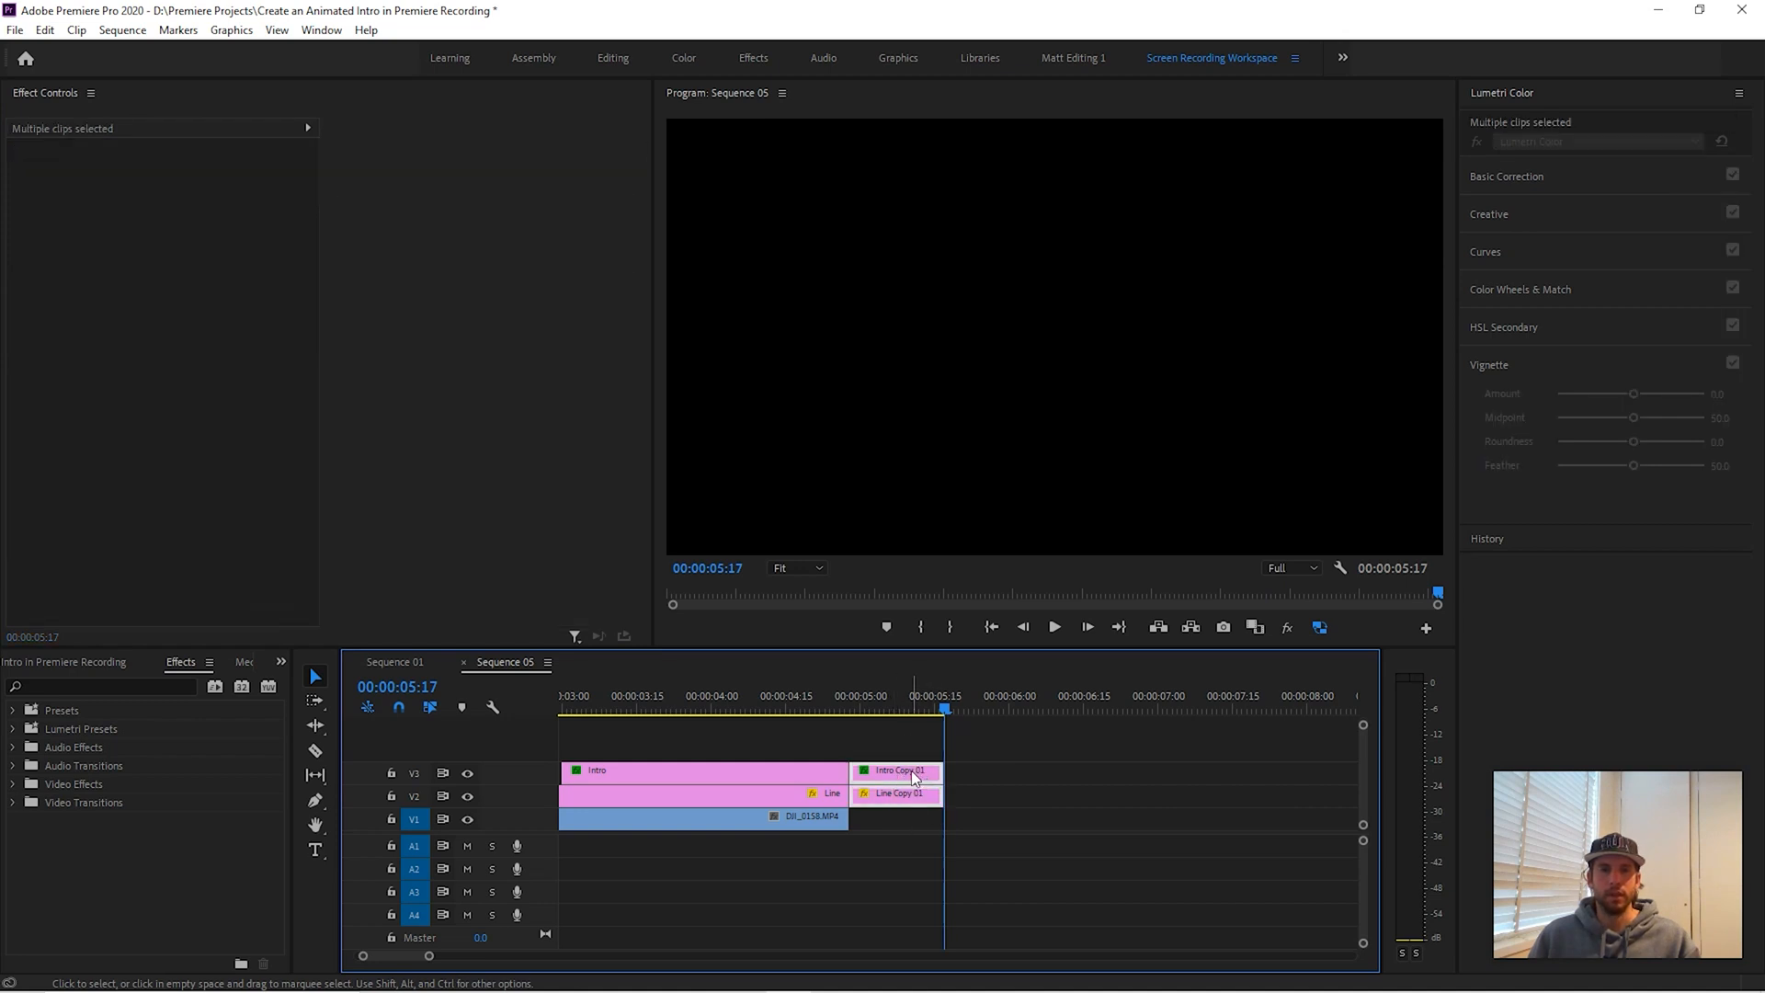
drag(914, 774, 1013, 784)
drag(940, 711, 931, 711)
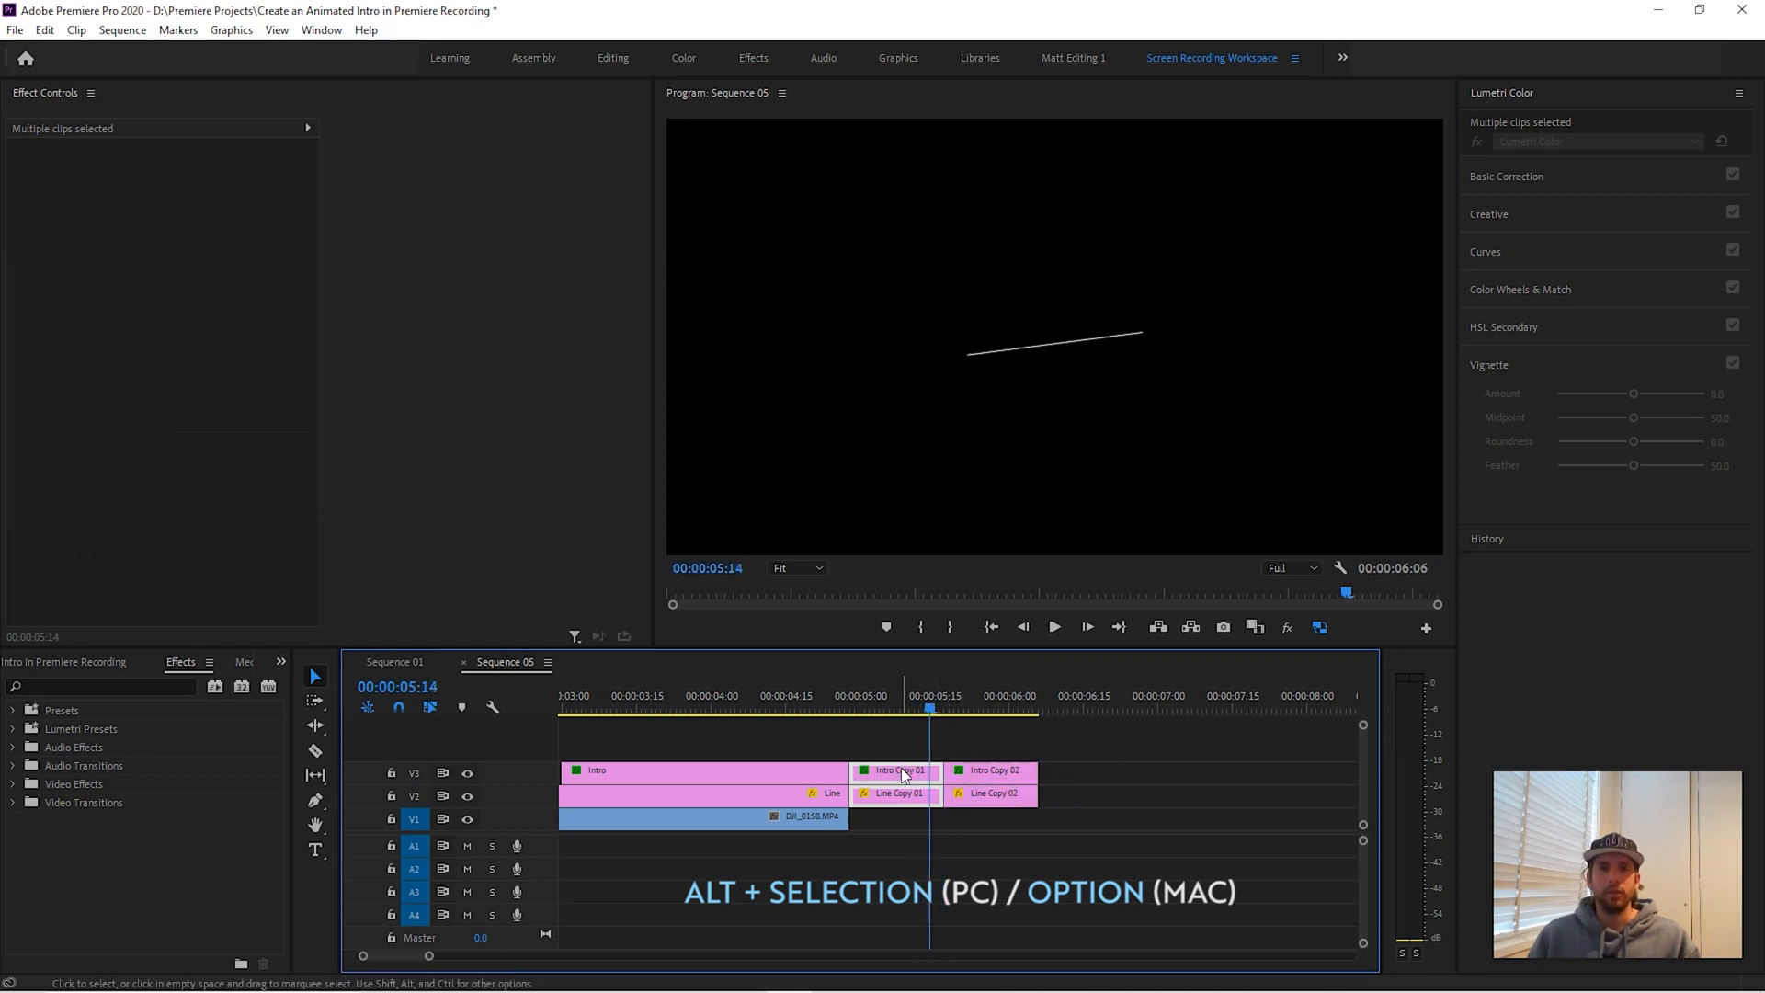
- Inspect the position of Mask (1) of Intro Copy 01 near the end of the rotation at 00:00:05:16
click(900, 767)
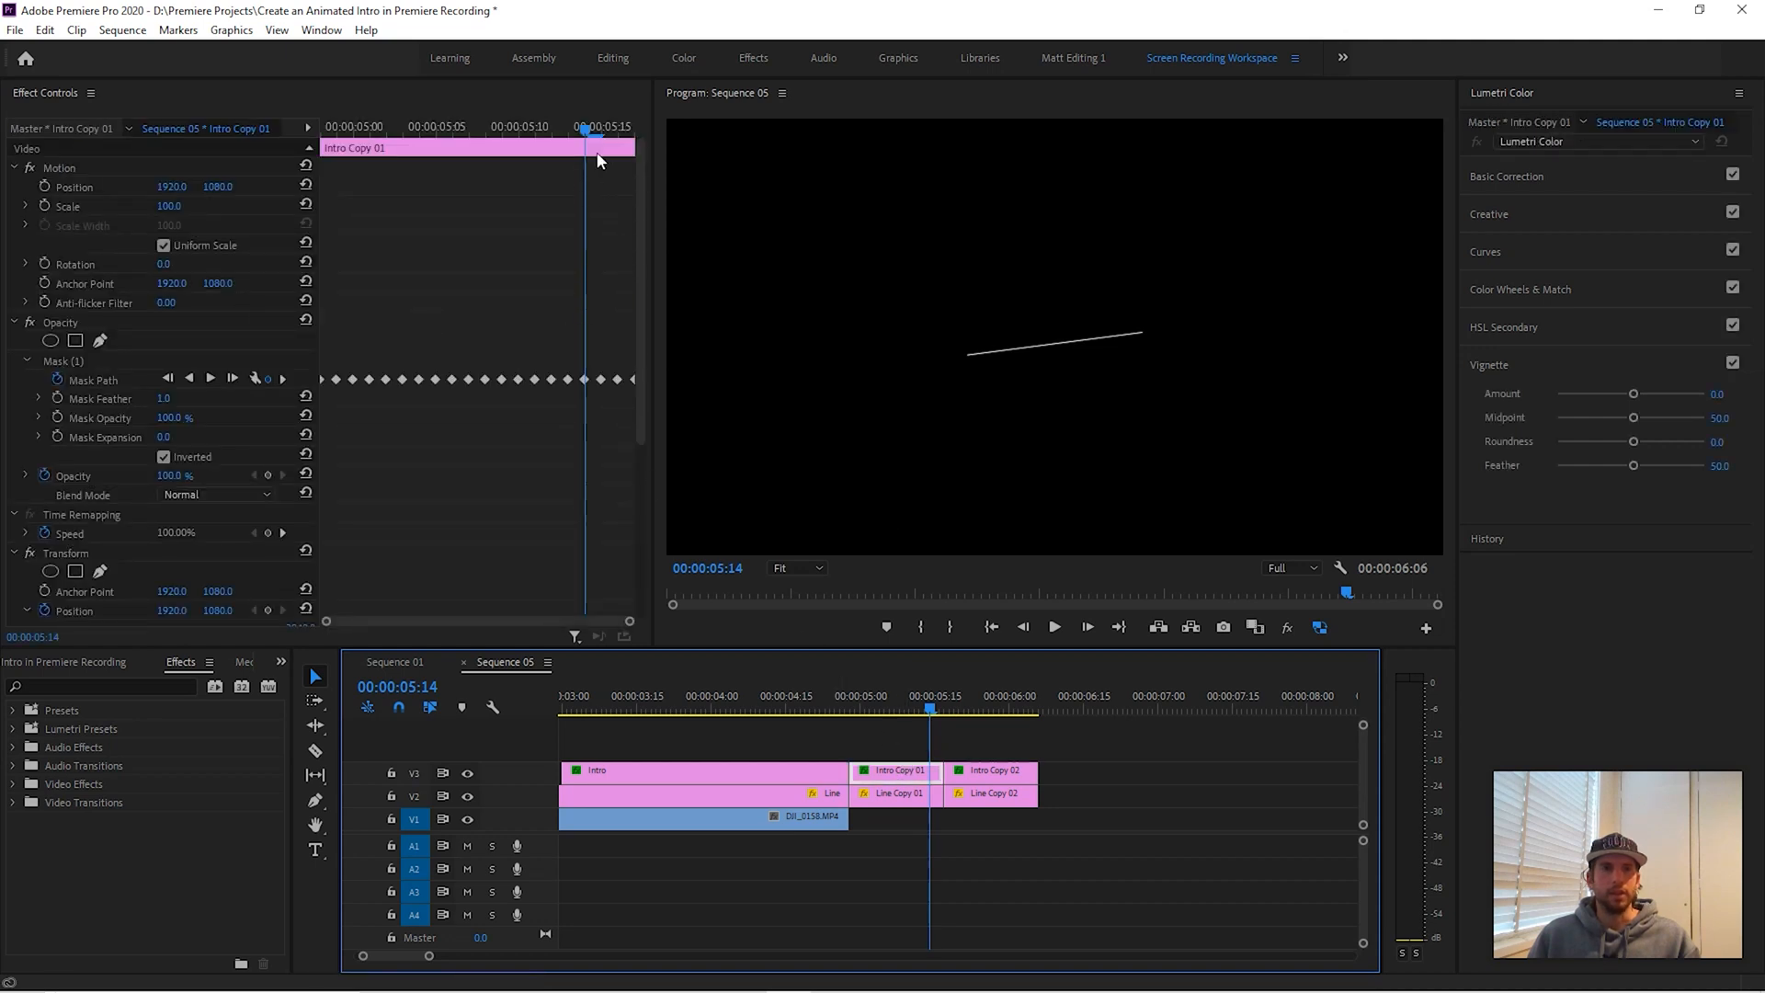
drag(599, 126, 620, 132)
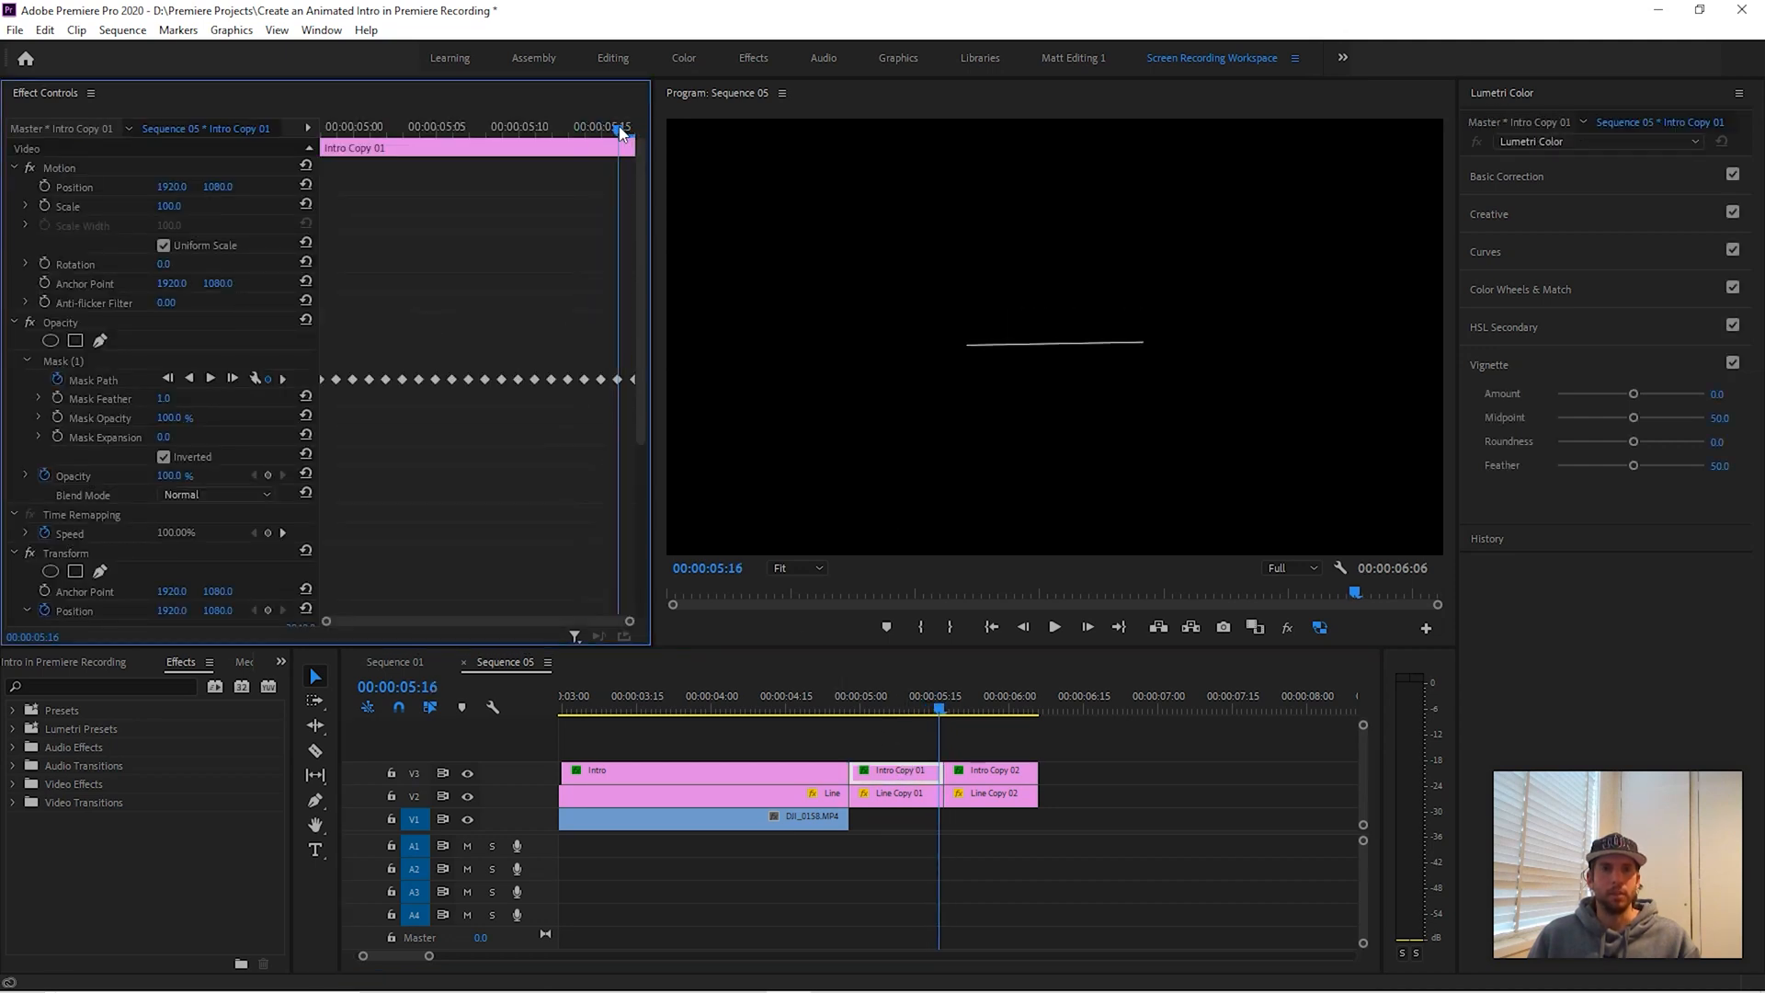
click(74, 358)
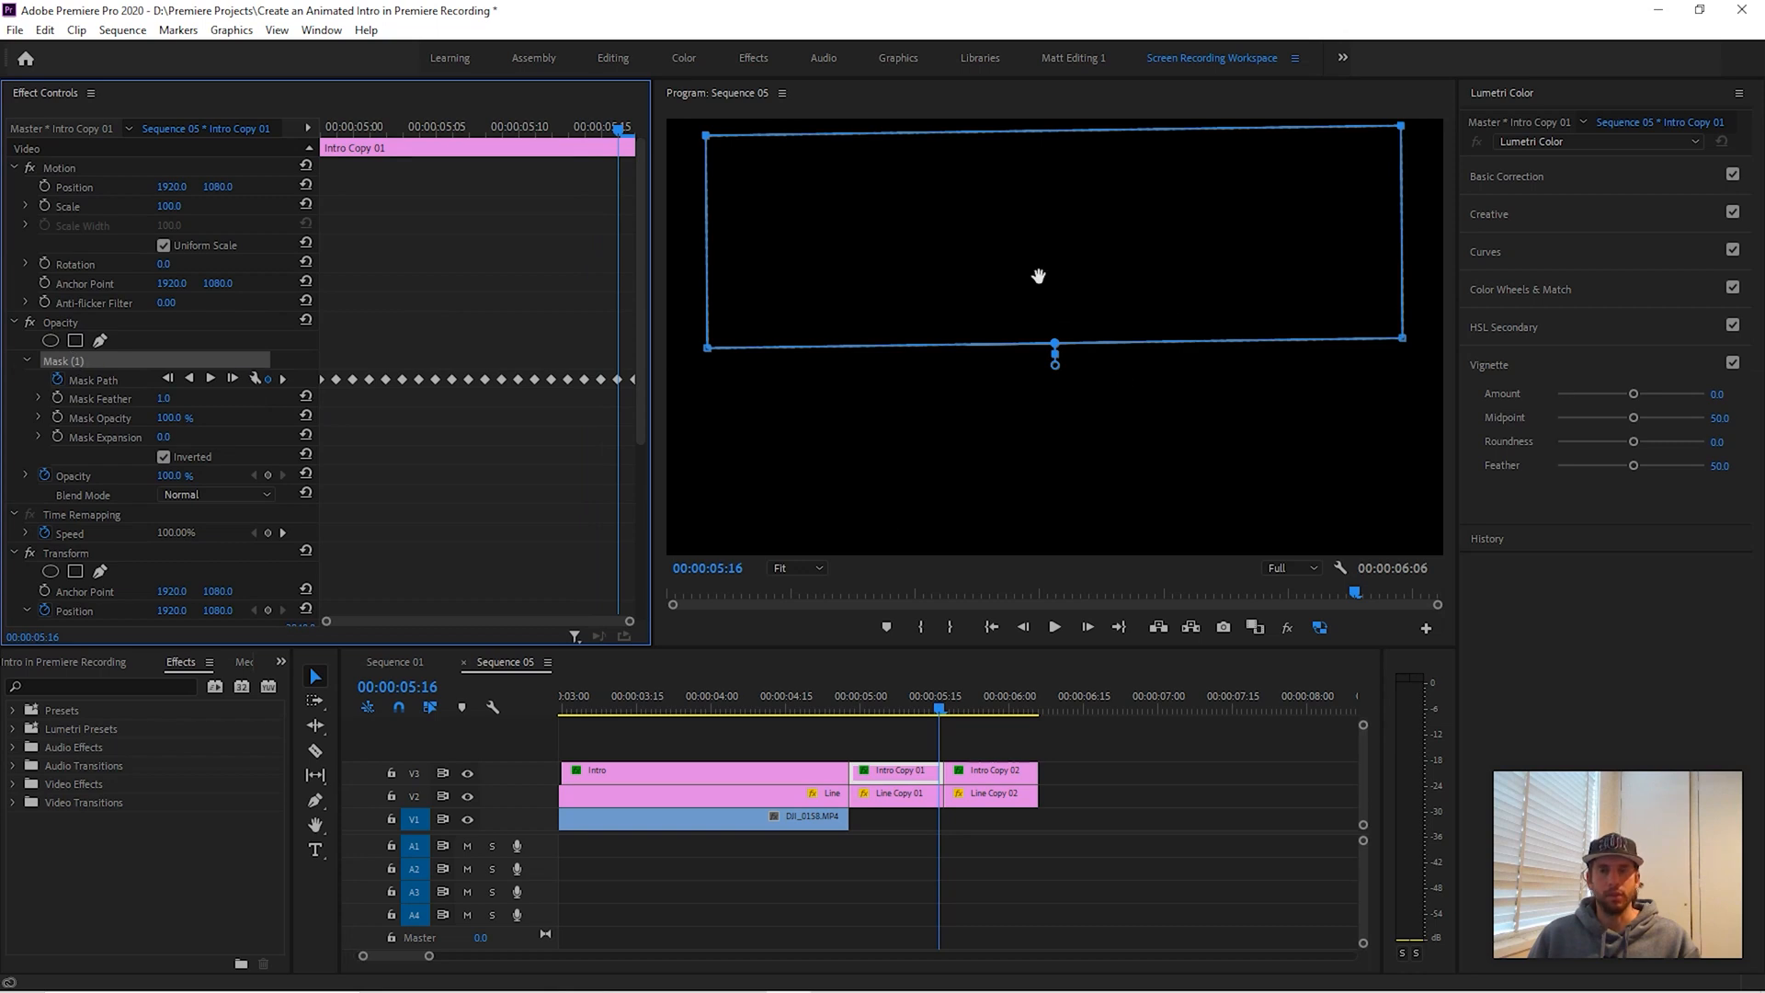
mouse_move(611, 132)
mouse_down()
mouse_move(470, 127)
mouse_move(614, 115)
mouse_up()
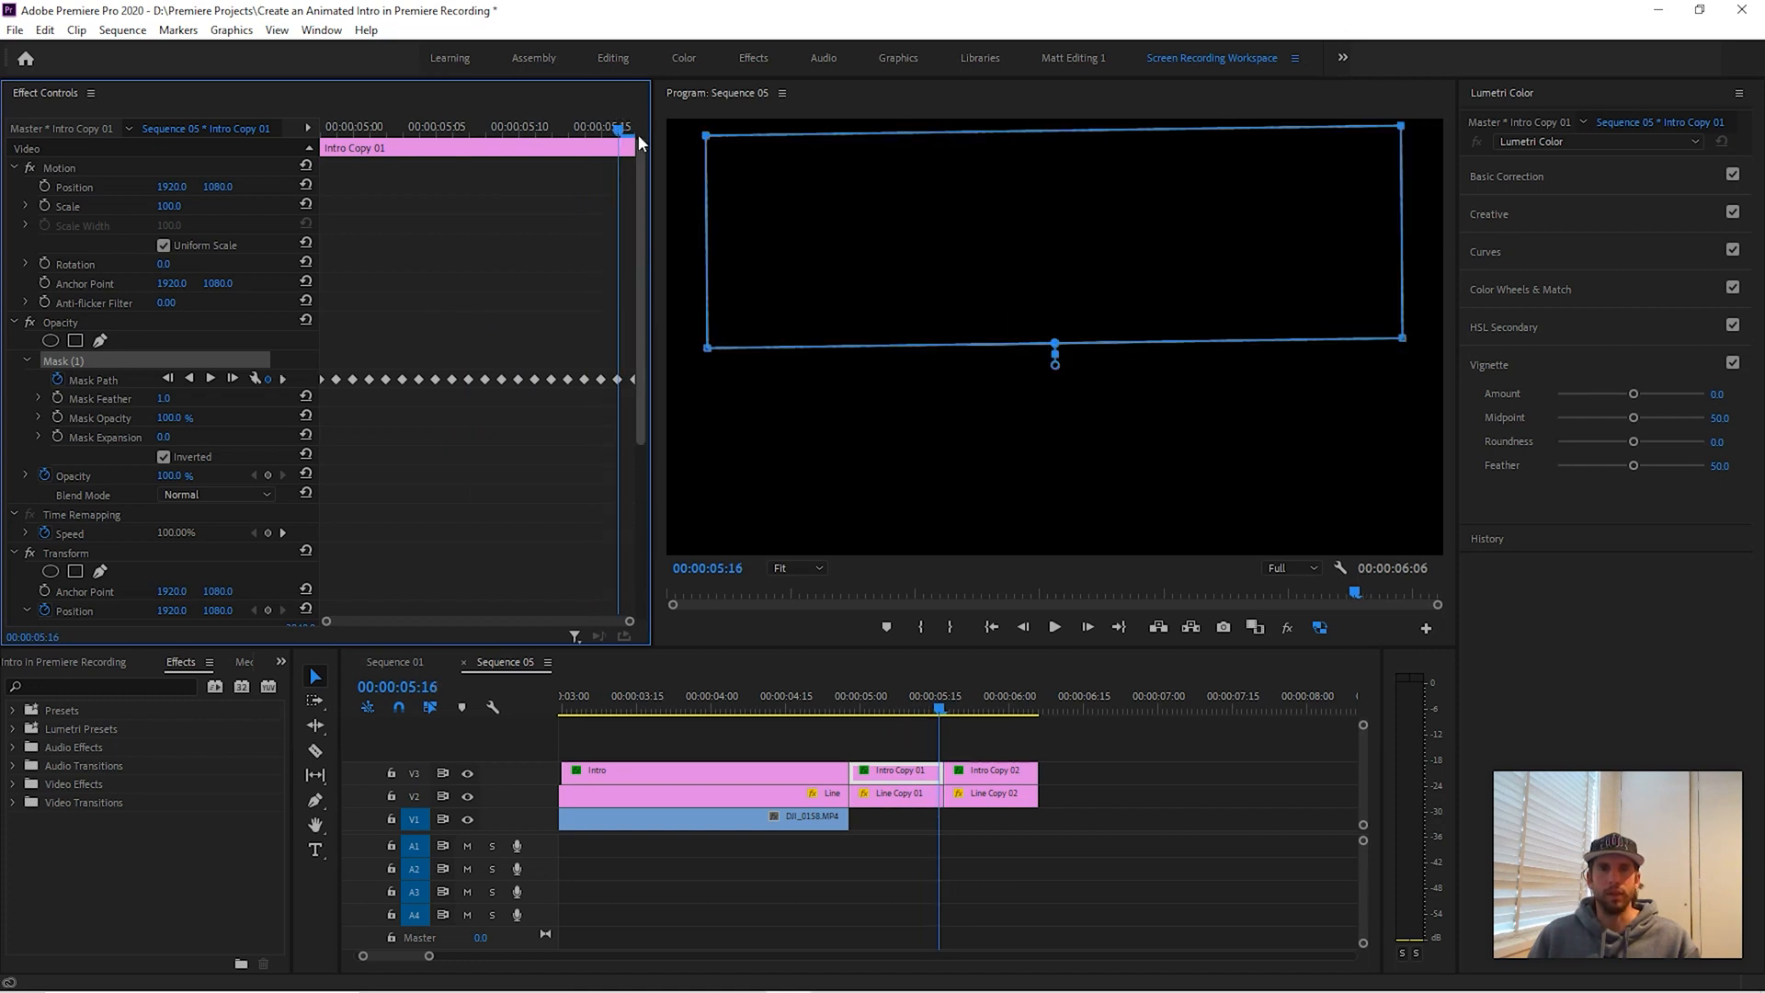
mouse_move(618, 129)
mouse_down()
mouse_move(559, 190)
mouse_move(623, 154)
mouse_up()
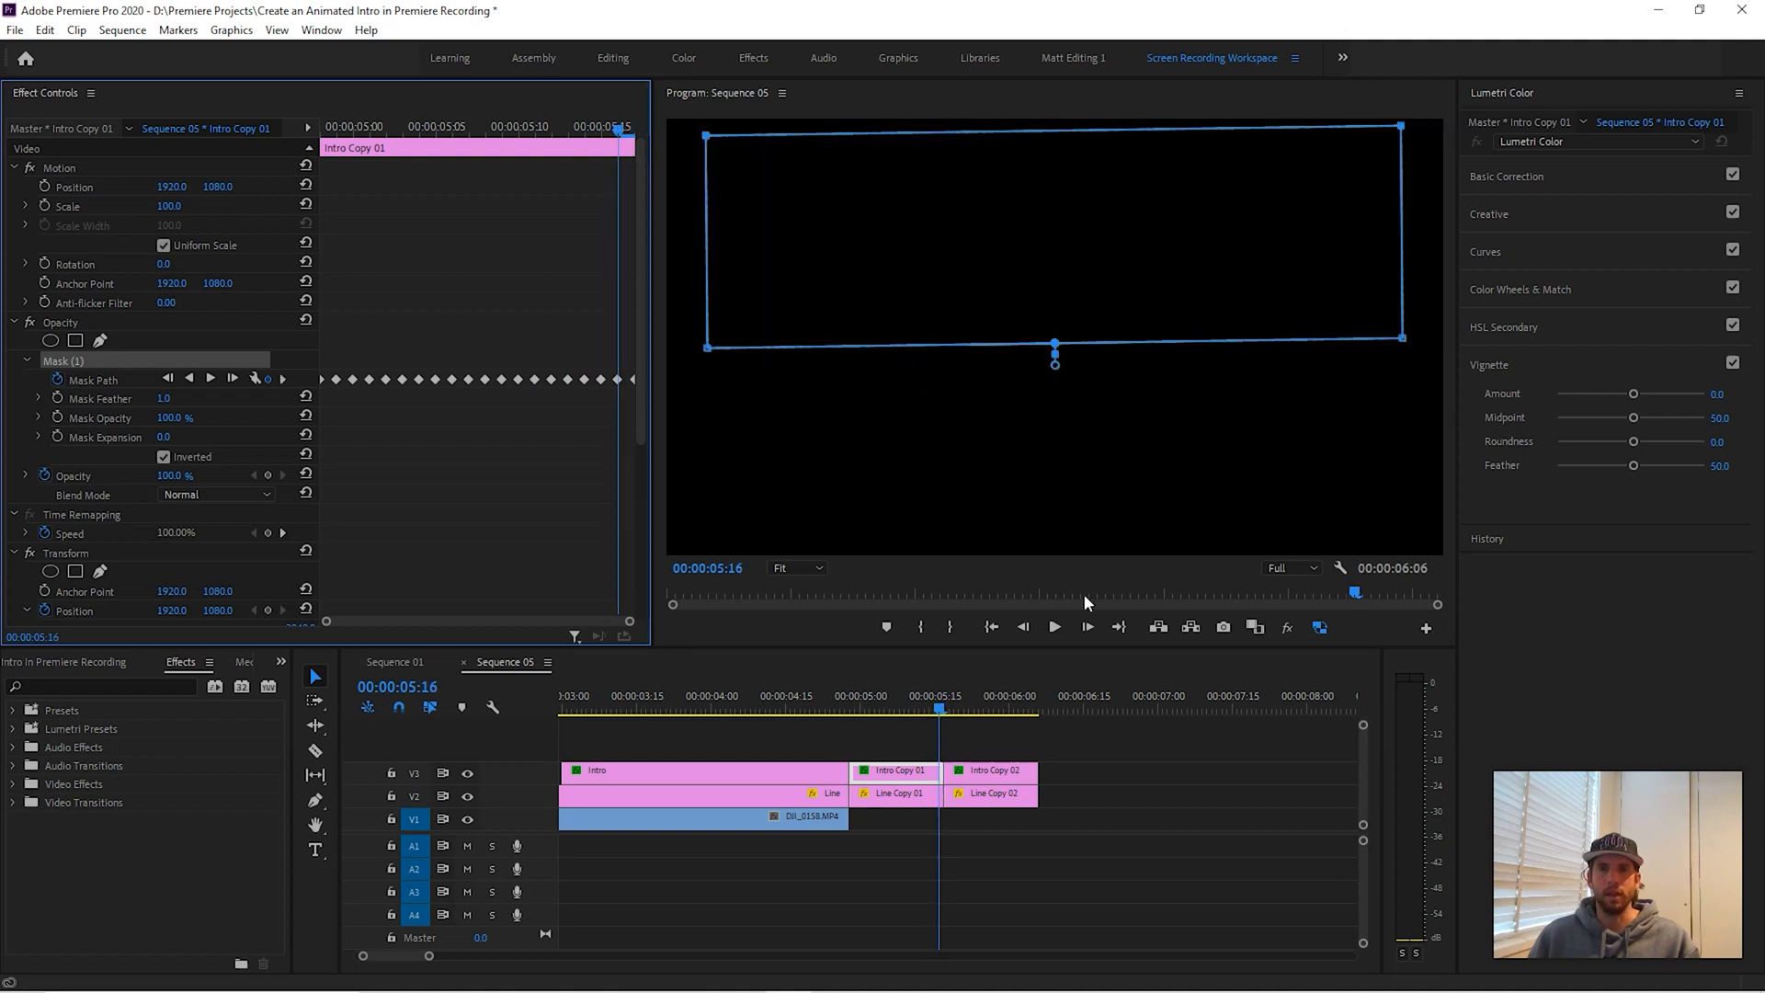
- Turn off Inverted for Mask (1) of Intro Copy 02 so the second rotation reveals the text
click(938, 712)
drag(940, 717, 963, 715)
click(993, 771)
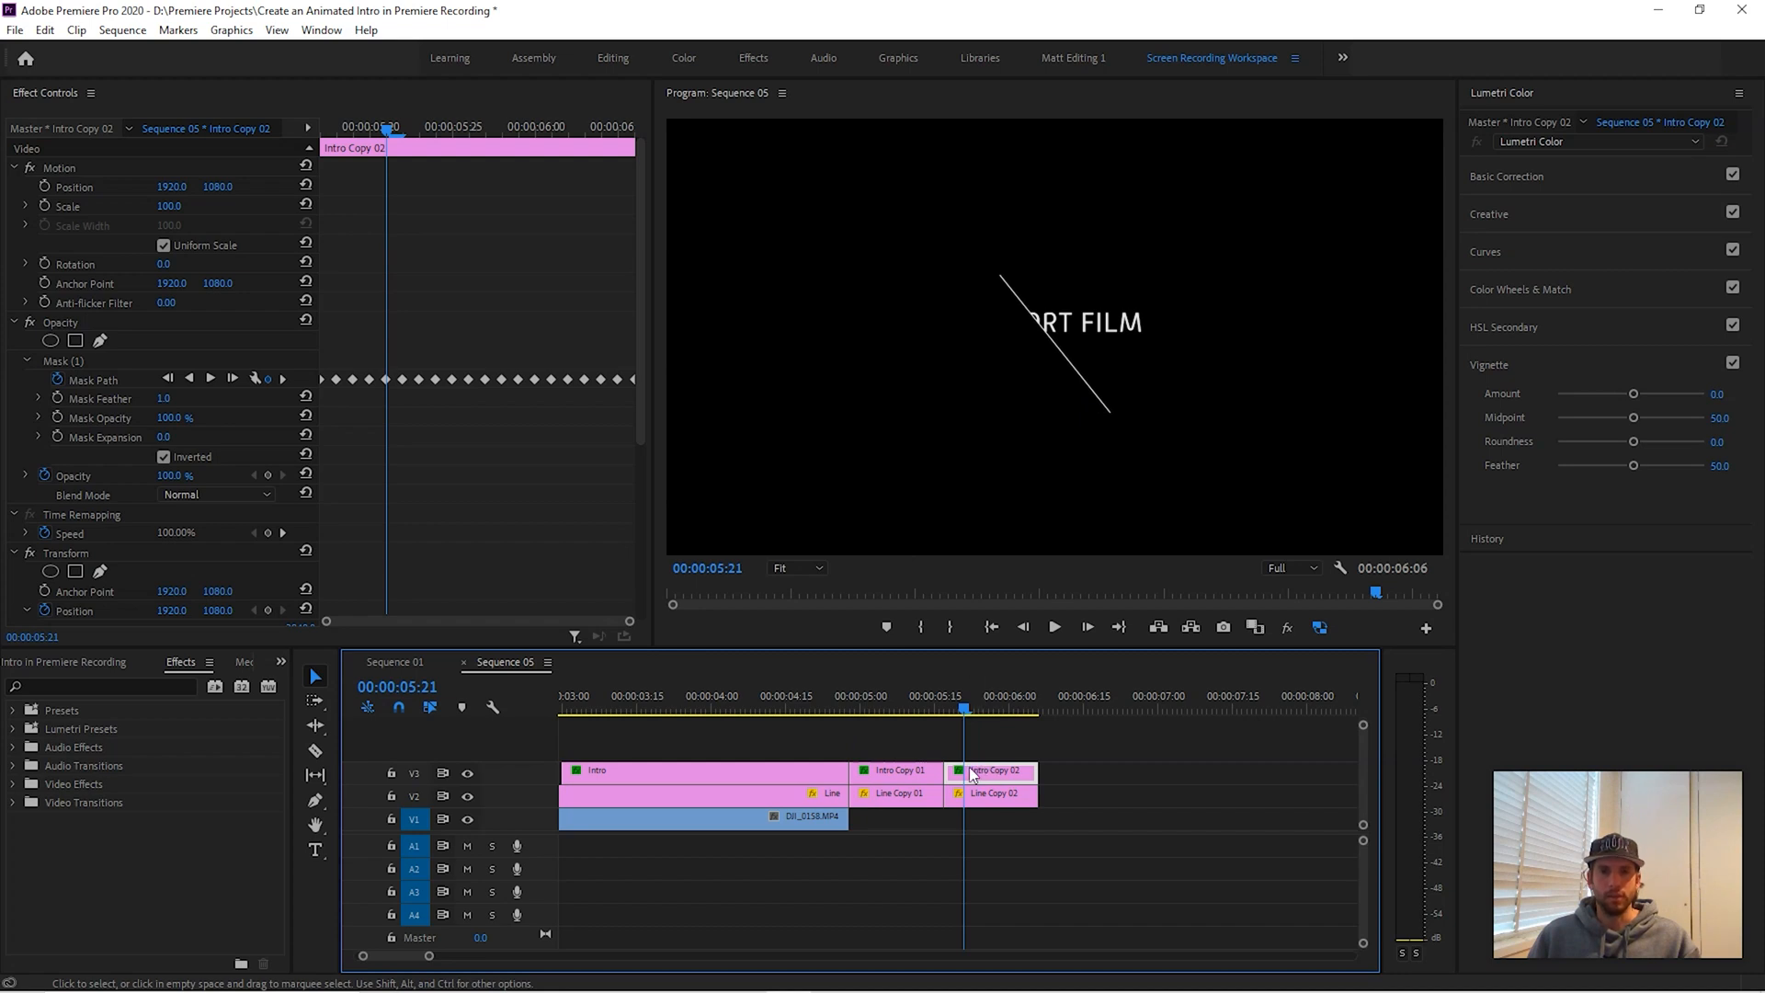
click(70, 360)
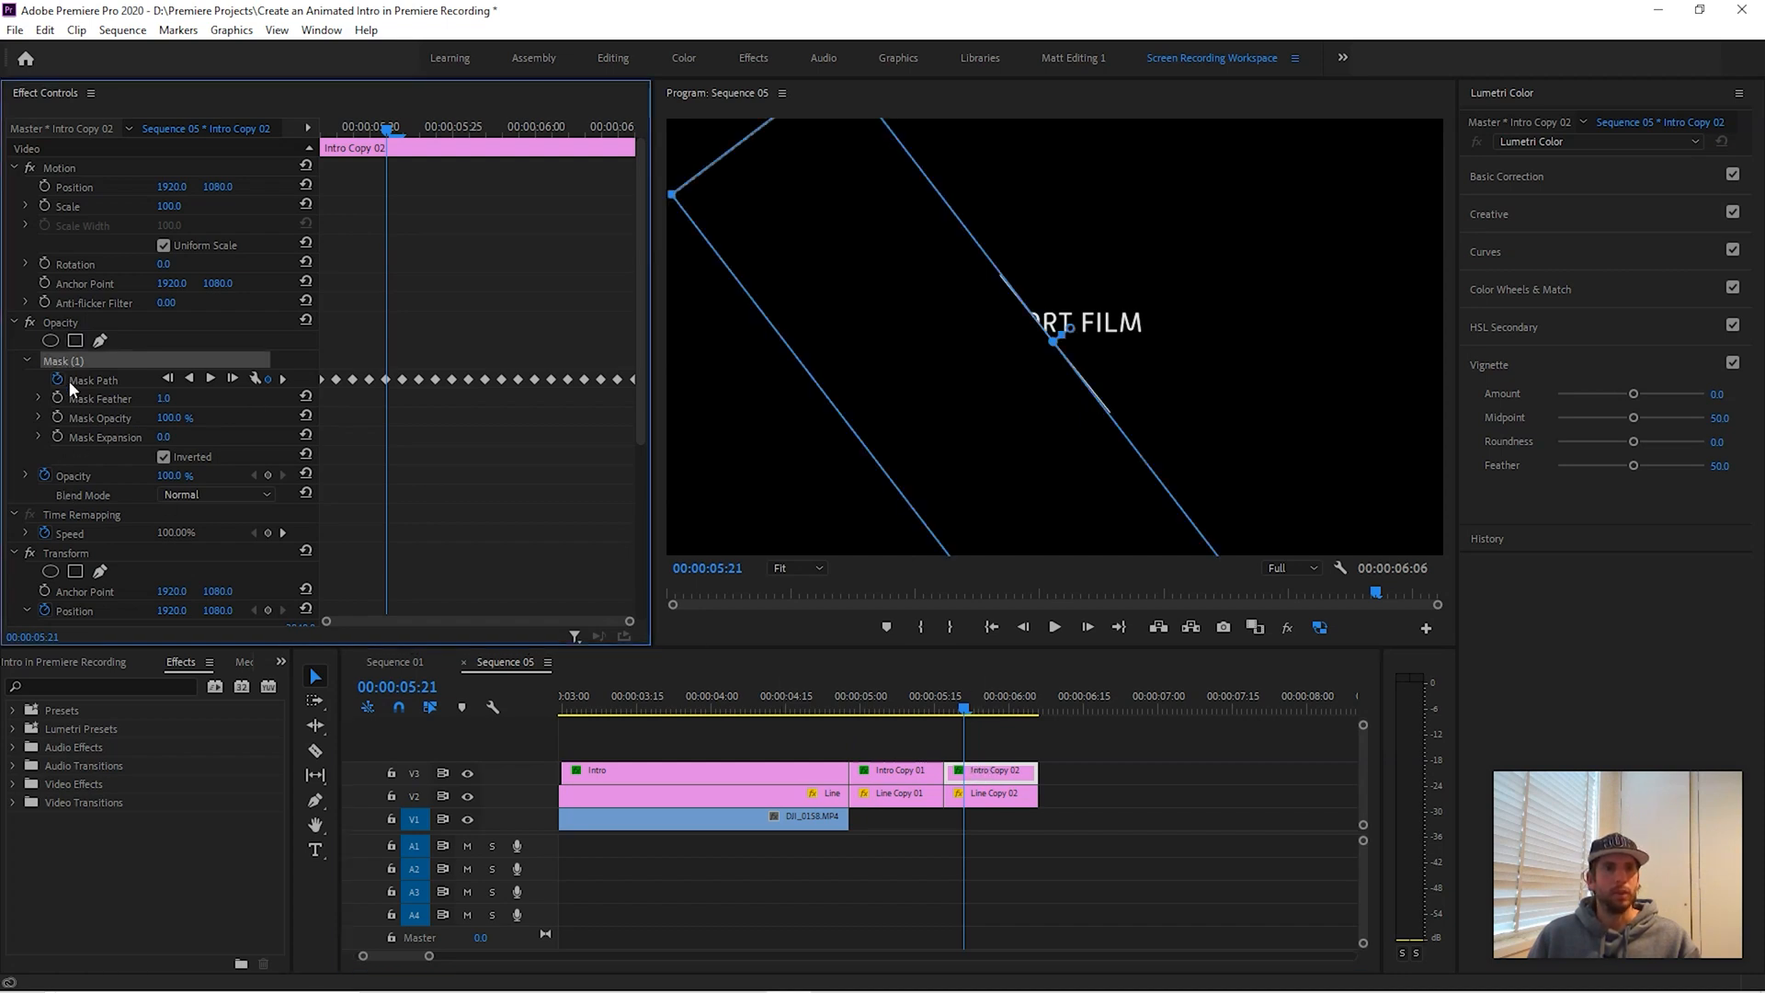
click(163, 457)
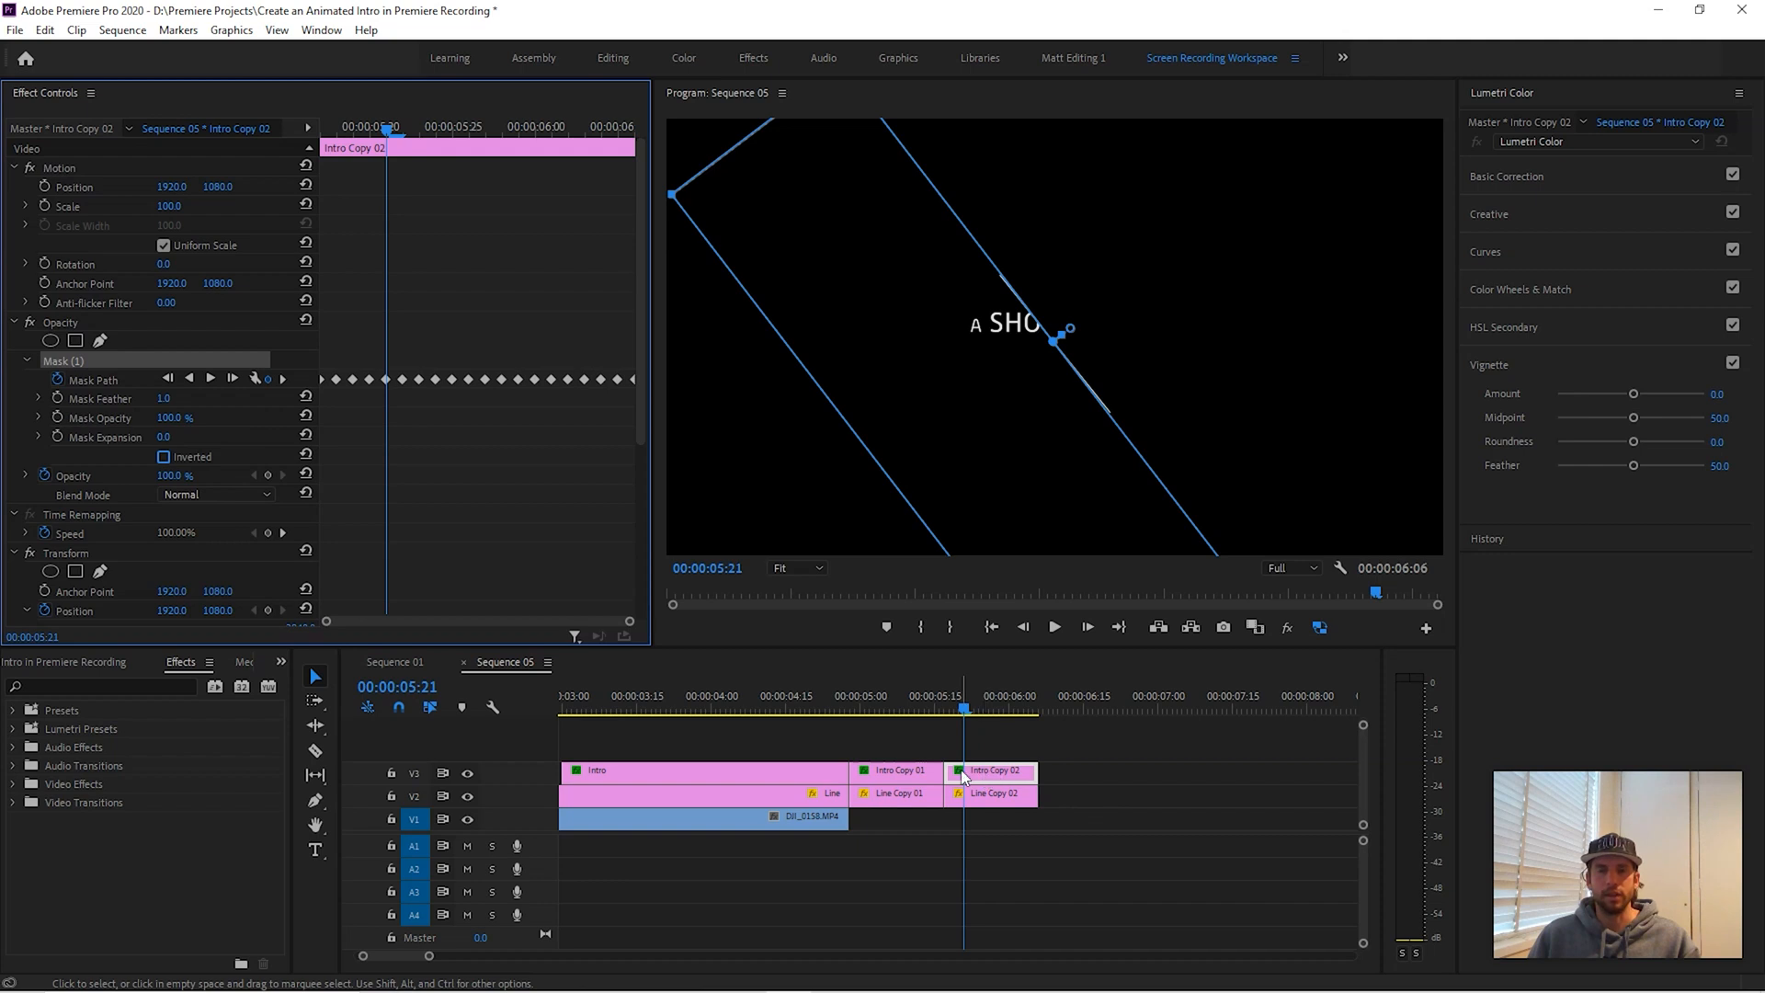
- Scrub through Intro Copy 02 to check how the rotating mask reveals the text
drag(965, 708, 1030, 706)
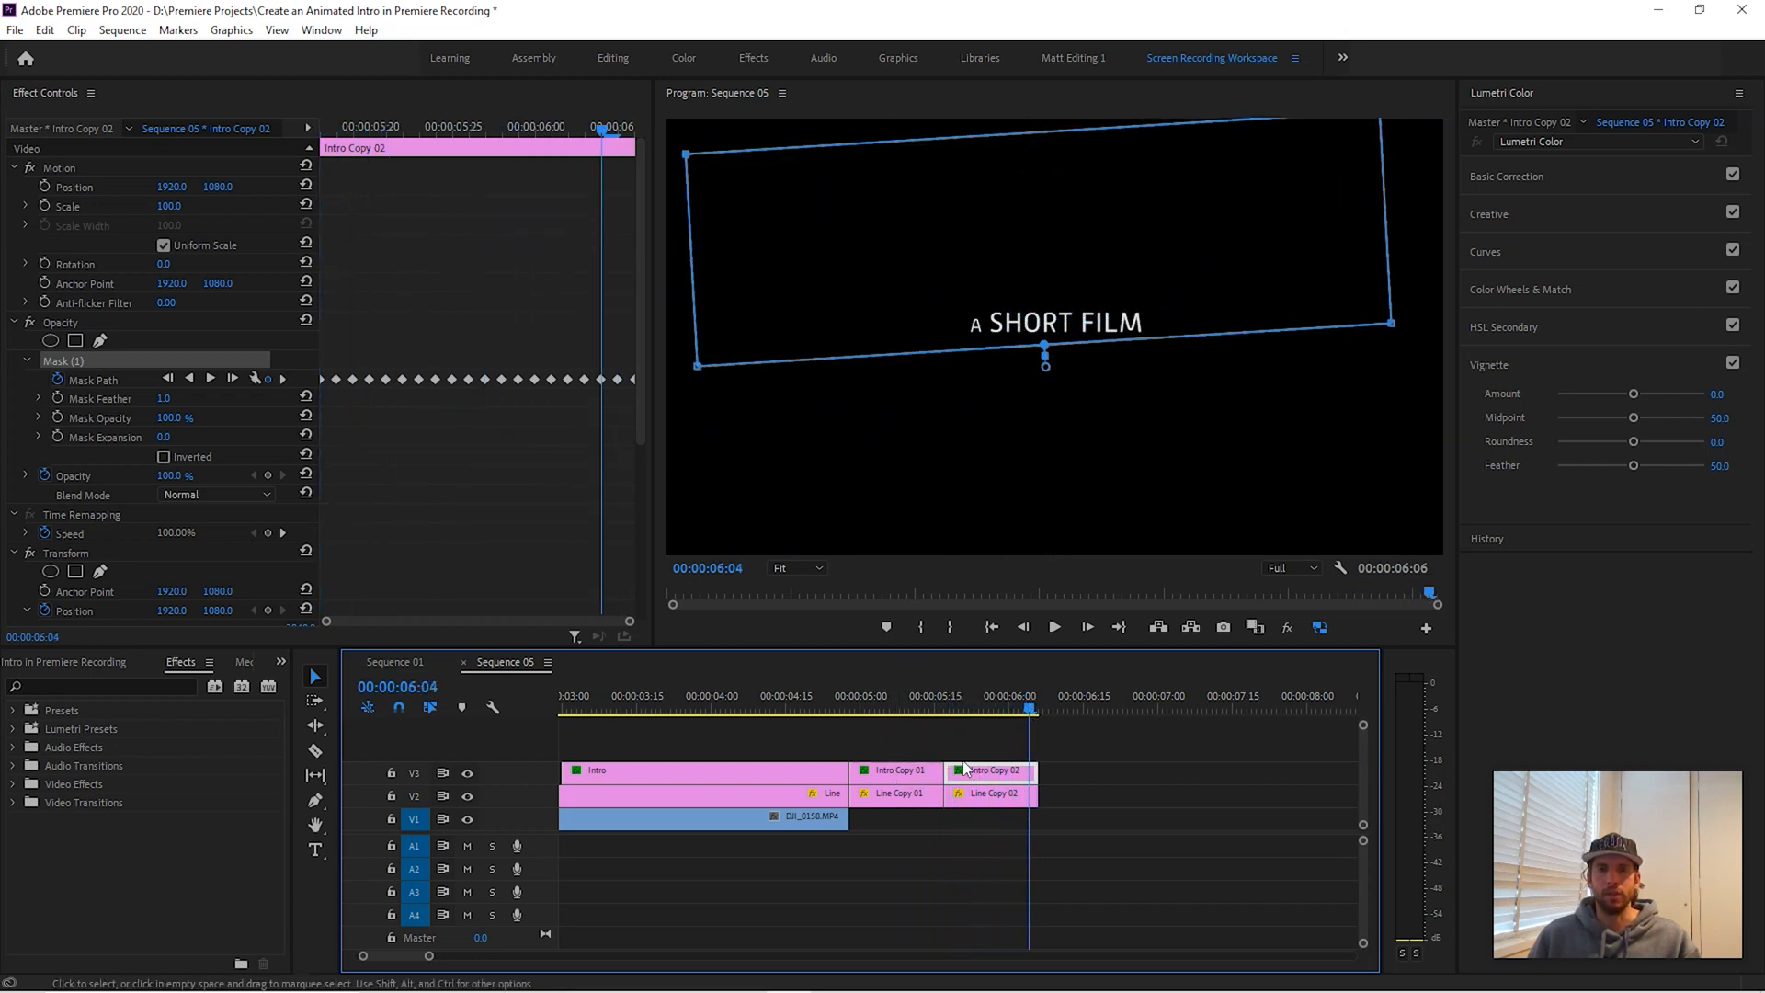
drag(934, 701, 1004, 706)
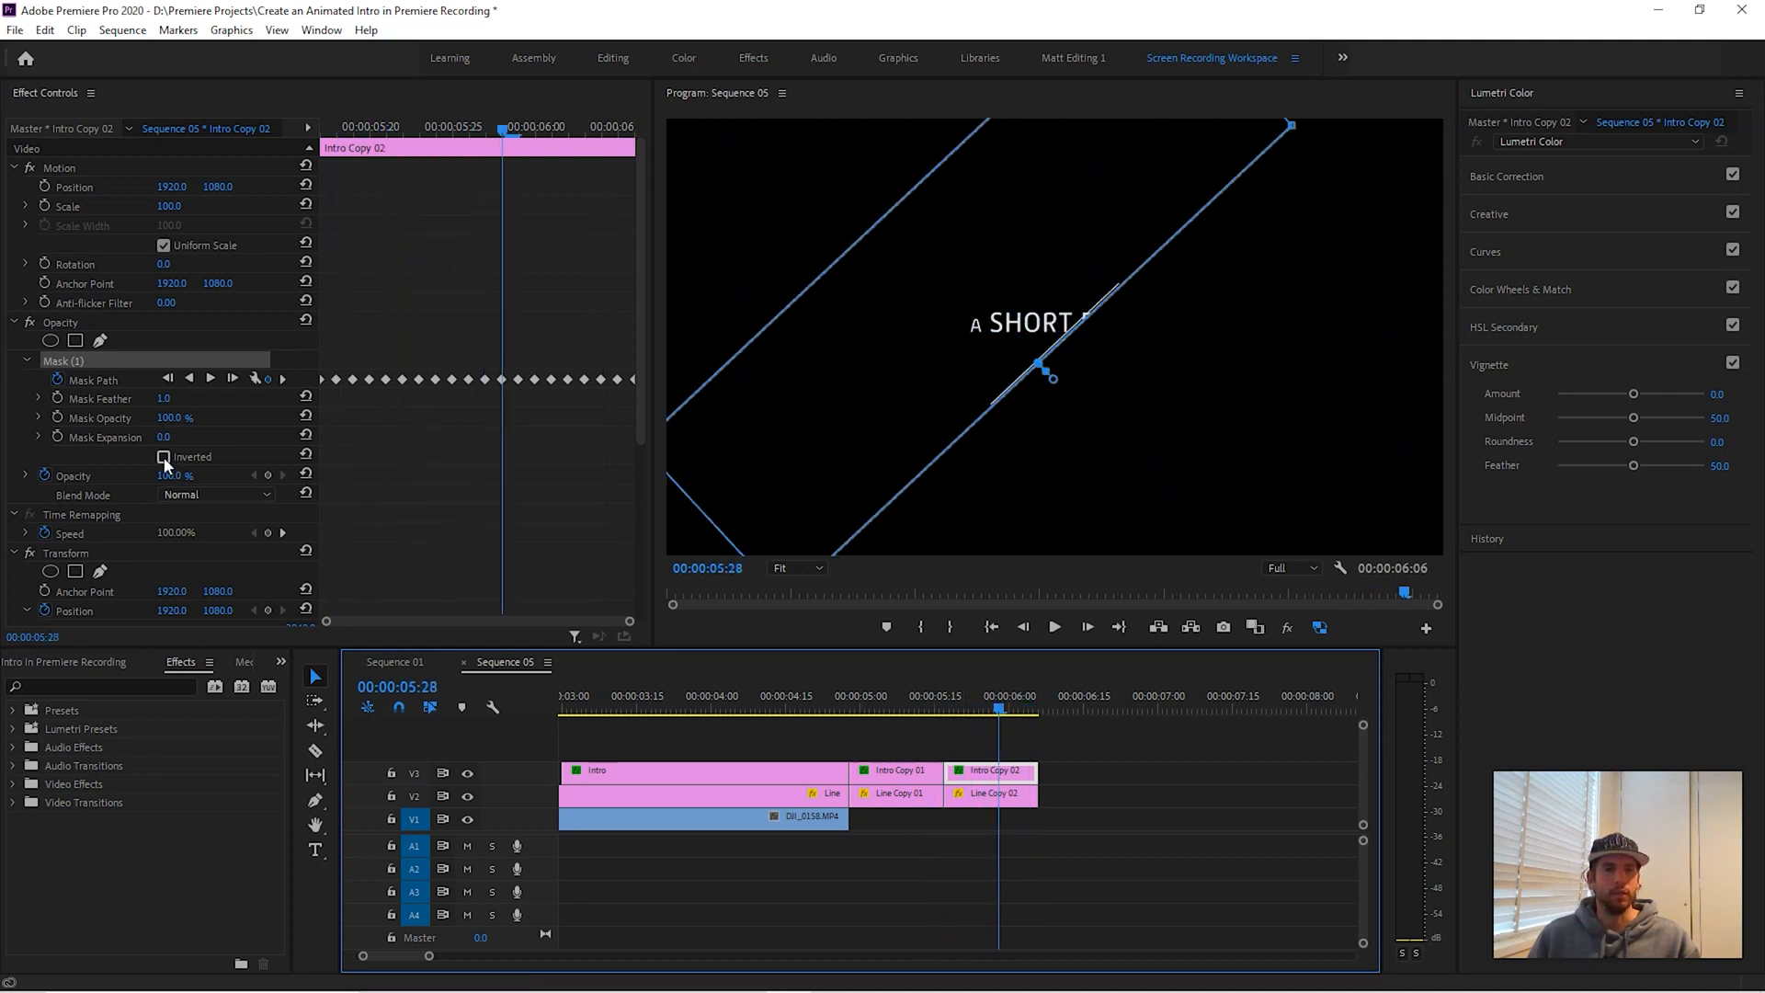
drag(1005, 708, 1033, 709)
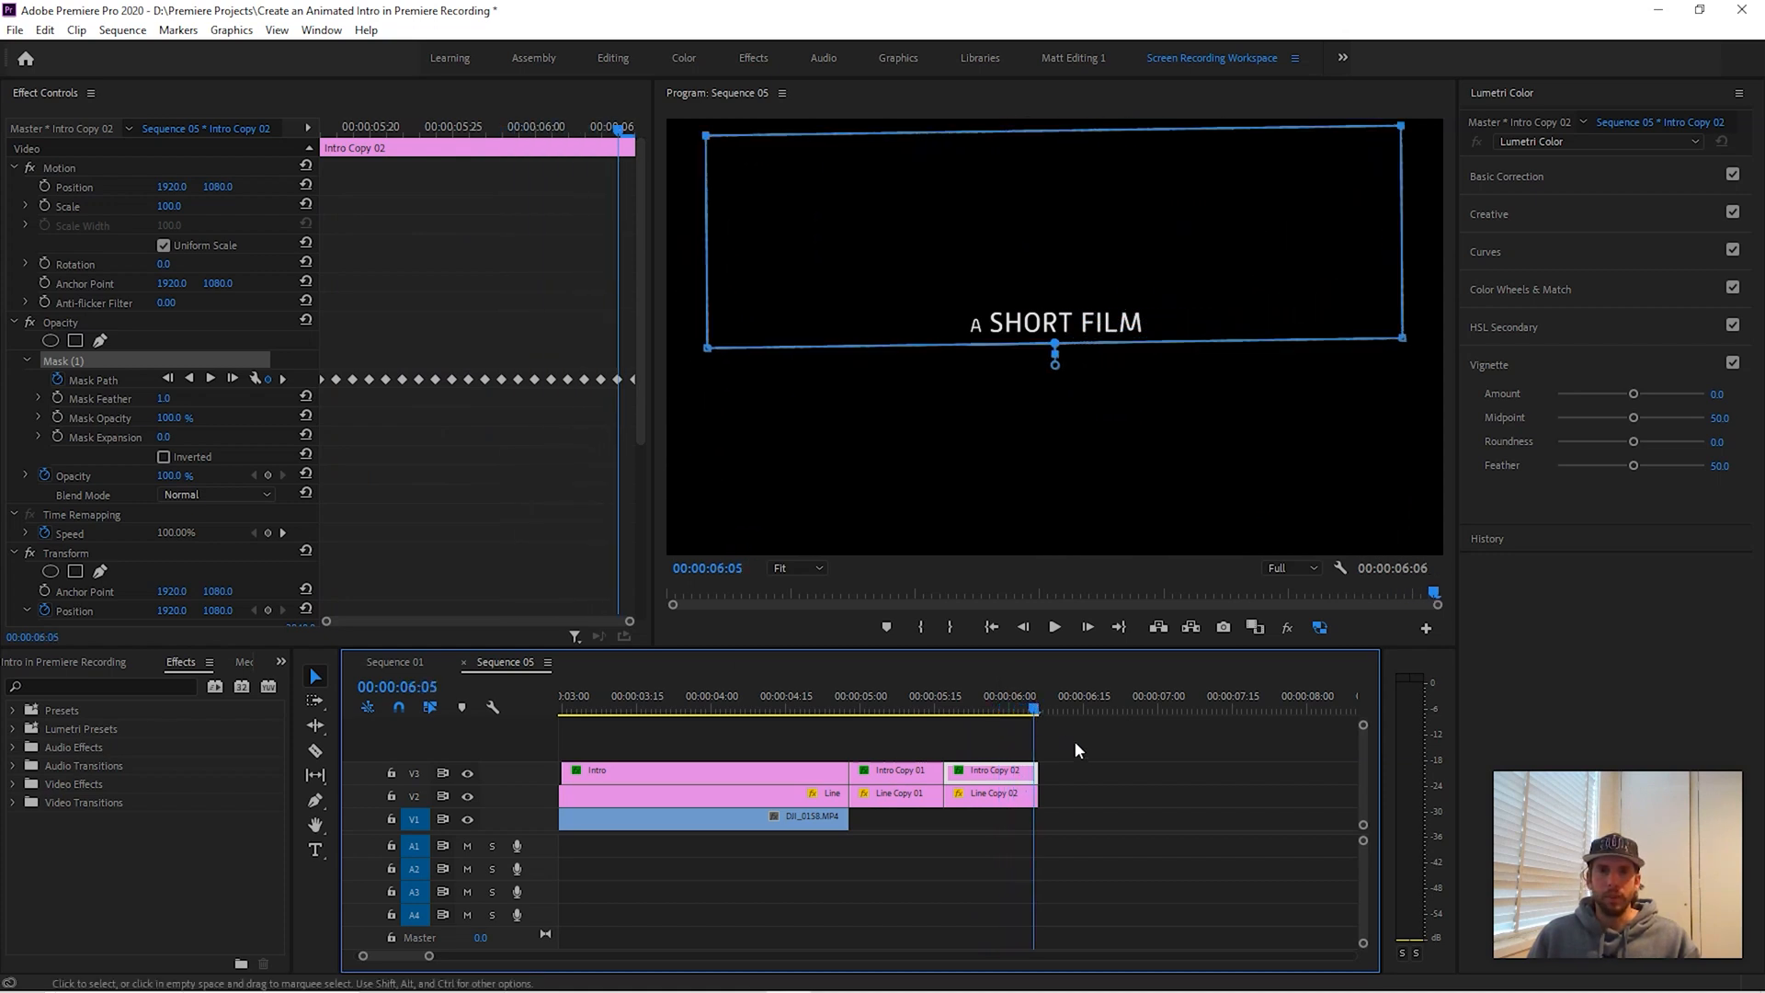
- Extend Intro Copy 02 to about 00:00:06:12 and Line Copy 02 to 00:00:07:16, and play back the whole rotation sequence
drag(1037, 770, 1237, 796)
drag(962, 699, 779, 705)
key(space)
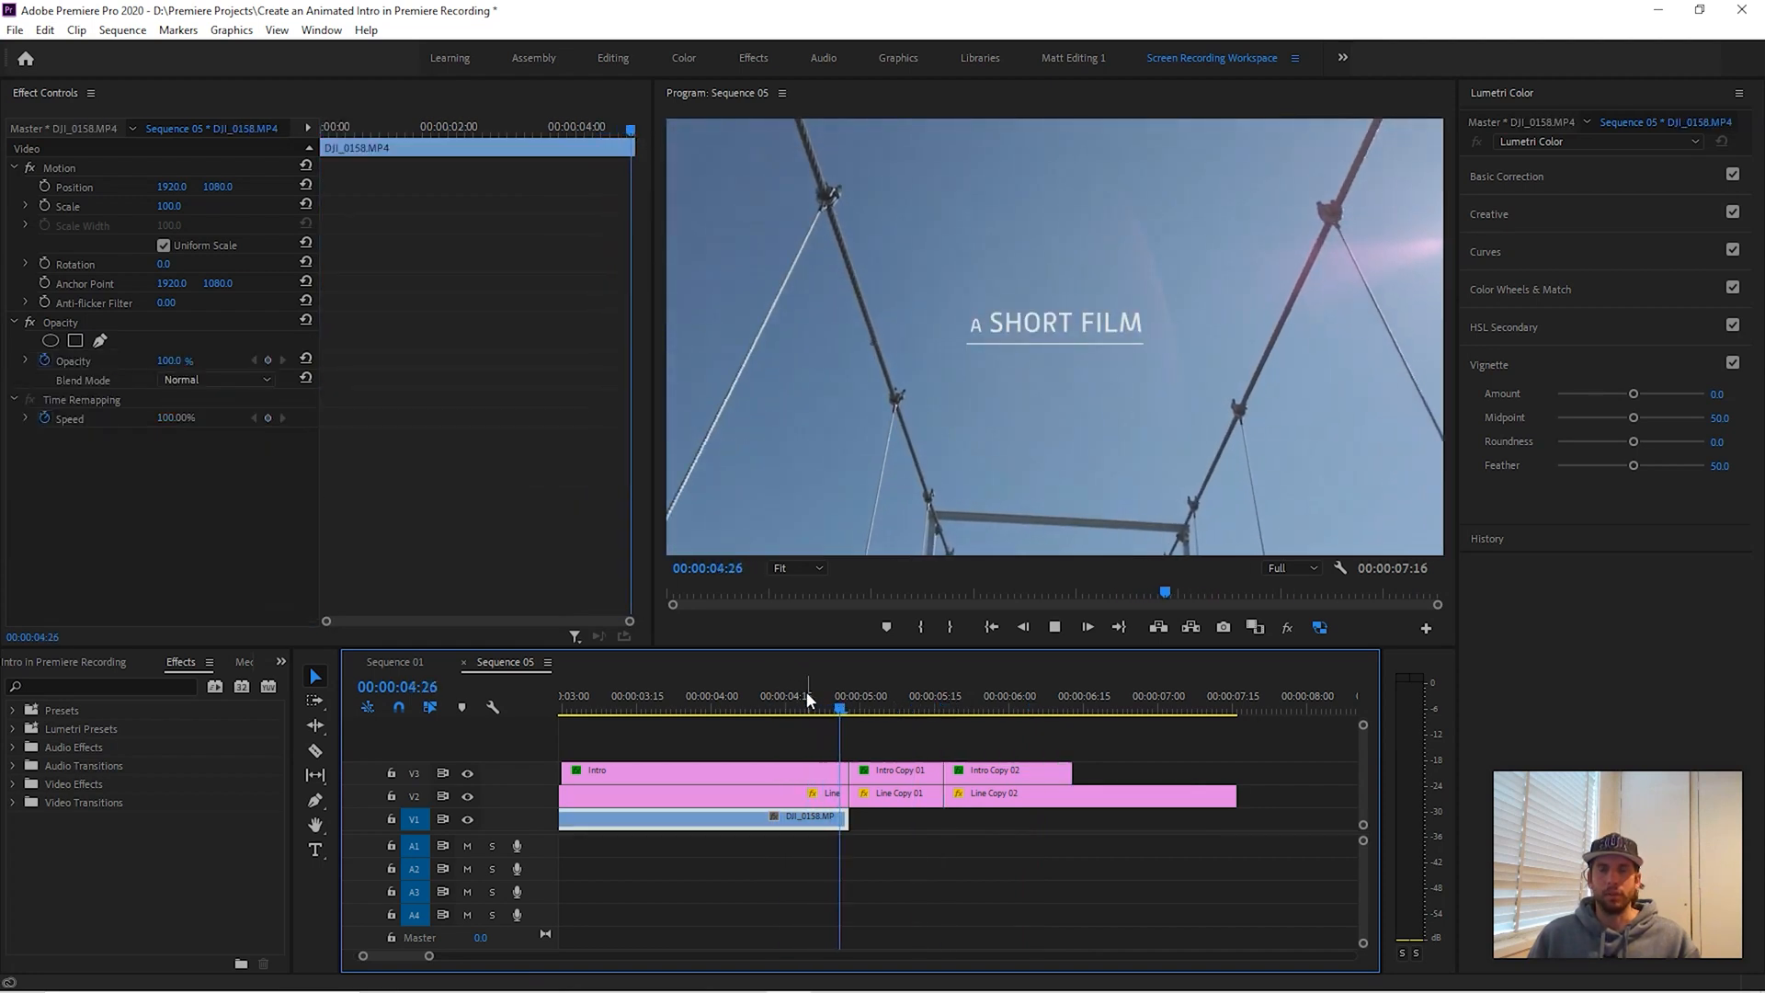
- Extend Intro Copy 02 to end at about 00:00:06:24, playing back the rotation to check its timing
key(space)
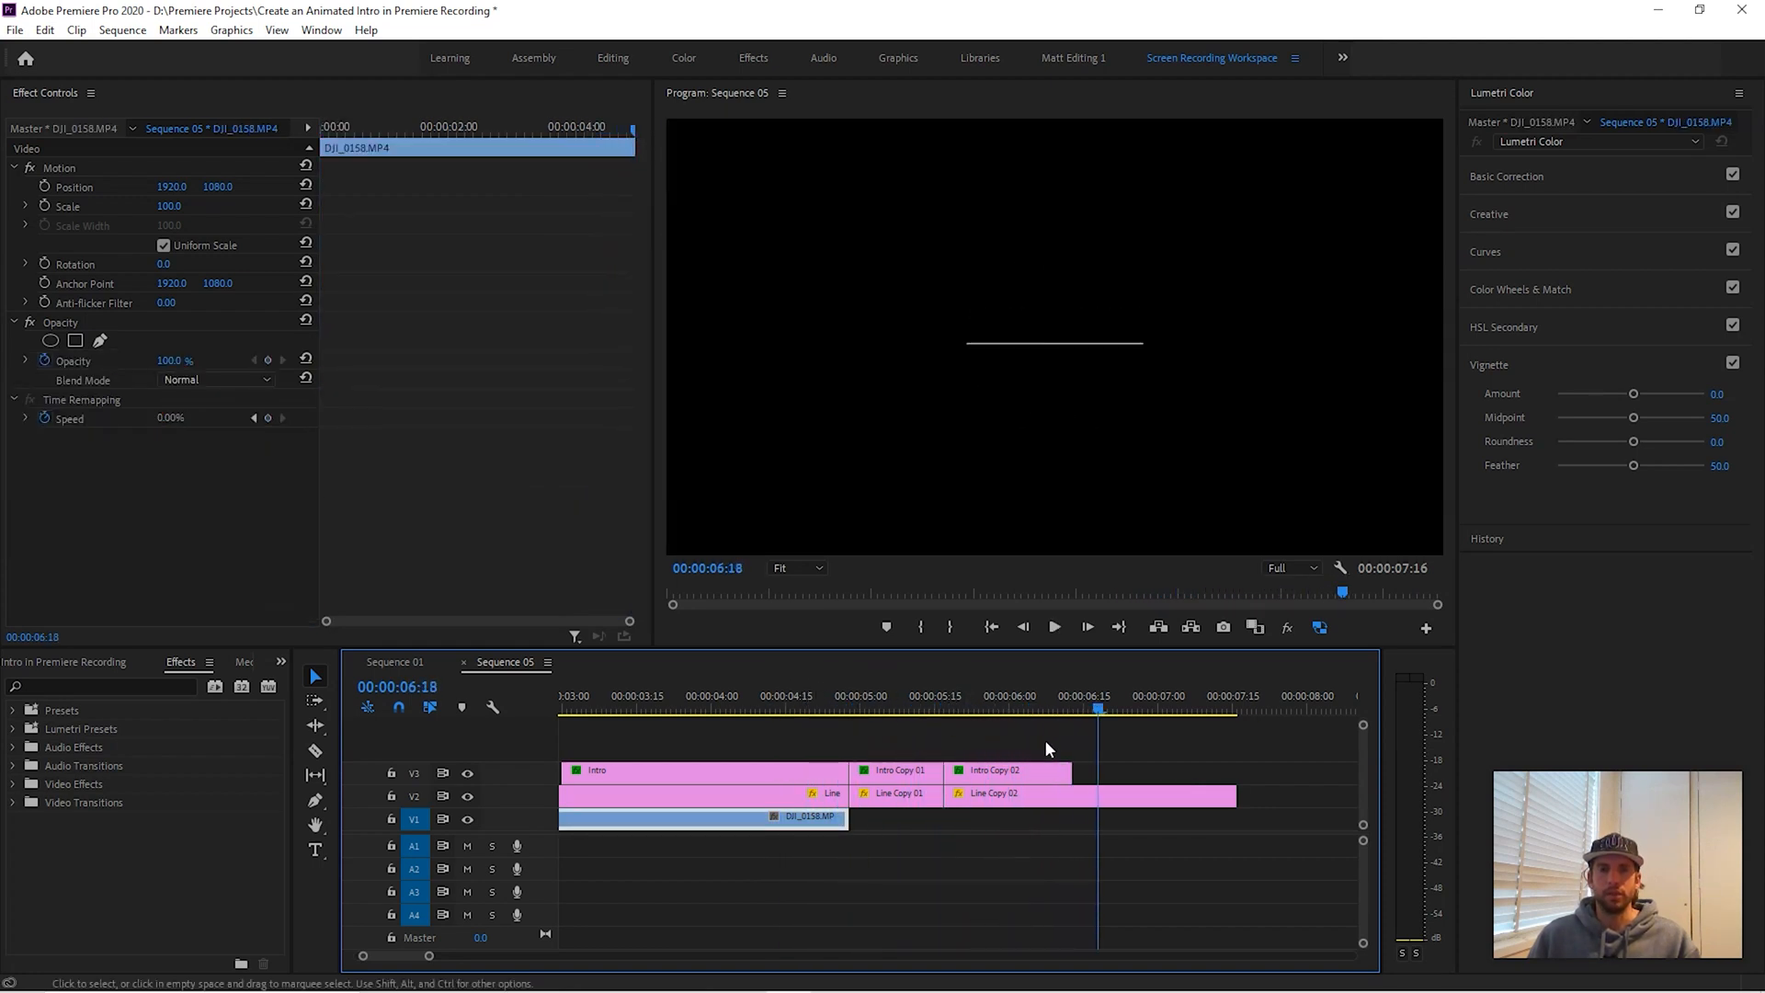
drag(1071, 771, 1141, 768)
click(714, 685)
key(space)
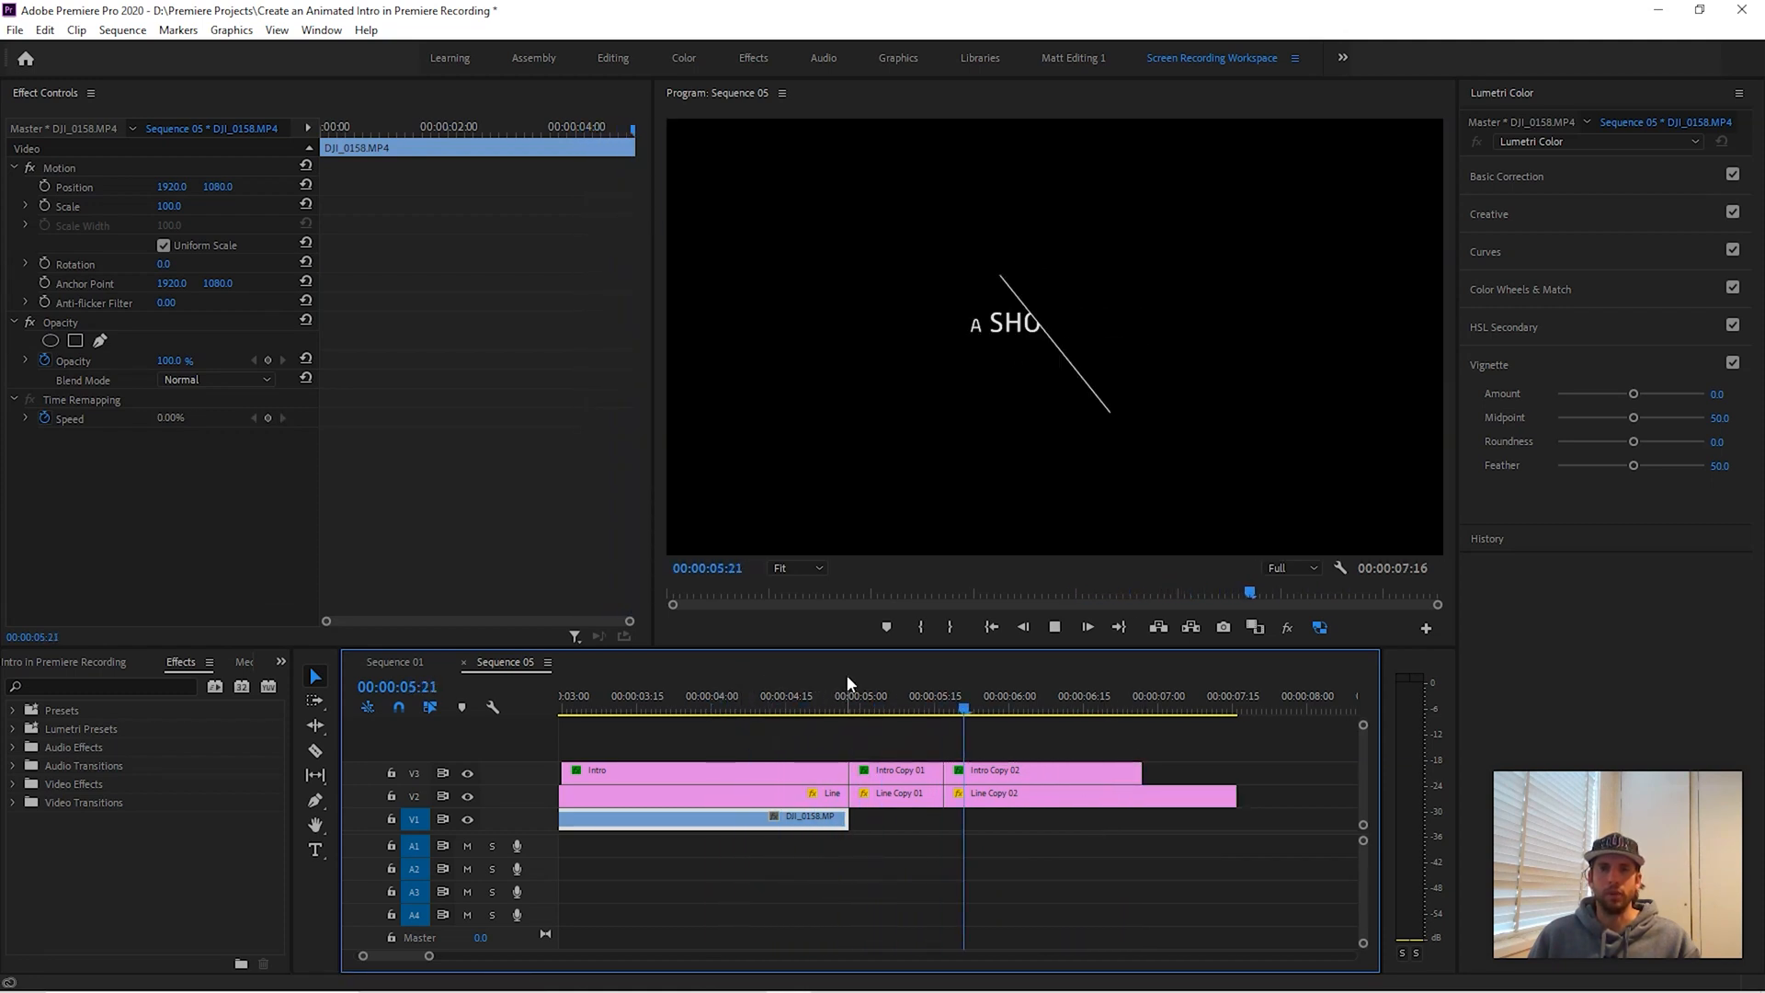
click(1130, 711)
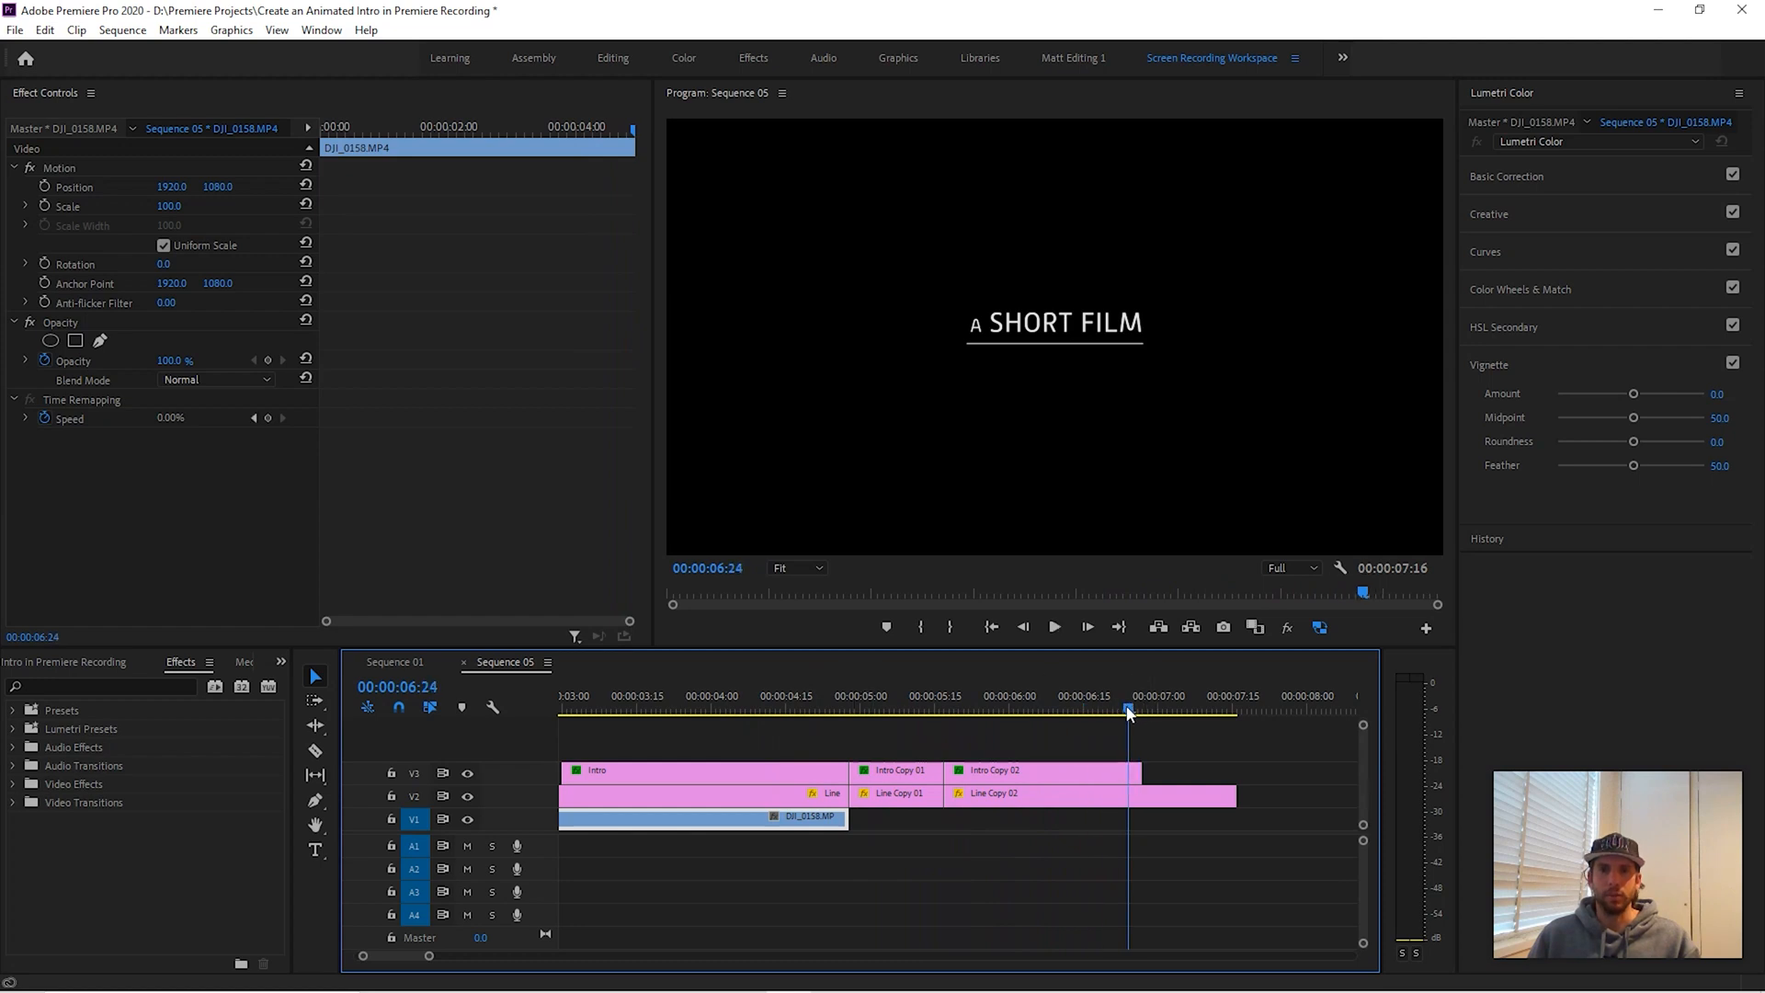
drag(1140, 770, 1125, 770)
- Open the Intro Copy 02 title and change its text to BY RENCLIF MEDIA
click(1048, 703)
click(1068, 765)
double_click(1066, 771)
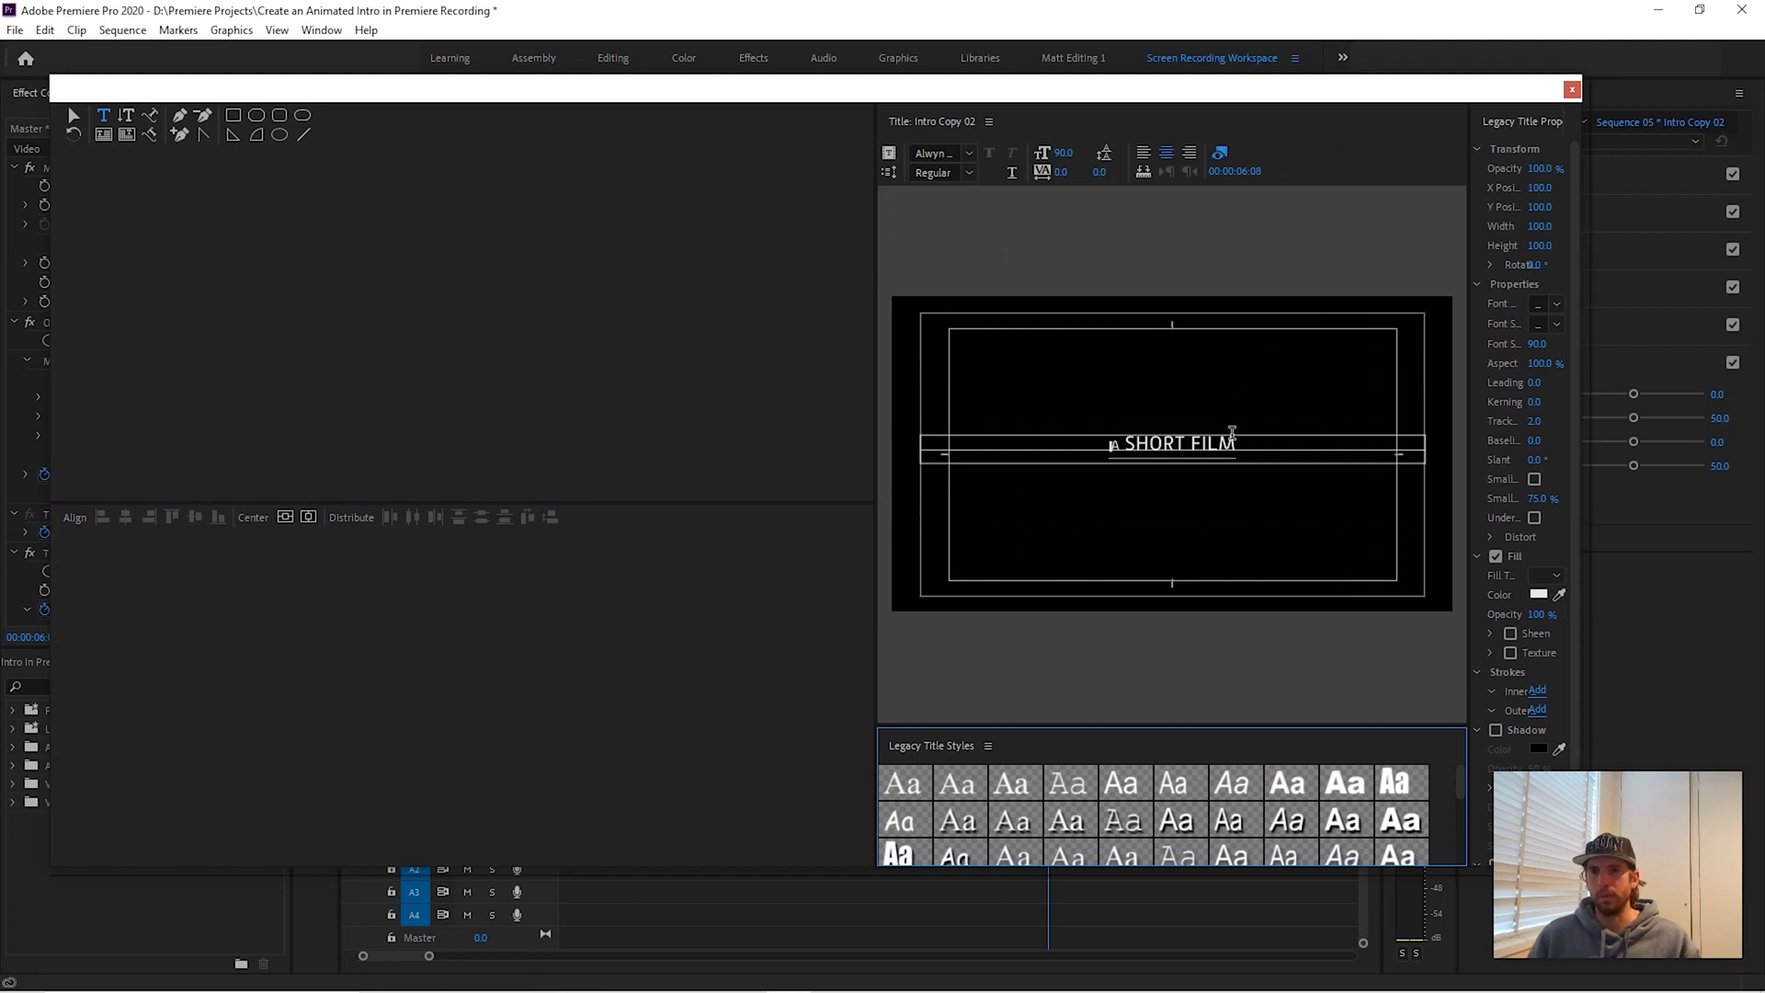
drag(1234, 445, 1136, 434)
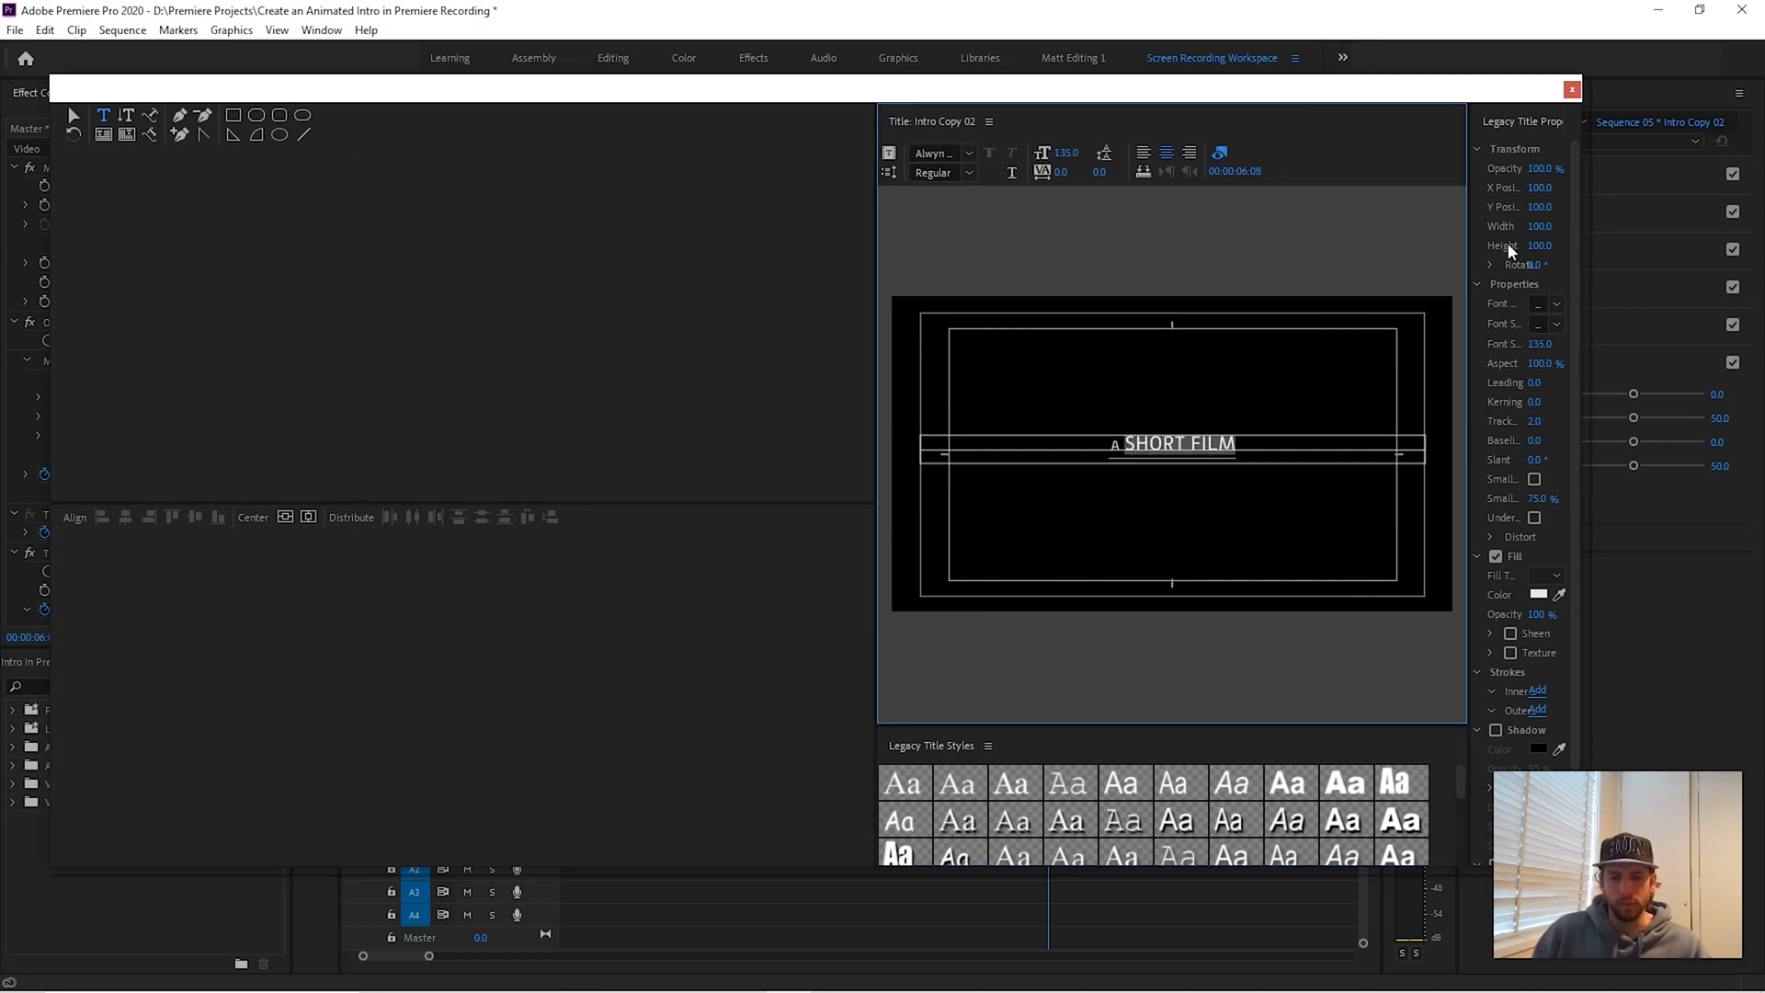
text(RENCLIF MEDIA)
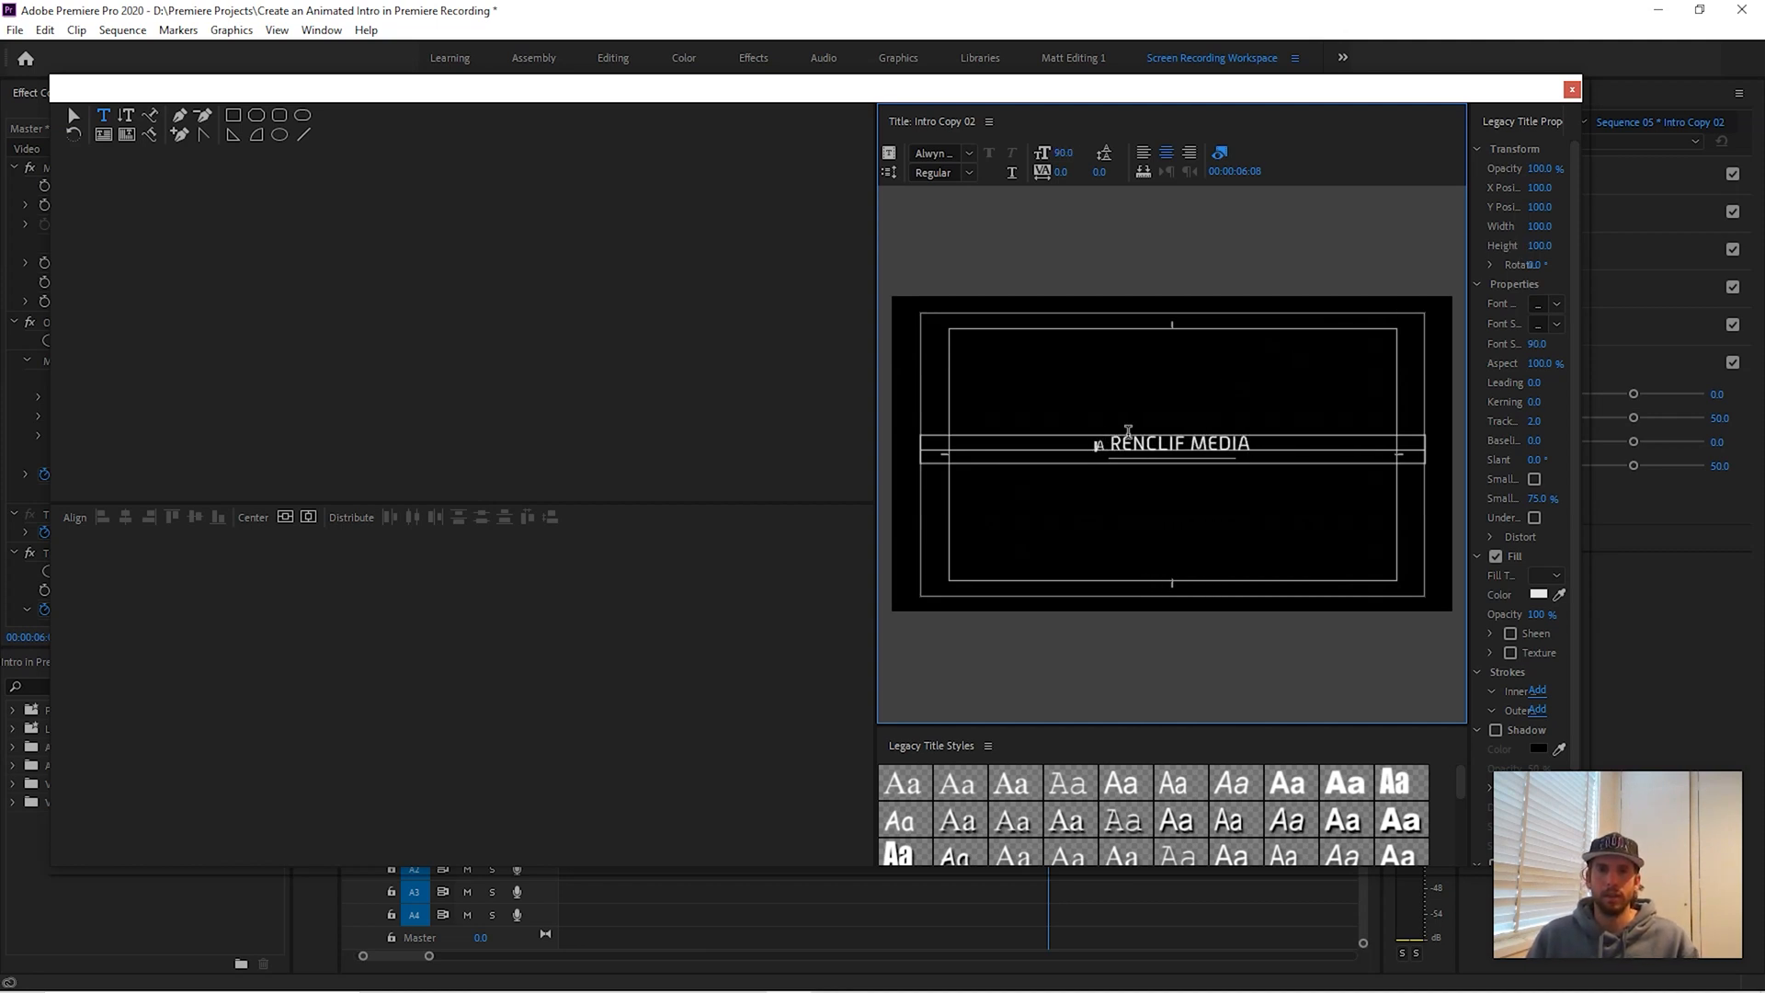
text(BY)
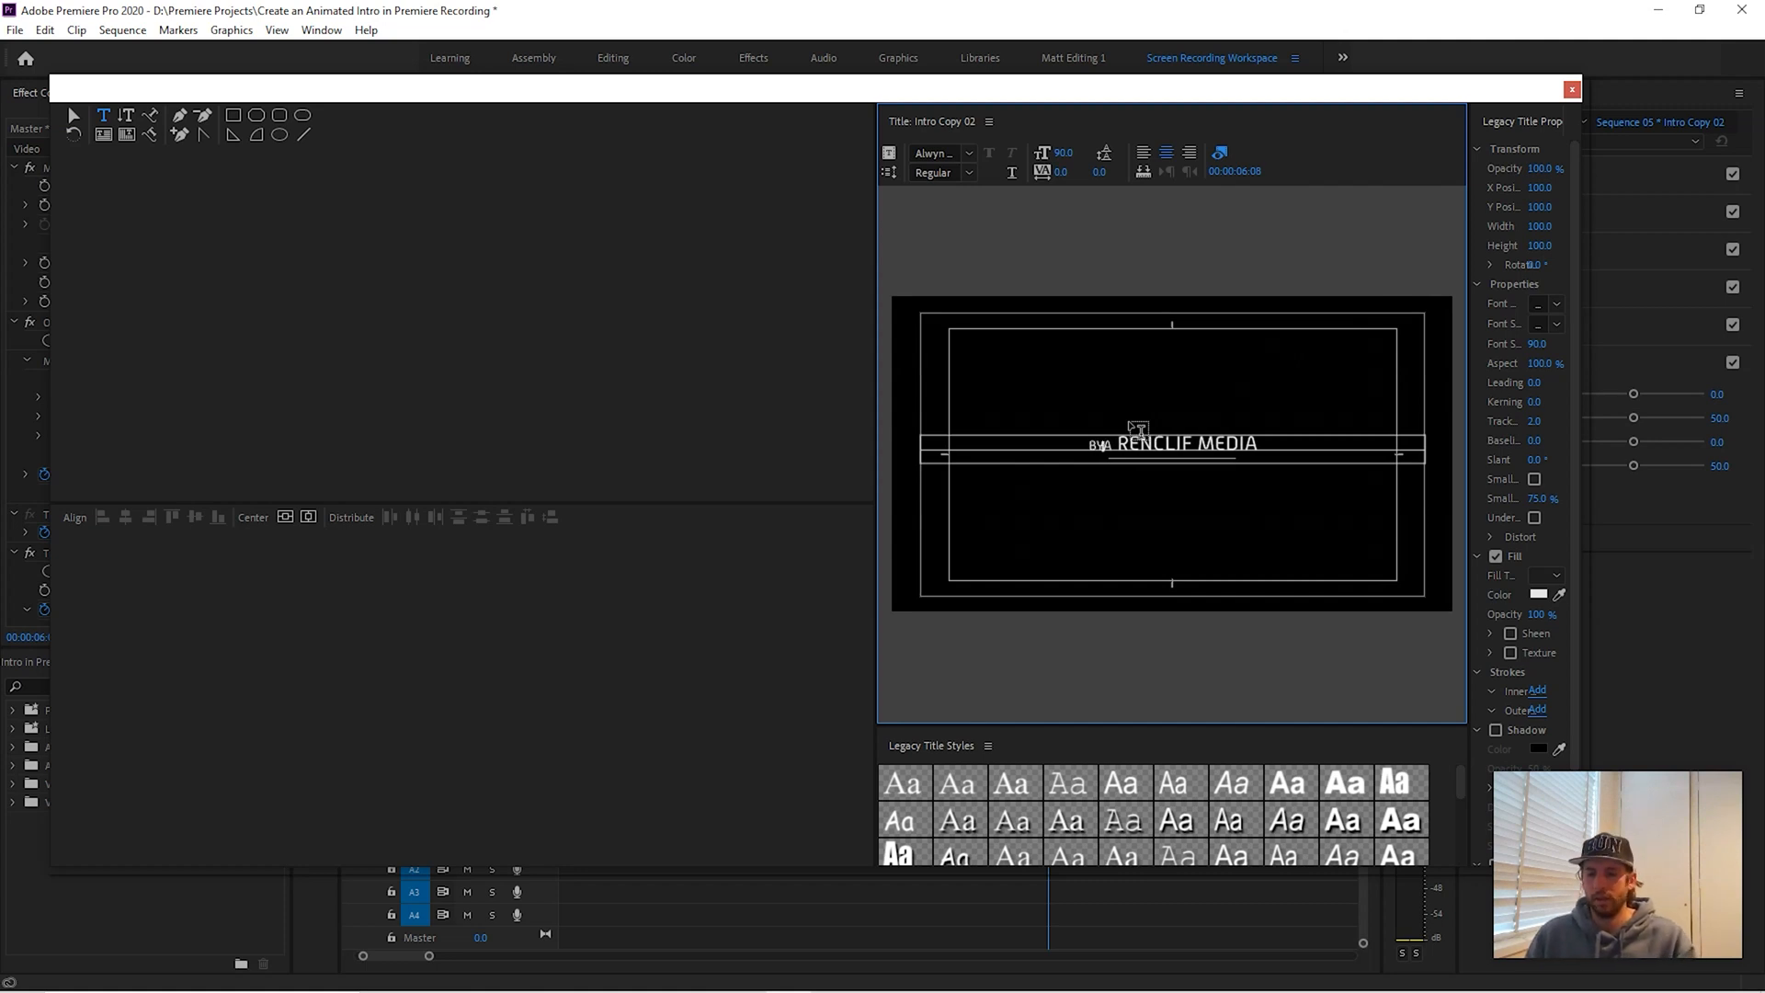
key(Delete)
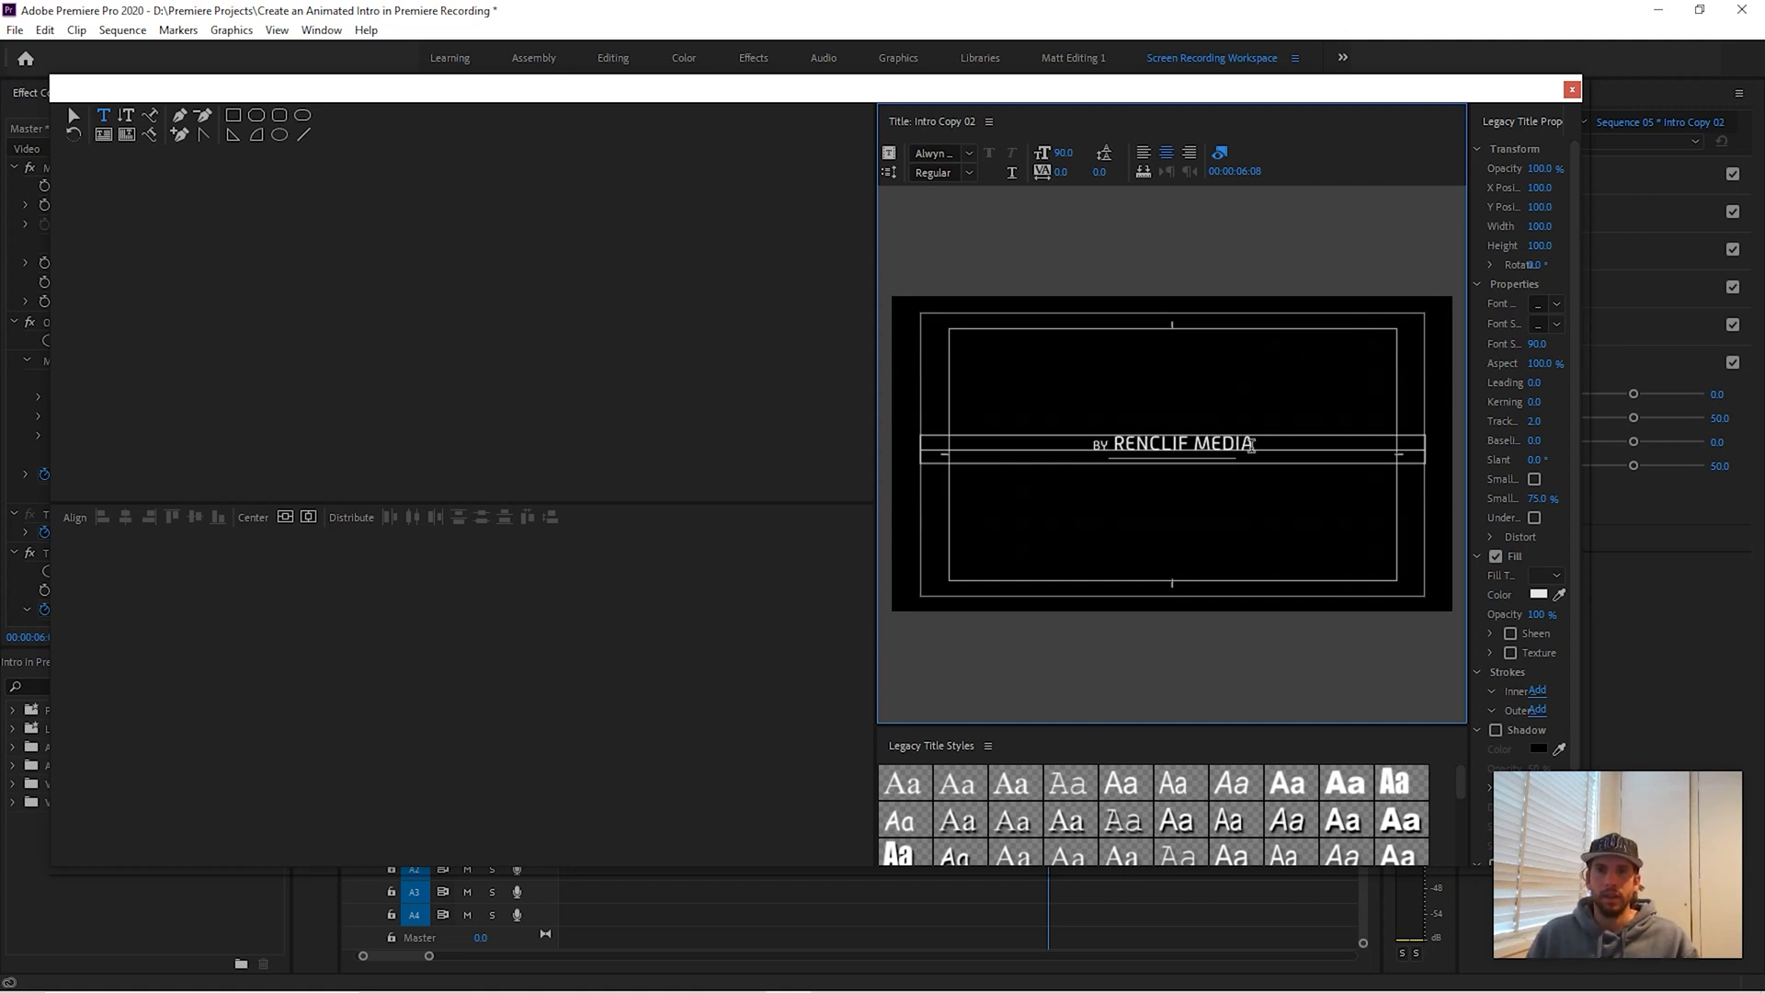
- Widen the title properties area and set the font size of RENCLIF MEDIA to 113
drag(1251, 443, 1088, 444)
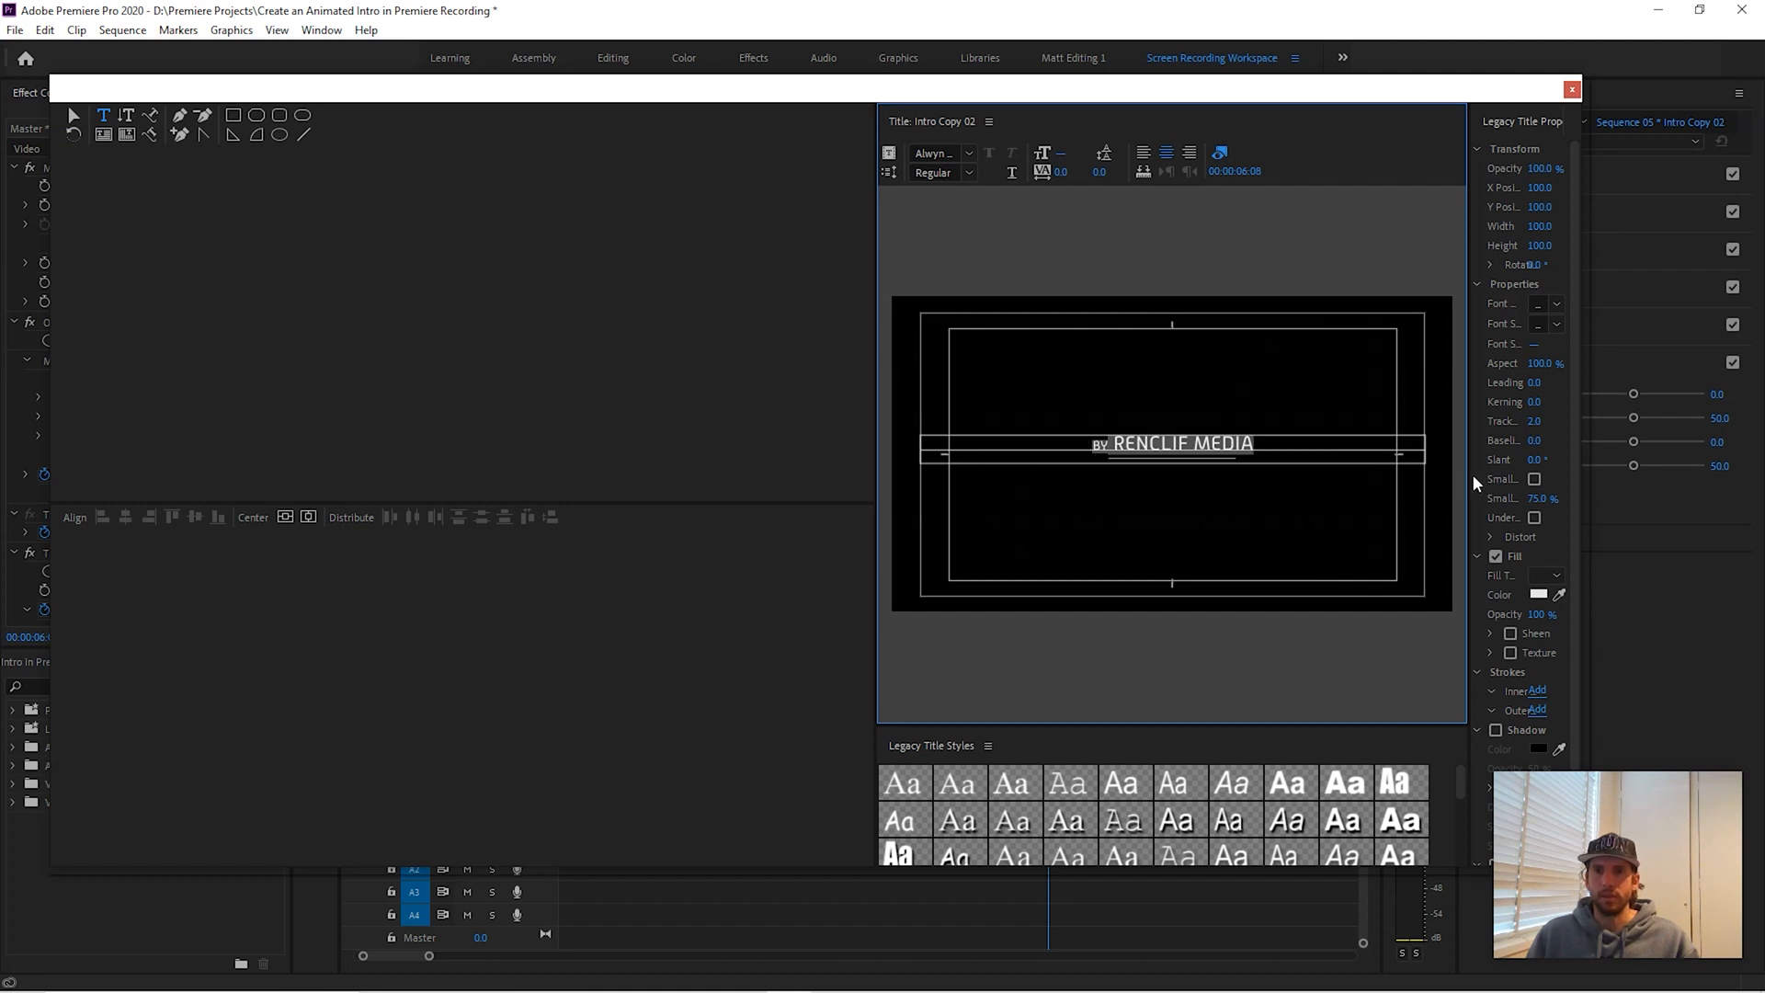
drag(1468, 474, 1338, 478)
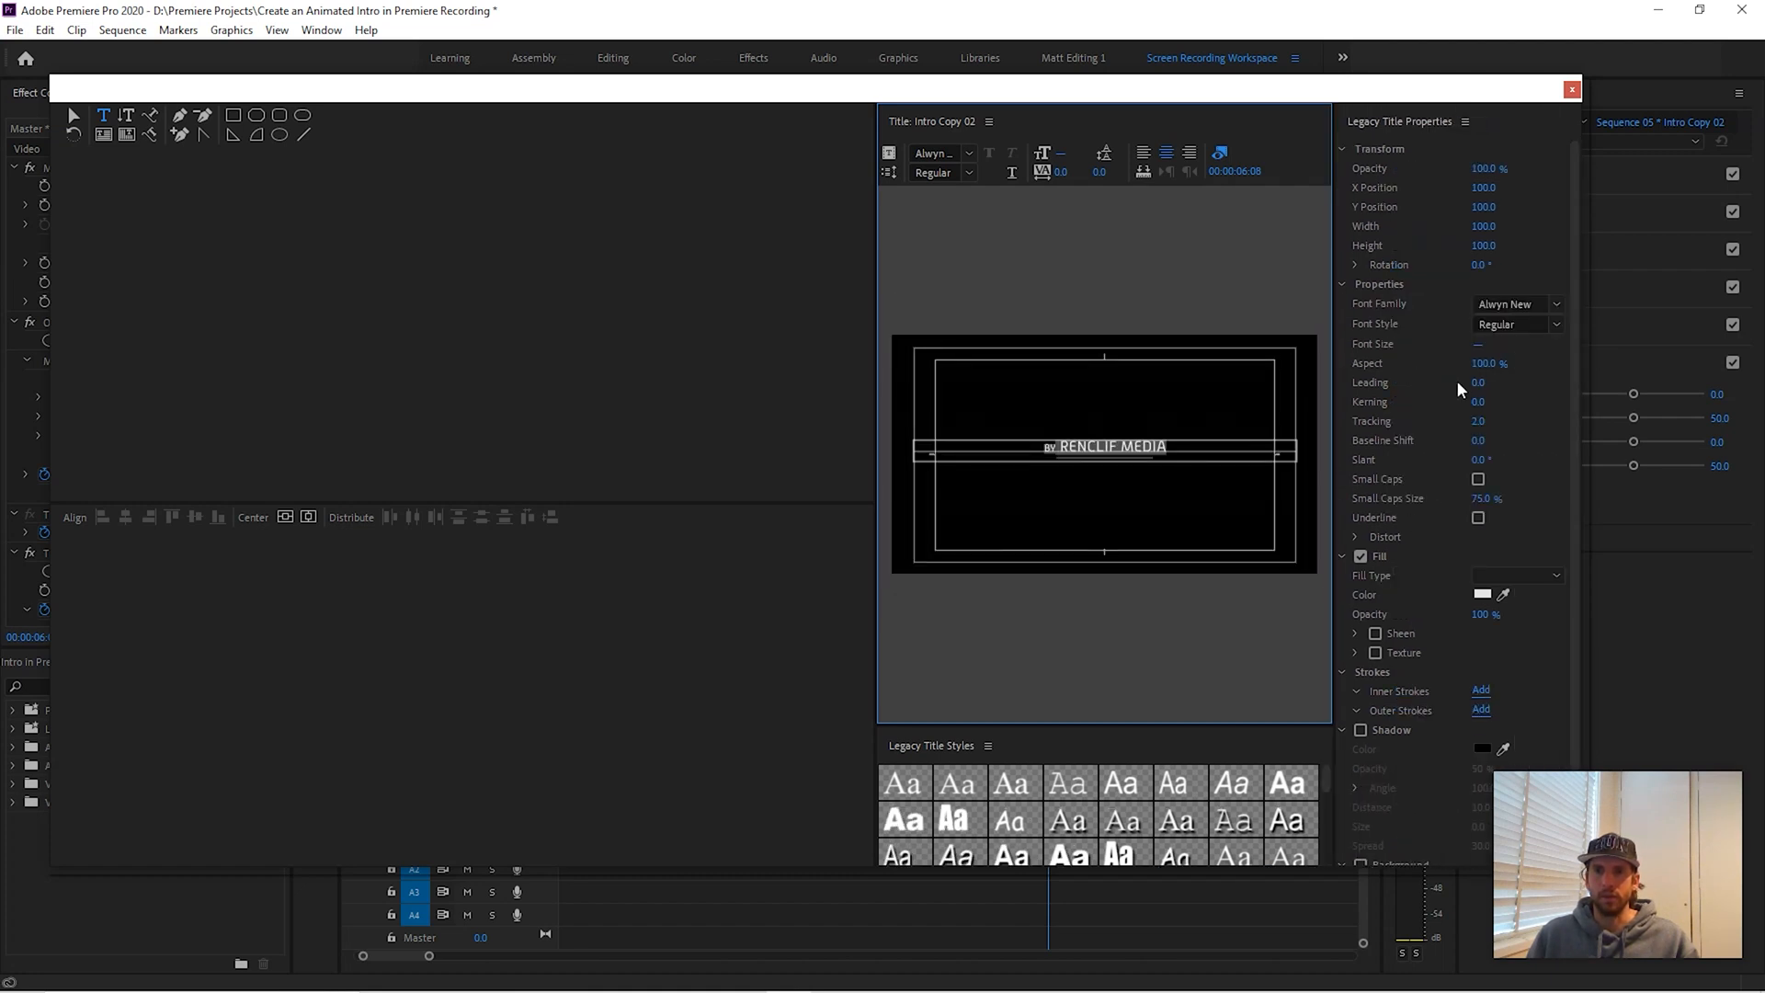
click(1148, 446)
drag(1168, 444, 1076, 439)
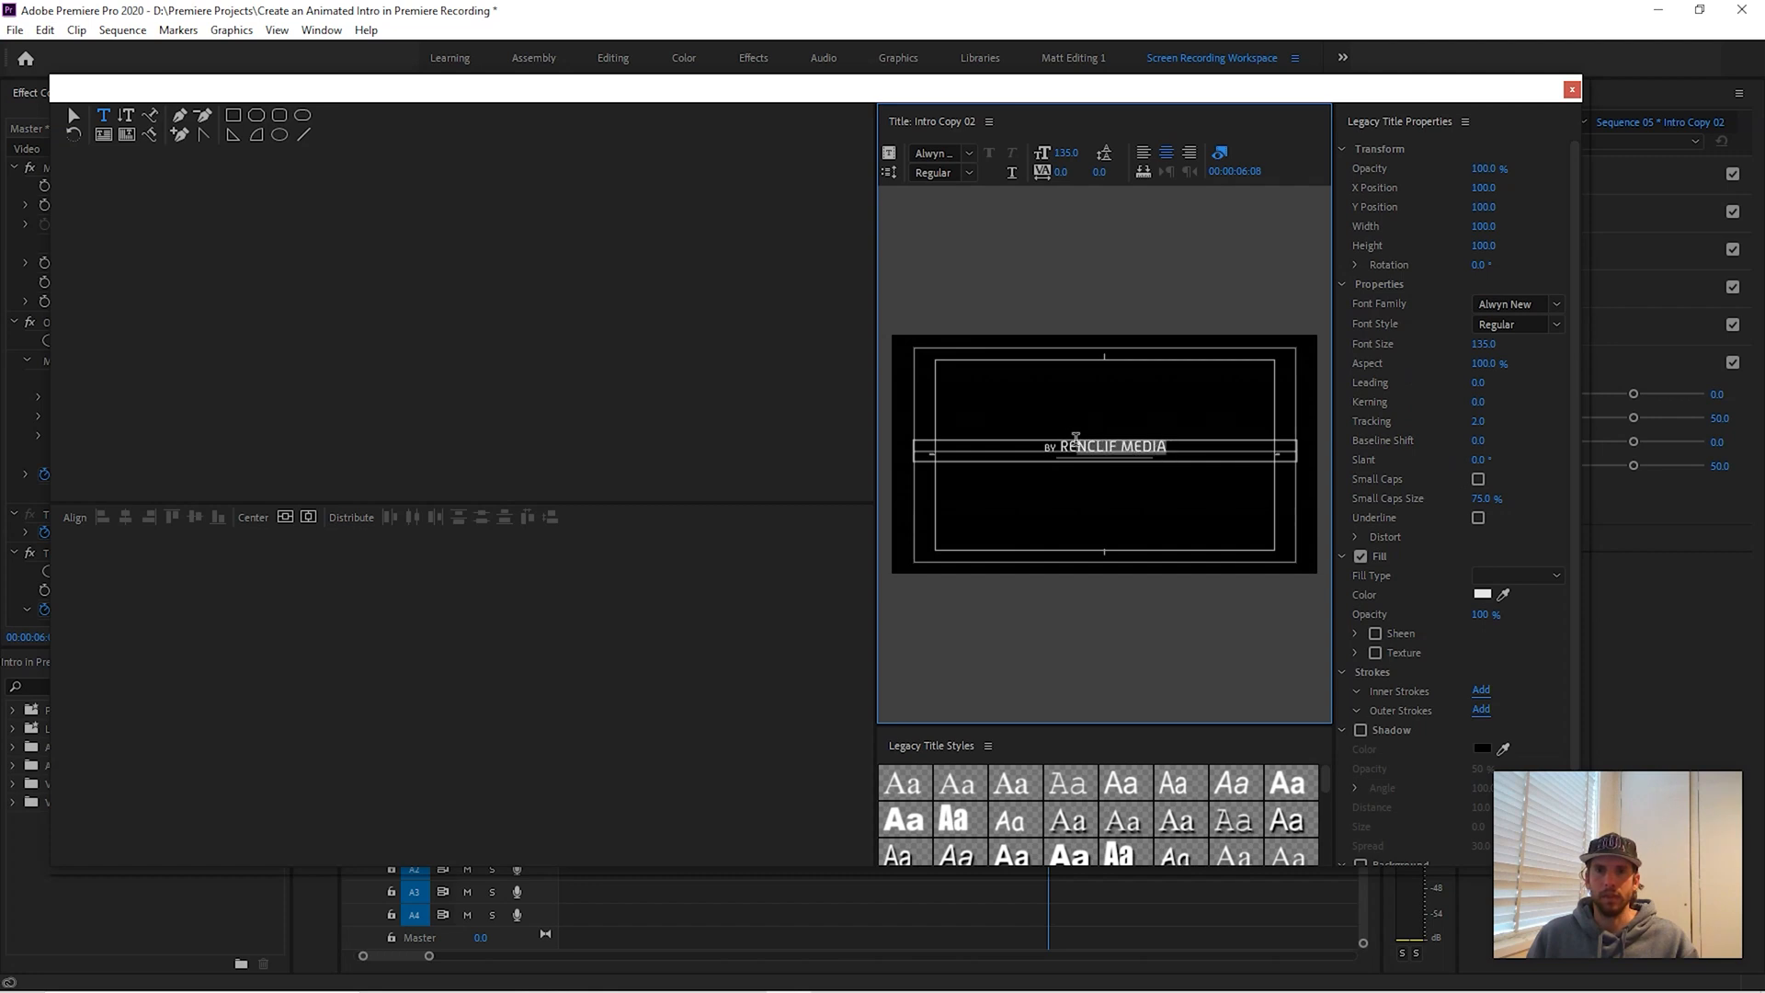
click(1486, 344)
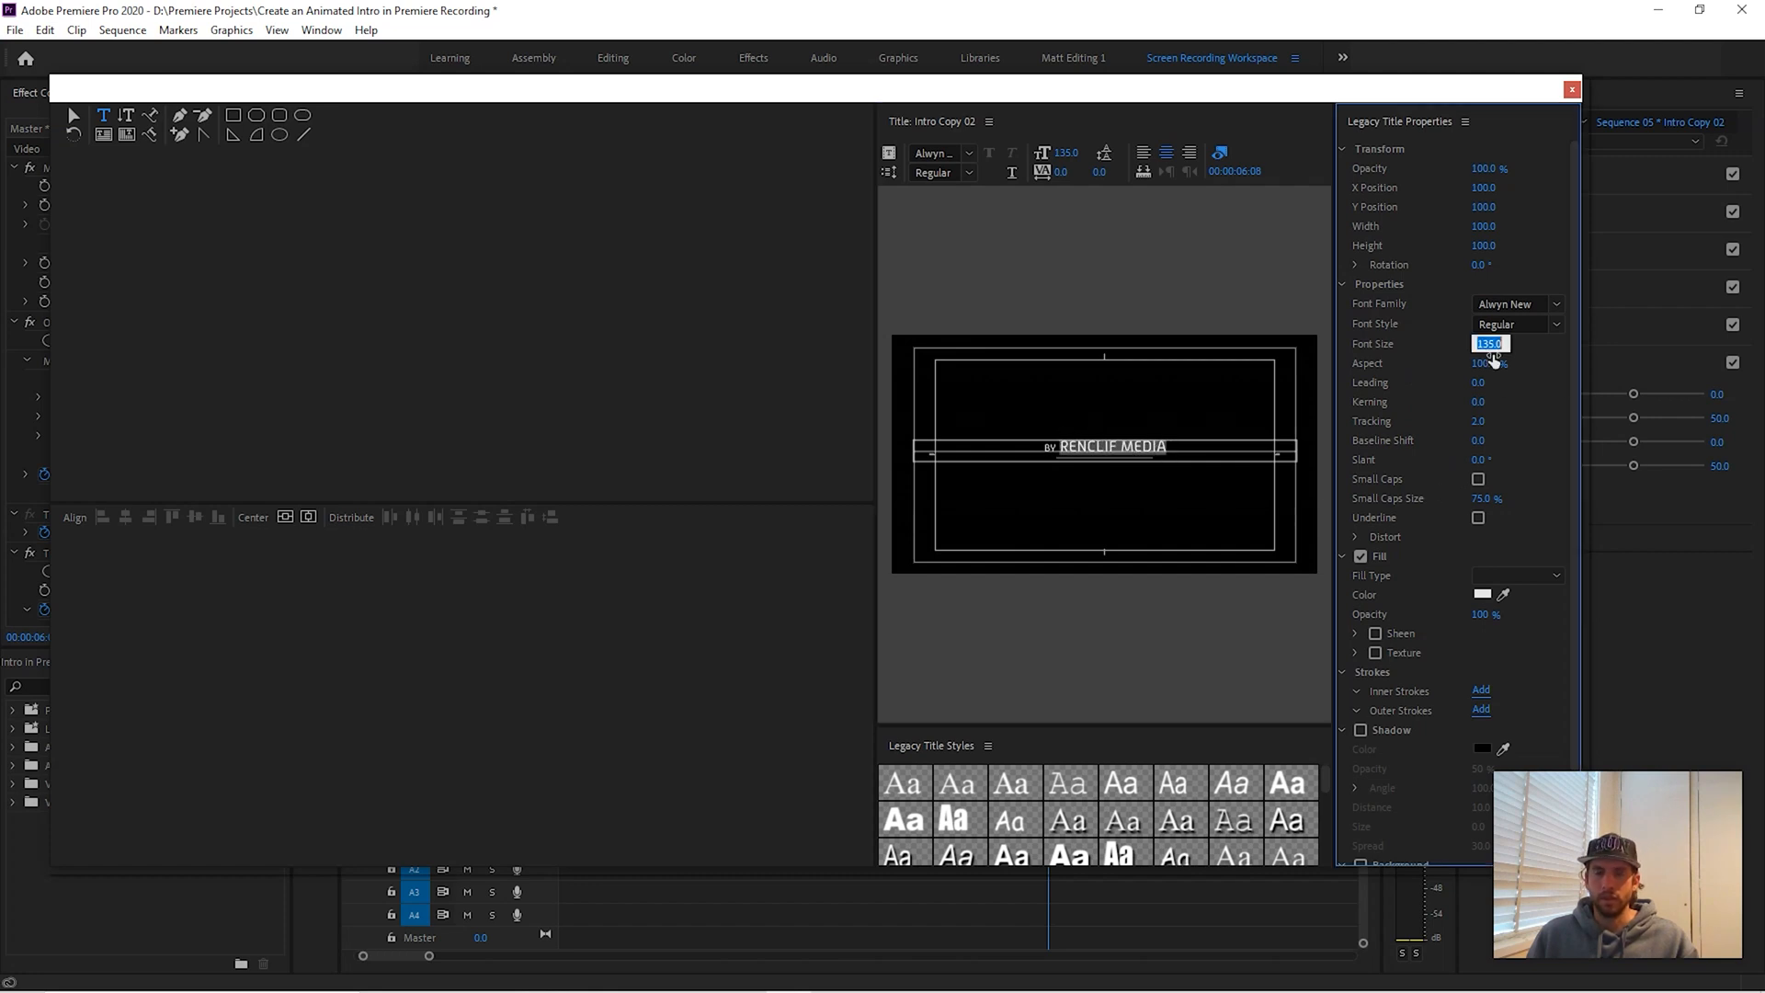
text(113)
key(Return)
- Set the font size of the word BY in the title to 86
click(1059, 446)
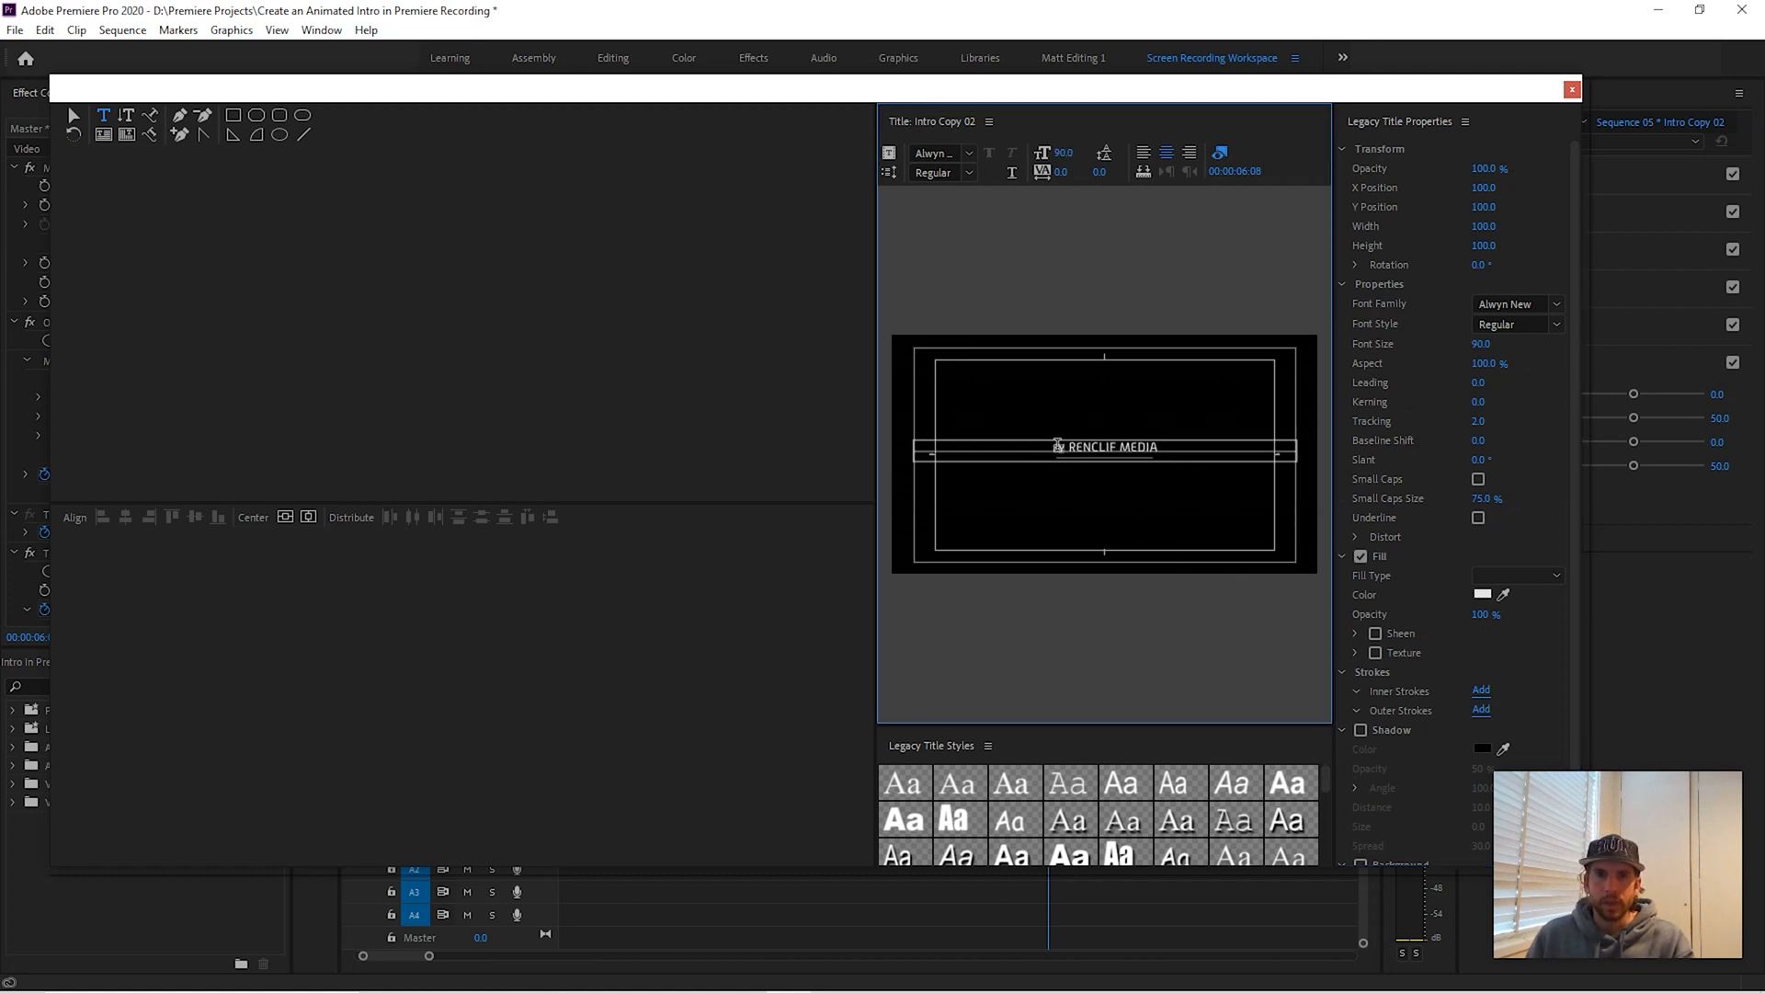
click(1478, 345)
text(86)
key(Return)
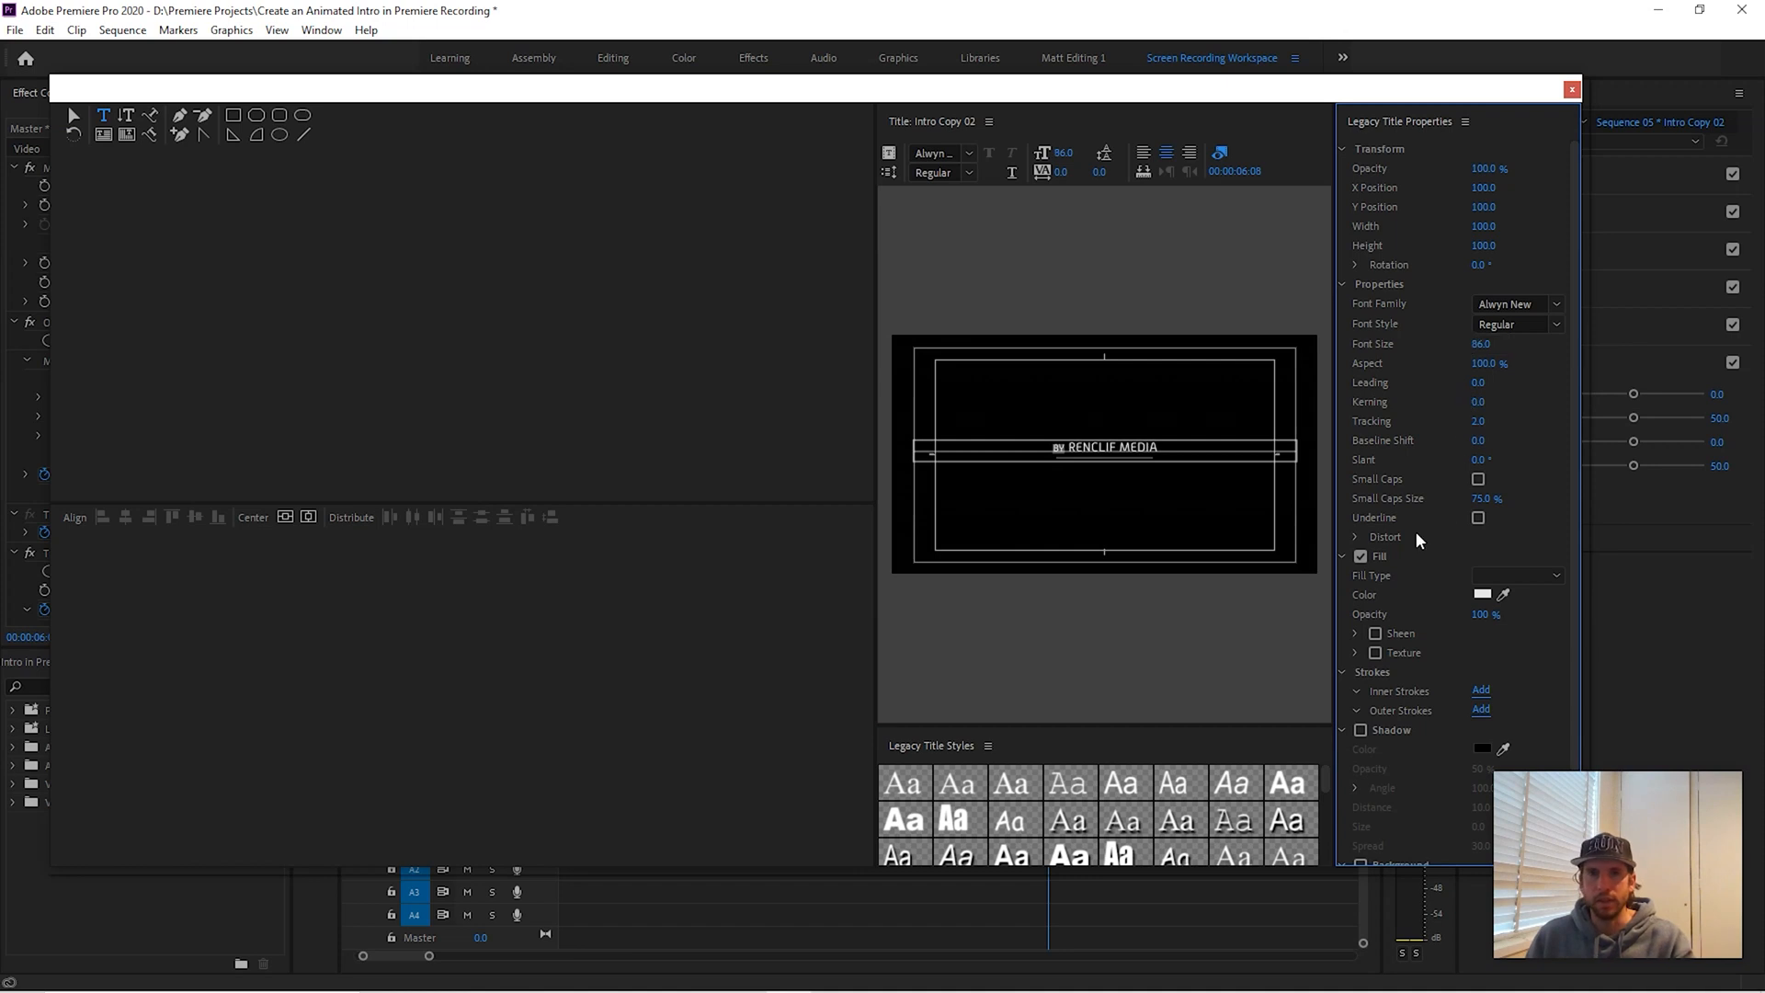
- Set the tracking of the whole BY RENCLIF MEDIA text to -2.0 and close the title editor
click(1127, 444)
drag(1158, 446, 1040, 447)
click(1482, 422)
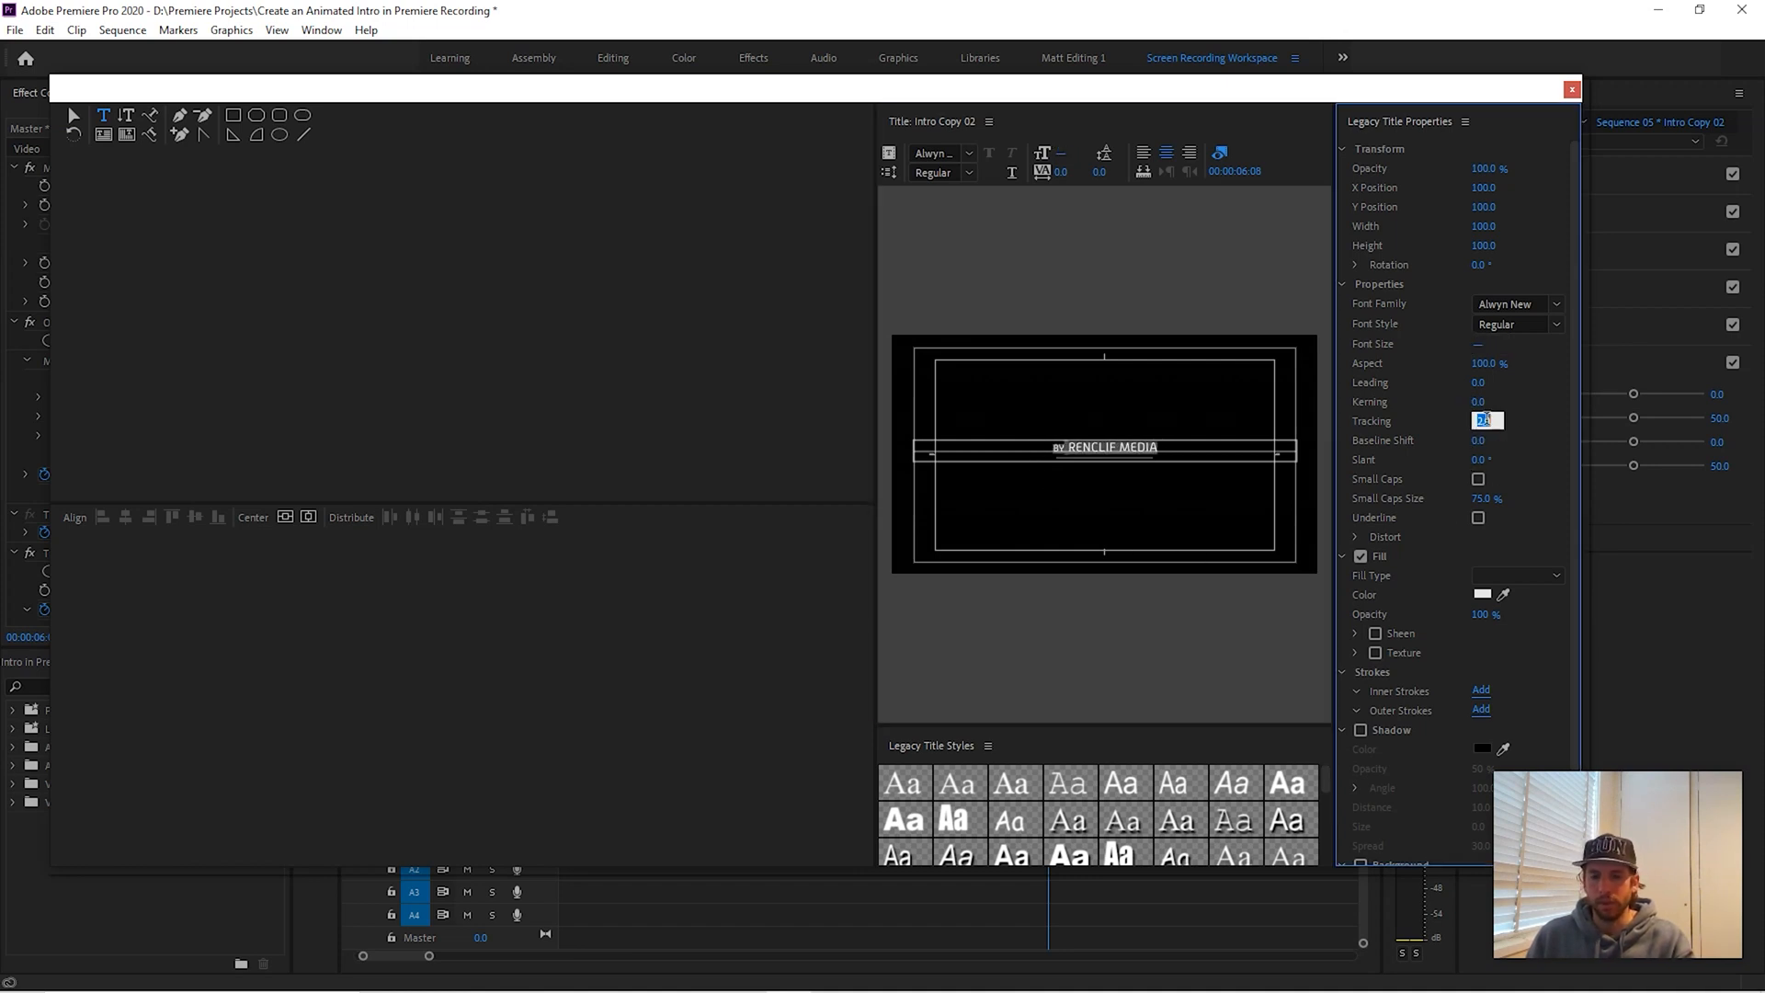
text(-)
key(Return)
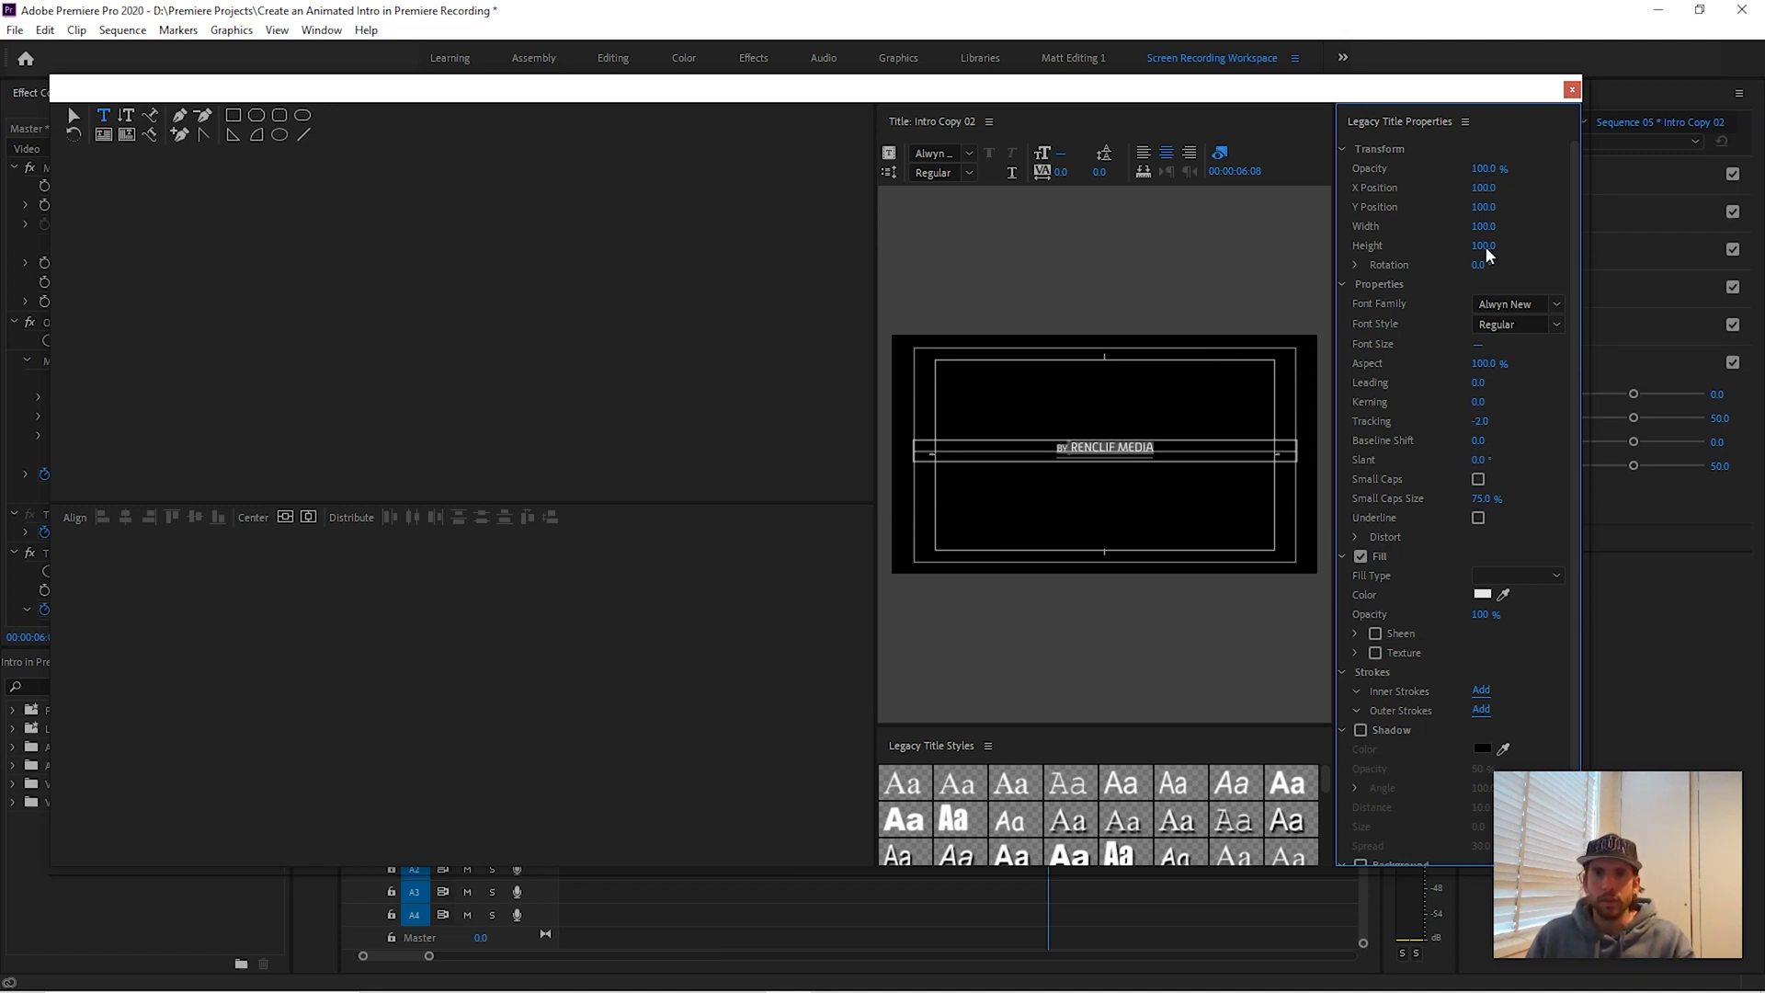
click(1572, 89)
- Play back the rotation from about 00:00:04:00 to review the reveal of the new title text
drag(1050, 710, 682, 737)
key(space)
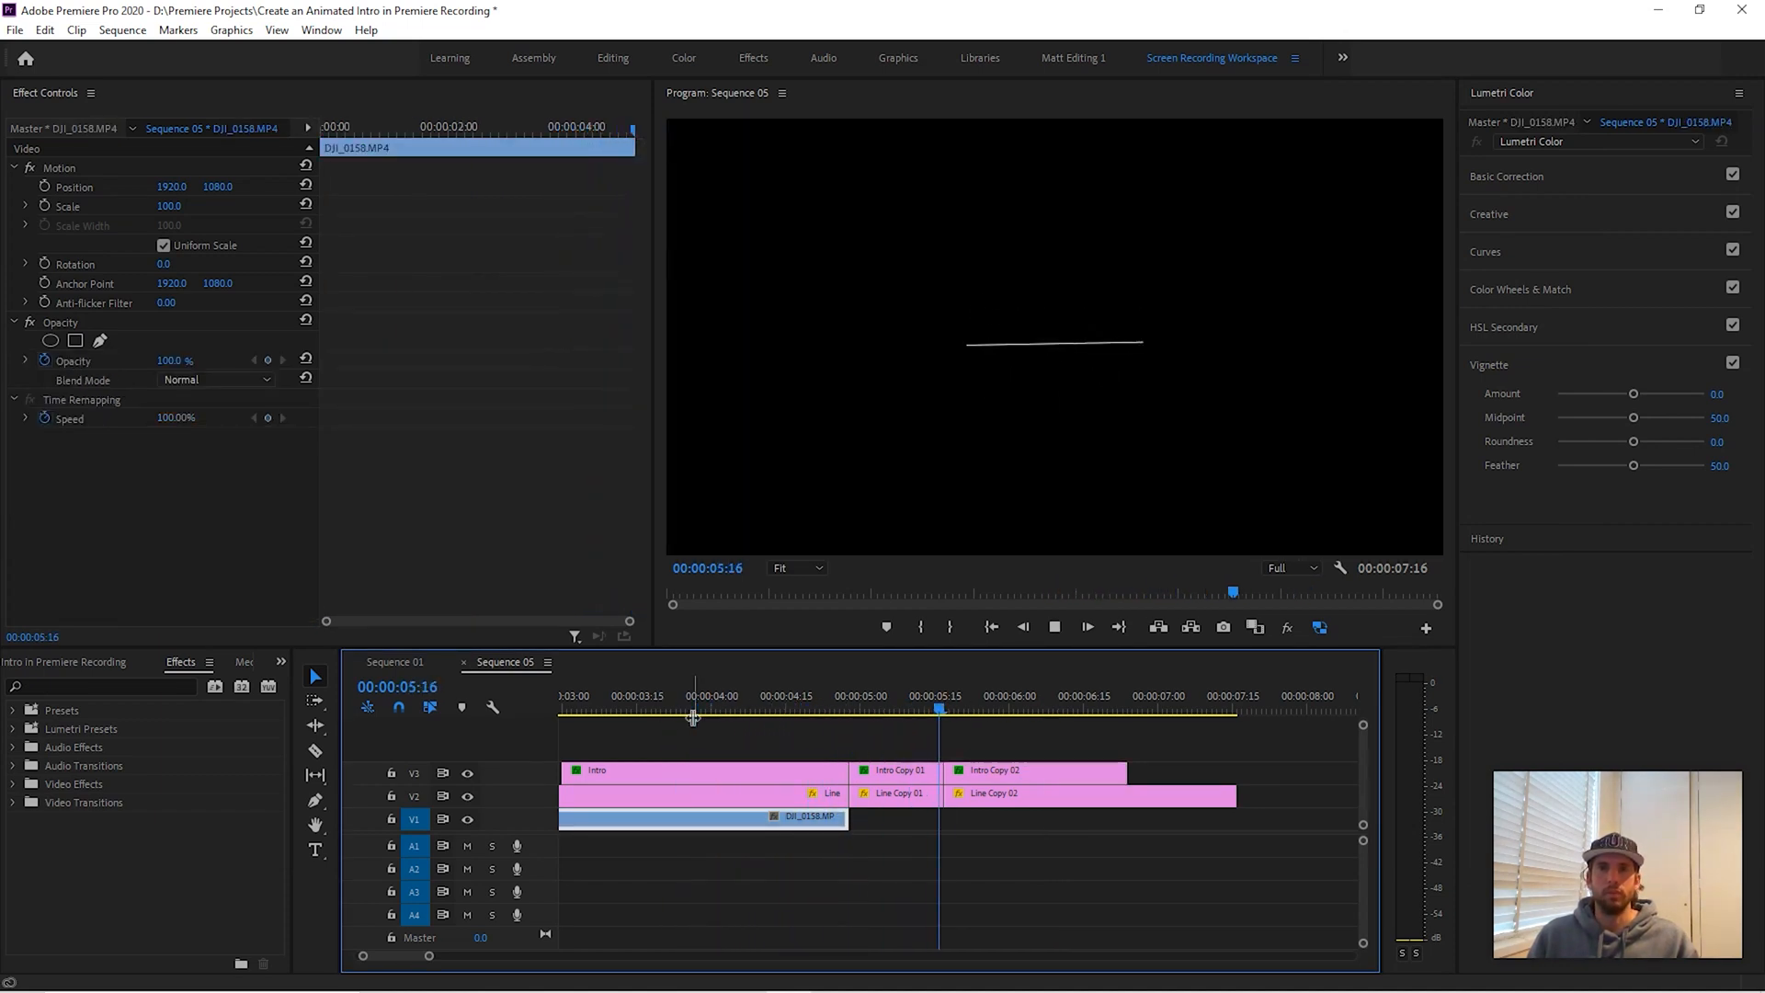
key(space)
drag(1106, 710, 1109, 715)
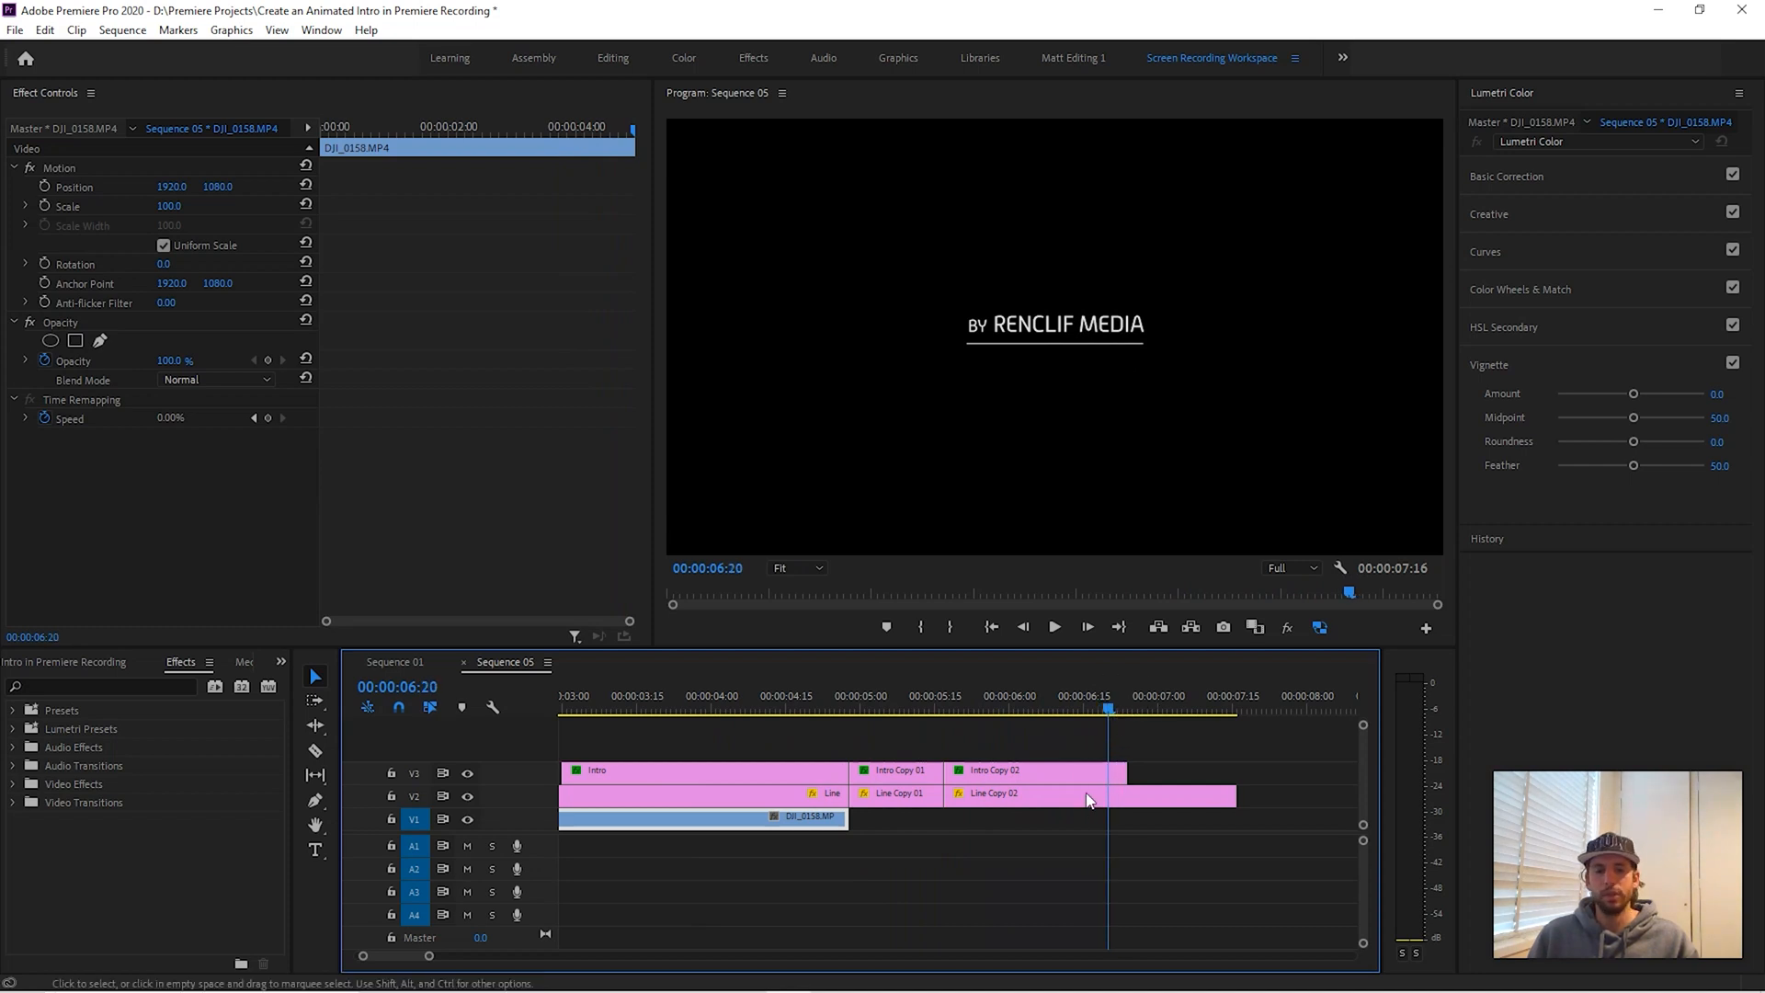
- Duplicate Intro Copy 02 on track V3, placing the copy directly after the original
click(1087, 771)
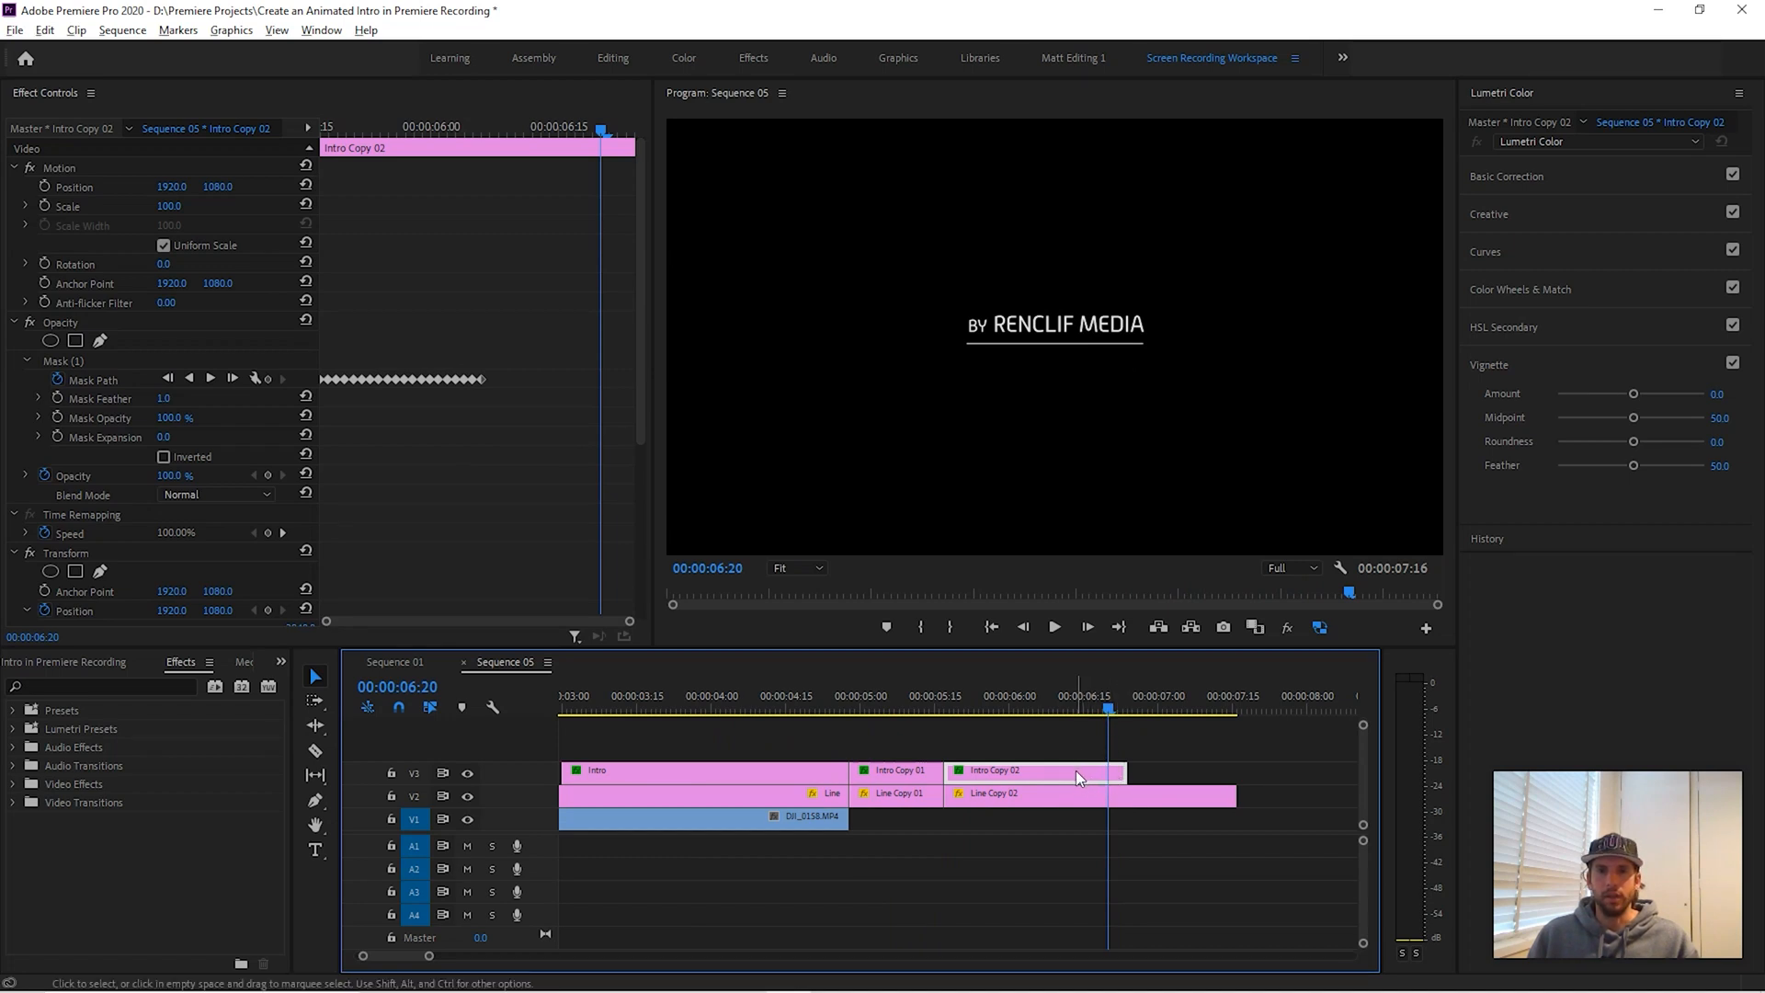
drag(1078, 777, 1114, 775)
drag(1190, 768, 1262, 772)
drag(1104, 706, 1214, 704)
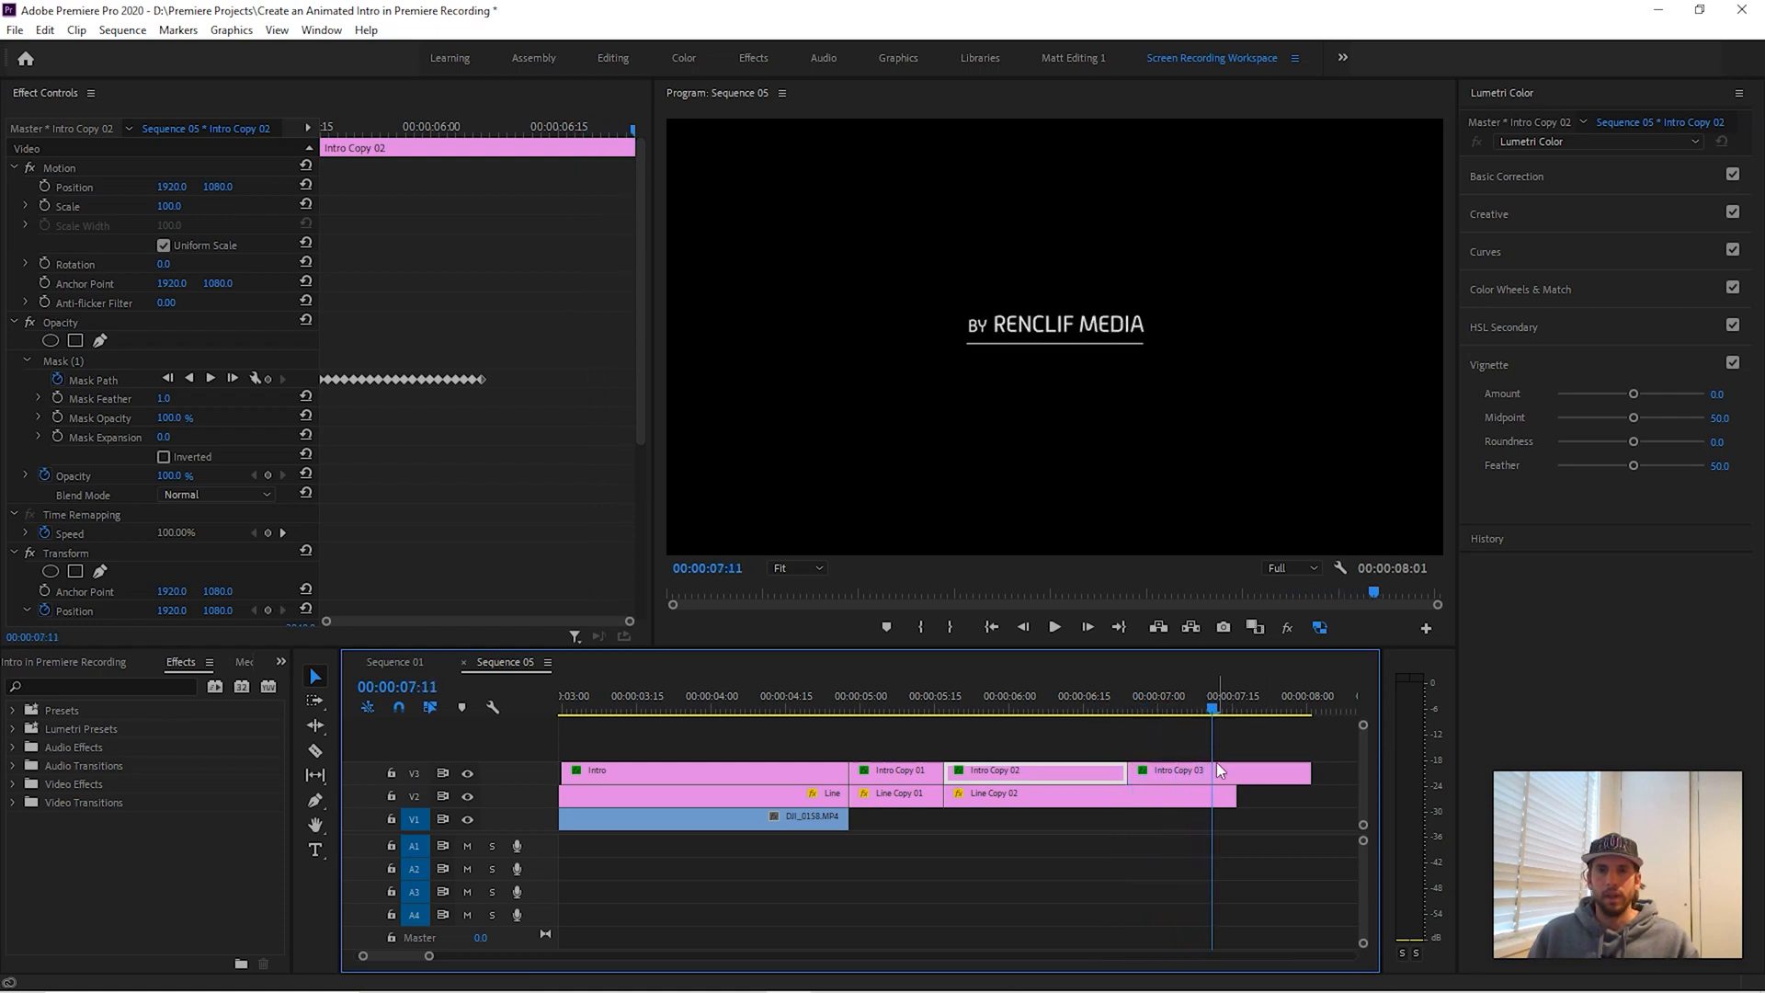
- Delete the Mask Path keyframes of Intro Copy 03 except the one at the clip's start
click(1225, 770)
drag(546, 432, 330, 286)
key(Delete)
drag(370, 404, 329, 333)
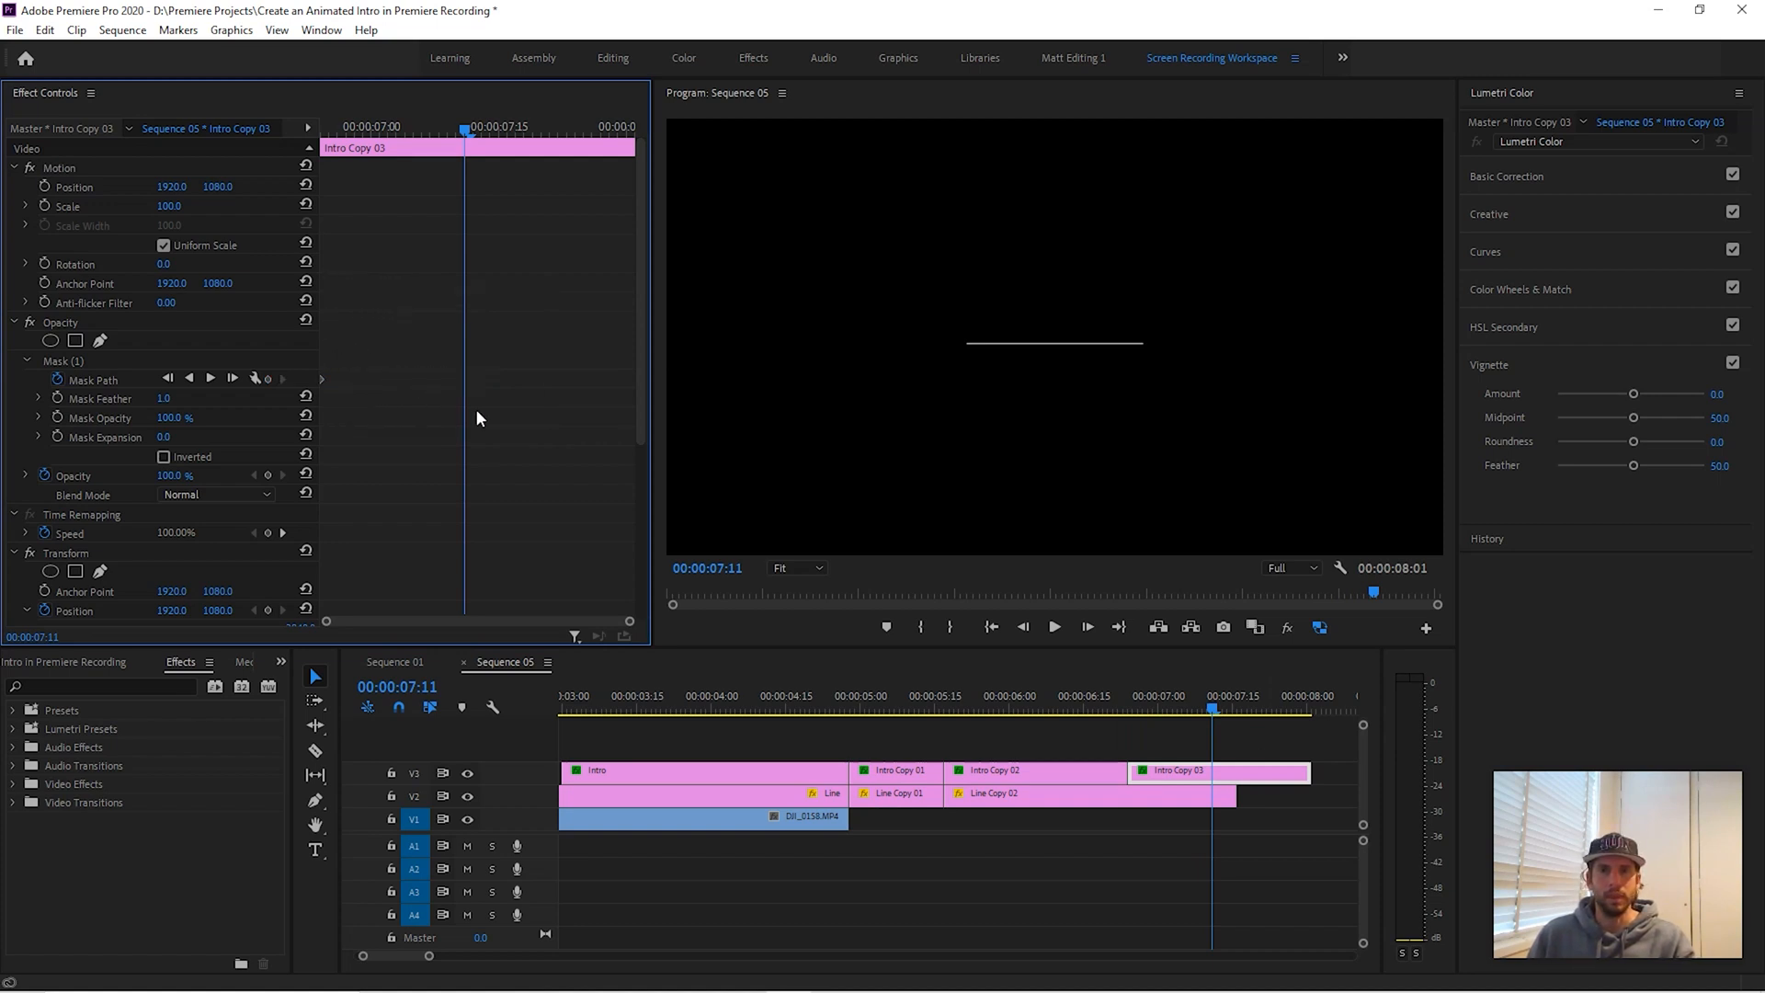
- Turn on Inverted for Mask (1) of Intro Copy 03 to show the text above the mask edge
drag(1183, 709, 1185, 709)
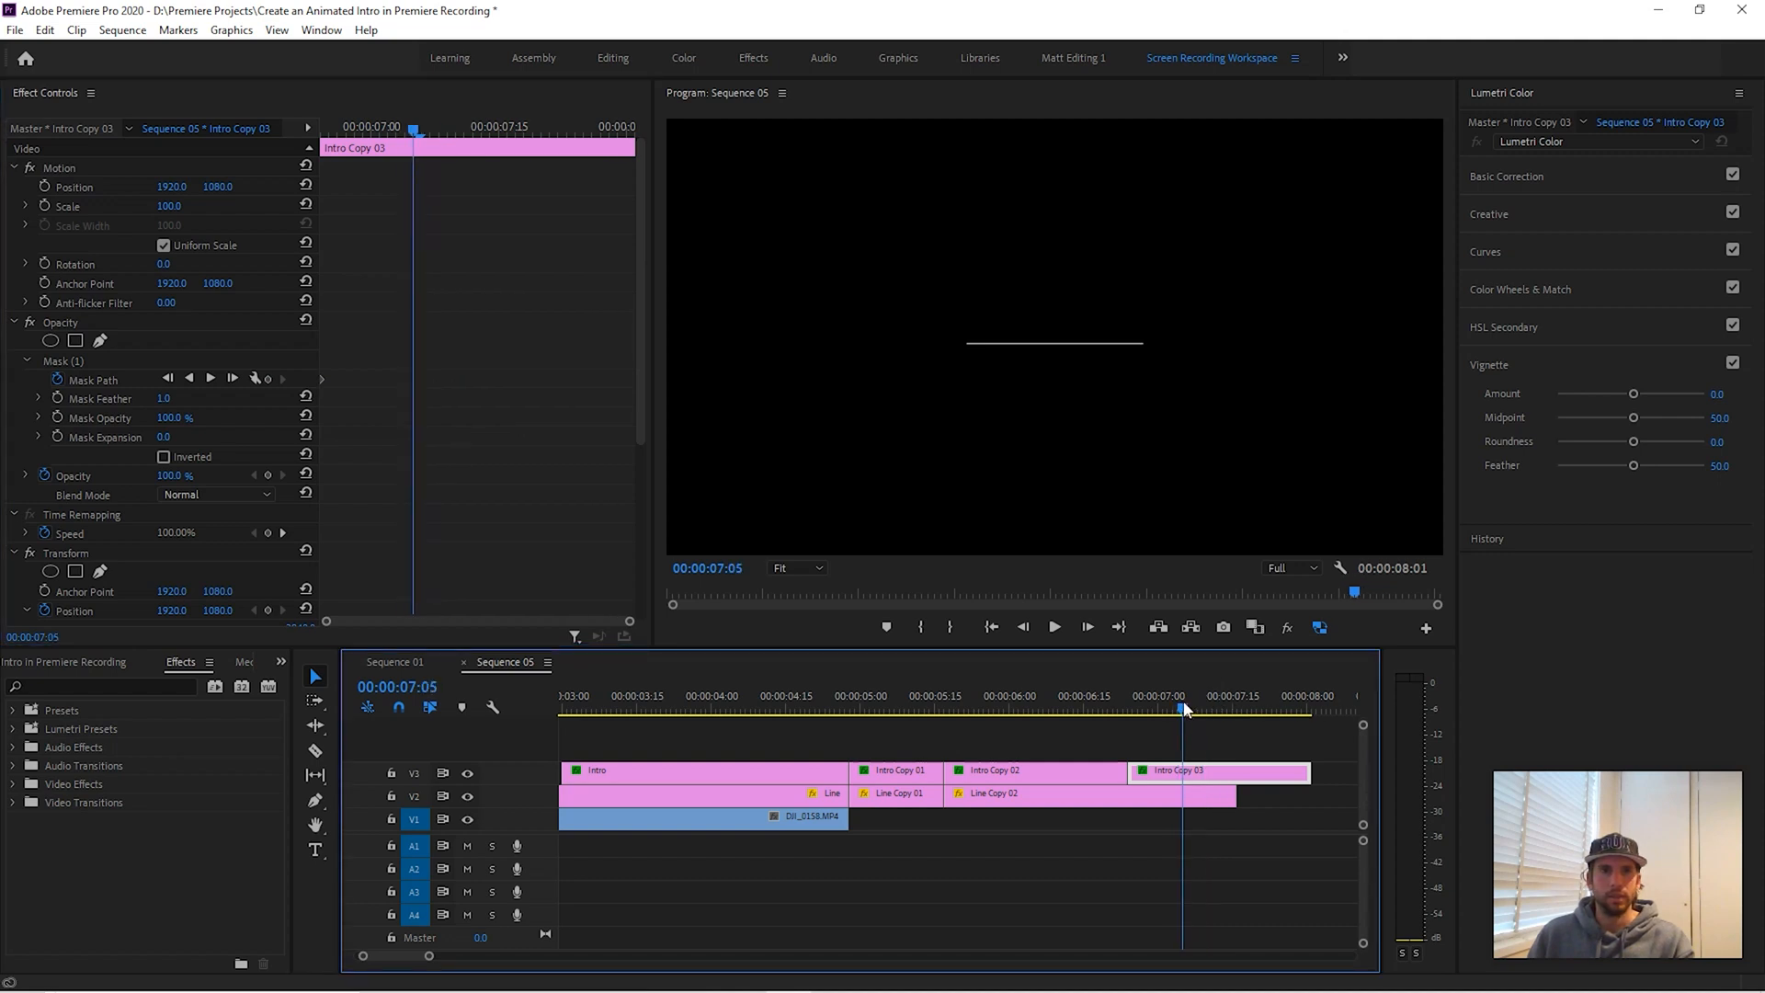
drag(417, 130, 314, 142)
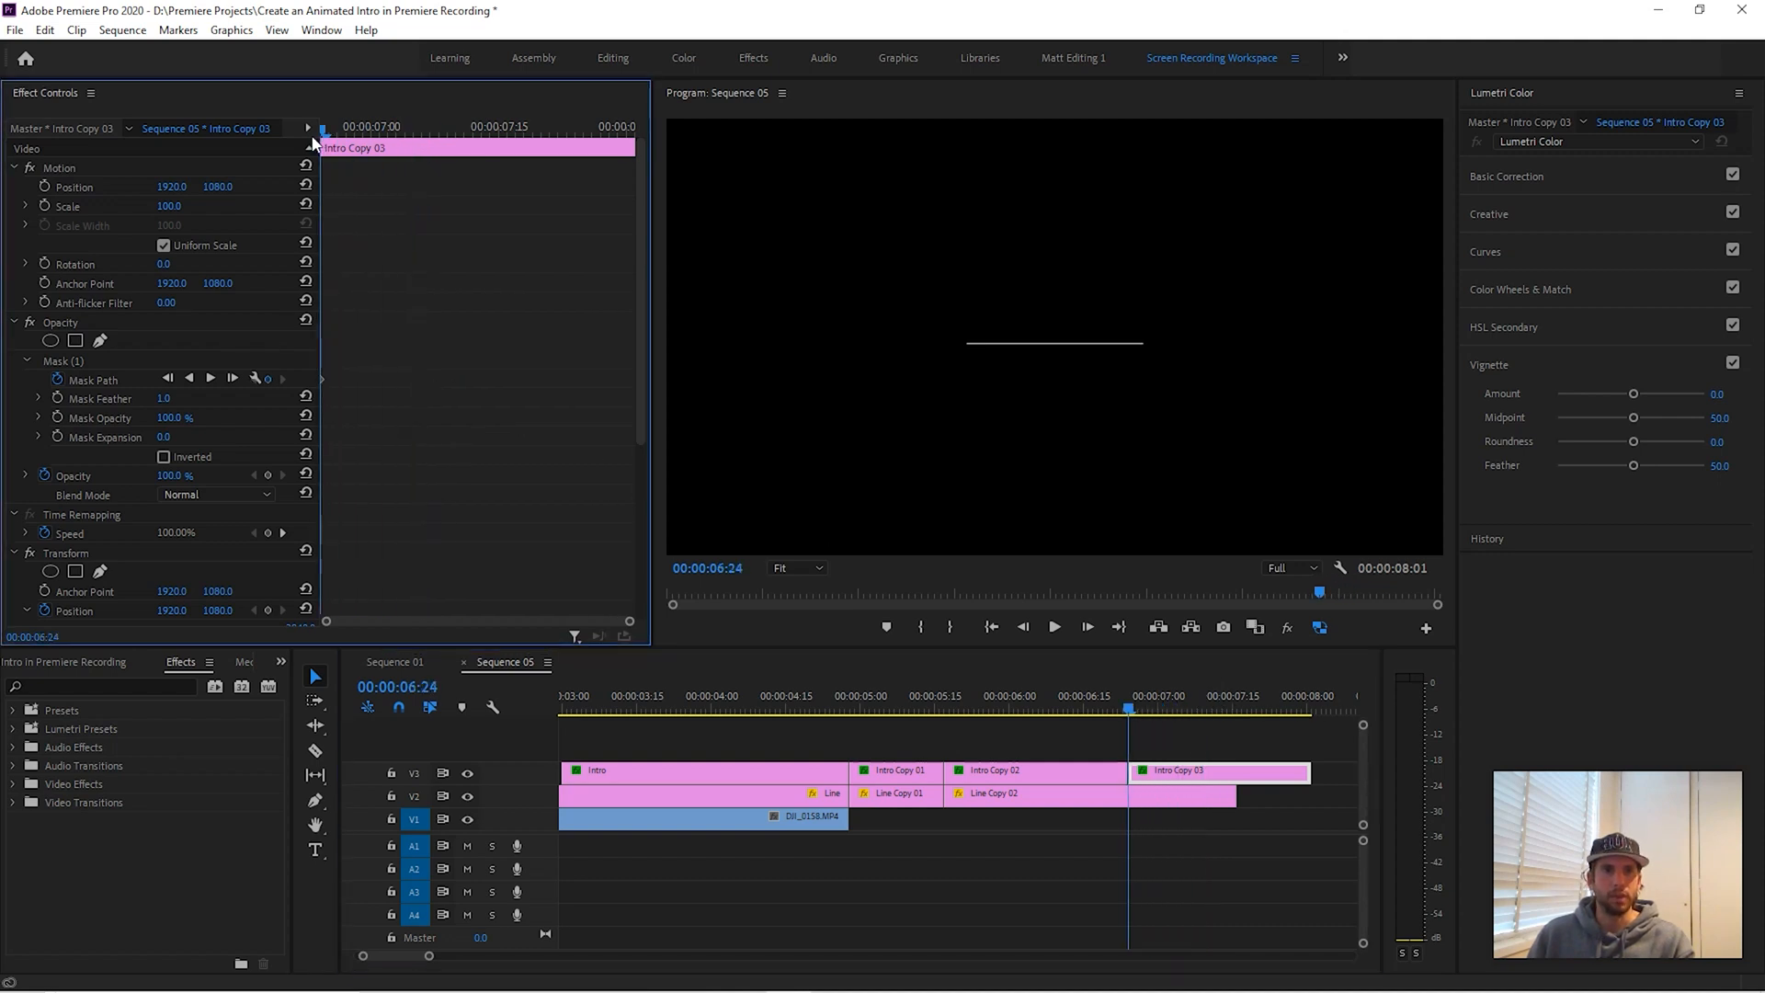
click(64, 361)
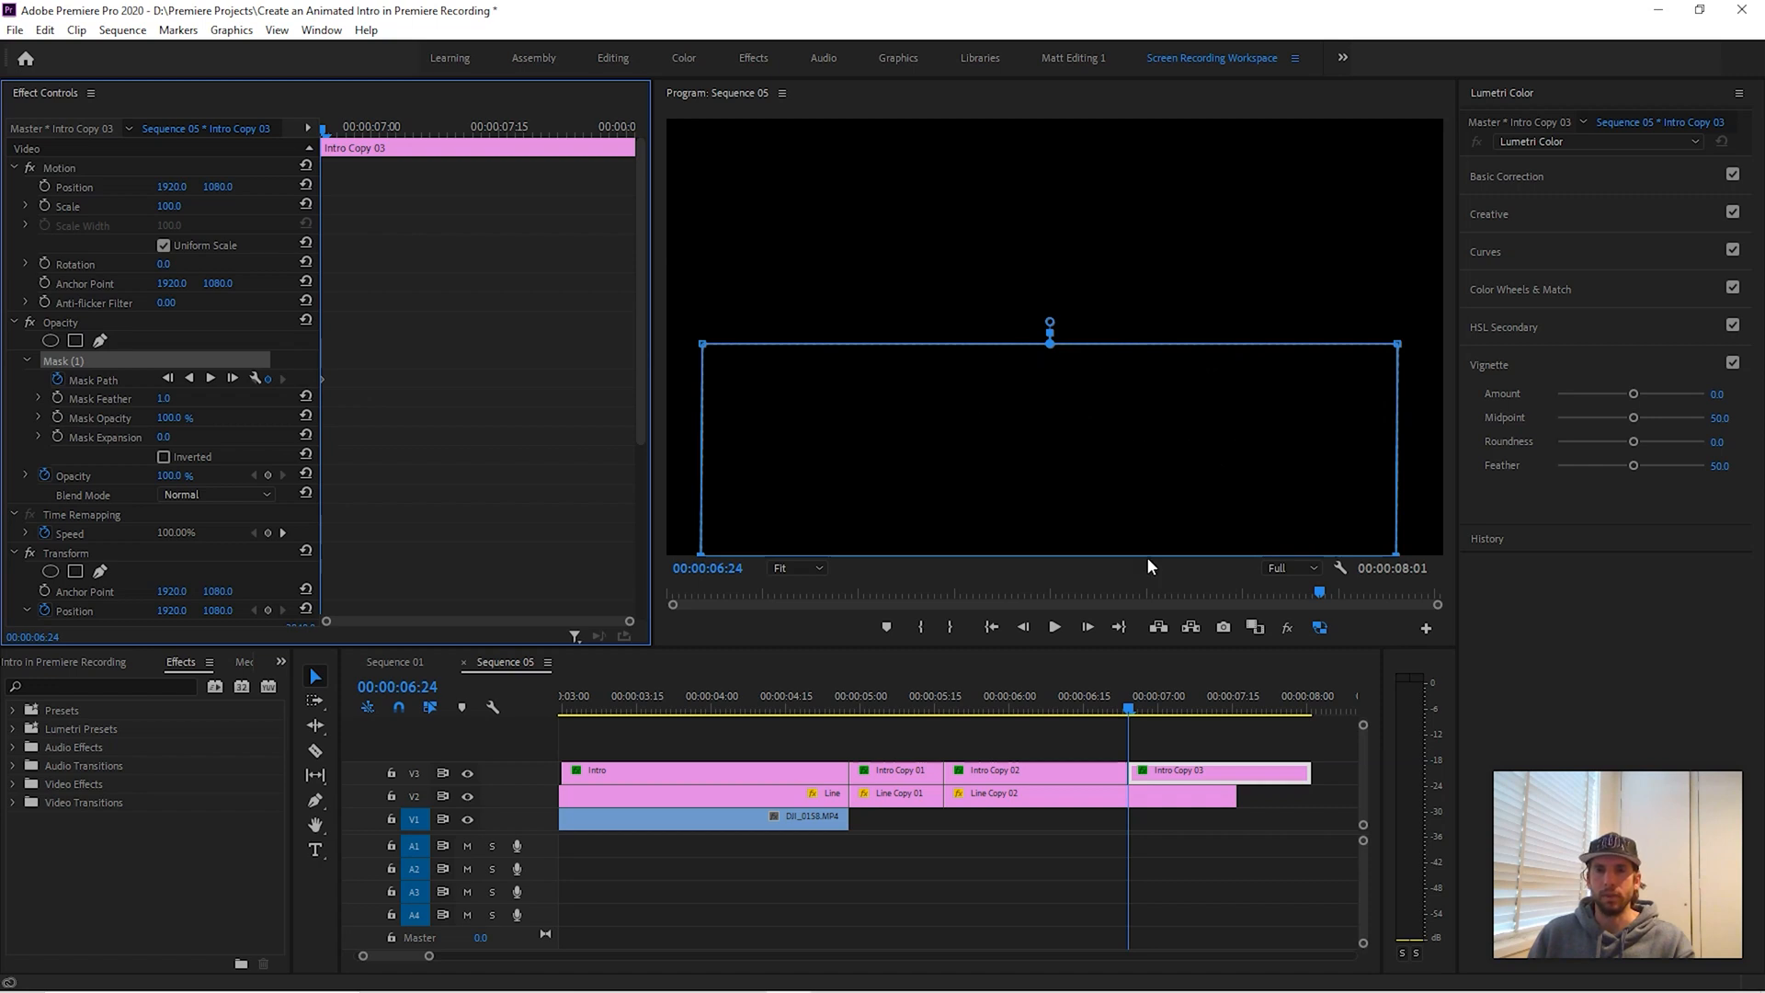
click(1156, 709)
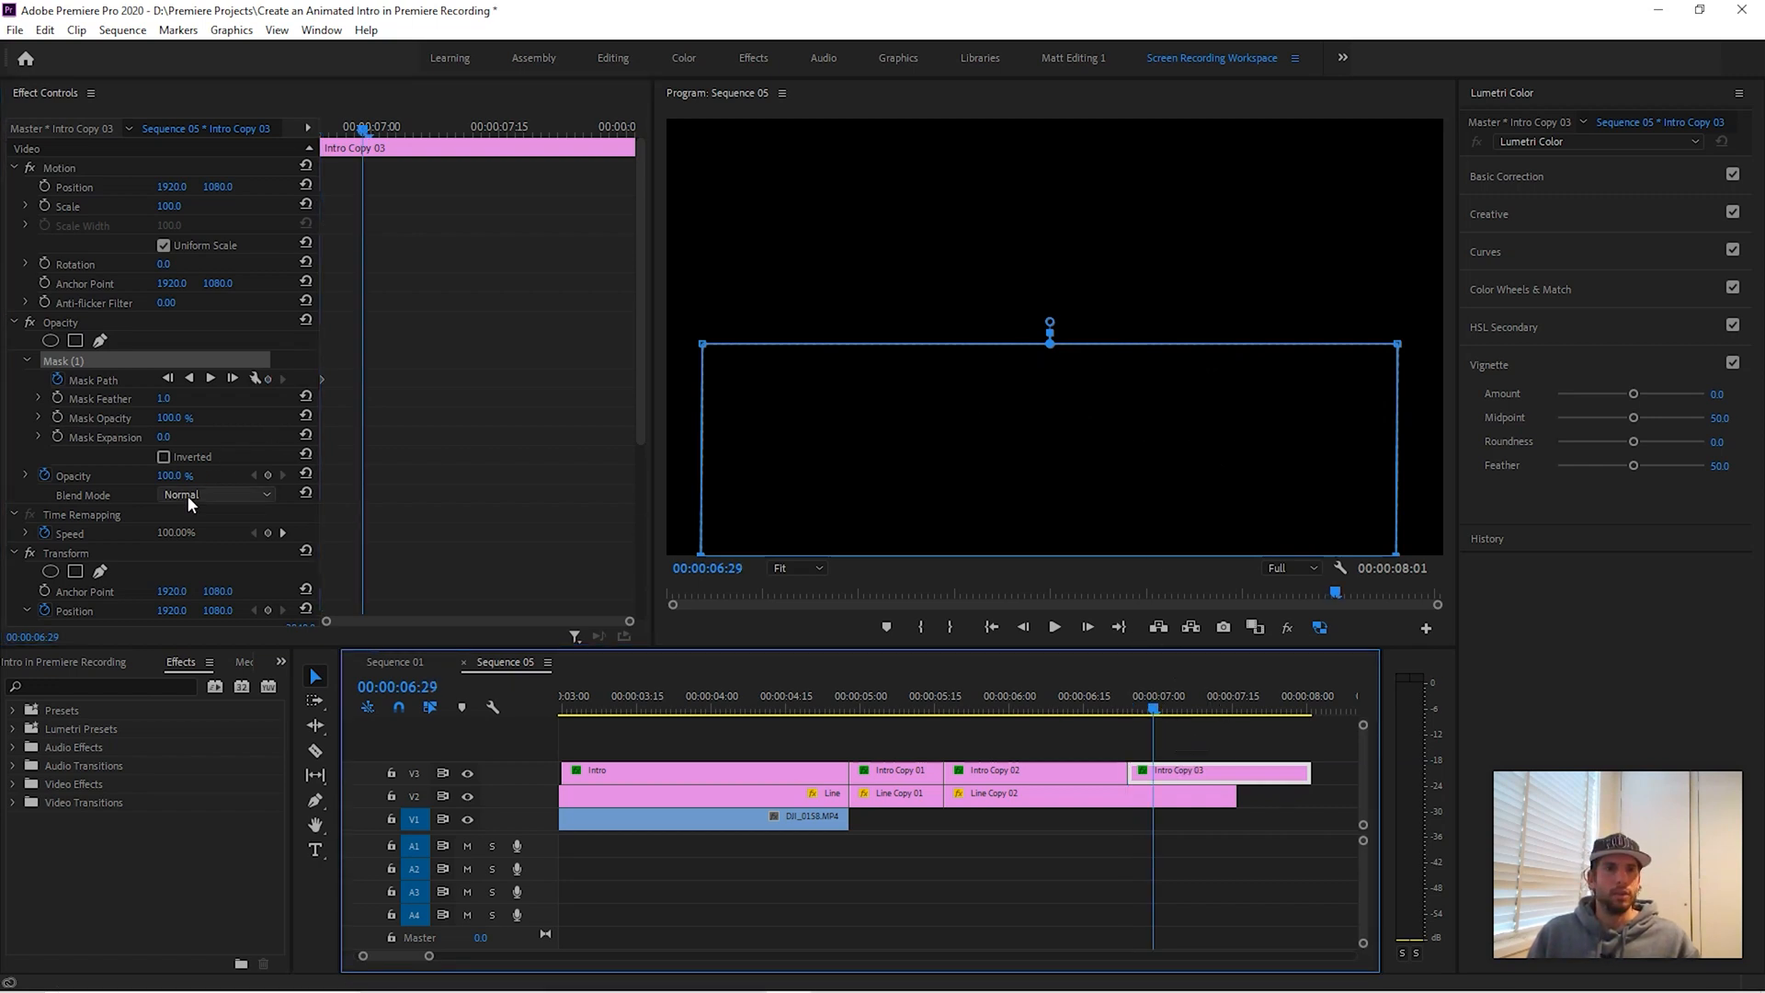
click(164, 456)
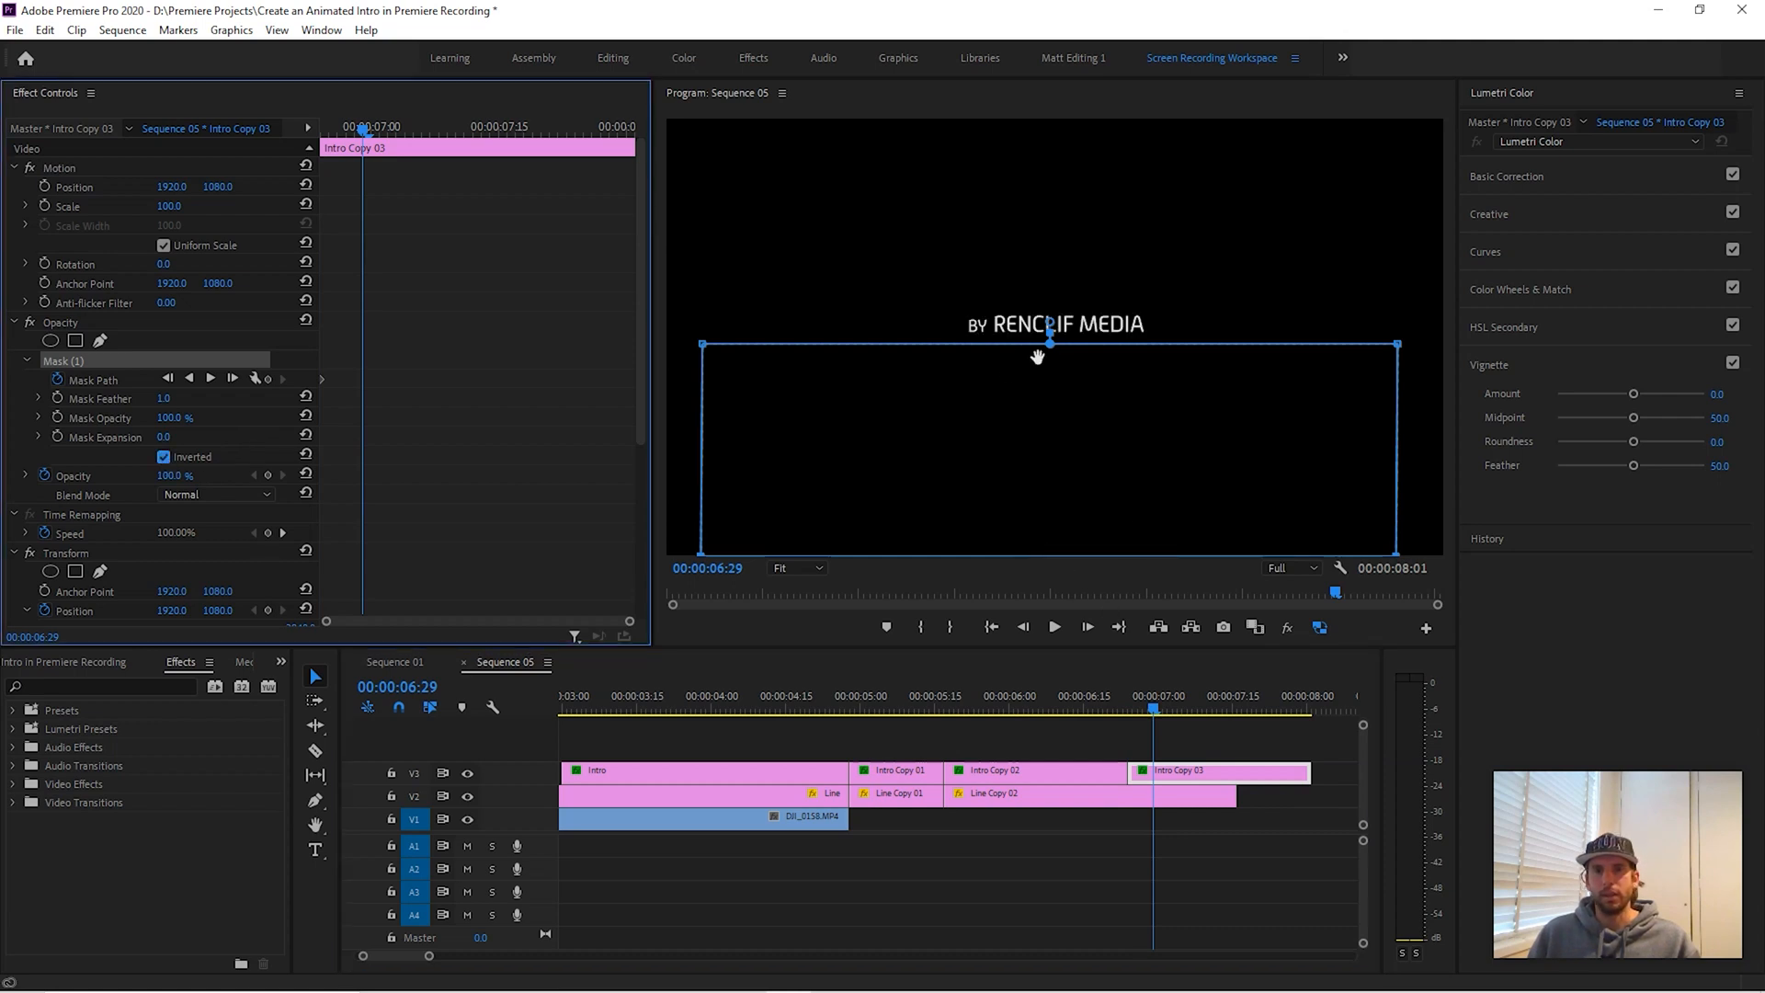
- Extend Line Copy 02 to the end of Intro Copy 03 at 00:00:08:01 and scrub across the clip join
drag(1159, 710, 1210, 721)
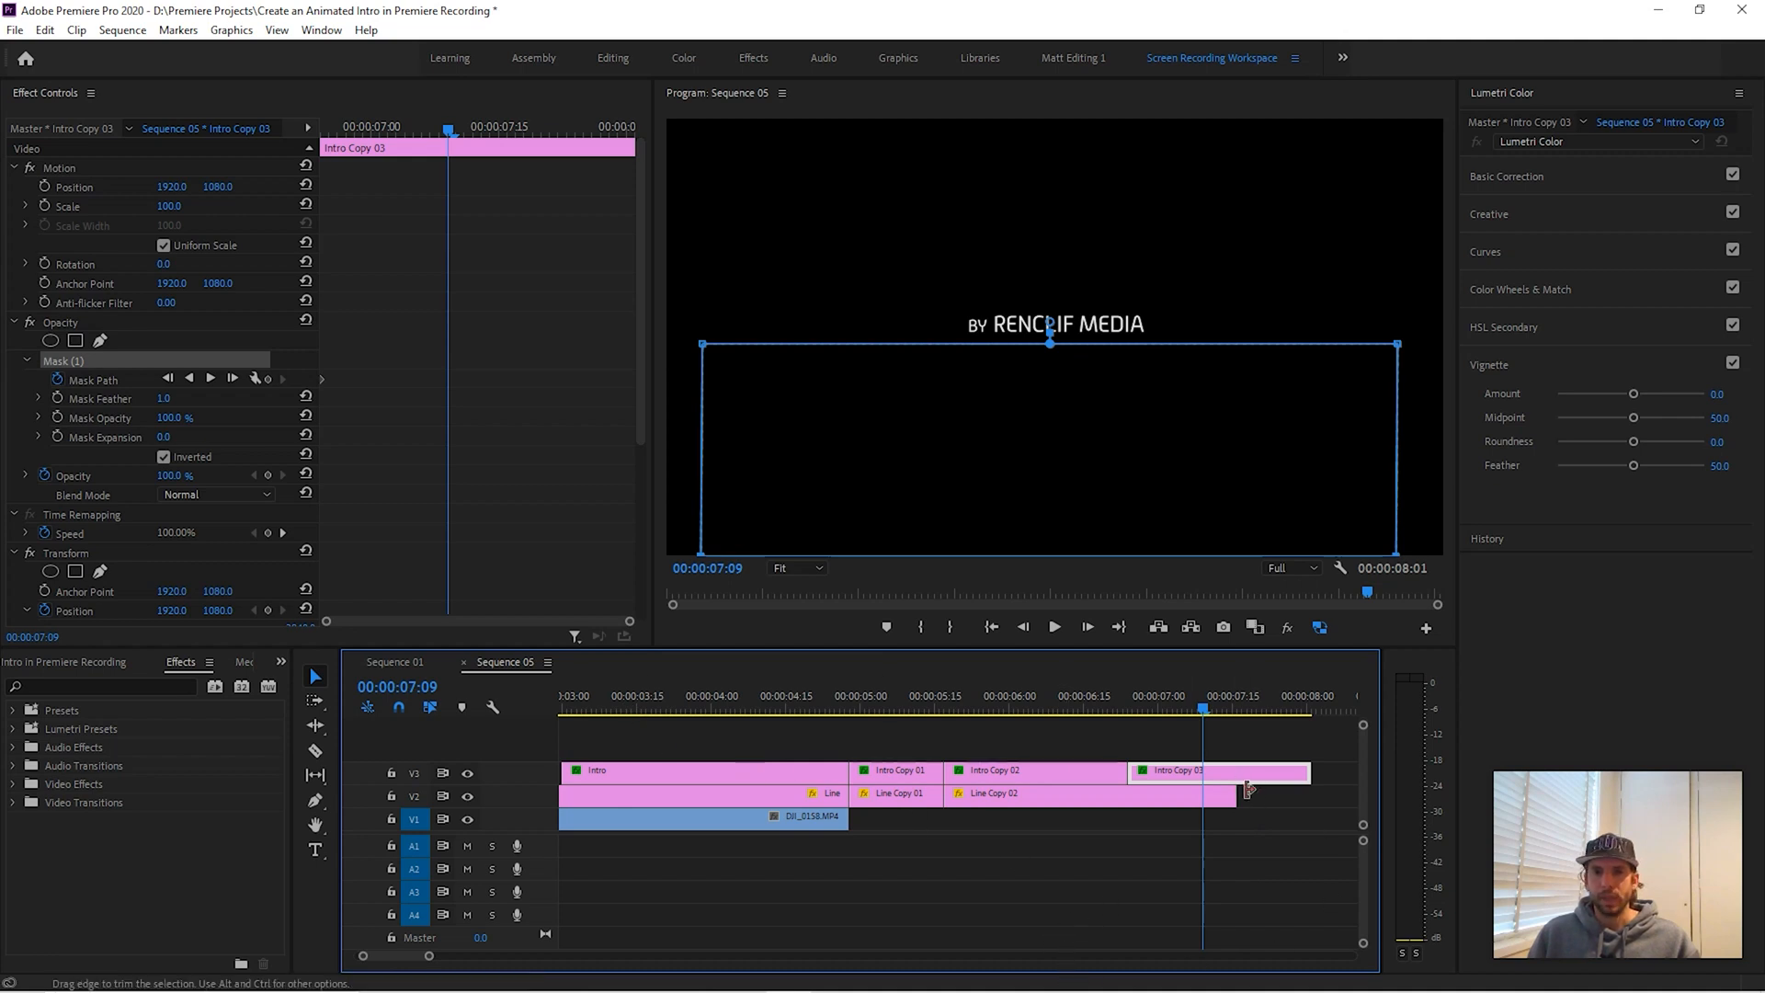
drag(1236, 795, 1310, 796)
mouse_move(1153, 706)
mouse_down()
mouse_move(994, 701)
mouse_move(1120, 701)
mouse_up()
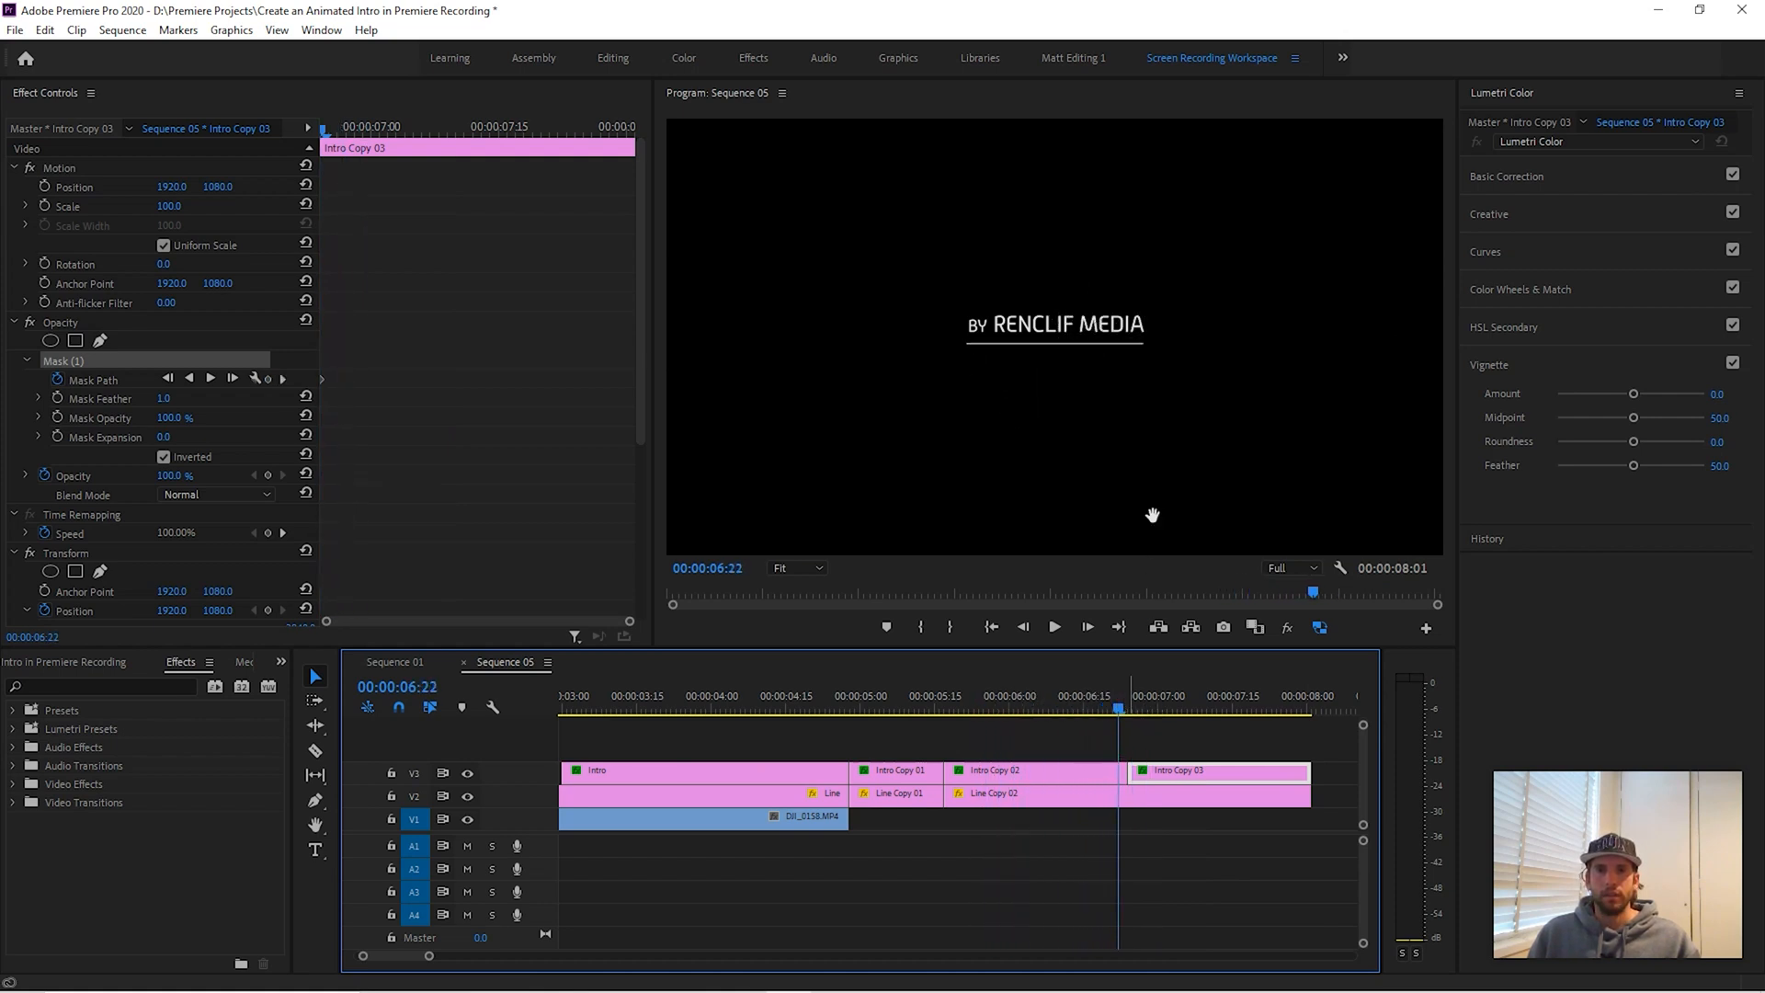
- Add a Scale Width keyframe of 100.0 to Line Copy 02 at 00:00:06:24
click(1145, 806)
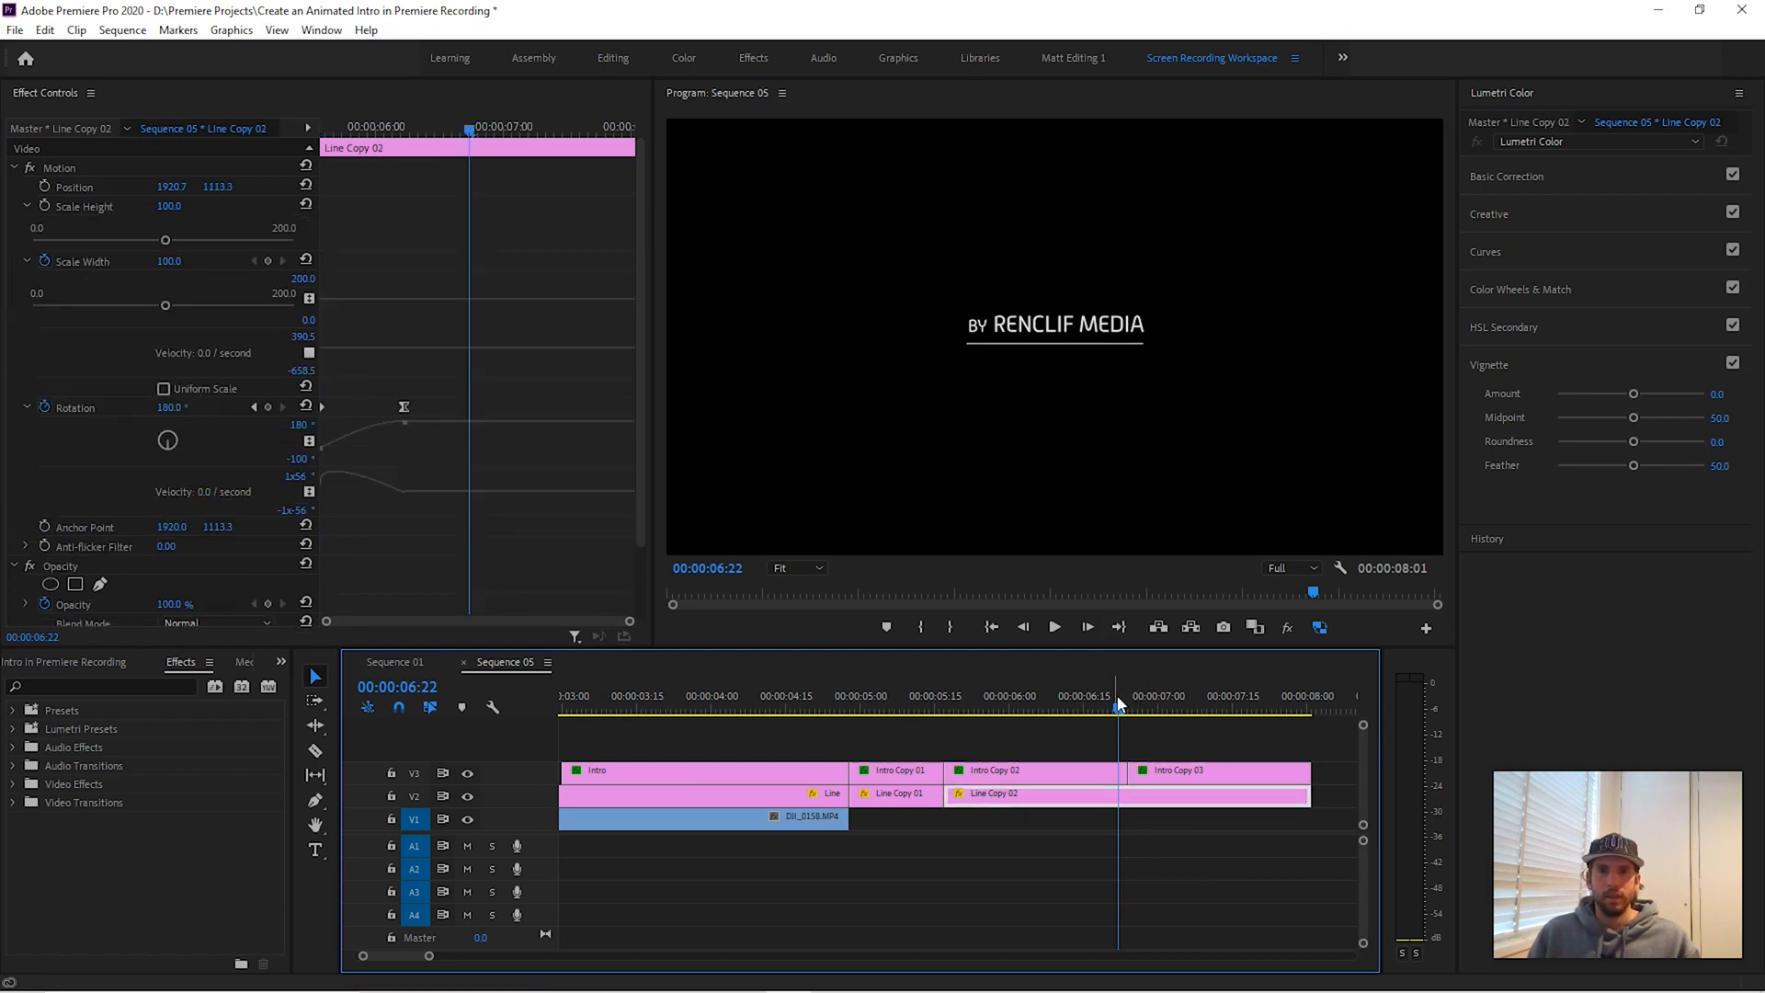
drag(1124, 713, 1130, 711)
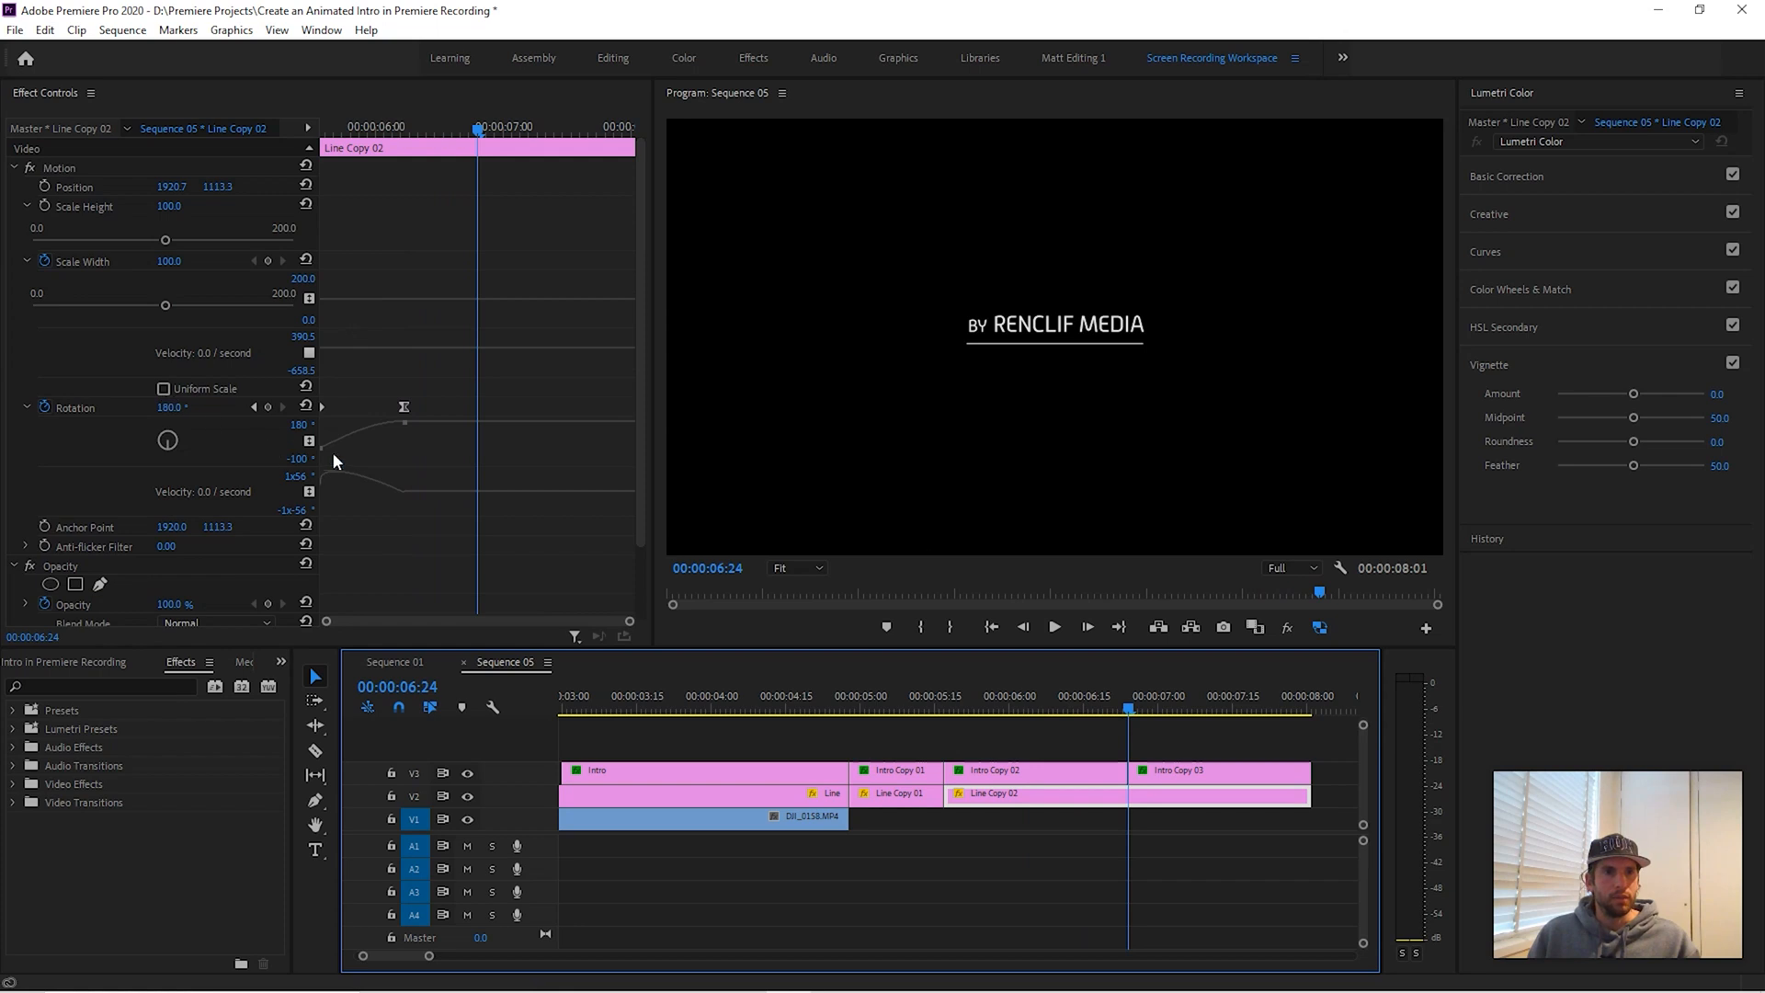
drag(644, 412, 637, 317)
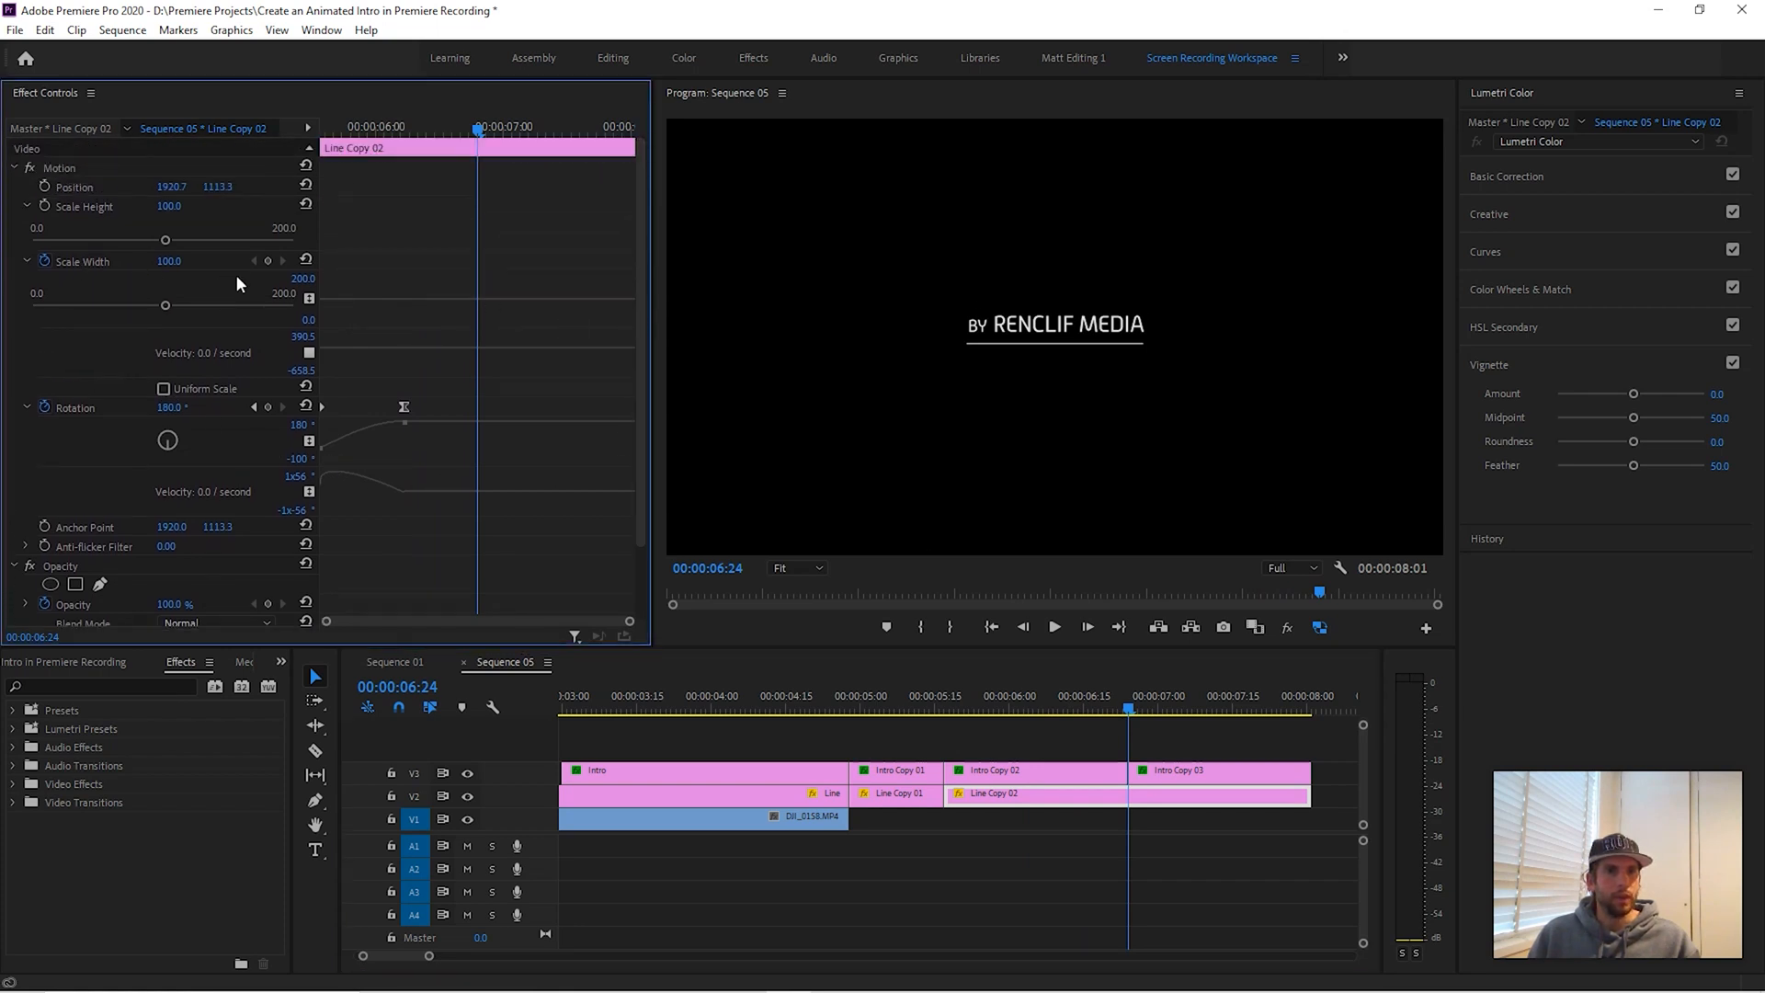
click(268, 261)
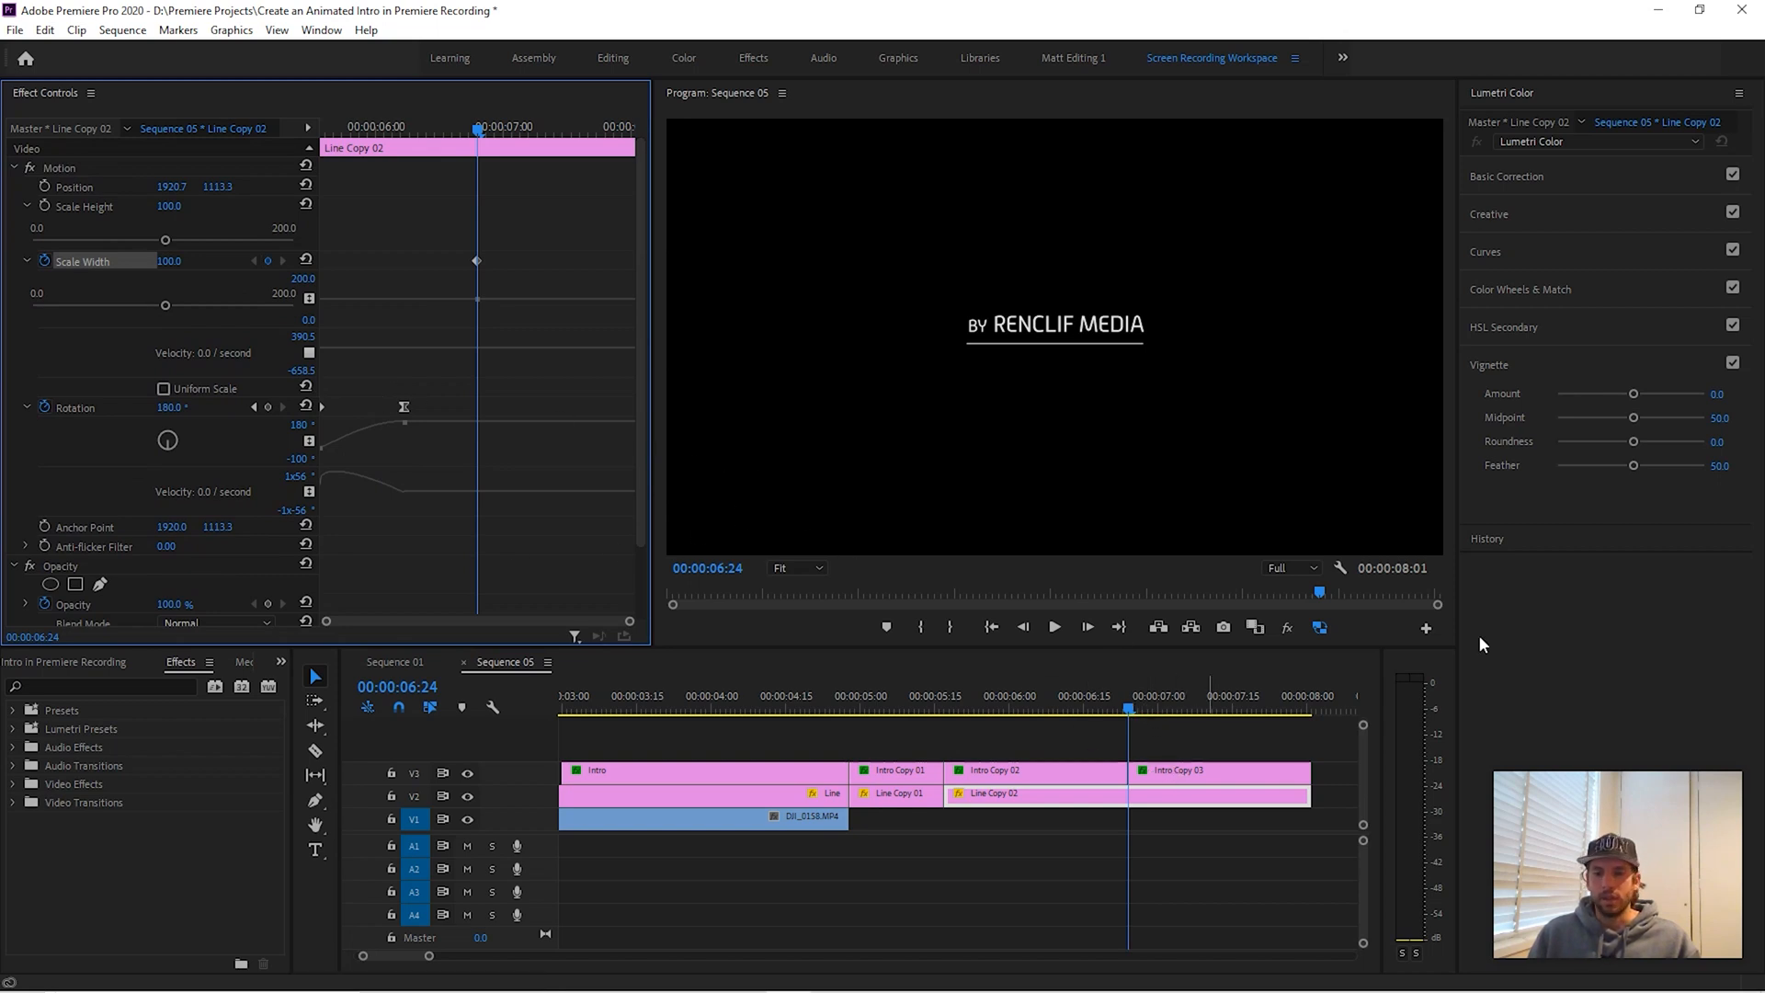
- Add a second Scale Width keyframe to Line Copy 02 at 00:00:07:09 with a value of 0
key(shift+Right)
key(shift+Right)
key(shift+Right)
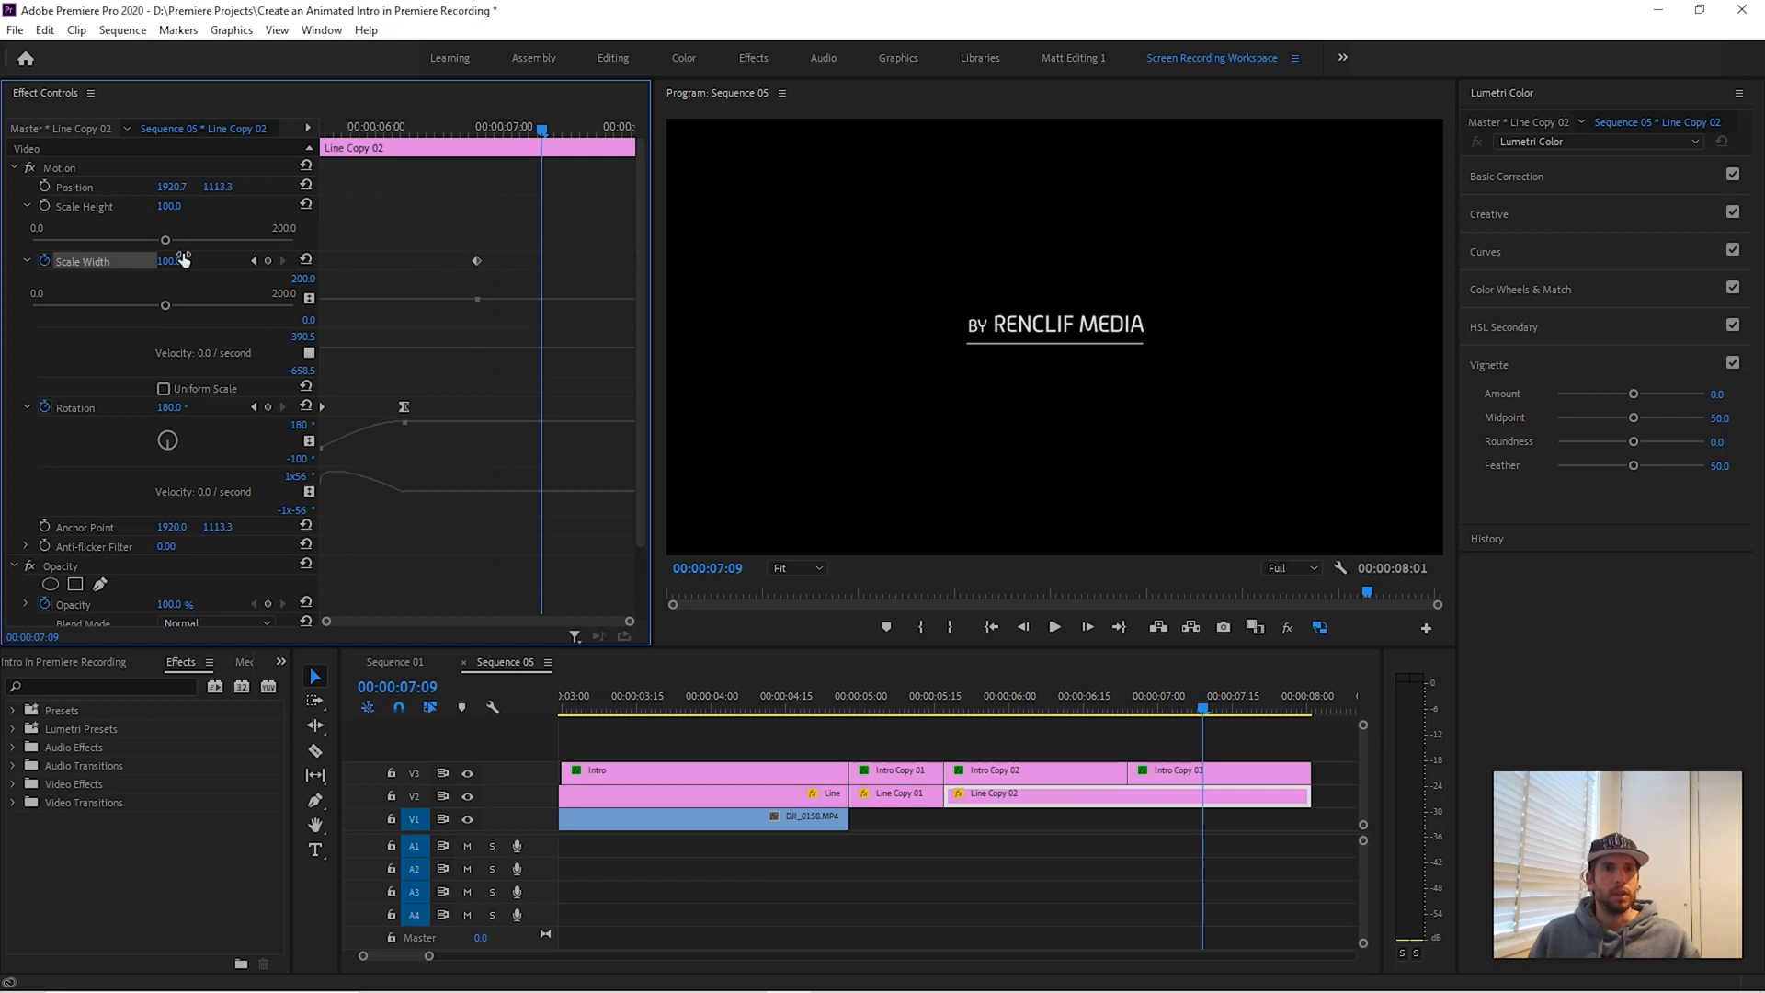
click(266, 261)
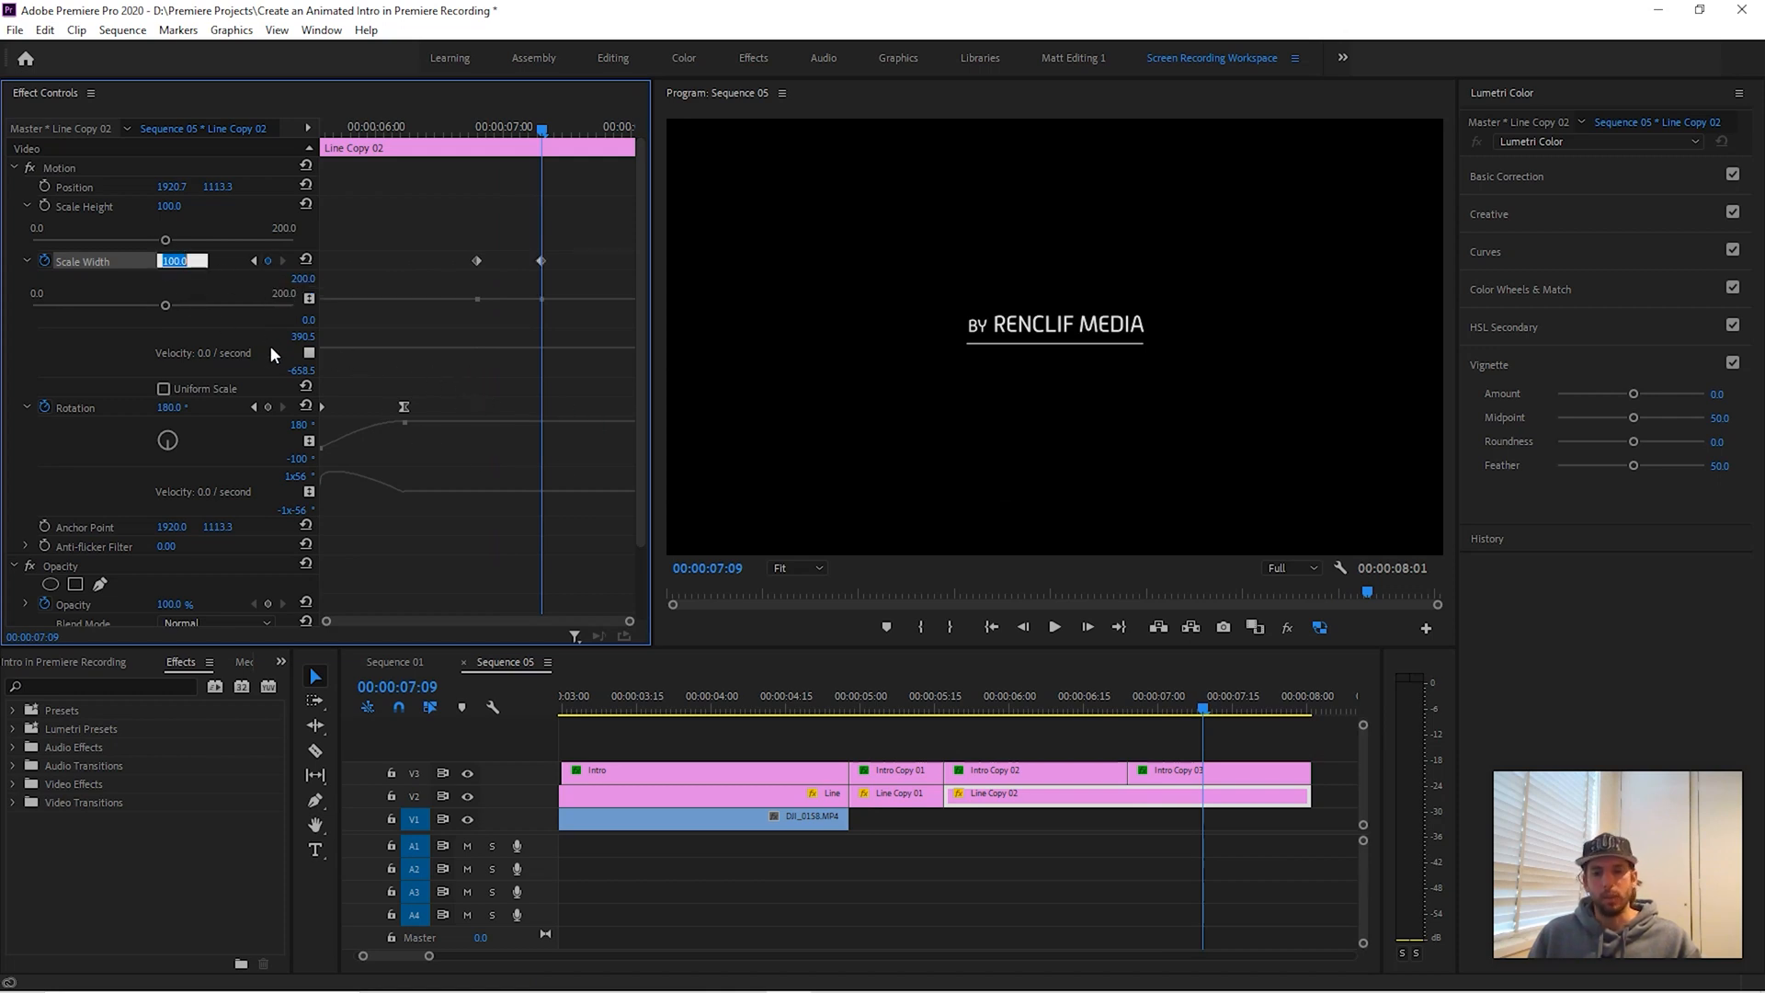
text(0)
key(Return)
- Play back and scrub the end of the intro to check how the underline shrinks away
drag(1208, 713, 1057, 710)
key(space)
key(space)
drag(1243, 714, 1233, 712)
drag(1233, 711, 1203, 712)
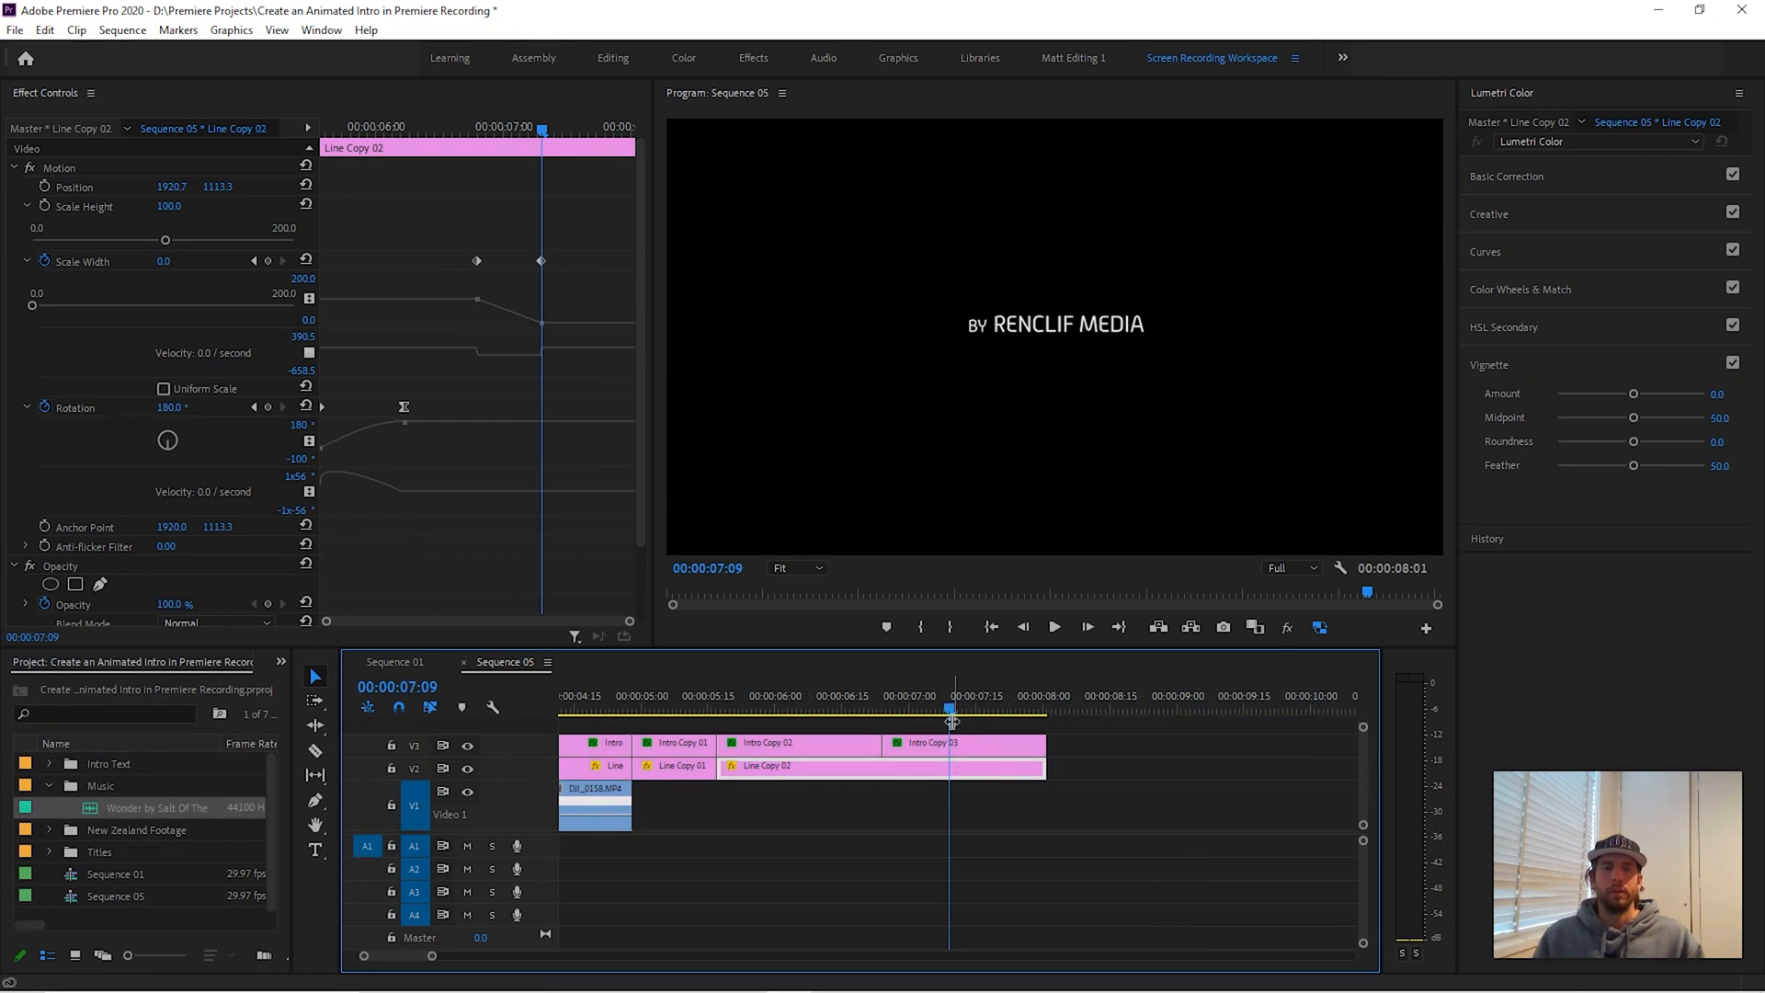
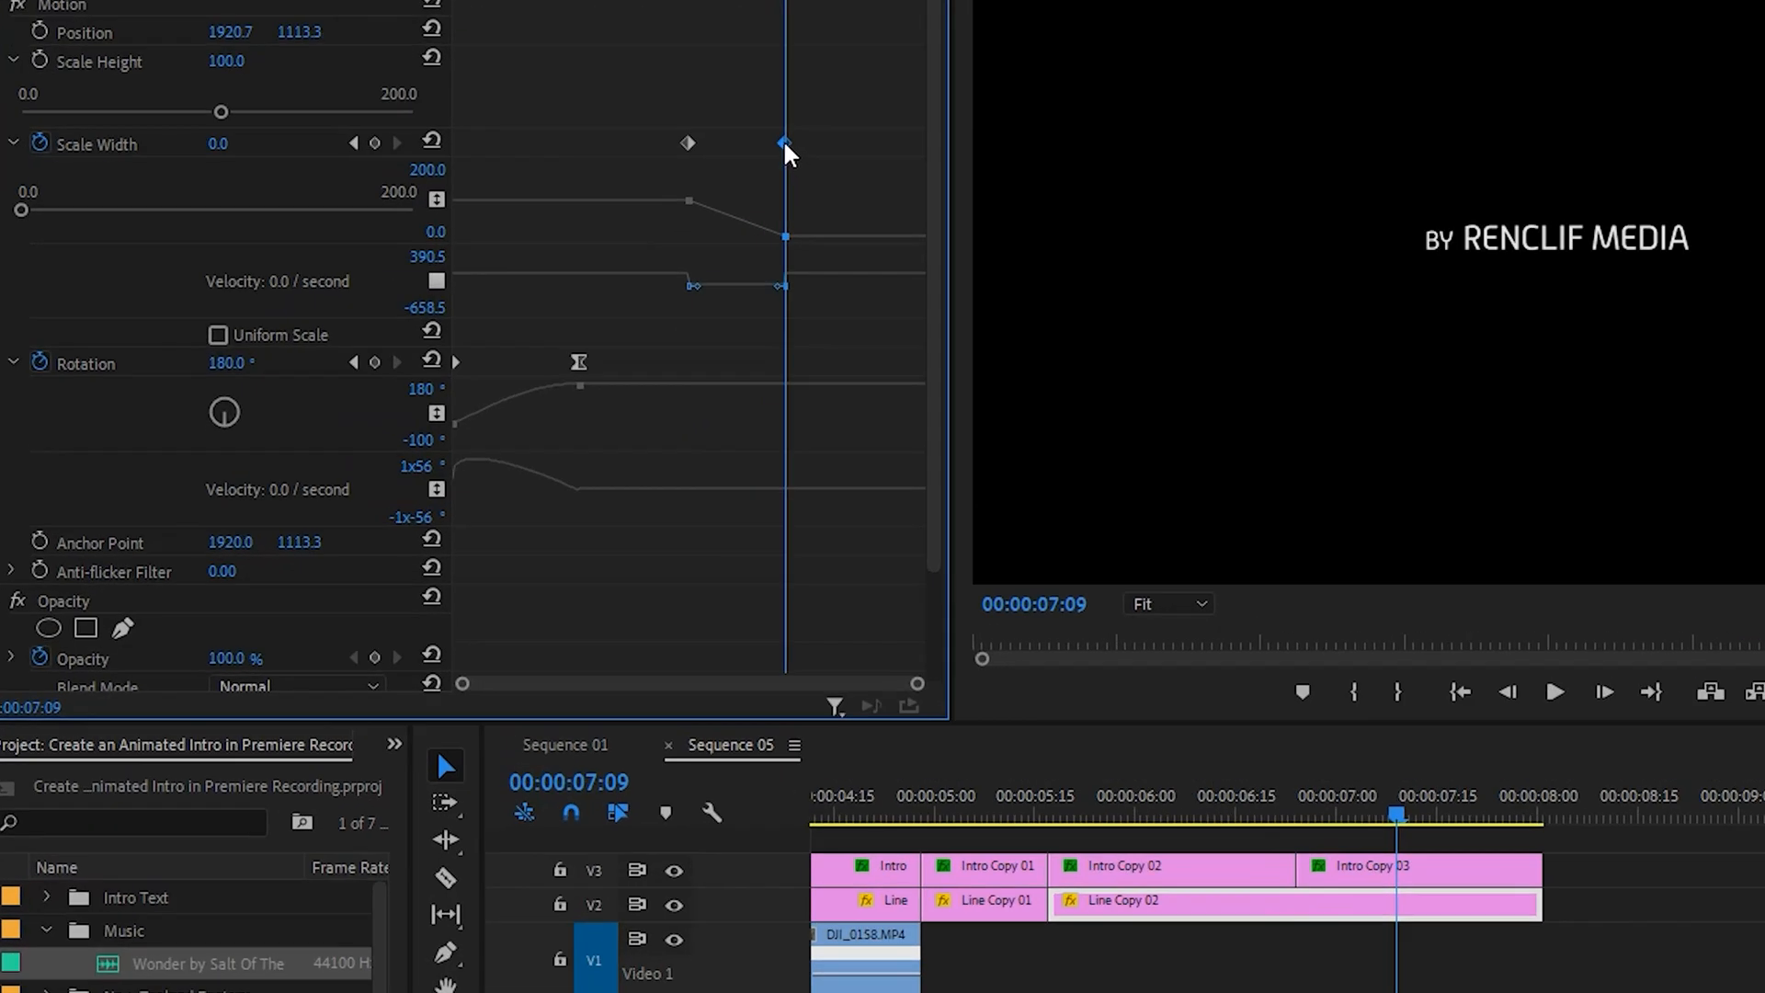
- Apply Ease Out to Line Copy 02's second Scale Width keyframe, steepen its velocity curve and preview the underline shrinking
right_click(540, 262)
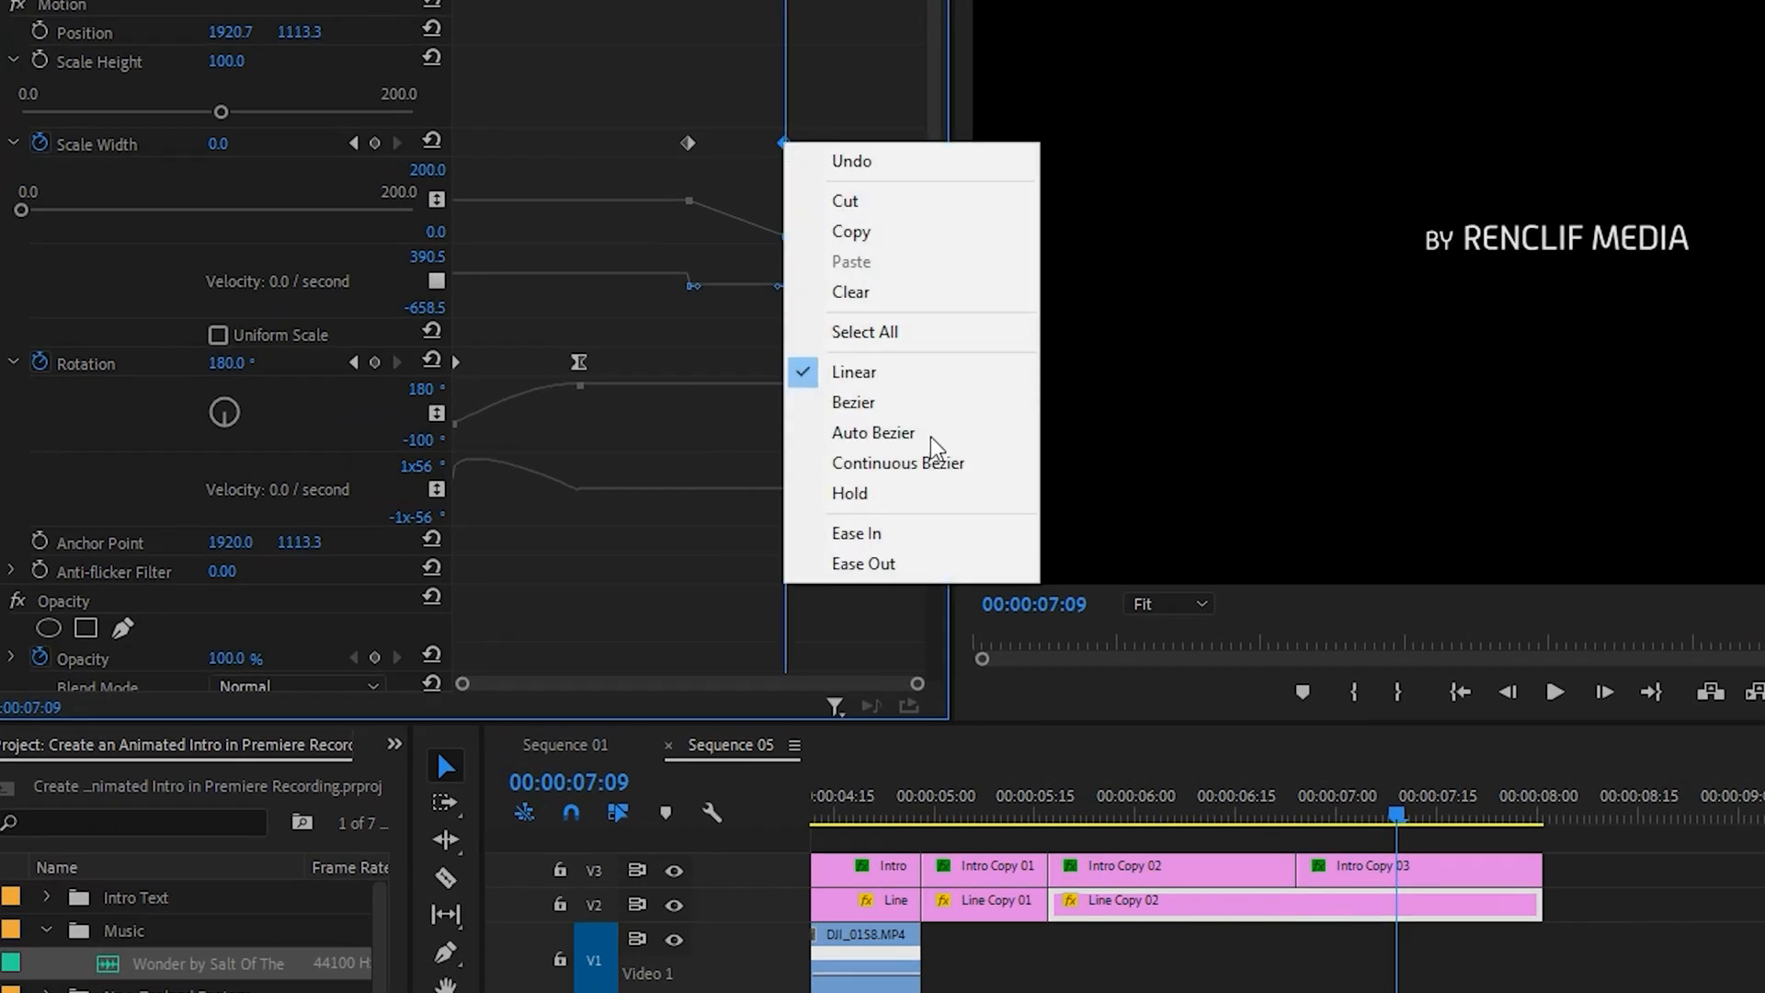
click(882, 563)
drag(773, 237, 769, 209)
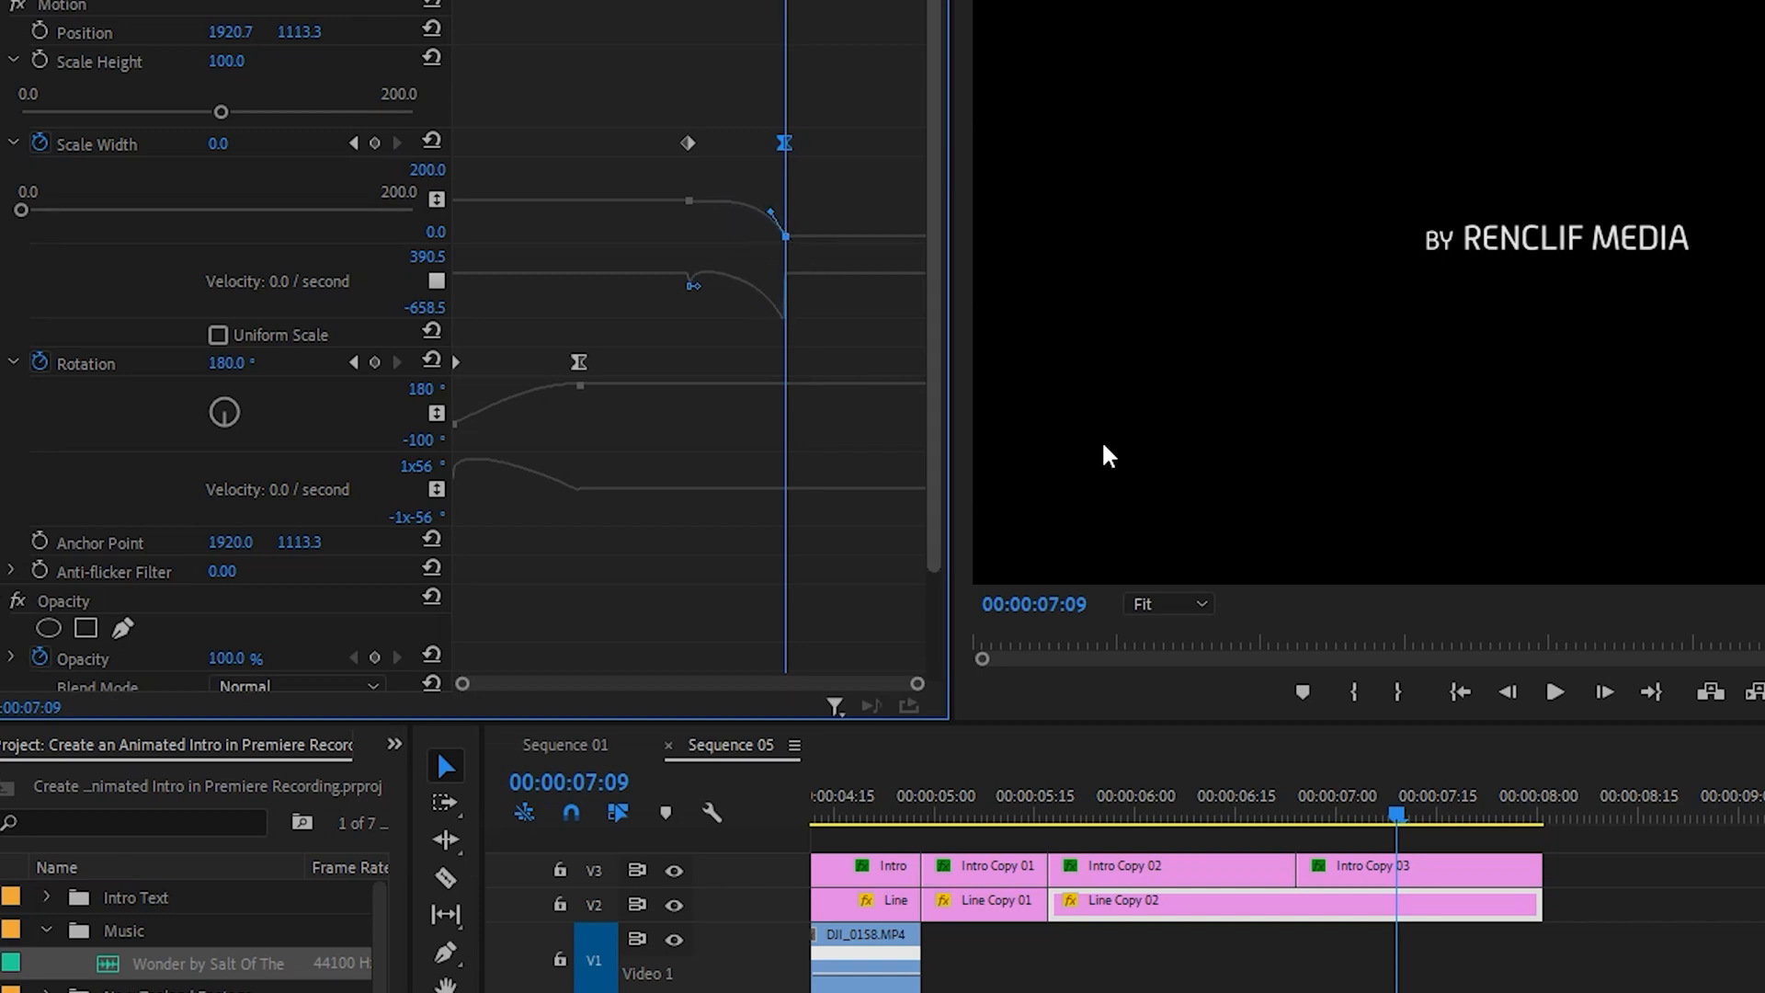
drag(1402, 816, 1253, 814)
key(space)
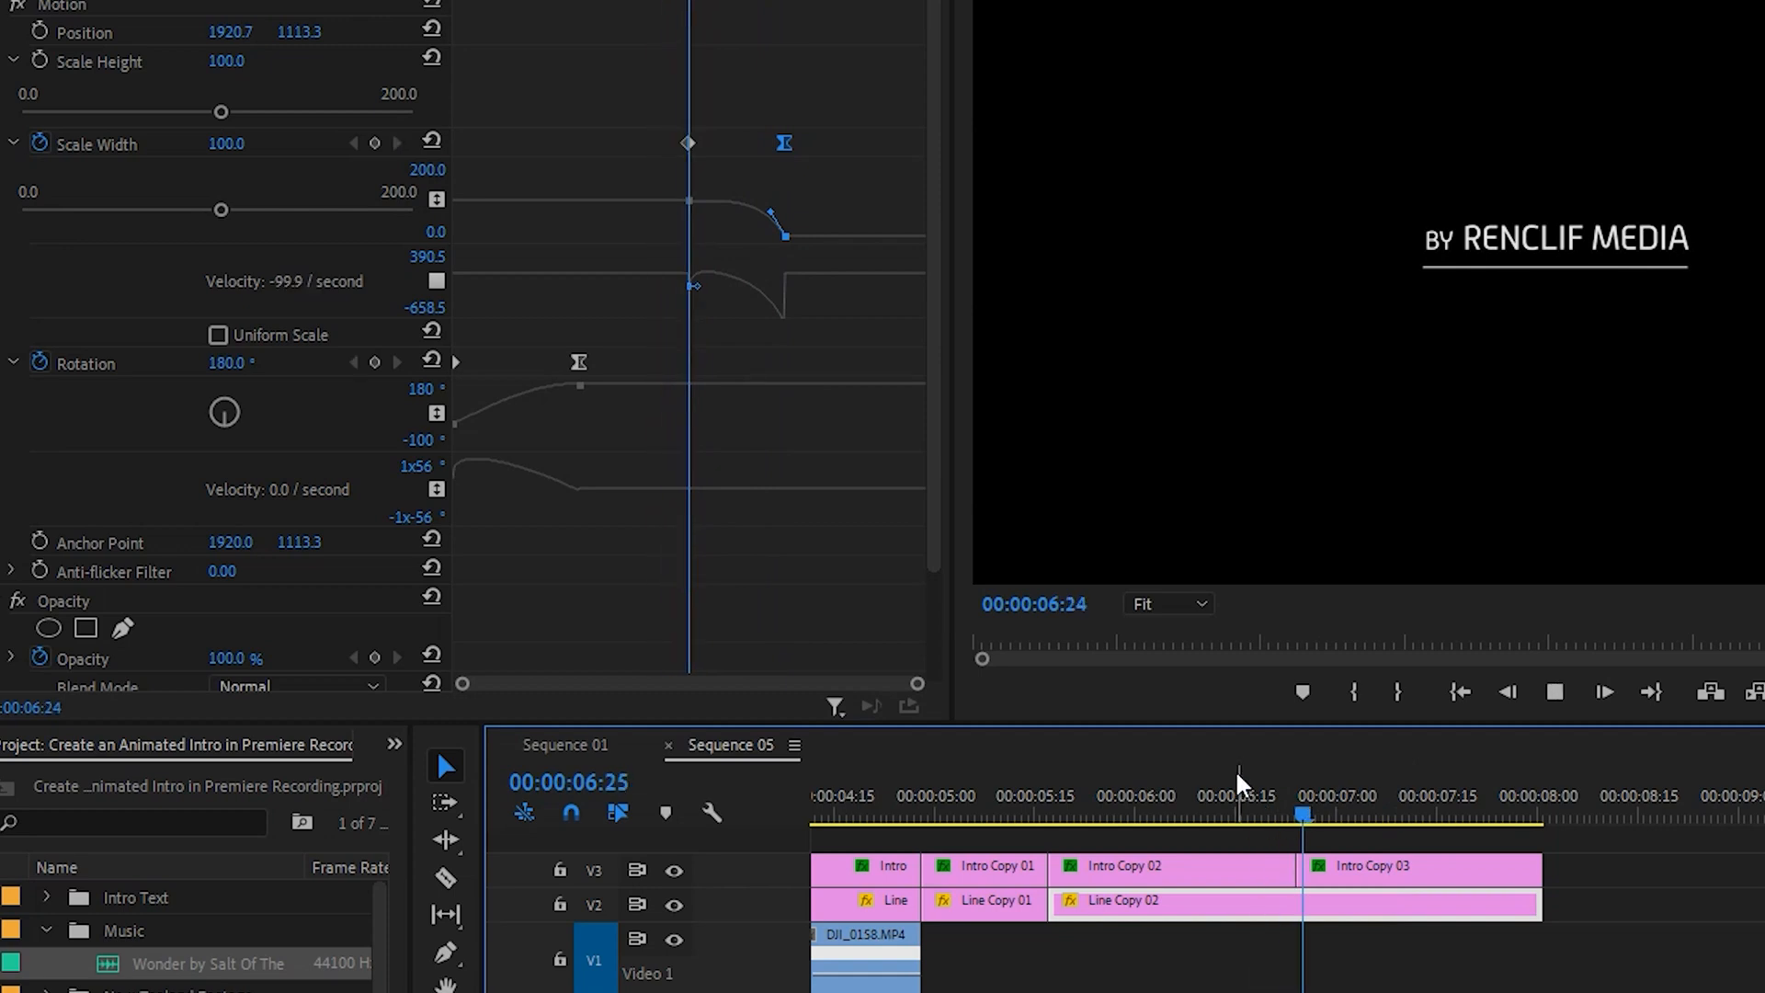
click(1237, 808)
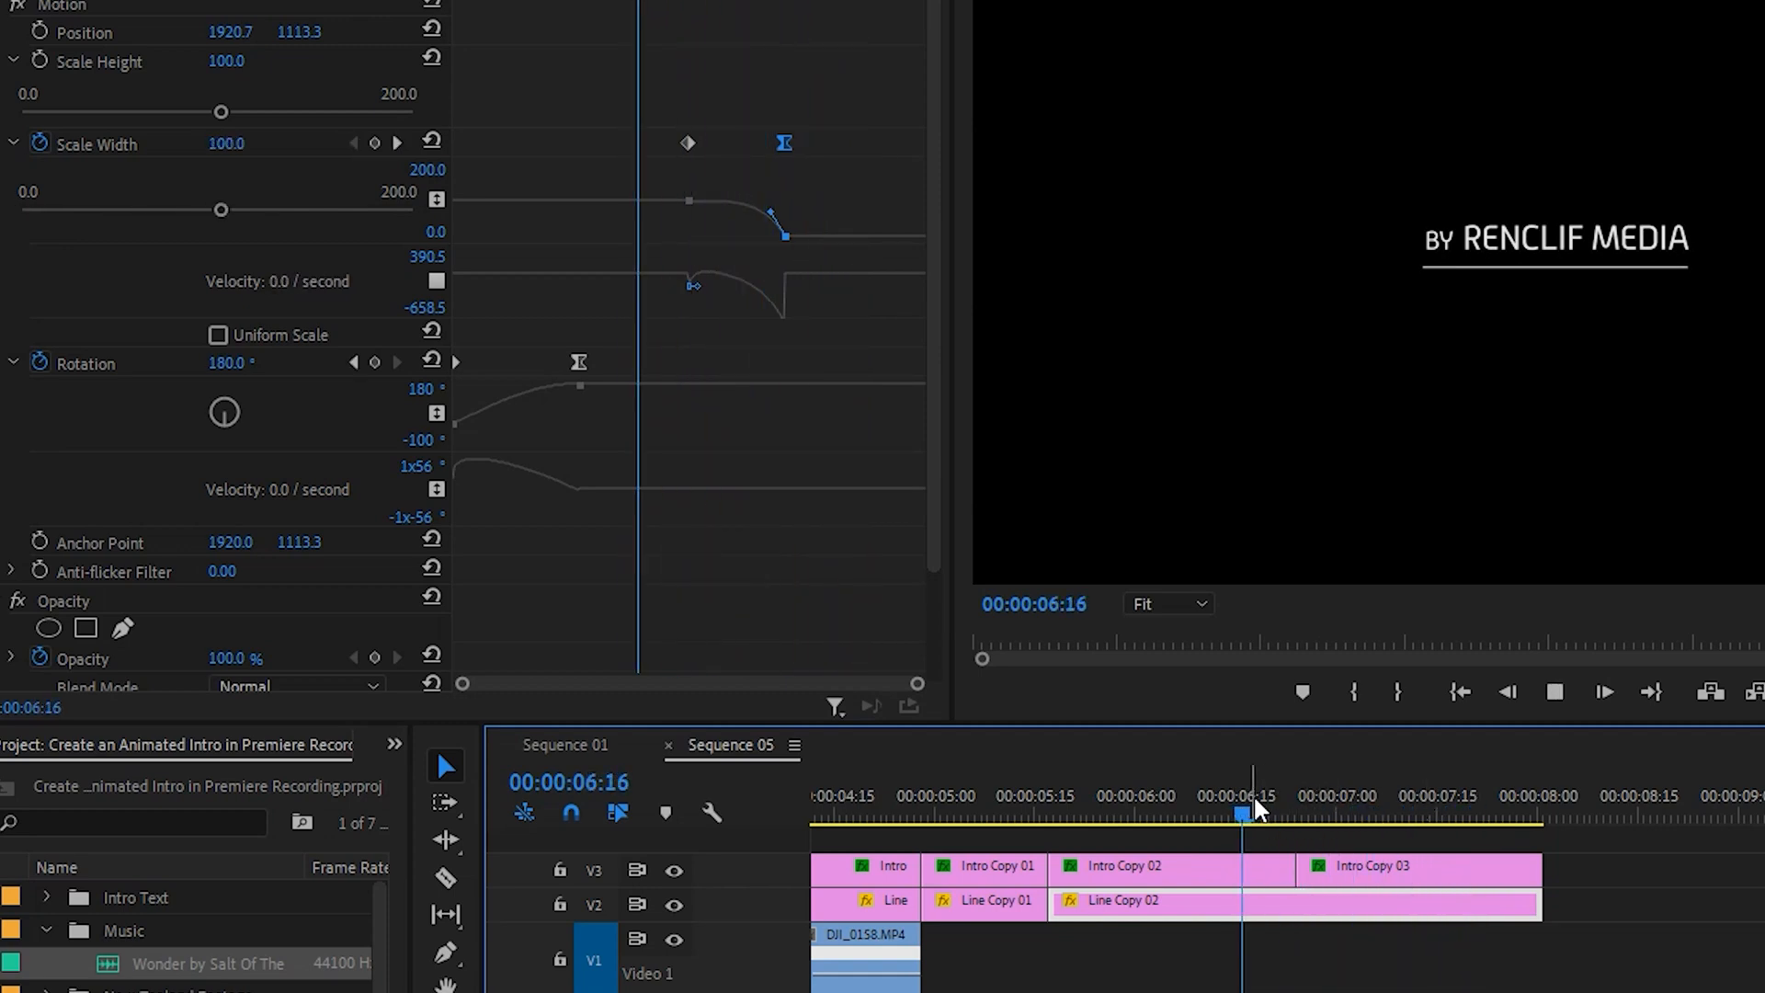
drag(1410, 803, 1376, 804)
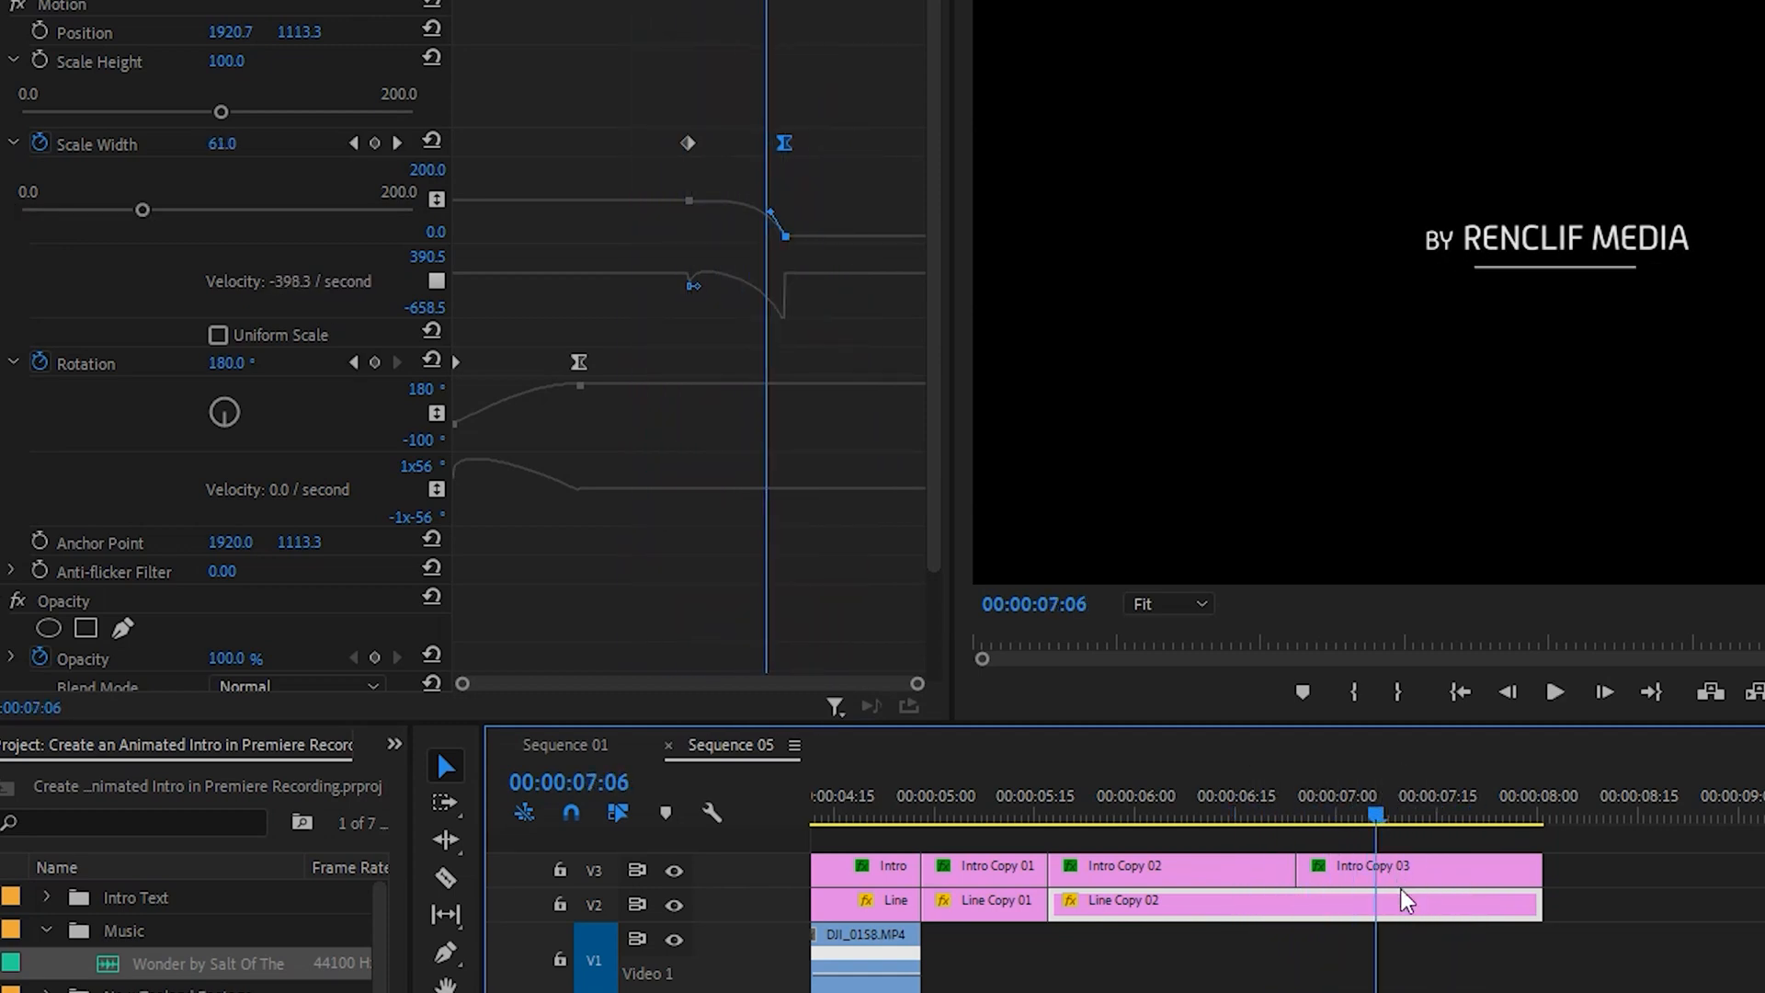
- Soften the velocity curve at the second Scale Width keyframe slightly and replay the underline's exit
drag(780, 223, 777, 234)
drag(1365, 803, 1219, 814)
key(space)
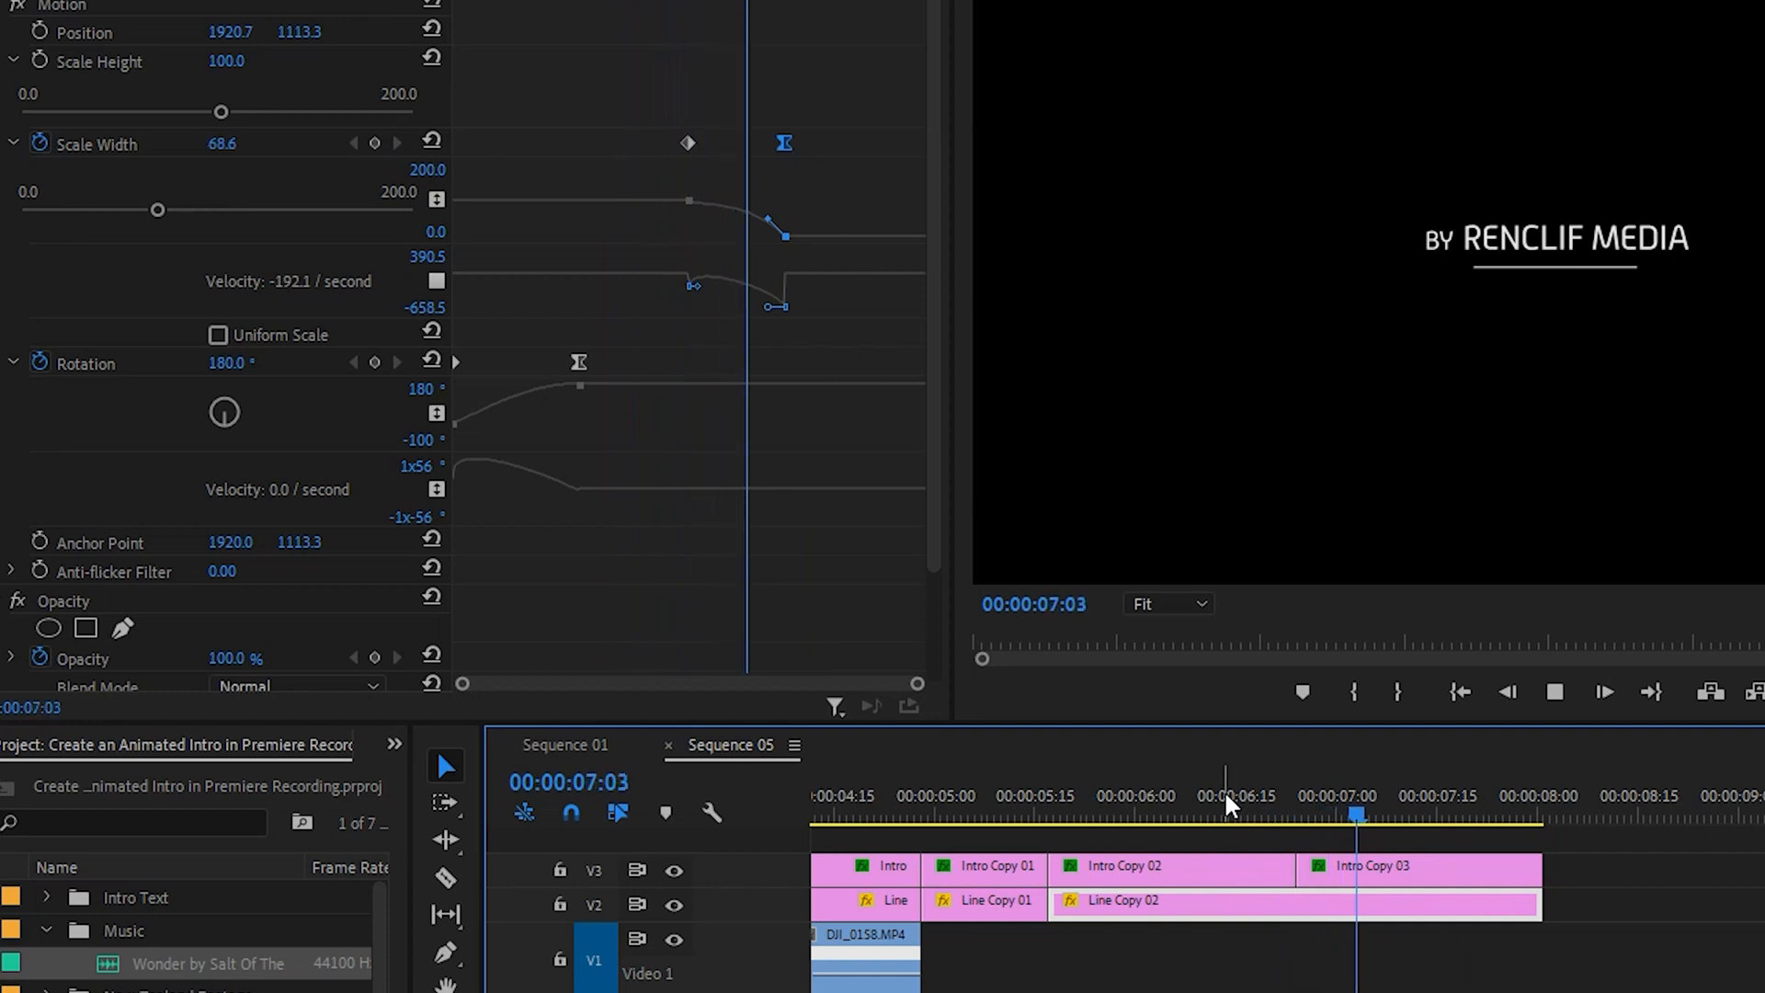
- Add a Transform Position keyframe of 1920.0, 1080.0 to Intro Copy 03 at 00:00:06:24
mouse_move(1324, 814)
mouse_down()
mouse_move(1274, 815)
mouse_move(1385, 816)
mouse_move(1312, 821)
mouse_up()
click(1317, 814)
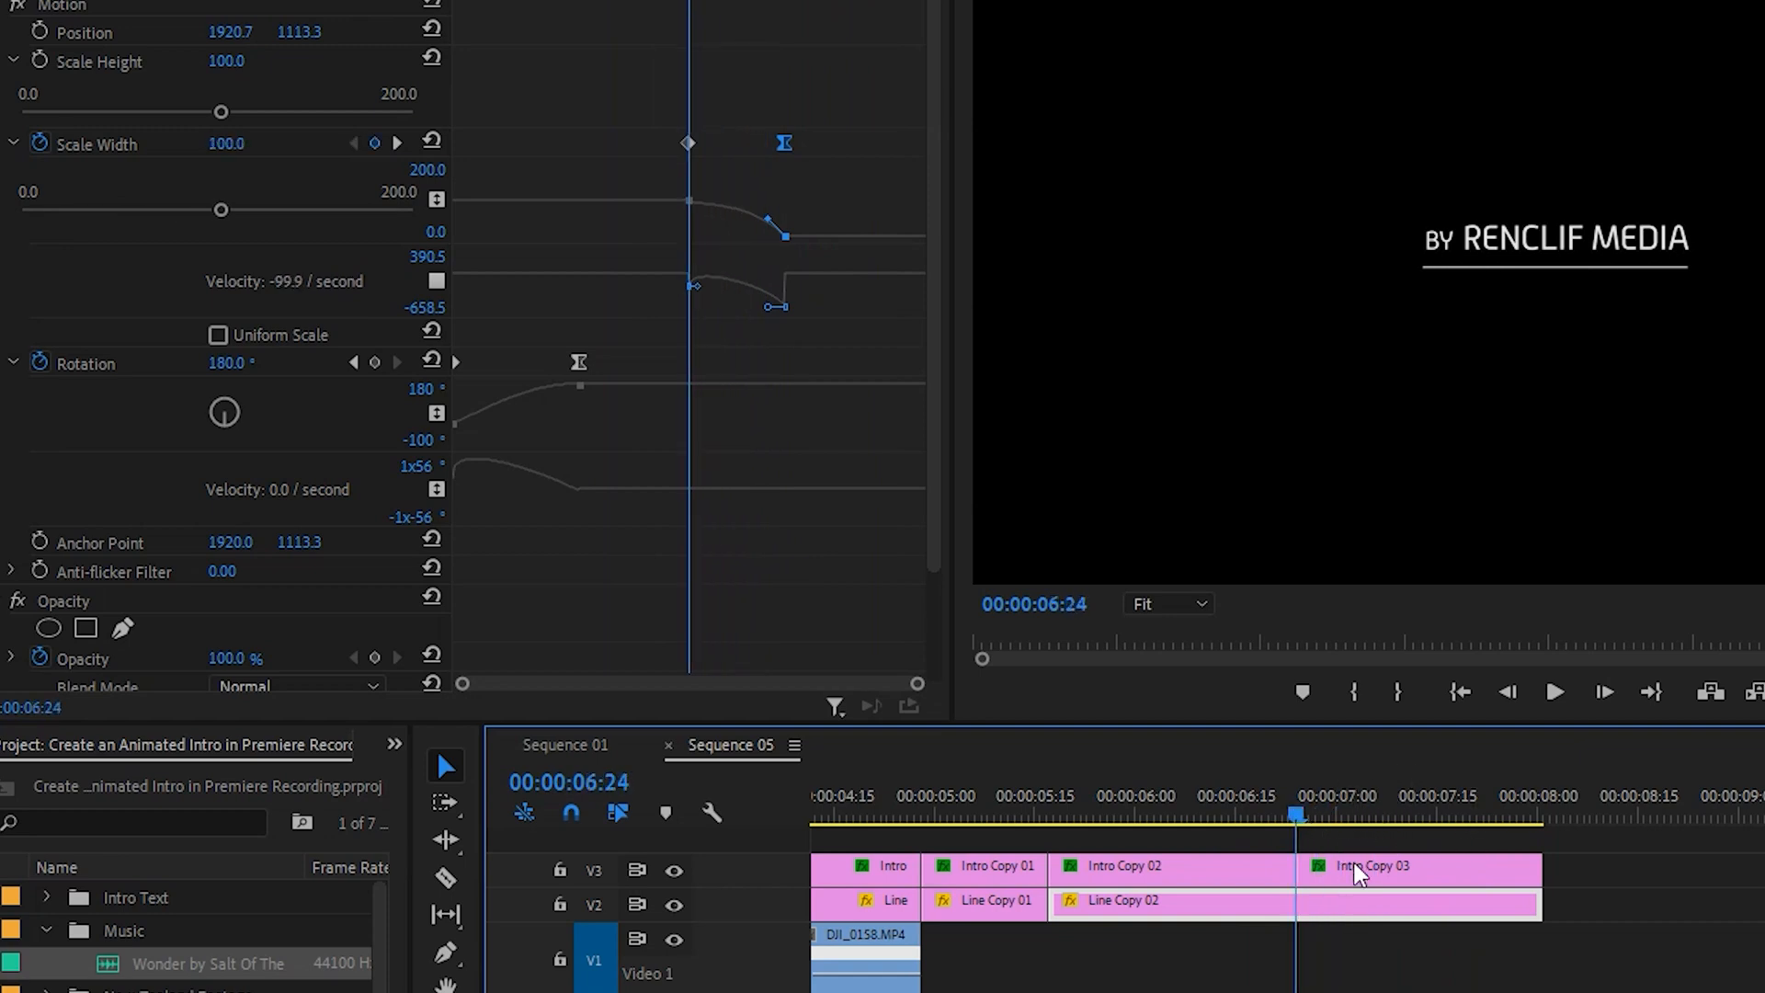
click(942, 874)
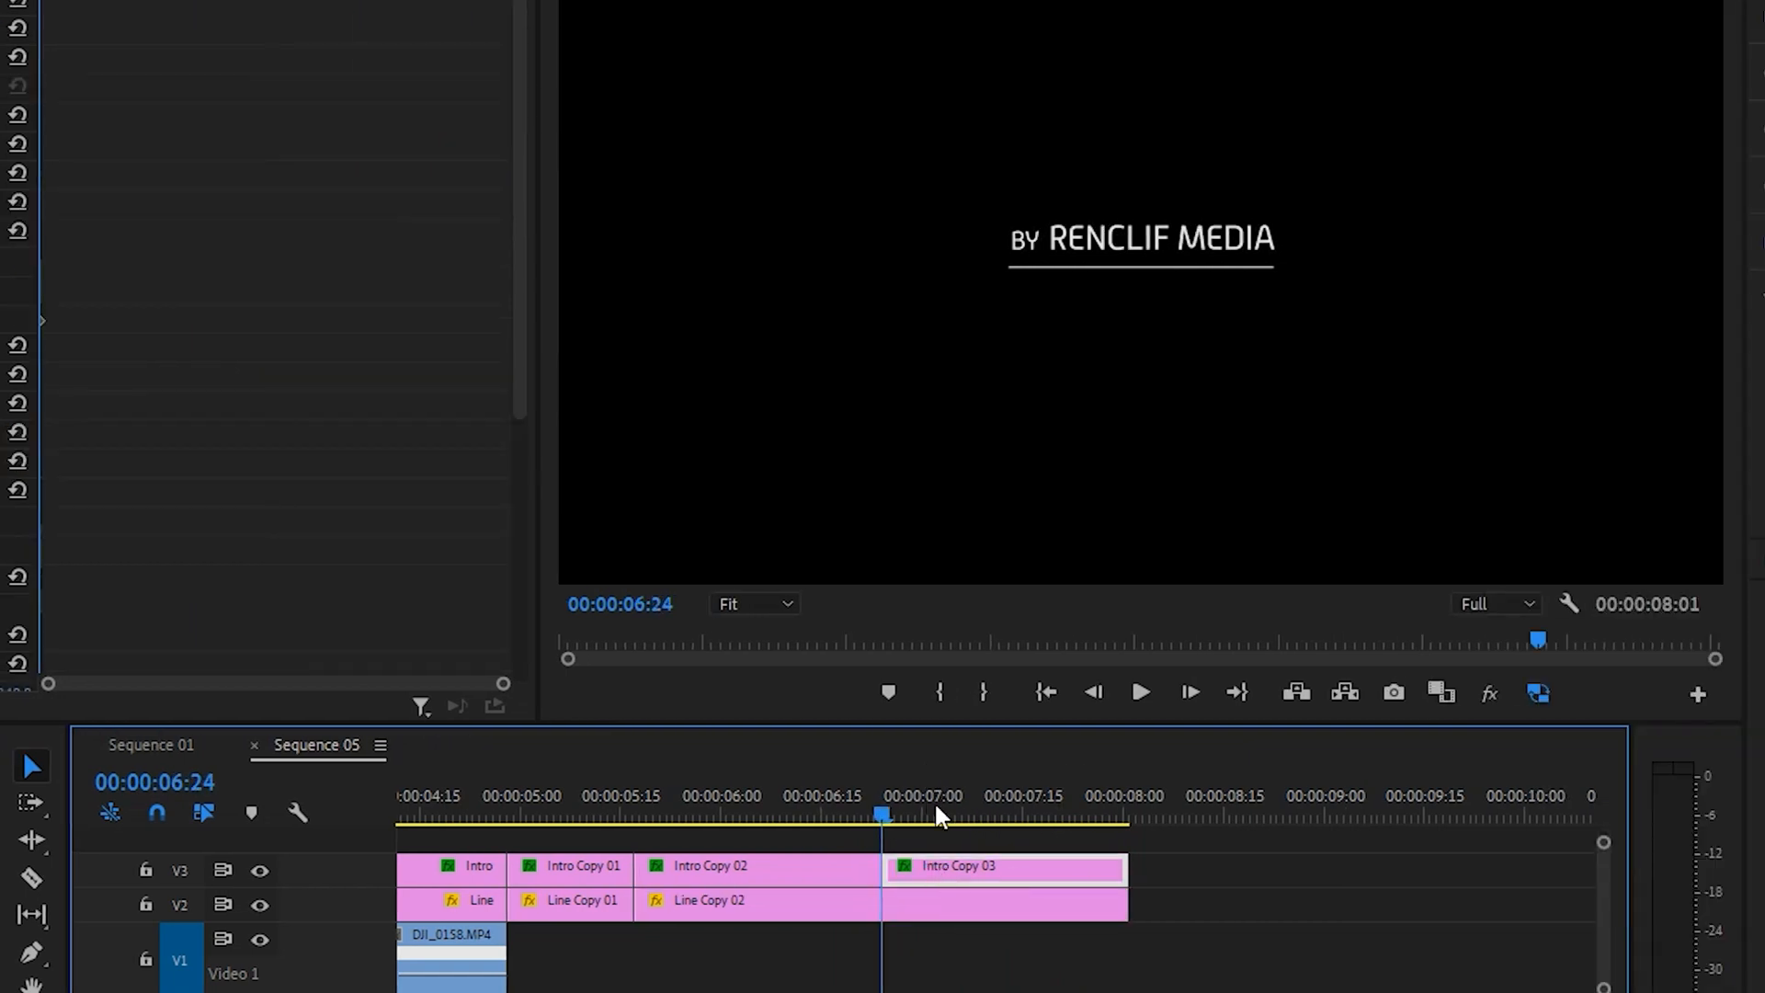
scroll(515, 312, down, 5)
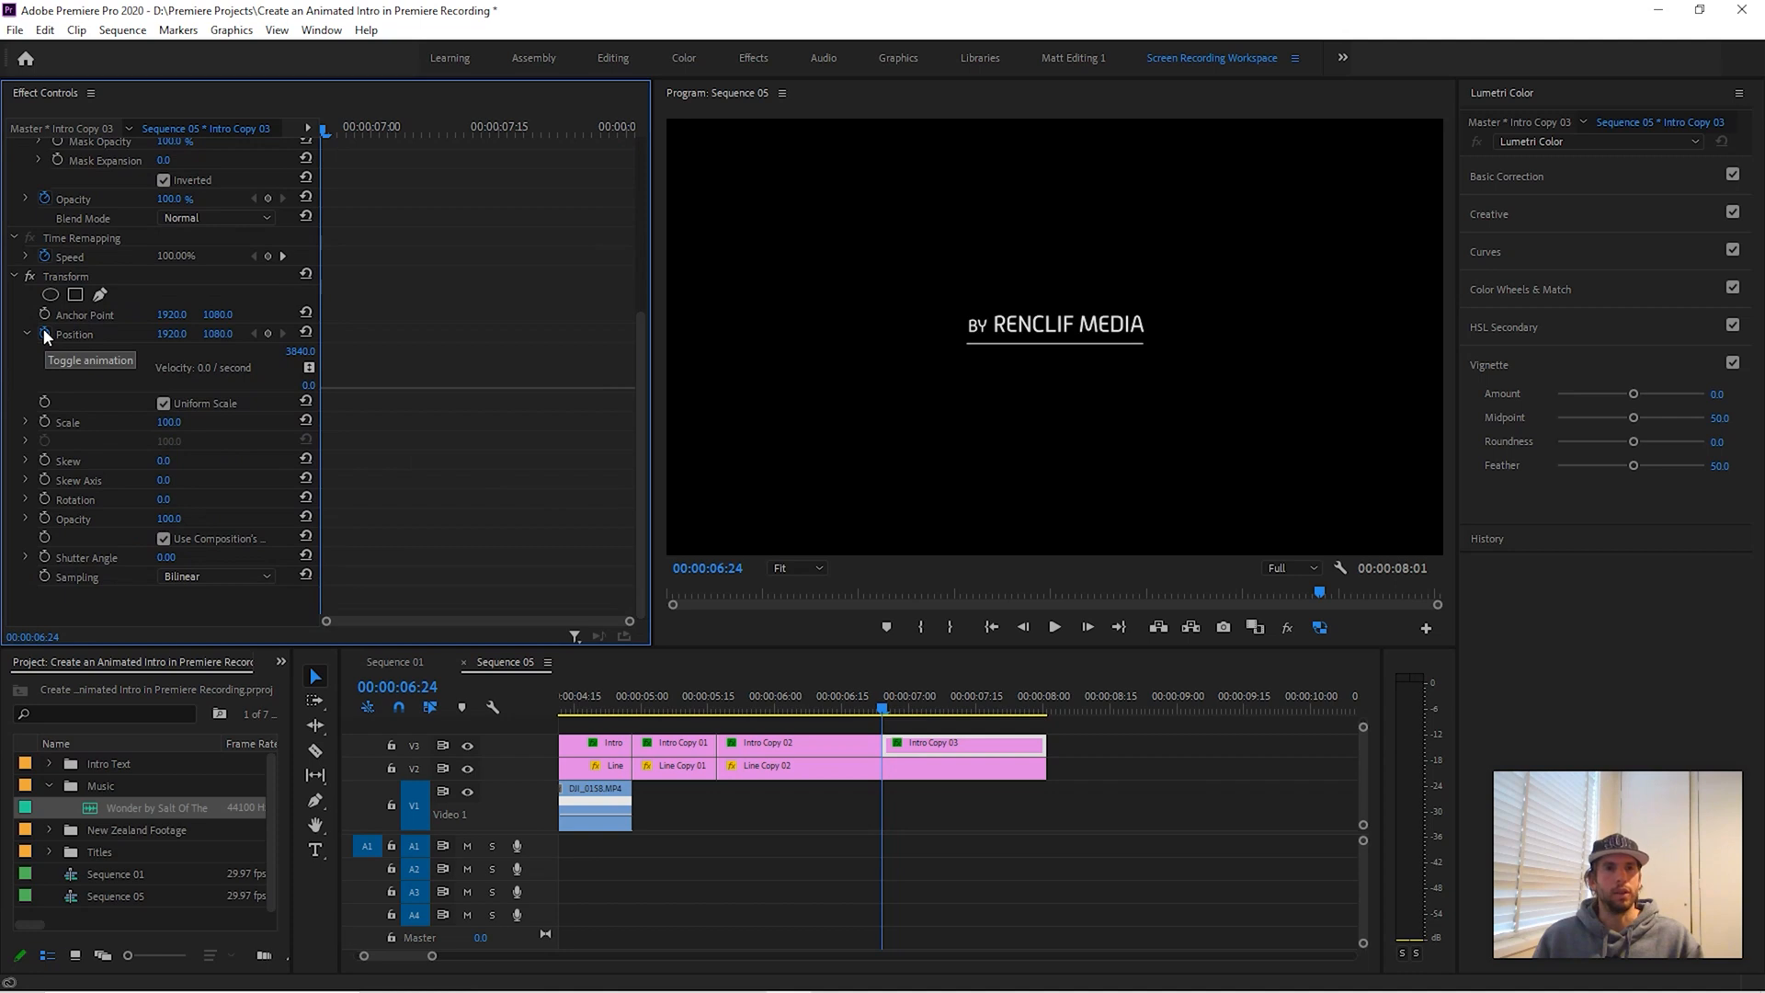
click(44, 333)
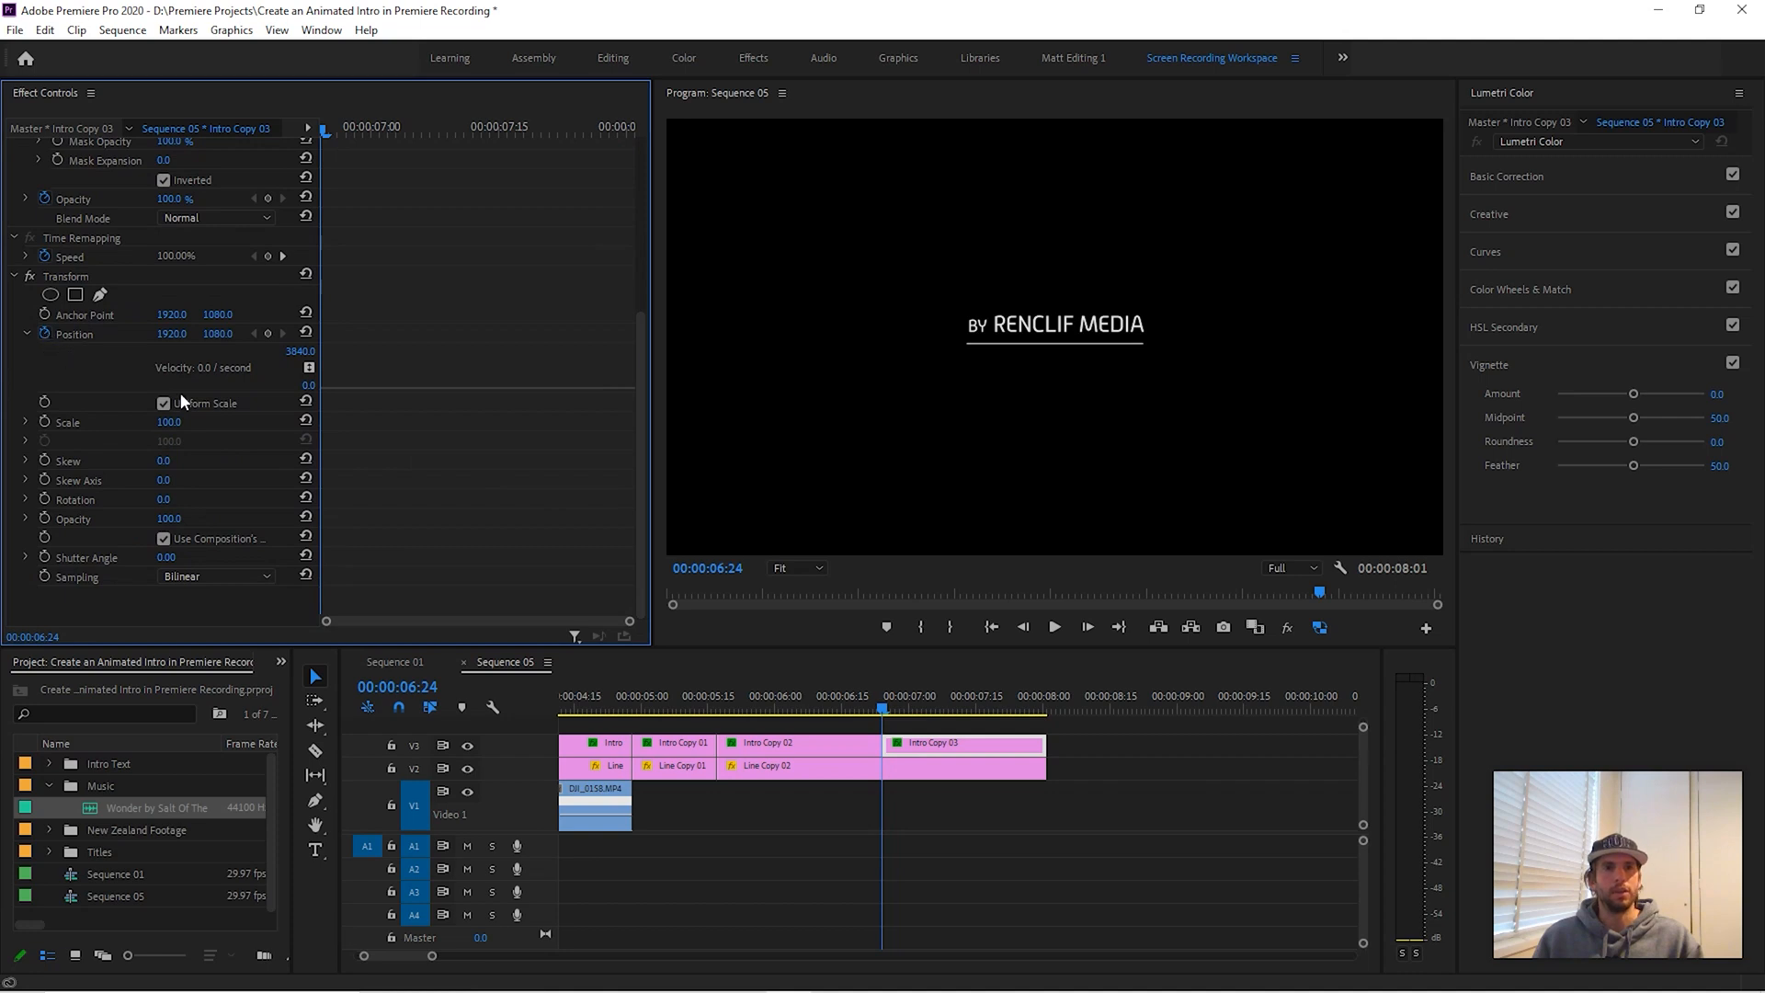
click(267, 333)
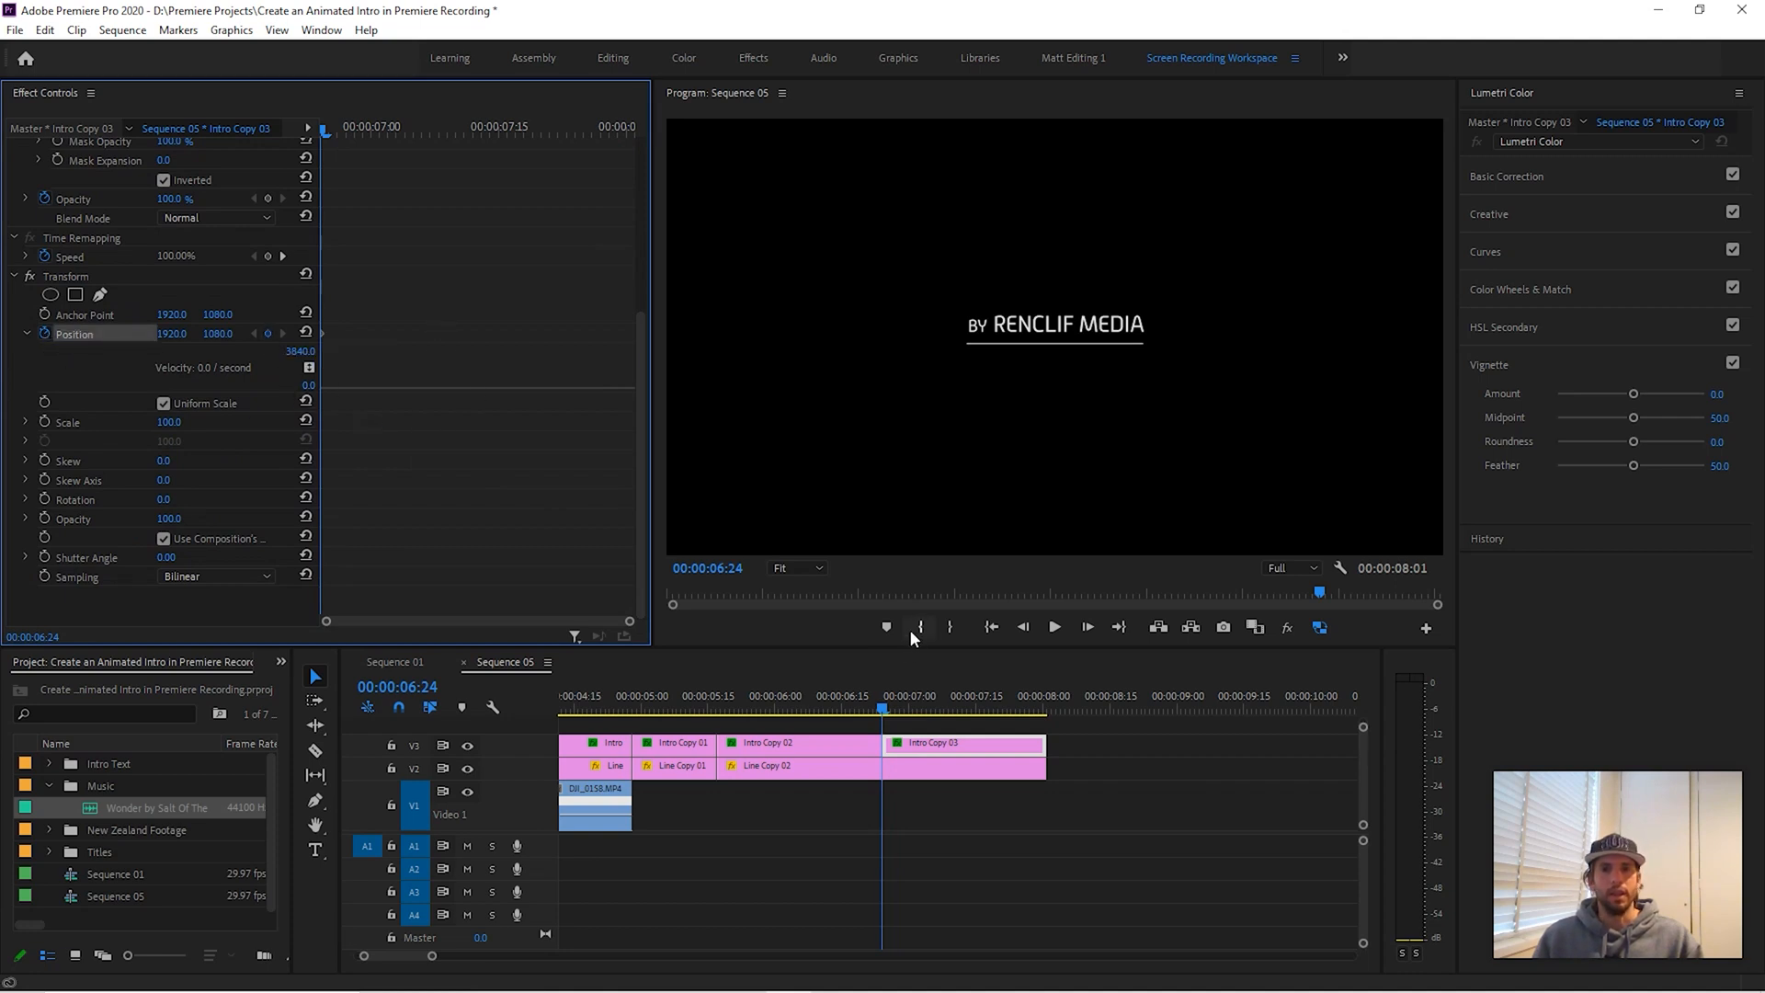
- Add a second Transform Position keyframe at 00:00:07:09 with the vertical value set to 1230.0
key(shift+Right)
key(shift+Right)
key(shift+Right)
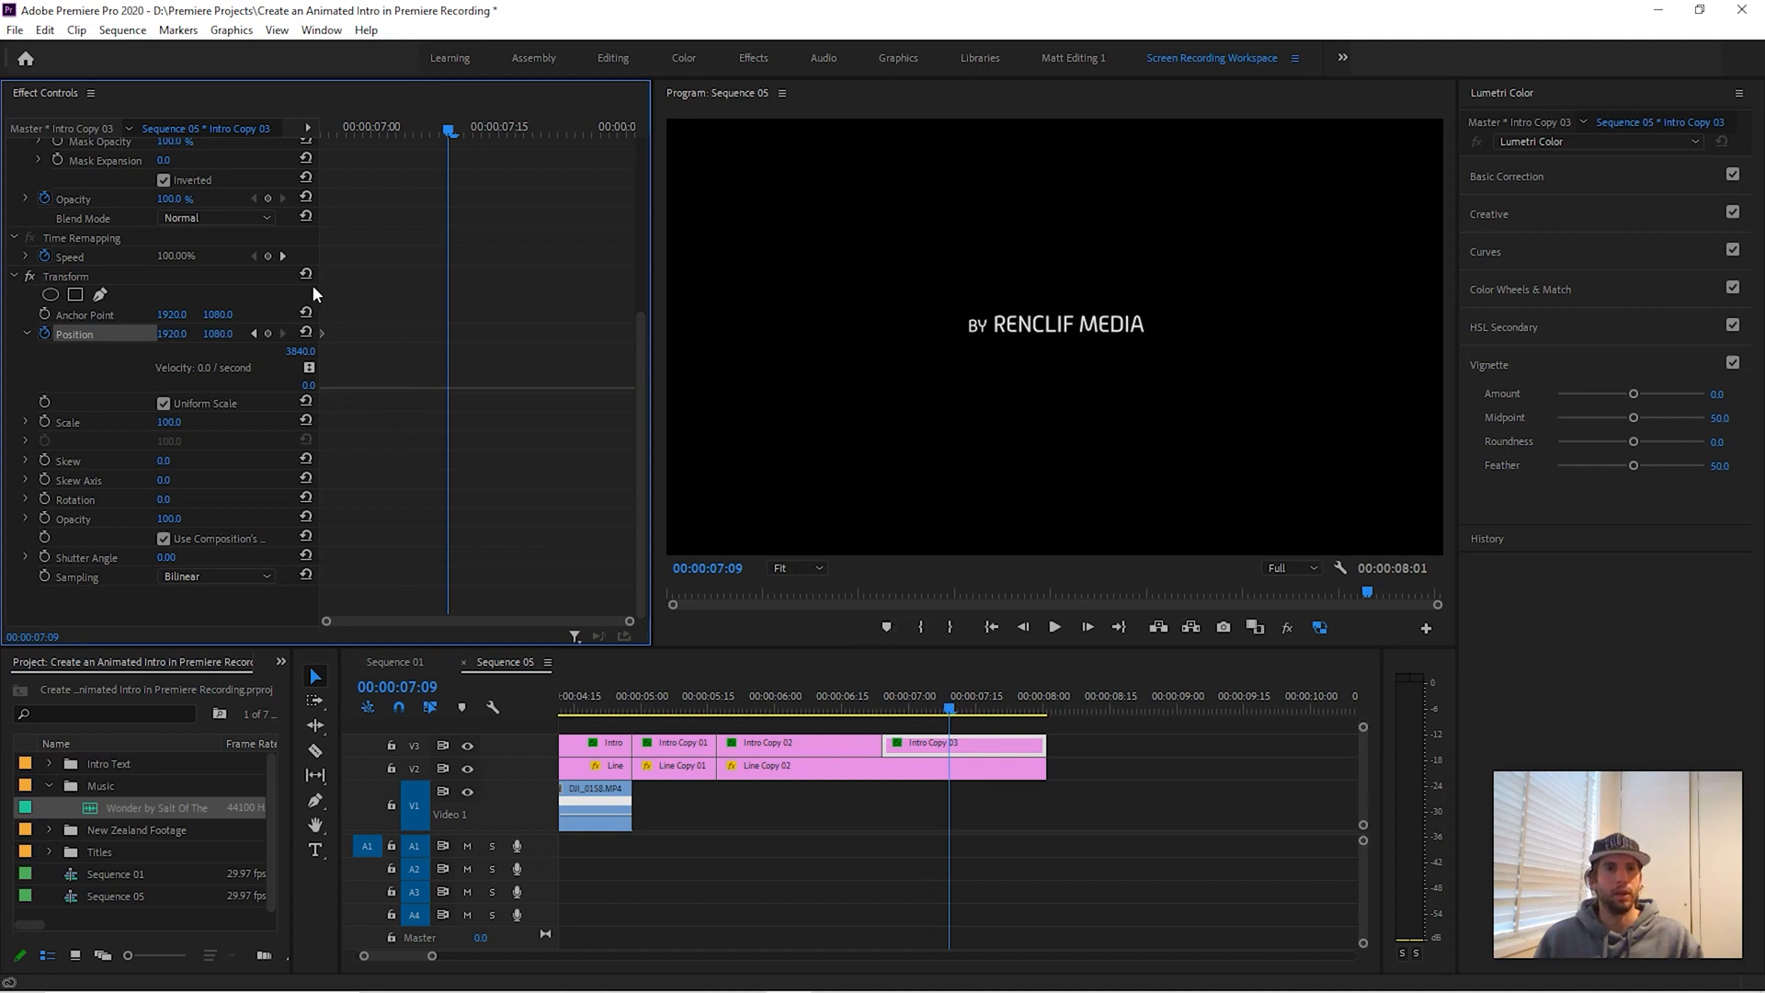
click(268, 334)
drag(218, 334, 390, 323)
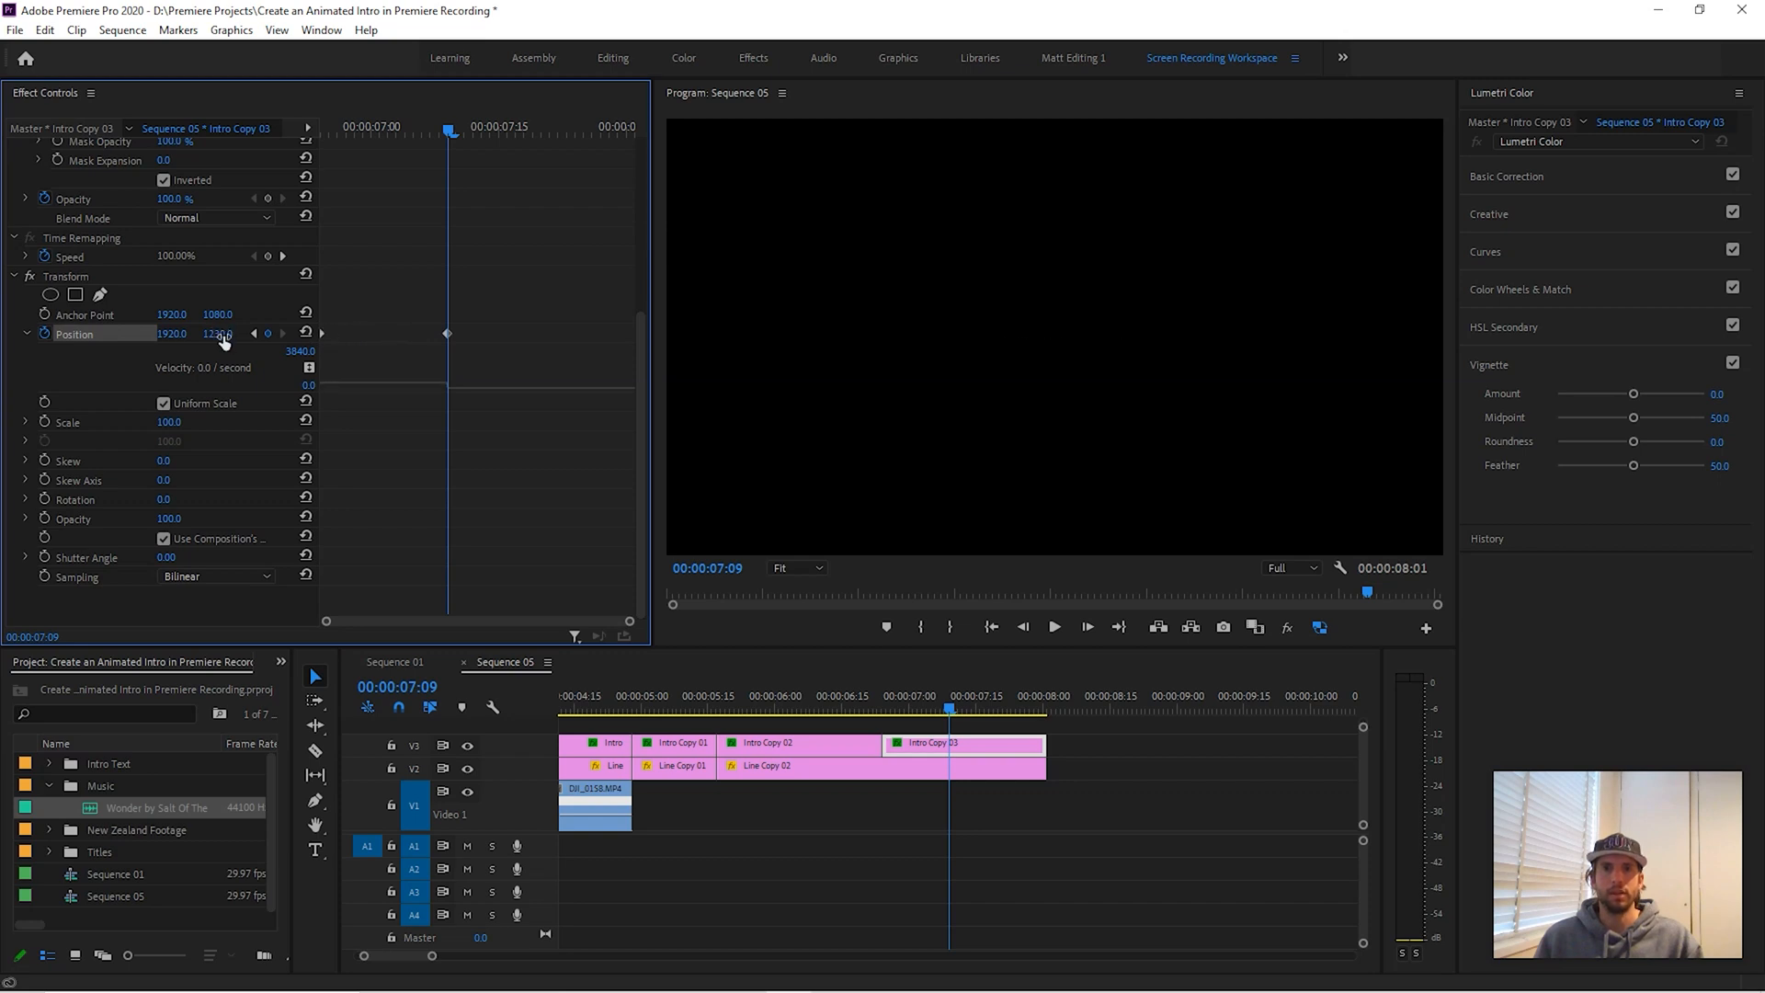
- Trim Intro Copy 02 to end at 00:00:06:19, move Intro Copy 03 up against it and play back the result
click(879, 712)
mouse_move(879, 718)
mouse_down()
mouse_move(858, 716)
mouse_move(984, 721)
mouse_move(853, 710)
mouse_up()
click(868, 746)
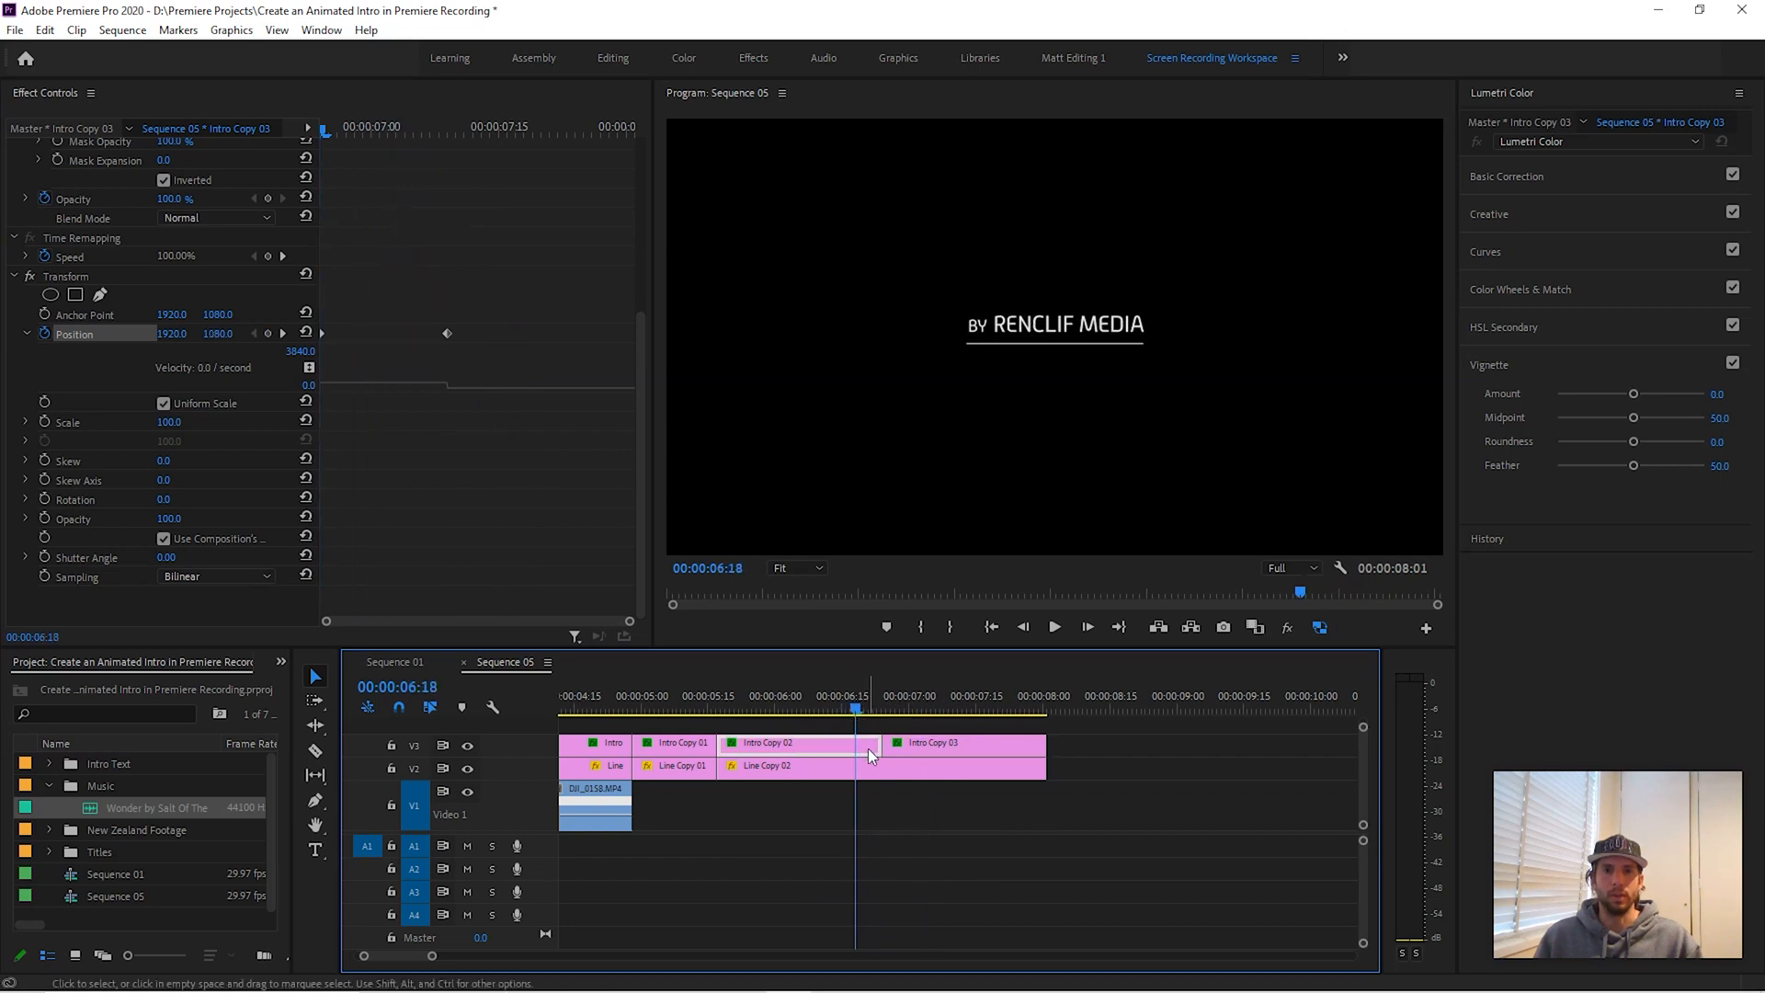
click(863, 708)
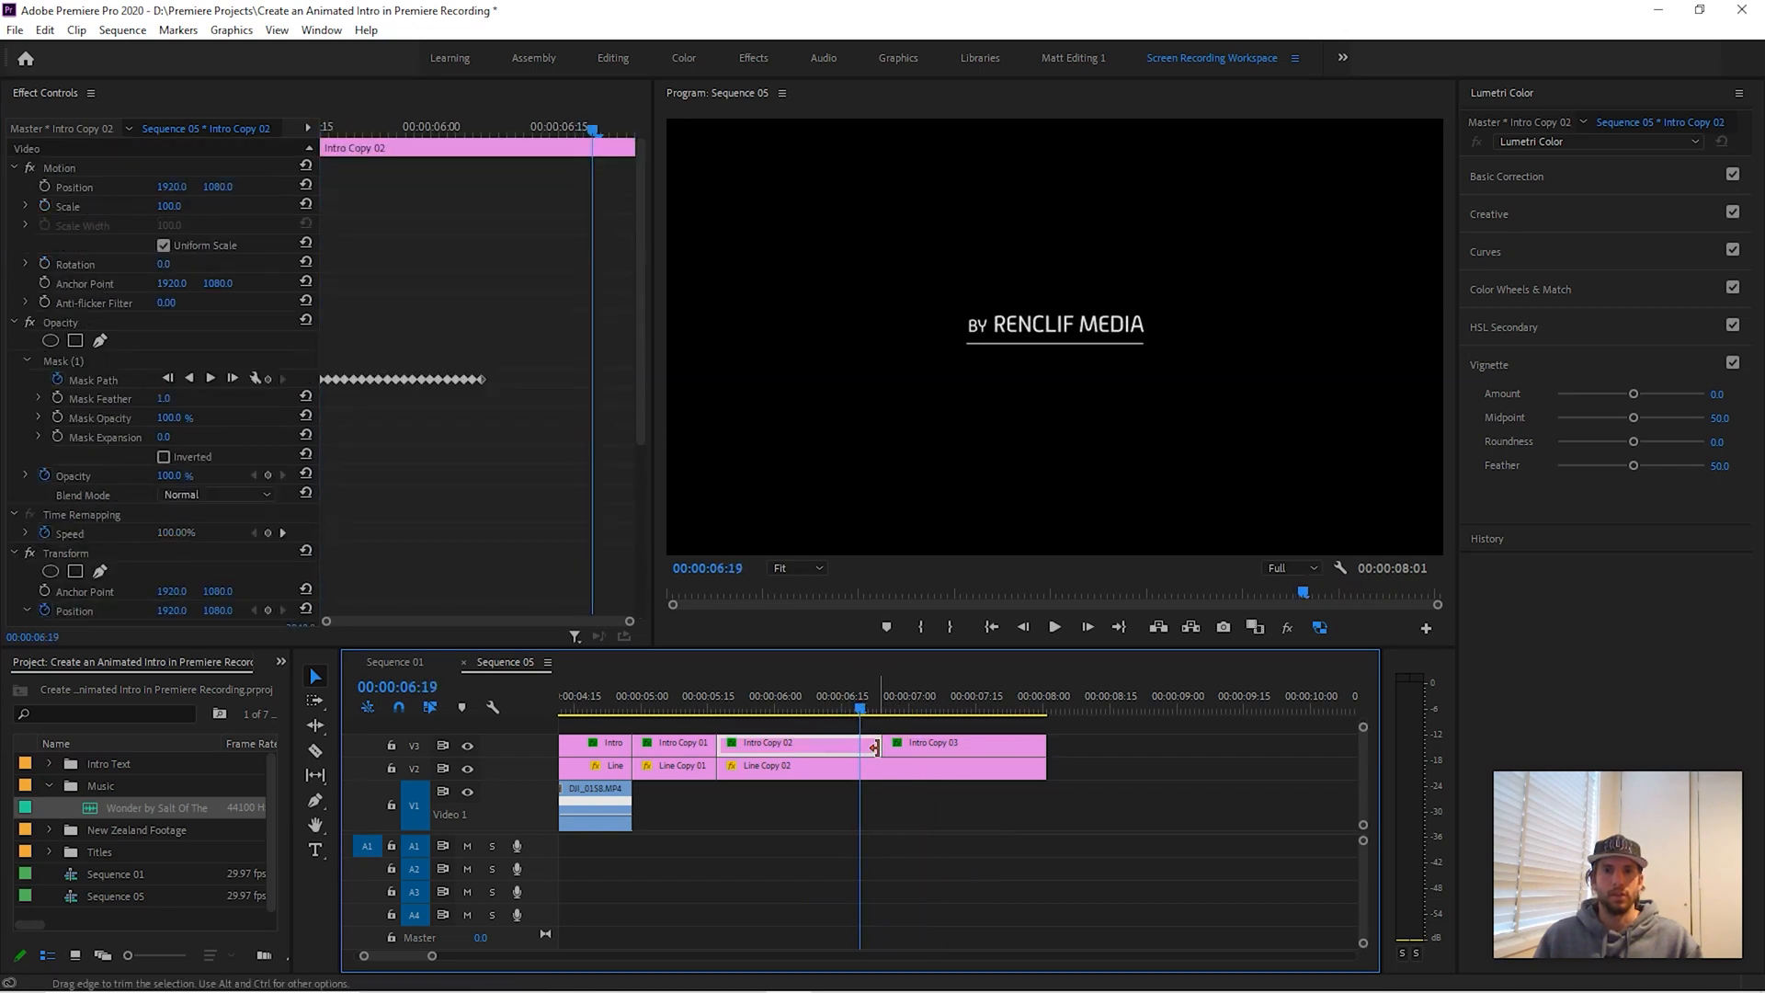
mouse_move(870, 743)
mouse_down()
mouse_move(941, 738)
mouse_move(831, 708)
mouse_move(922, 715)
mouse_move(847, 717)
mouse_up()
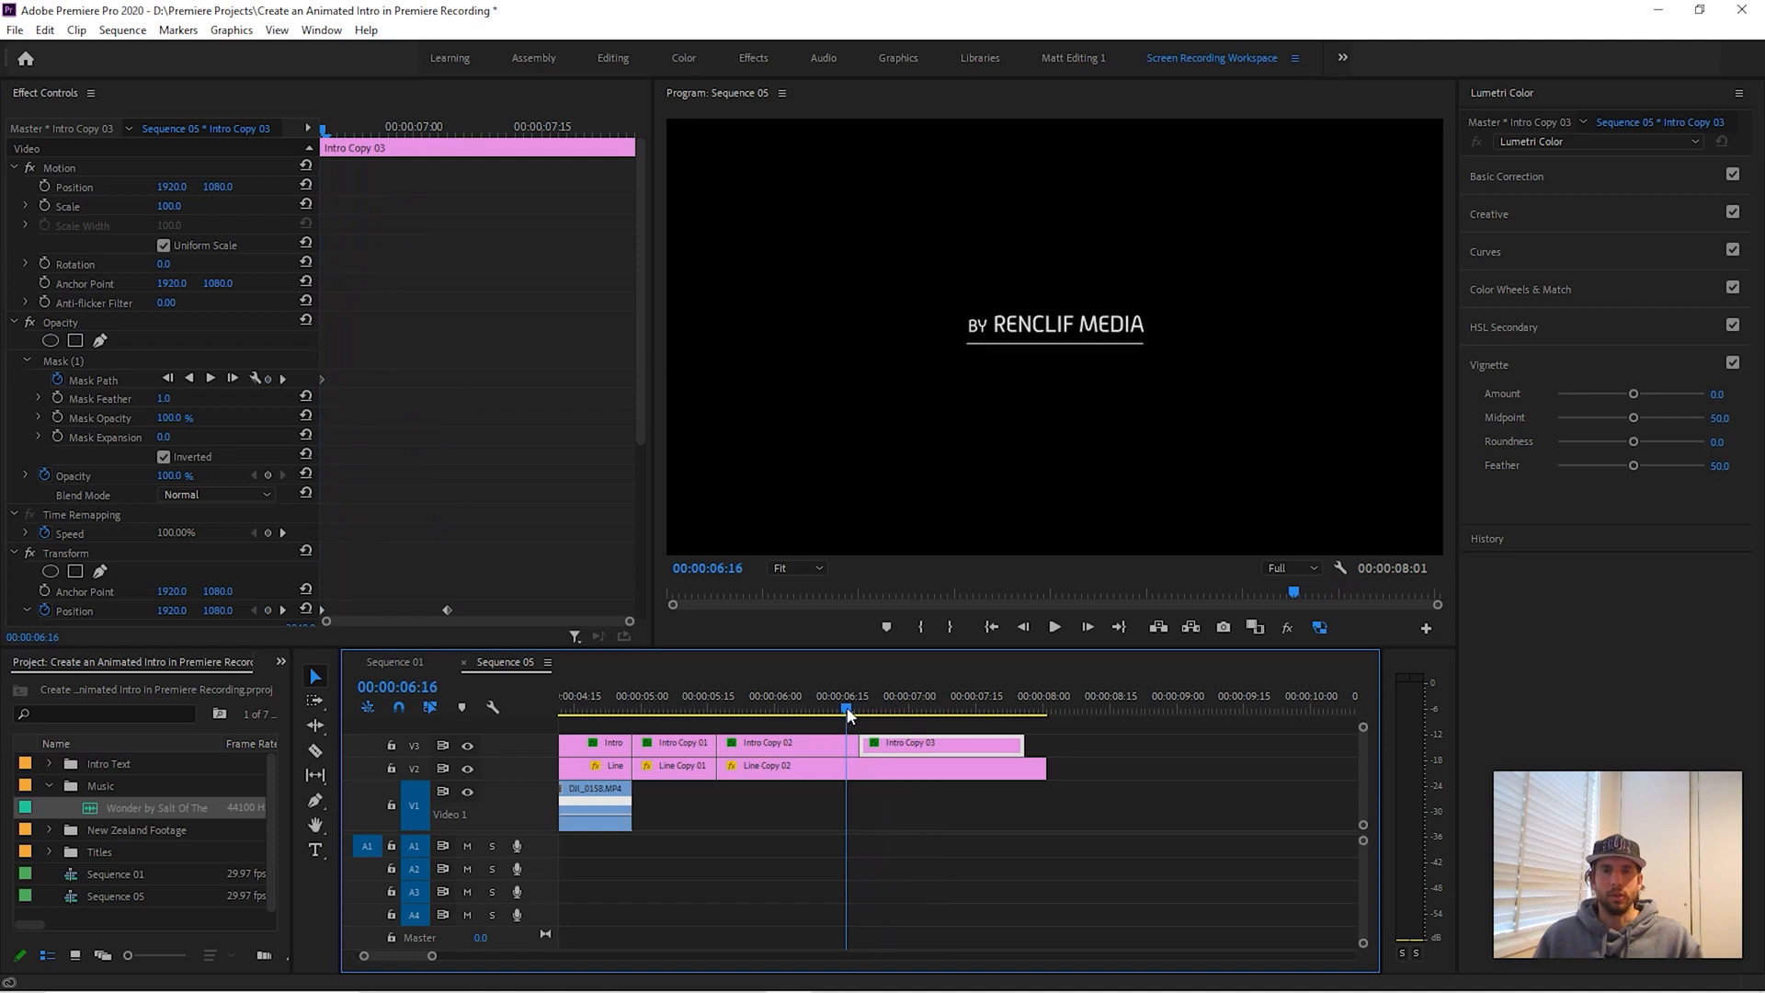
key(space)
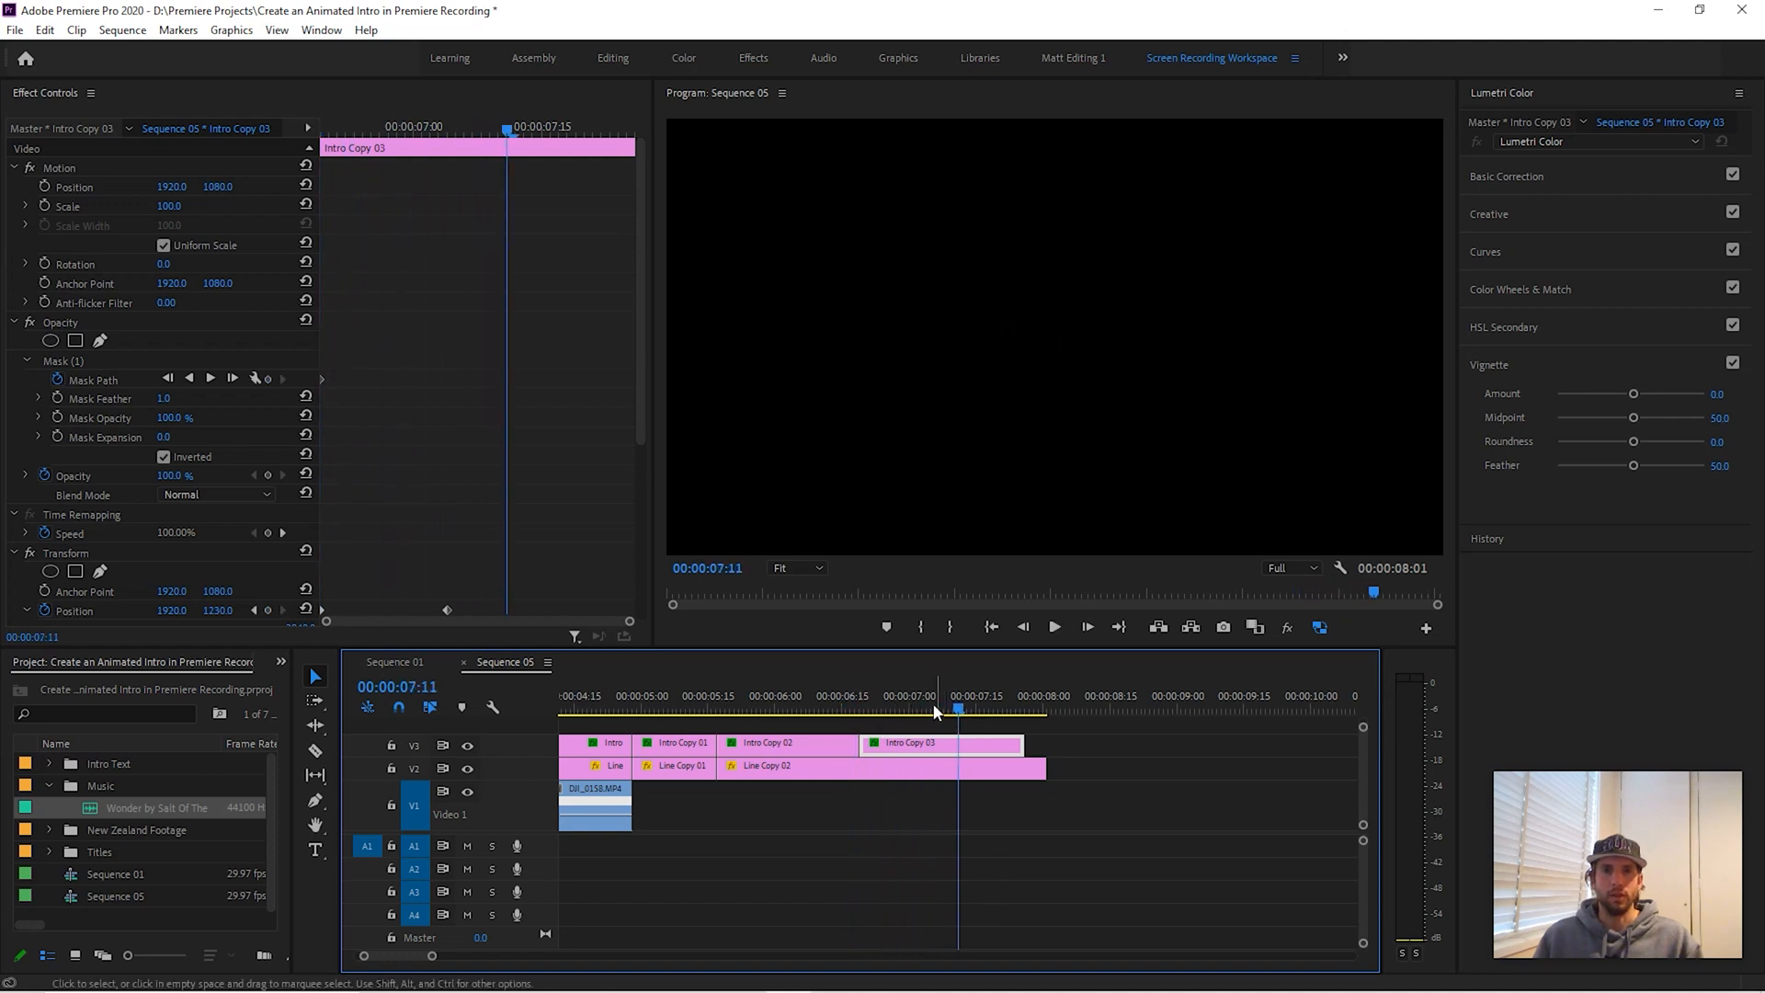
drag(935, 713, 873, 713)
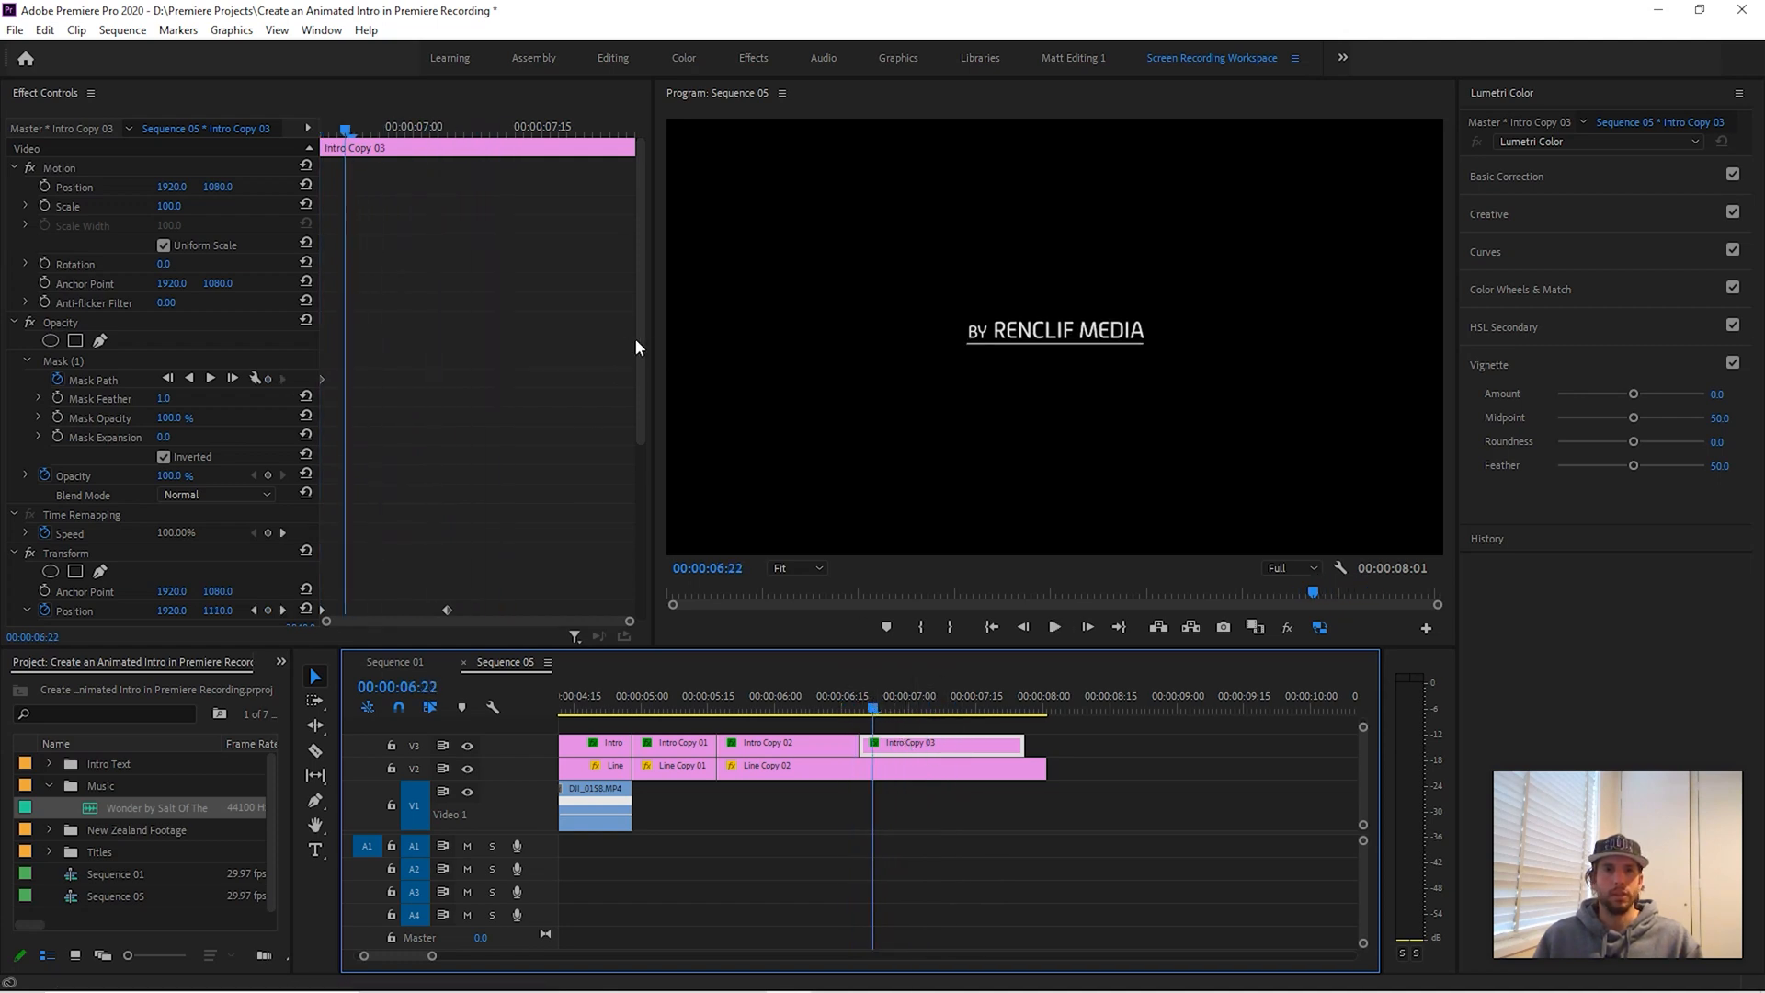
- Move Intro Copy 03's second Transform Position keyframe earlier, to about 00:00:07:01
drag(642, 395, 635, 572)
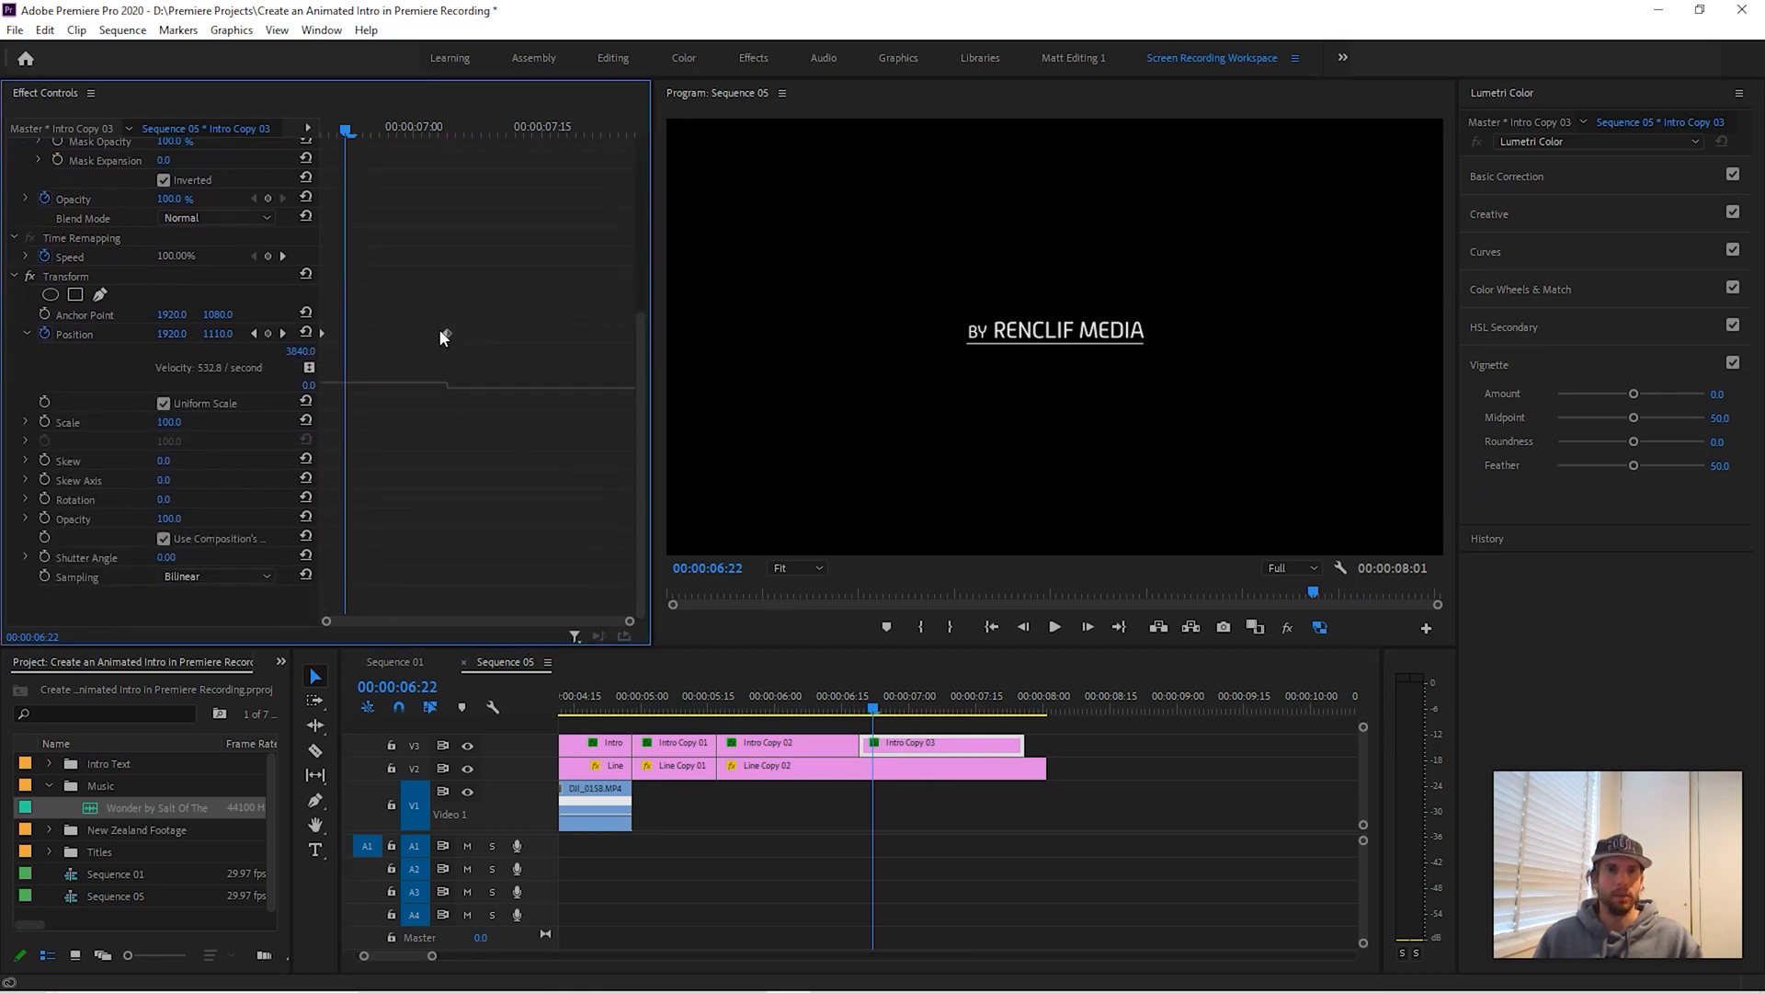
drag(448, 333, 421, 333)
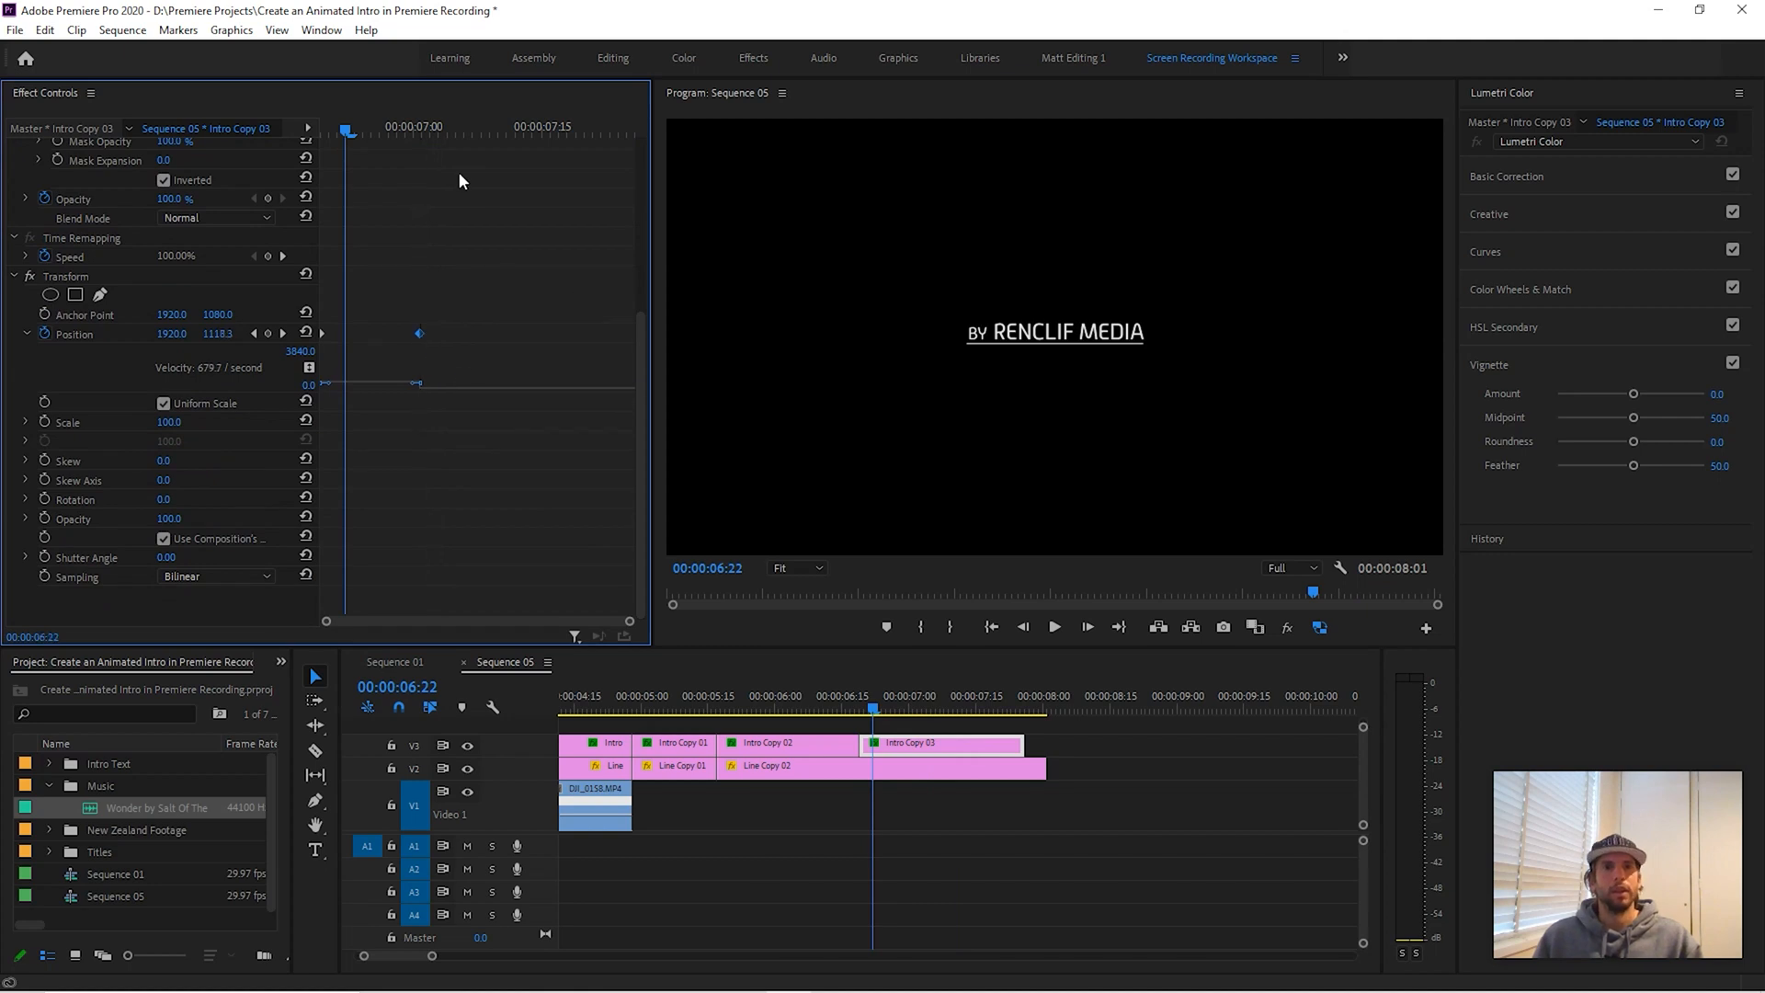
click(422, 125)
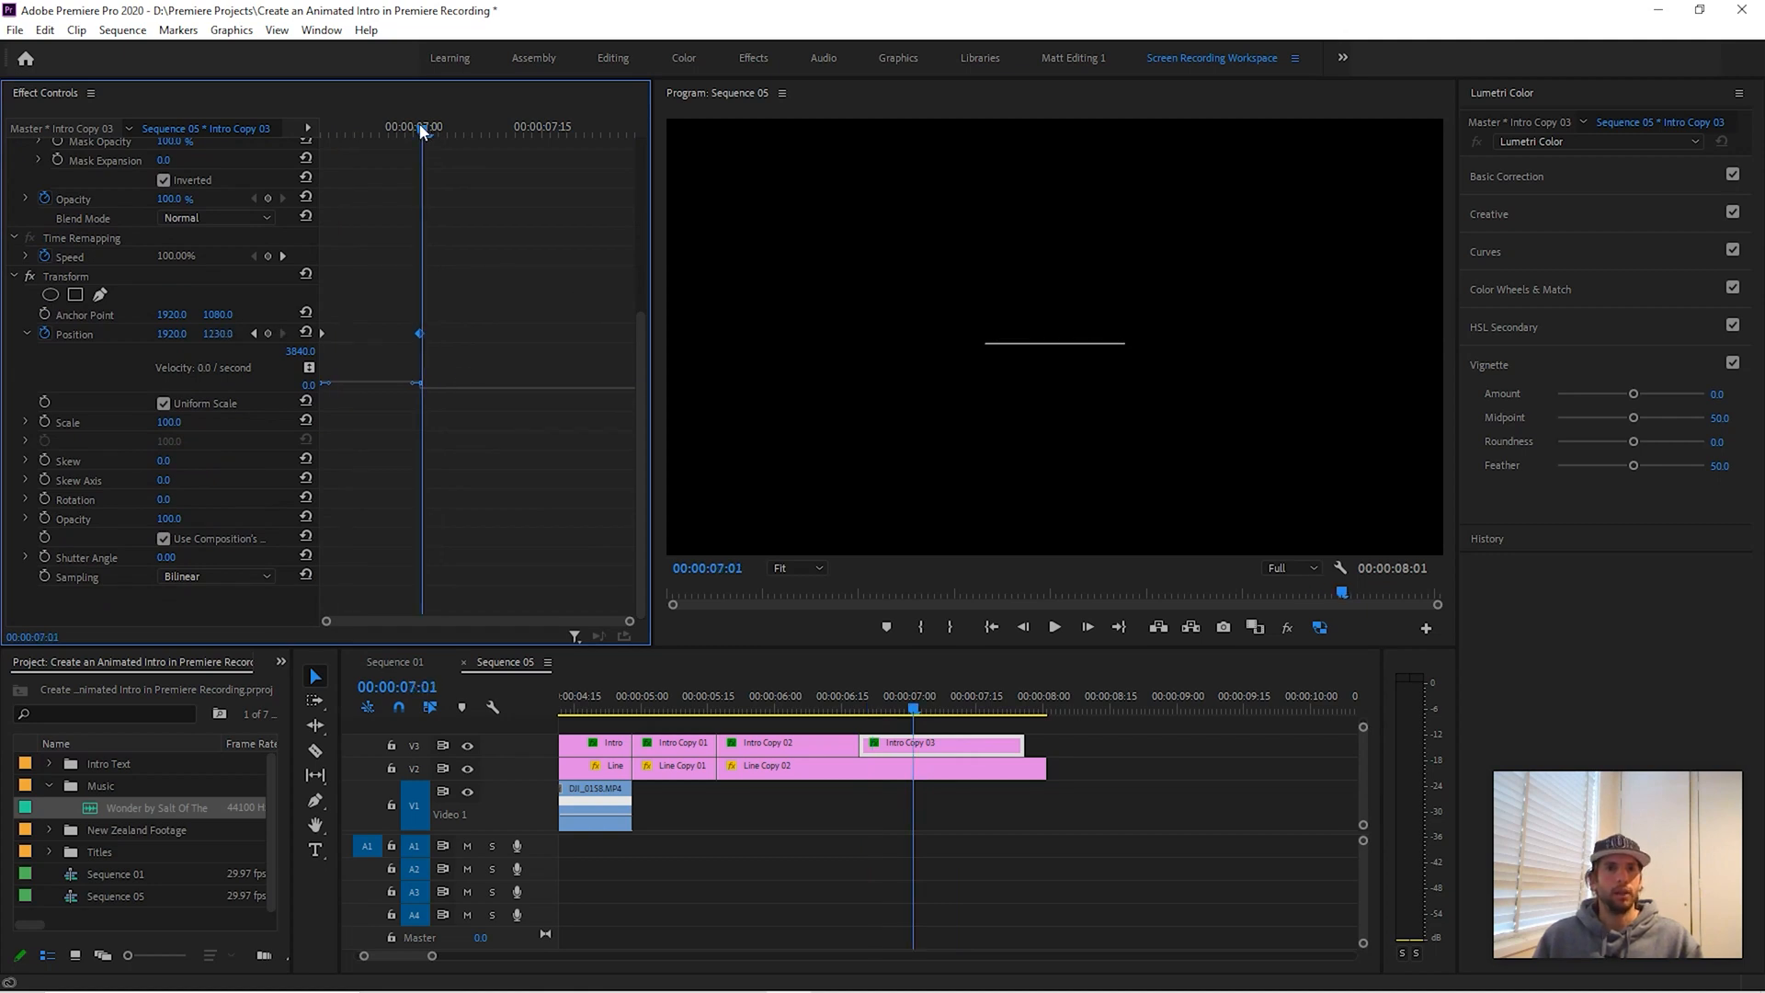
- Apply Ease Out to the second Position keyframe and shape the velocity curve to start fast and slow down
right_click(420, 333)
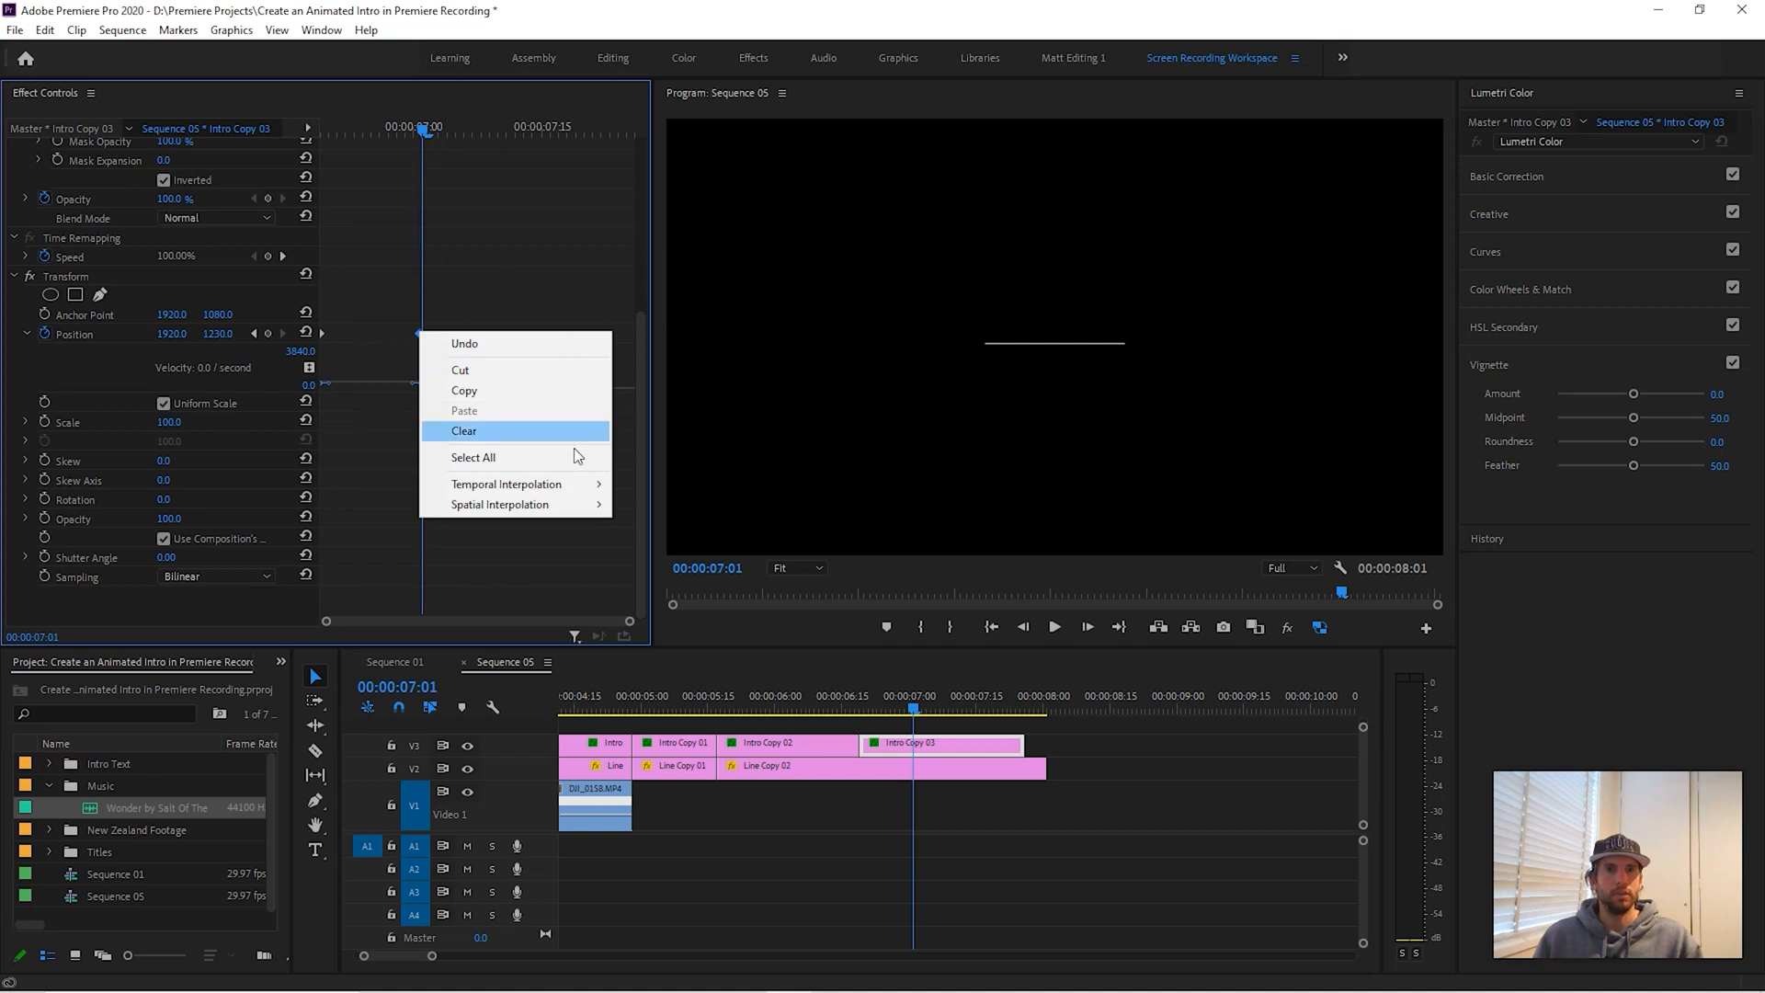
mouse_move(551, 484)
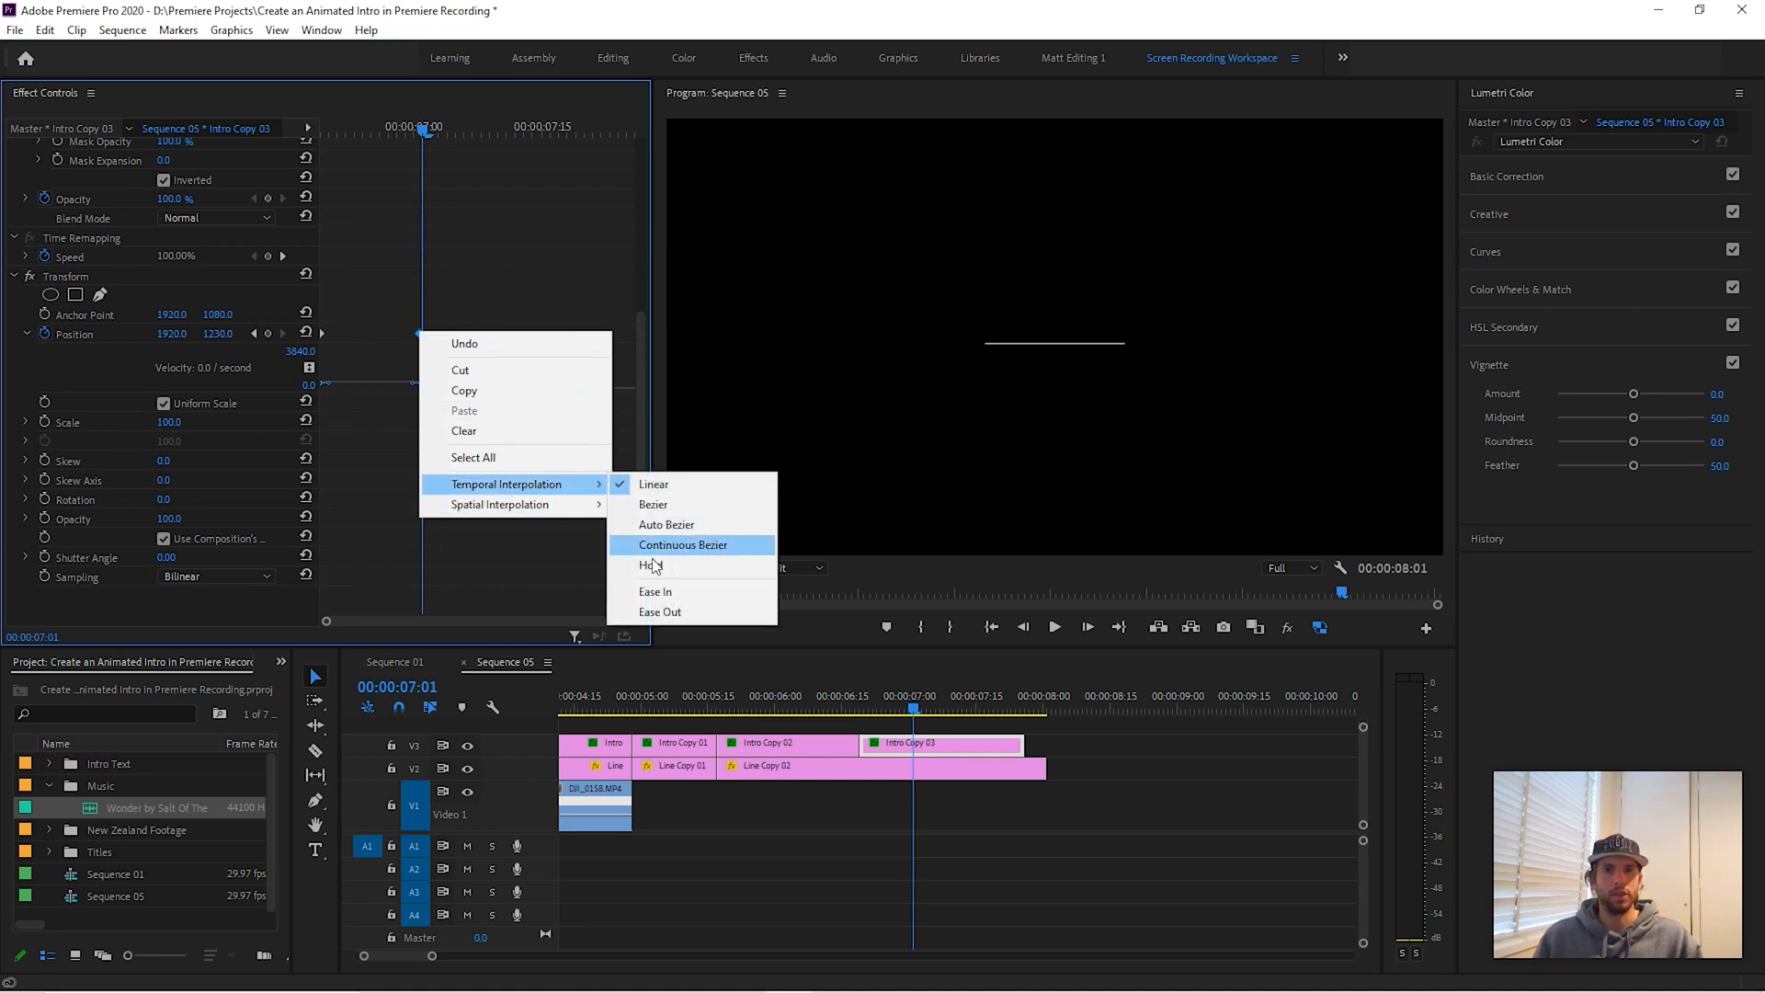
click(654, 616)
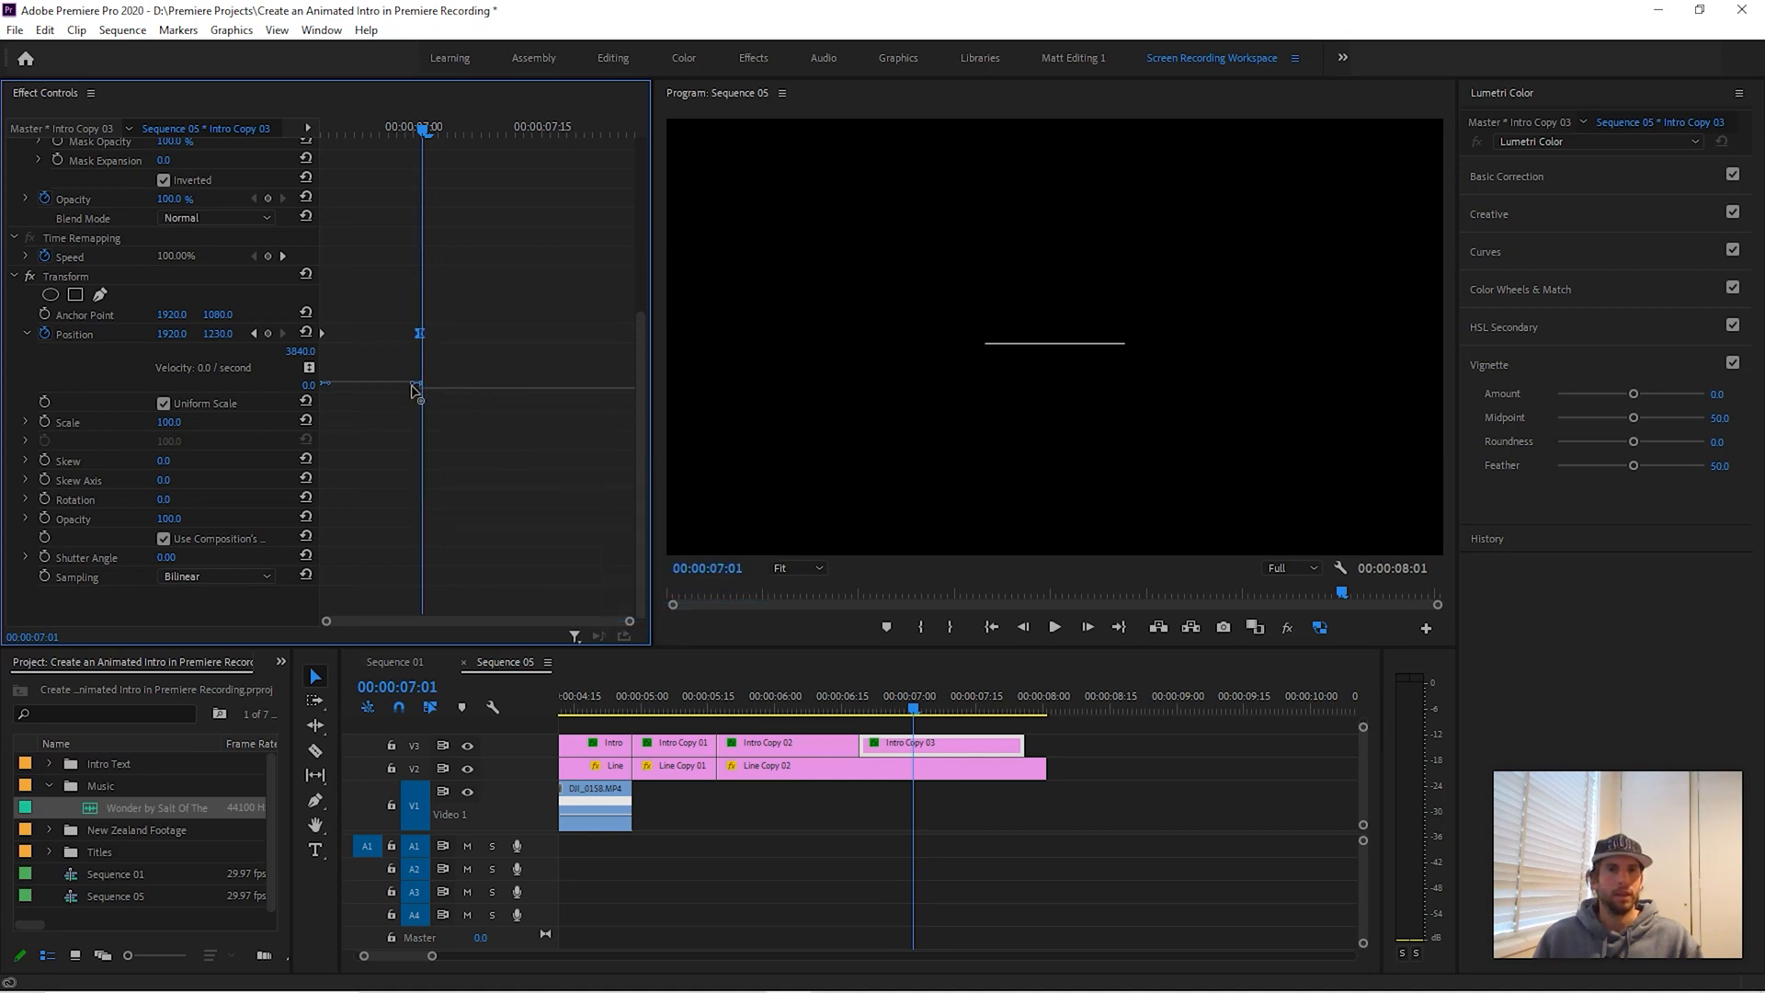
drag(409, 387, 401, 385)
drag(399, 395, 400, 393)
drag(329, 383, 339, 378)
drag(397, 389, 403, 389)
- Play back the end of the intro repeatedly to check how the text drops away and the underline shrinks
click(835, 710)
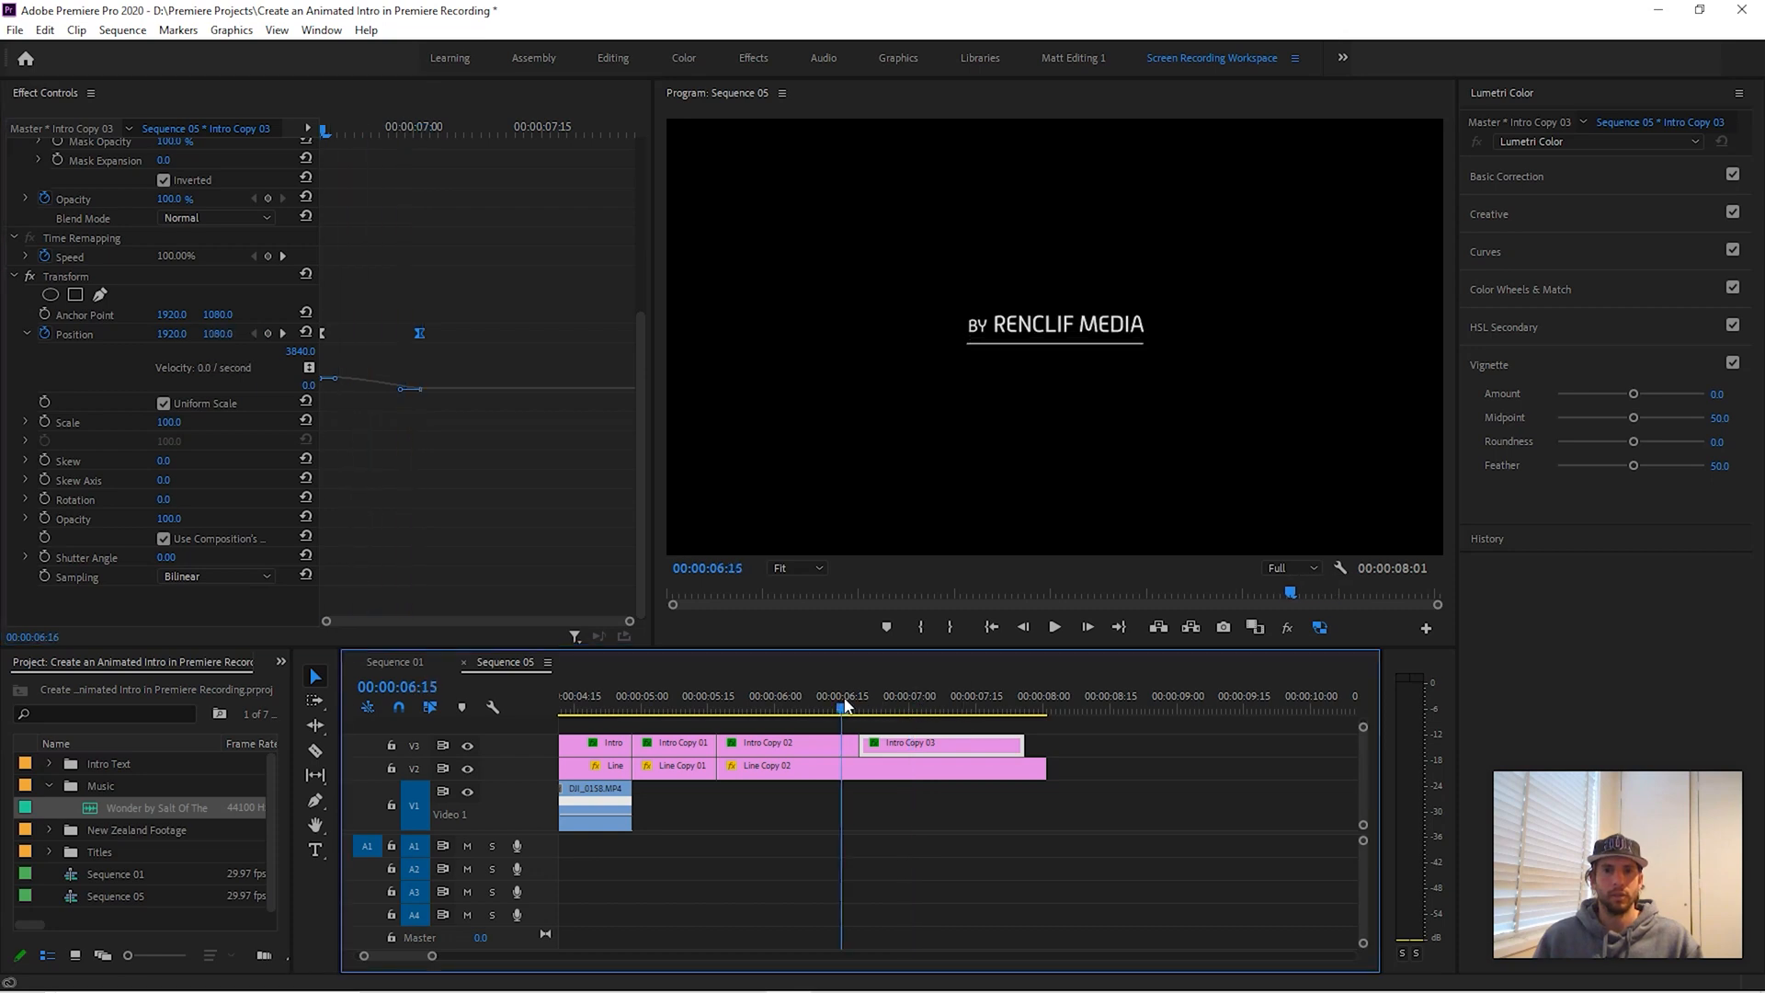
key(space)
key(space)
drag(988, 702, 842, 714)
key(space)
key(space)
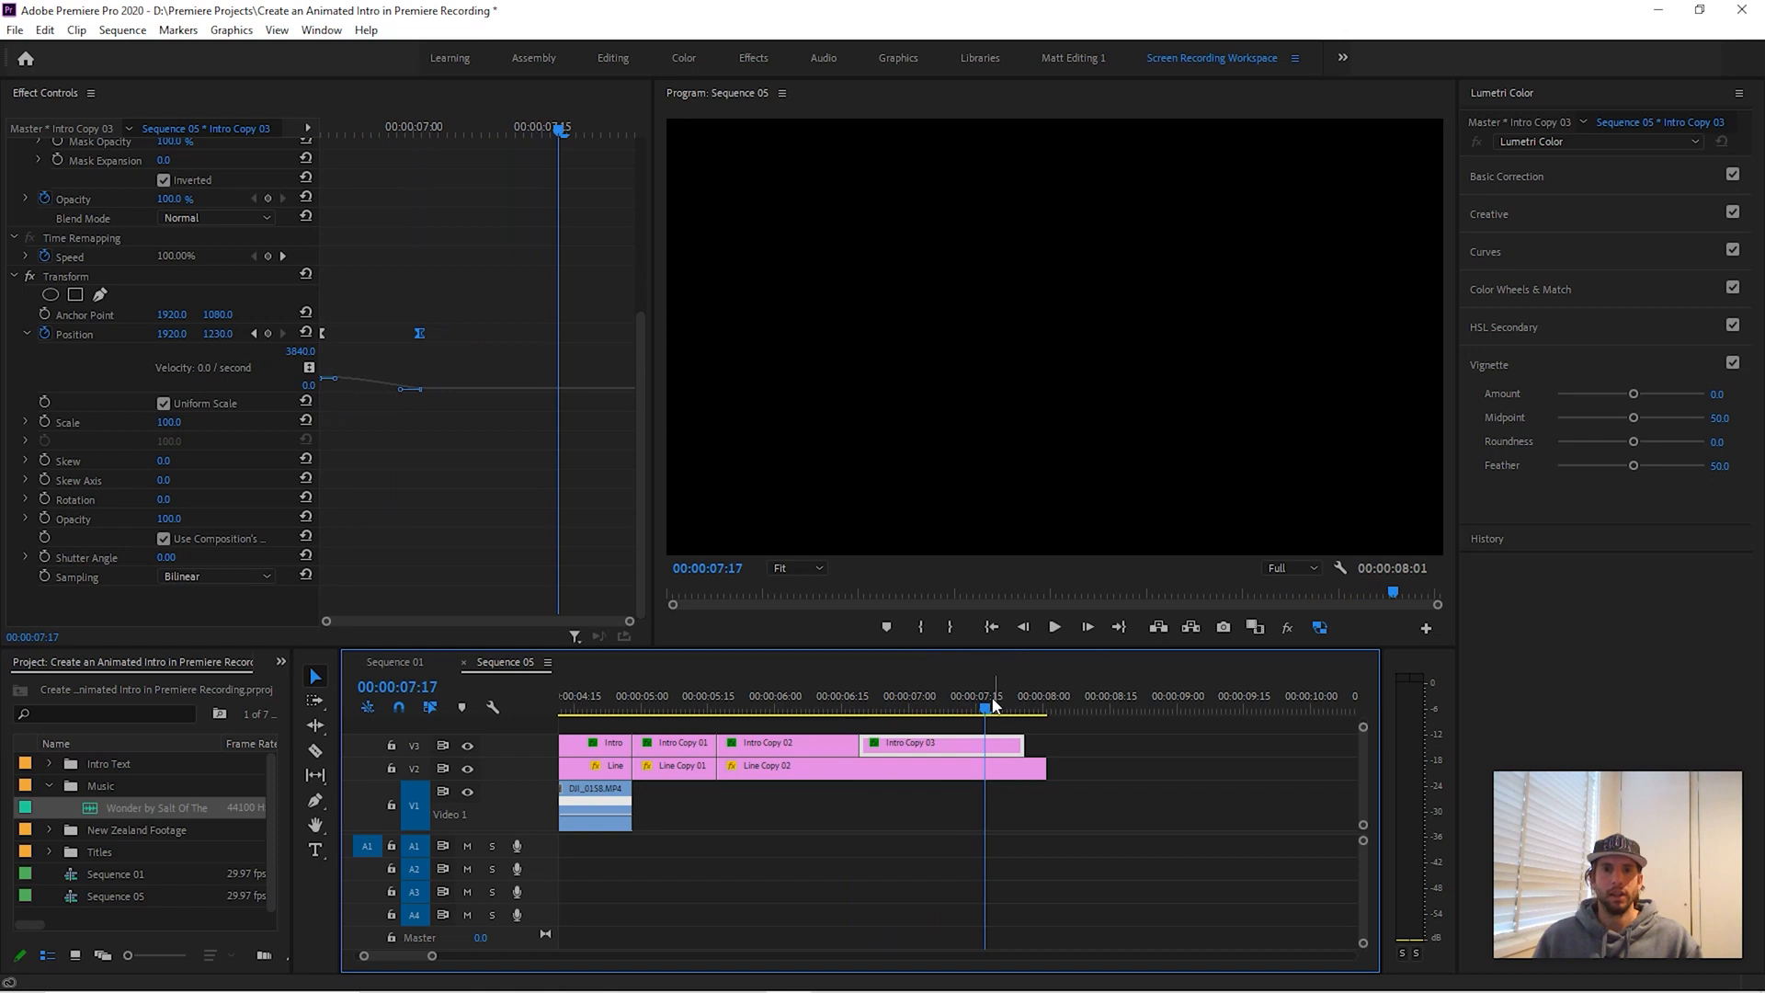
click(786, 710)
key(space)
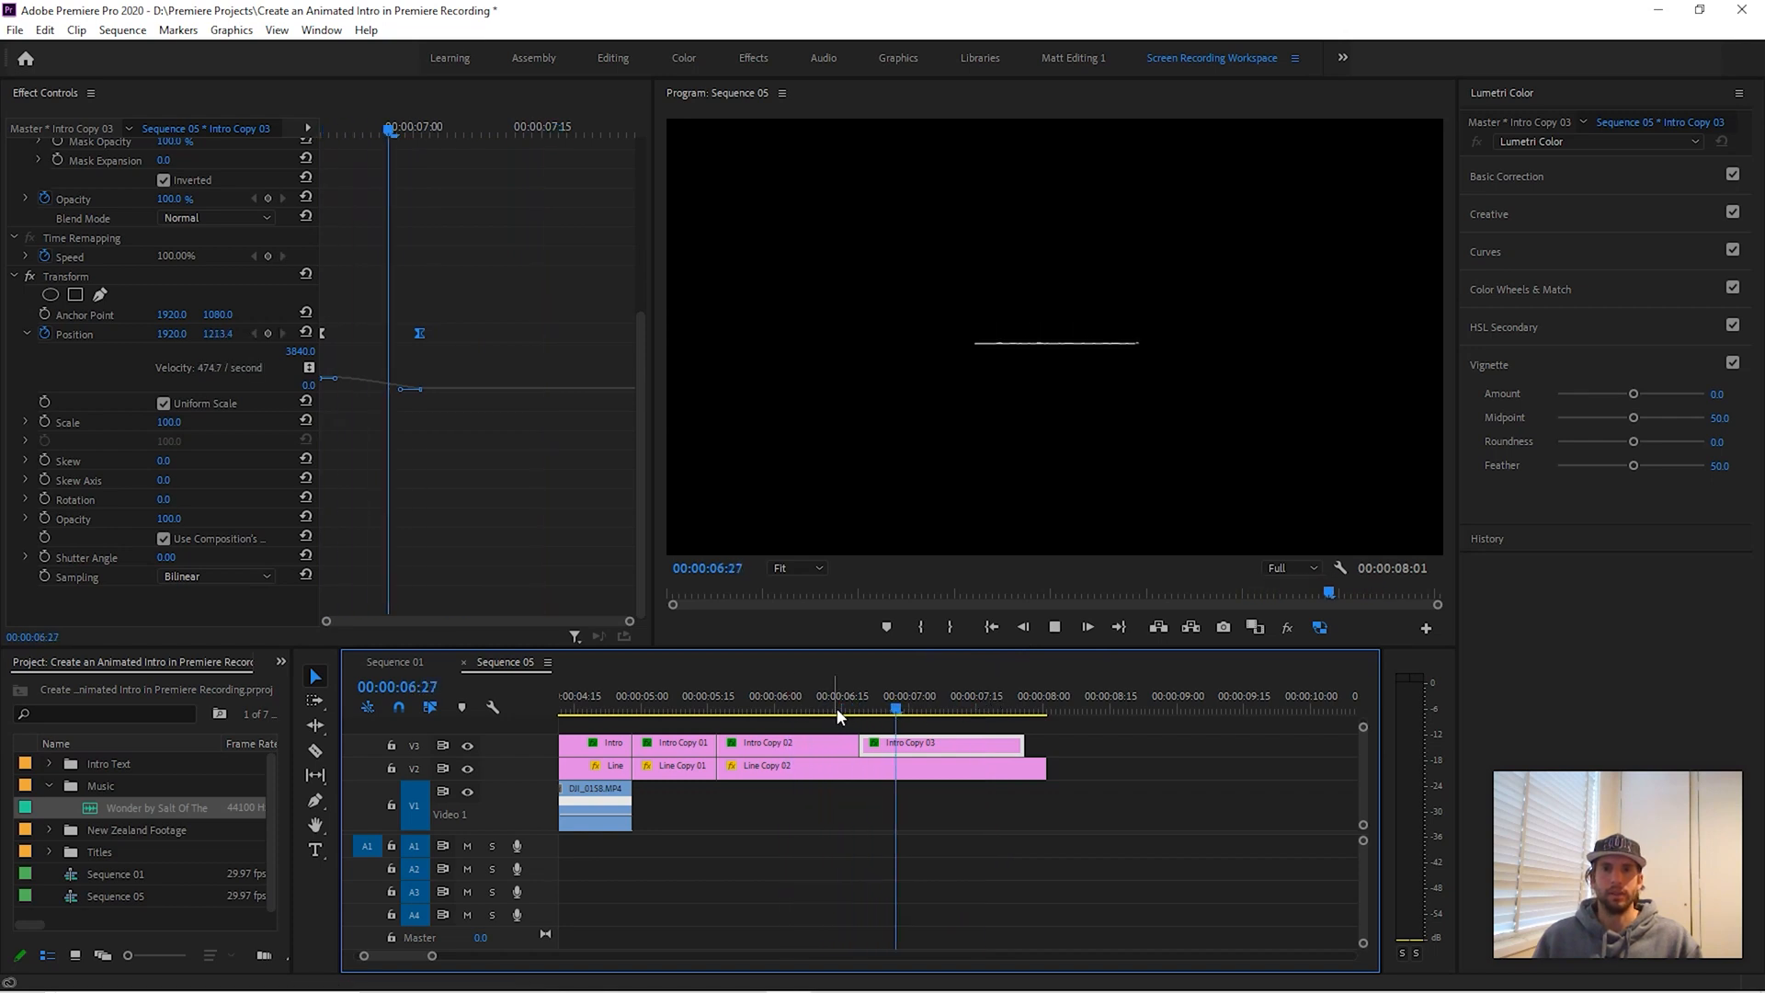
drag(951, 708, 998, 703)
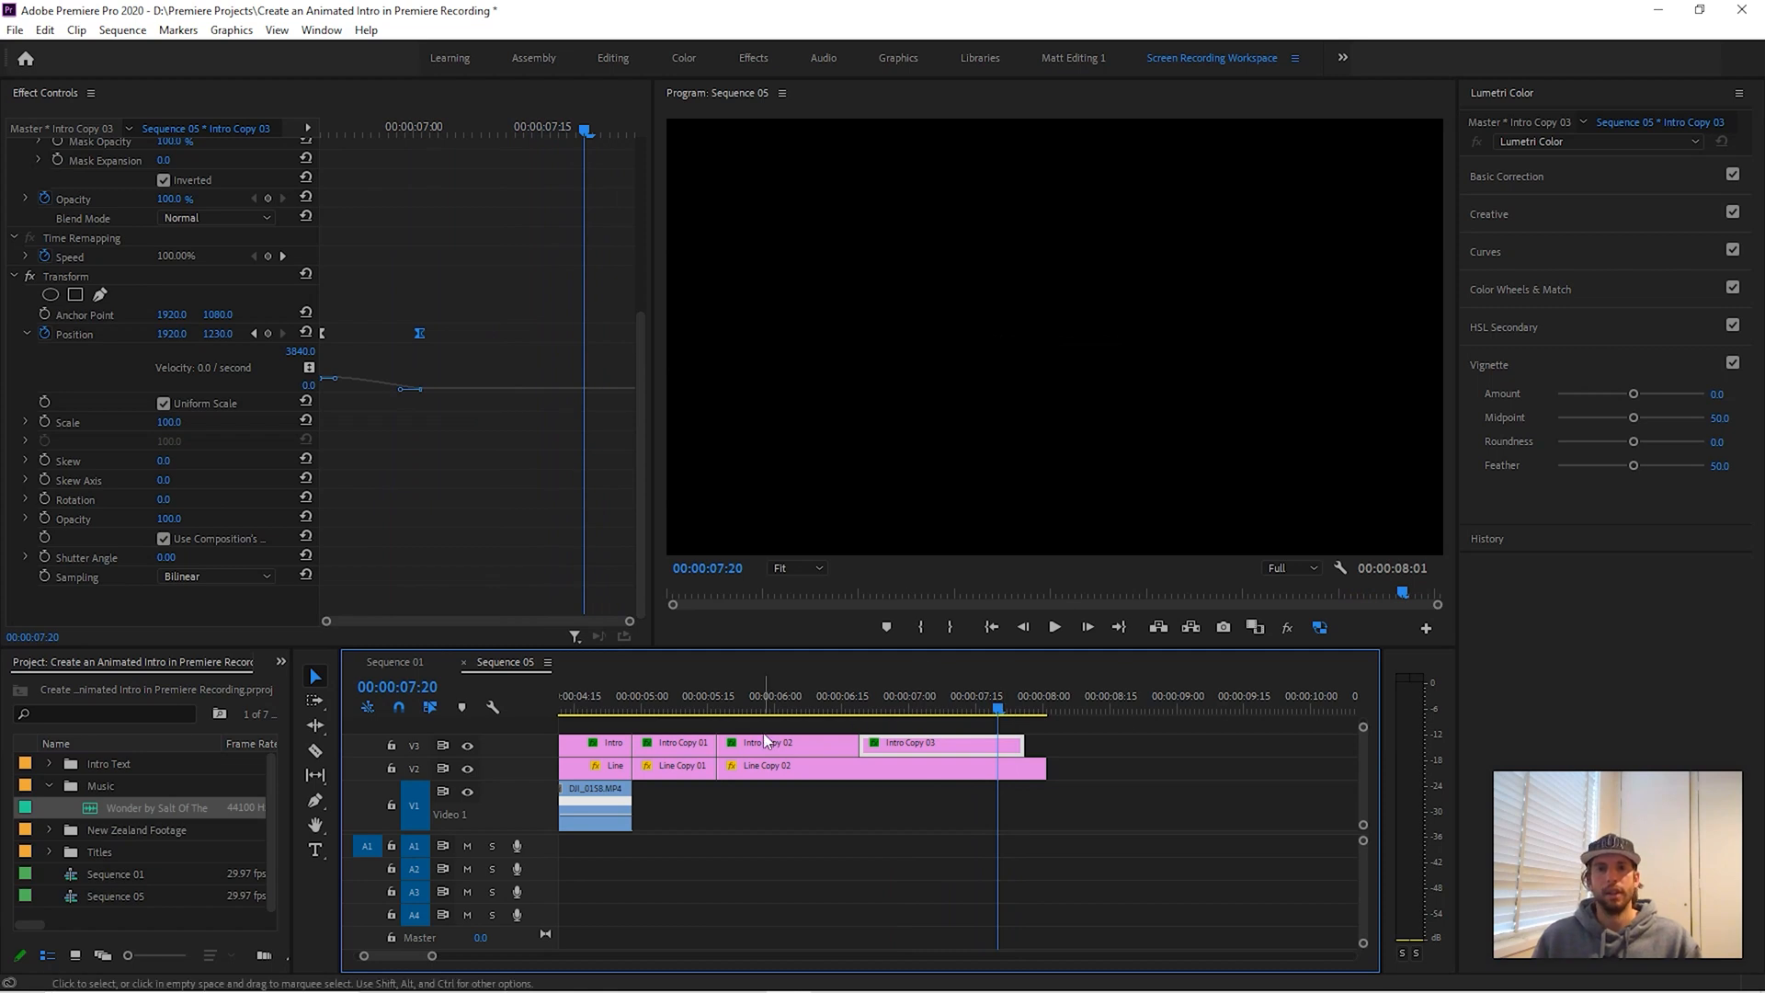
- Select DJI_0158.MP4 on V1, review its footage under the title and show its clip keyframes as Time Remapping Speed
scroll(765, 735, down, 3)
drag(438, 956, 399, 961)
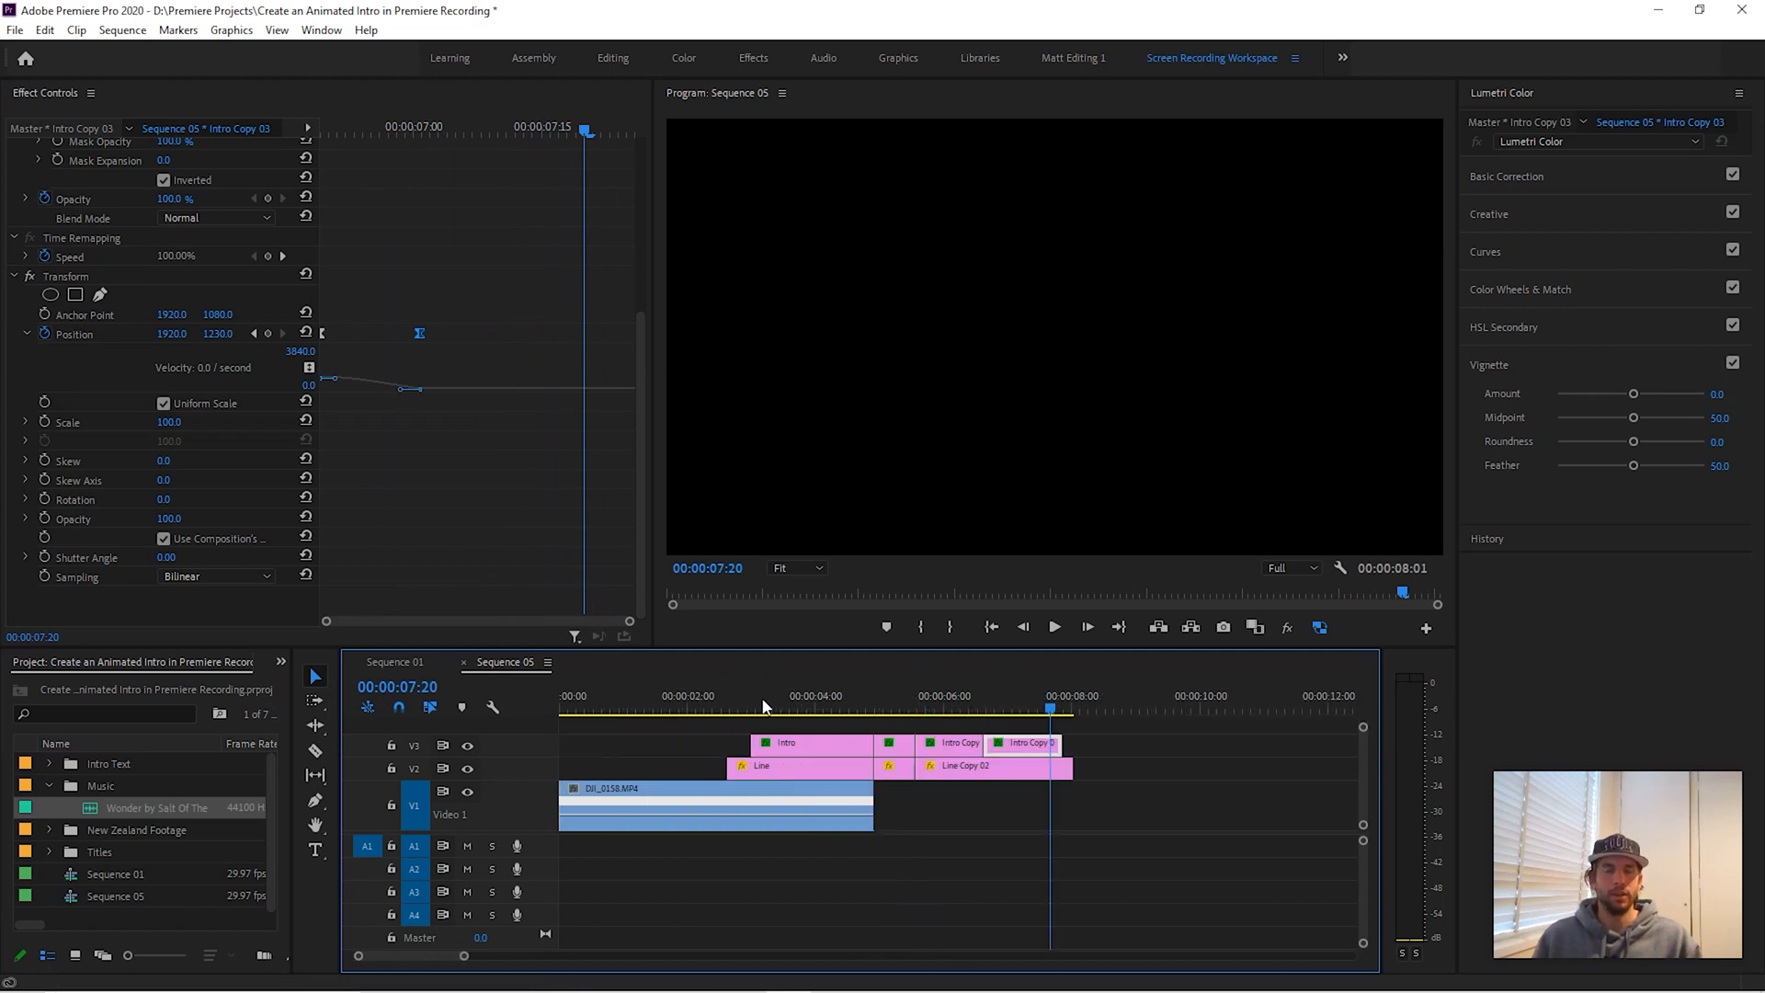
click(805, 791)
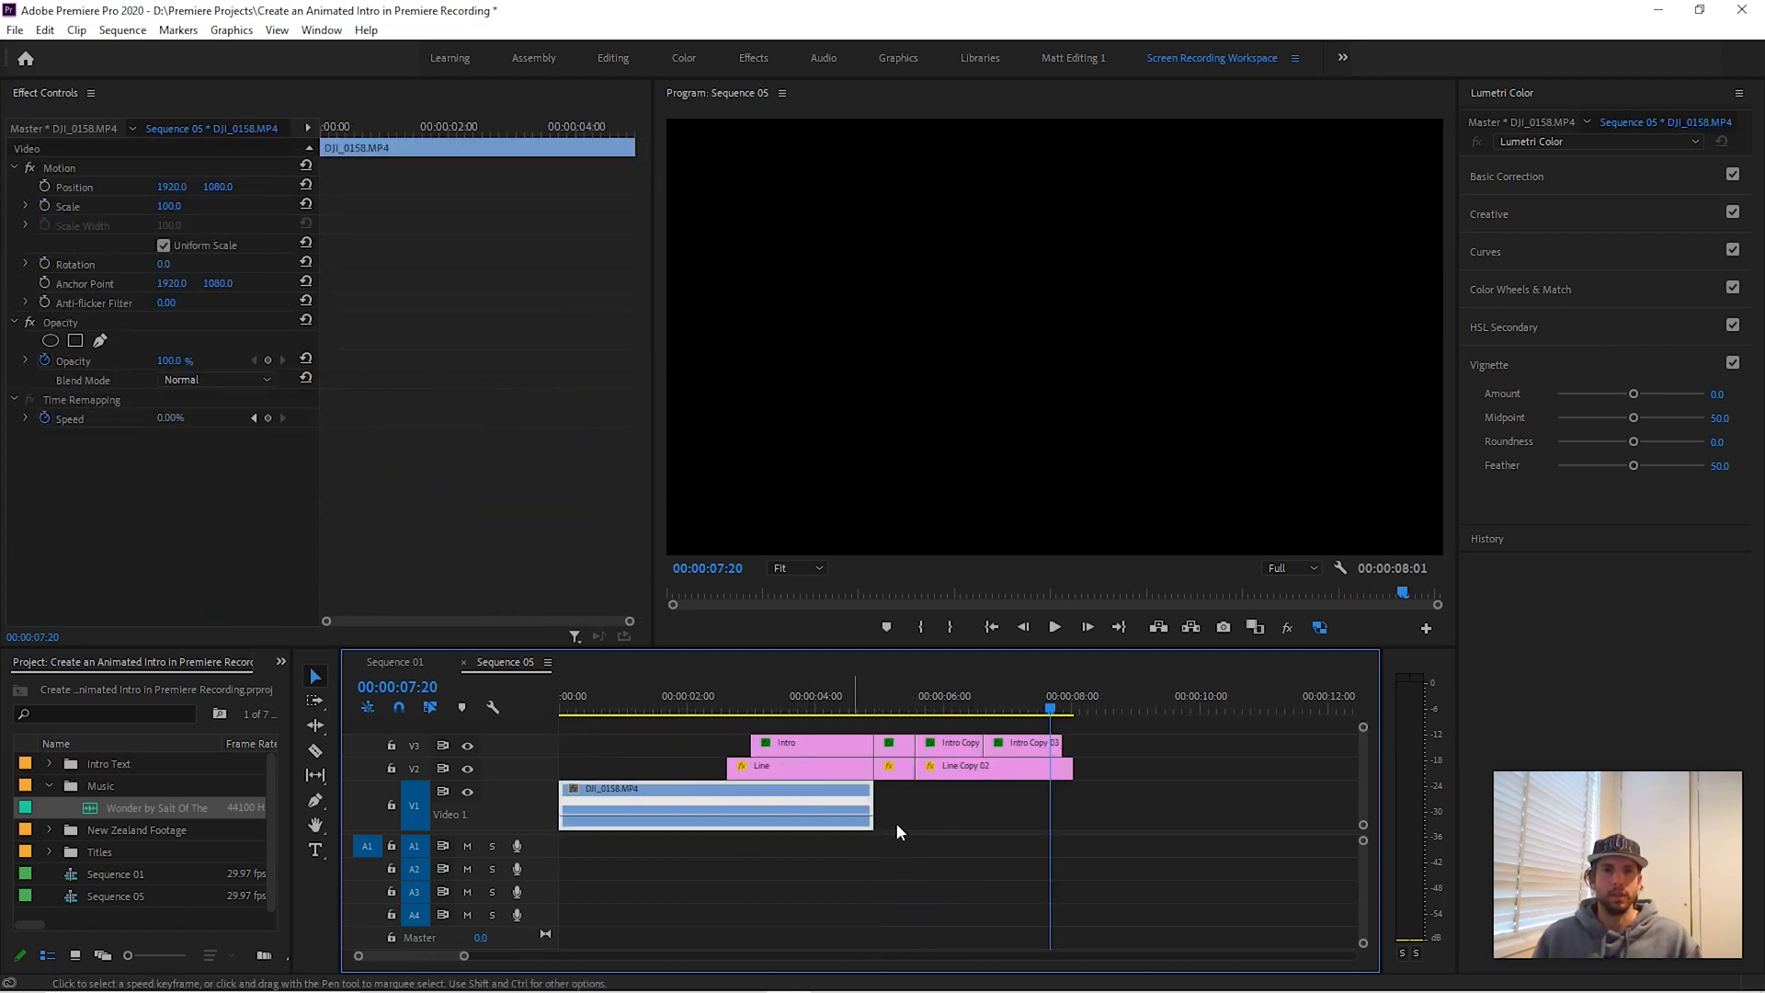
click(840, 692)
drag(864, 691, 825, 707)
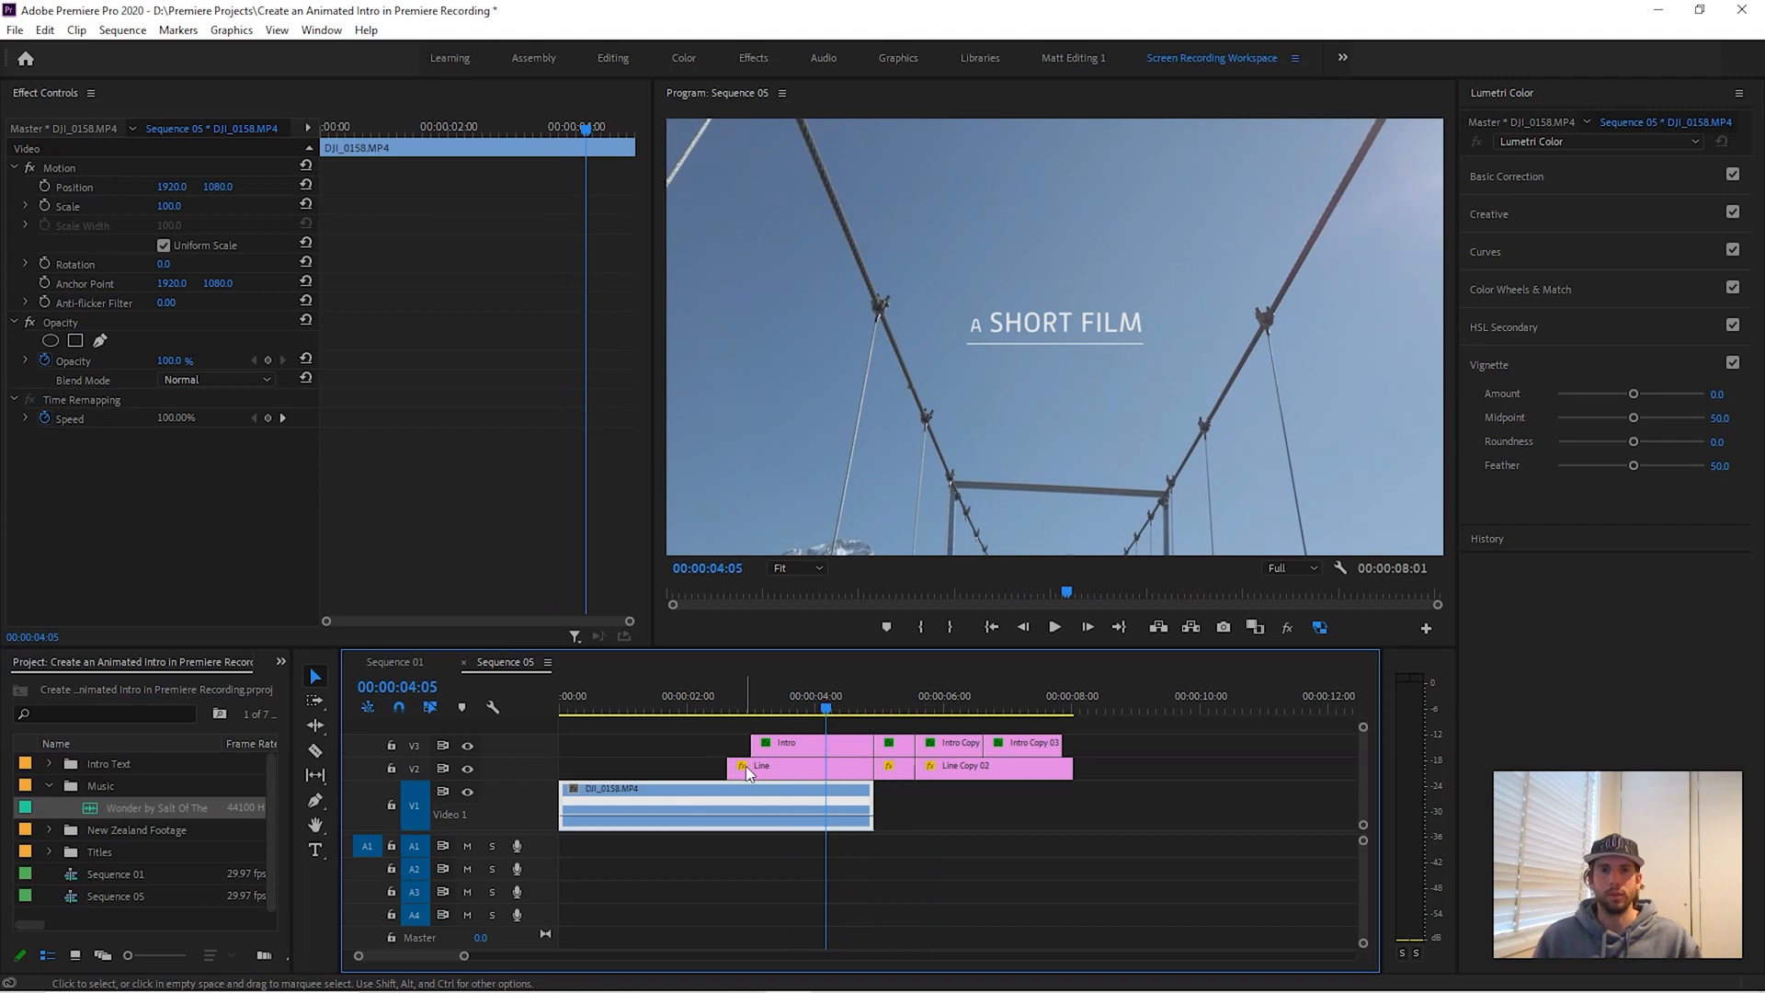
right_click(697, 792)
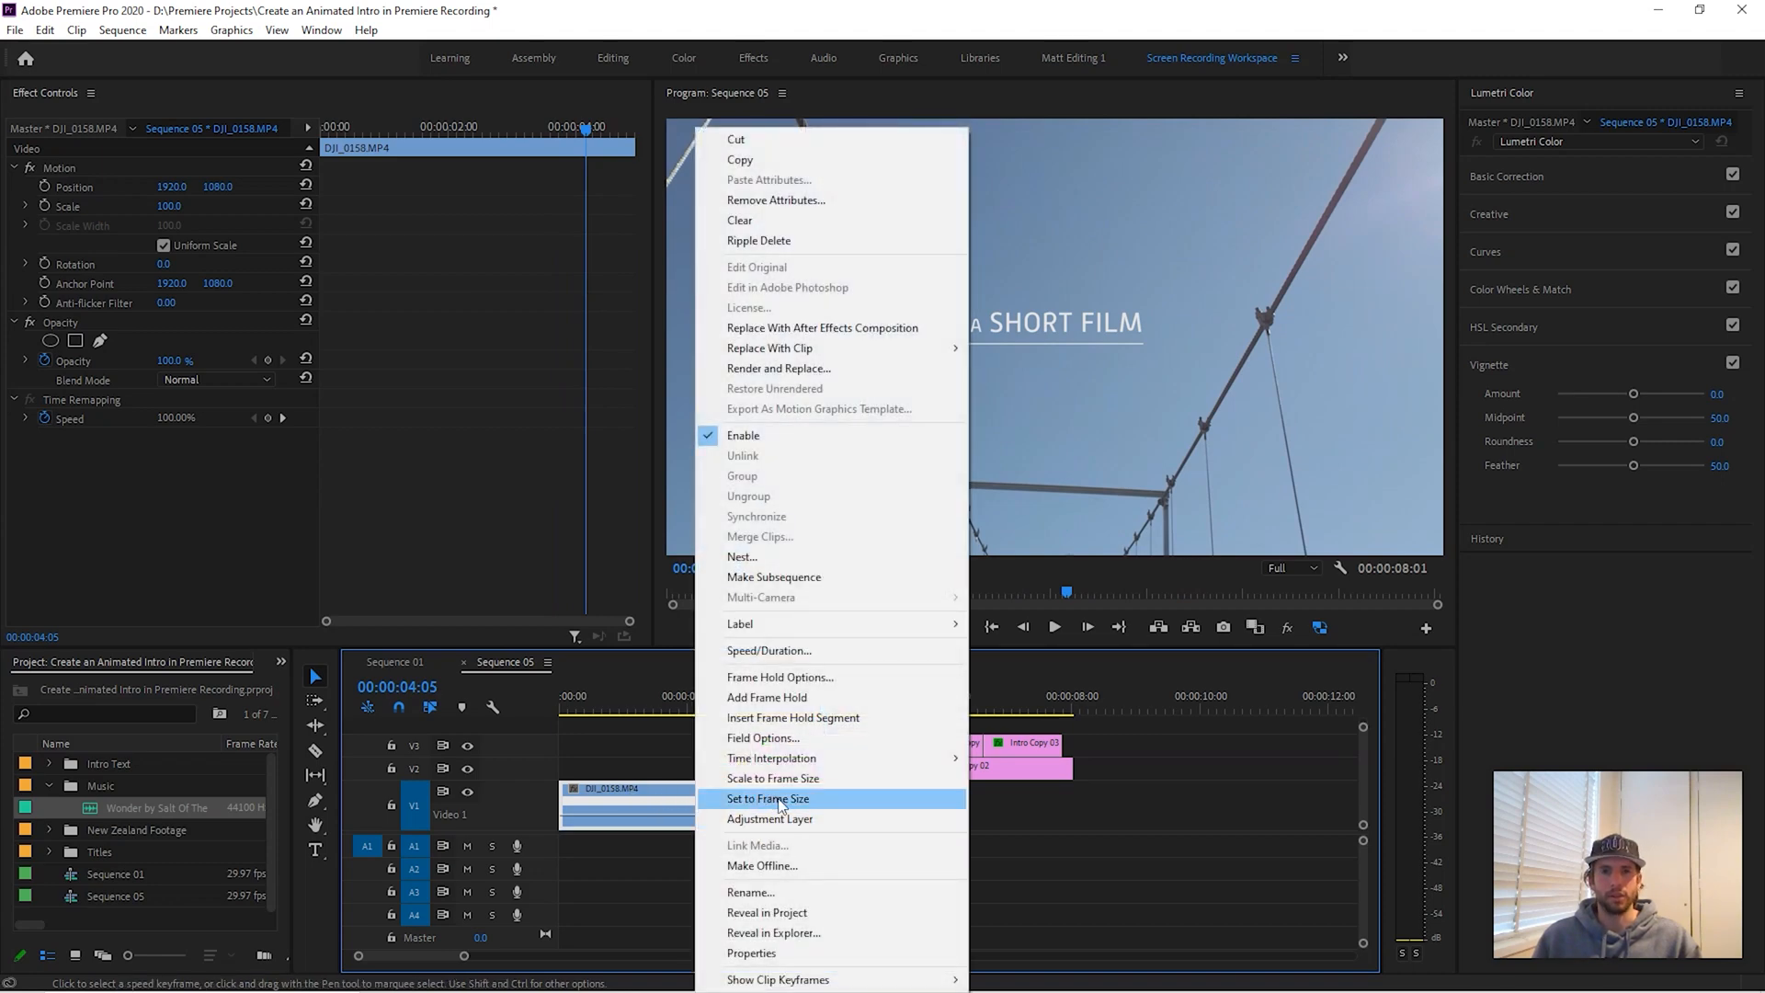
mouse_move(813, 984)
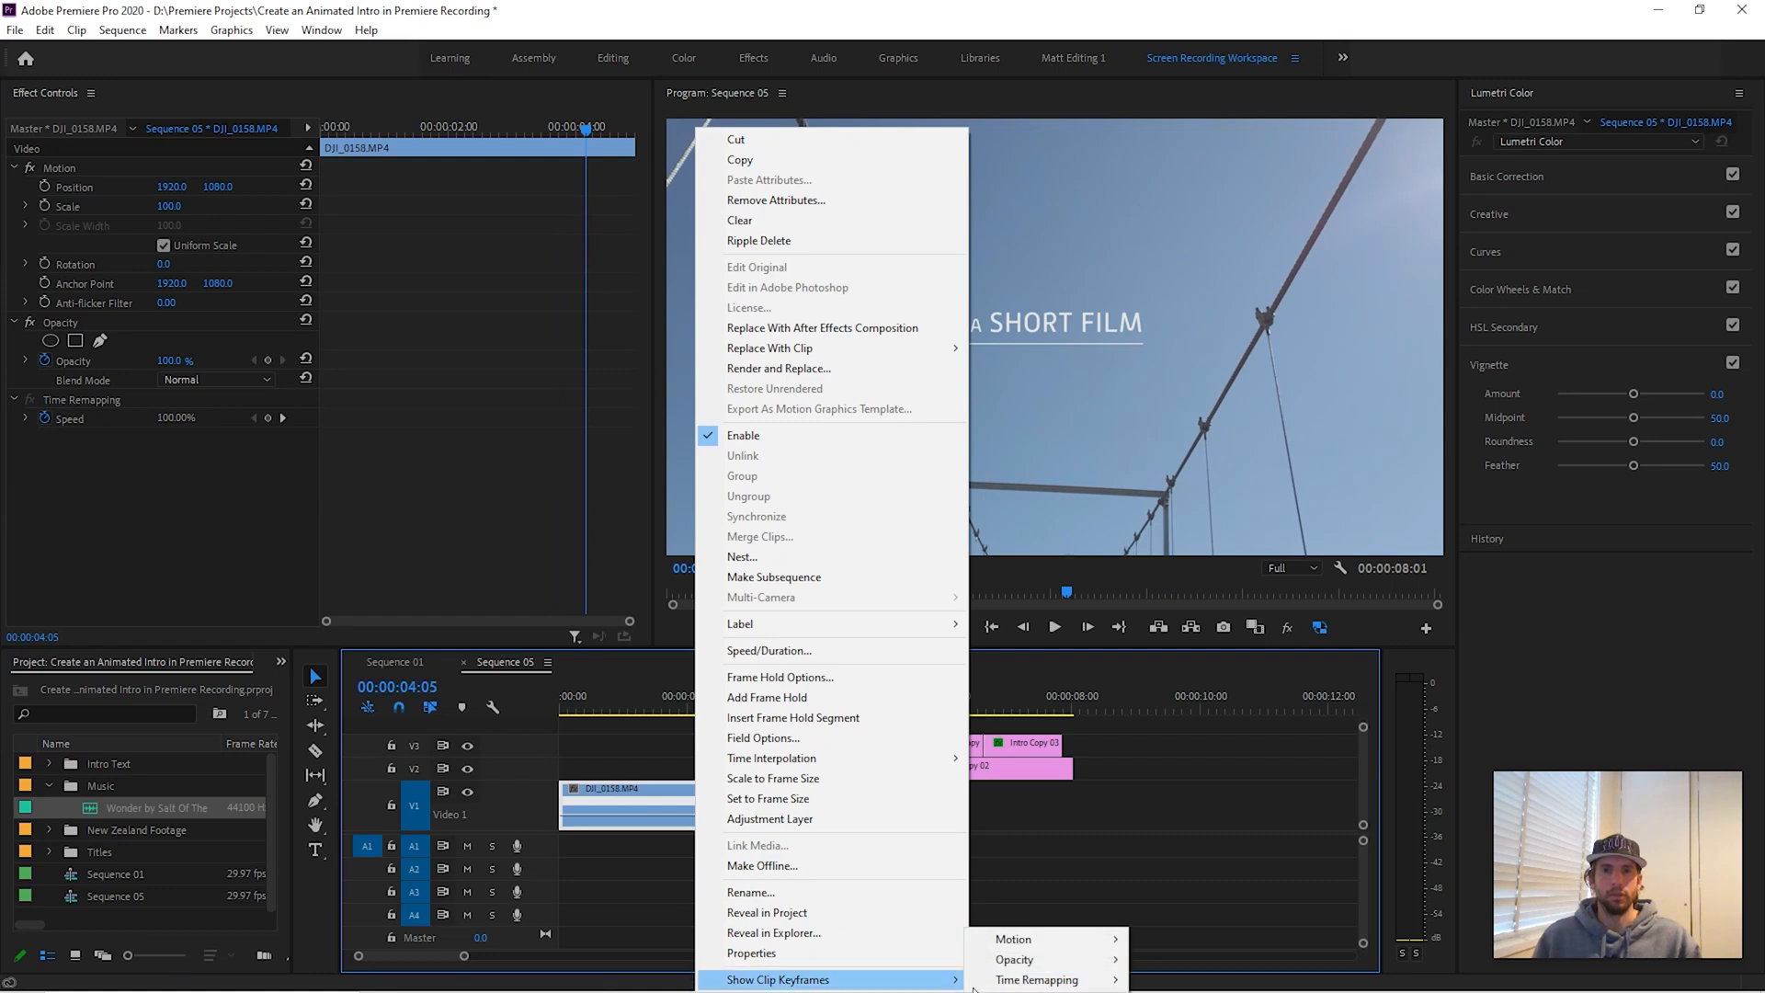
mouse_move(1044, 982)
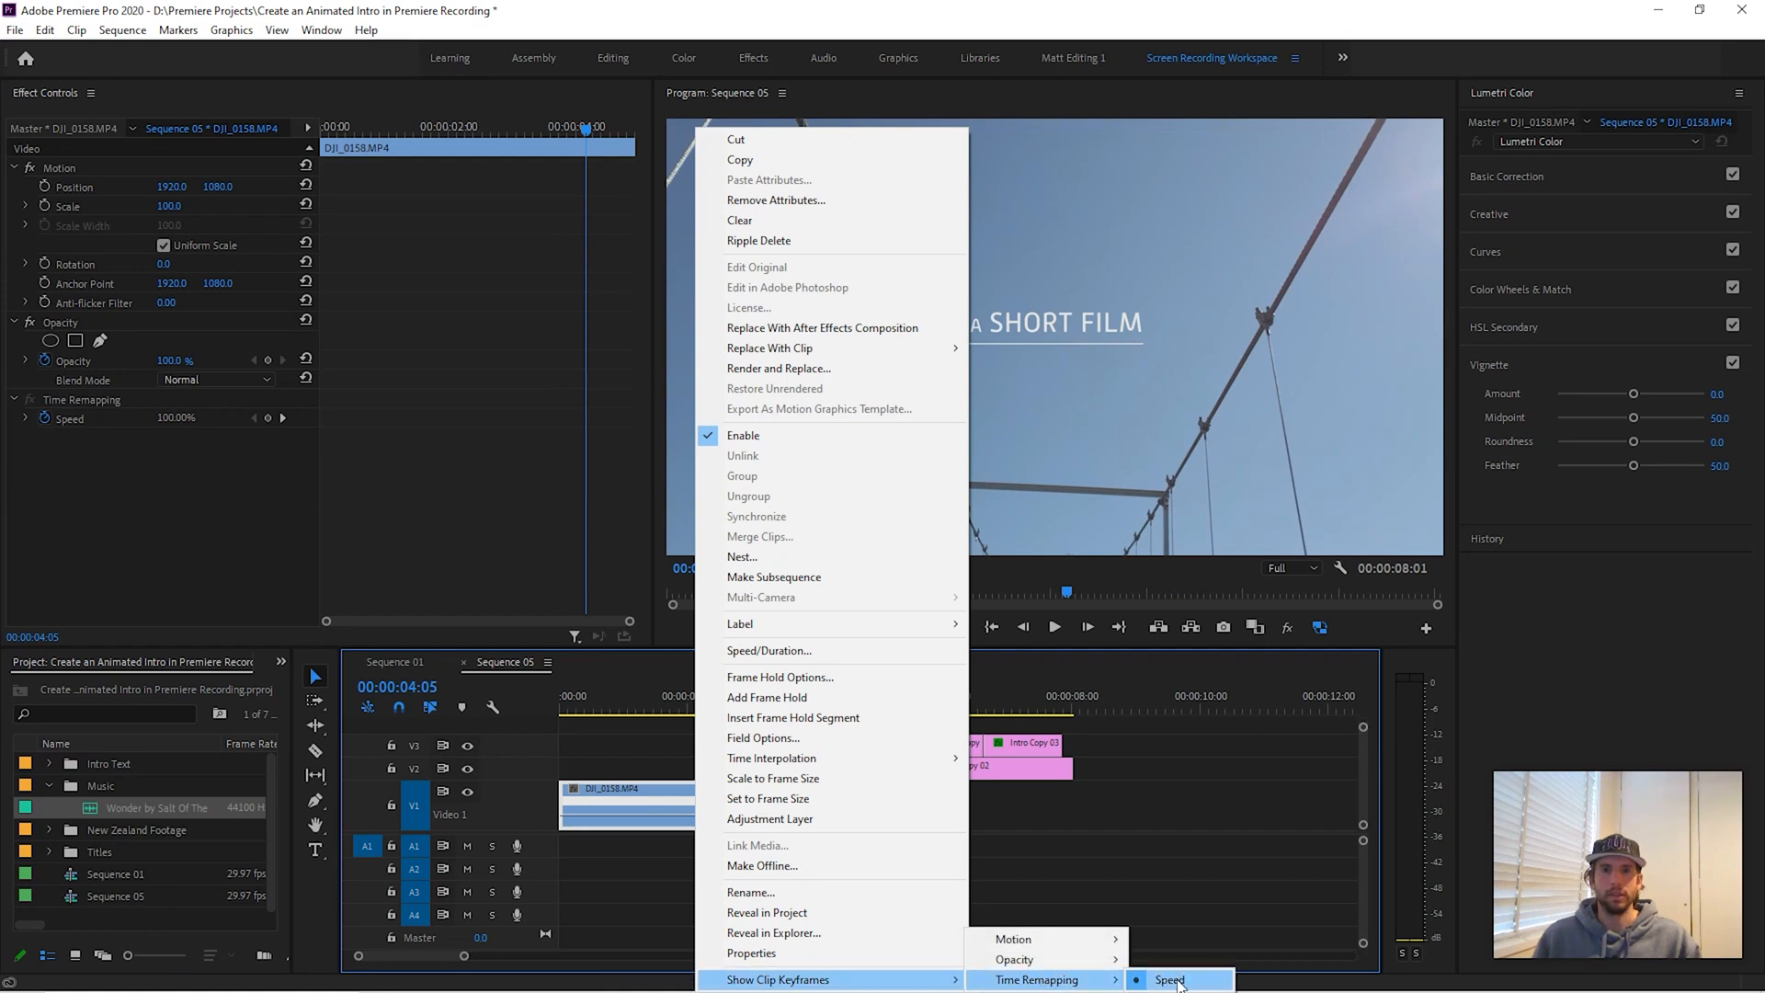
click(664, 787)
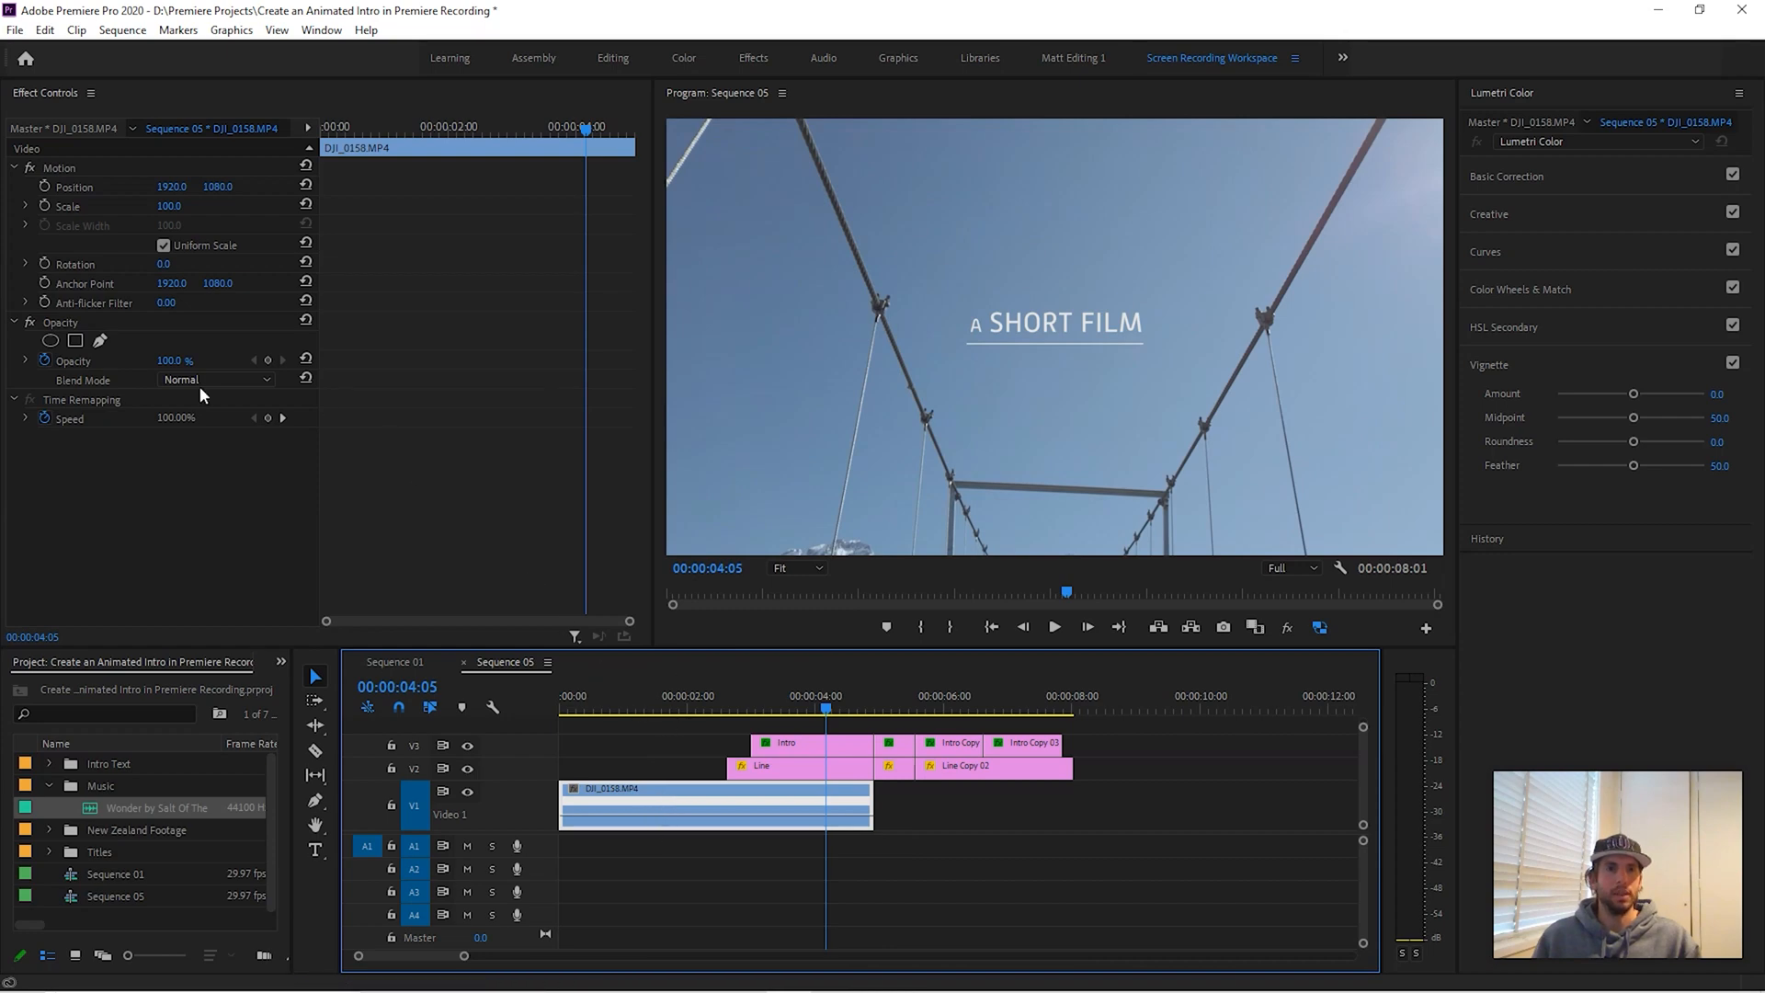
- Add a Speed keyframe to DJI_0158.MP4 at 00:00:02:20 and split it into a gradual ramp extending to the right
mouse_move(714, 691)
mouse_down()
mouse_move(666, 682)
mouse_move(732, 676)
mouse_up()
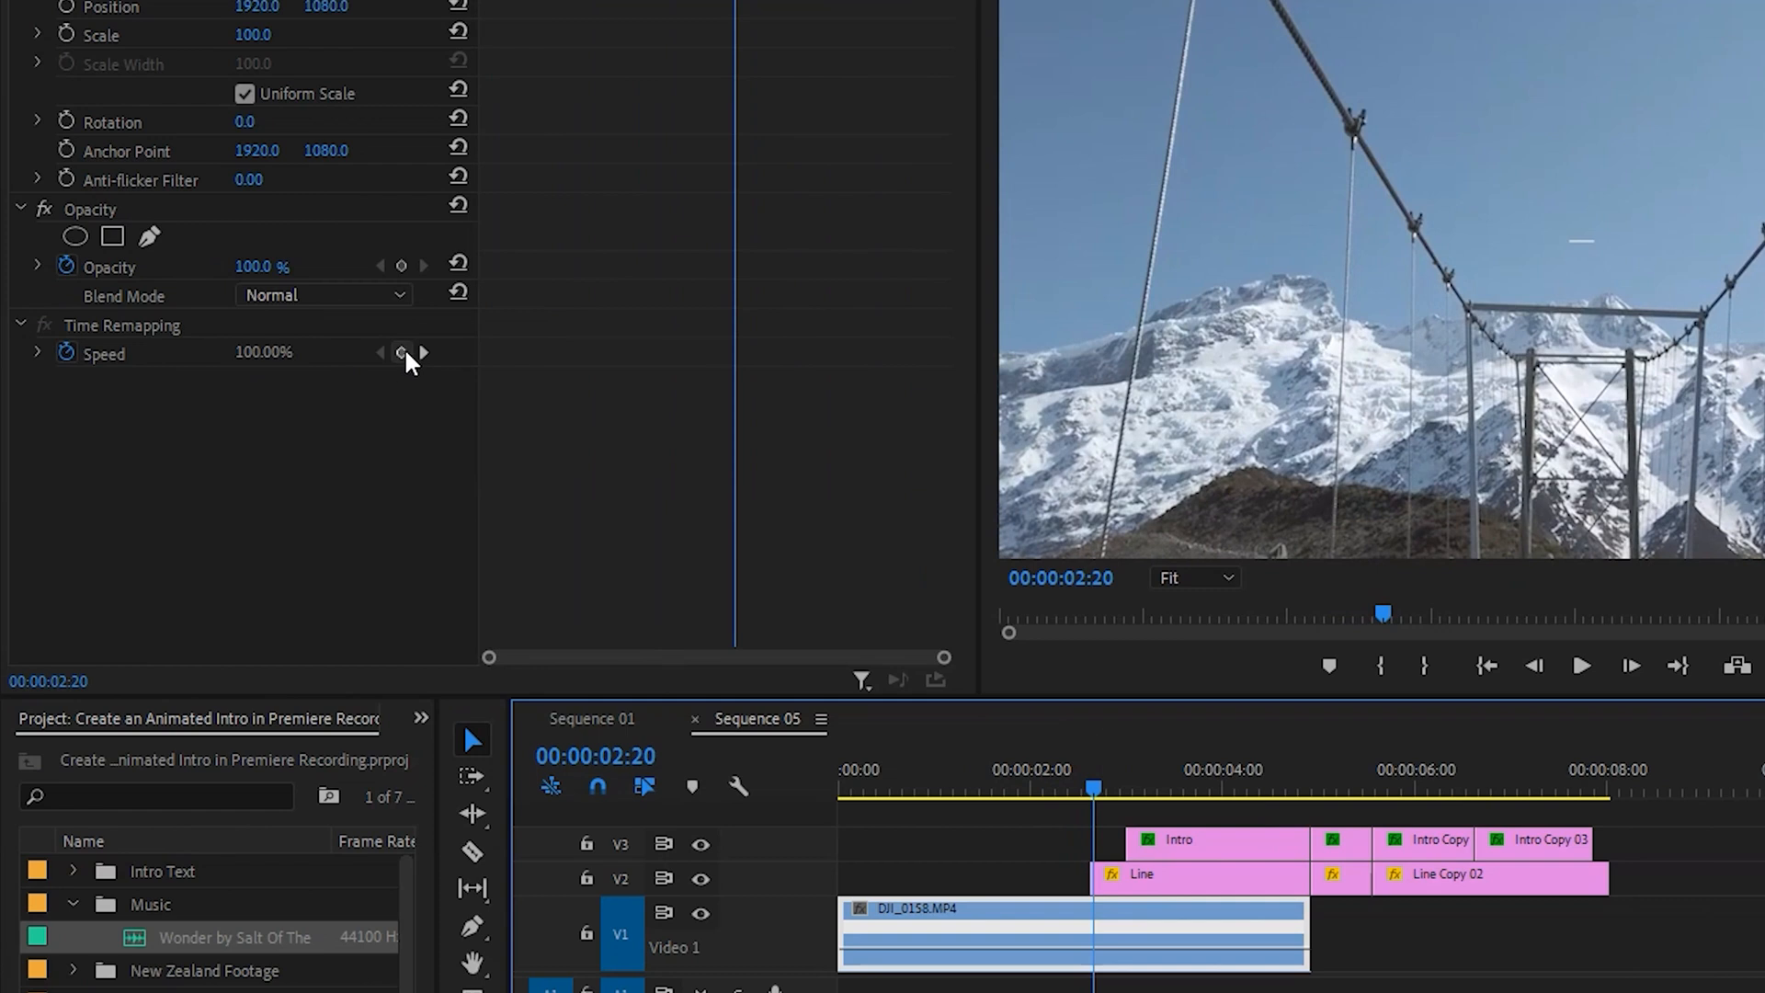
click(5, 353)
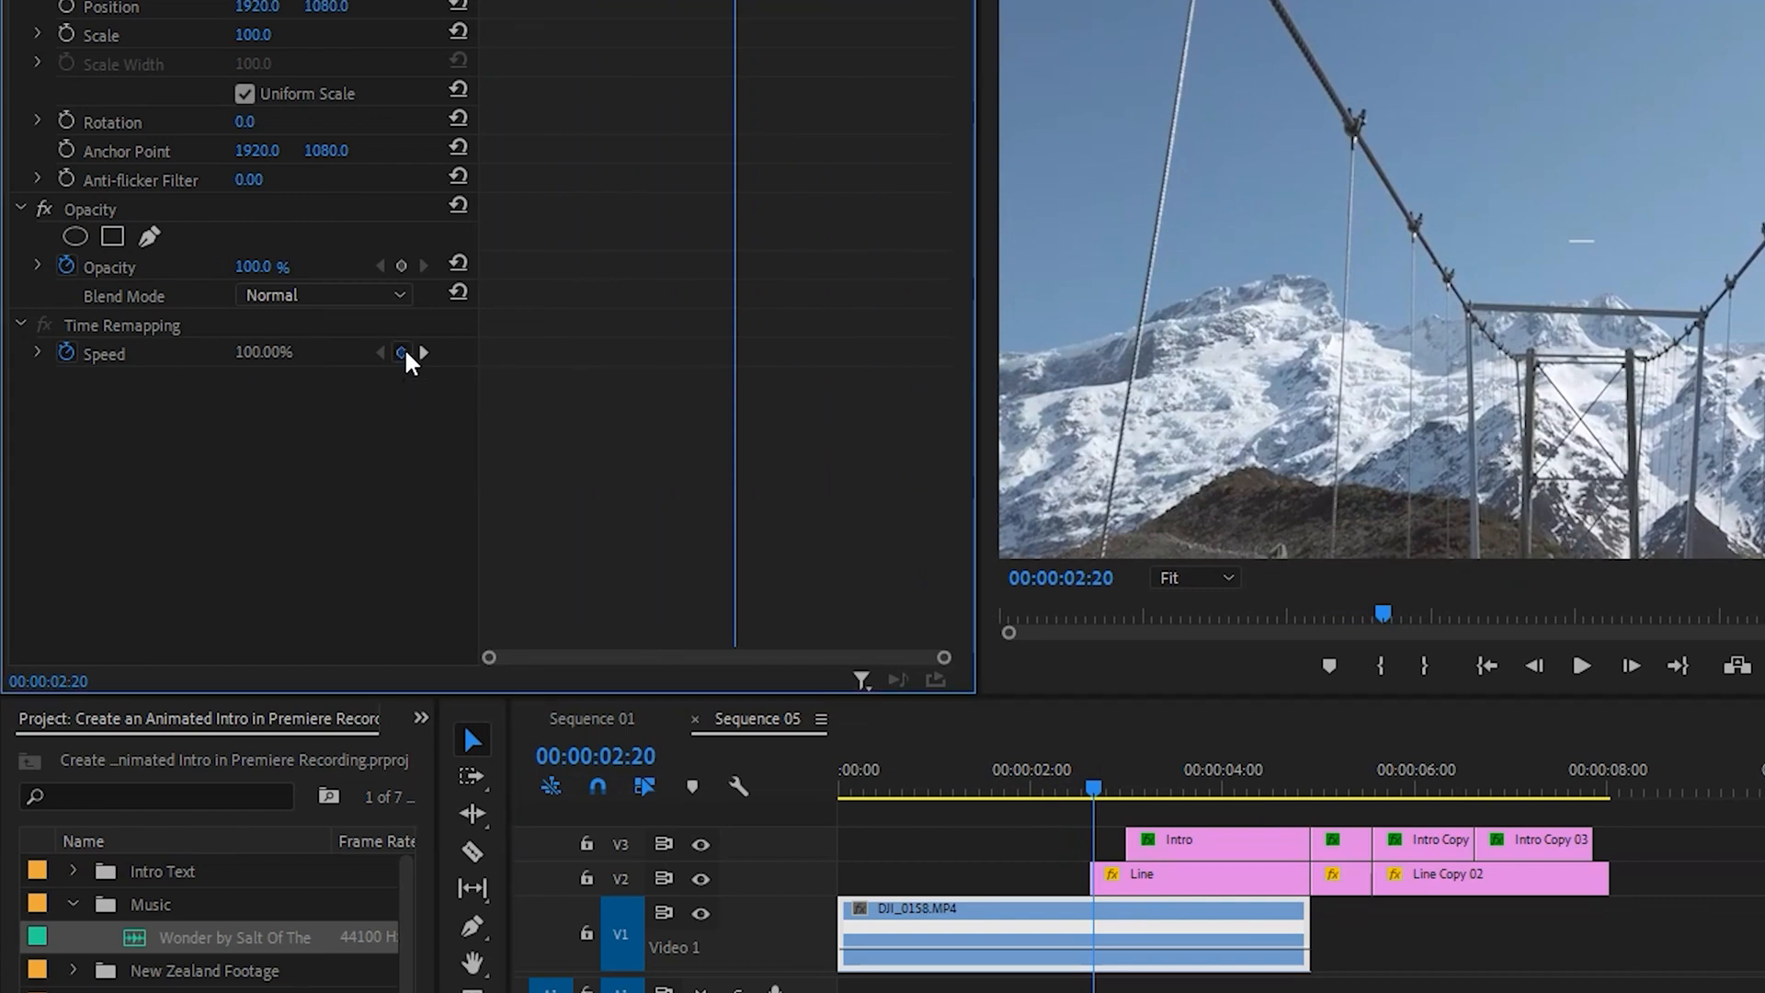
click(401, 353)
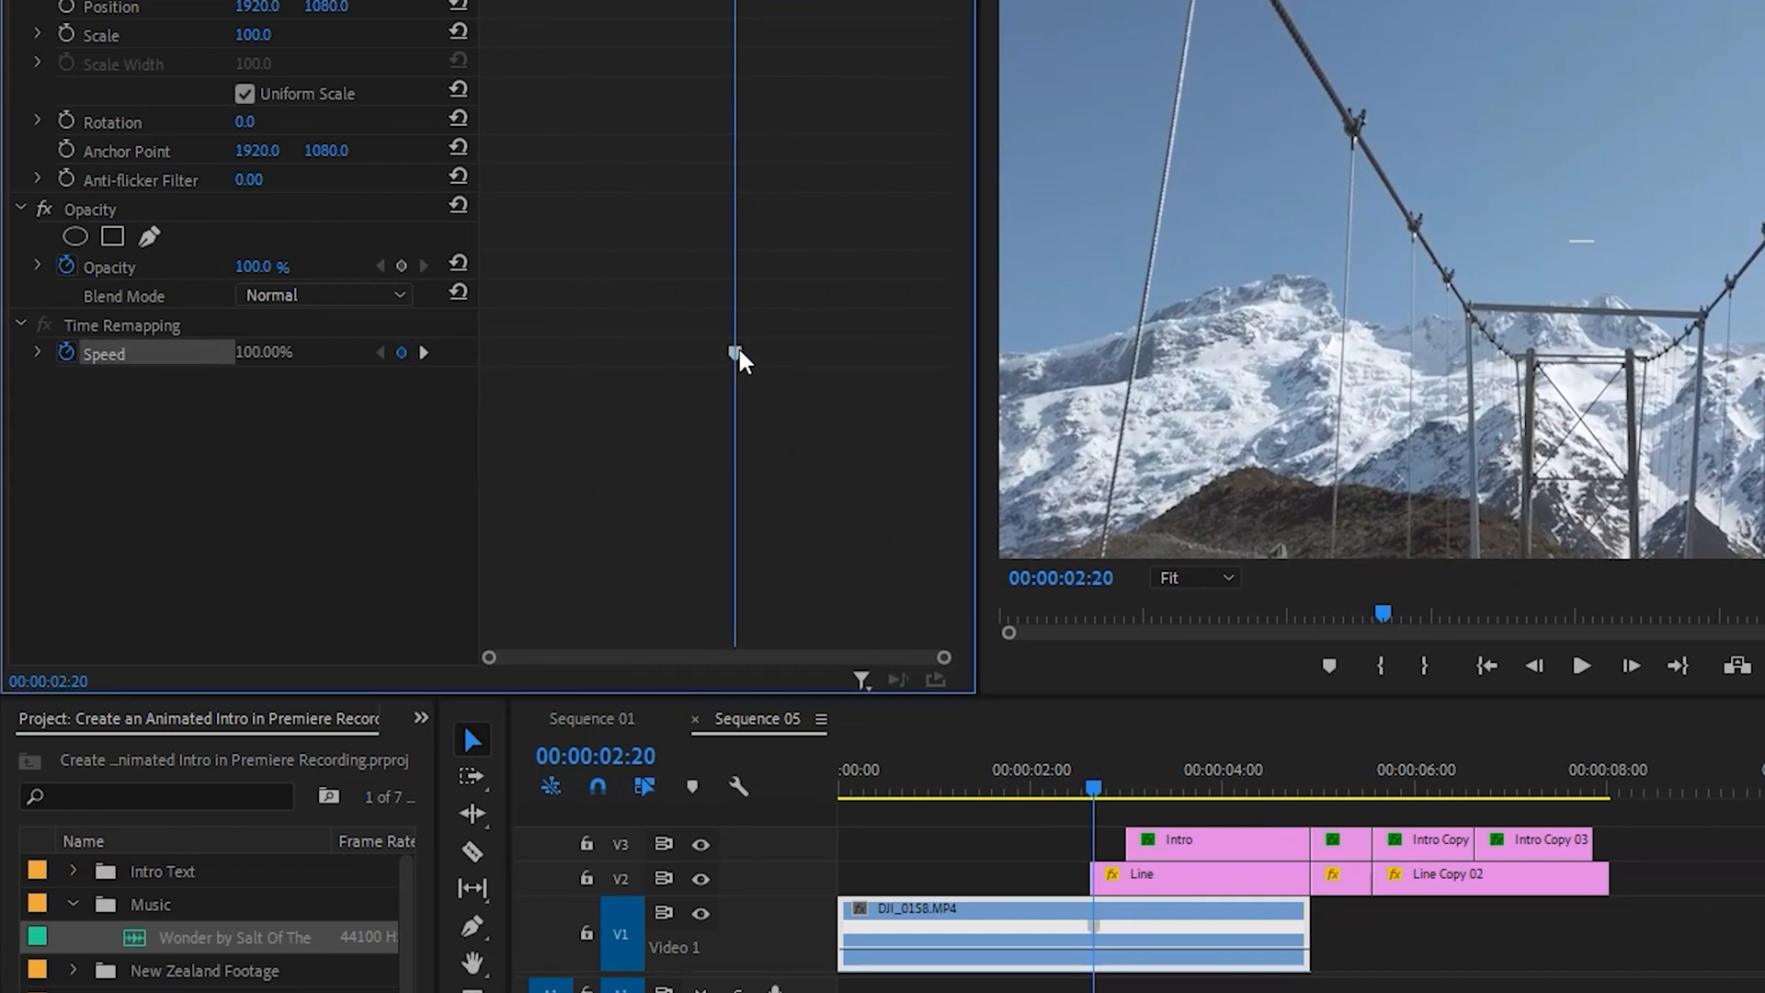
drag(741, 360, 827, 353)
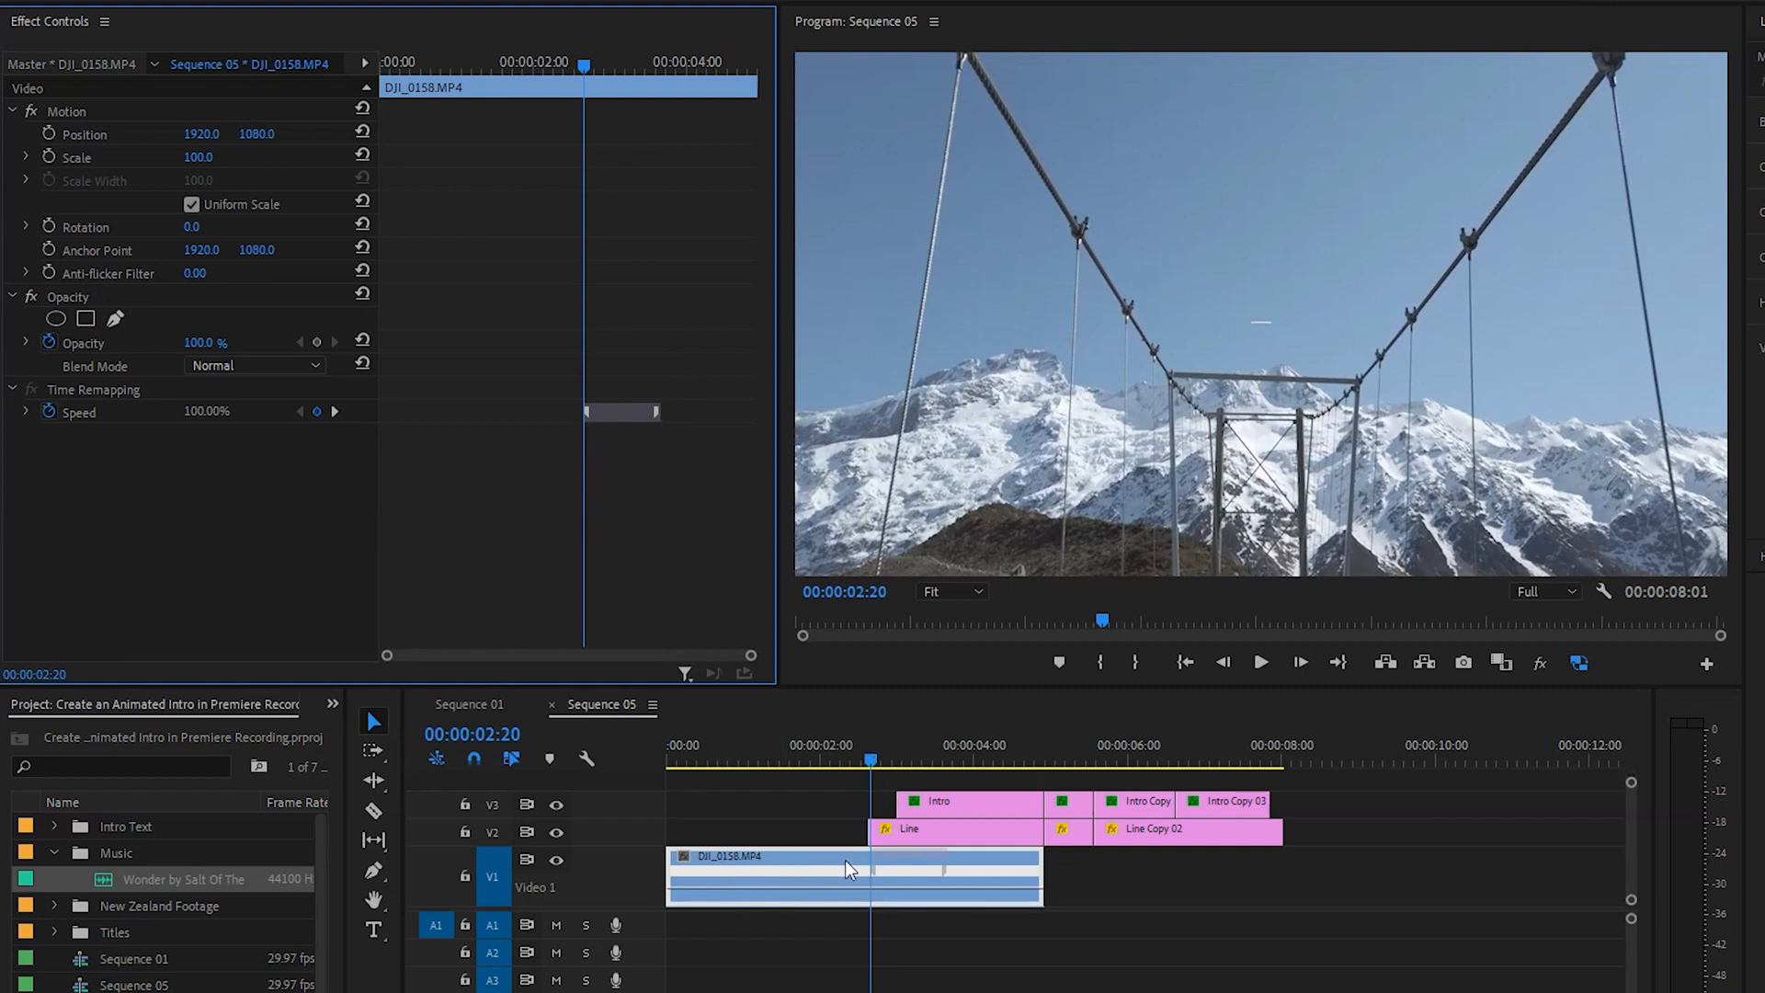
- Lower the footage speed after the ramp to 50% and play back the slowdown under the title
drag(888, 748, 928, 752)
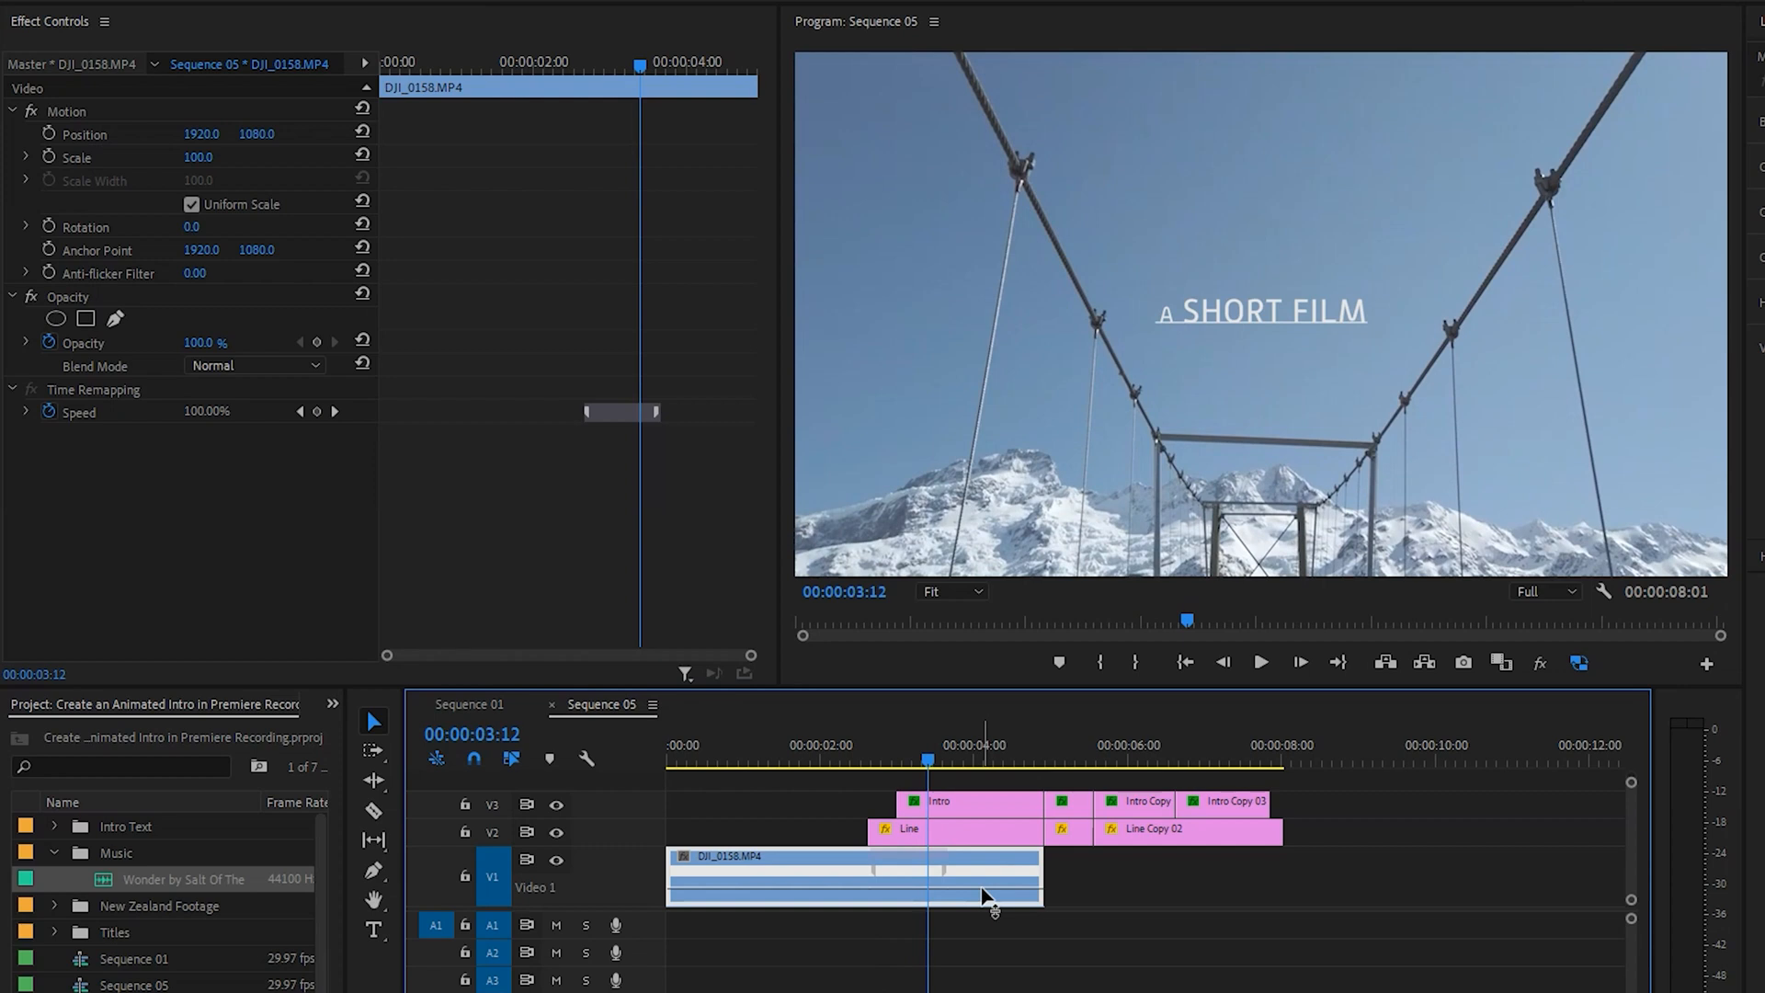
drag(985, 896, 993, 942)
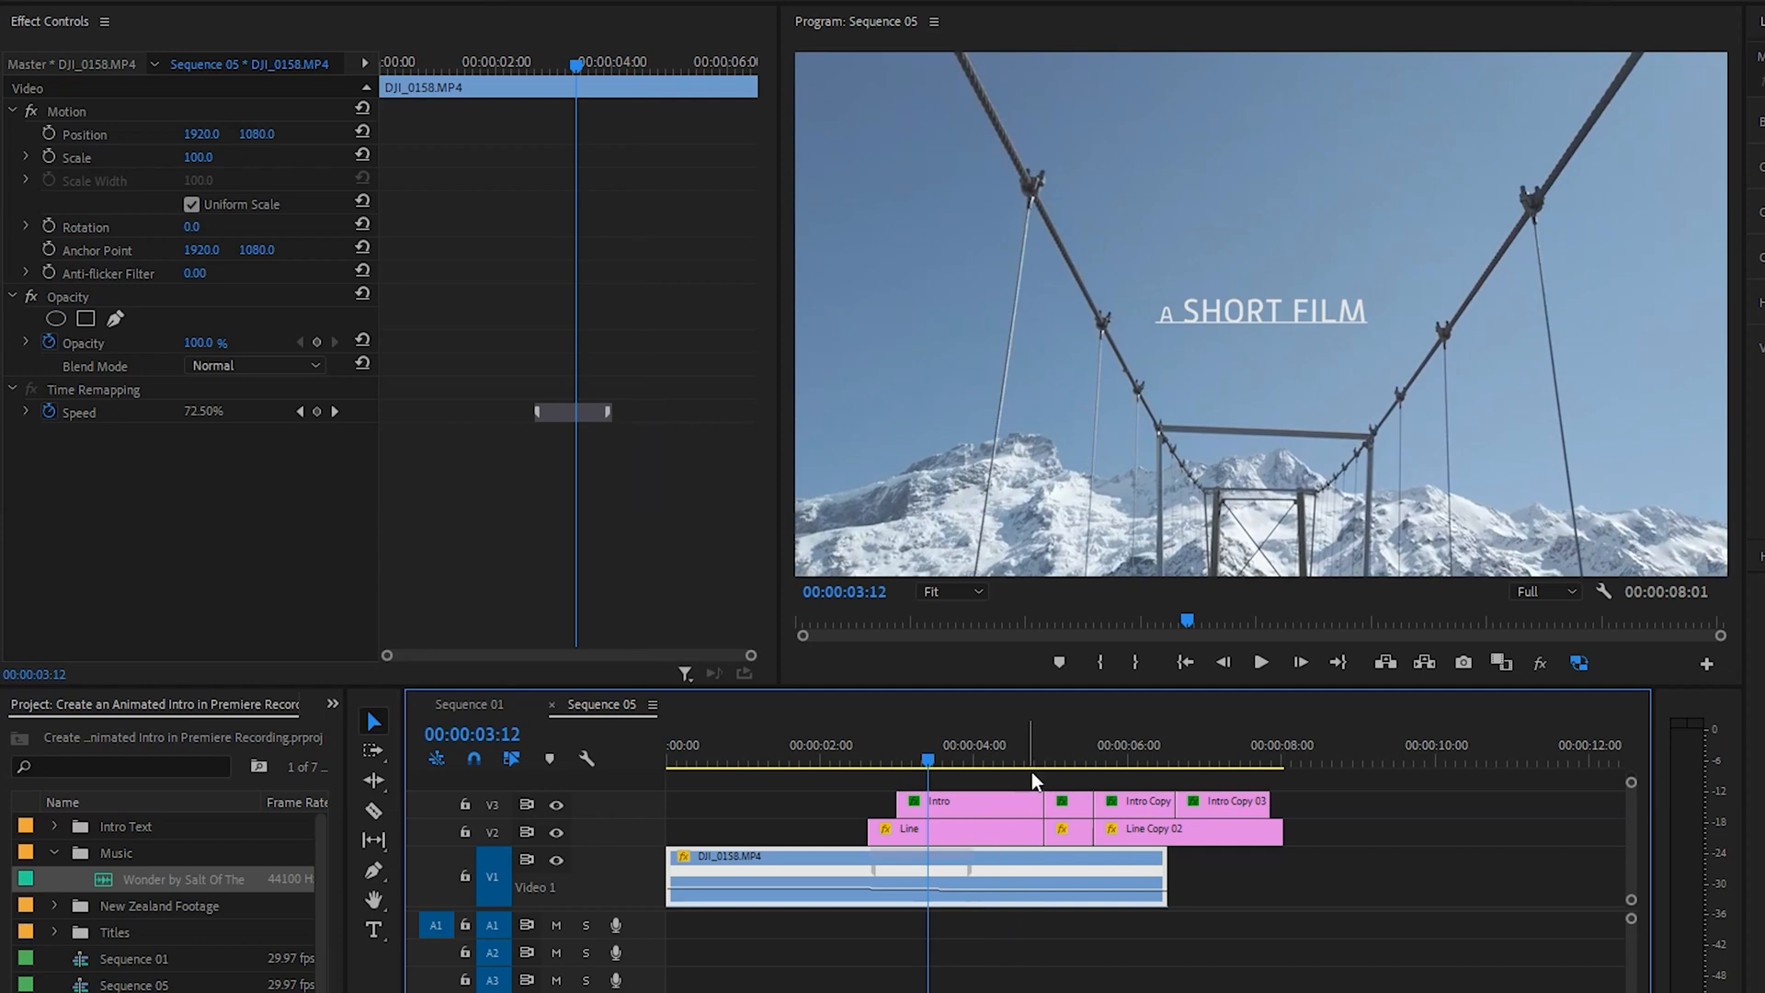
drag(934, 754, 682, 775)
key(space)
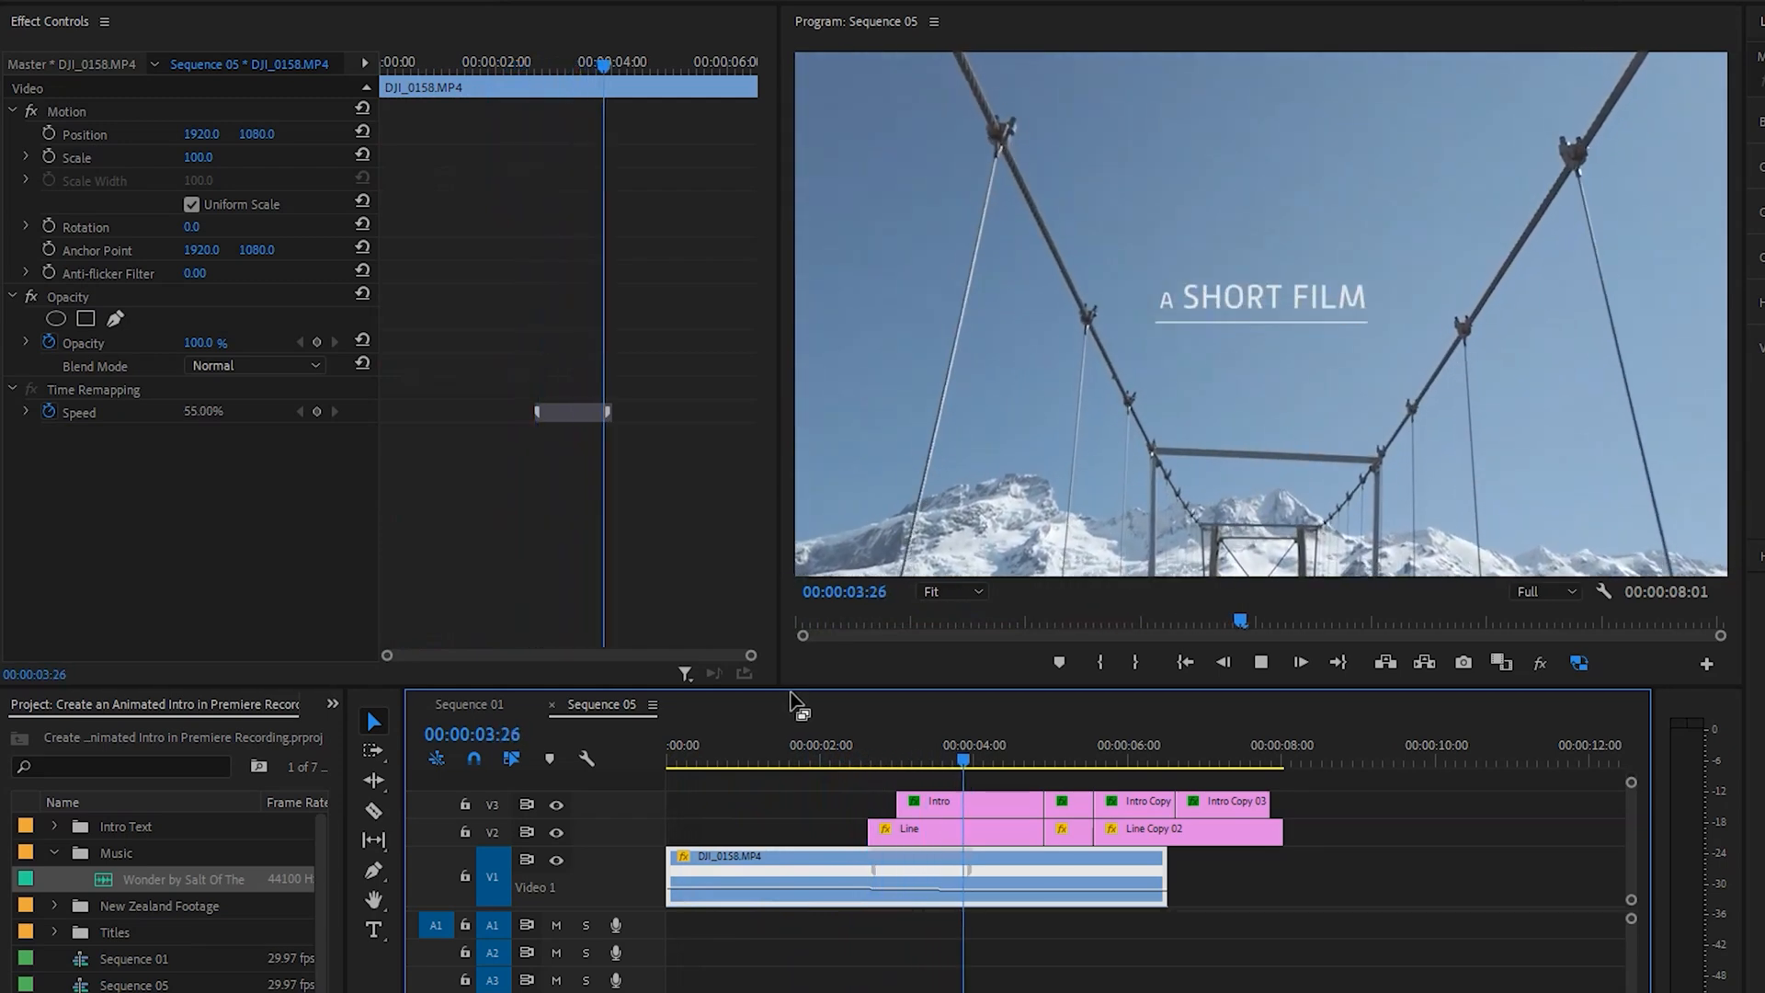
key(space)
drag(1004, 737, 961, 749)
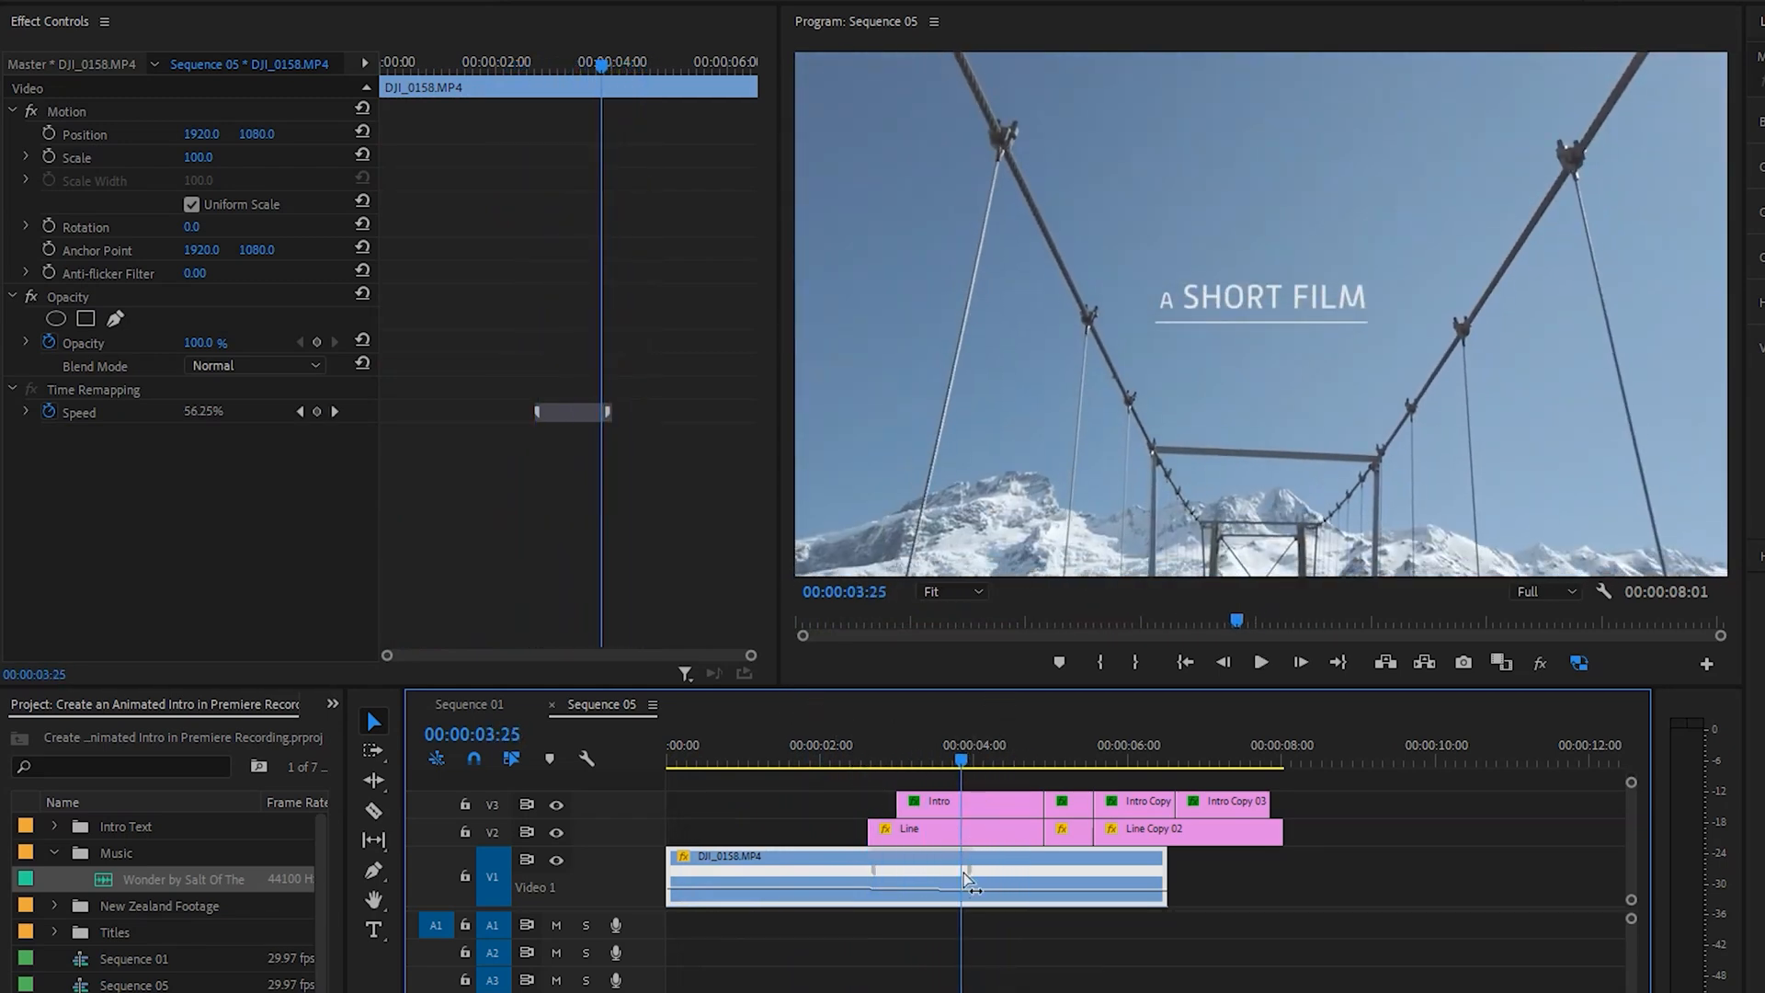
- Shorten the speed ramp on DJI_0158.MP4 and shift it slightly earlier in the clip
drag(969, 879, 929, 875)
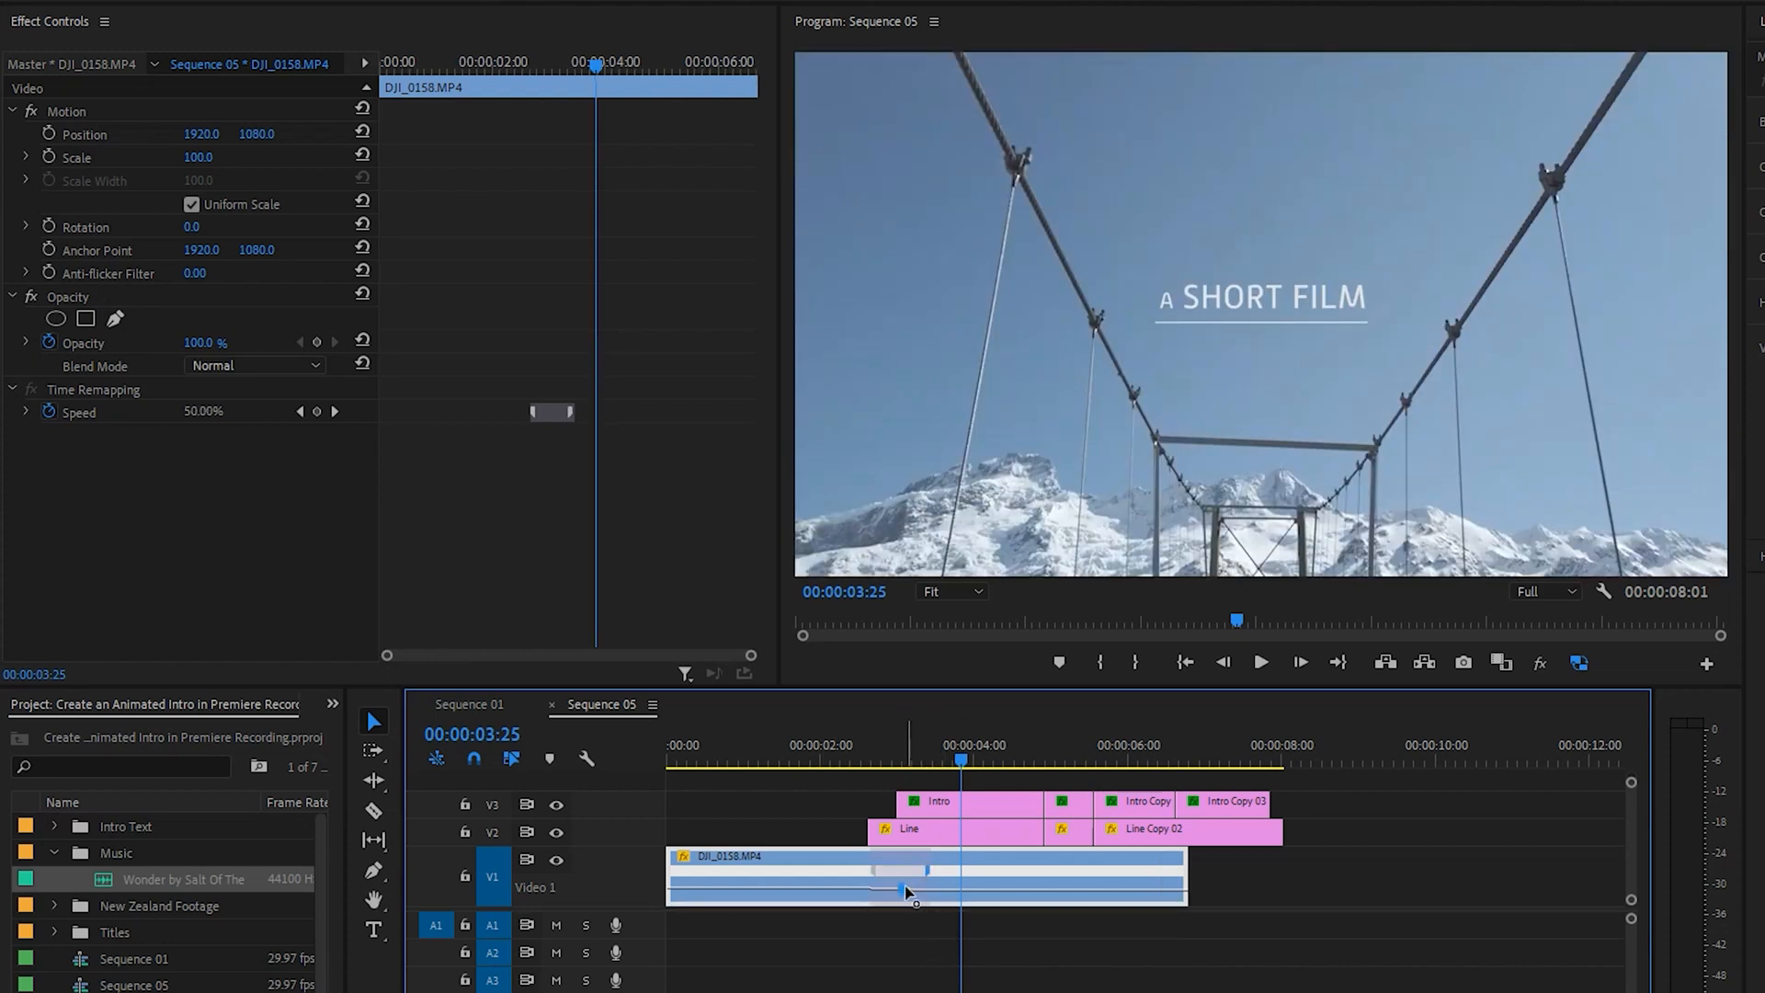
scroll(890, 882, up, 3)
scroll(897, 891, up, 2)
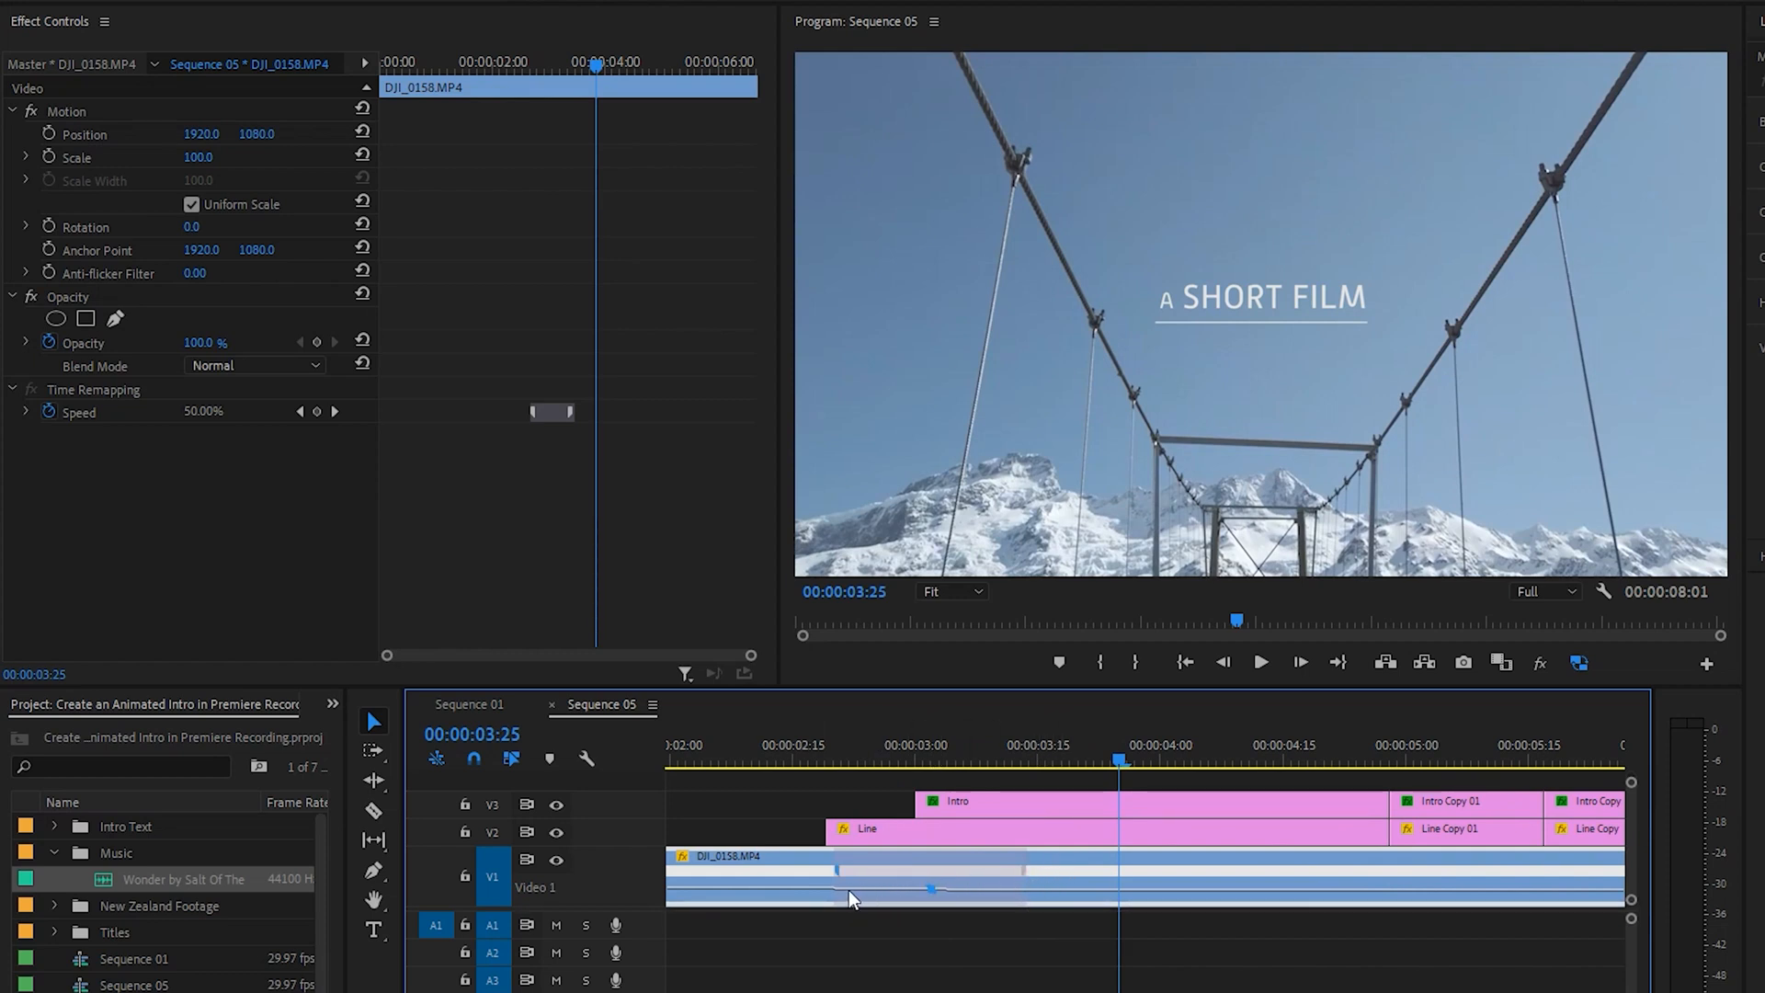
scroll(1181, 861, down, 7)
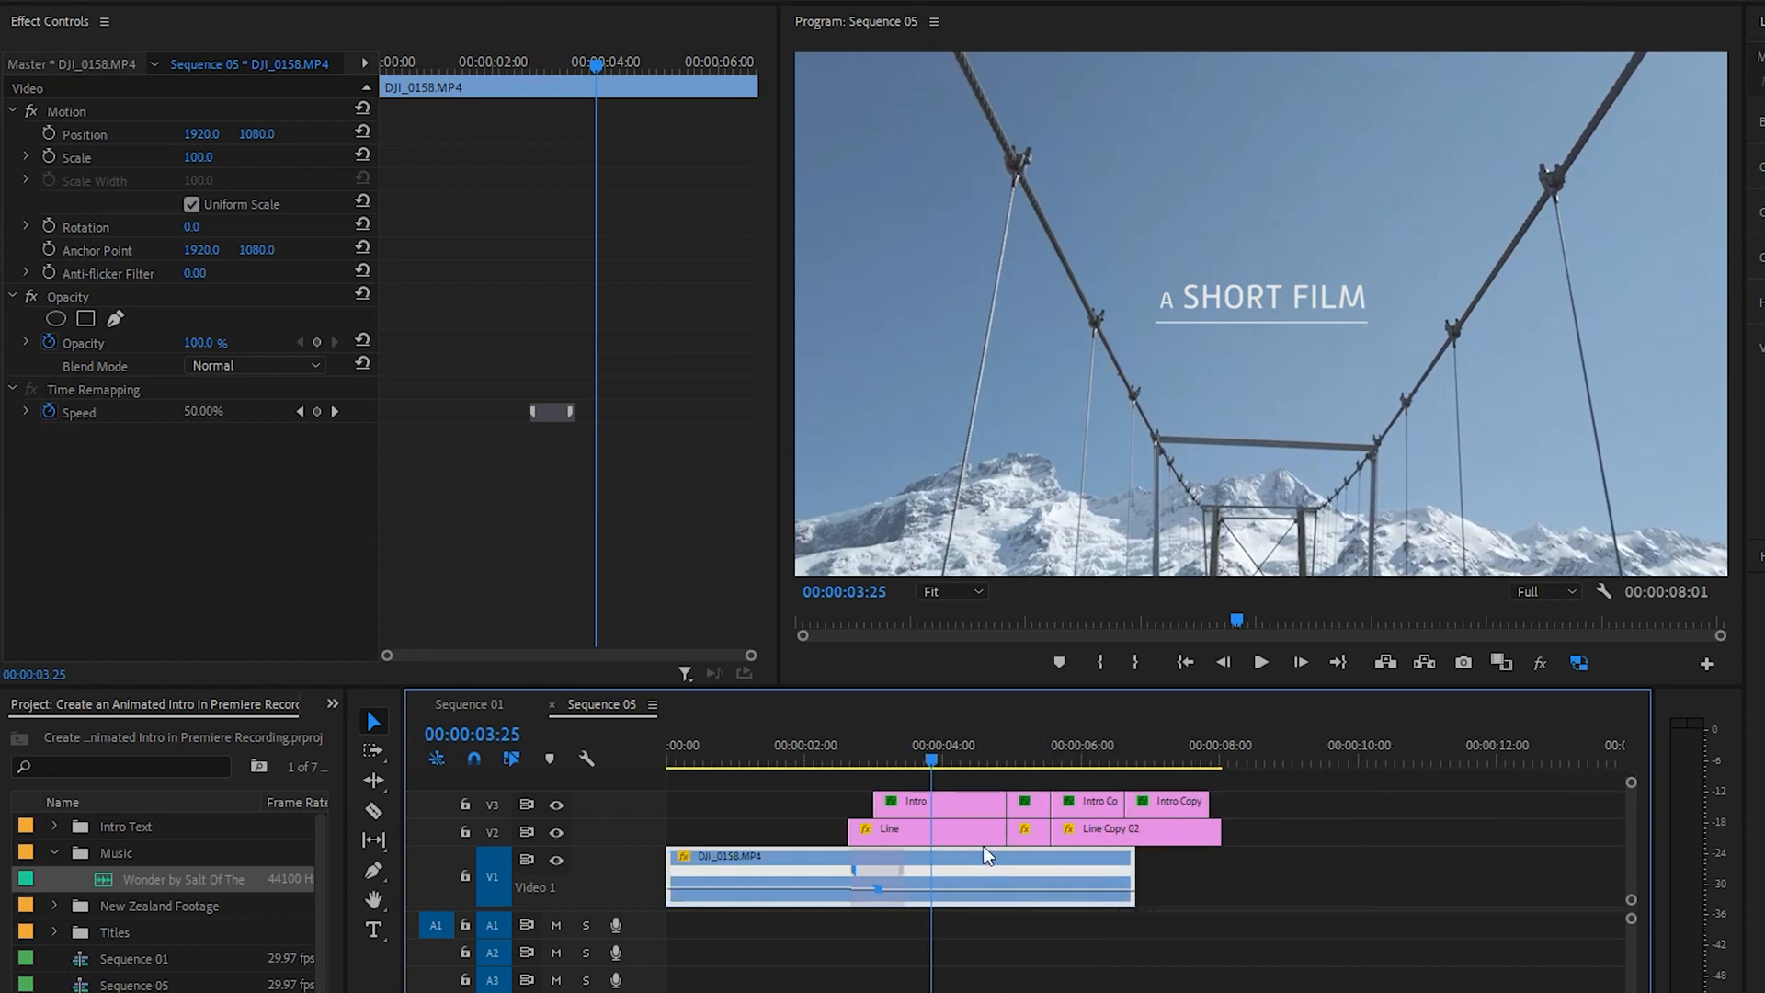
mouse_move(851, 872)
mouse_down()
mouse_move(832, 874)
mouse_move(880, 876)
mouse_up()
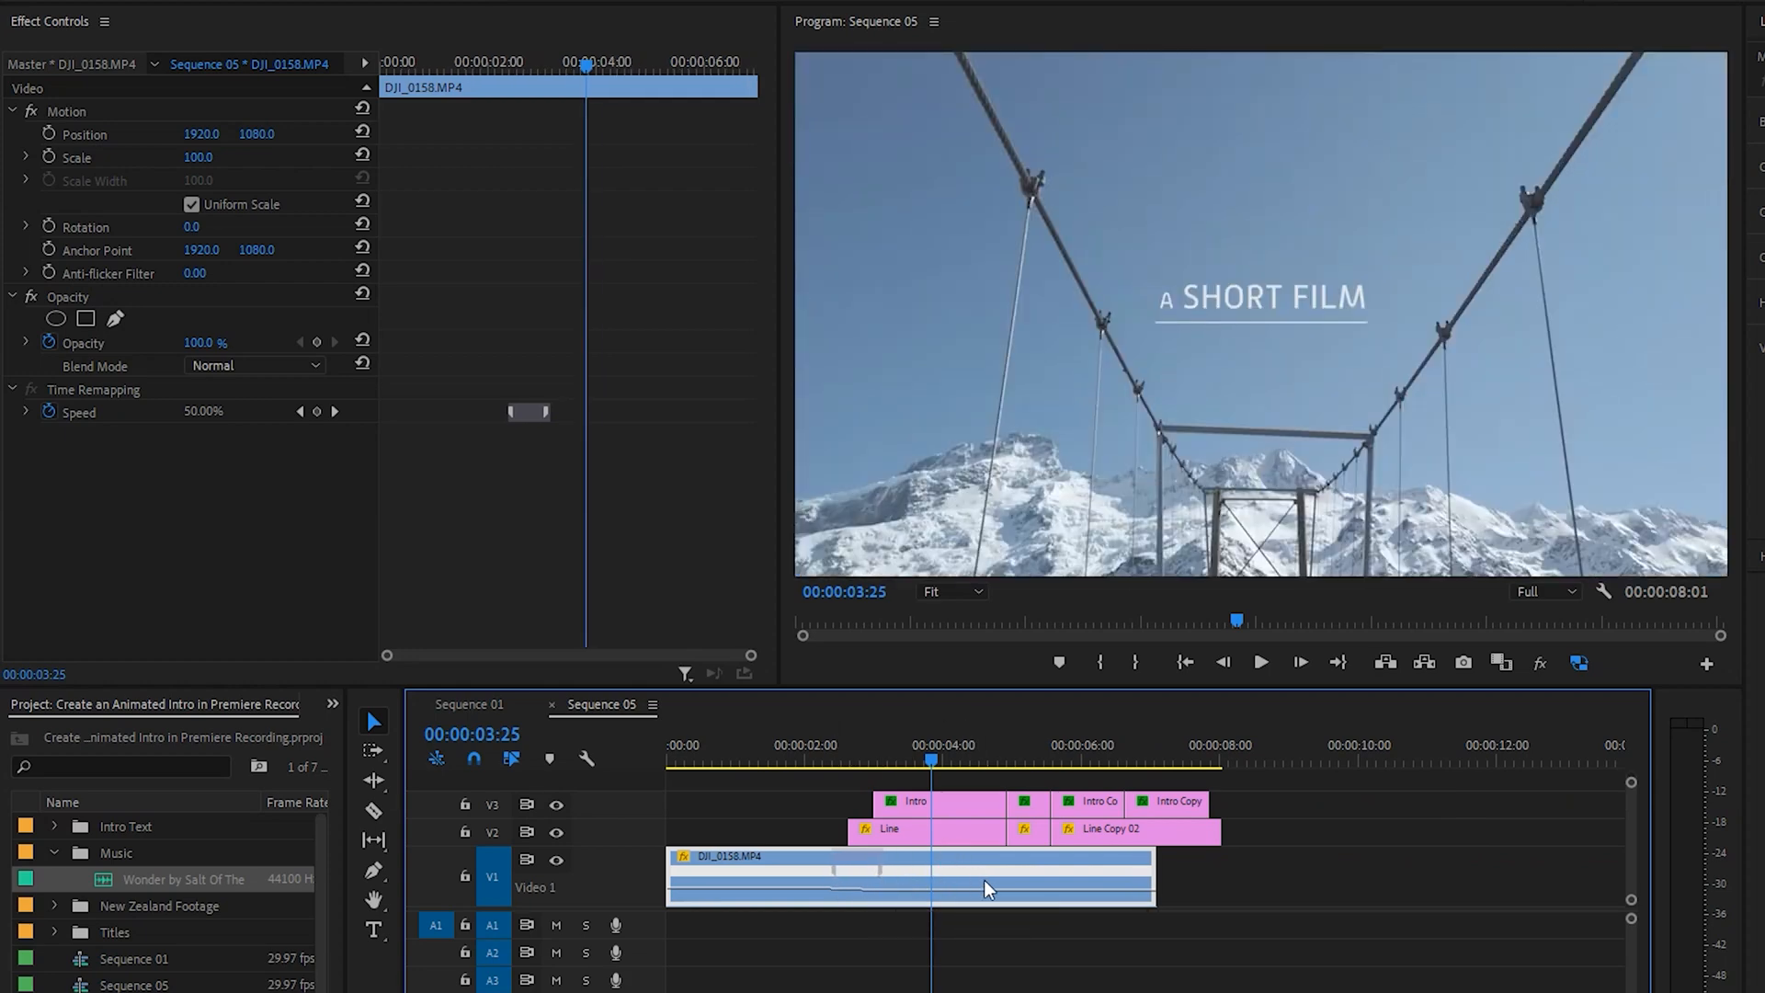
- Align the end of DJI_0158.MP4 with the end of Line Copy 02 and extend its start back to the sequence start
drag(1059, 862, 1130, 864)
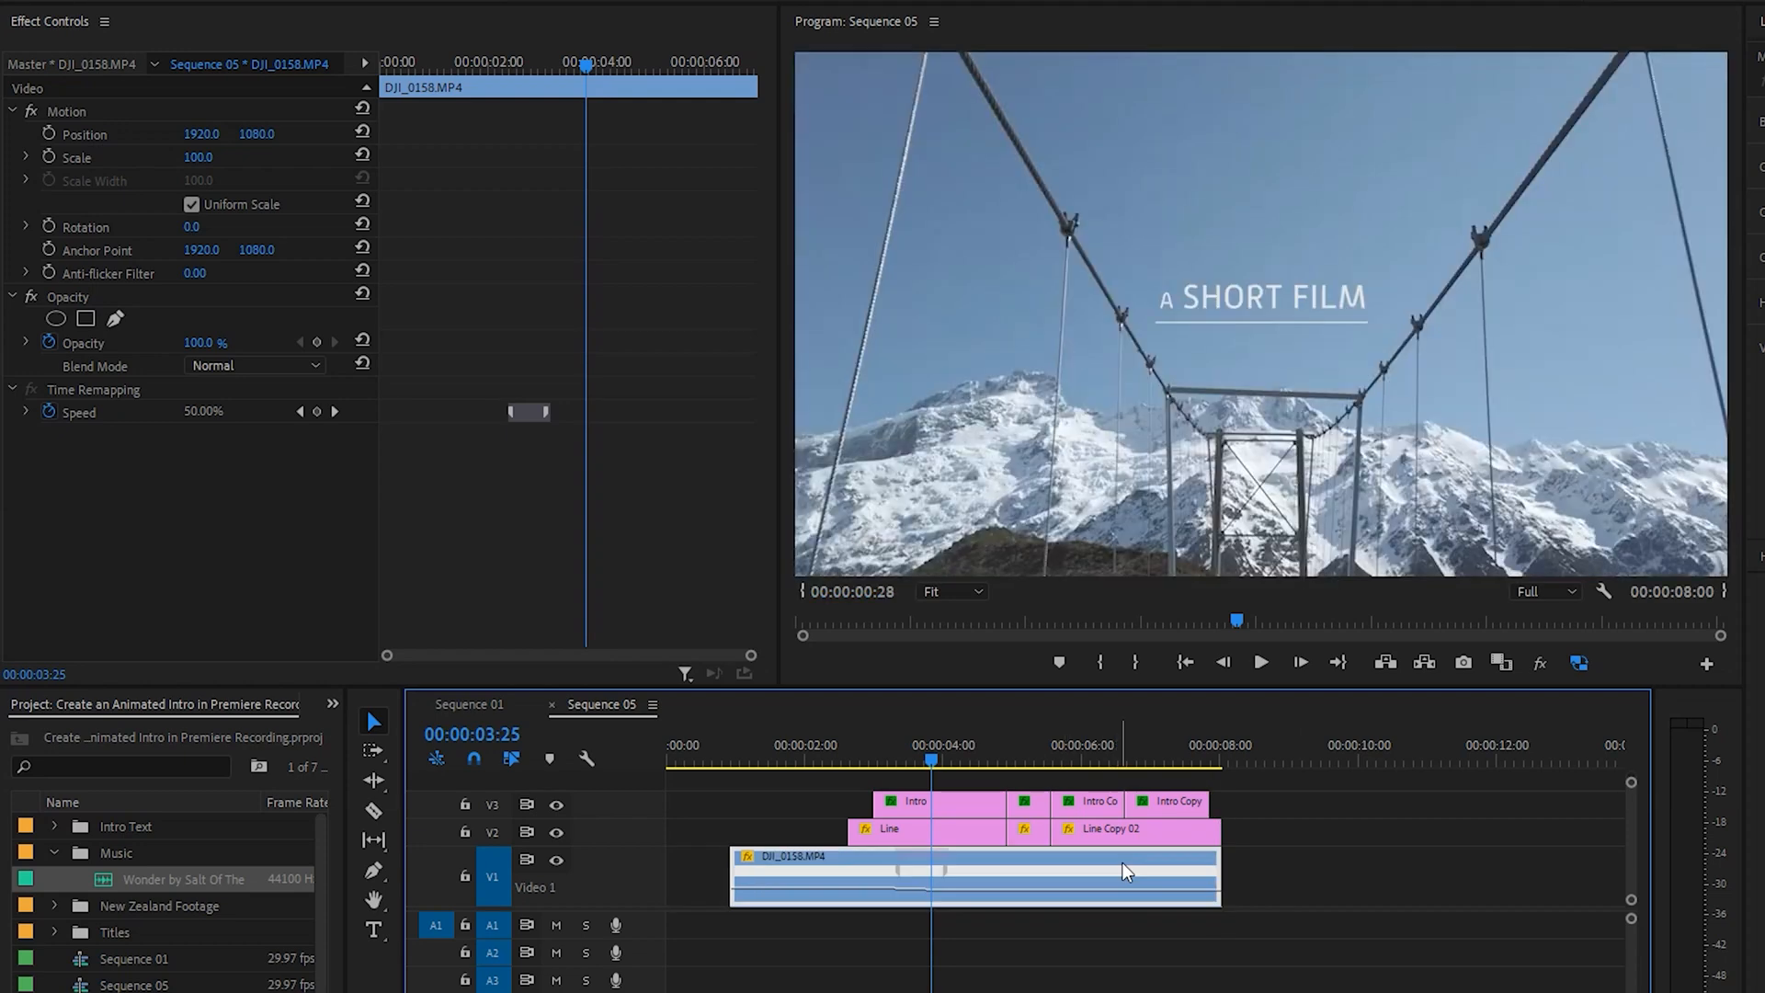
drag(733, 860, 611, 857)
mouse_move(702, 743)
mouse_down()
mouse_move(640, 759)
mouse_move(698, 737)
mouse_up()
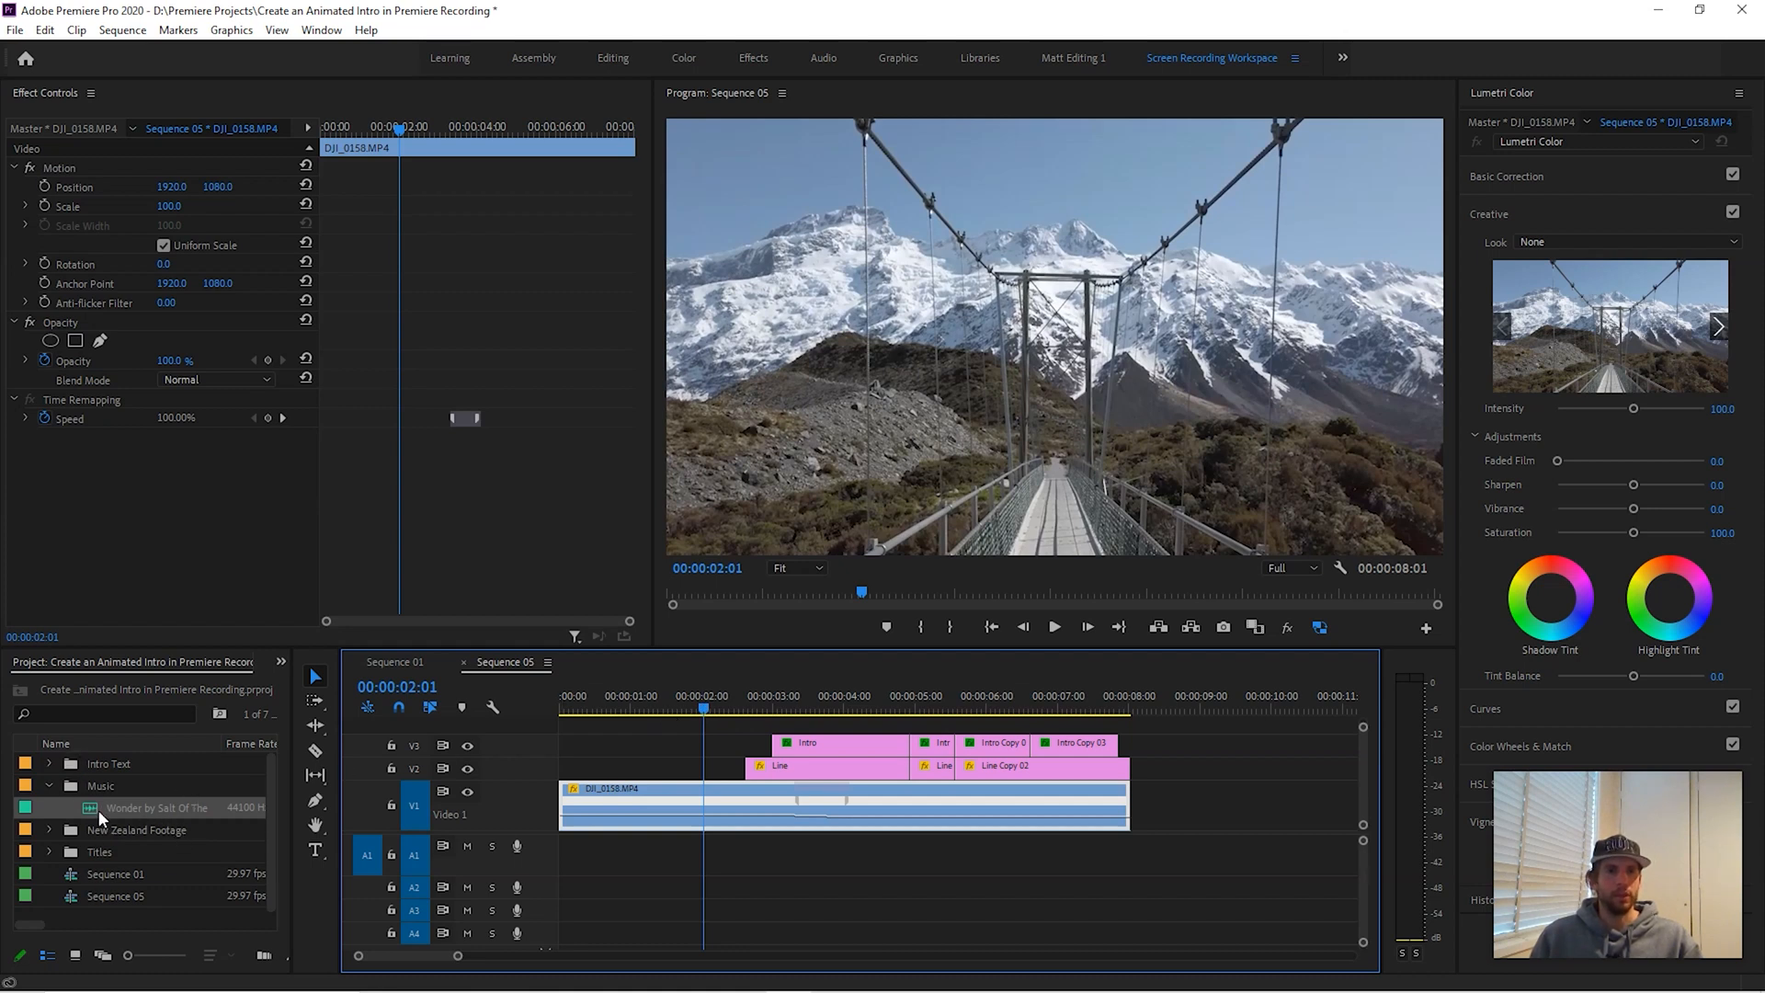
- Place the Wonder by Salt Of The Sound music on A1 at the sequence start and trim its end to 00:00:08:01
drag(92, 807, 554, 857)
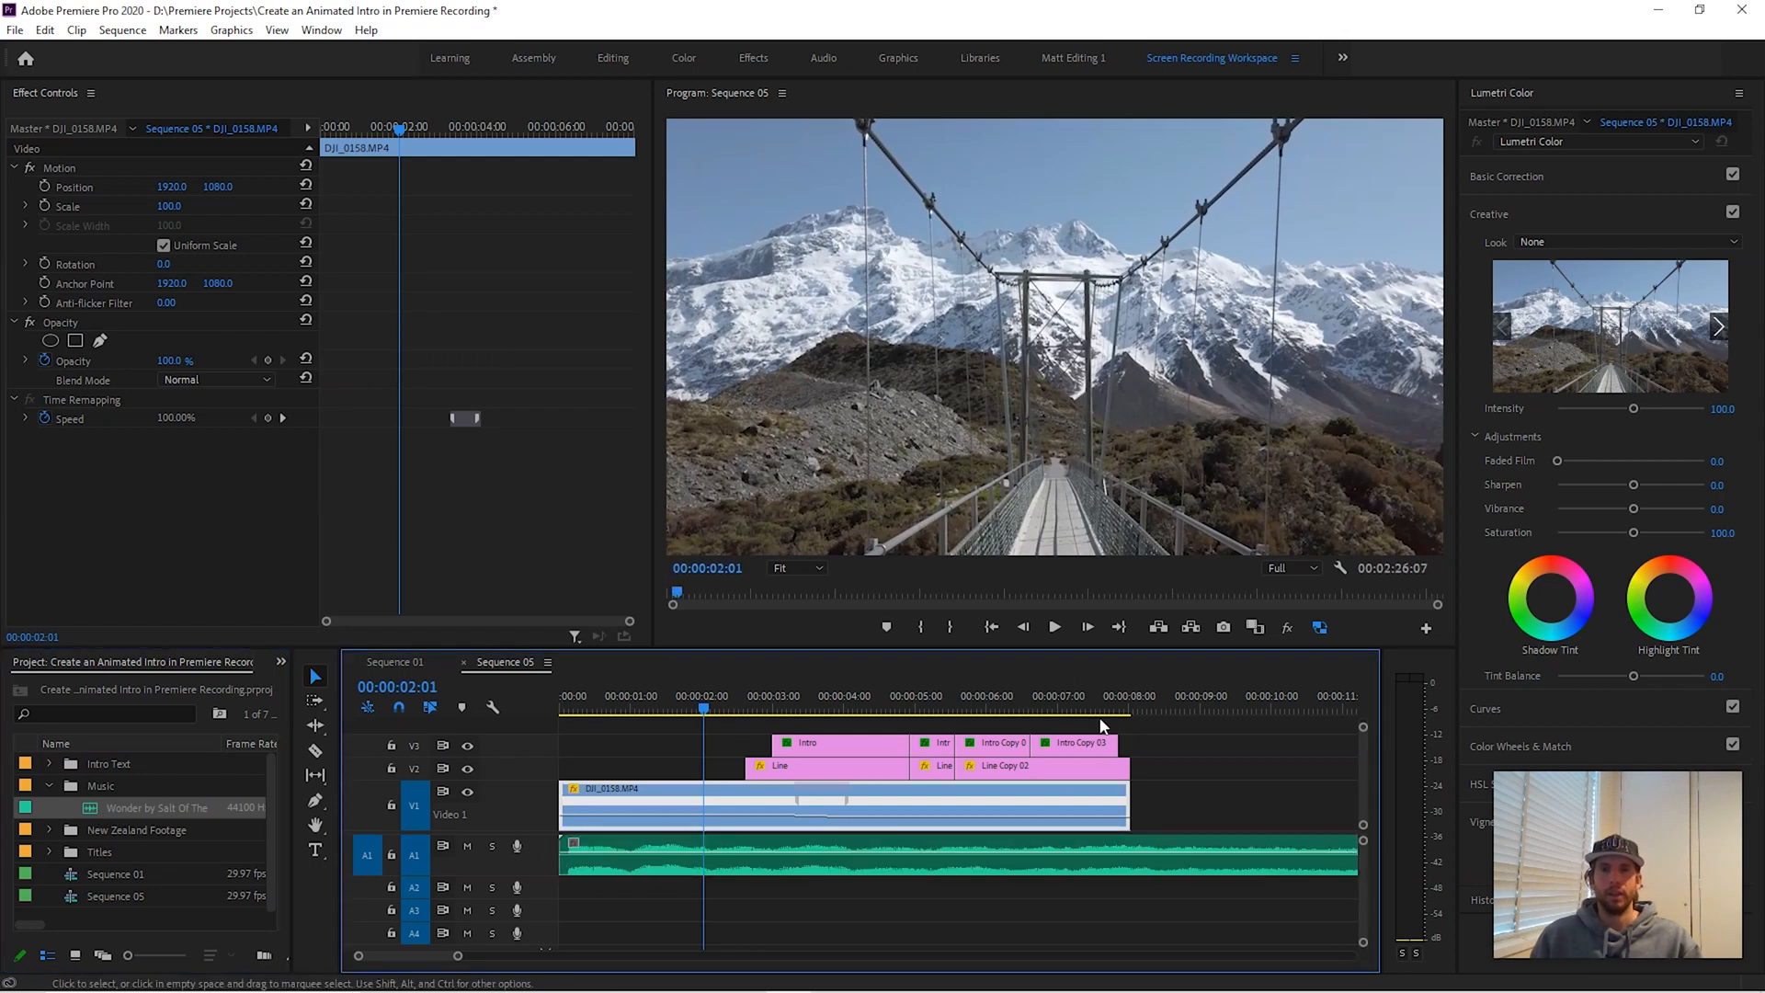
click(1163, 702)
key(Up)
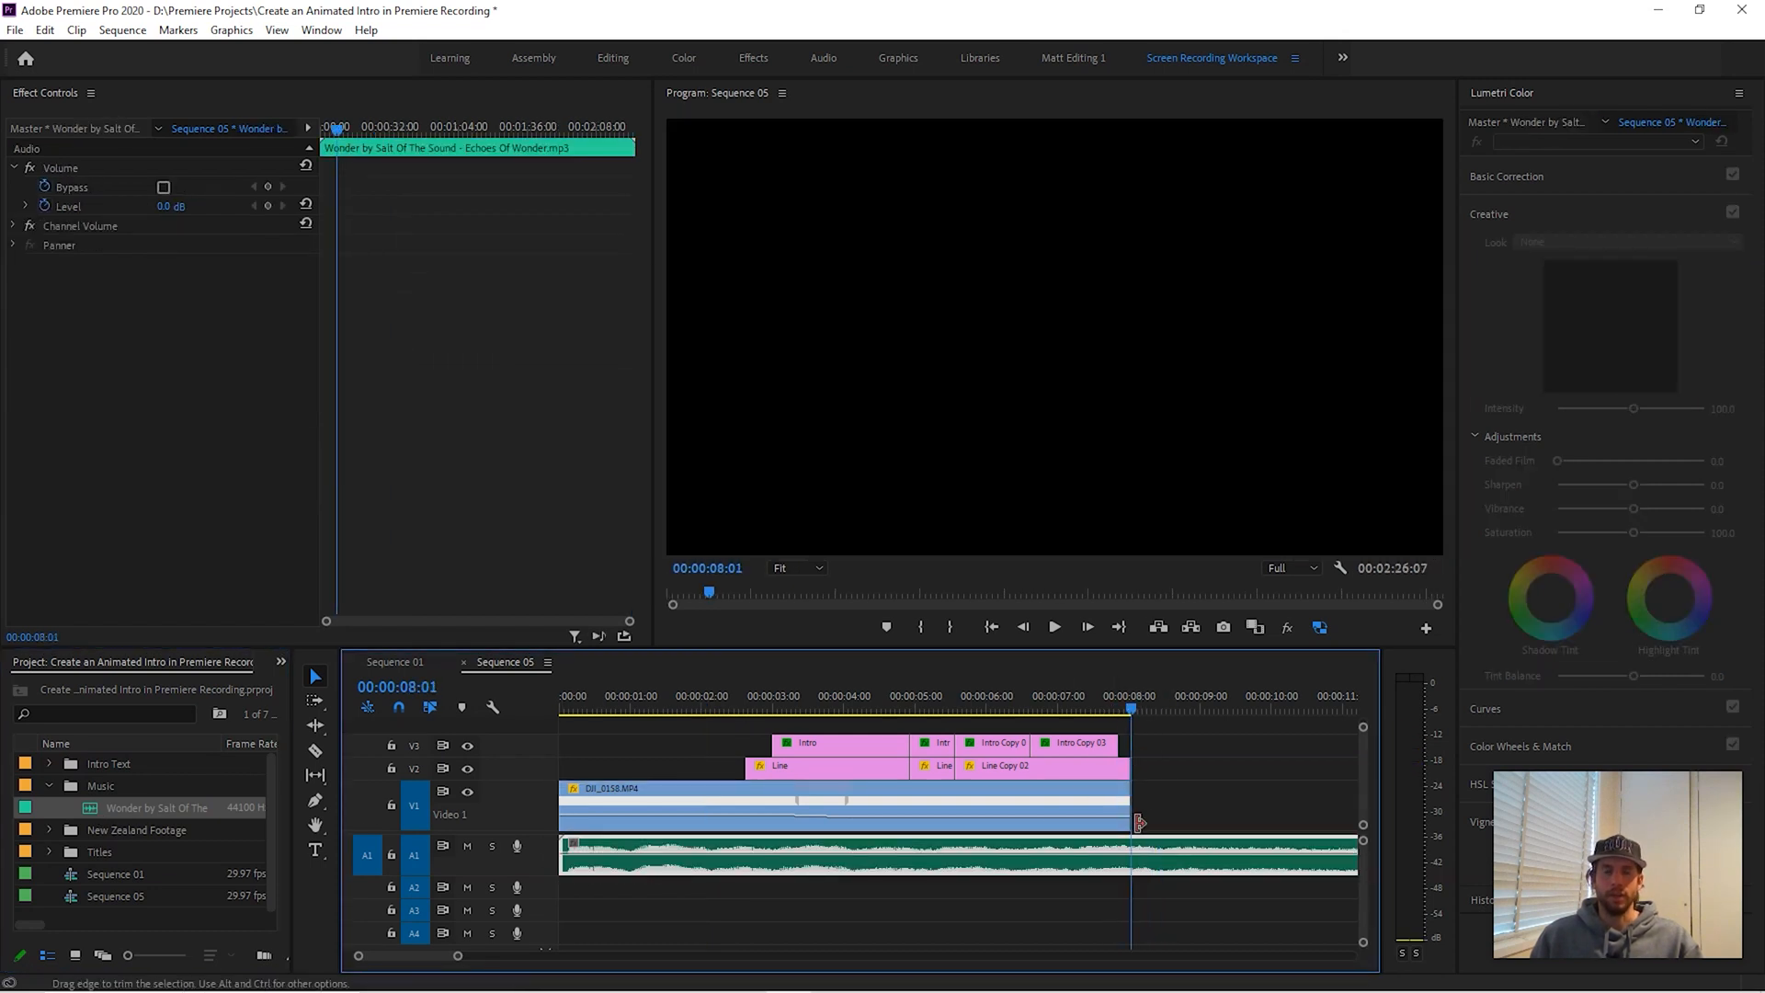
key(w)
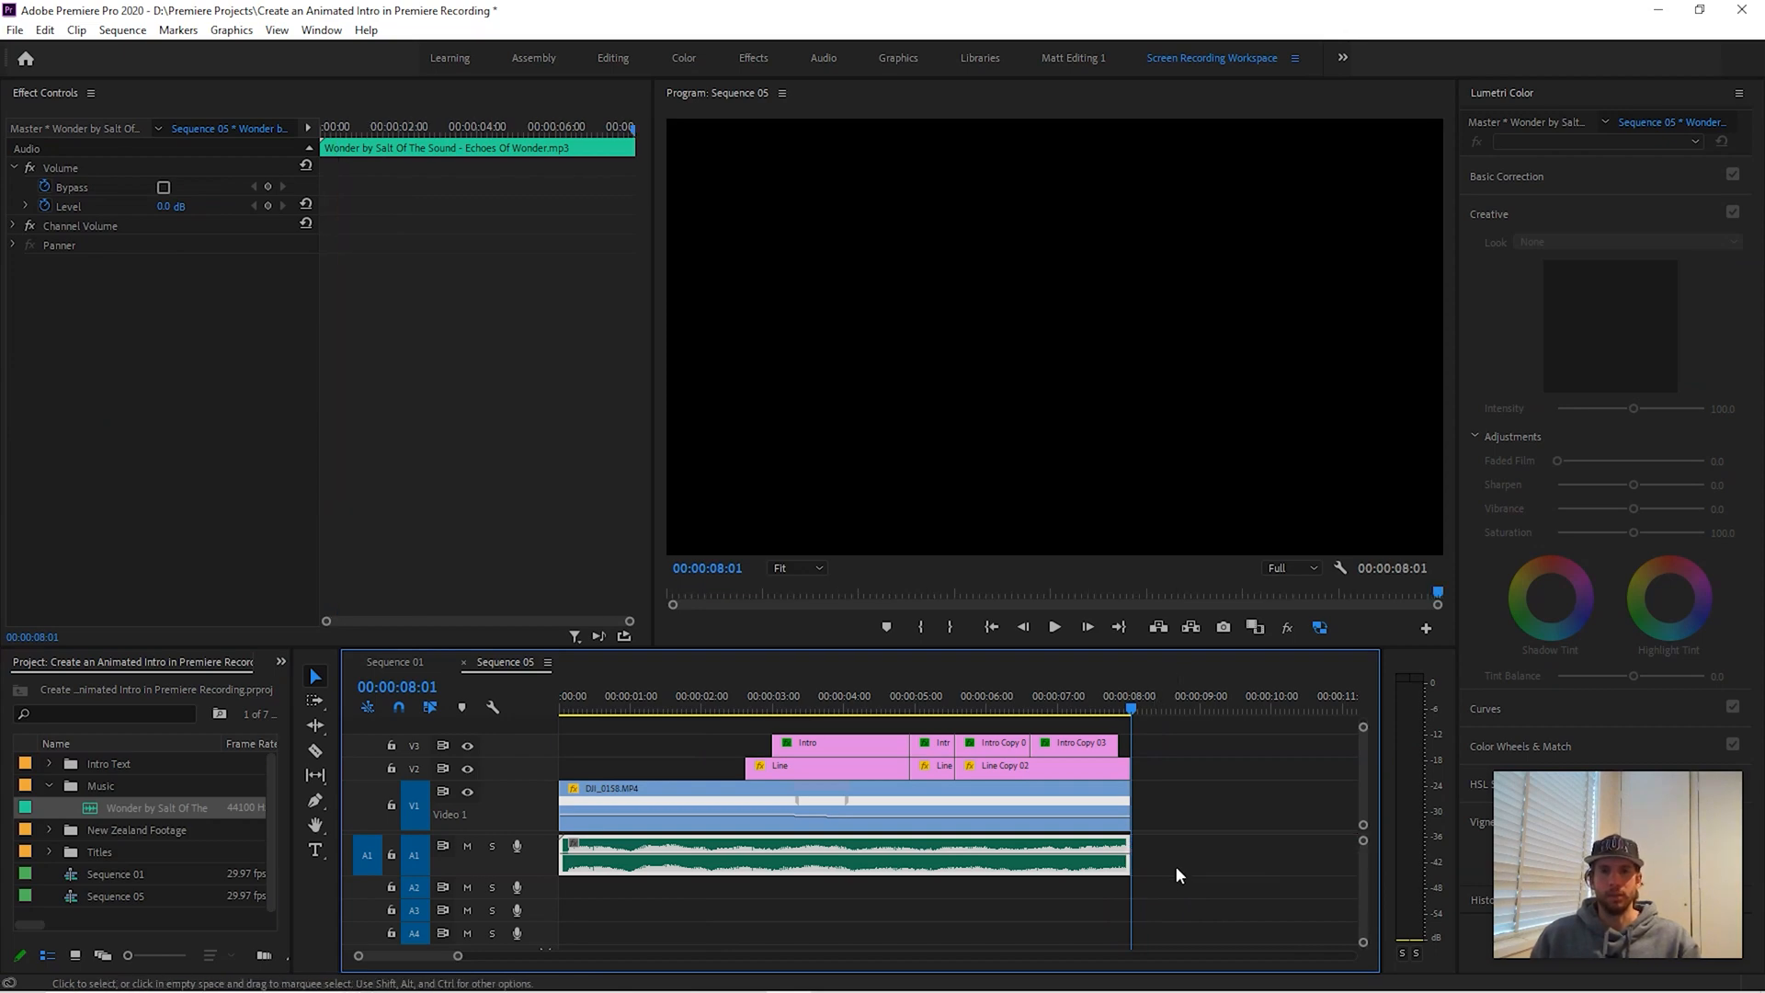
- Add the default Exponential Fade to both ends of the music and Cross Dissolve to both ends of DJI_0158.MP4
click(579, 704)
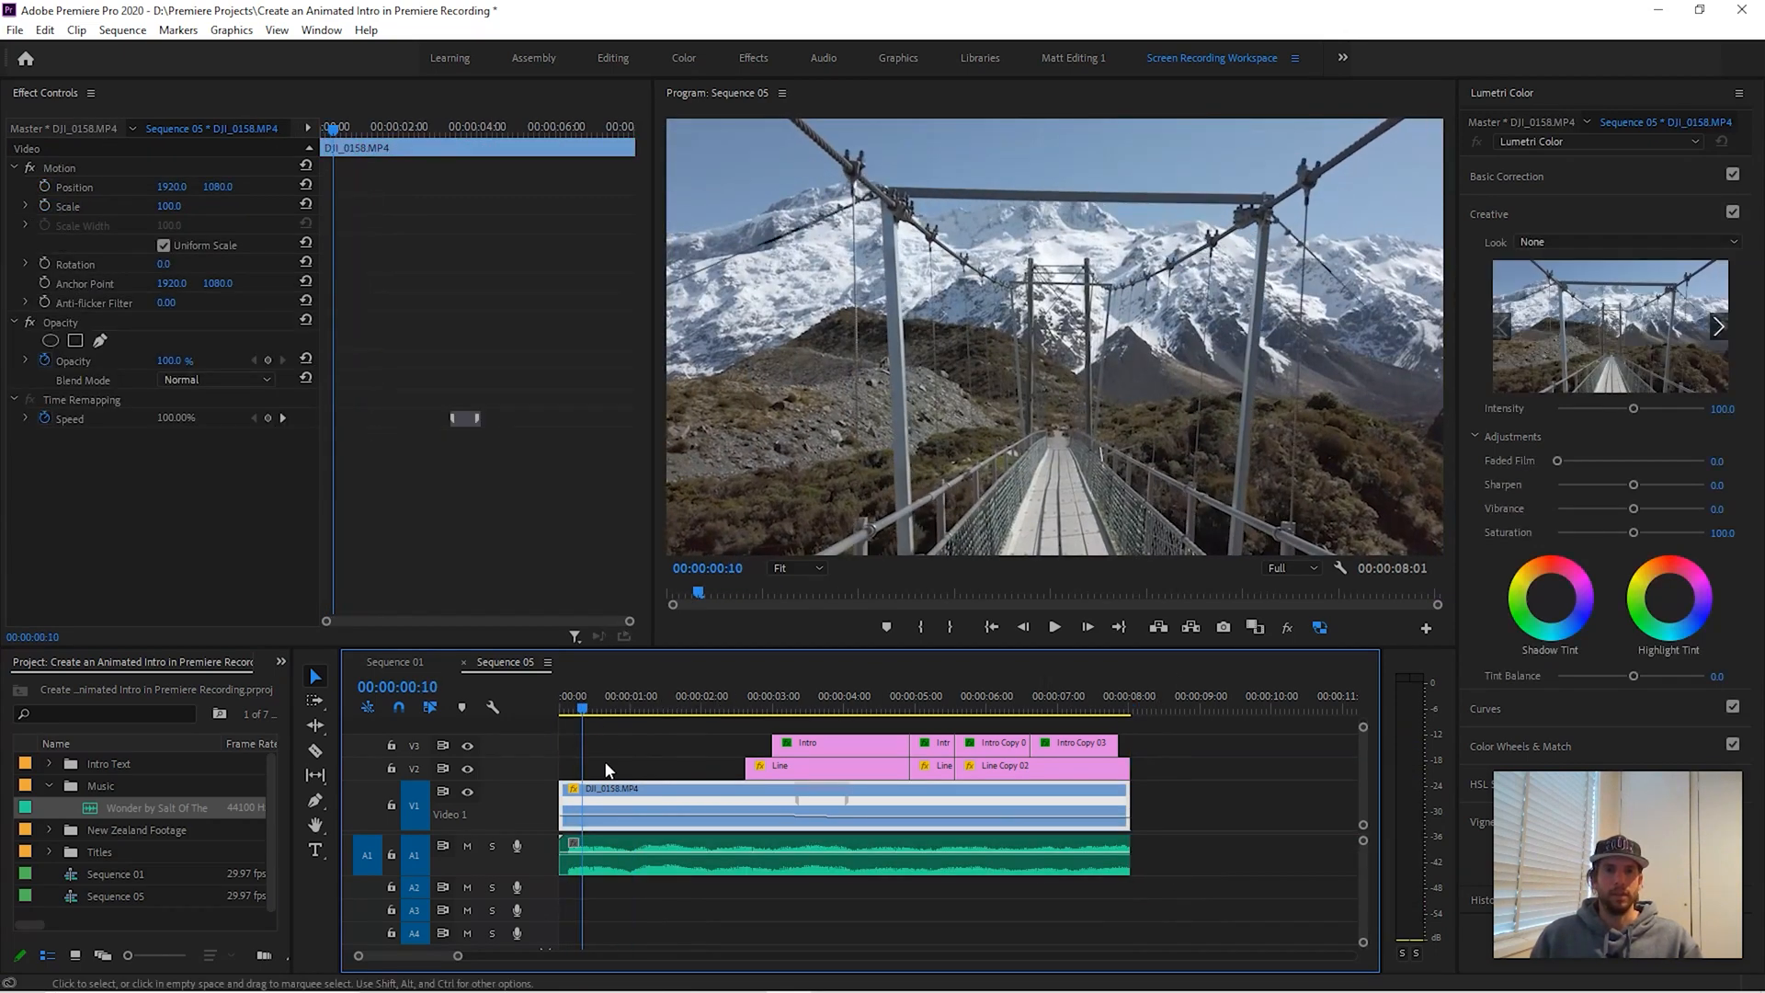
click(610, 843)
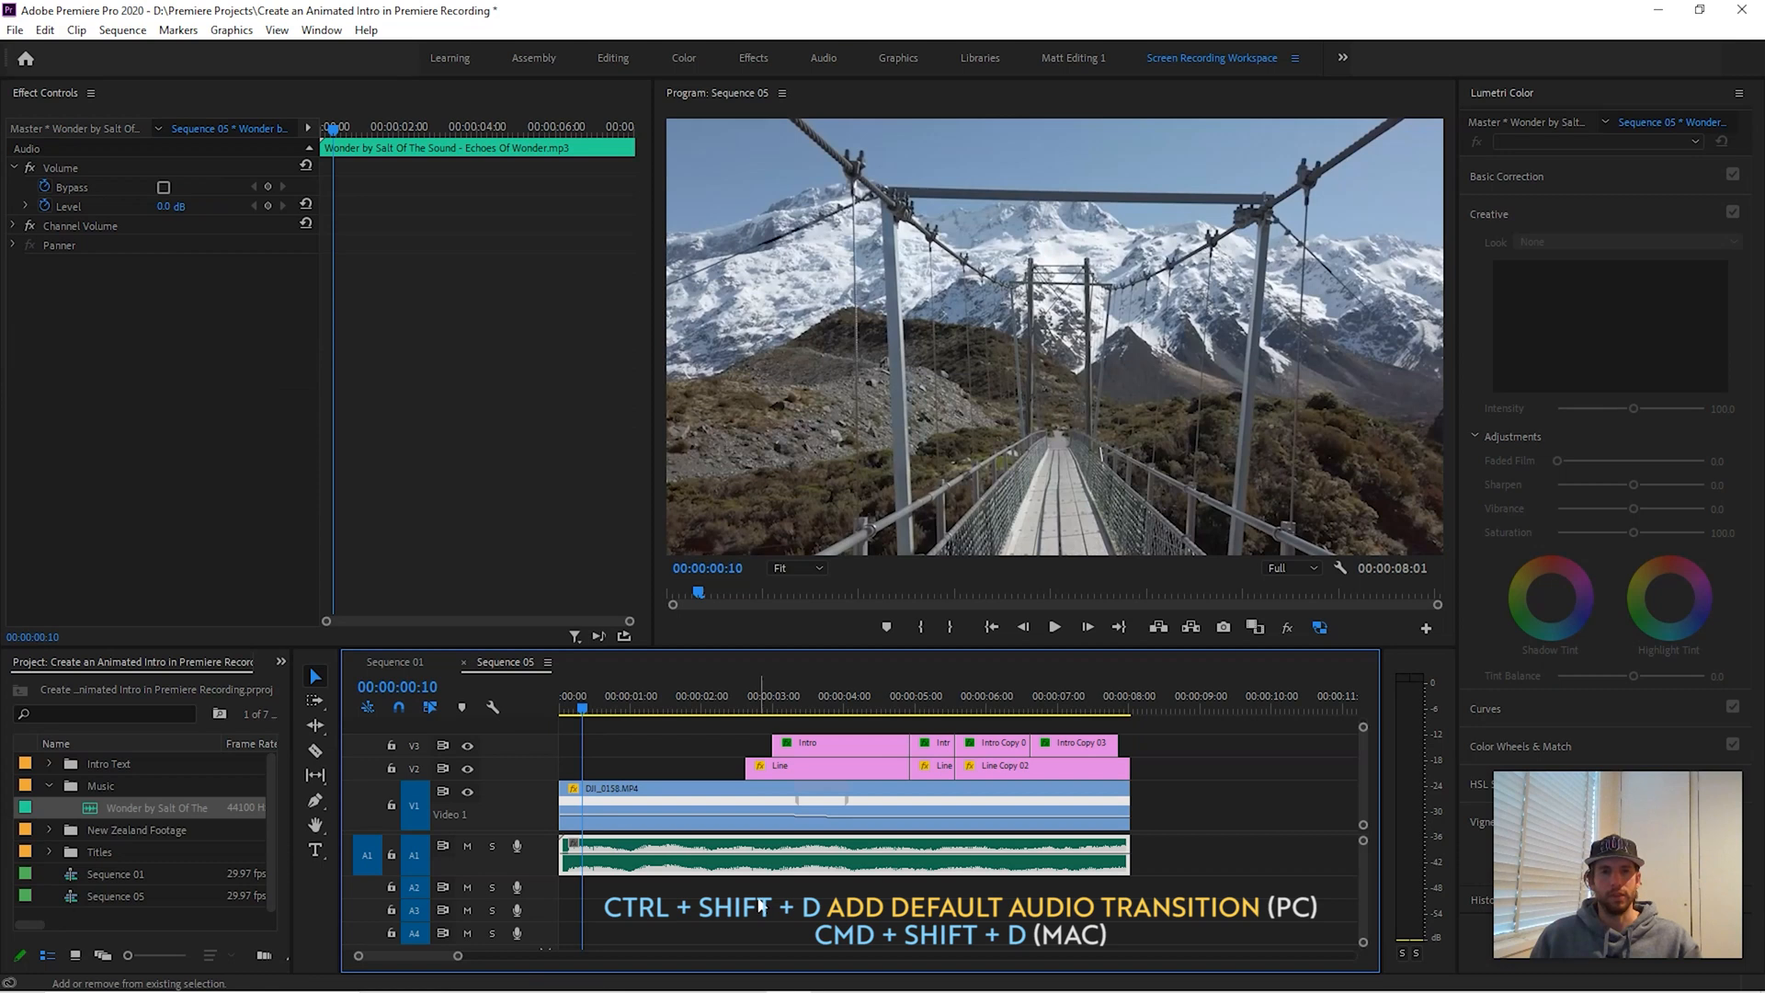
key(ctrl+shift+d)
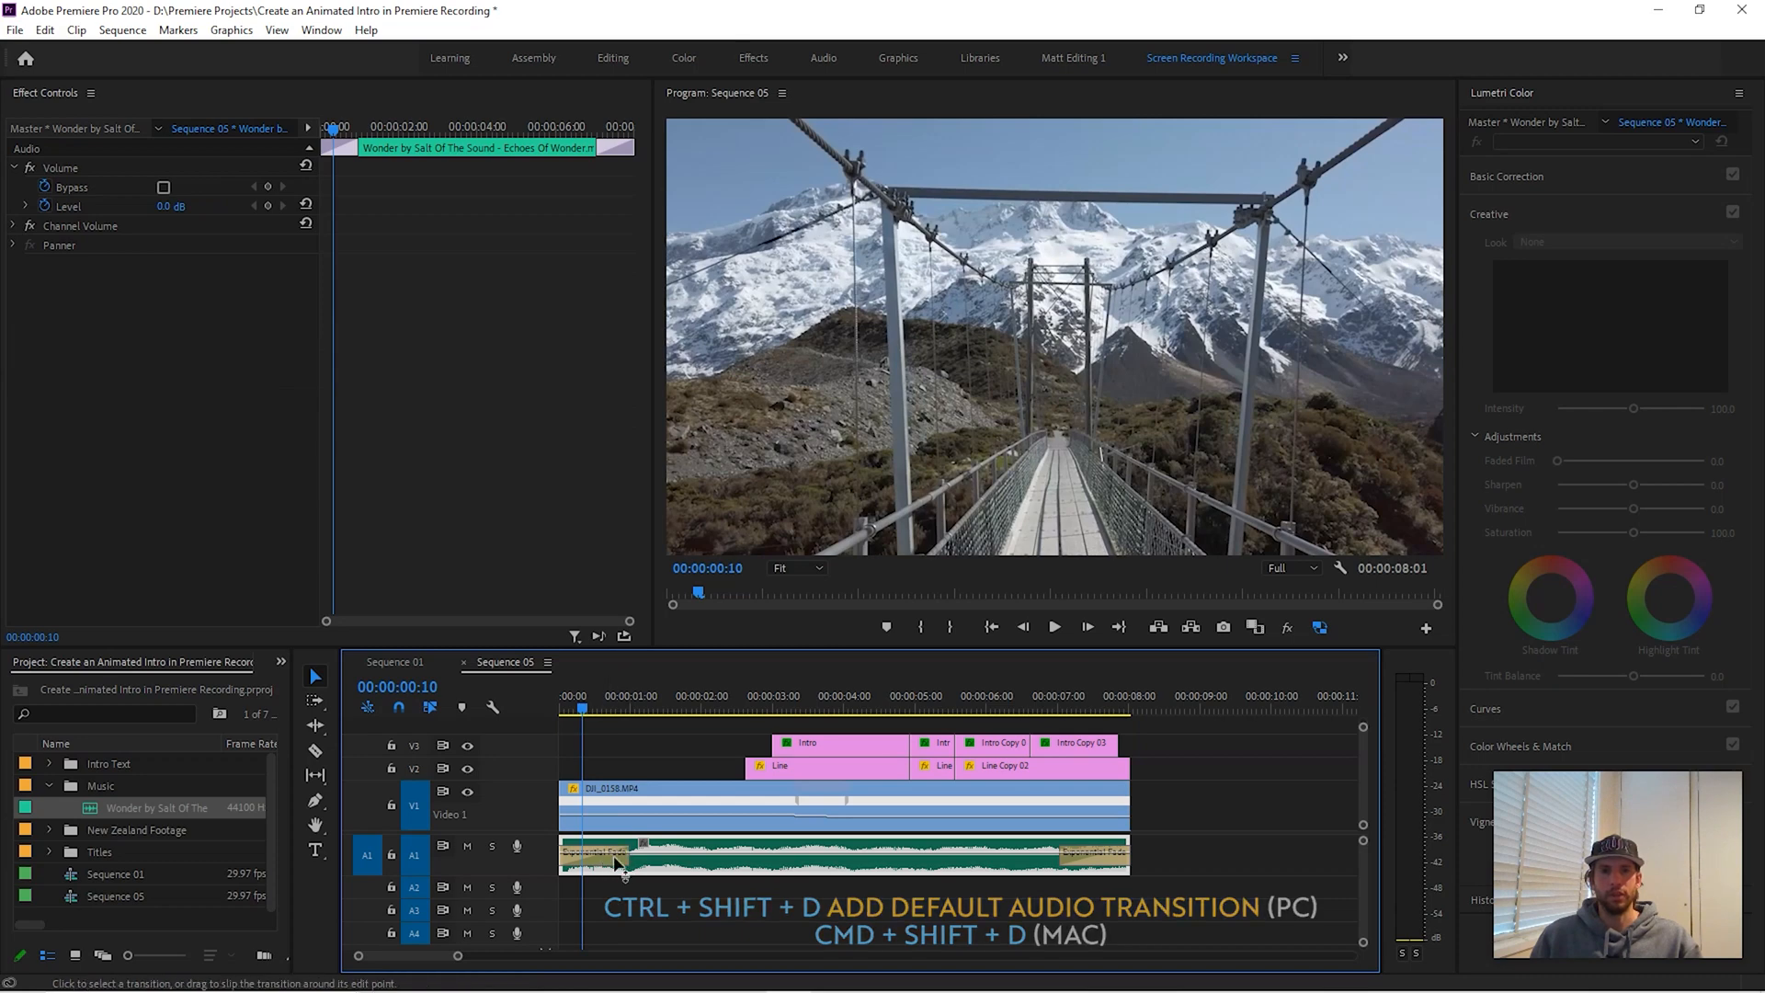
click(611, 793)
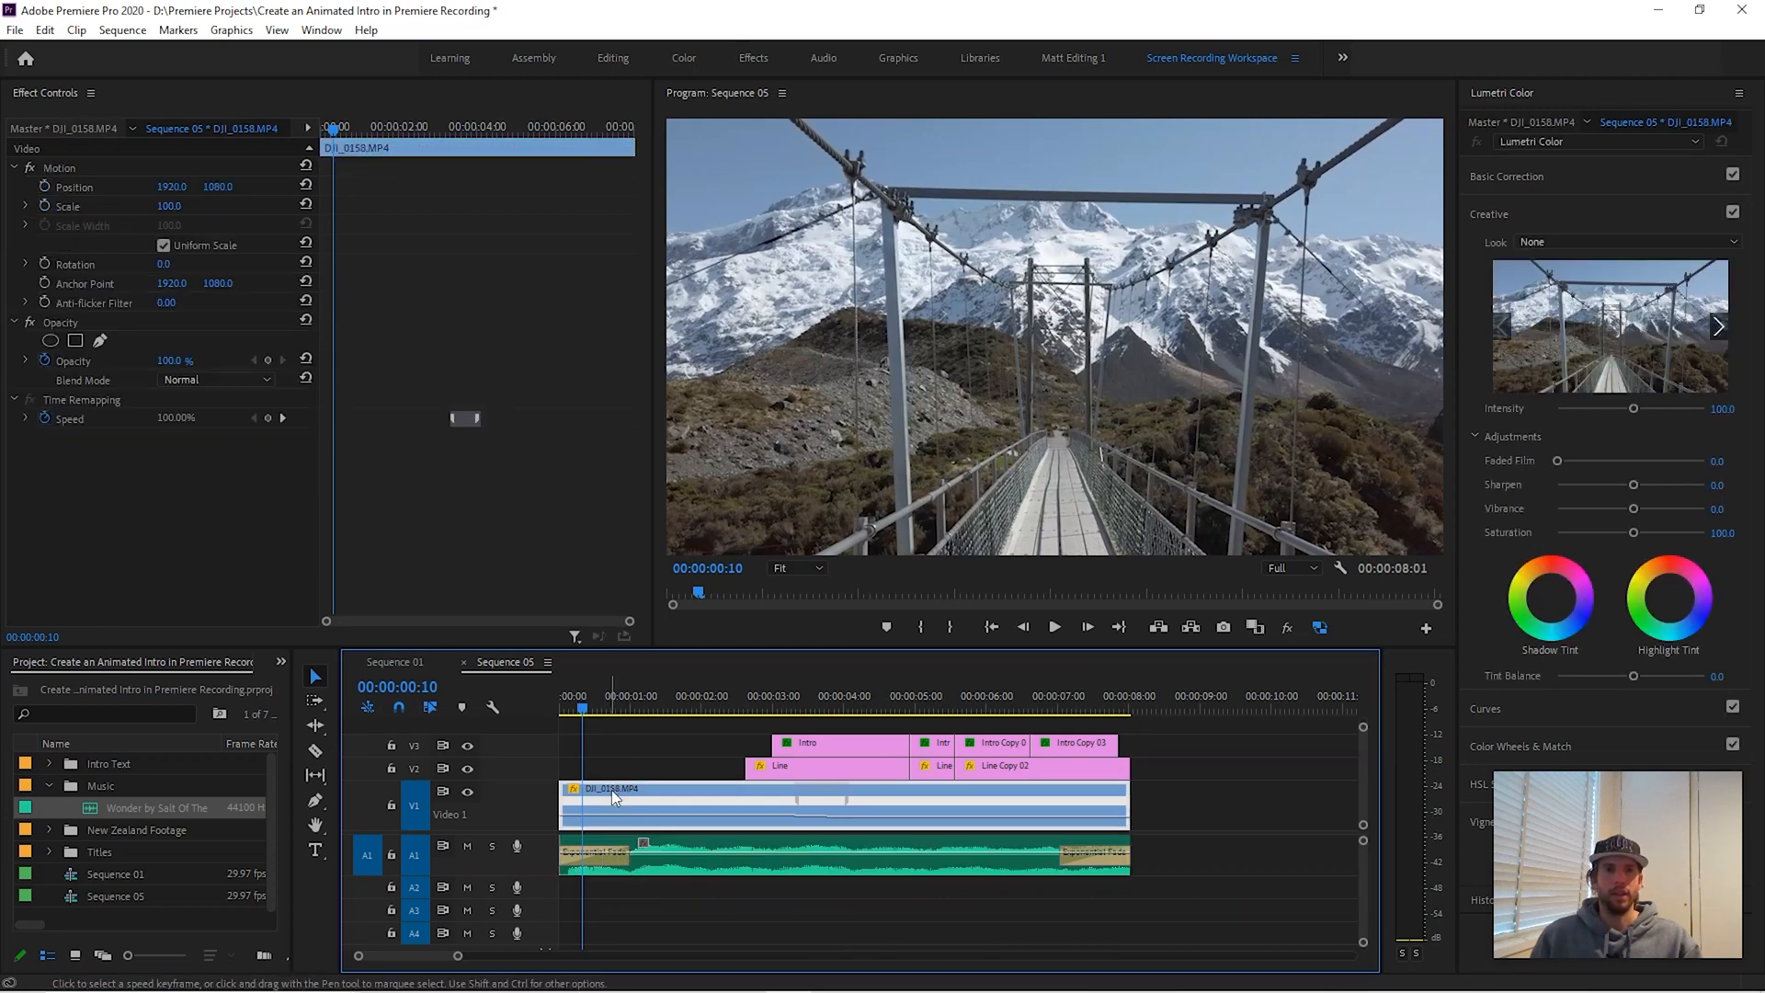
key(ctrl+d)
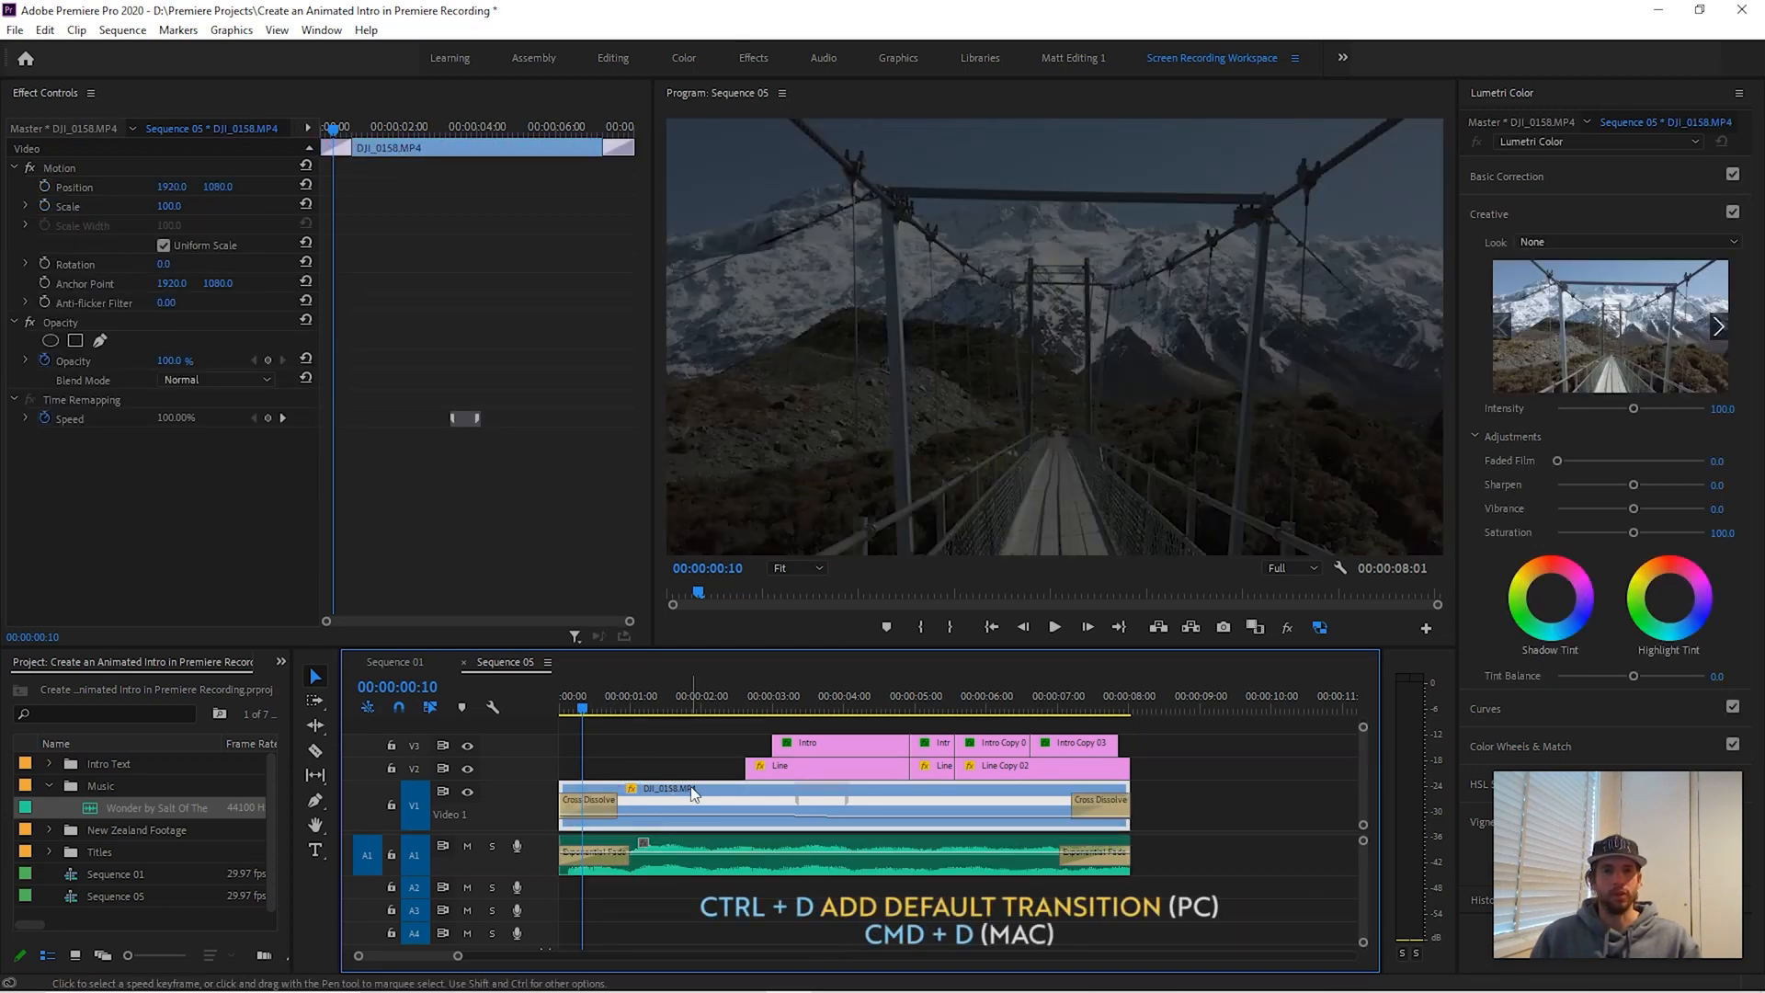
- Apply the Lumetri Color grade from Sequence 01, with the Cinema Moods Volcanic look, to DJI_0158.MP4 and scrub through the result
drag(596, 714, 661, 708)
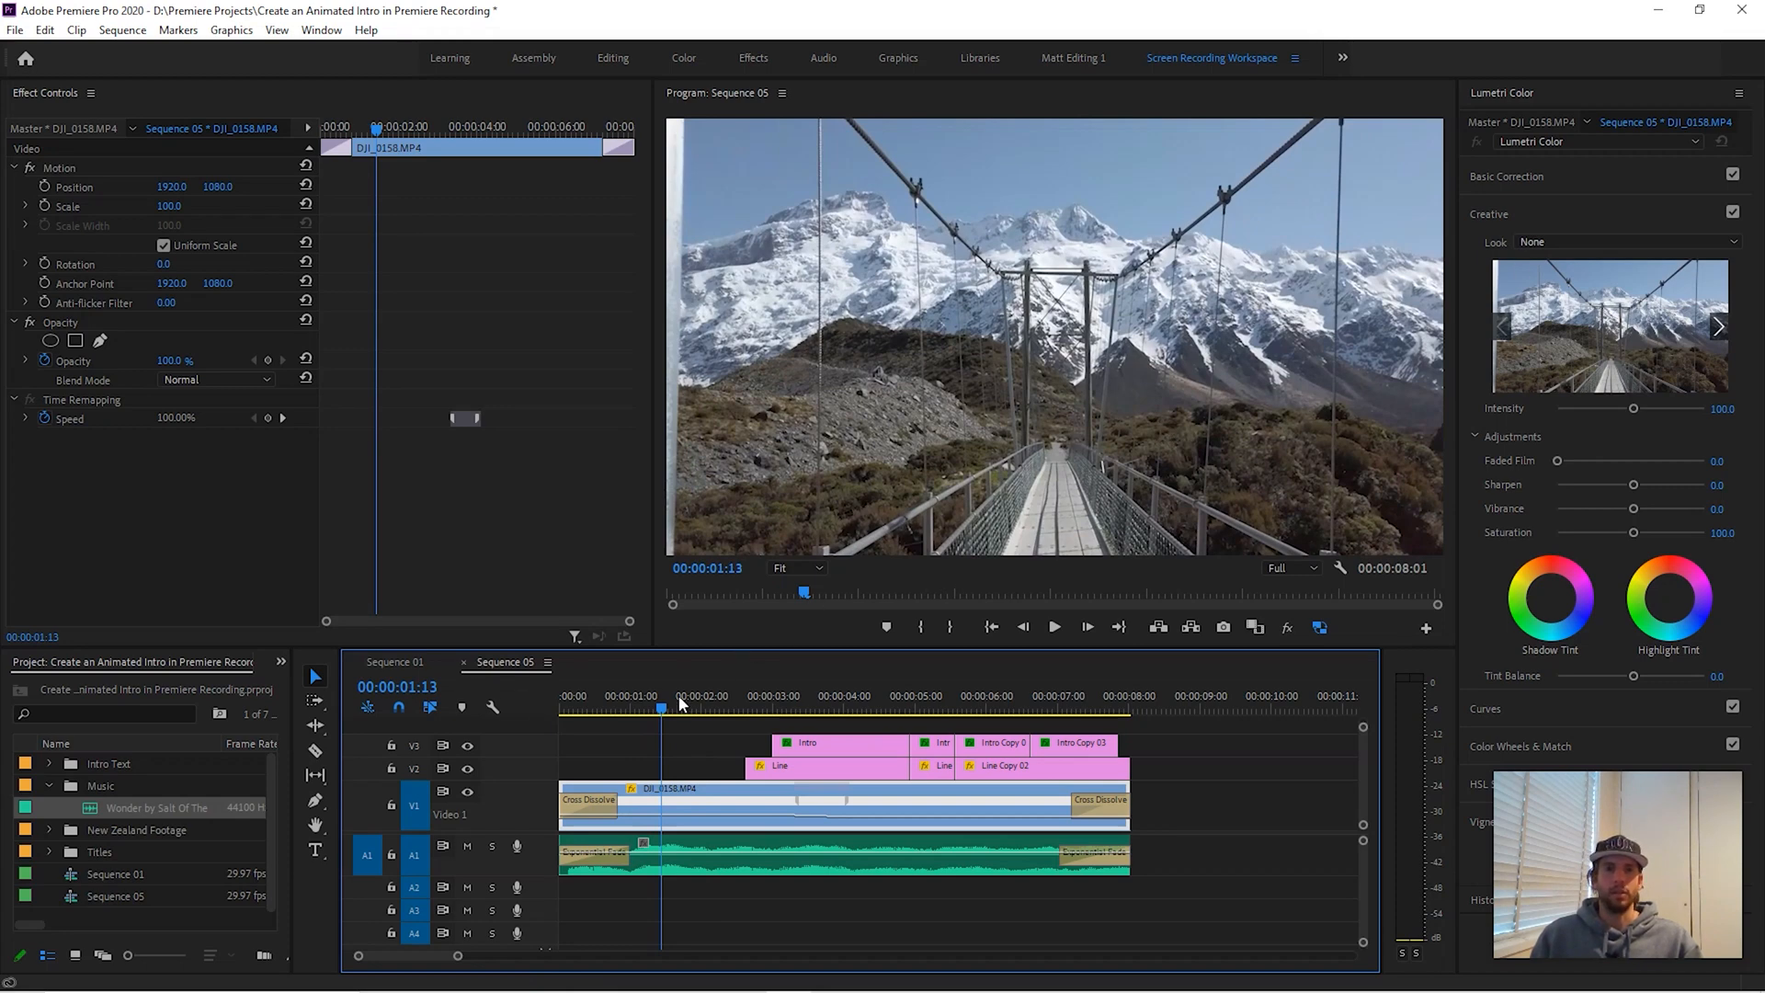
click(405, 658)
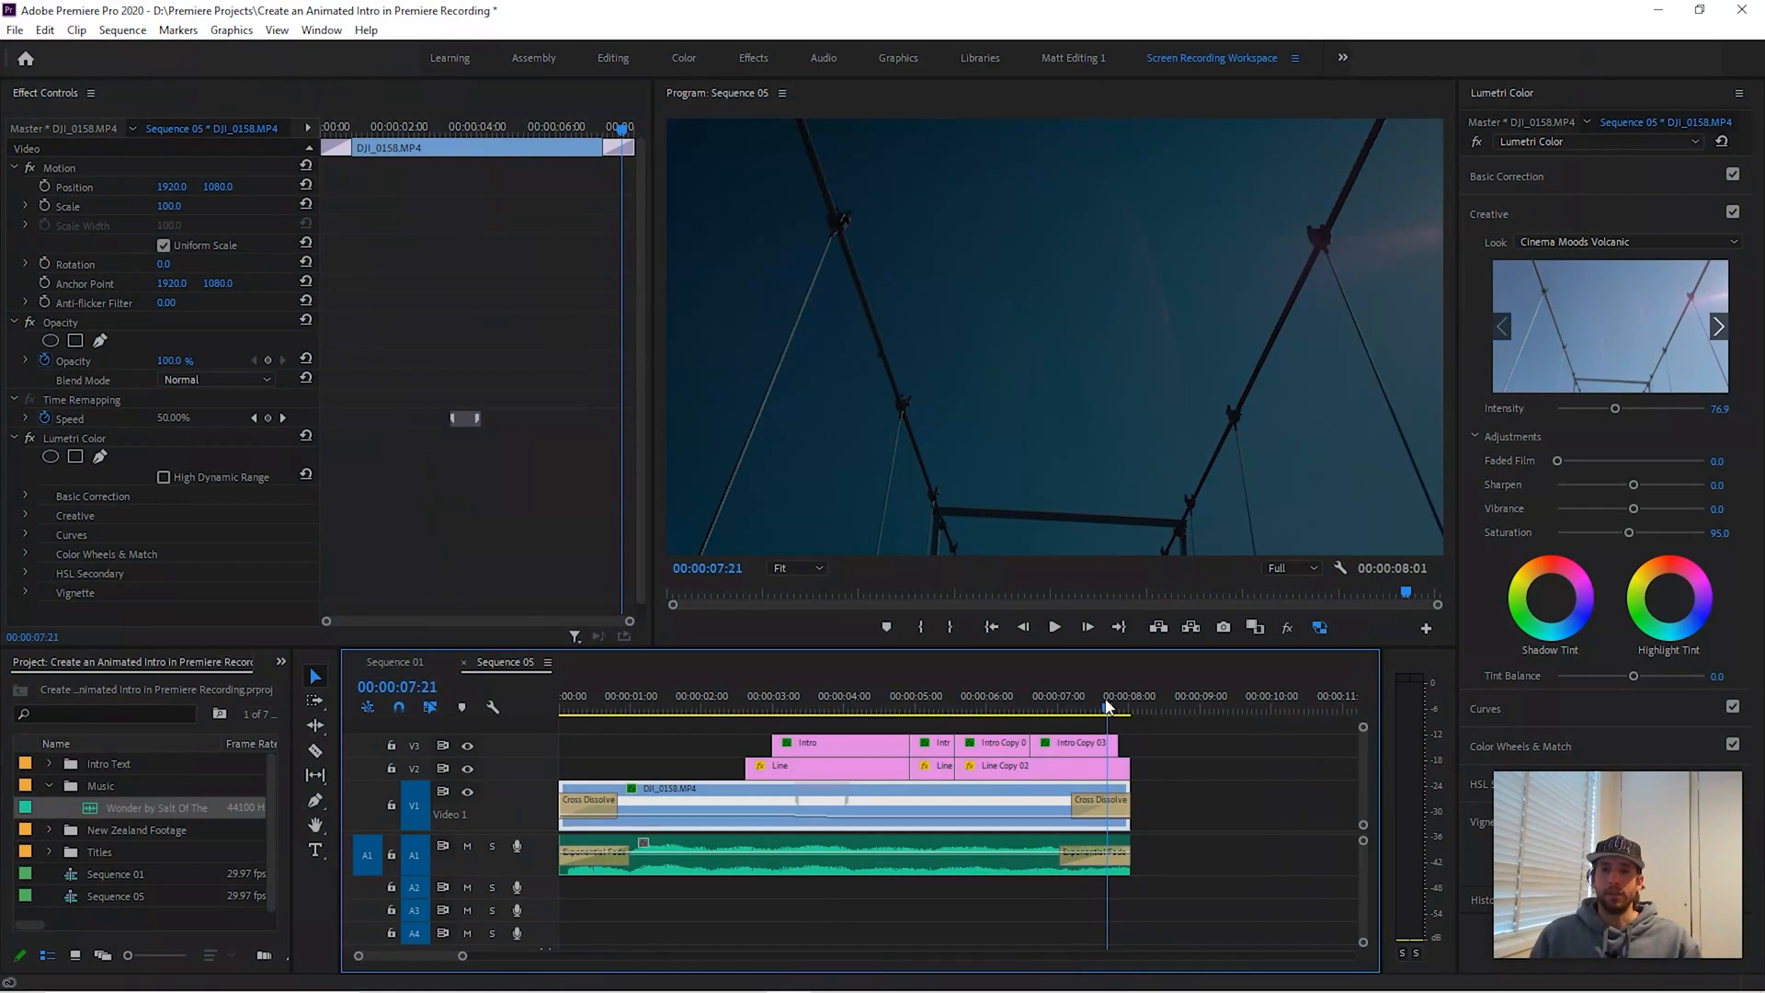
drag(1108, 706, 1029, 708)
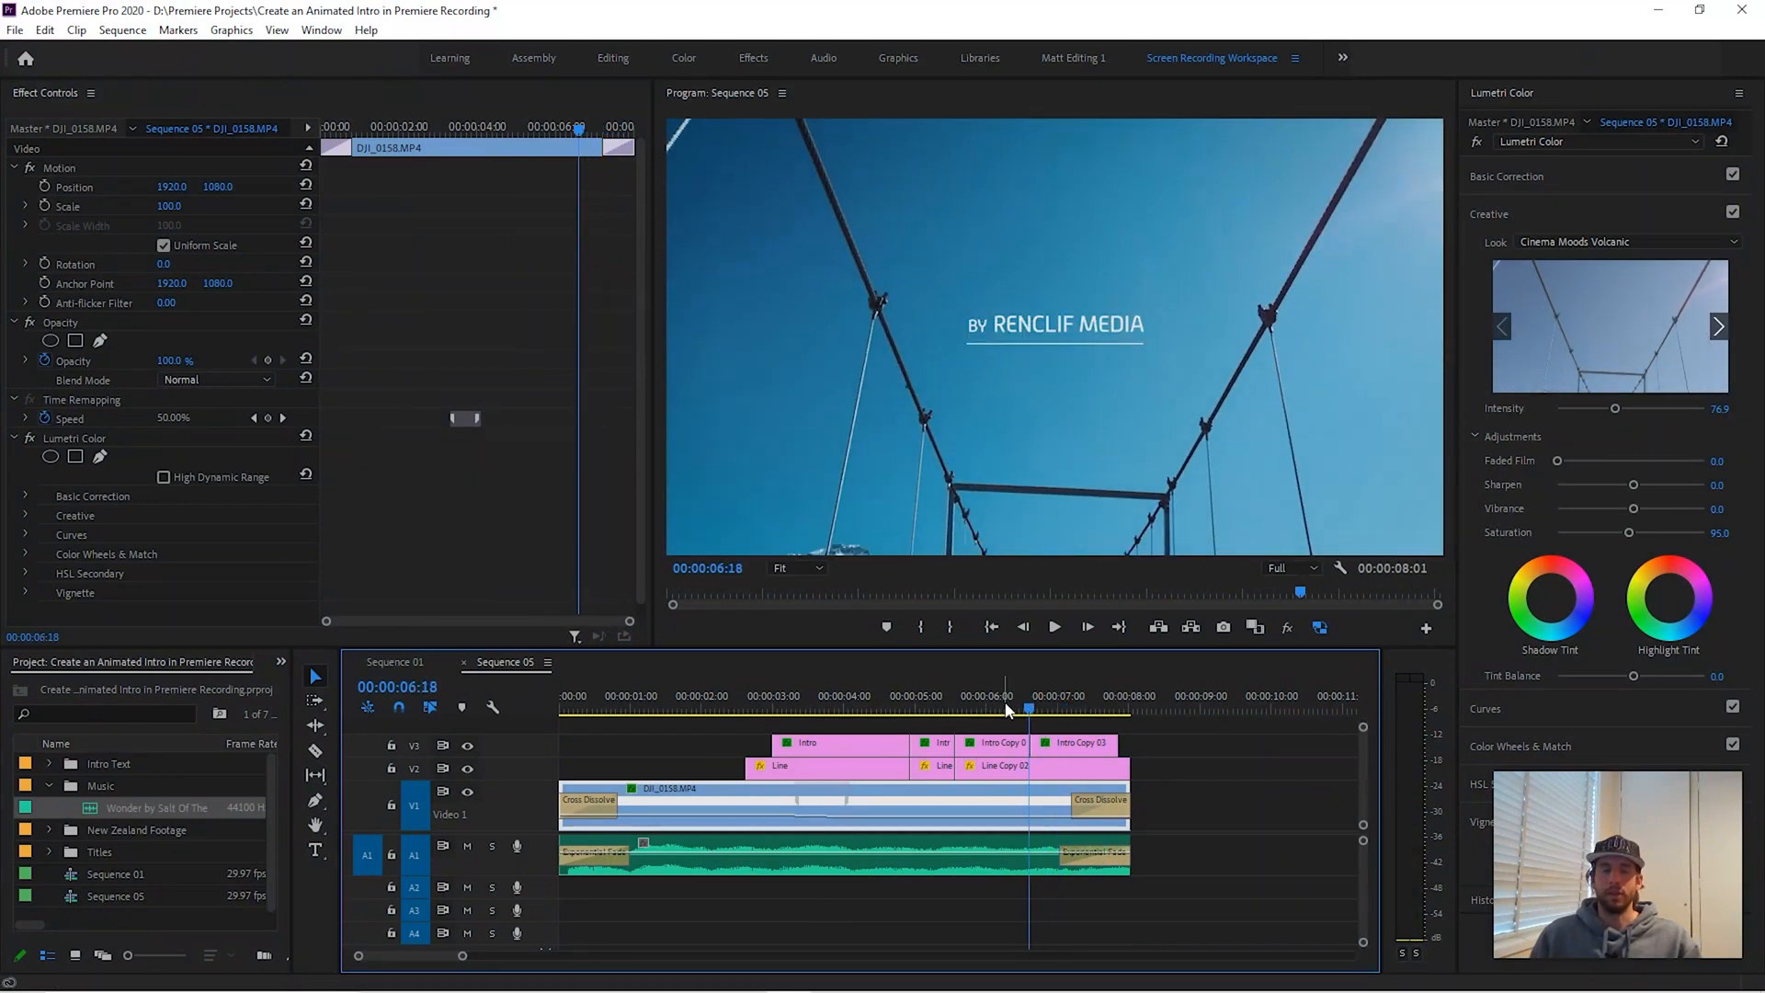